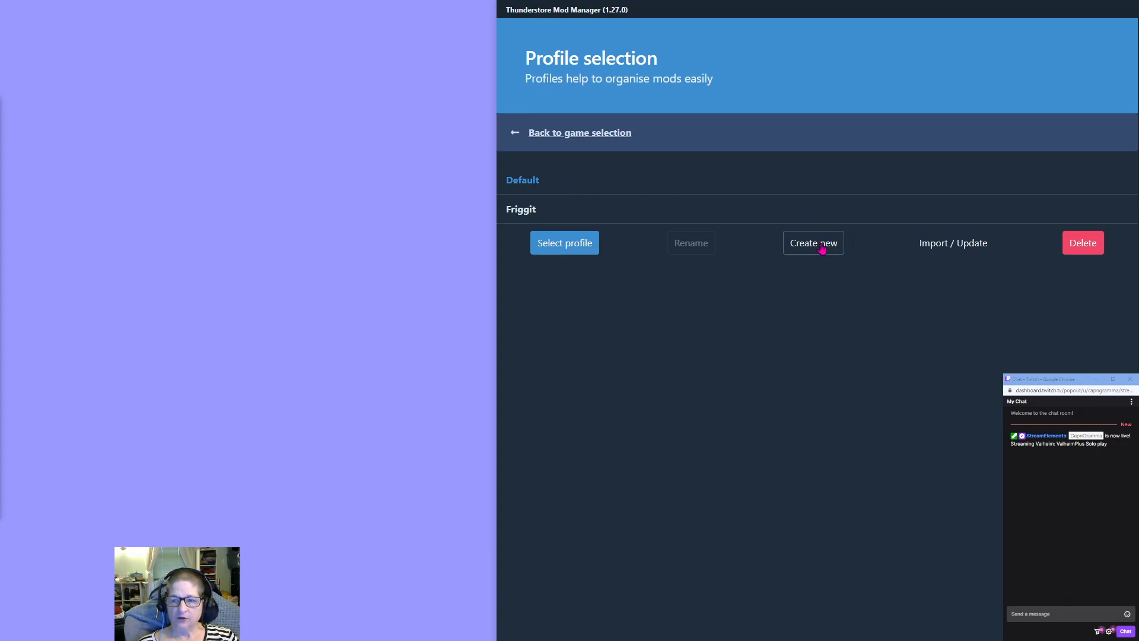
# Create a new mod profile named CapnGramma and select it for Valheim.
pyautogui.click(822, 249)
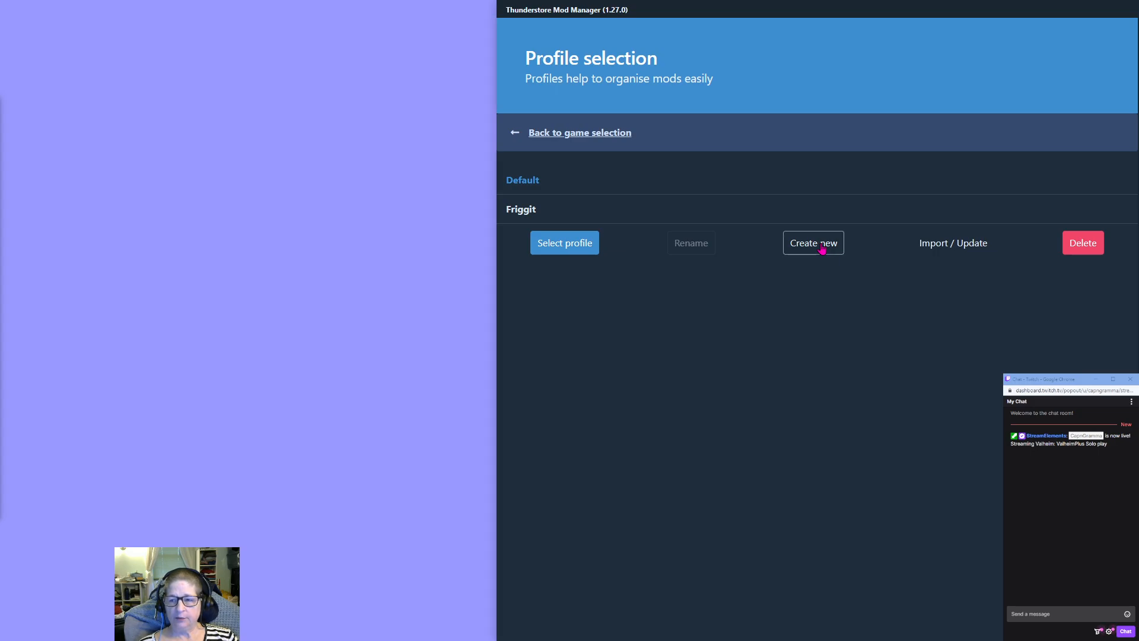
pyautogui.click(706, 328)
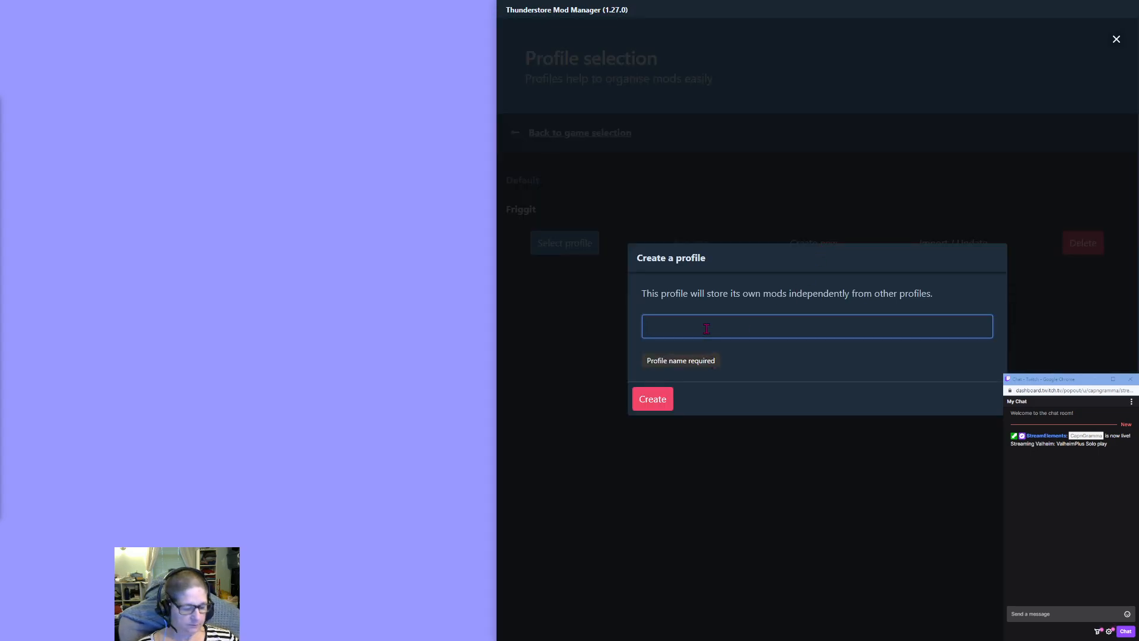
pyautogui.write('CapnGr')
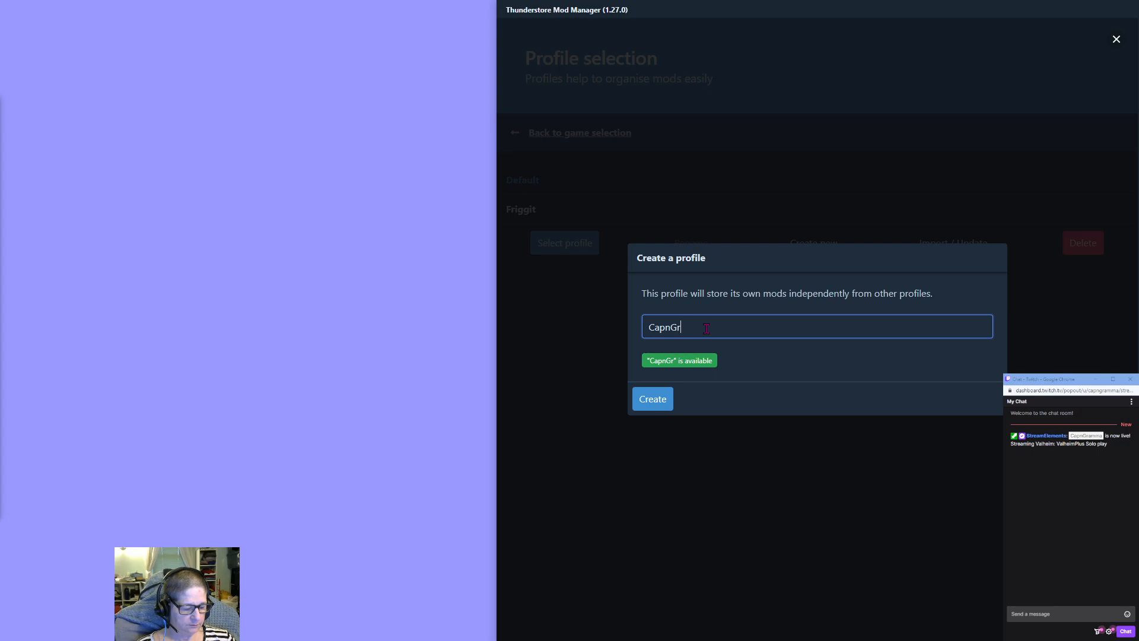
pyautogui.write('amma')
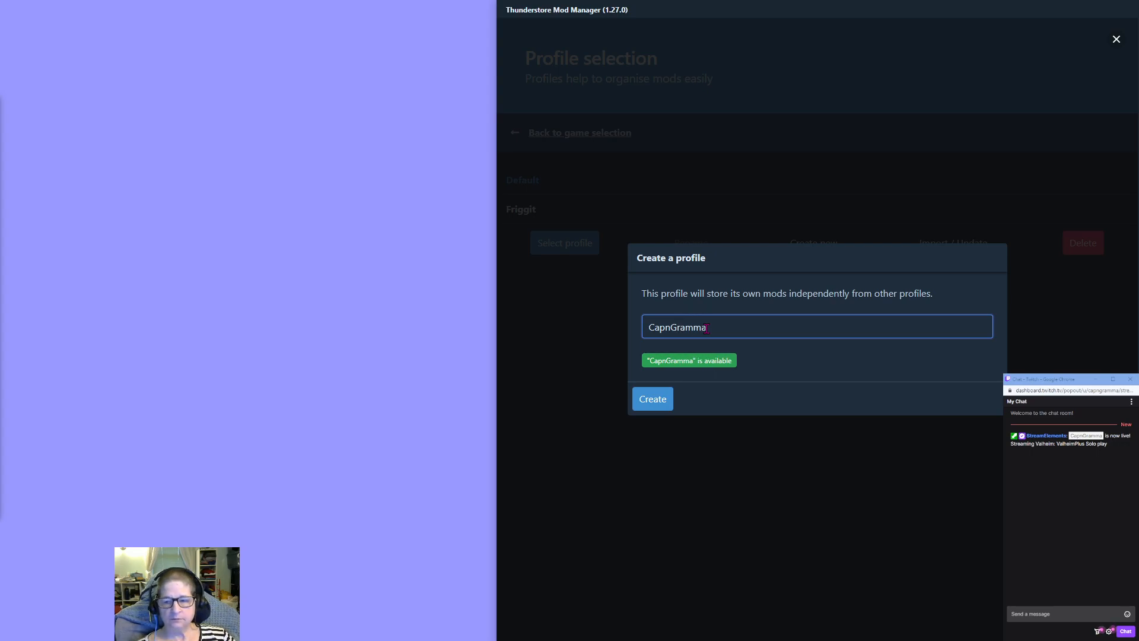
pyautogui.click(648, 408)
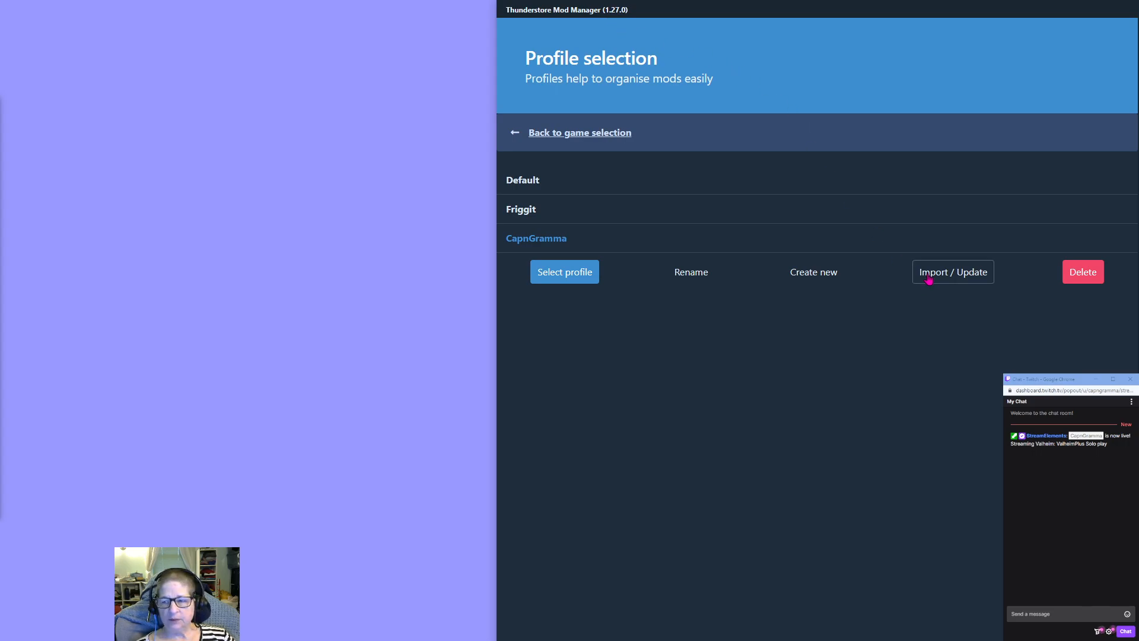
pyautogui.click(551, 278)
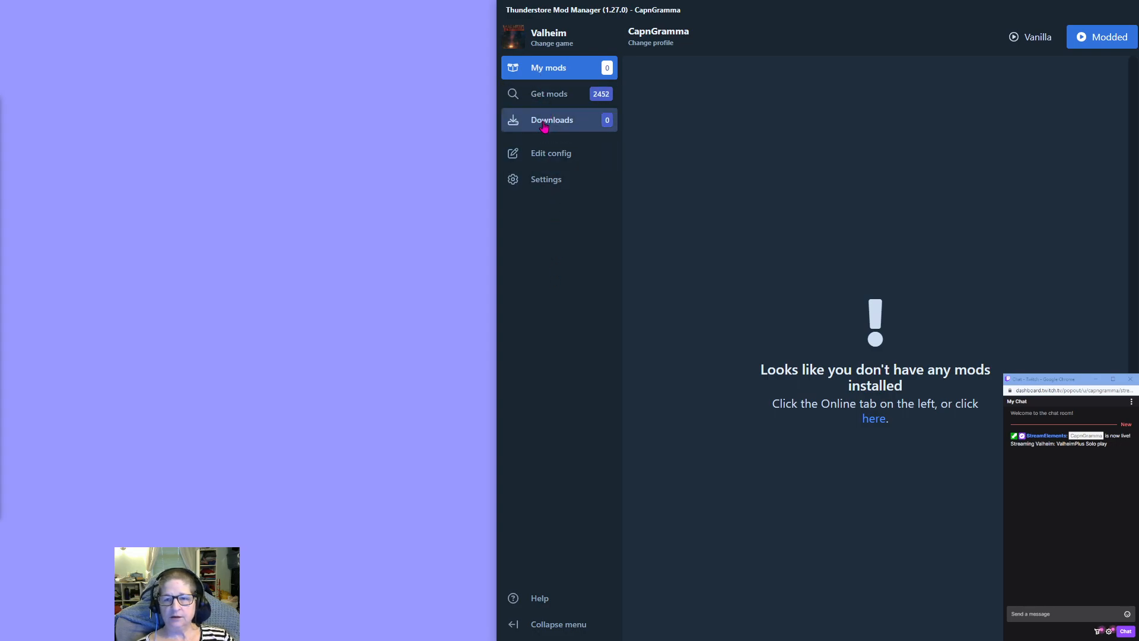
# Search the available online mods for "valheimplus".
pyautogui.click(551, 104)
pyautogui.click(692, 94)
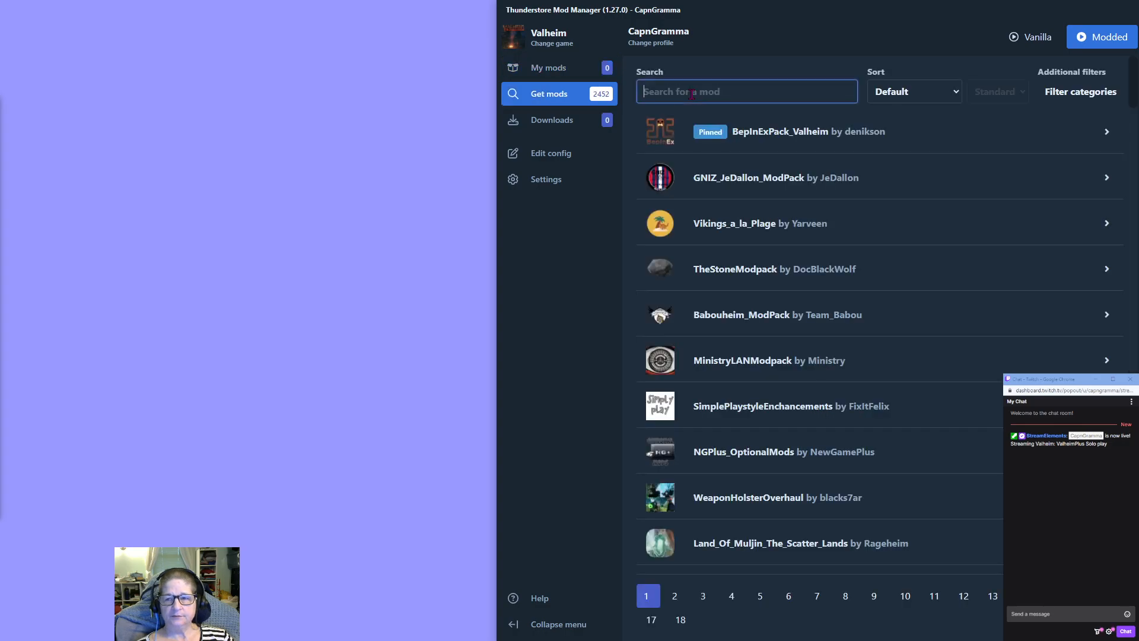
pyautogui.write('v')
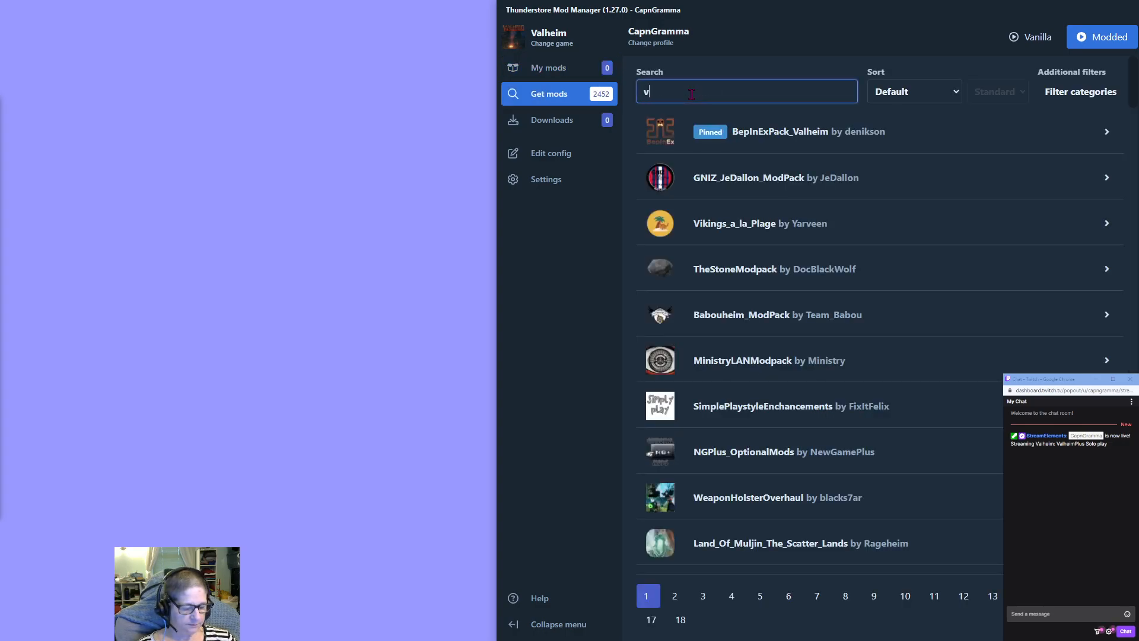
pyautogui.write('alhe')
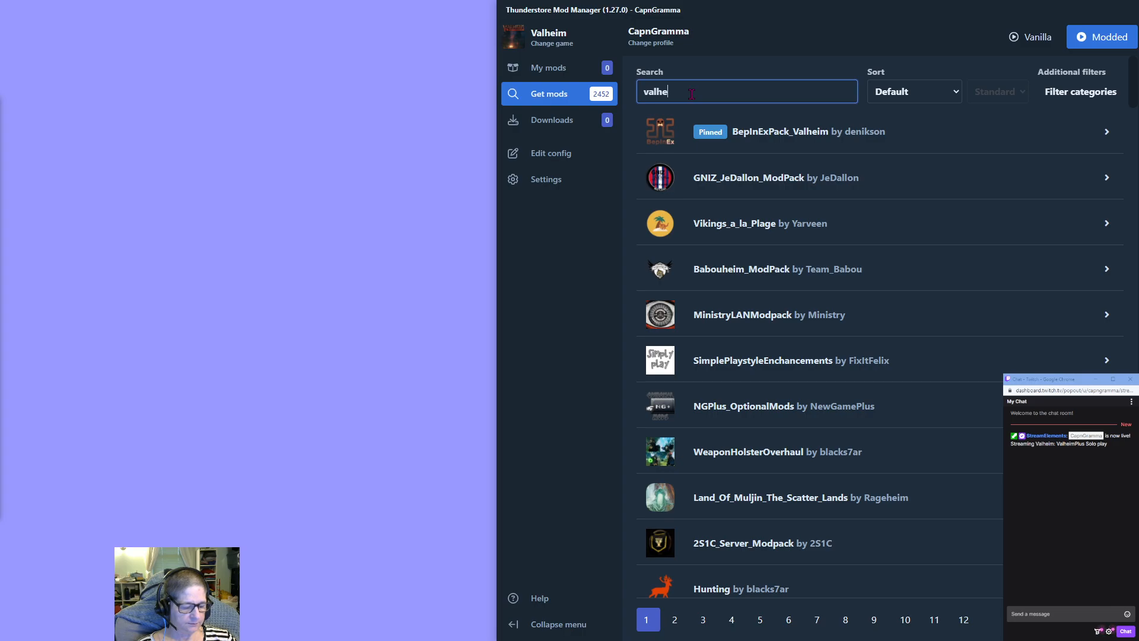
pyautogui.write('implu')
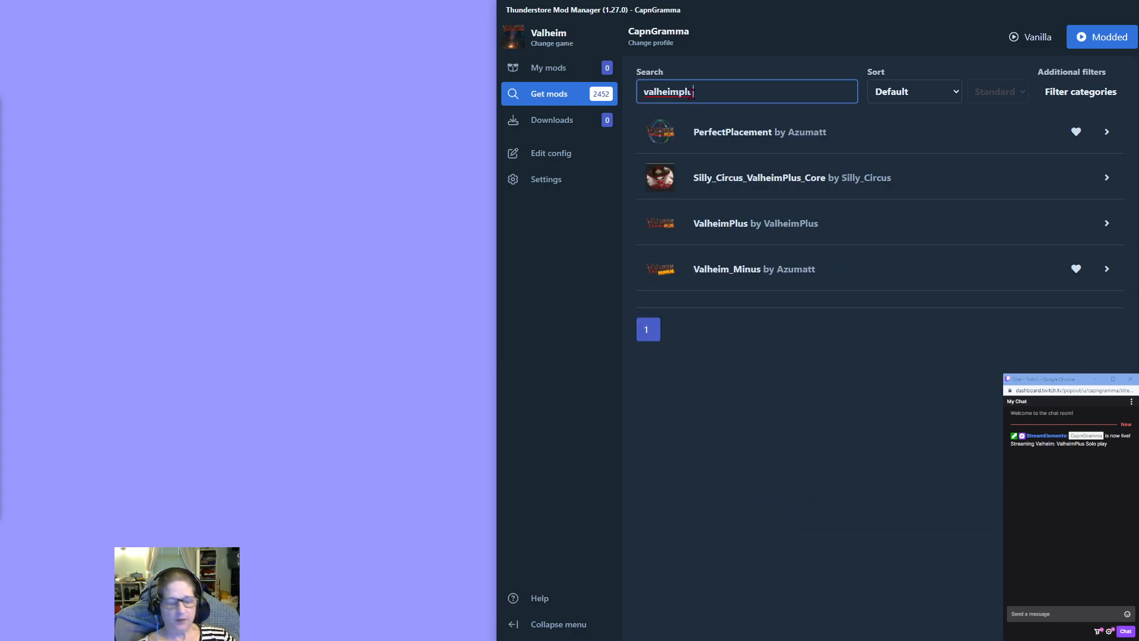
pyautogui.write('s')
# Download ValheimPlus version 9.9.11 with its dependencies and show the profile's installed mods.
pyautogui.click(706, 233)
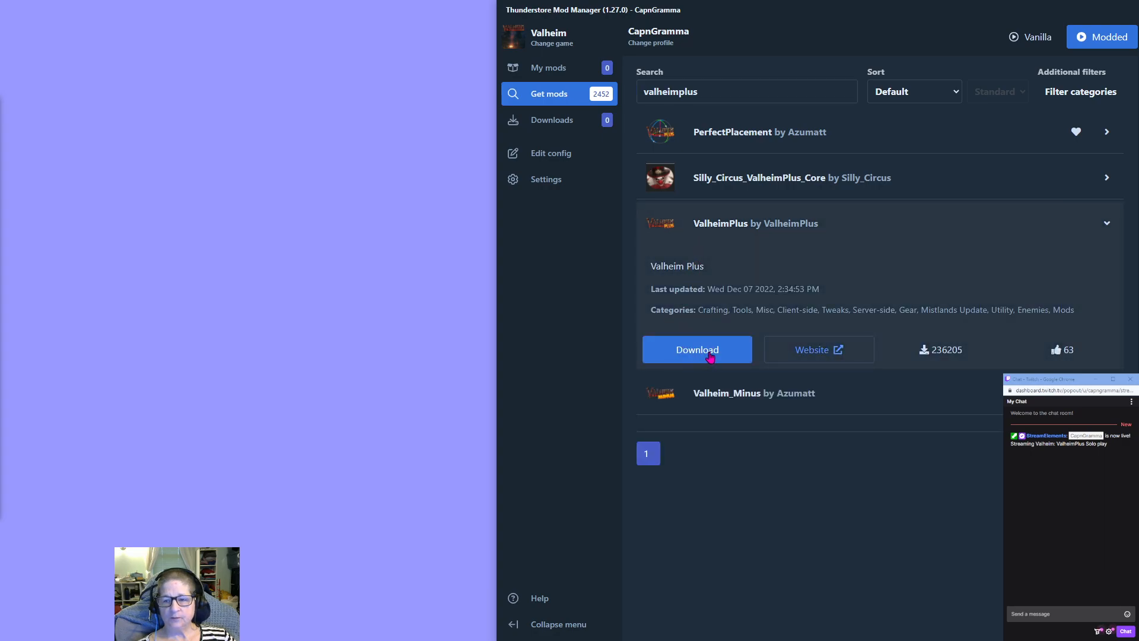
pyautogui.click(710, 356)
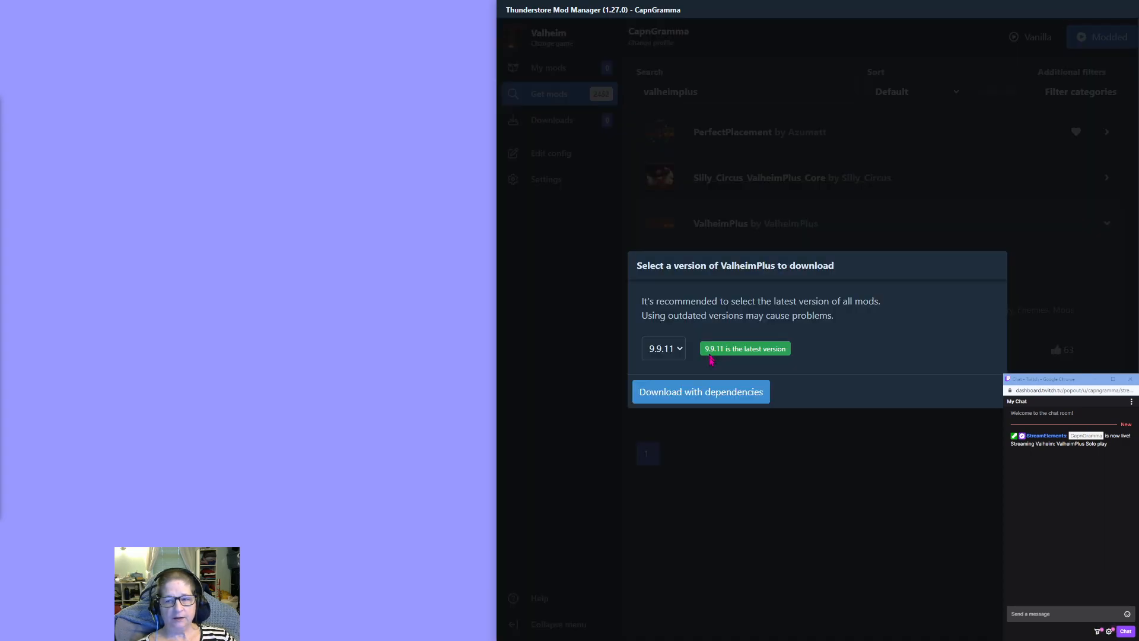
pyautogui.click(705, 397)
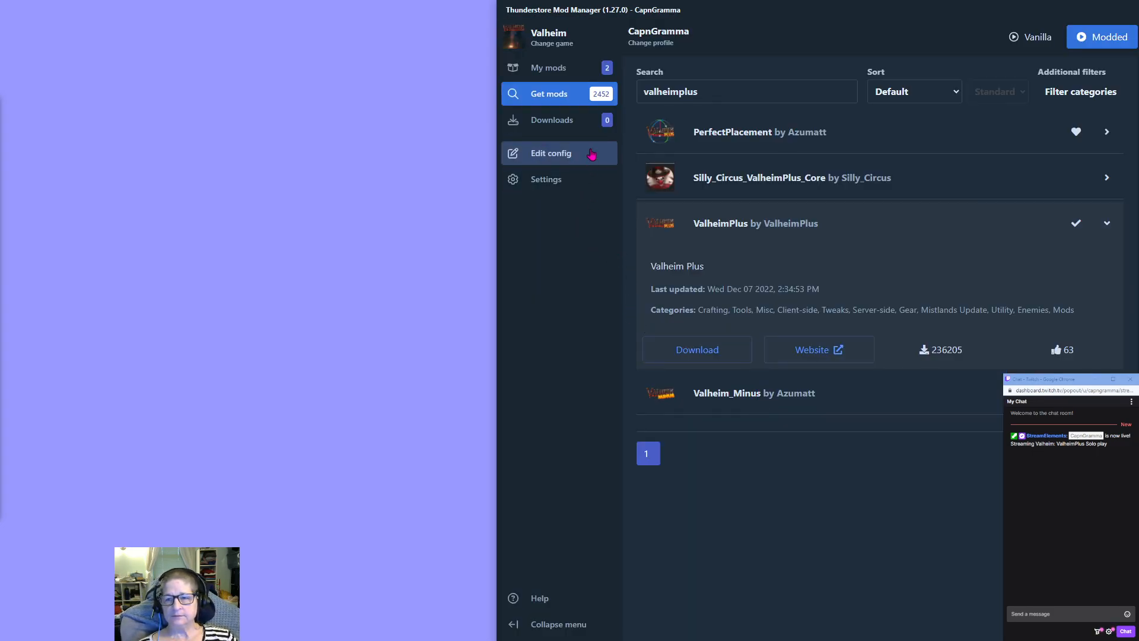
pyautogui.click(557, 67)
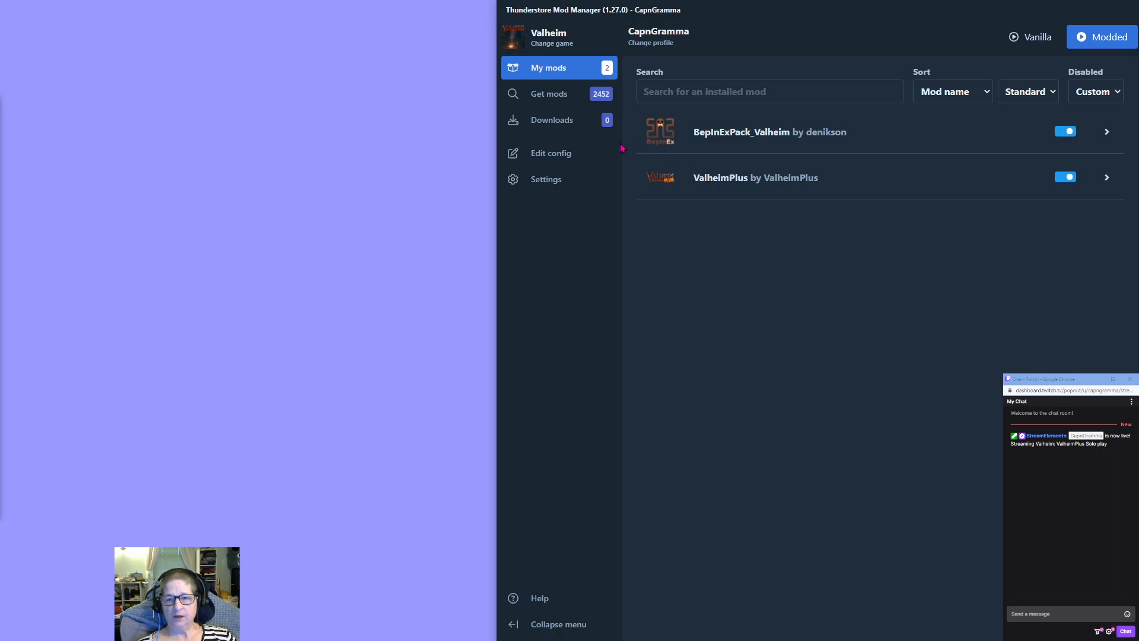
# Check the available config files, then launch modded Valheim and look through its BepInEx console log while it loads.
pyautogui.click(556, 162)
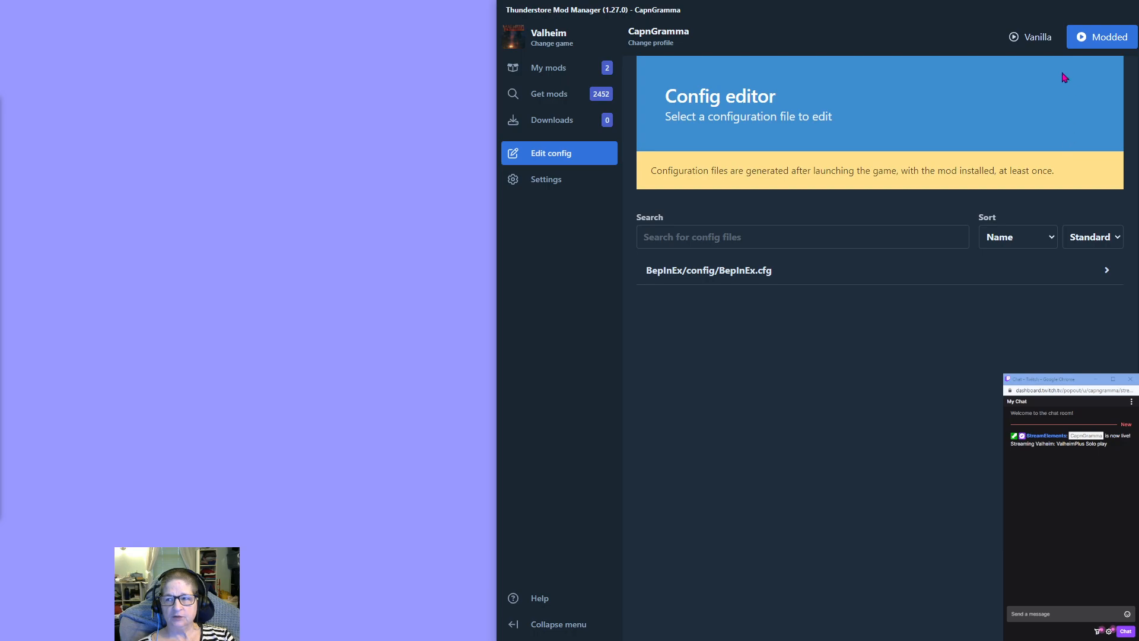
pyautogui.click(1110, 42)
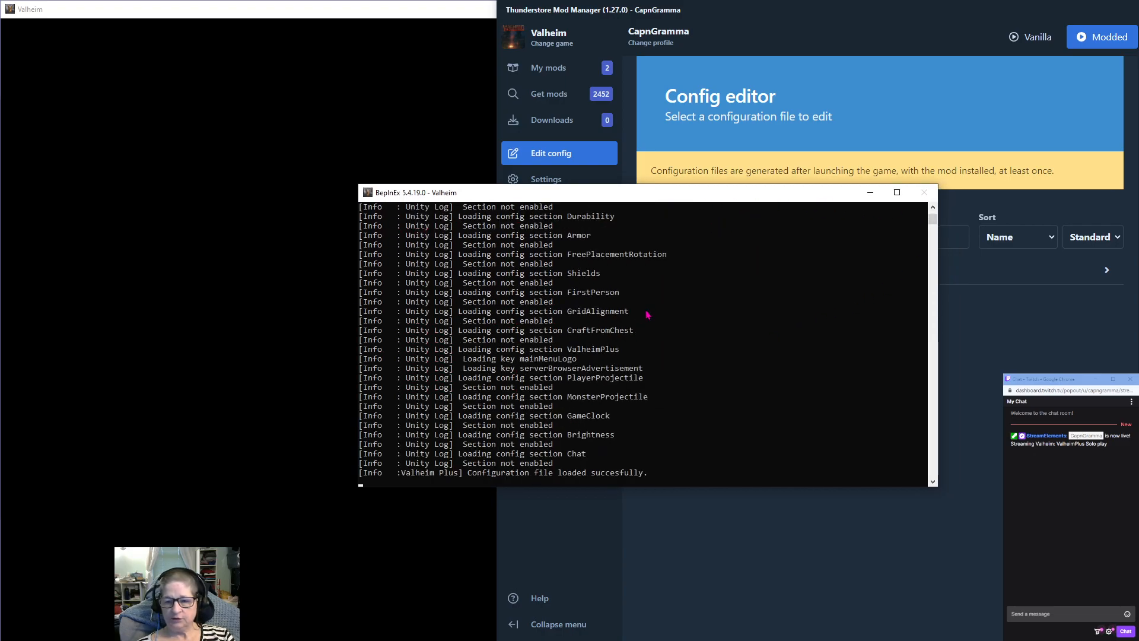
pyautogui.scroll(5, 667, 315)
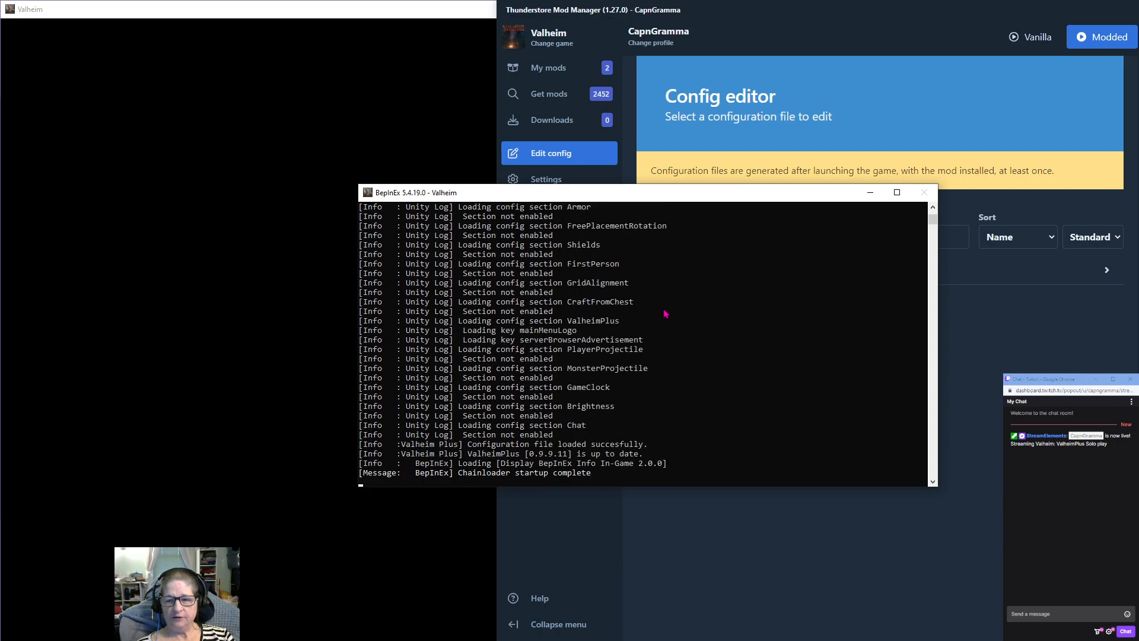
pyautogui.scroll(15, 665, 313)
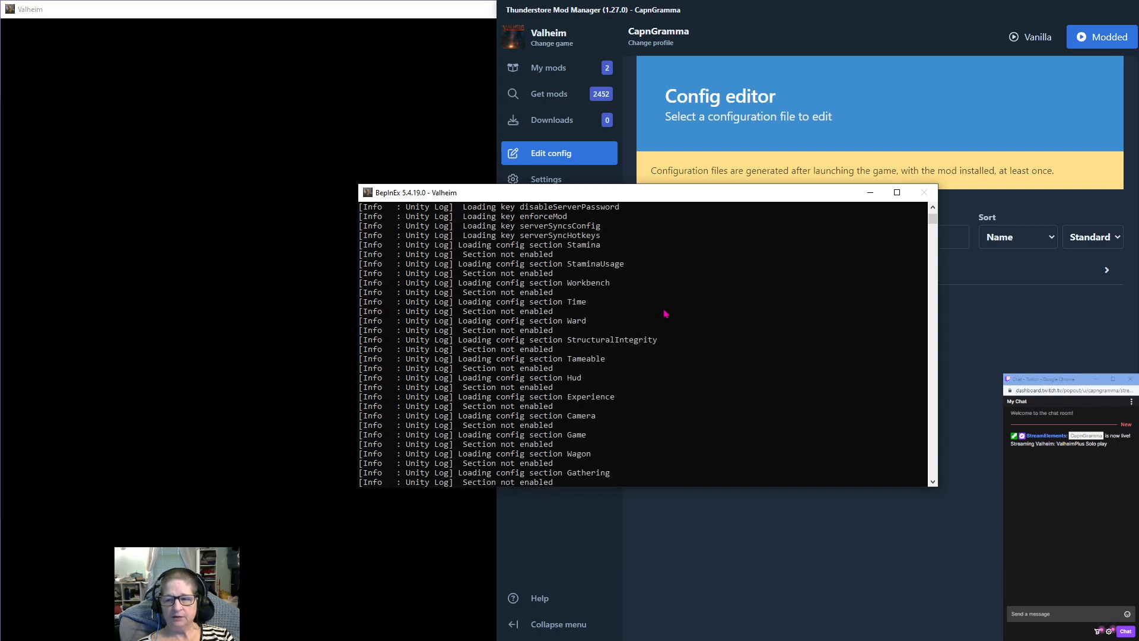
pyautogui.scroll(-20, 665, 313)
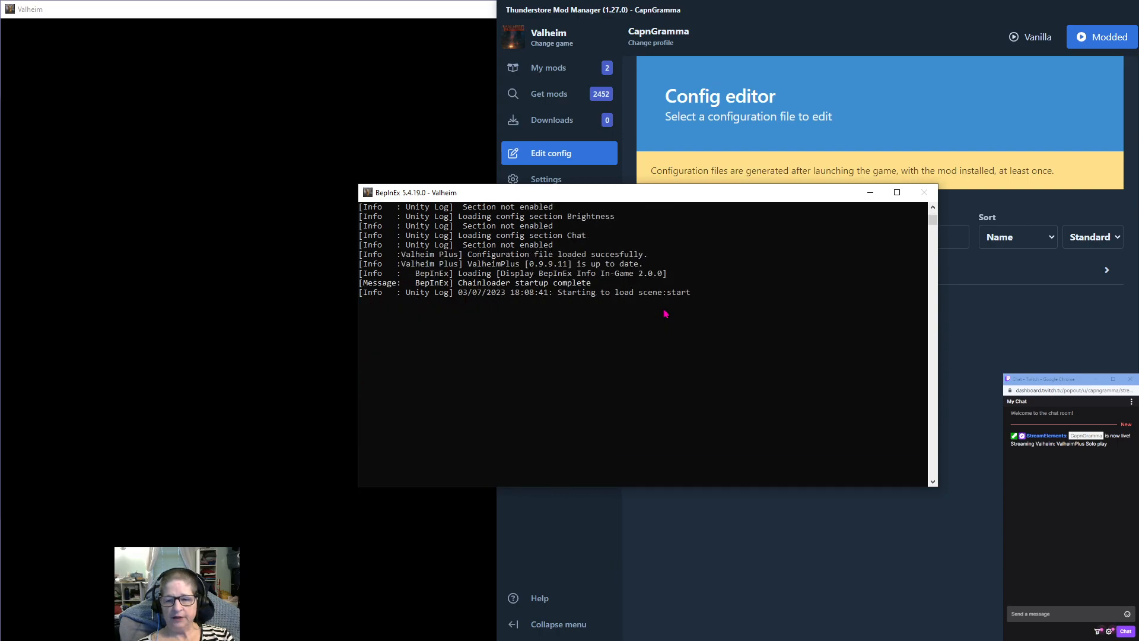
pyautogui.scroll(6, 750, 247)
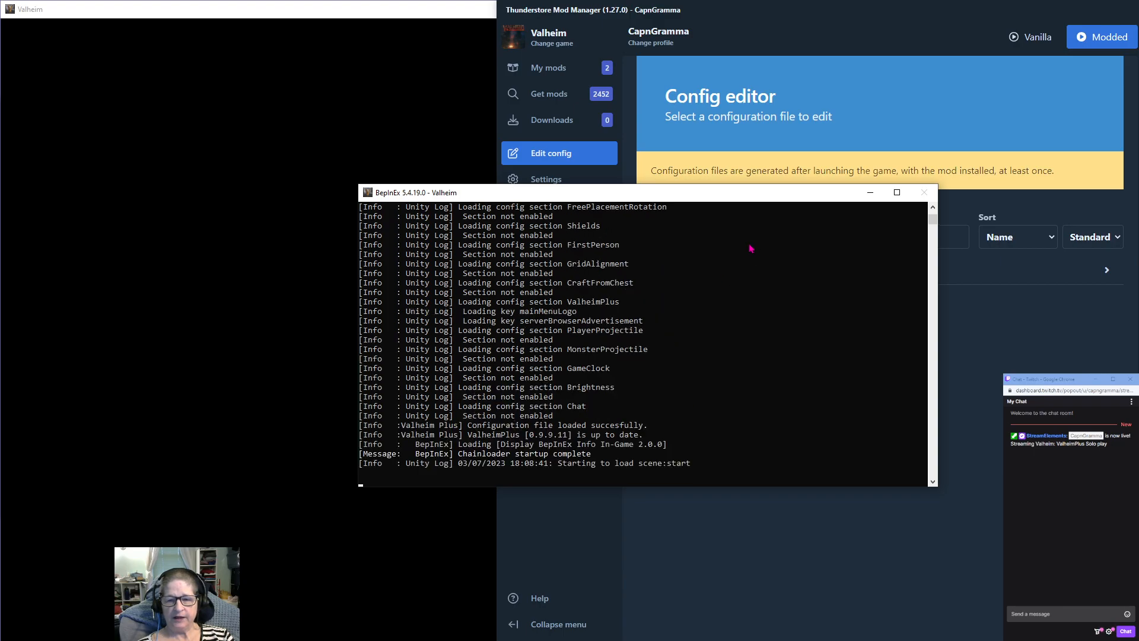
pyautogui.moveTo(720, 199); pyautogui.dragTo(646, 153)
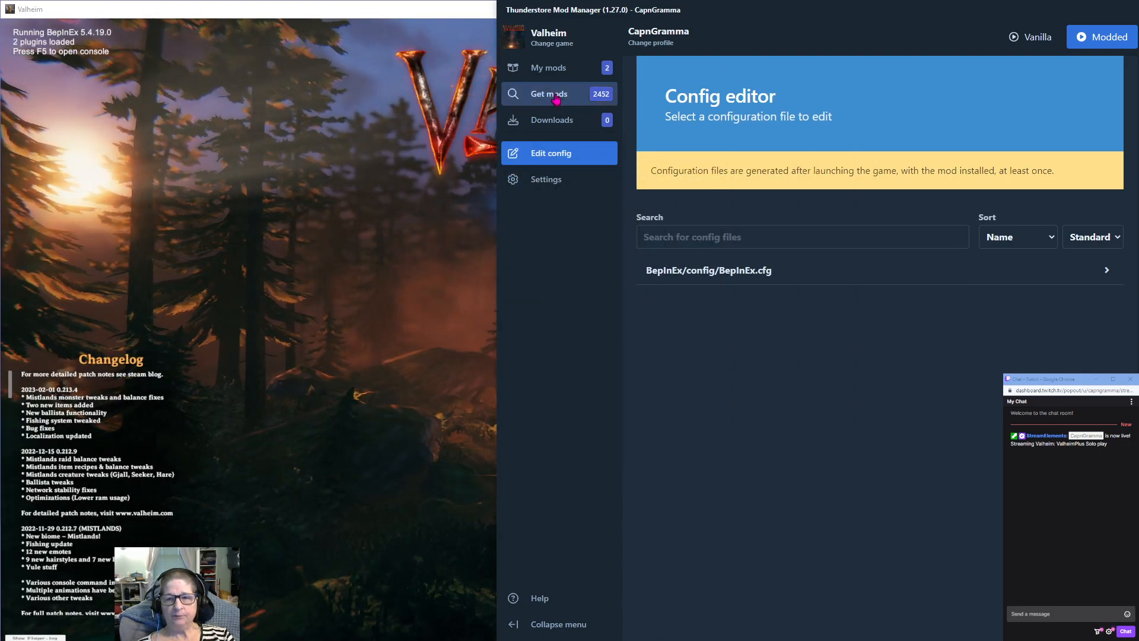
# Dismiss the launch message to reload the config file list, and close the running Valheim game.
pyautogui.click(552, 74)
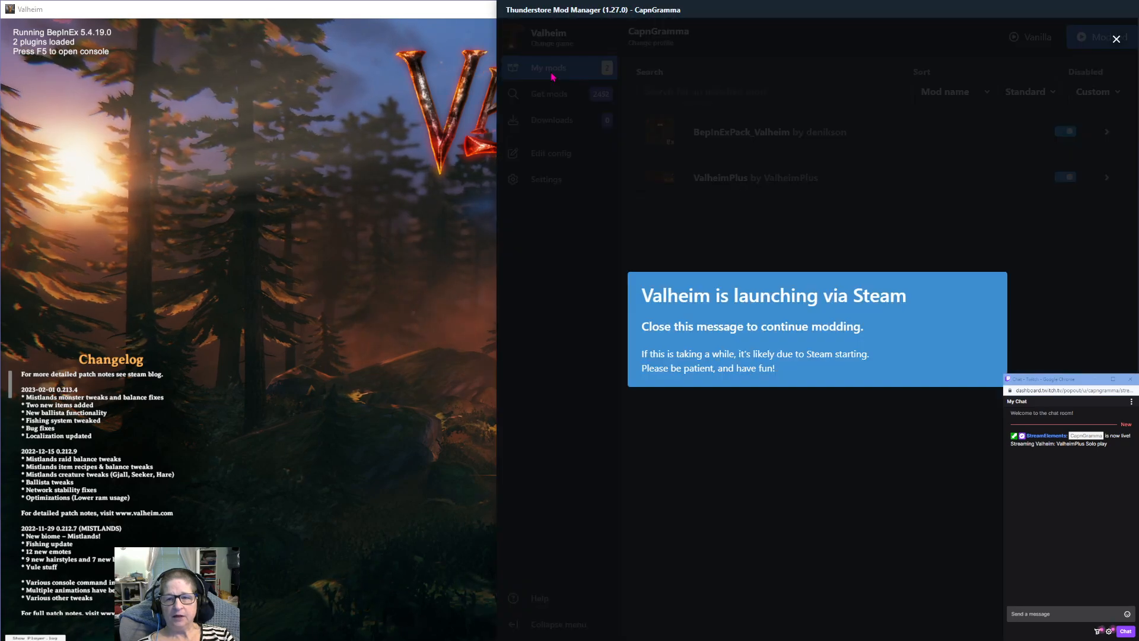
pyautogui.click(1116, 39)
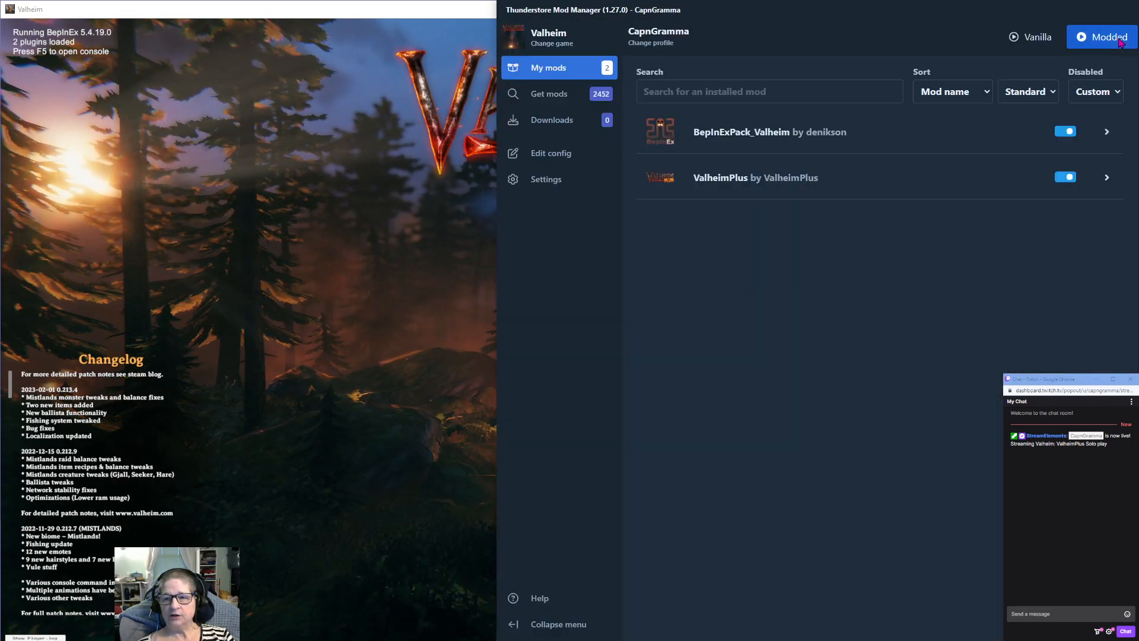
pyautogui.click(552, 160)
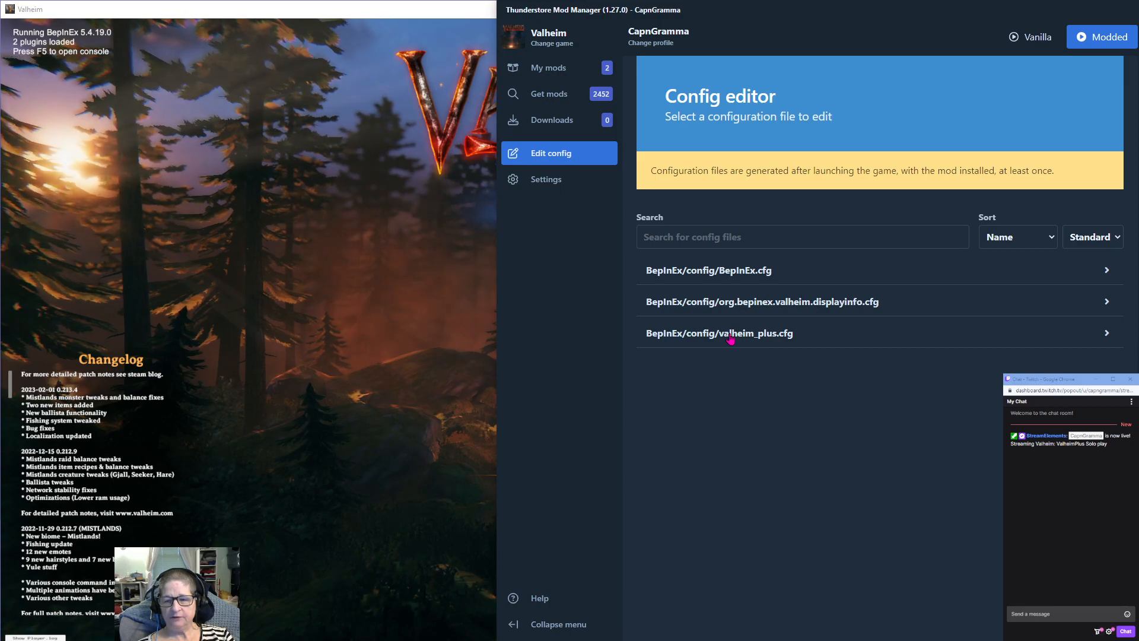
pyautogui.click(437, 13)
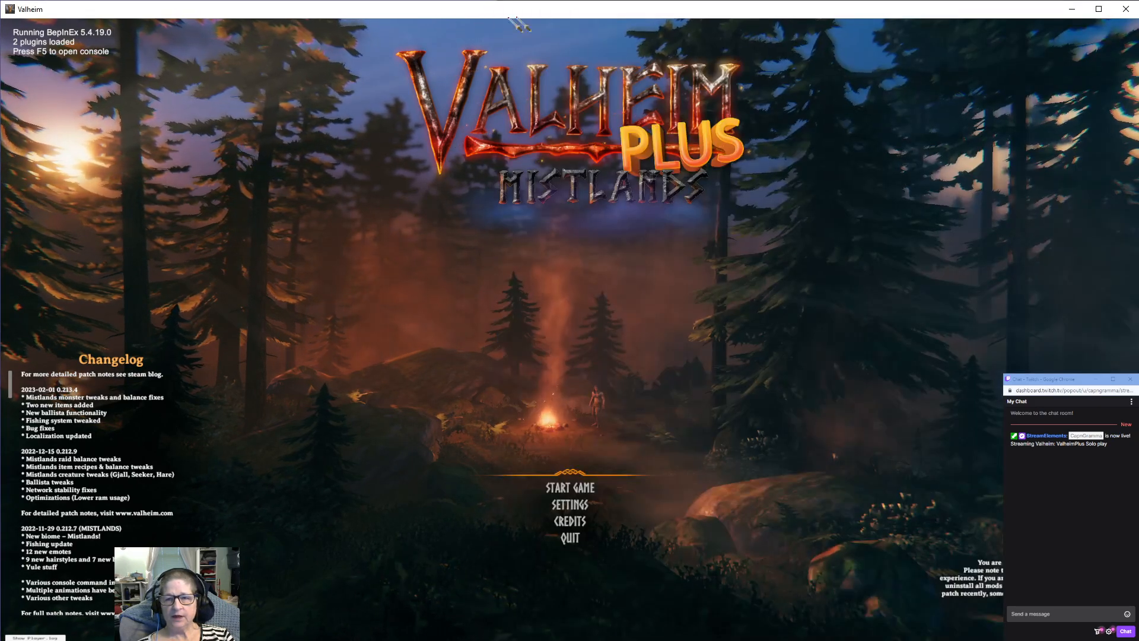
pyautogui.click(1127, 12)
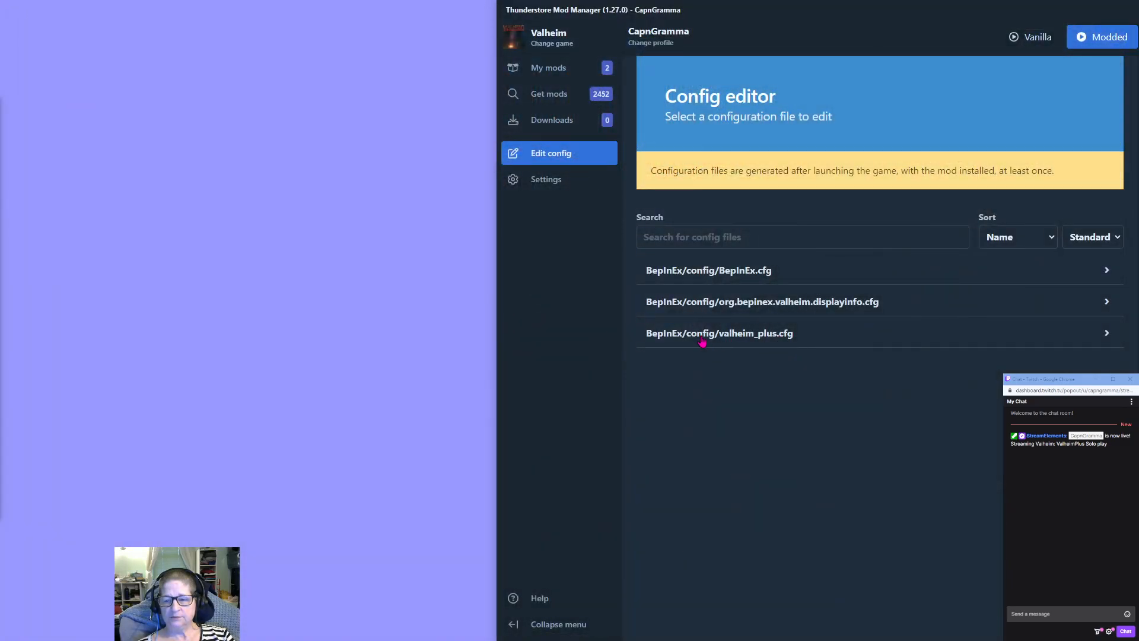
# Open valheim_plus.cfg in the built-in config editor, examine its sections and settings, and leave without saving.
pyautogui.click(700, 340)
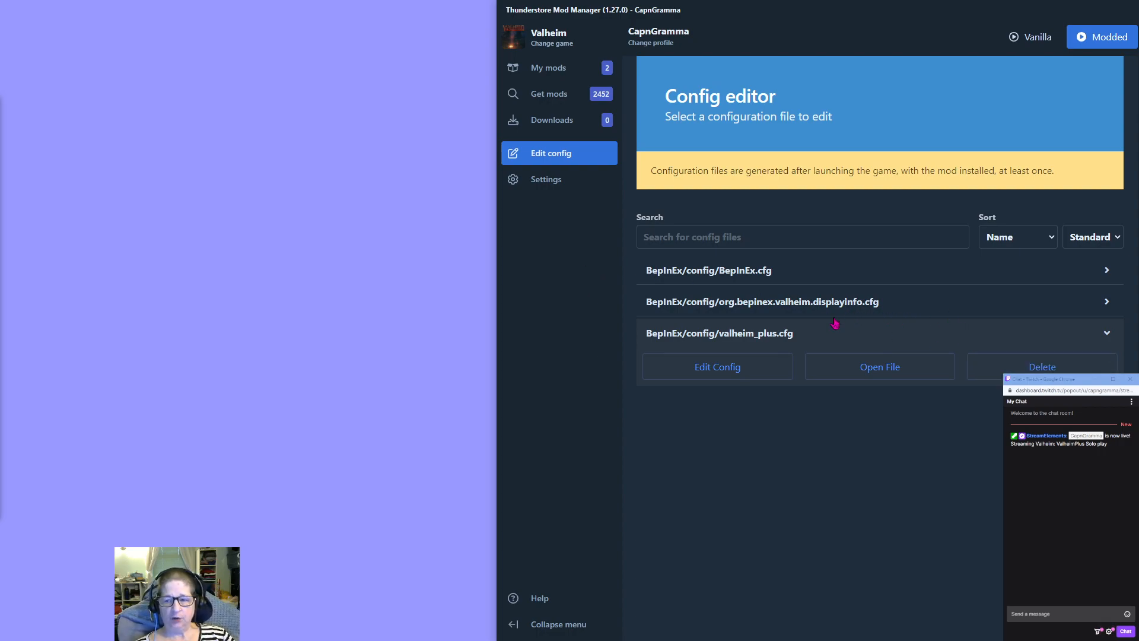
pyautogui.click(715, 375)
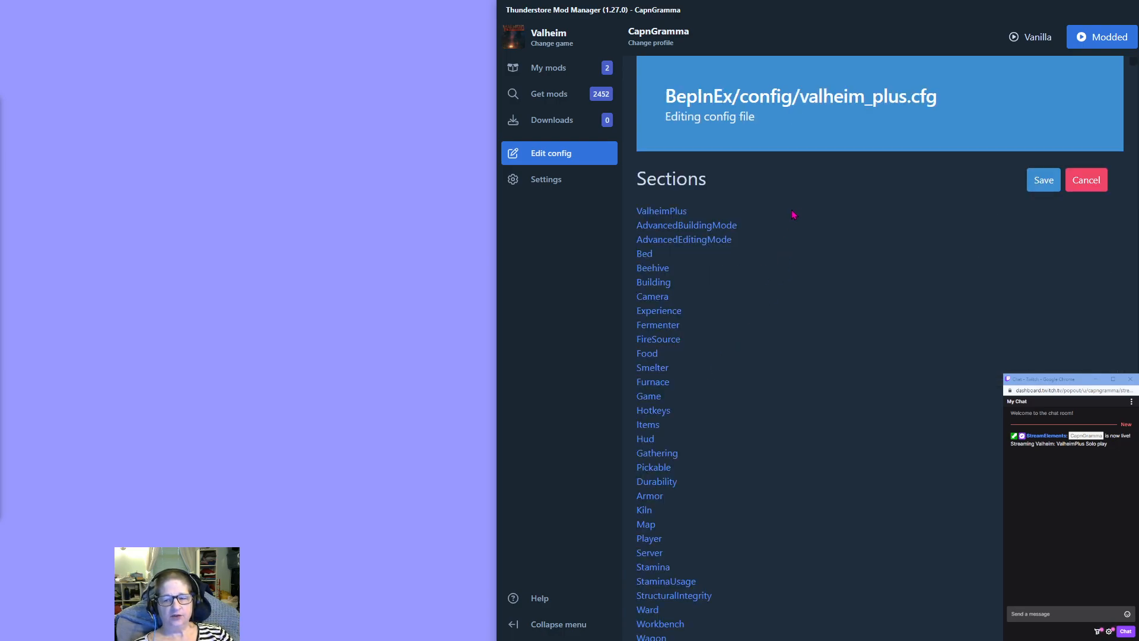
pyautogui.scroll(-10, 791, 222)
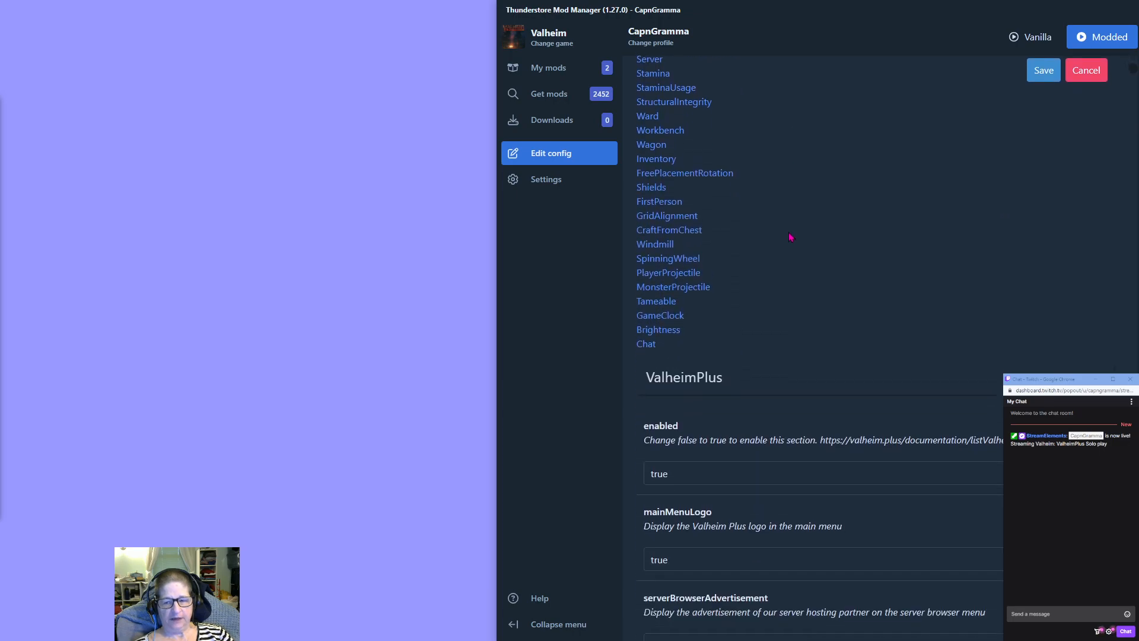
pyautogui.scroll(-8, 789, 236)
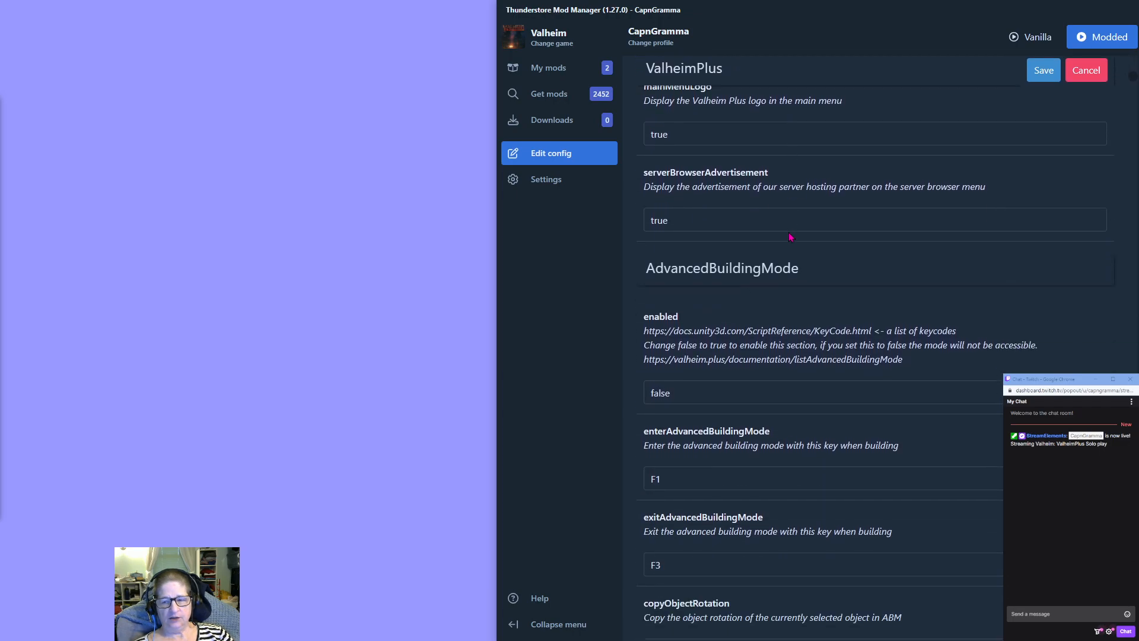
pyautogui.scroll(-8, 789, 236)
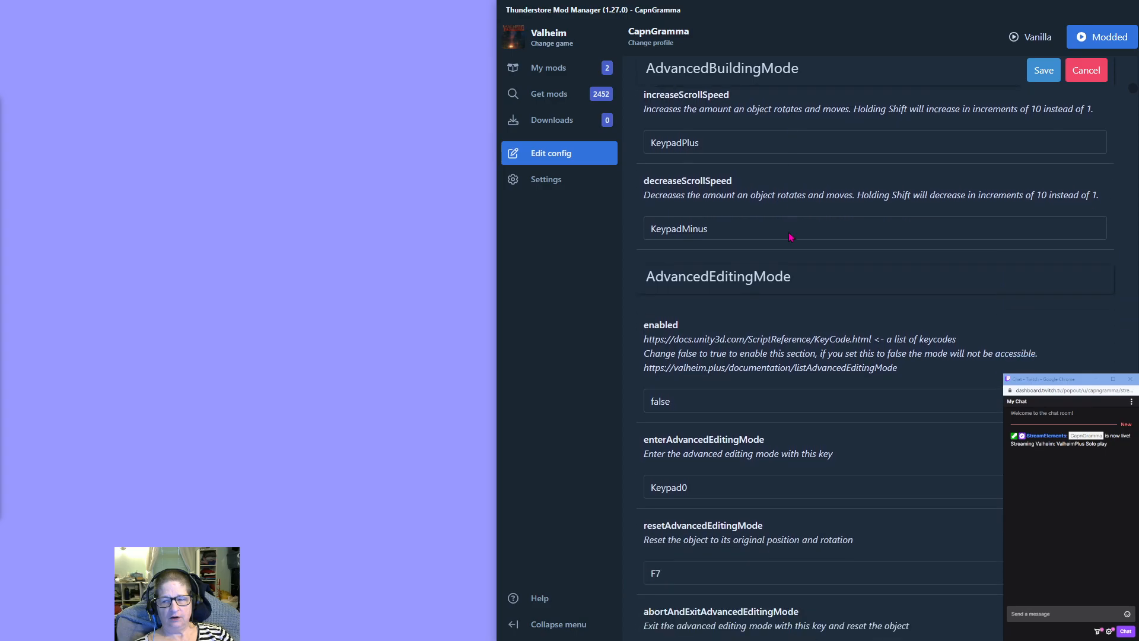
pyautogui.scroll(-1, 790, 236)
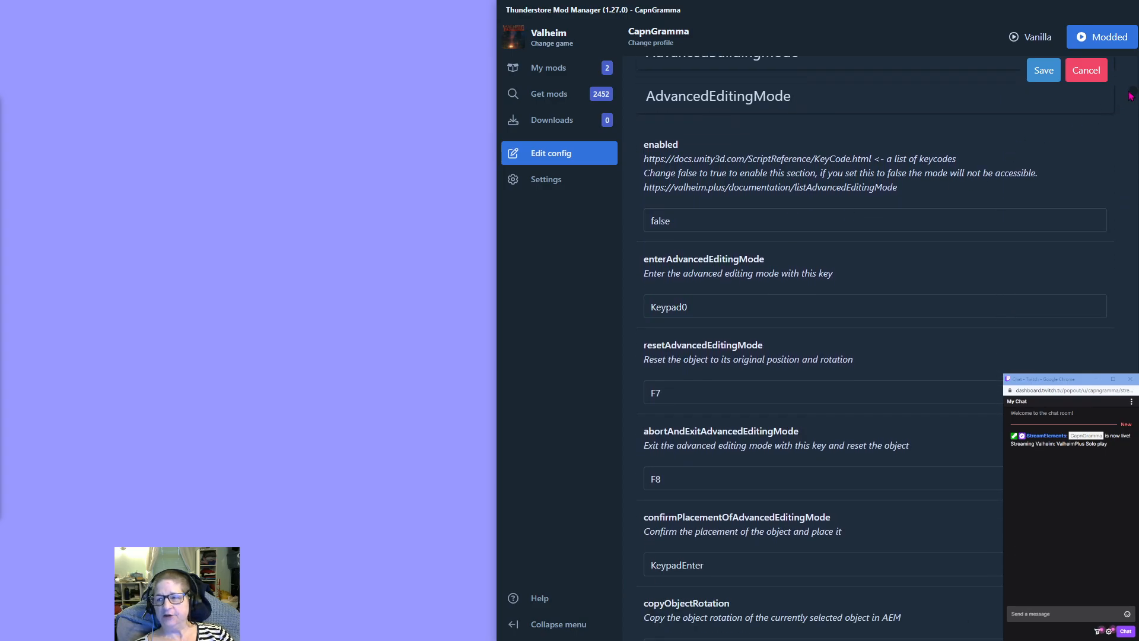
pyautogui.moveTo(1133, 95); pyautogui.dragTo(1119, 58)
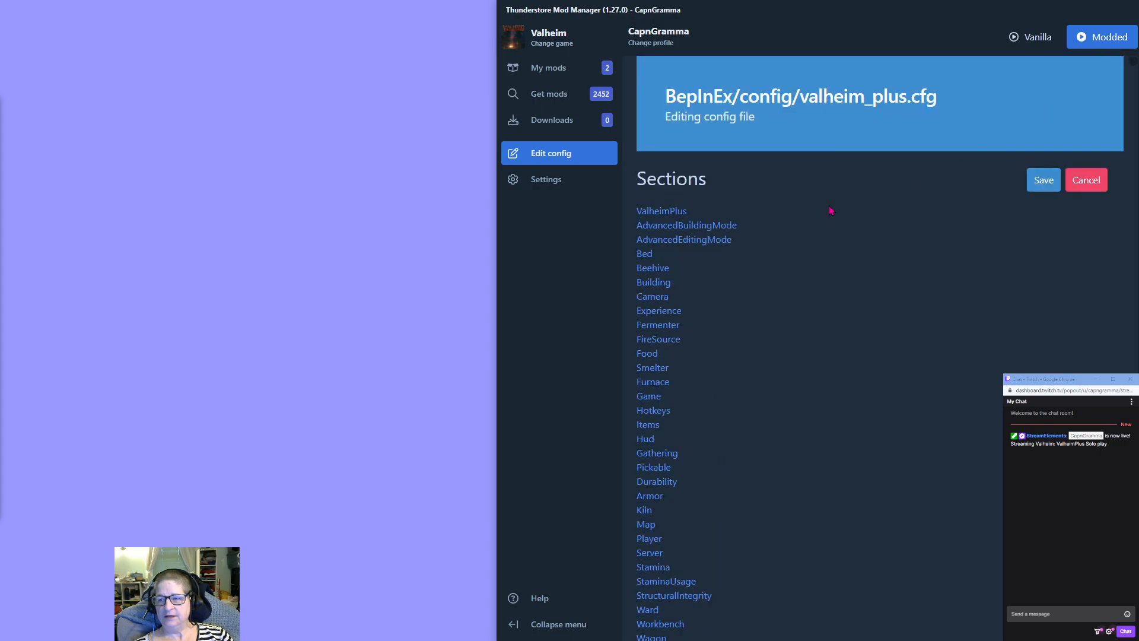
pyautogui.click(1099, 178)
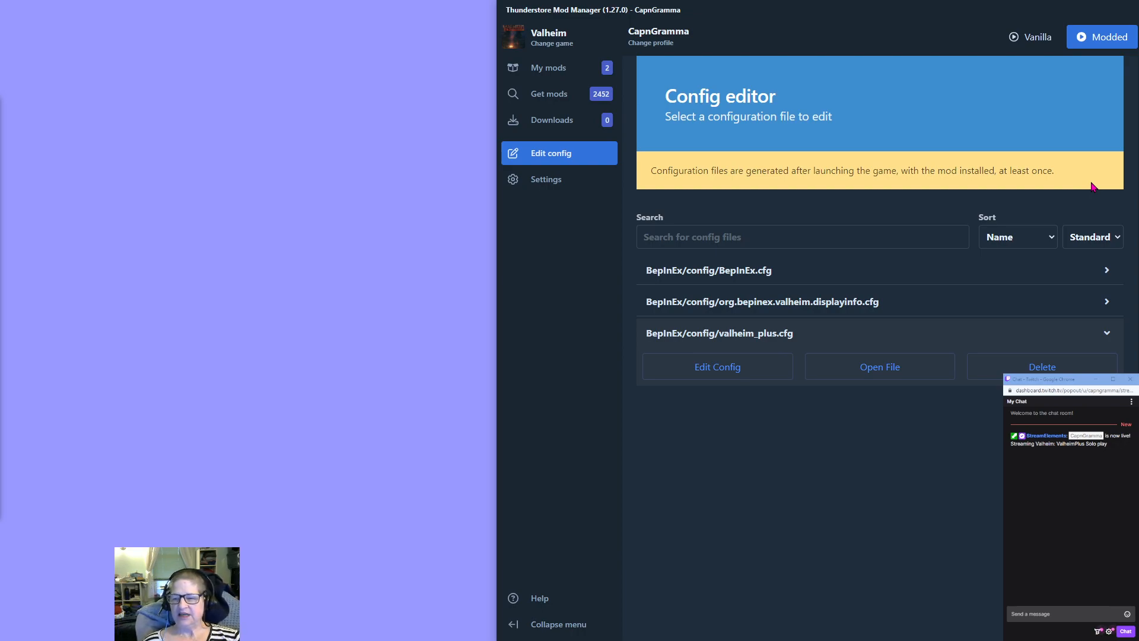
# Open the valheim_plus.cfg file externally in Notepad.
pyautogui.click(876, 371)
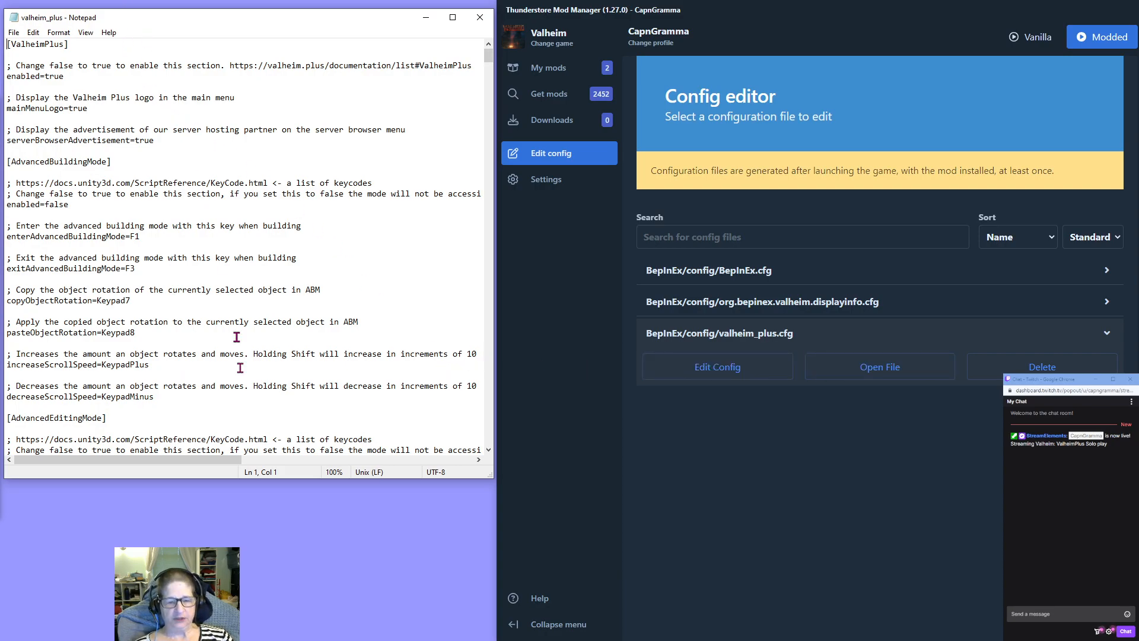
# Enlarge the Notepad window to the full screen height and skim the first sections of the valheim_plus file.
pyautogui.moveTo(218, 479); pyautogui.dragTo(225, 640)
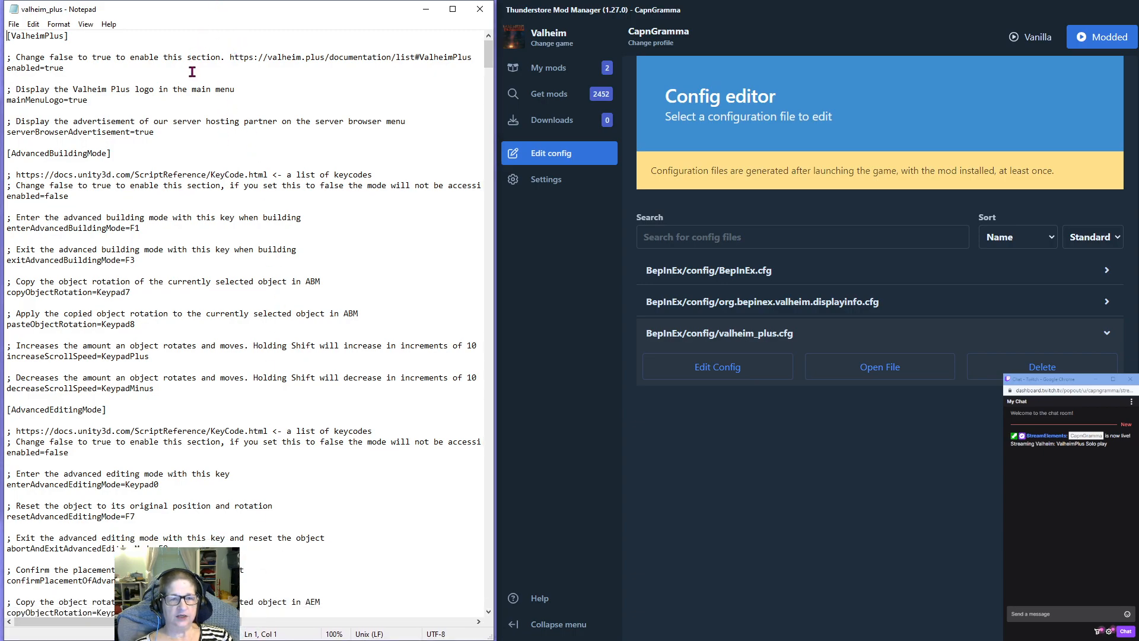
pyautogui.scroll(-2, 220, 531)
pyautogui.scroll(-12, 225, 452)
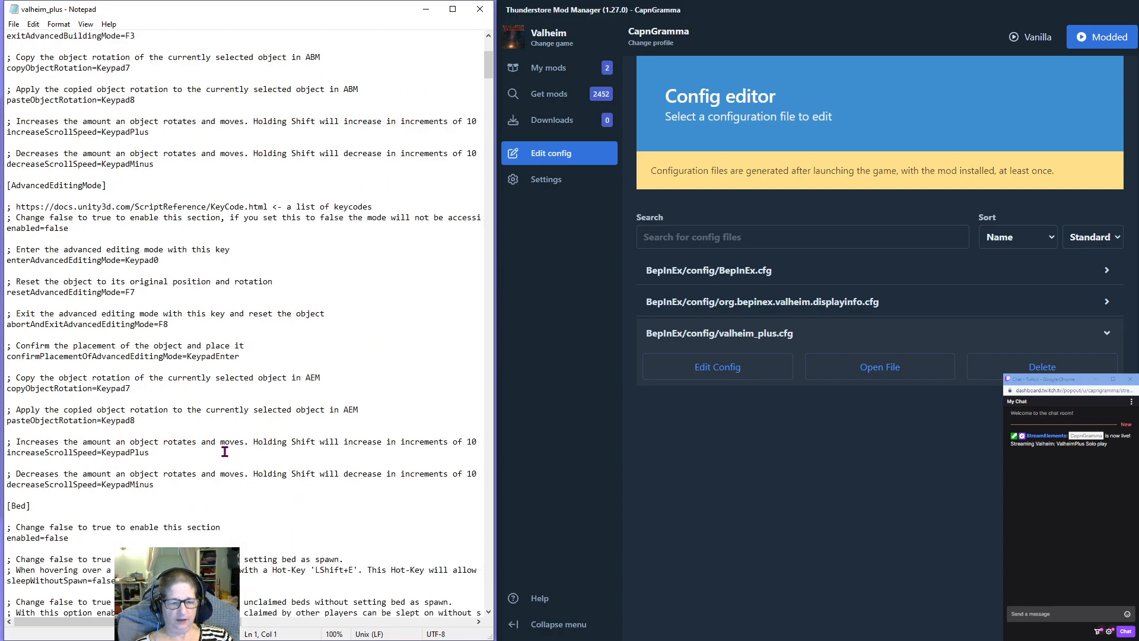
pyautogui.scroll(14, 224, 452)
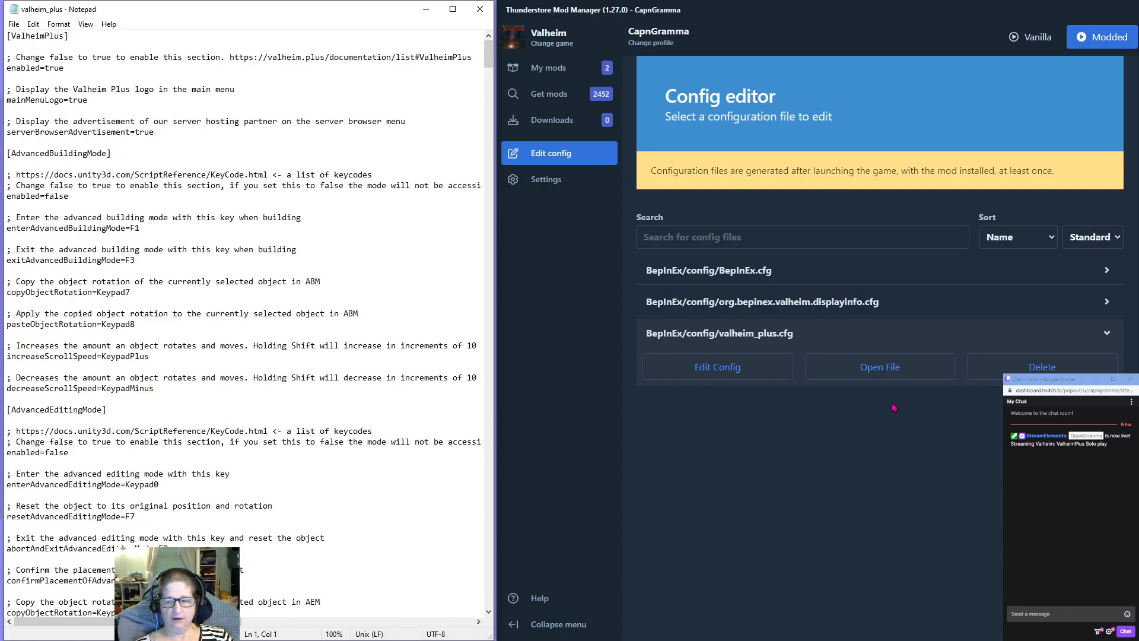
# Open valheim_plus.cfg in the mod manager's config editor and examine its section list and the ValheimPlus and AdvancedBuildingMode settings.
pyautogui.click(751, 376)
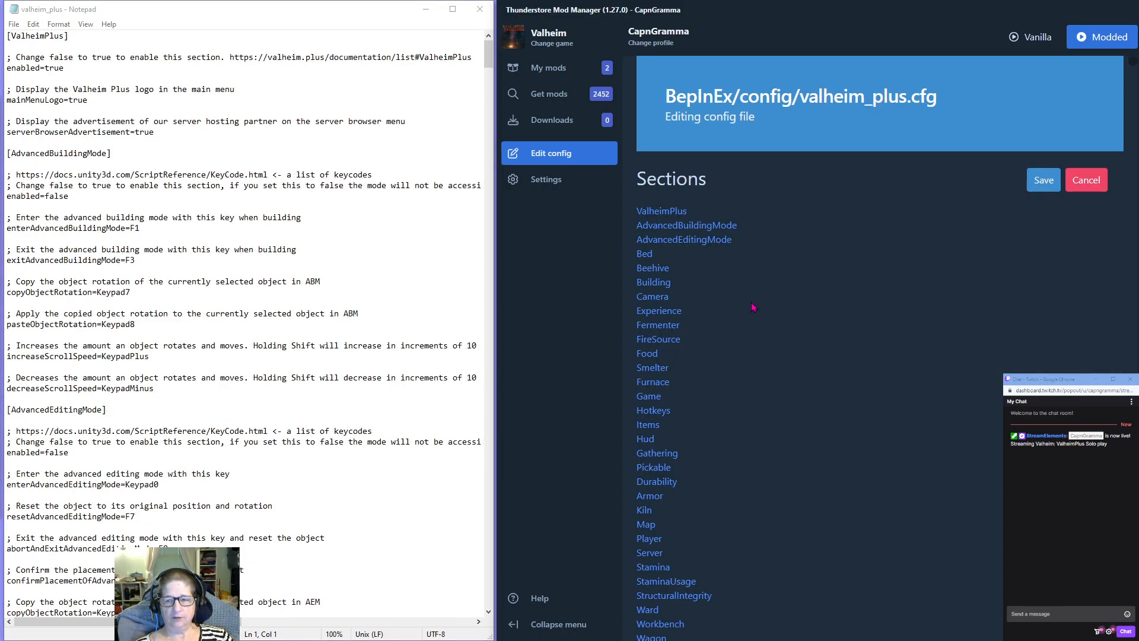
pyautogui.scroll(-15, 752, 306)
pyautogui.scroll(-5, 752, 306)
pyautogui.scroll(15, 752, 306)
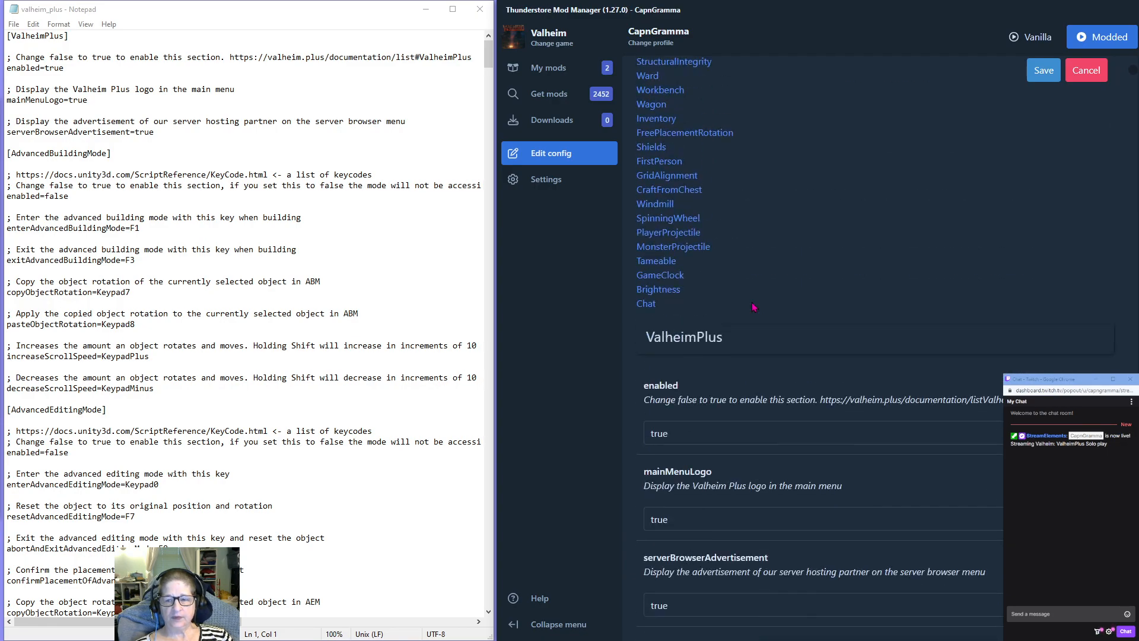
pyautogui.scroll(-3, 701, 424)
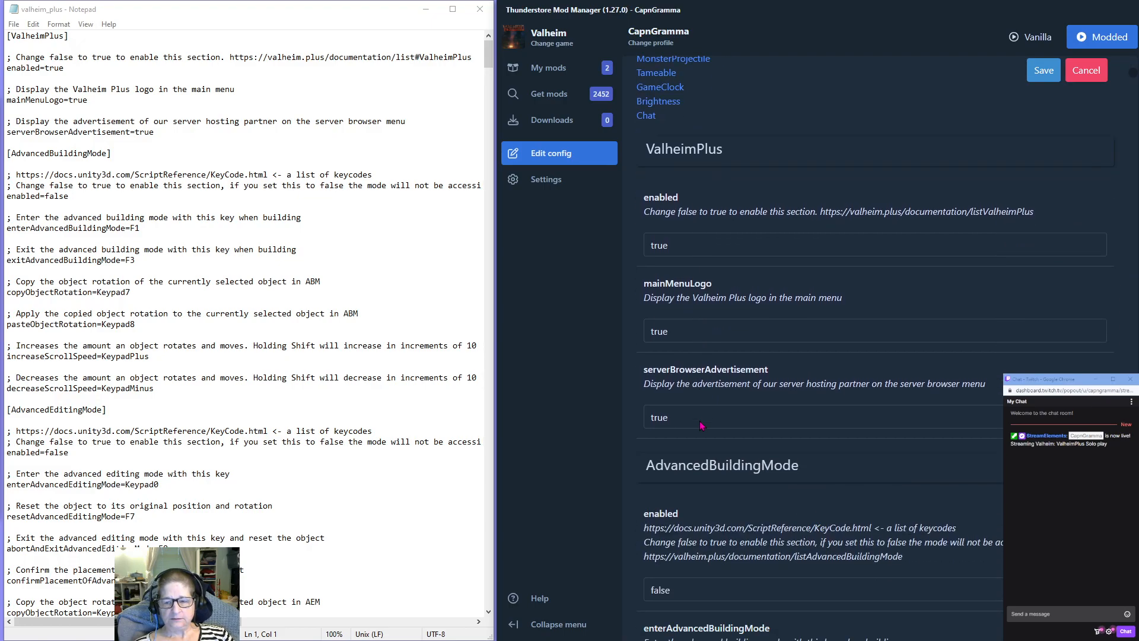
pyautogui.scroll(-4, 663, 272)
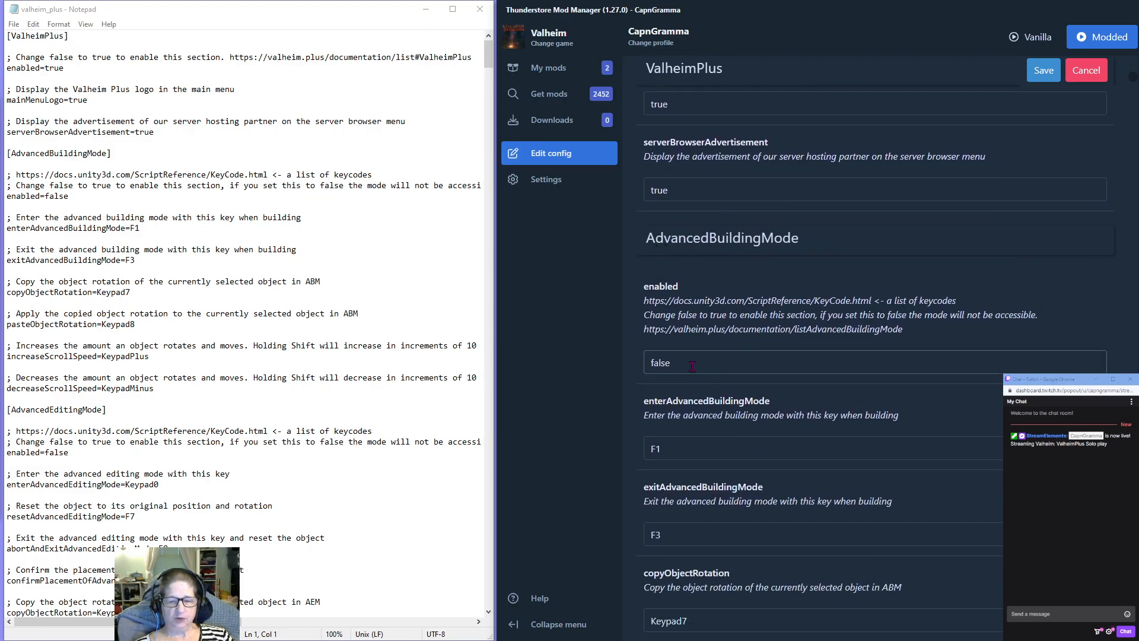
pyautogui.scroll(-8, 692, 367)
pyautogui.scroll(12, 692, 367)
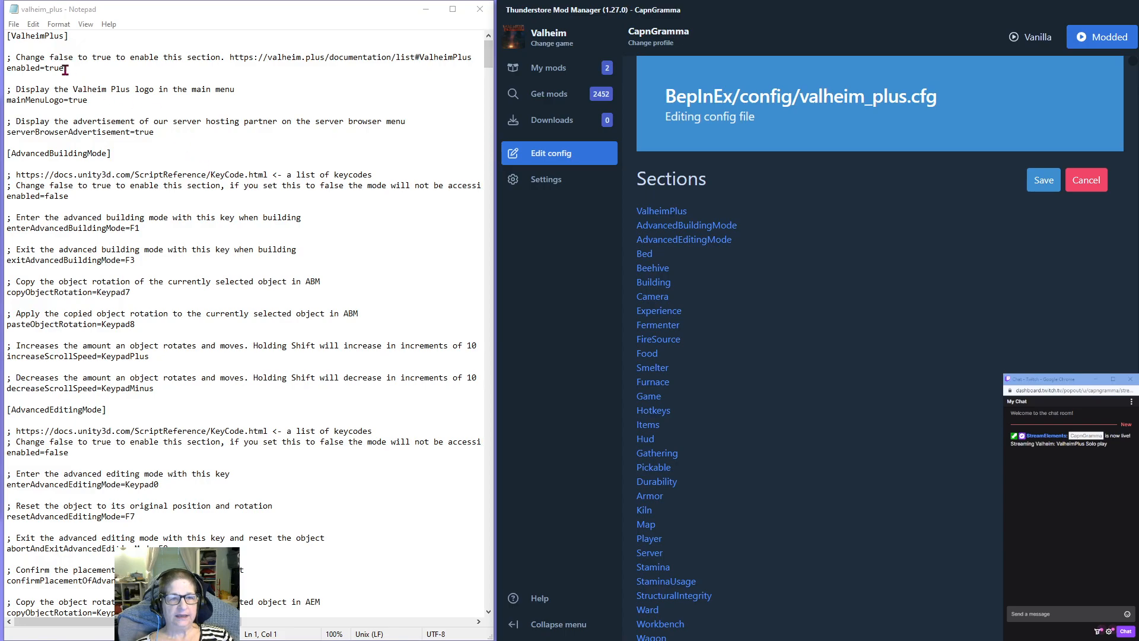
# Save a copy of the Notepad file to the Desktop as the text document "valheim_plus DefaultConfig".
pyautogui.click(14, 26)
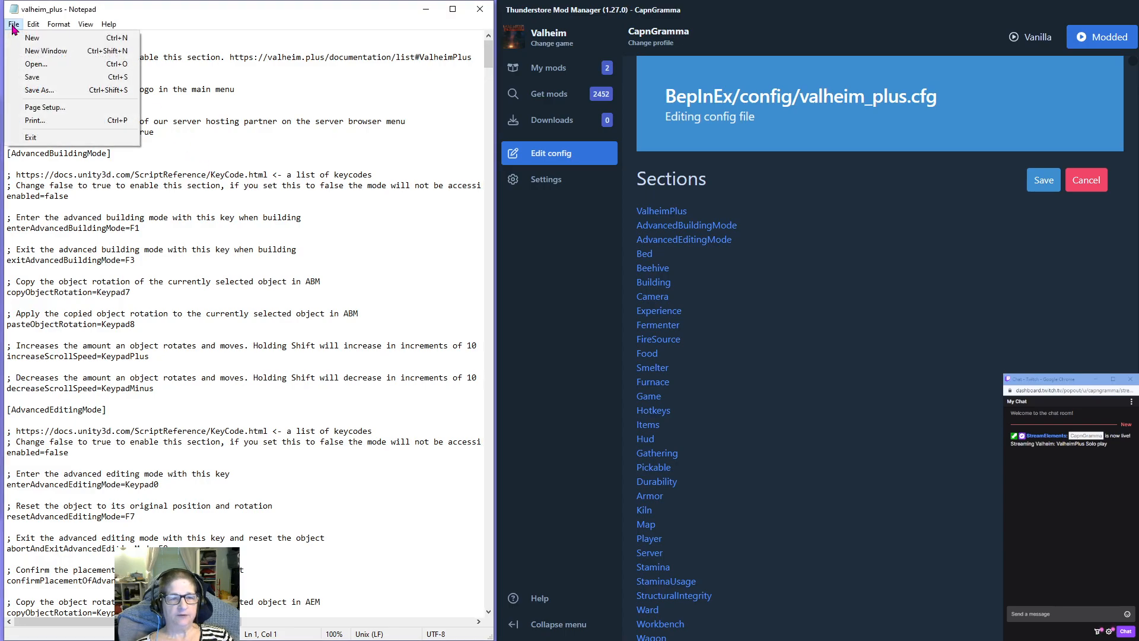
pyautogui.click(33, 92)
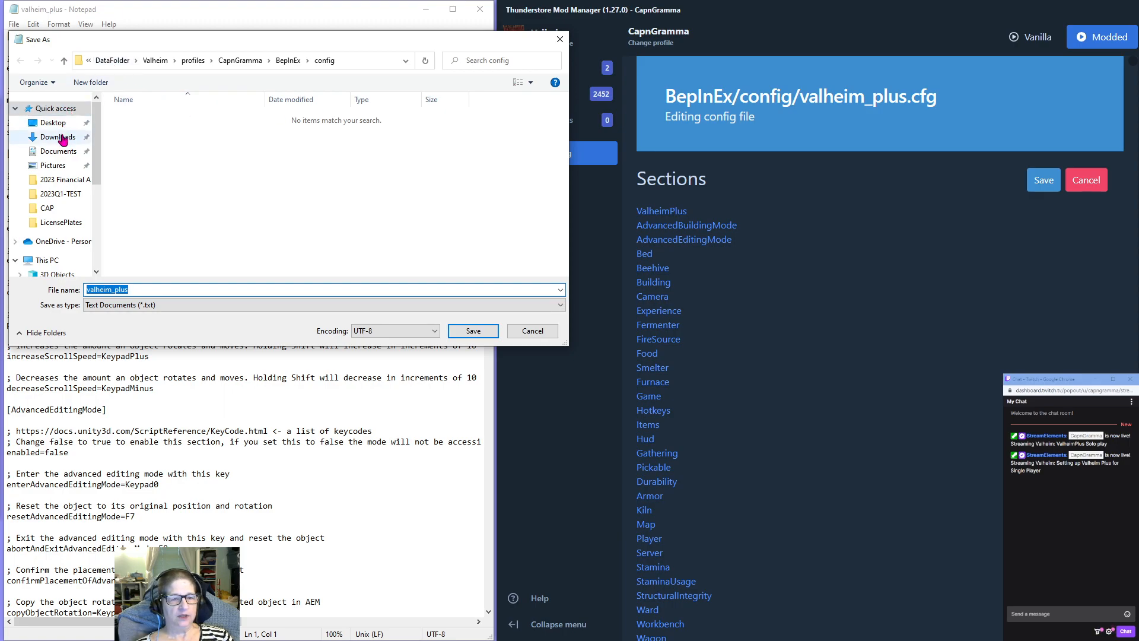
pyautogui.click(53, 126)
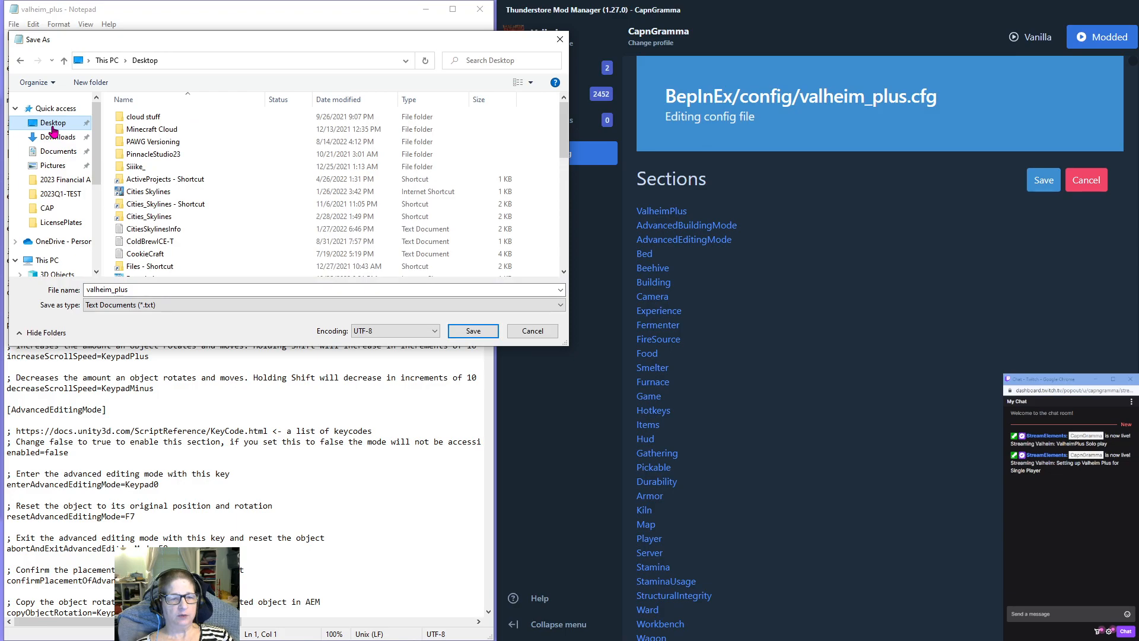
pyautogui.doubleClick(136, 289)
pyautogui.click(137, 289)
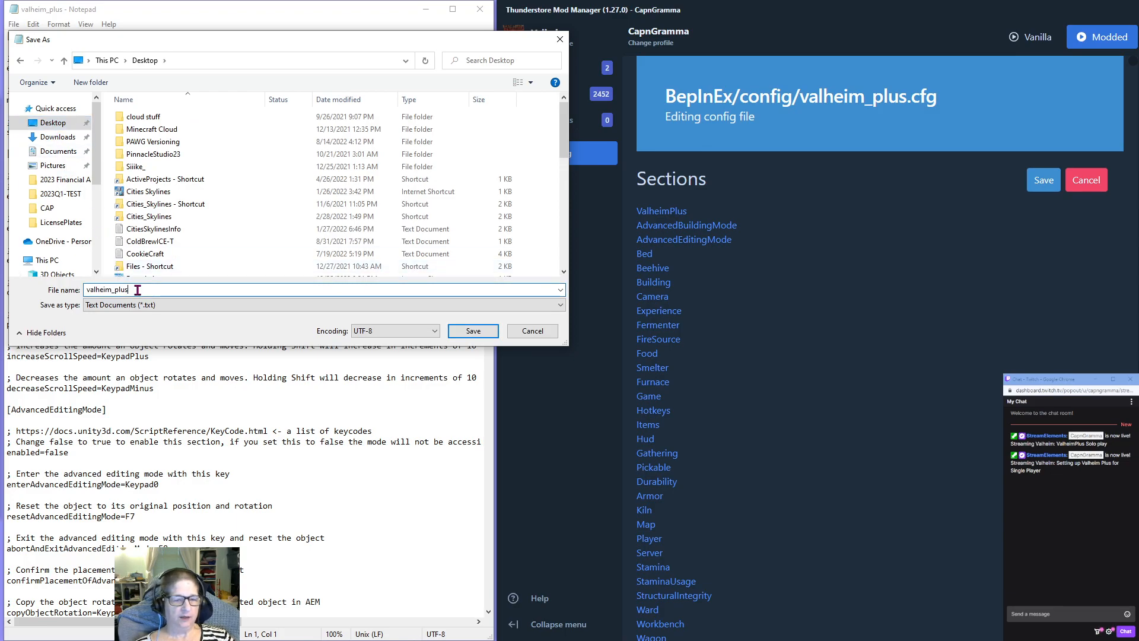
pyautogui.write('De')
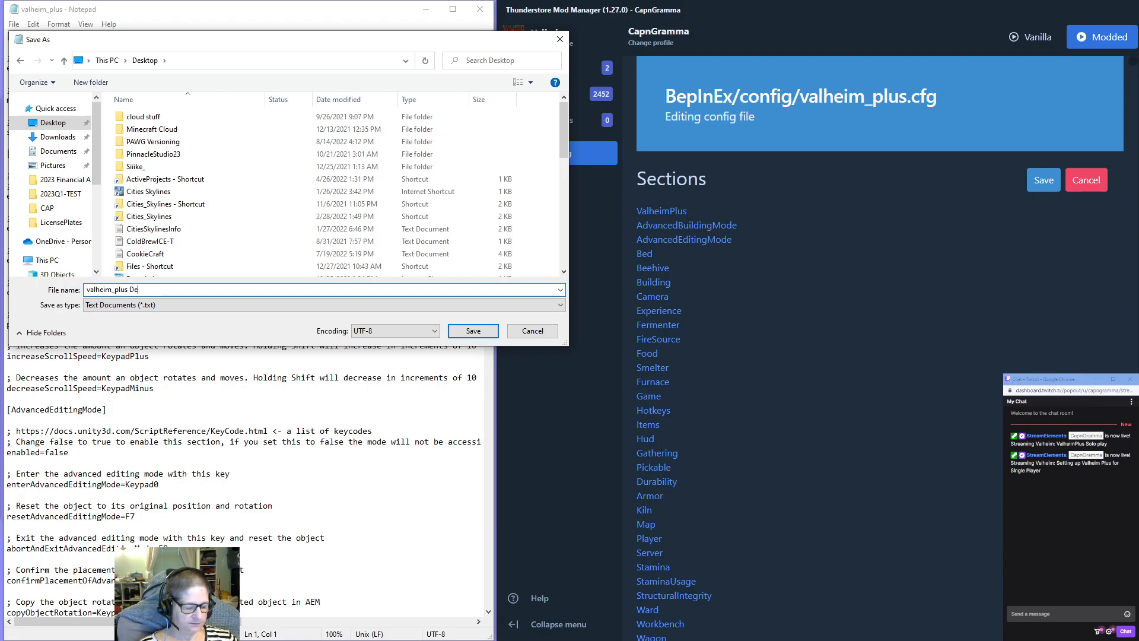
pyautogui.write('faultConfig')
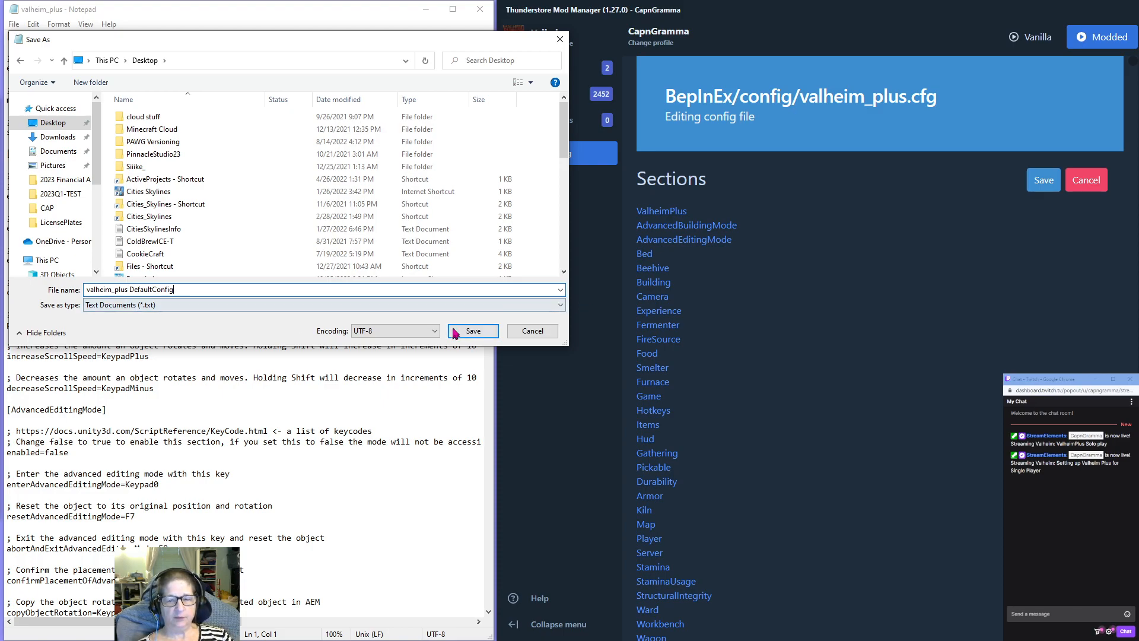
pyautogui.click(472, 331)
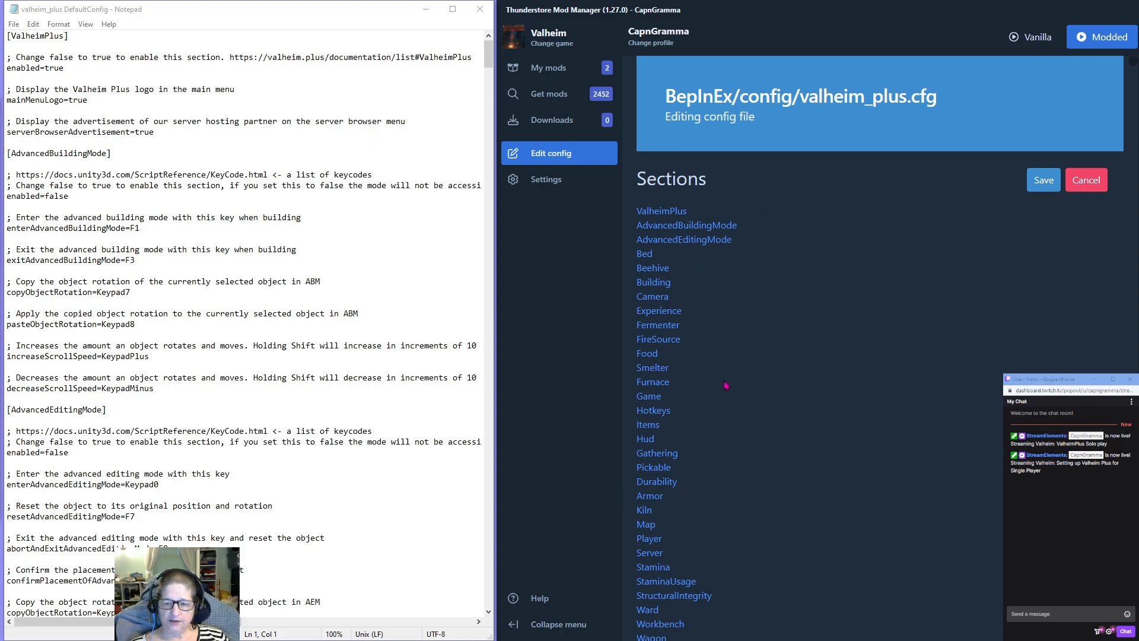
# Go to the Pickable section of valheim_plus.cfg in the mod manager's config editor.
pyautogui.scroll(-5, 728, 379)
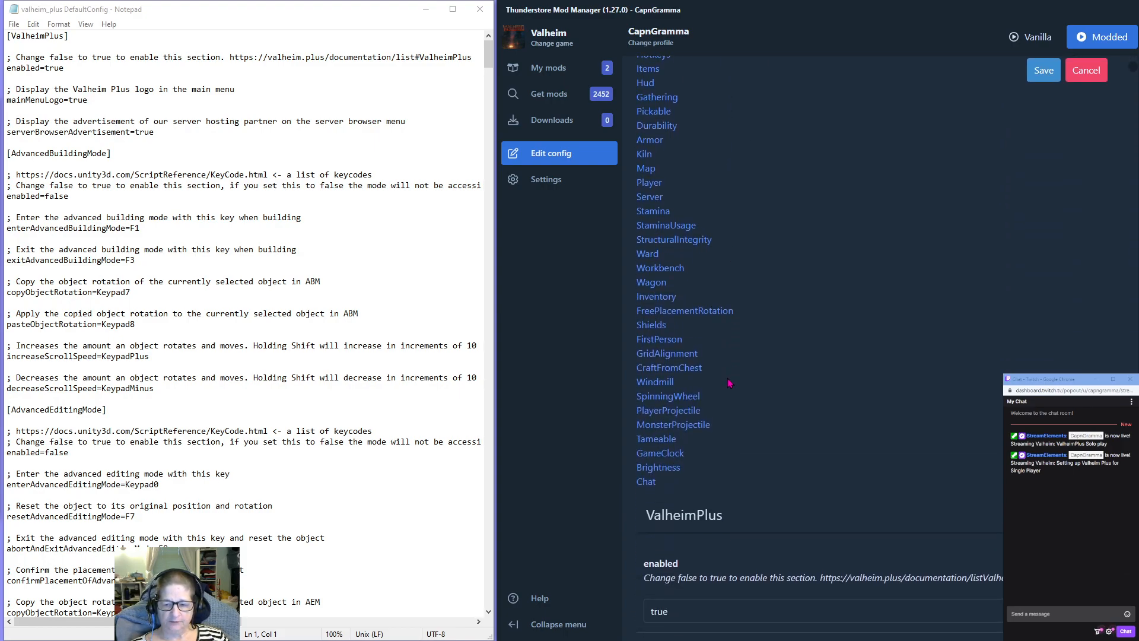
pyautogui.scroll(5, 730, 382)
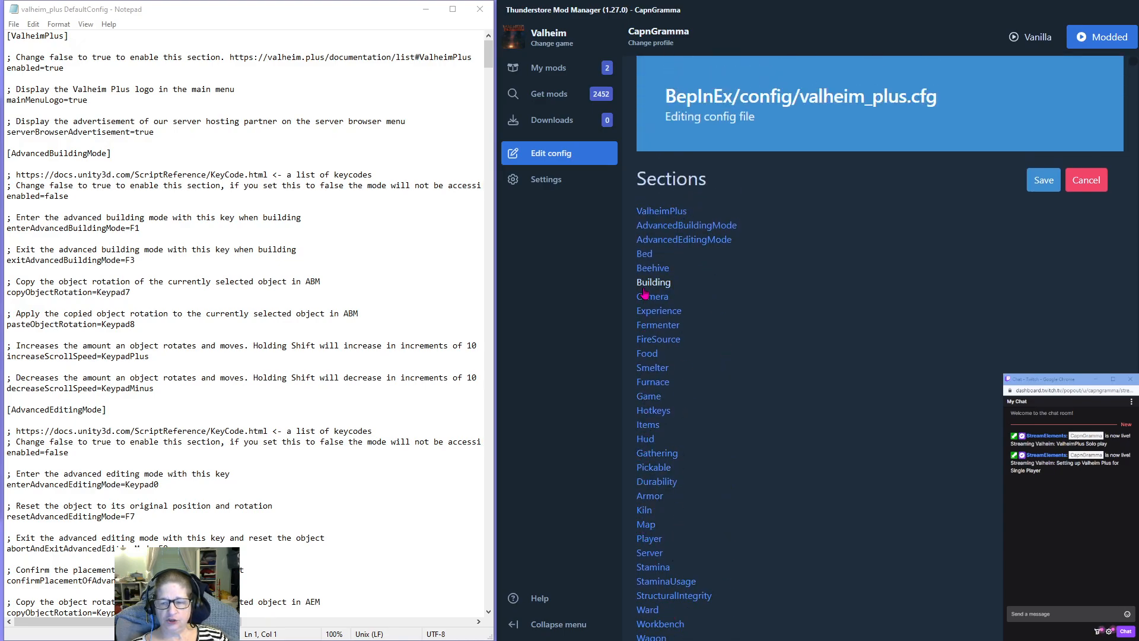
pyautogui.click(653, 467)
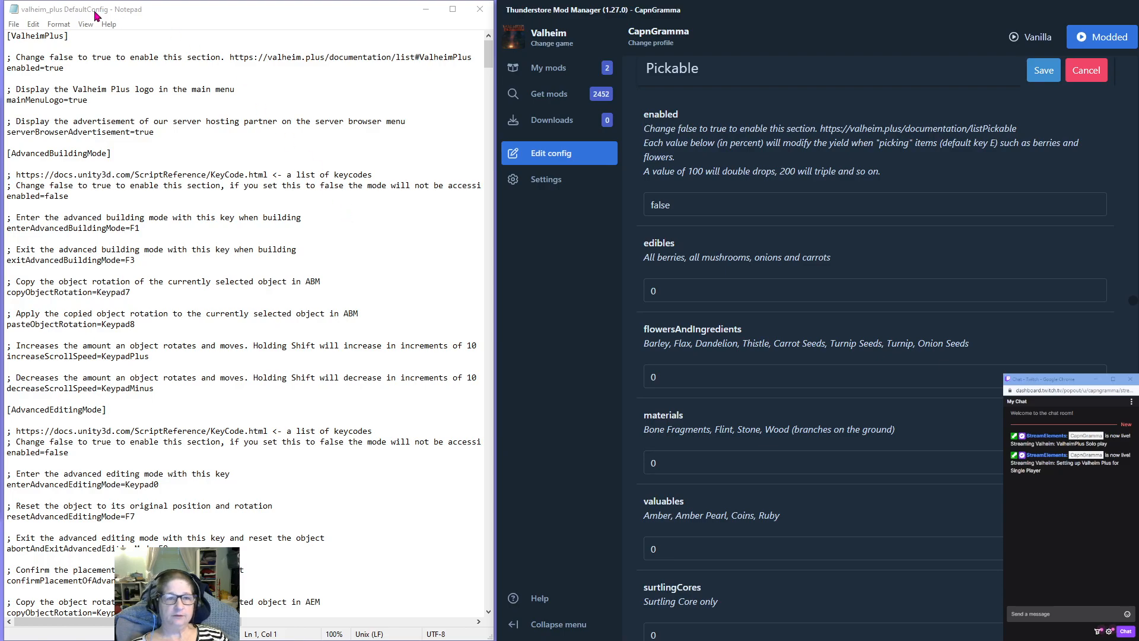
# Find "Pickable" in the Notepad copy, bring that section into view and highlight its heading.
pyautogui.click(33, 25)
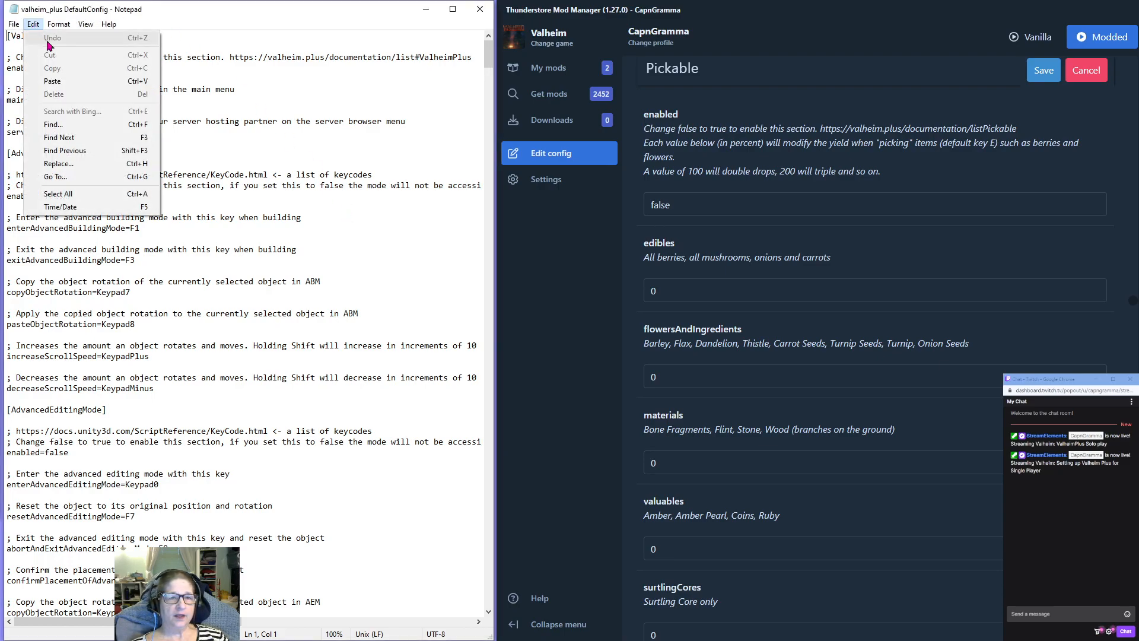
pyautogui.click(55, 125)
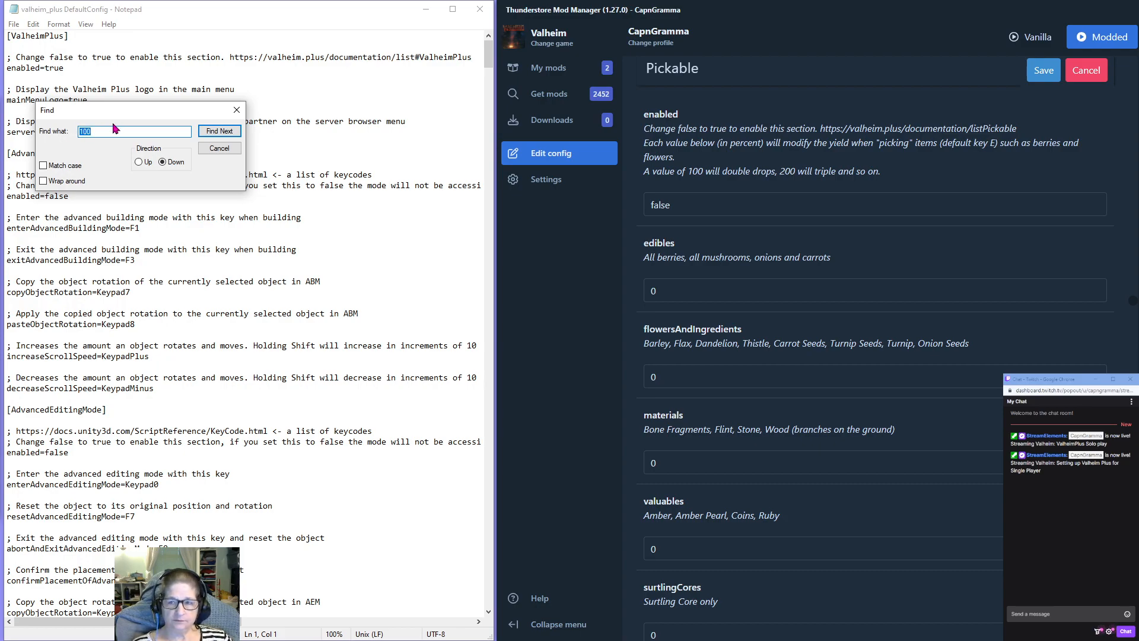
pyautogui.write('Pi')
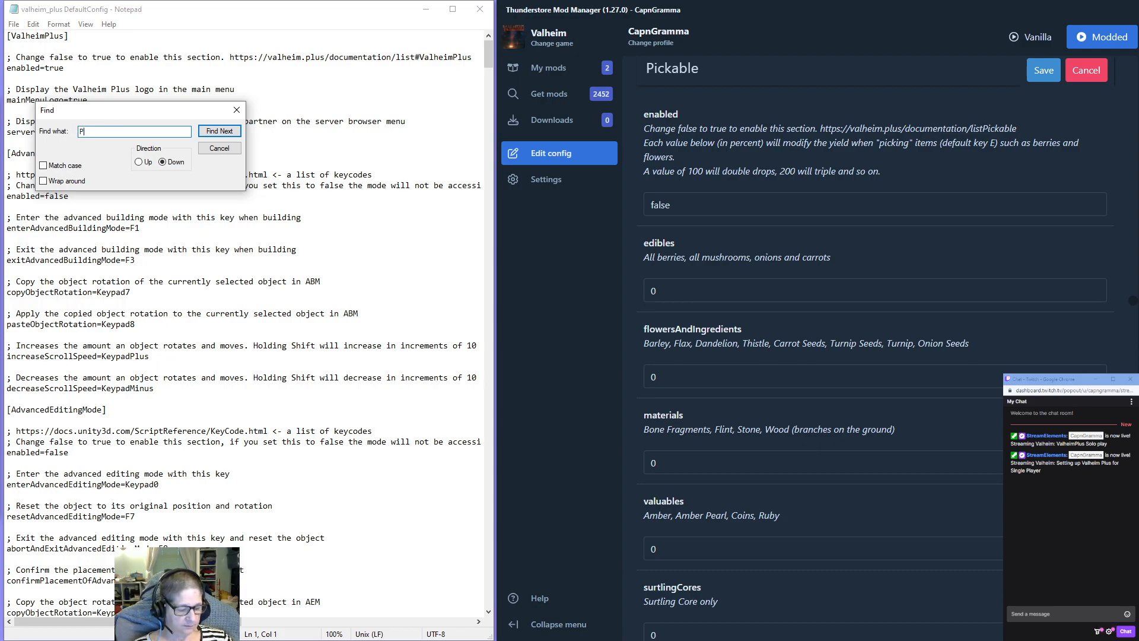
pyautogui.write('ckabl')
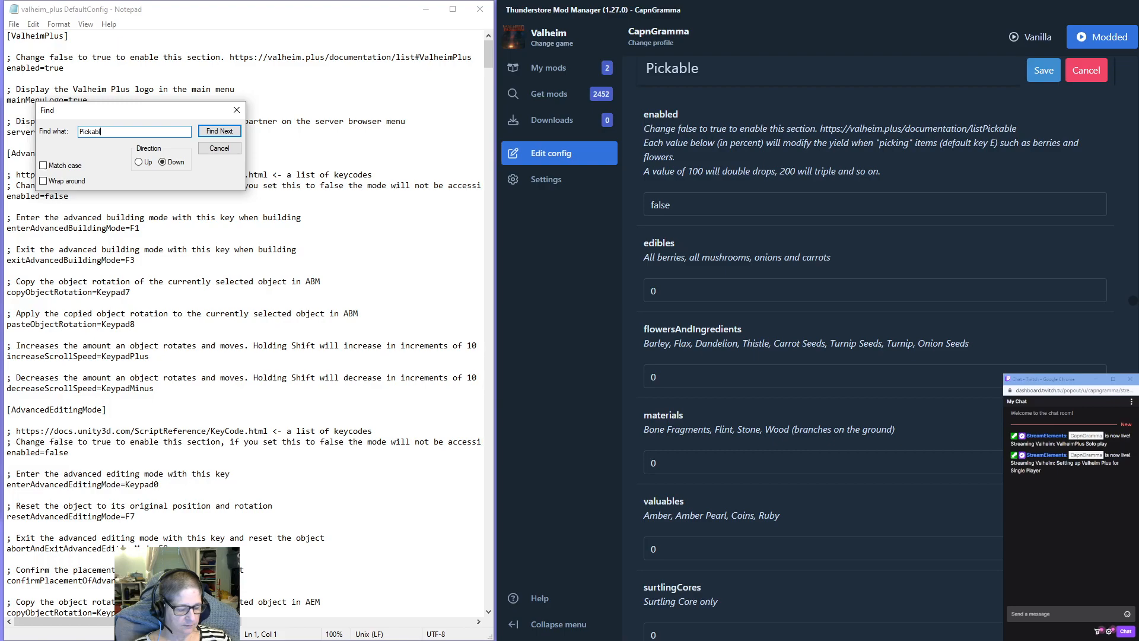
pyautogui.write('e')
pyautogui.press('Return')
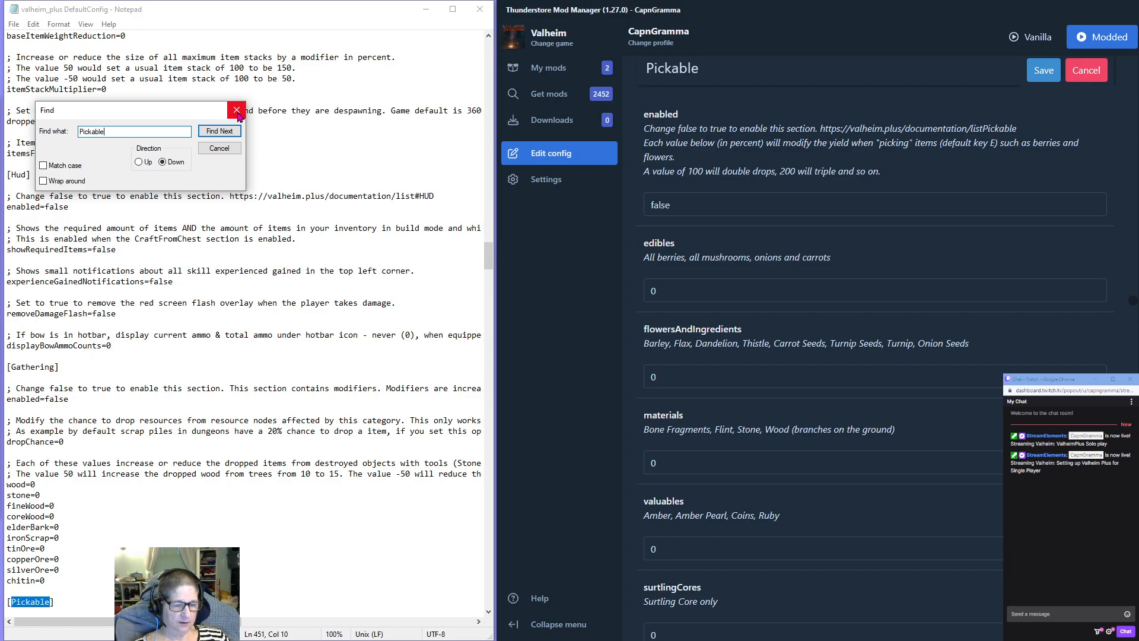
pyautogui.click(237, 111)
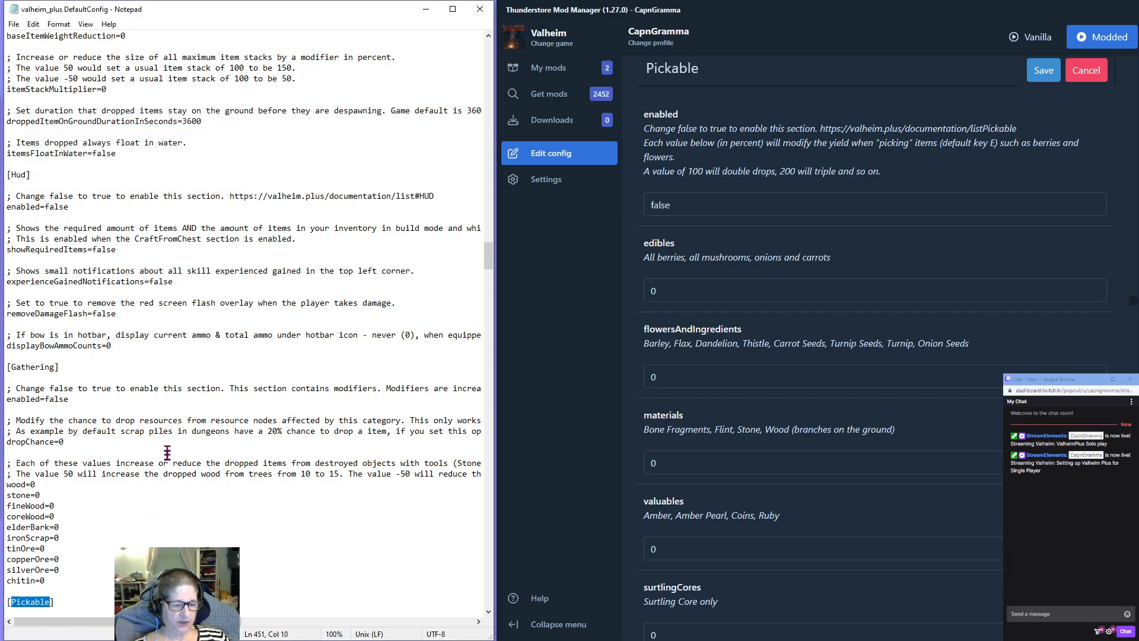
pyautogui.scroll(-7, 190, 403)
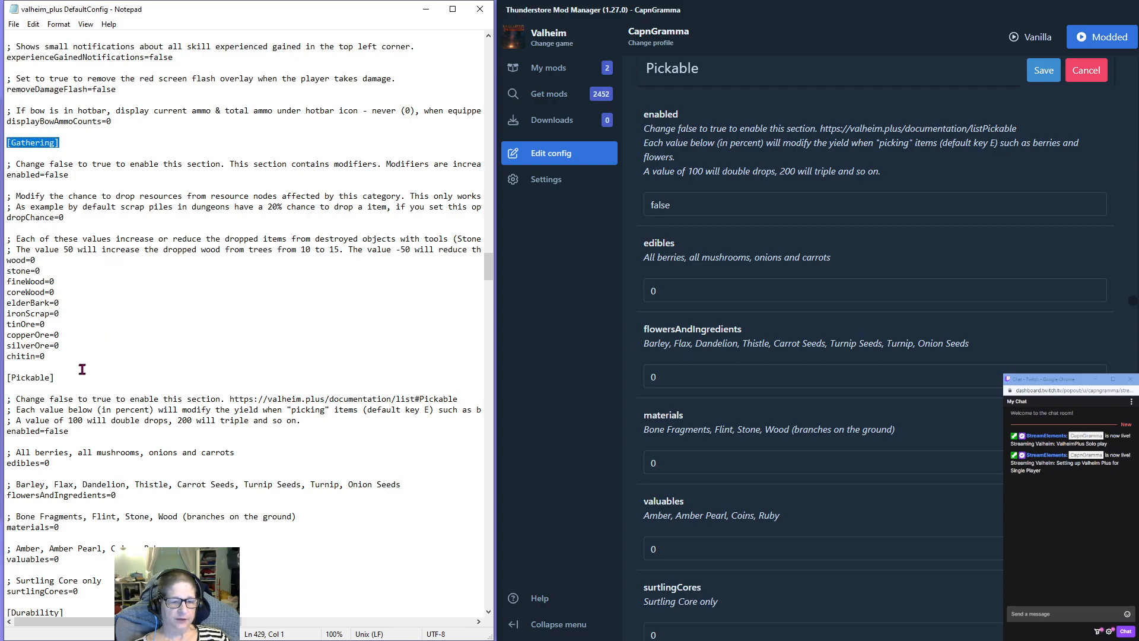
pyautogui.moveTo(7, 377); pyautogui.dragTo(7, 389)
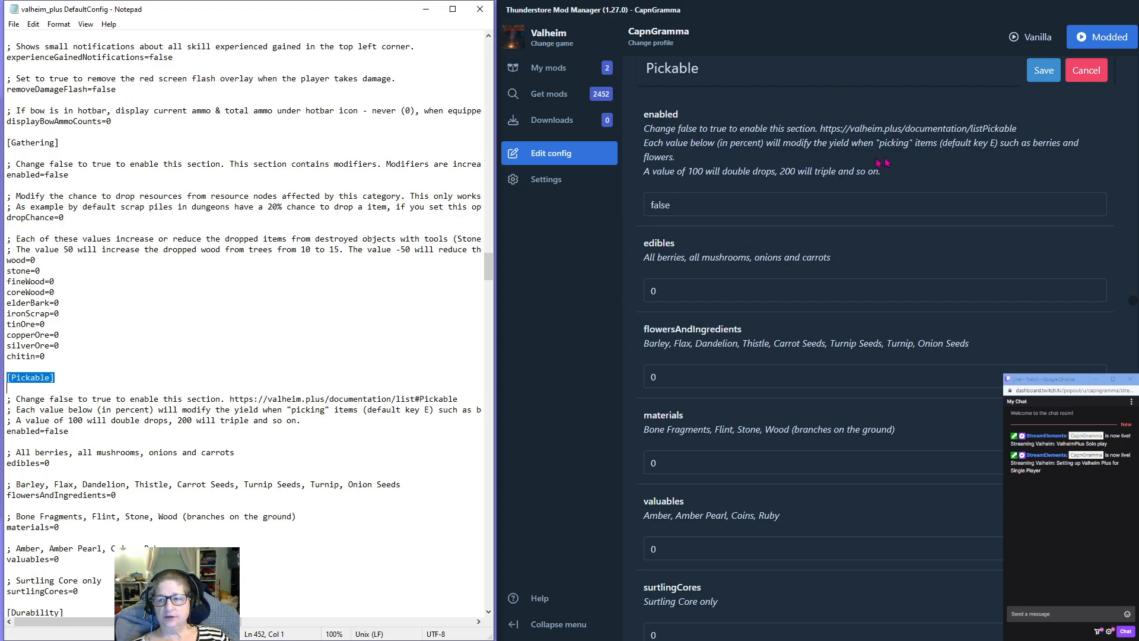
# Enable the Pickable section in the config editor by setting enabled to true.
pyautogui.click(681, 206)
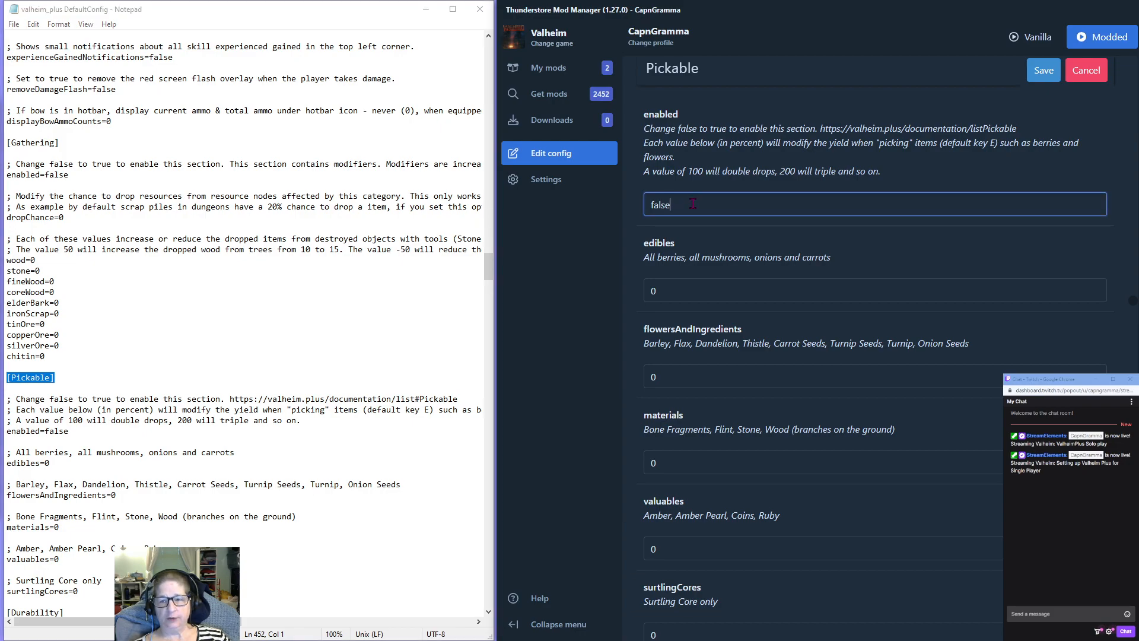
pyautogui.moveTo(693, 203); pyautogui.dragTo(617, 208)
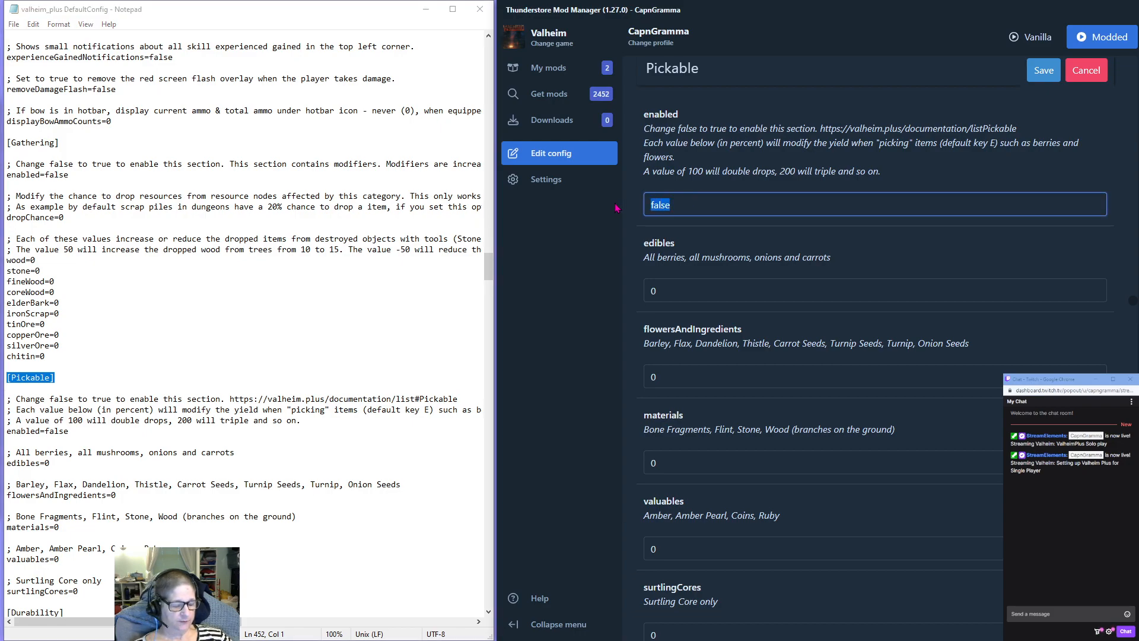
pyautogui.write('true')
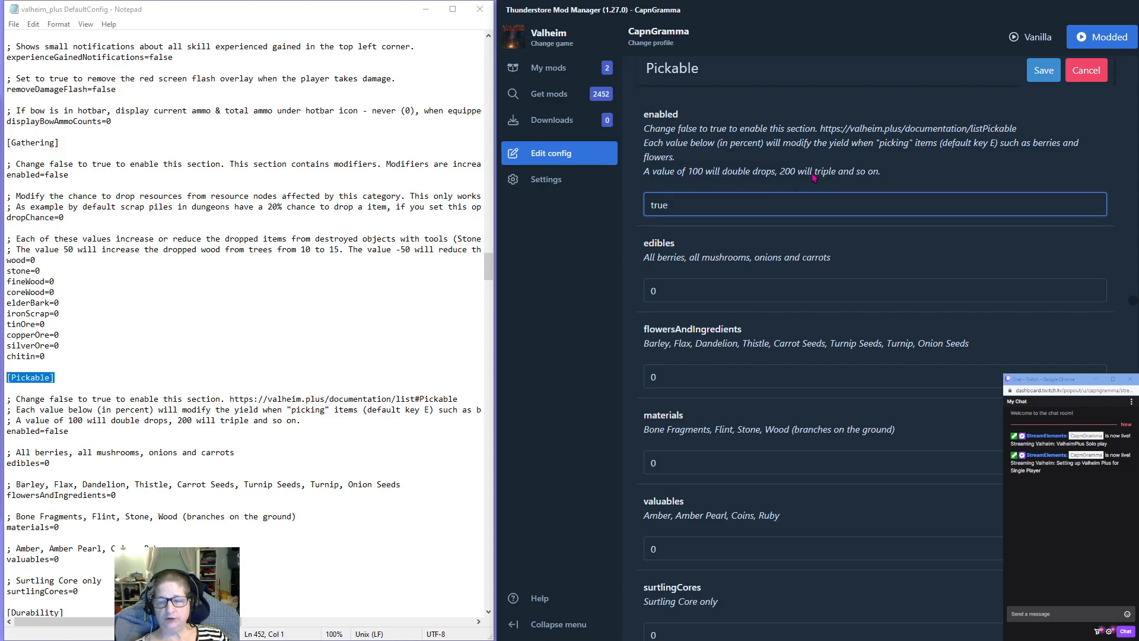
# Set the Pickable yields for edibles, flowersAndIngredients, materials, valuables and surtlingCores to 100 each.
pyautogui.doubleClick(650, 290)
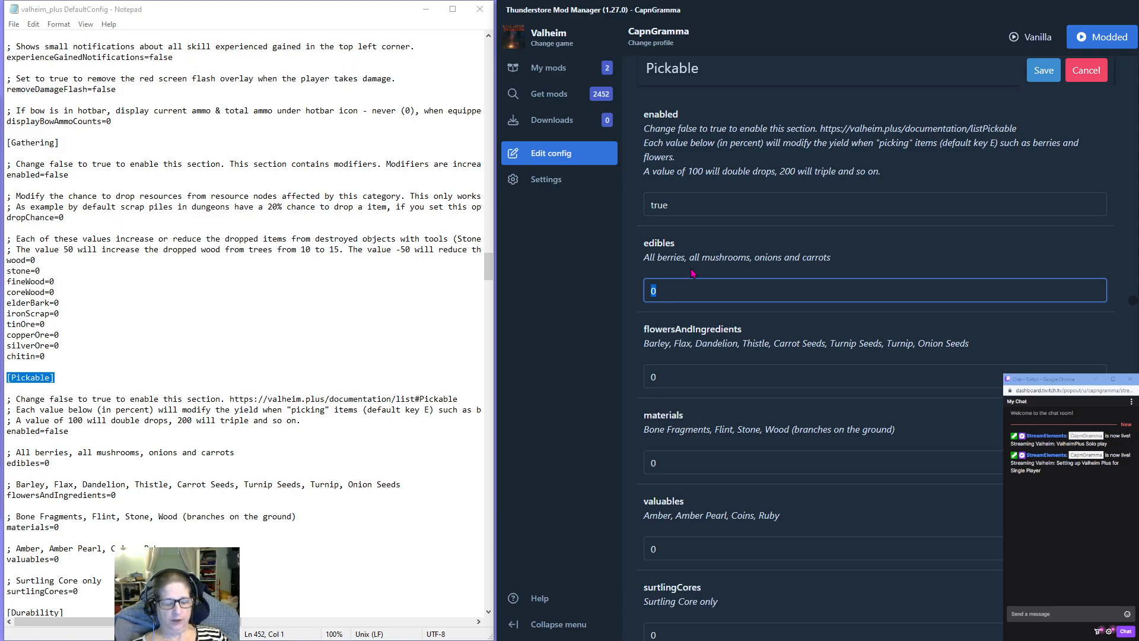
pyautogui.write('100')
pyautogui.doubleClick(681, 291)
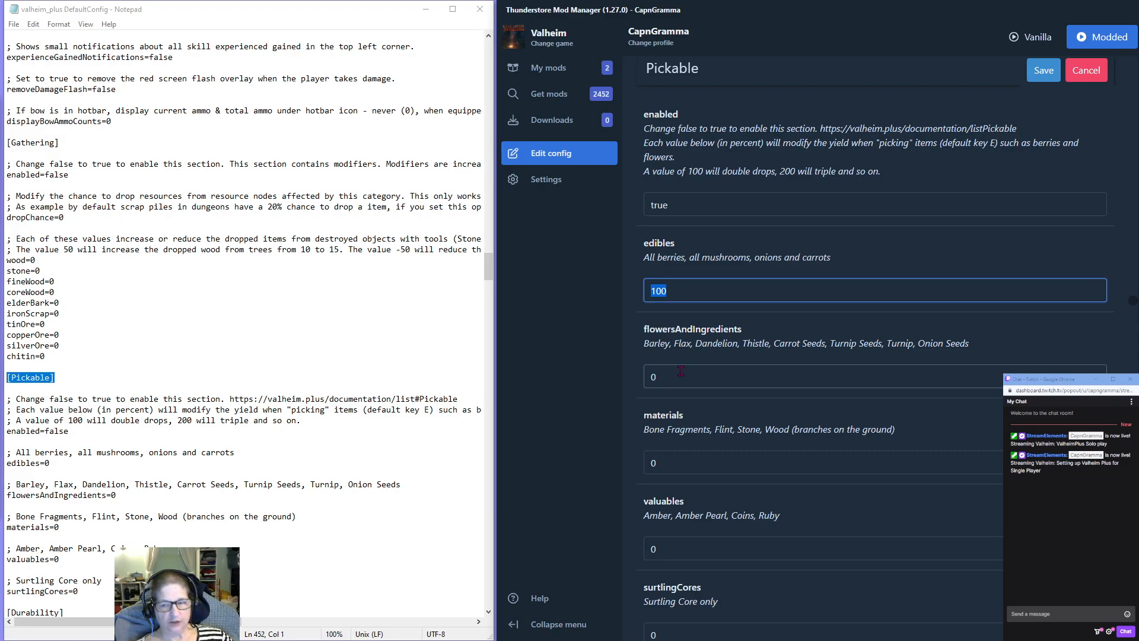
pyautogui.press('Tab')
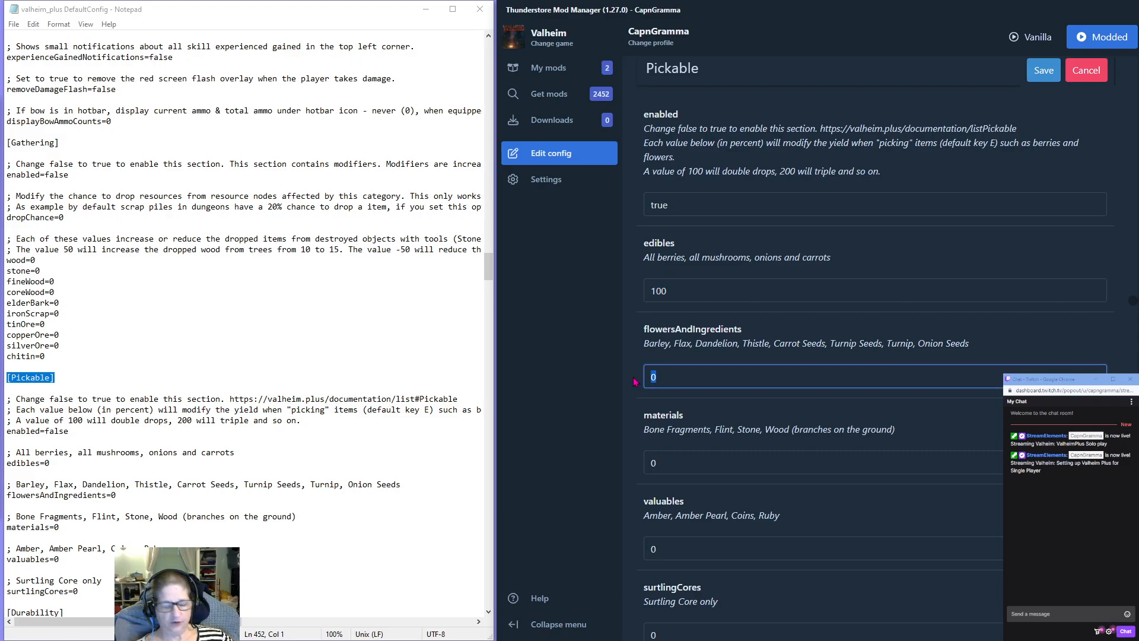
pyautogui.write('100')
pyautogui.press('Tab')
pyautogui.write('100')
pyautogui.scroll(-3, 635, 467)
pyautogui.press('Tab')
pyautogui.write('100')
pyautogui.press('Tab')
pyautogui.write('100')
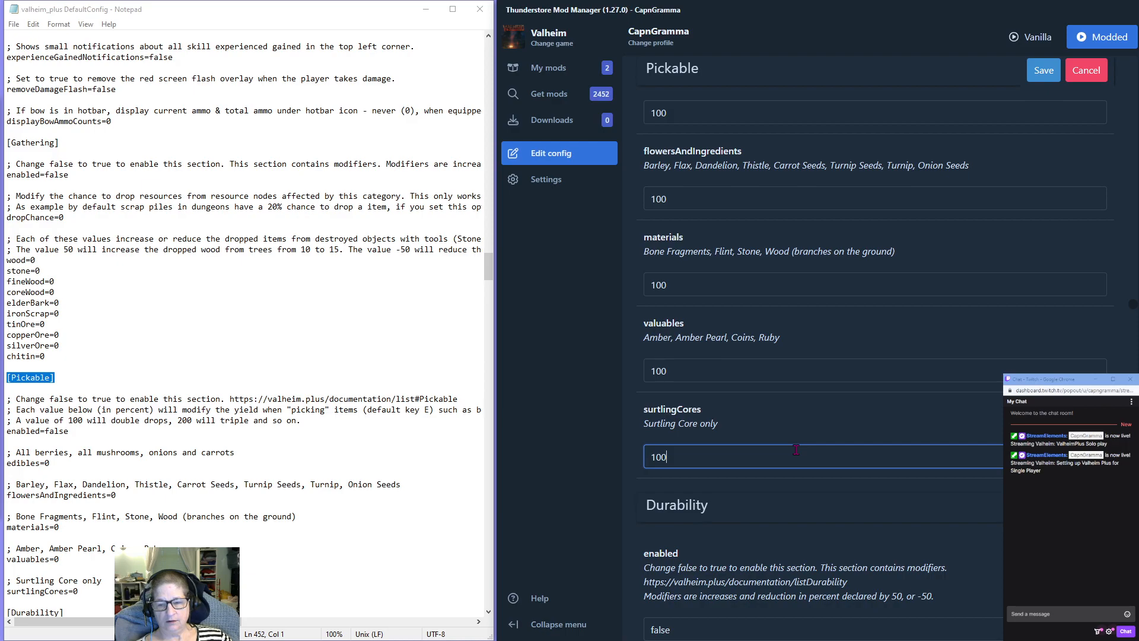
# Enable the Gathering section in the config editor by setting enabled to true.
pyautogui.scroll(15, 777, 425)
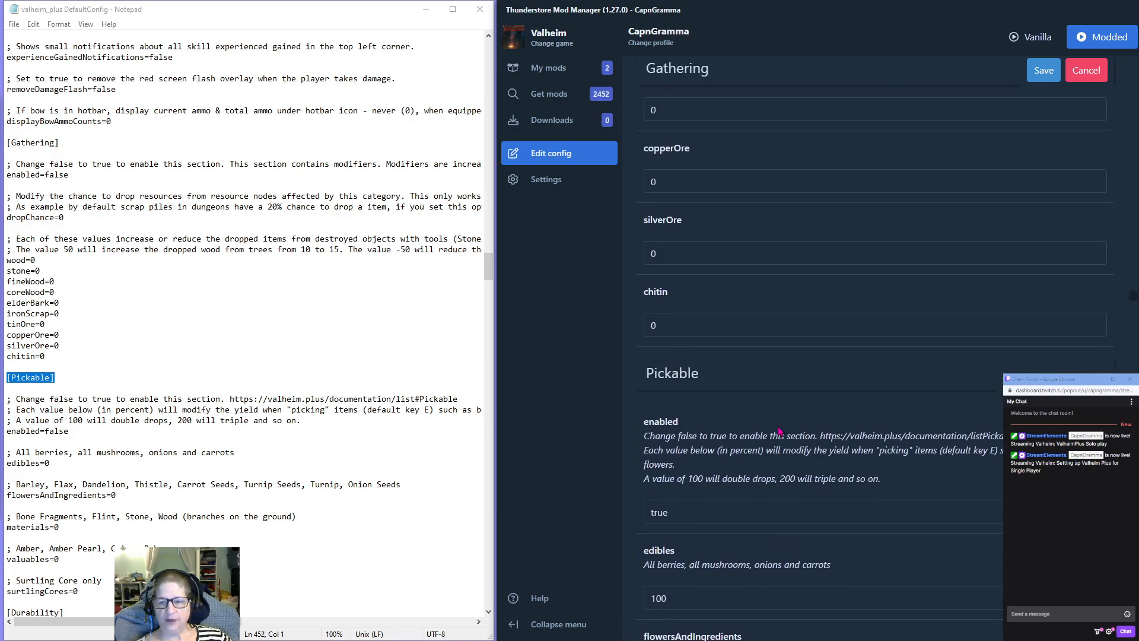
pyautogui.scroll(5, 778, 426)
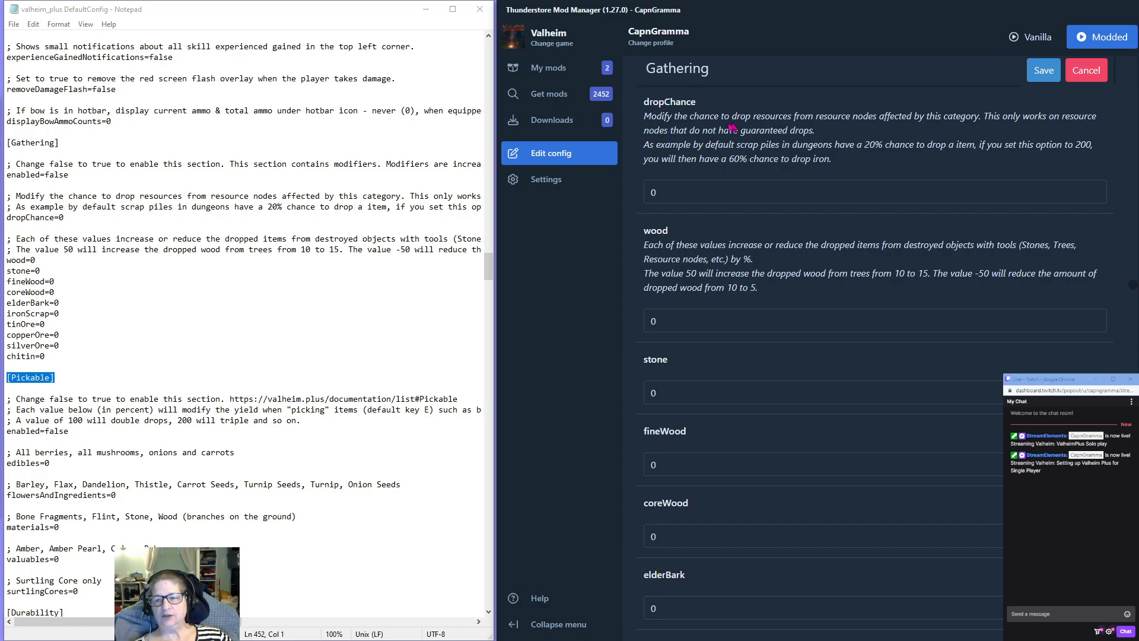
pyautogui.scroll(1, 682, 155)
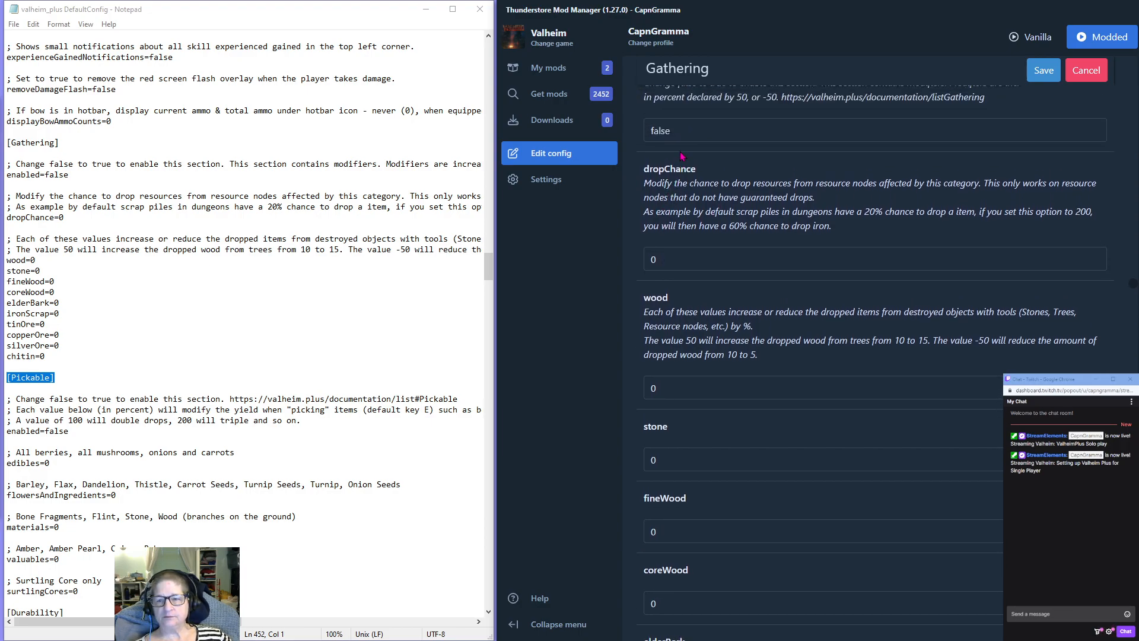
pyautogui.scroll(2, 676, 150)
pyautogui.doubleClick(662, 241)
pyautogui.write('true')
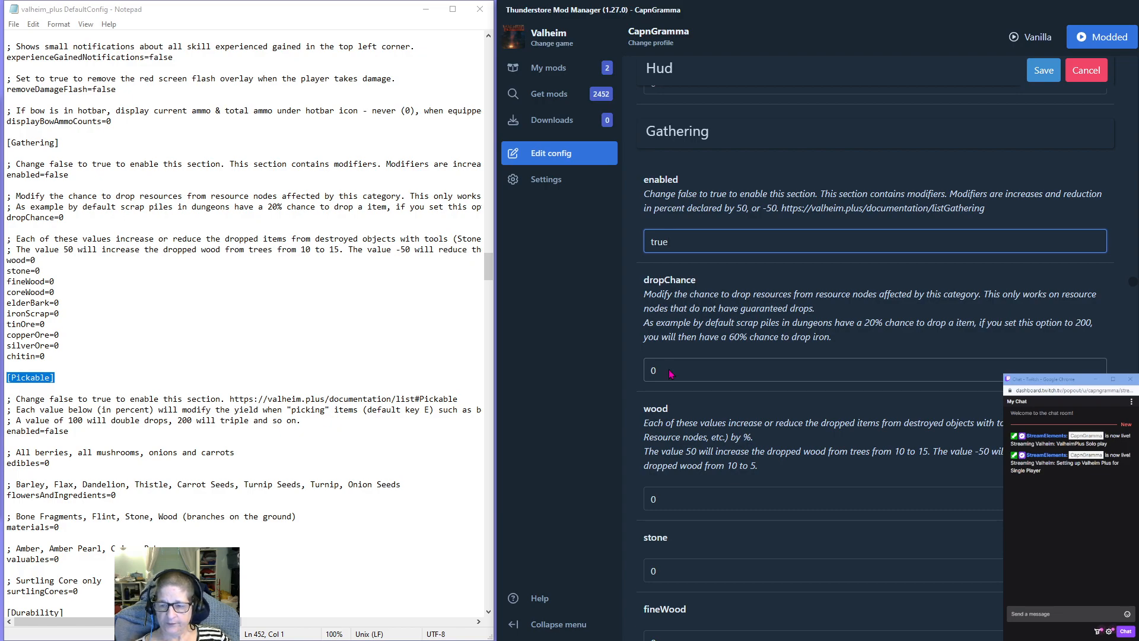
# Set the Gathering dropChance to 300.
pyautogui.doubleClick(763, 378)
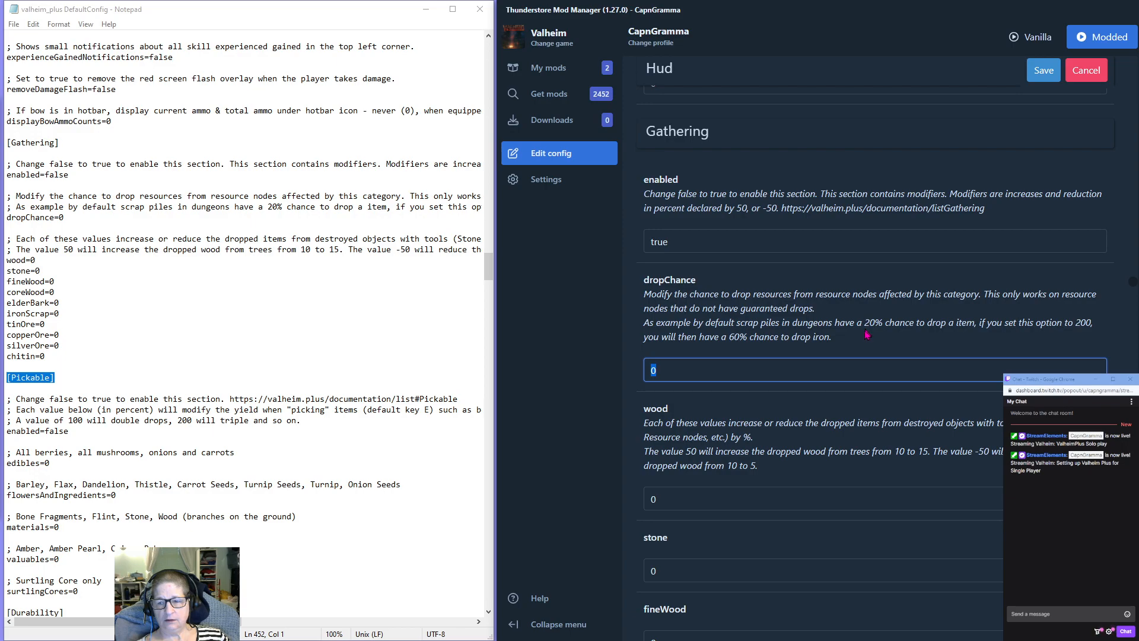
pyautogui.write('300')
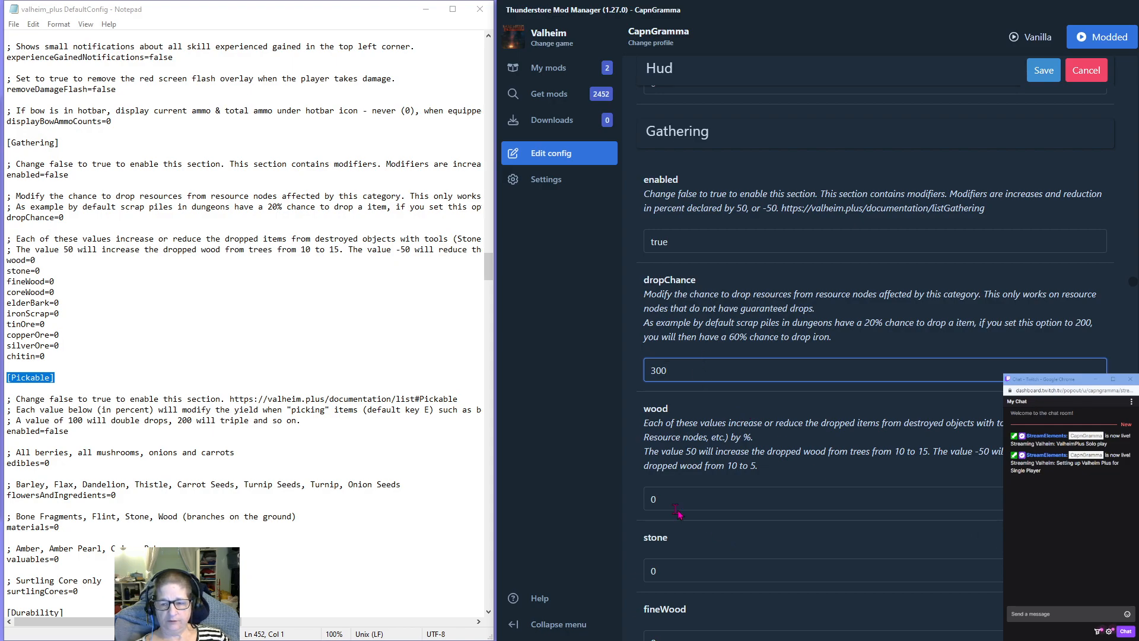
pyautogui.click(710, 450)
# Set the Gathering values for wood and stone to 50 each.
pyautogui.scroll(-3, 787, 425)
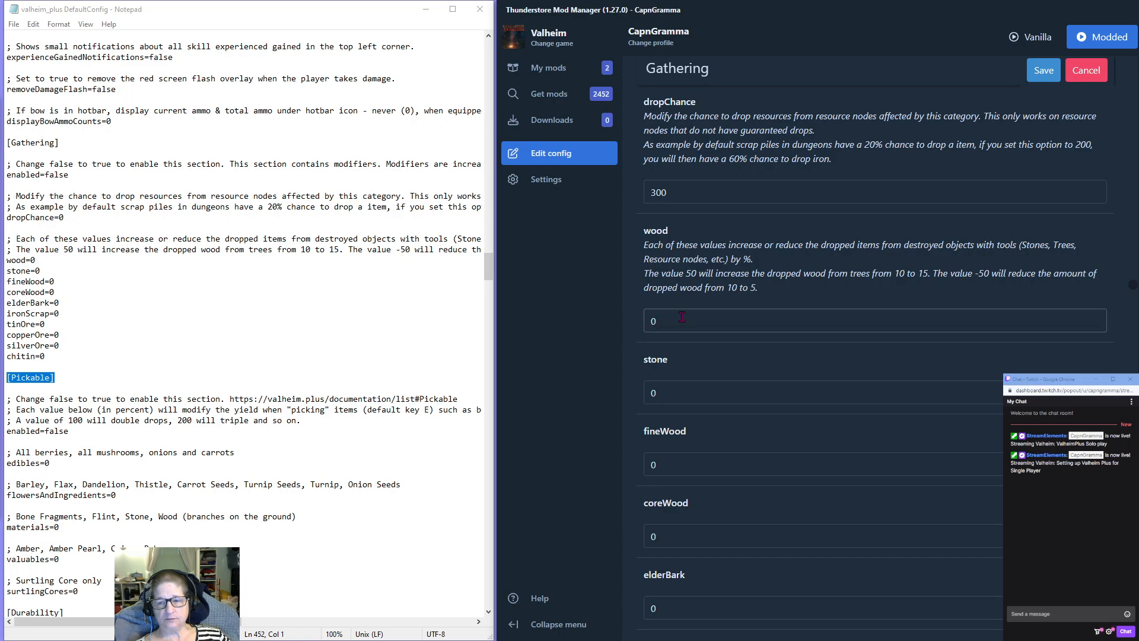
pyautogui.moveTo(666, 321); pyautogui.dragTo(634, 322)
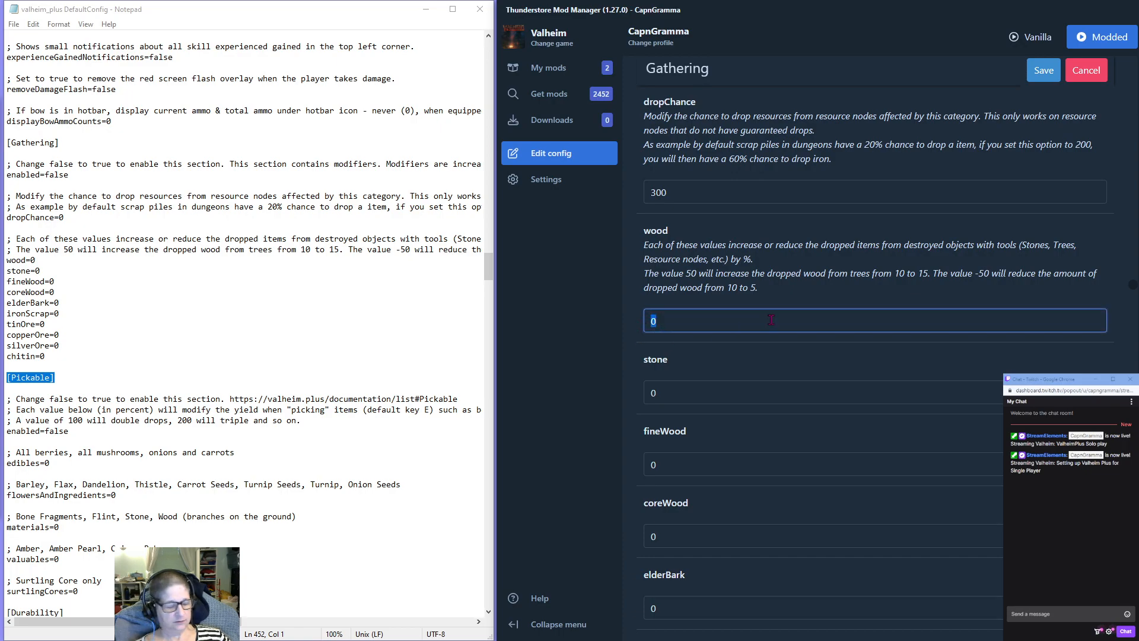
pyautogui.write('50')
pyautogui.moveTo(694, 331); pyautogui.dragTo(612, 328)
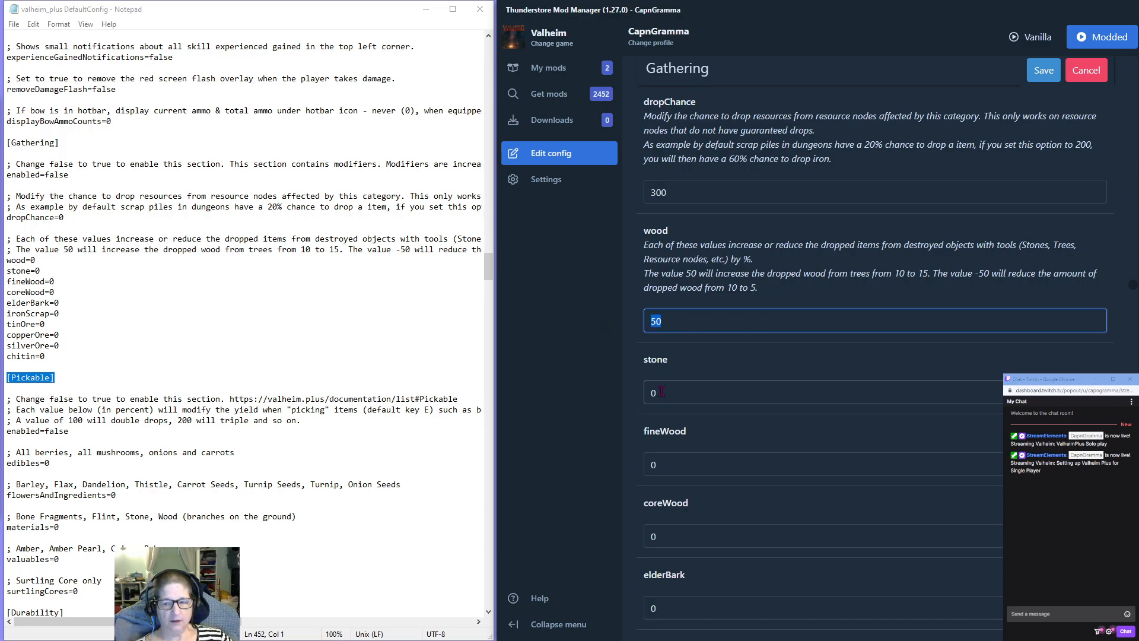
pyautogui.moveTo(670, 393); pyautogui.dragTo(614, 397)
pyautogui.write('50')
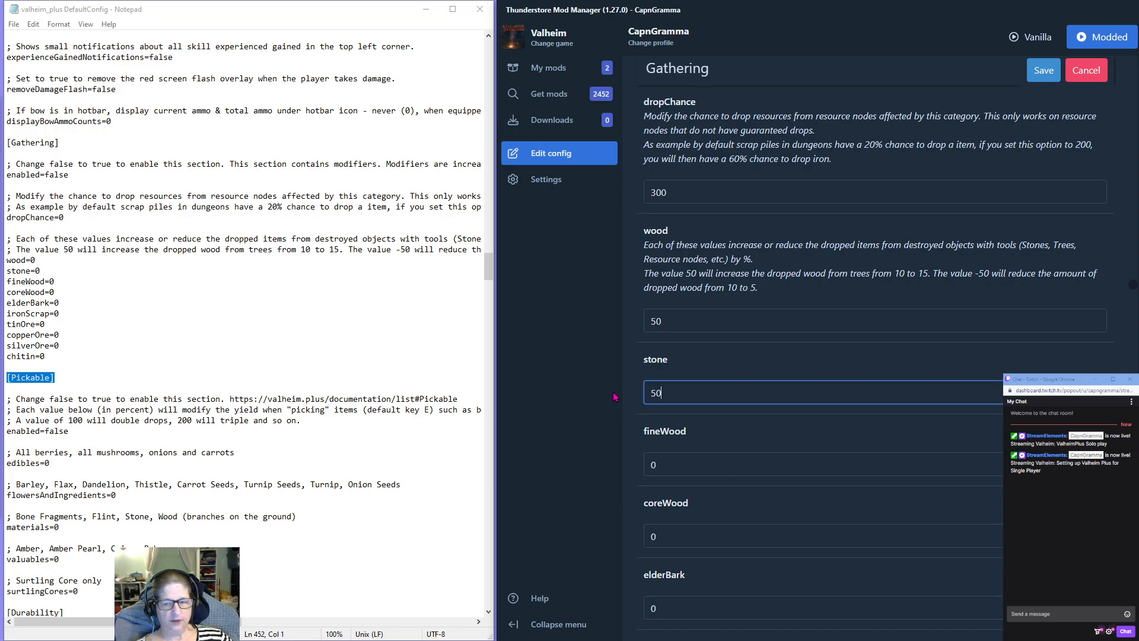
# Set the Gathering values for fineWood, coreWood and elderBark to 50 each.
pyautogui.scroll(-2, 672, 341)
pyautogui.moveTo(672, 341); pyautogui.dragTo(612, 344)
pyautogui.write('50')
pyautogui.moveTo(667, 419); pyautogui.dragTo(613, 419)
pyautogui.write('50')
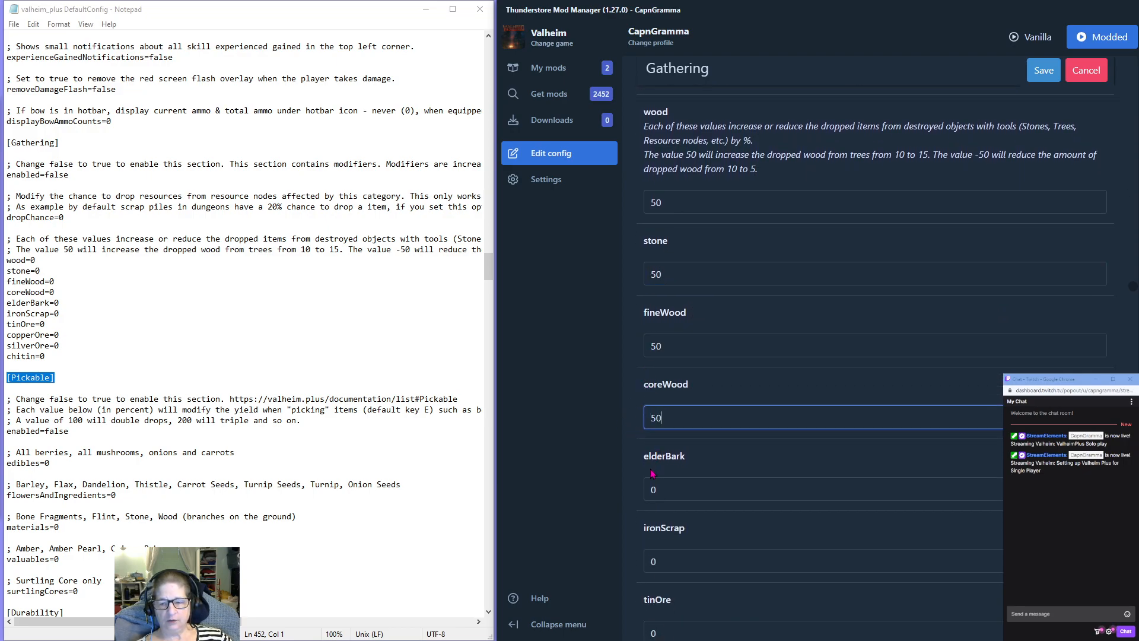
pyautogui.moveTo(658, 490); pyautogui.dragTo(625, 492)
pyautogui.write('50')
# Set the Gathering values for ironScrap, tinOre and copperOre to 50 each.
pyautogui.scroll(-4, 741, 463)
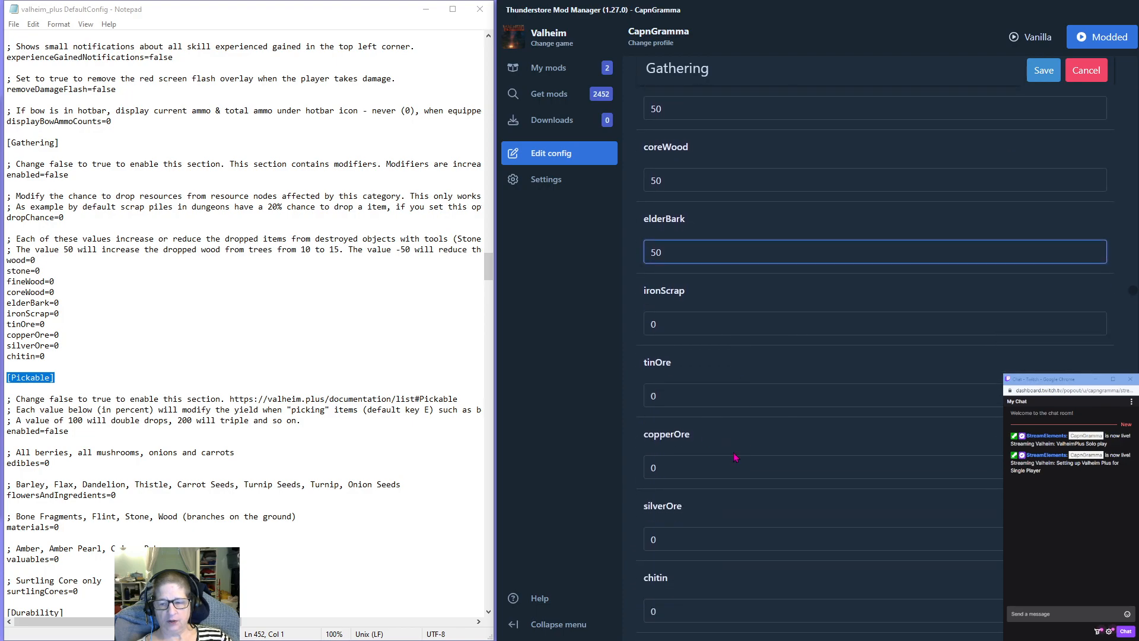
pyautogui.moveTo(664, 323); pyautogui.dragTo(627, 328)
pyautogui.write('50')
pyautogui.moveTo(676, 389); pyautogui.dragTo(627, 407)
pyautogui.write('50')
pyautogui.moveTo(676, 468); pyautogui.dragTo(619, 470)
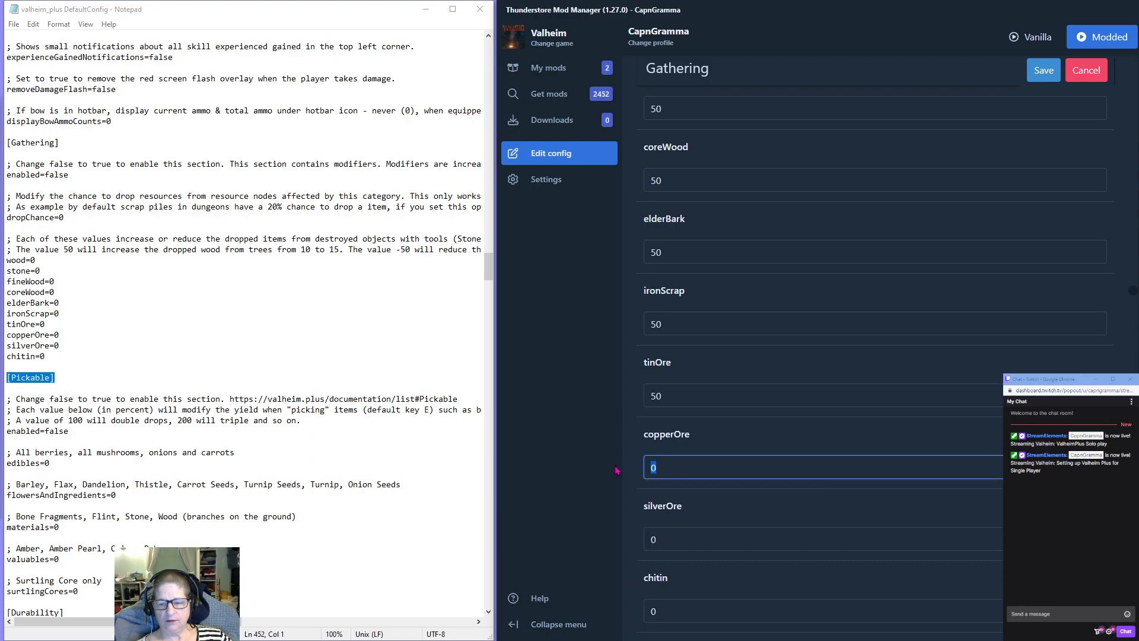
pyautogui.write('50')
# Set the Gathering values for silverOre and chitin to 50 each.
pyautogui.scroll(-4, 666, 321)
pyautogui.moveTo(666, 306); pyautogui.dragTo(622, 308)
pyautogui.write('50')
pyautogui.moveTo(664, 372); pyautogui.dragTo(638, 381)
pyautogui.write('50')
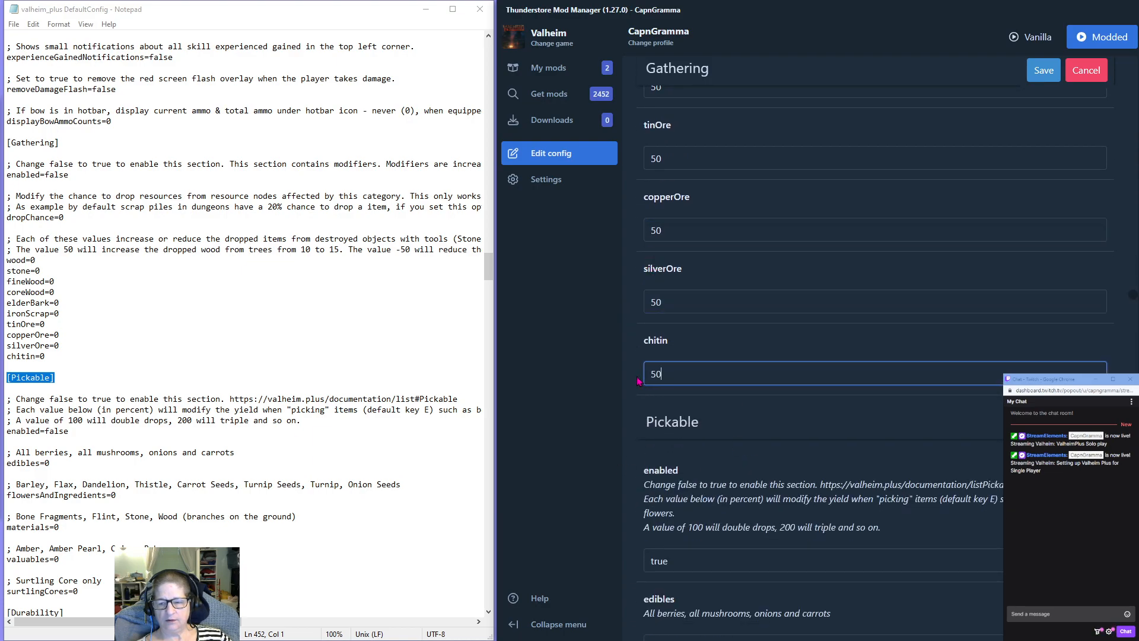
# Check the Pickable and Gathering values and return to the section list at the start of valheim_plus.cfg.
pyautogui.scroll(-8, 816, 348)
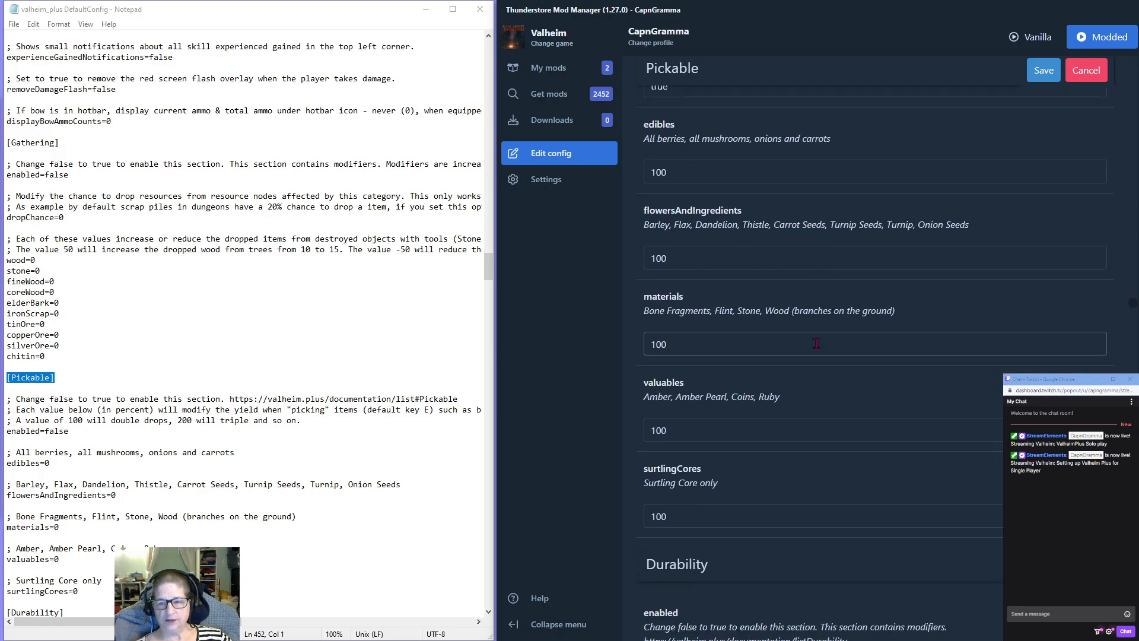
pyautogui.scroll(20, 816, 348)
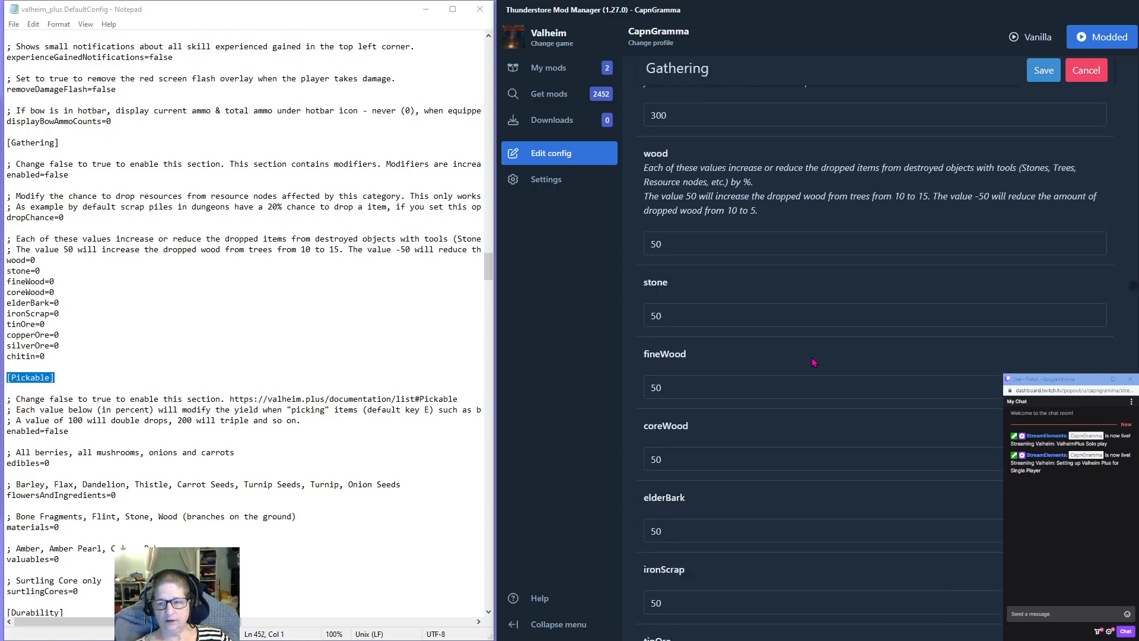
pyautogui.scroll(10, 1062, 255)
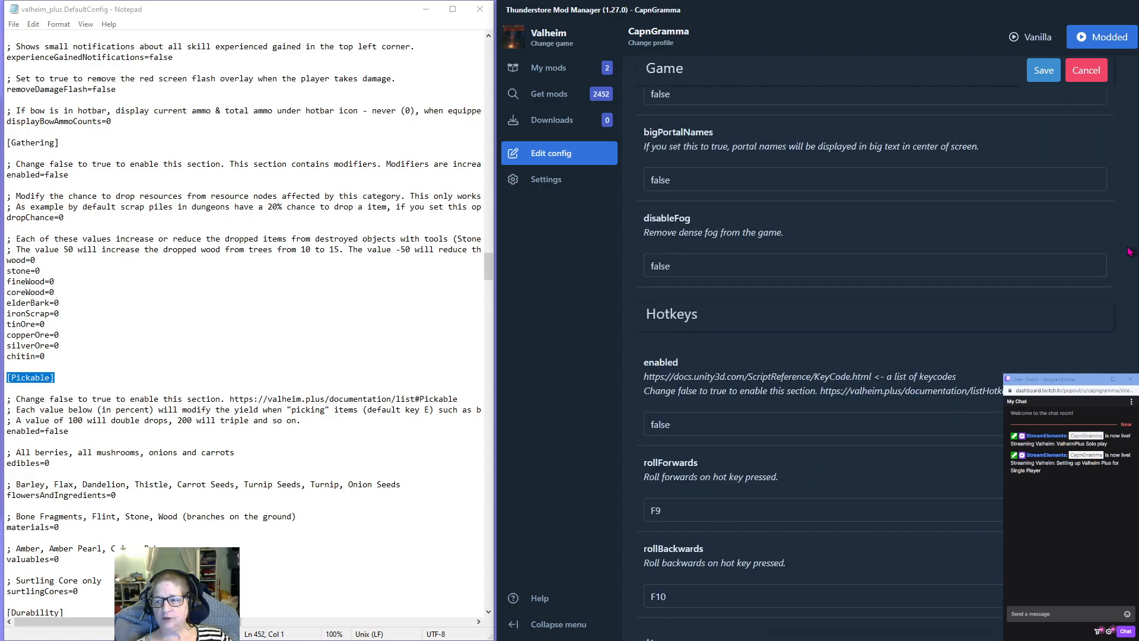
pyautogui.scroll(15, 1134, 255)
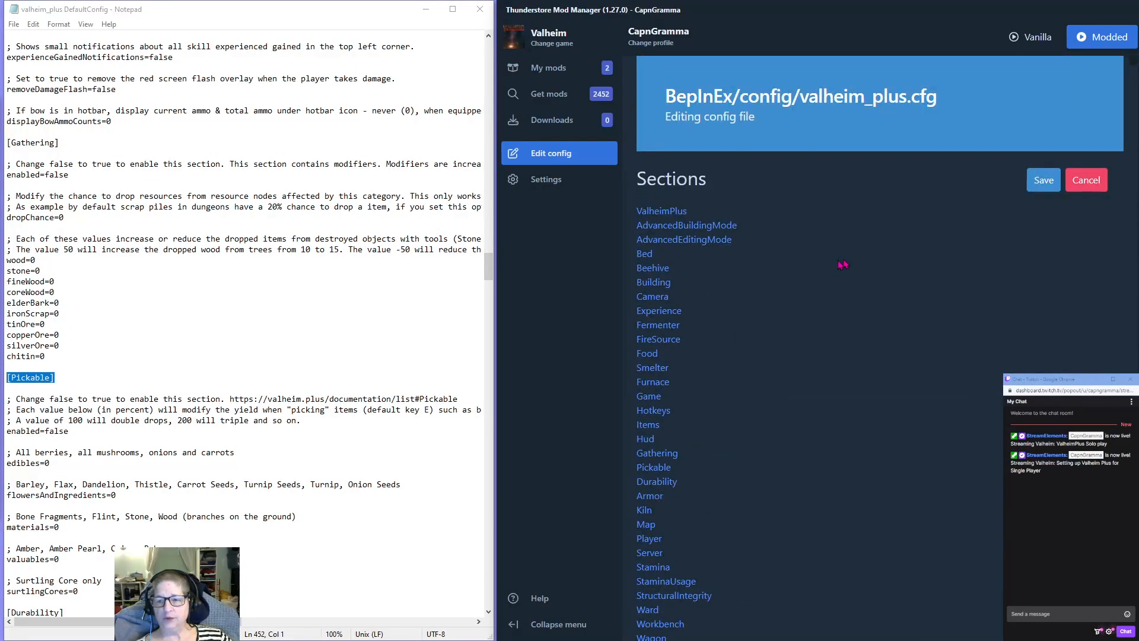
# Read through the settings of the ValheimPlus, AdvancedBuildingMode and AdvancedEditingMode sections.
pyautogui.scroll(-1, 835, 266)
pyautogui.scroll(-10, 835, 266)
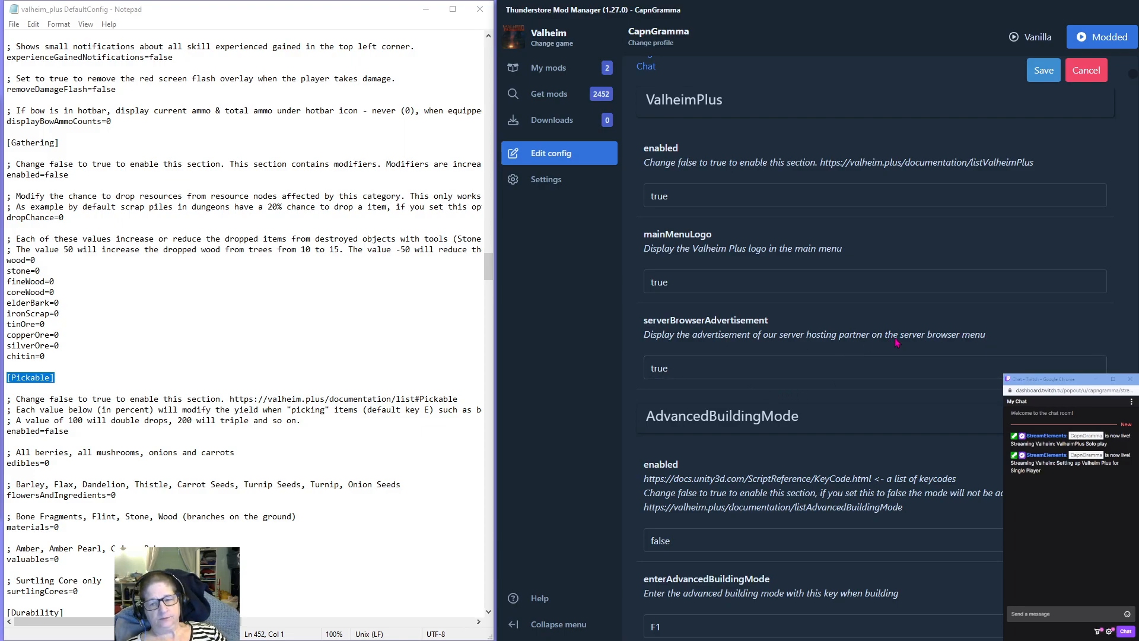
pyautogui.scroll(-3, 839, 351)
pyautogui.scroll(-3, 896, 343)
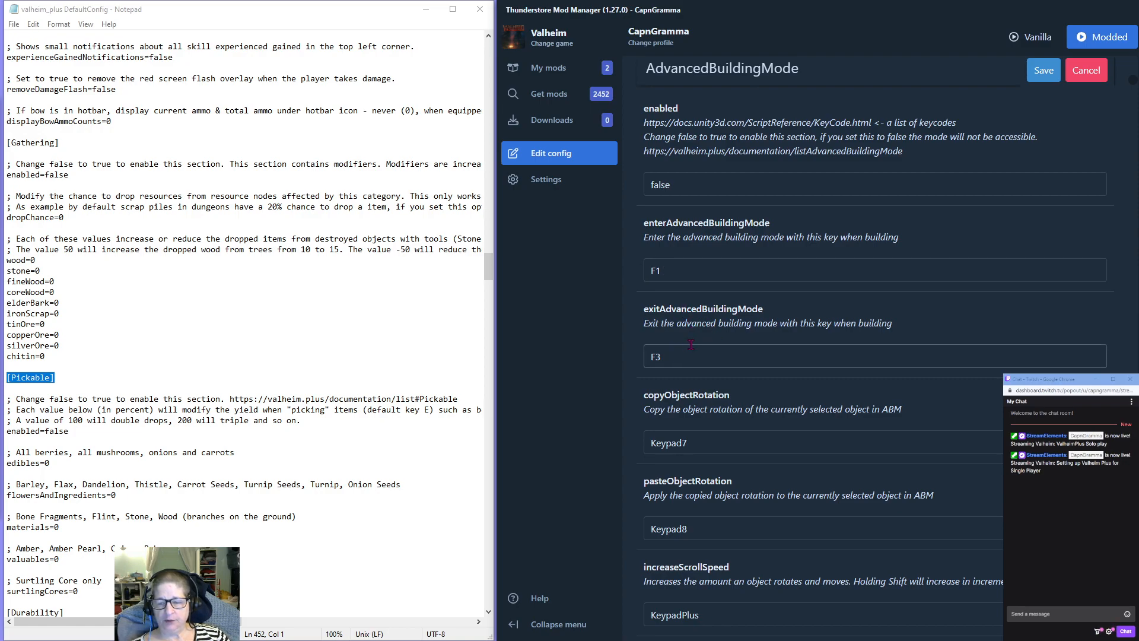
pyautogui.scroll(-2, 712, 332)
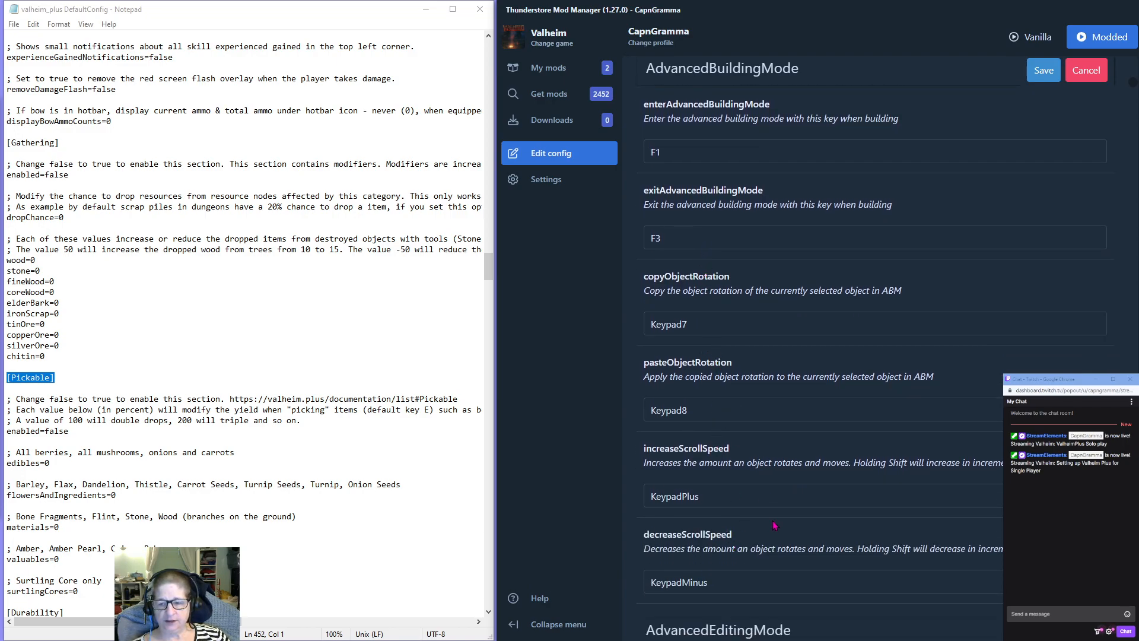
pyautogui.scroll(-2, 774, 525)
pyautogui.scroll(-3, 801, 498)
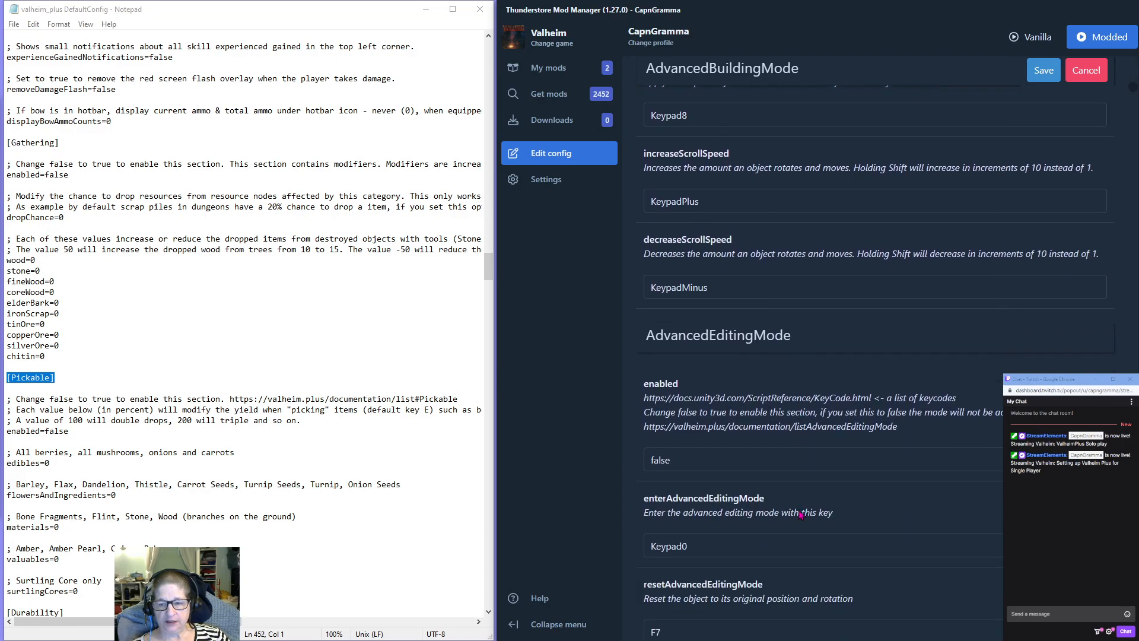
pyautogui.scroll(-8, 712, 356)
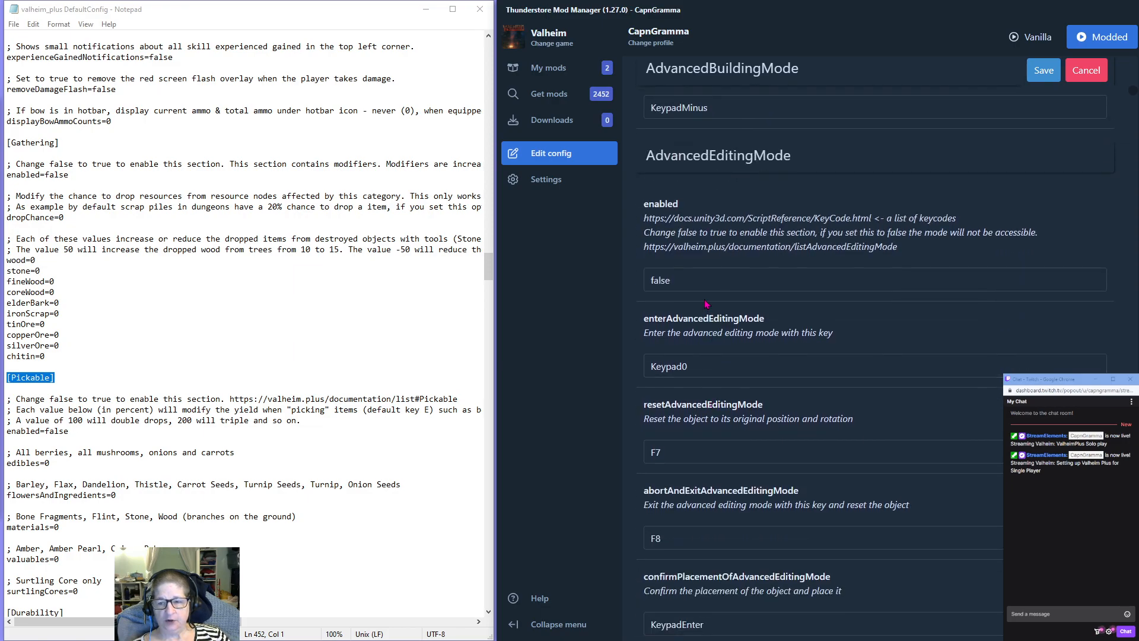
pyautogui.scroll(-3, 705, 304)
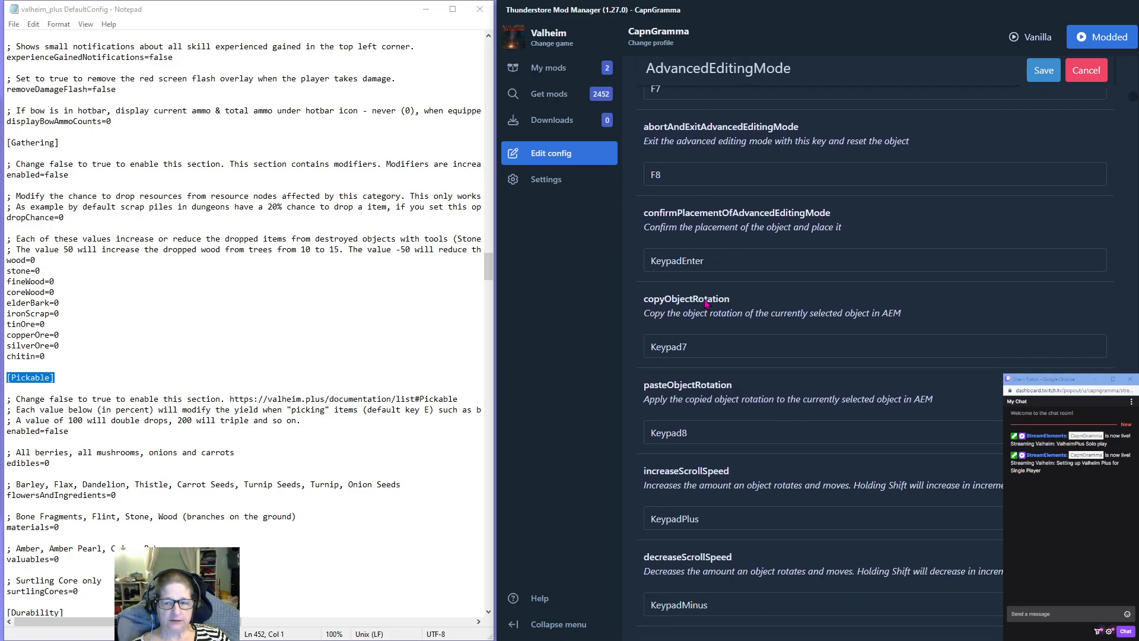
pyautogui.scroll(-6, 705, 304)
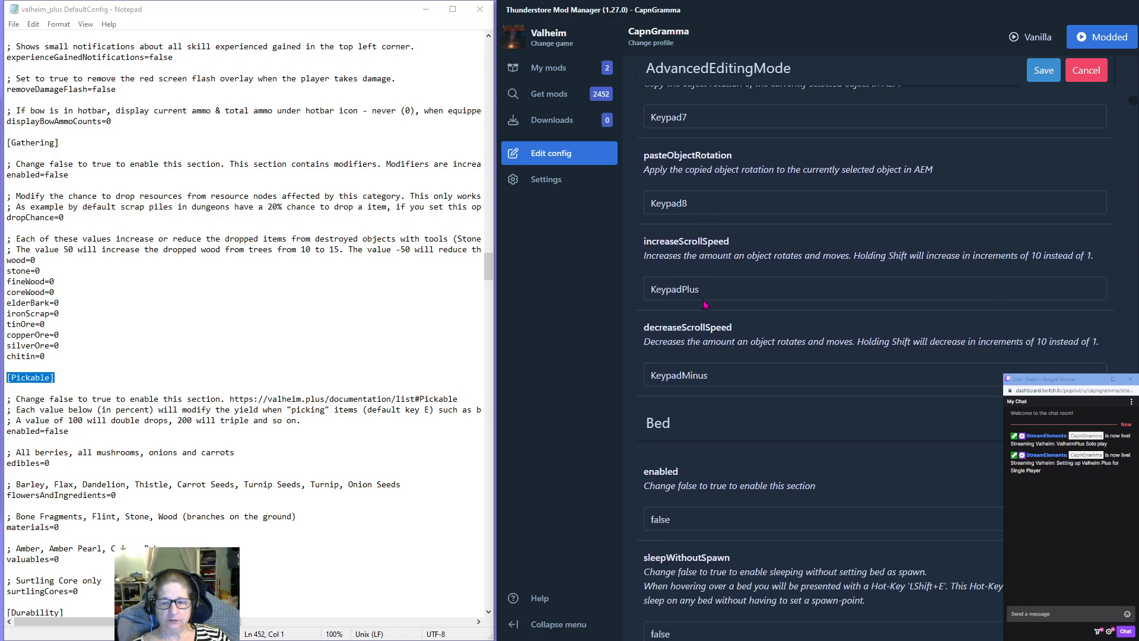
# Set sleepWithoutSpawn to true in the Bed section.
pyautogui.scroll(-1, 712, 282)
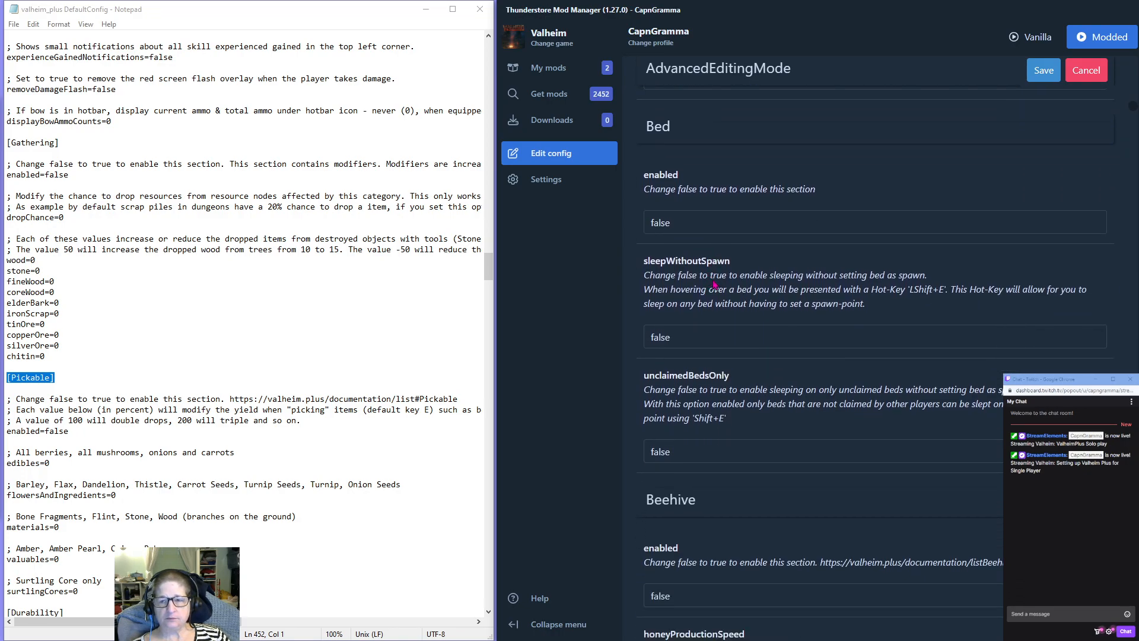
pyautogui.scroll(-1, 713, 239)
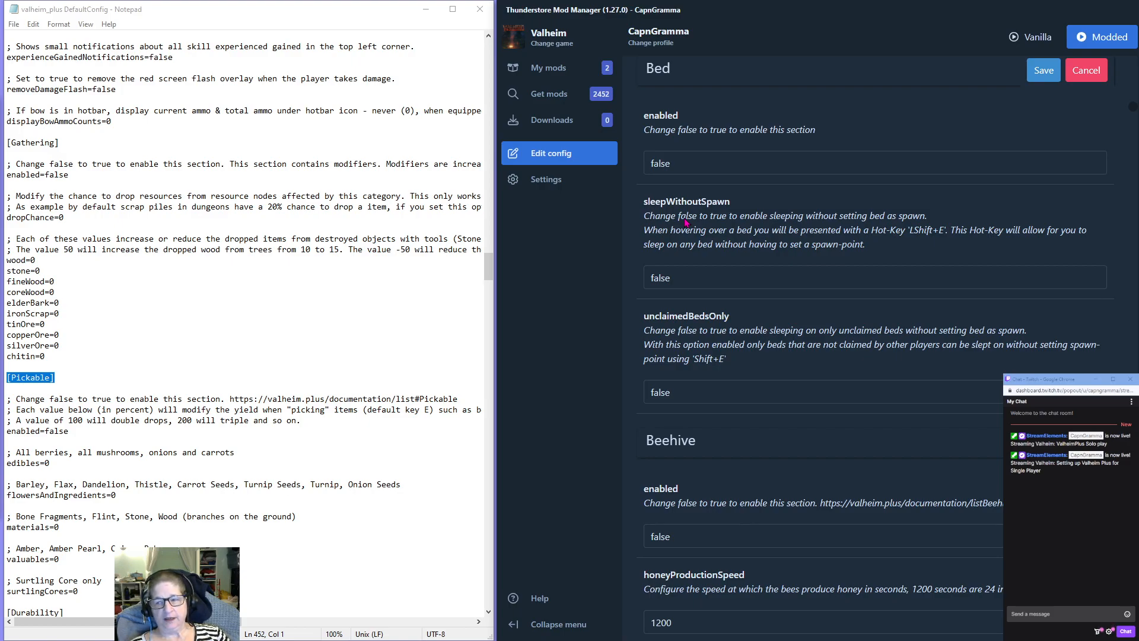
pyautogui.doubleClick(661, 278)
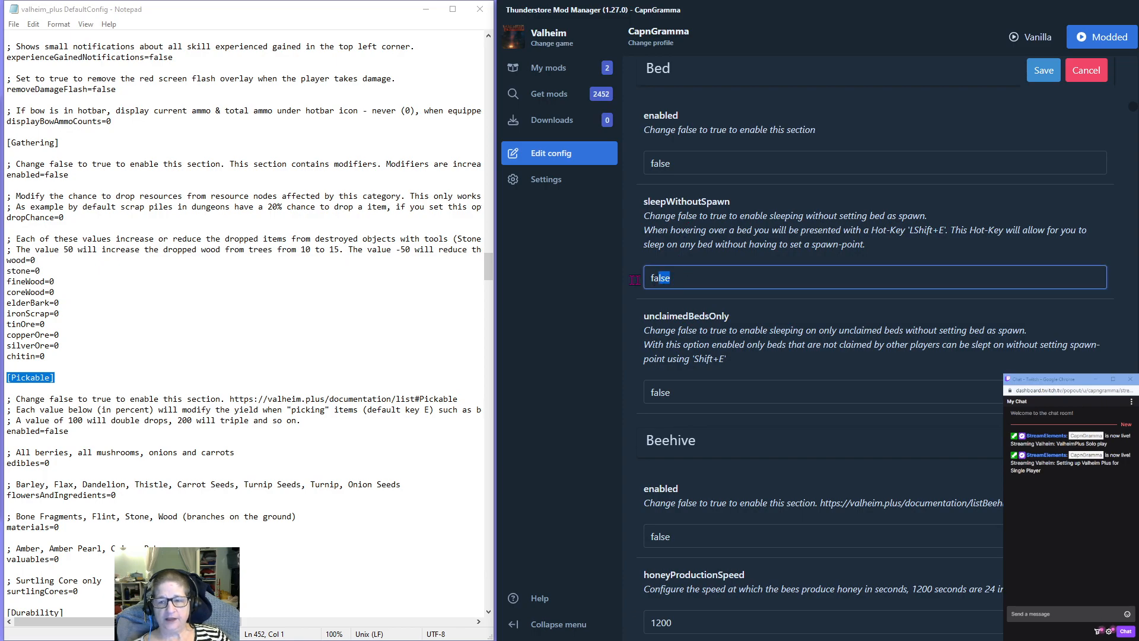
pyautogui.write('true')
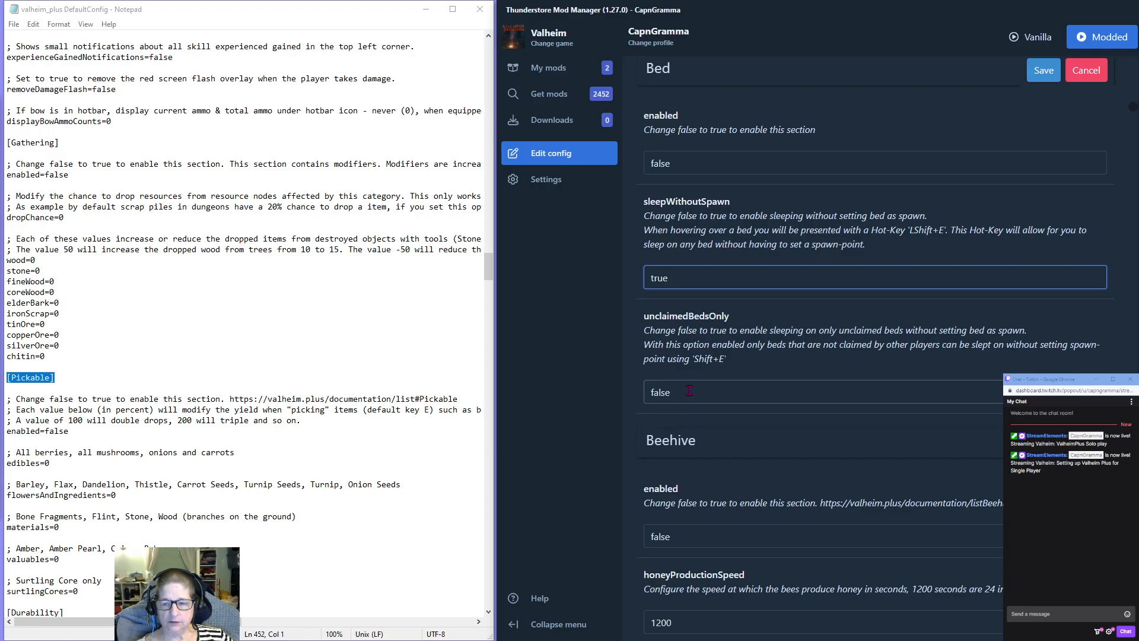
pyautogui.press('Tab')
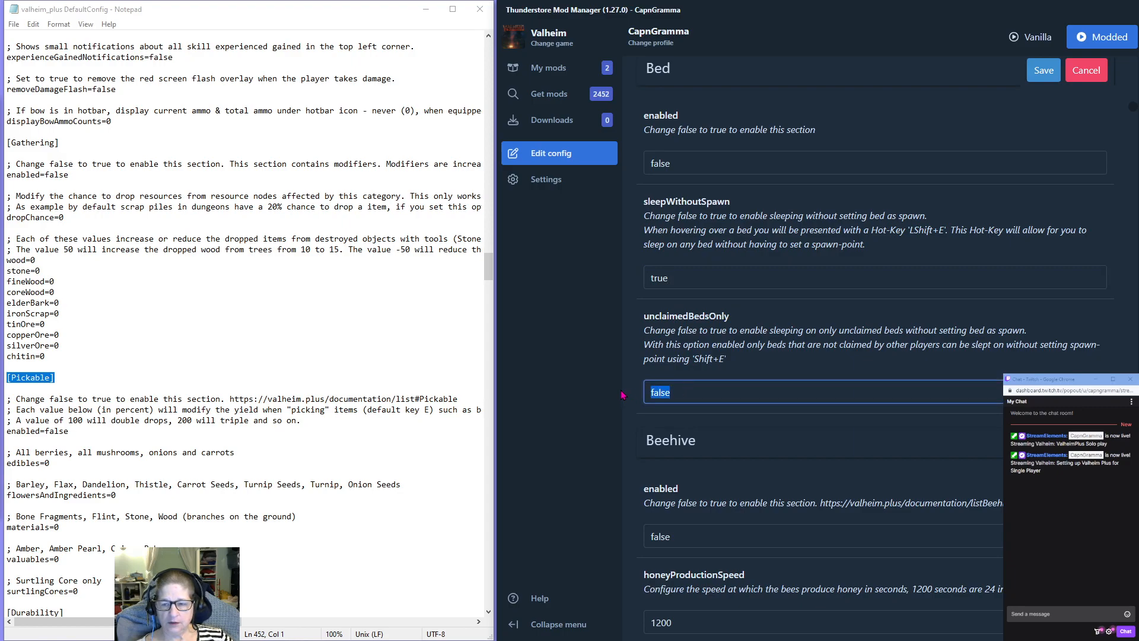
# Enable the Bed section by setting enabled to true.
pyautogui.click(680, 161)
pyautogui.doubleClick(680, 161)
pyautogui.write('true')
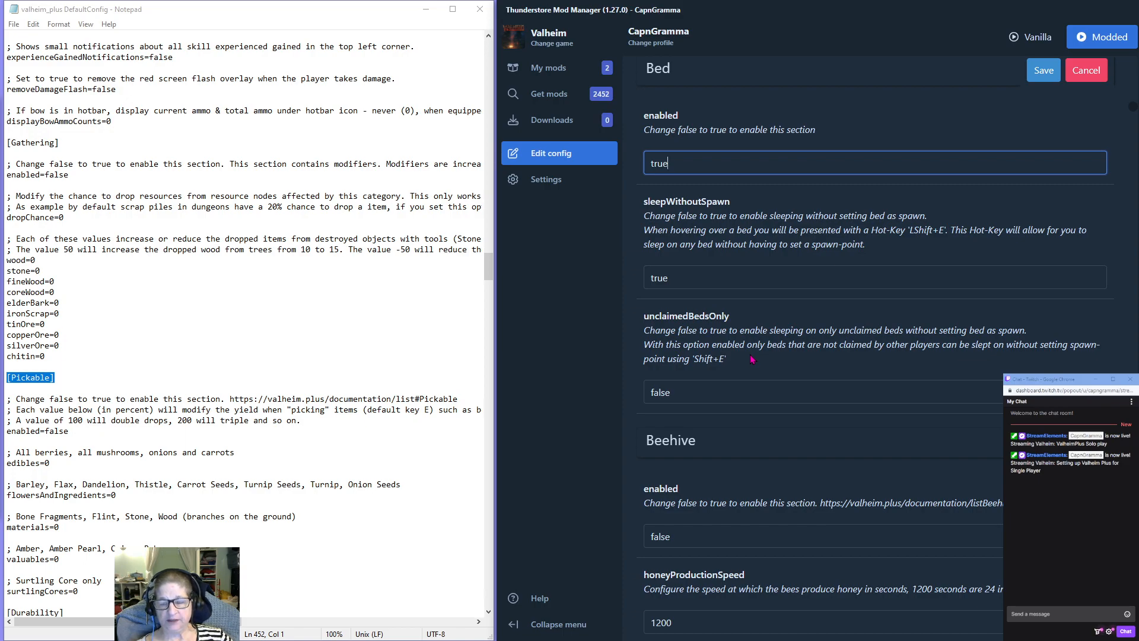
pyautogui.click(701, 389)
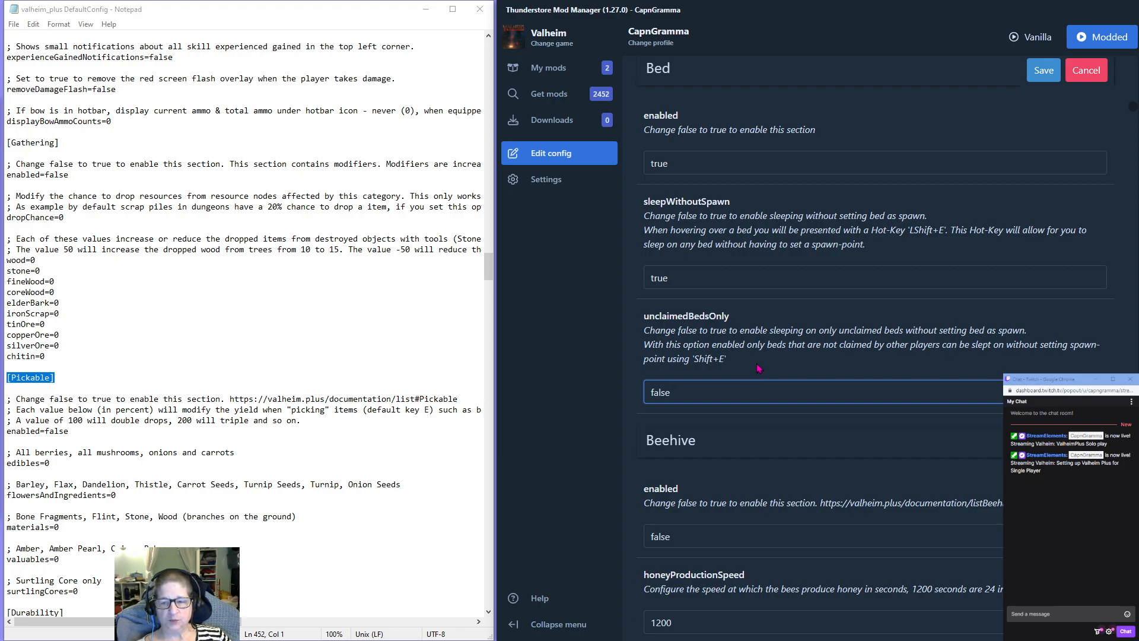
# Enable the Beehive section by setting enabled to true.
pyautogui.scroll(-5, 756, 364)
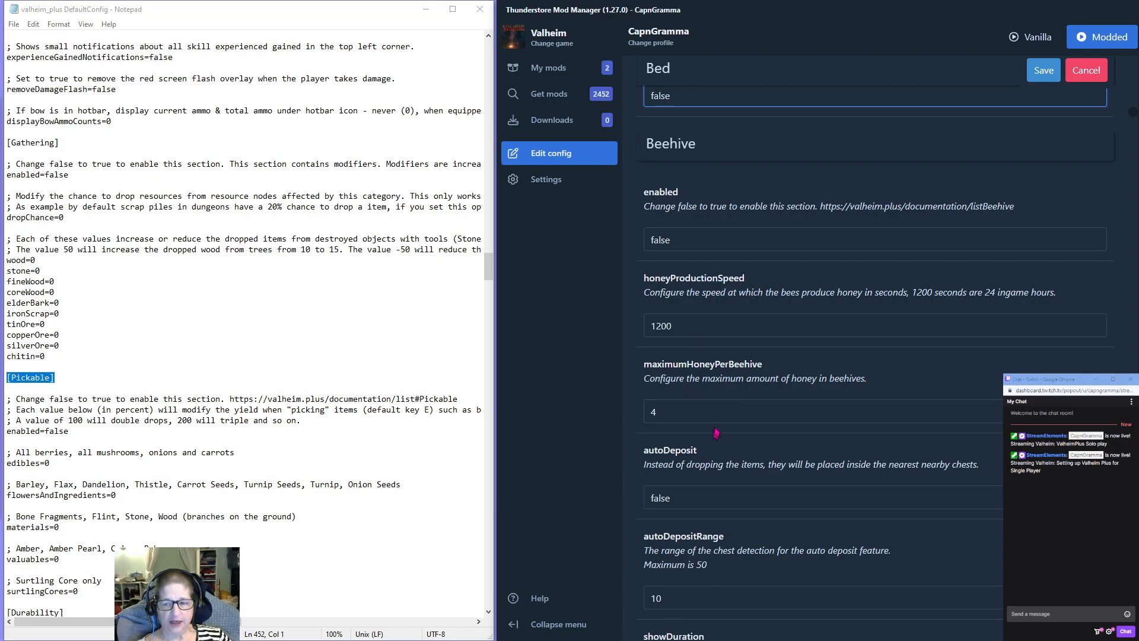
pyautogui.doubleClick(668, 240)
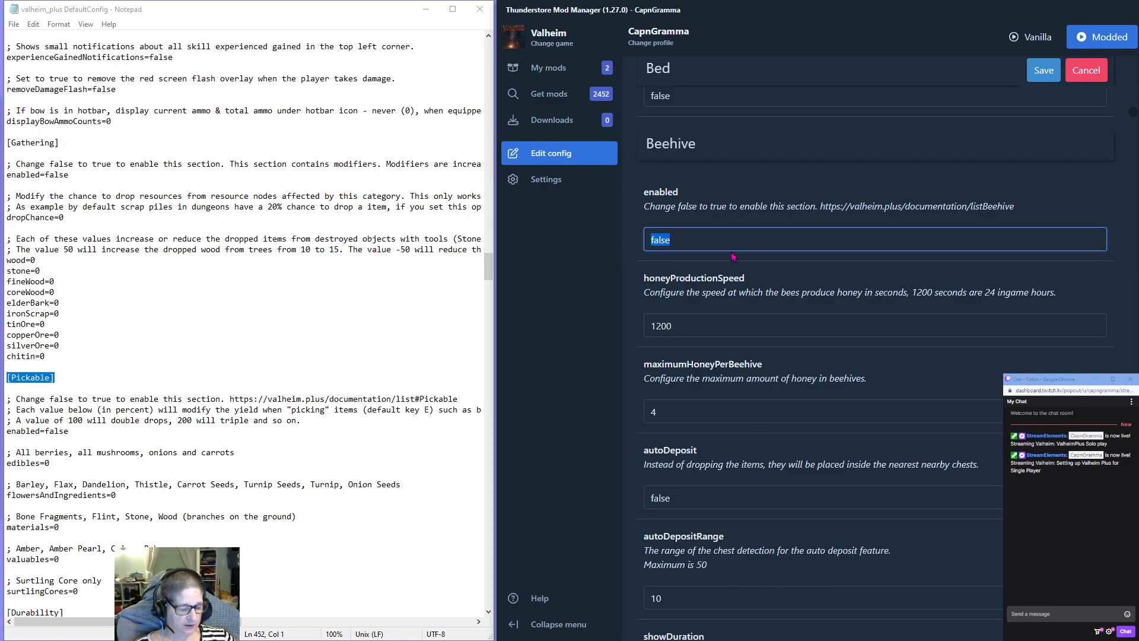
pyautogui.write('true')
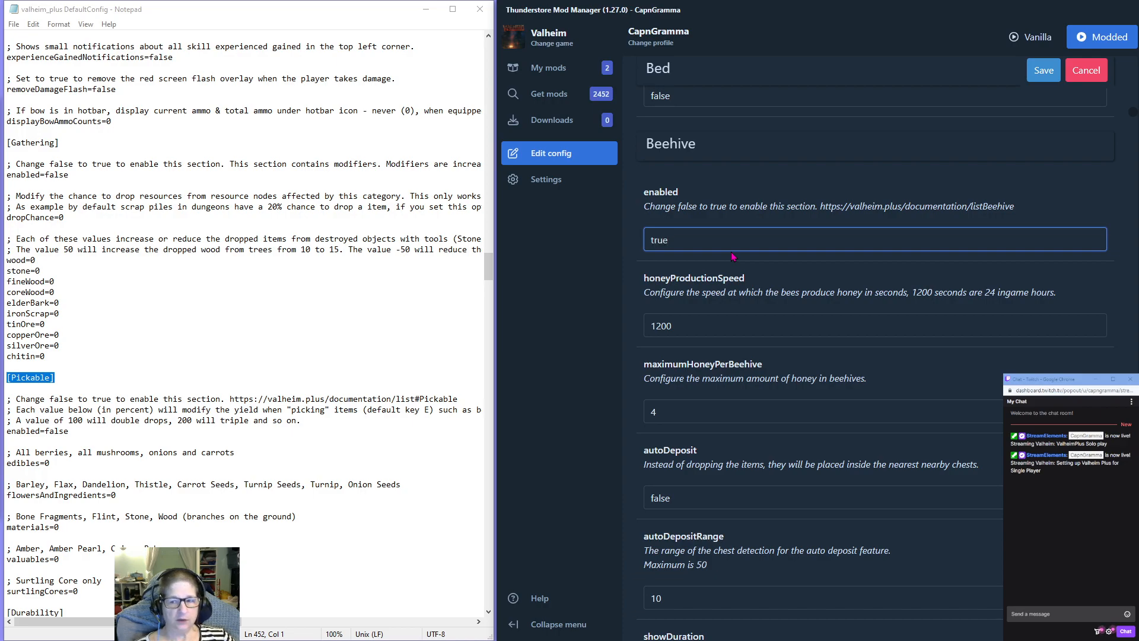
# Set autoDeposit to true in the Beehive section.
pyautogui.scroll(-1, 697, 377)
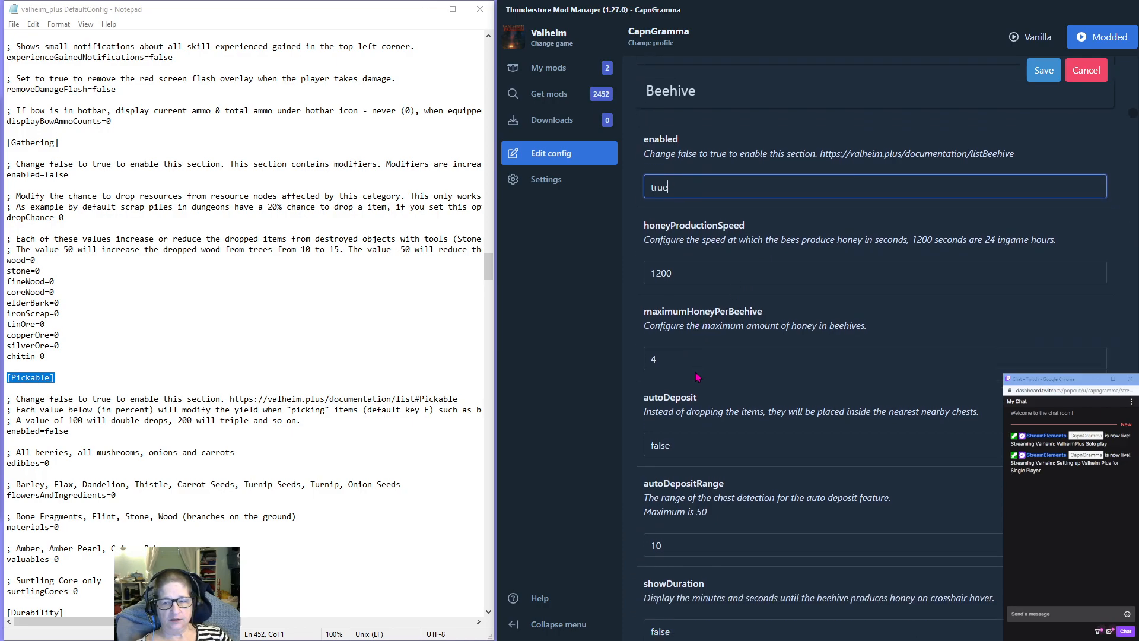
pyautogui.scroll(-1, 697, 377)
pyautogui.click(683, 379)
pyautogui.write('true')
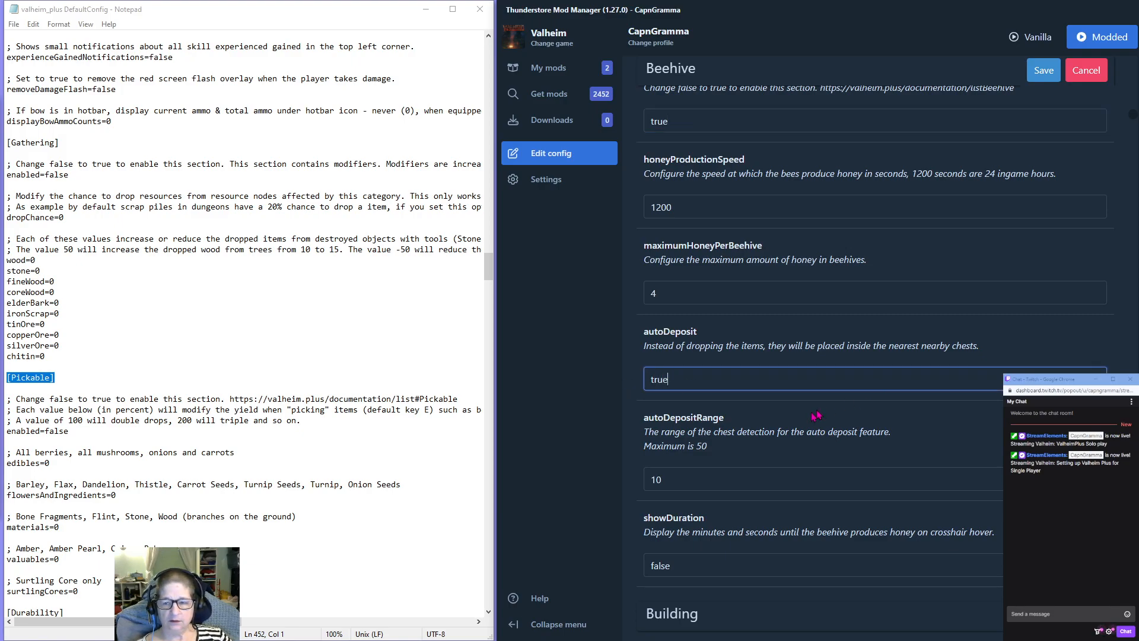
# Set showDuration to true in the Beehive section.
pyautogui.click(764, 451)
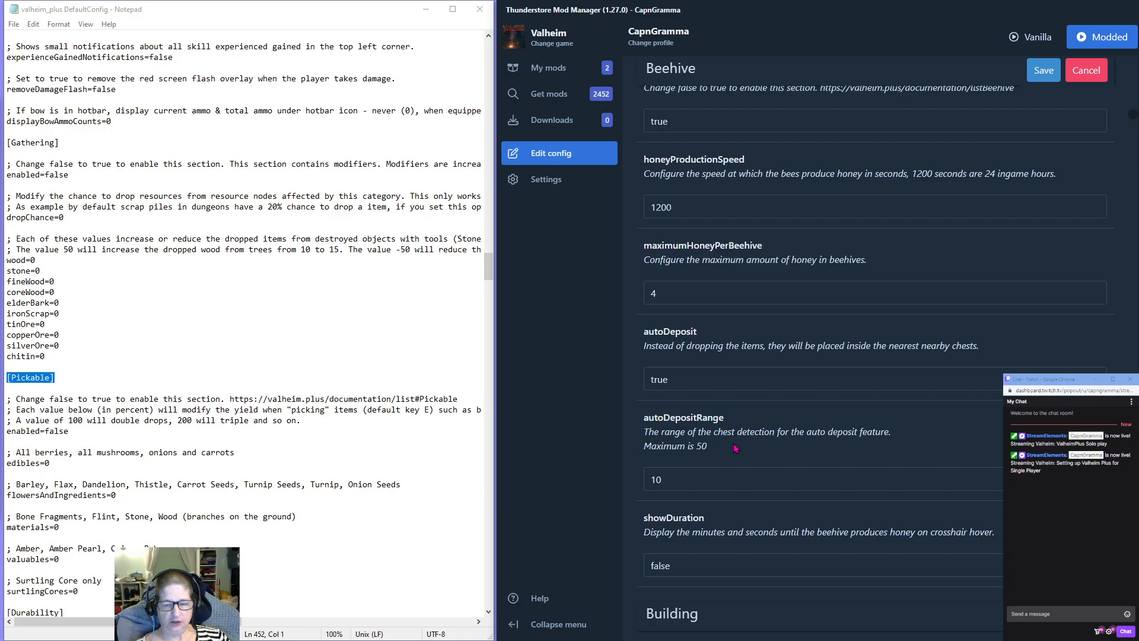
pyautogui.scroll(-2, 735, 449)
pyautogui.scroll(-1, 735, 449)
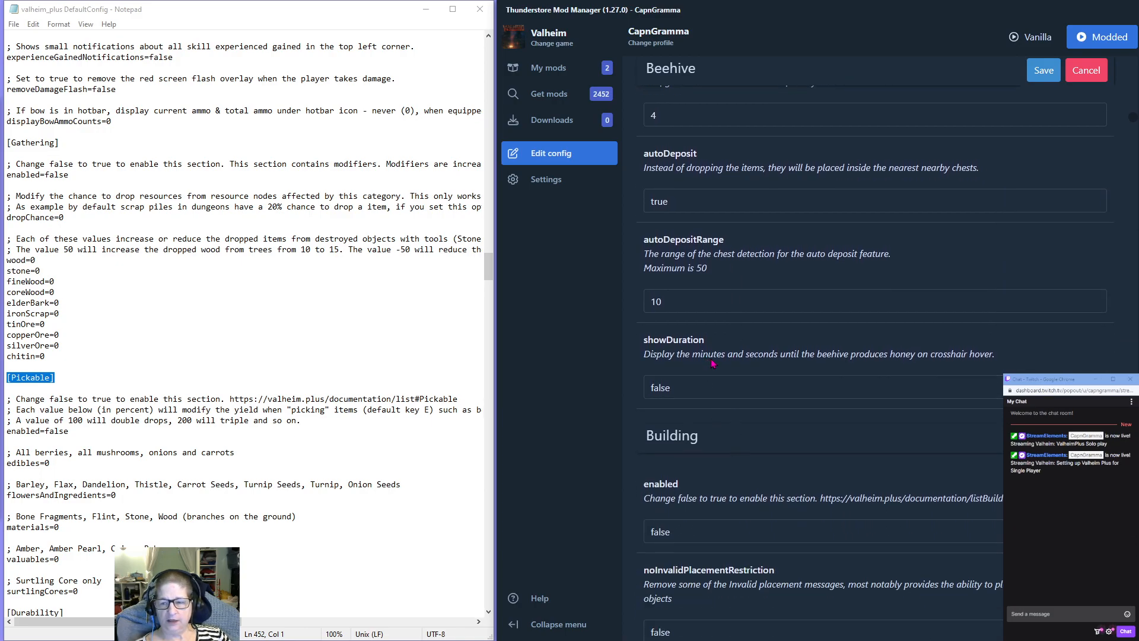
pyautogui.moveTo(695, 388); pyautogui.dragTo(616, 394)
pyautogui.write('true')
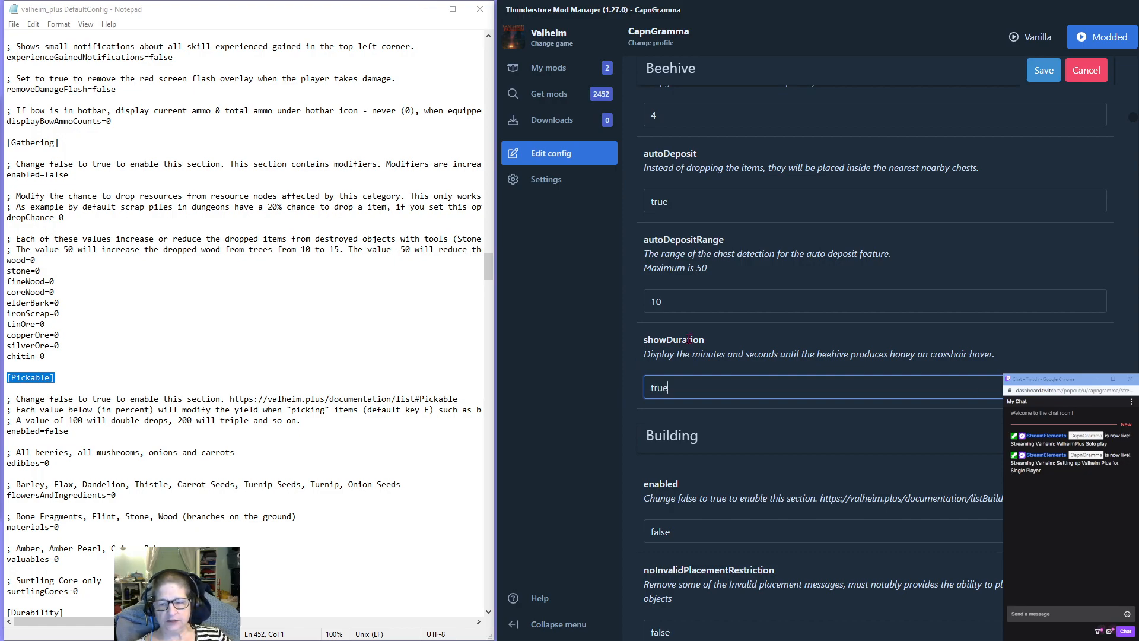
# Review the first Building settings and enable the Building section by setting enabled to true.
pyautogui.scroll(-2, 749, 335)
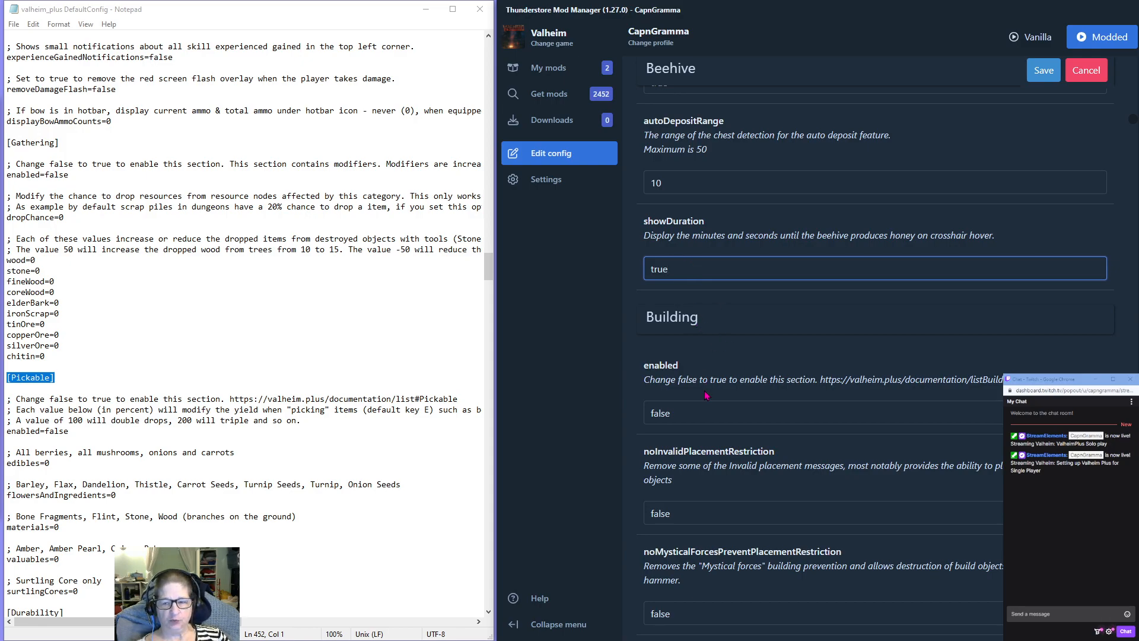
pyautogui.click(686, 413)
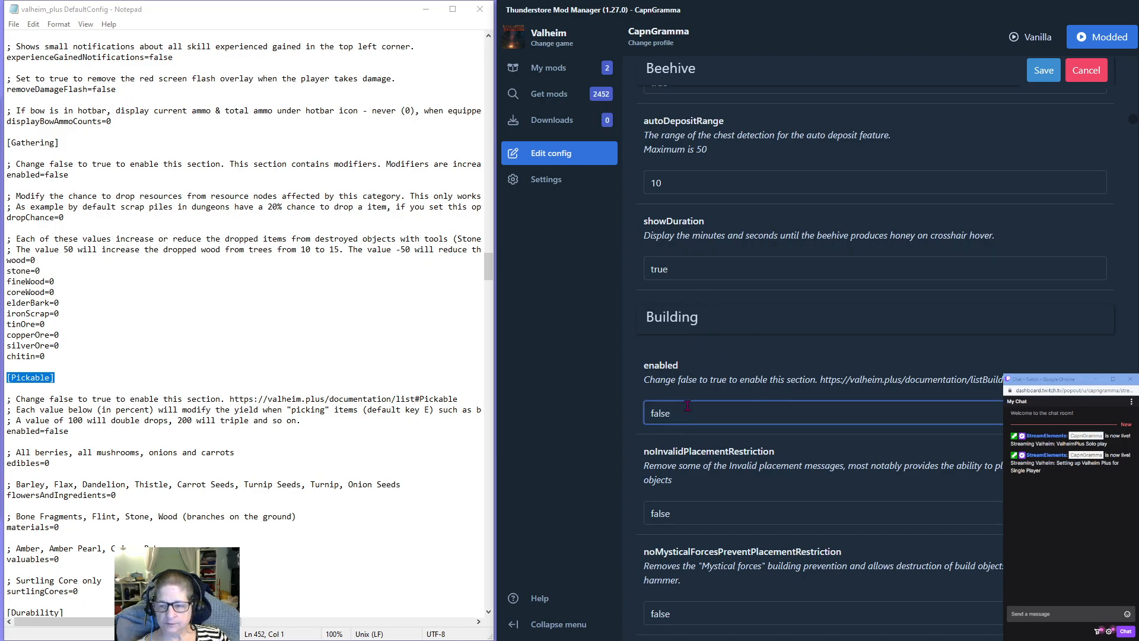
pyautogui.scroll(-2, 709, 324)
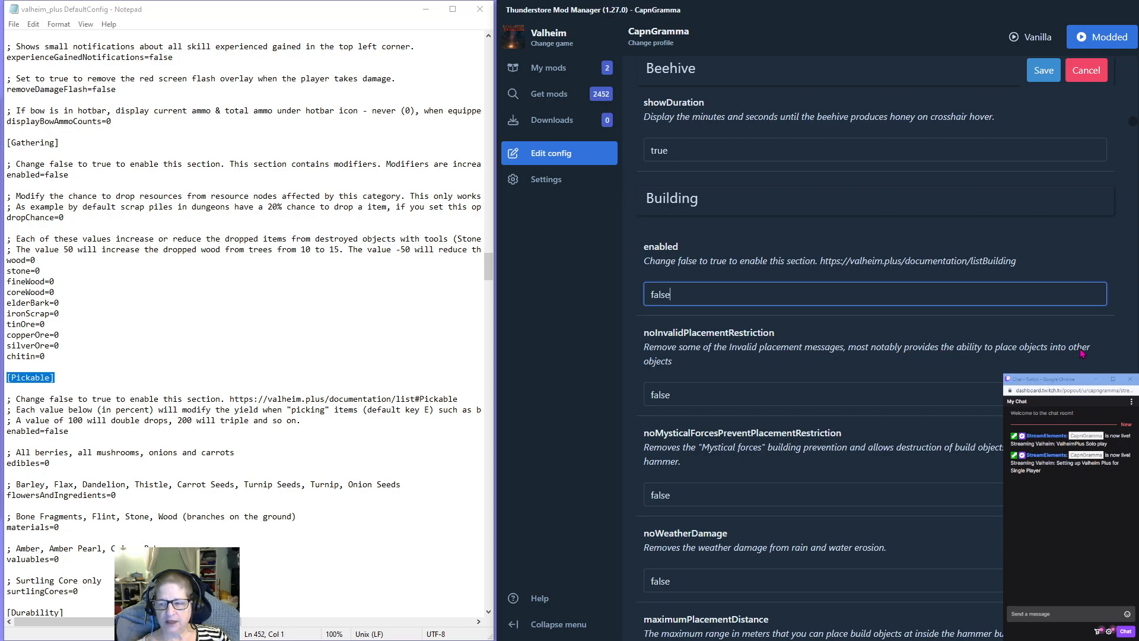
pyautogui.scroll(-1, 741, 344)
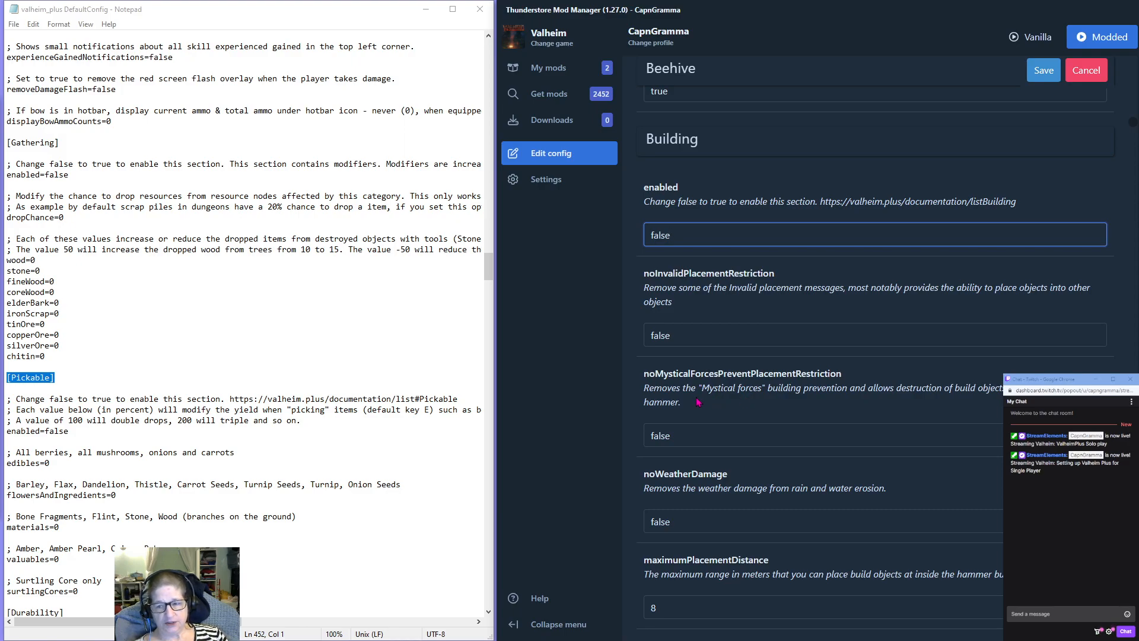
pyautogui.click(686, 438)
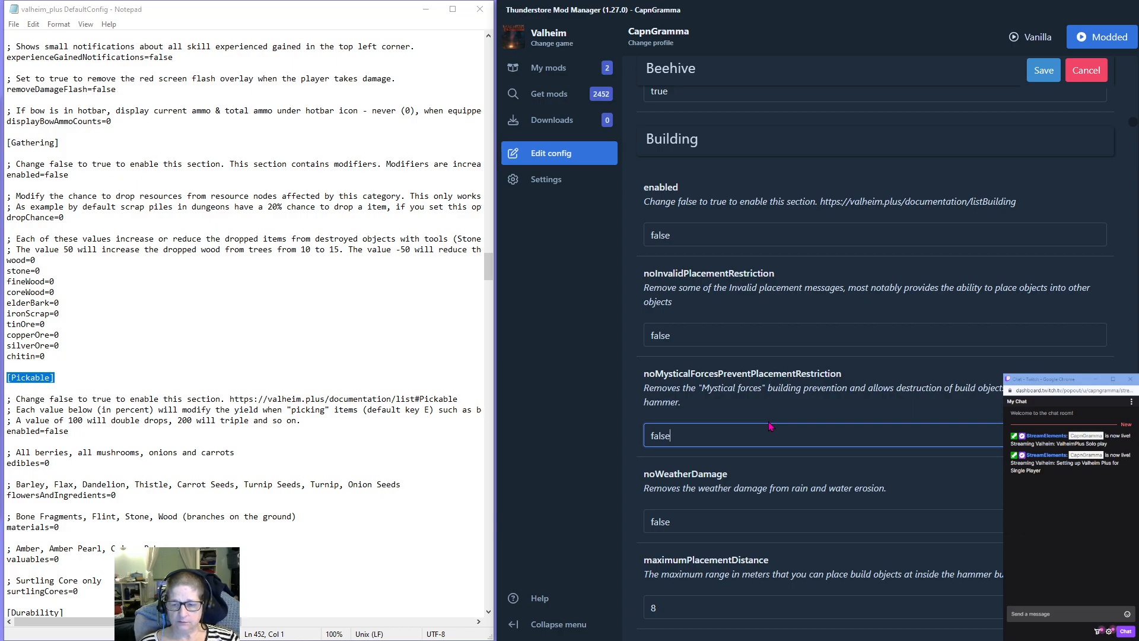
pyautogui.click(677, 244)
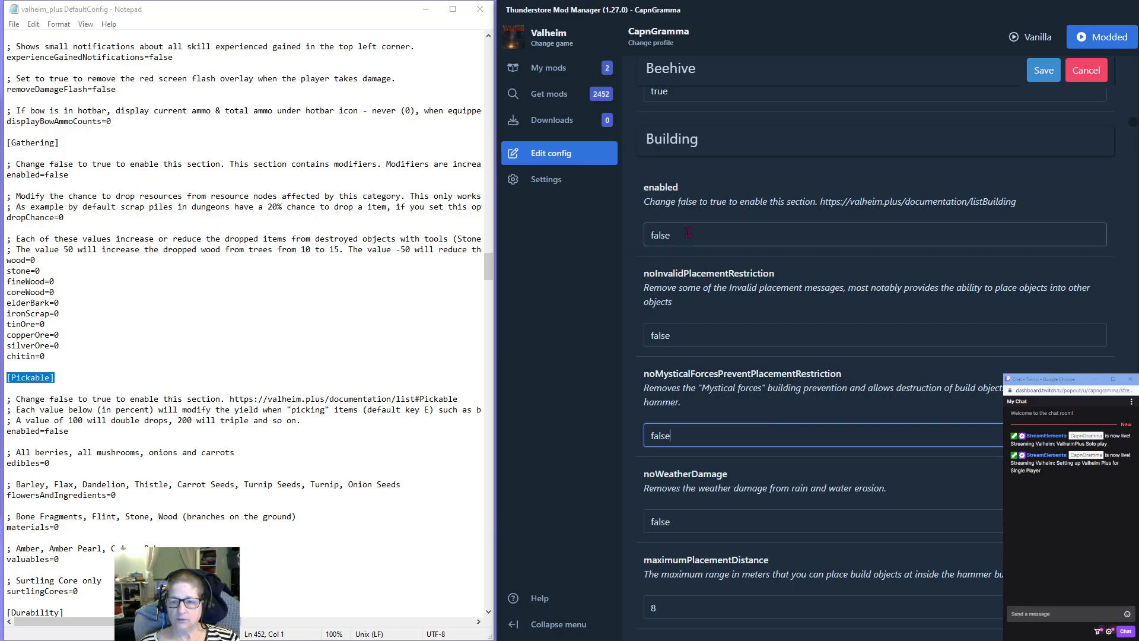
pyautogui.write('true')
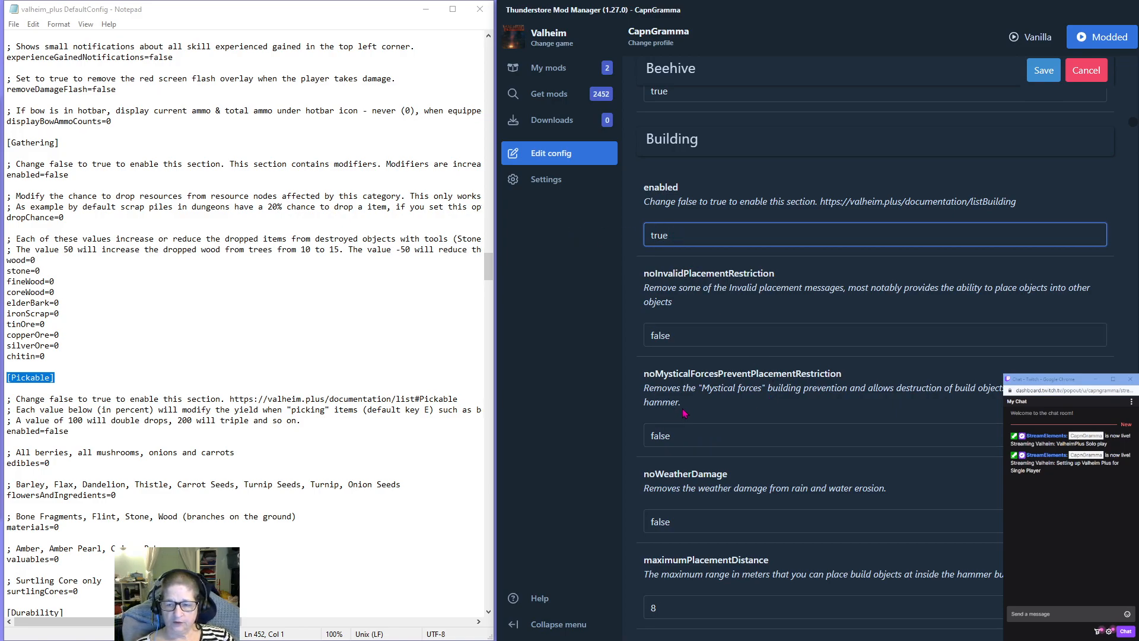
# Set noWeatherDamage to true in the Building section.
pyautogui.click(686, 437)
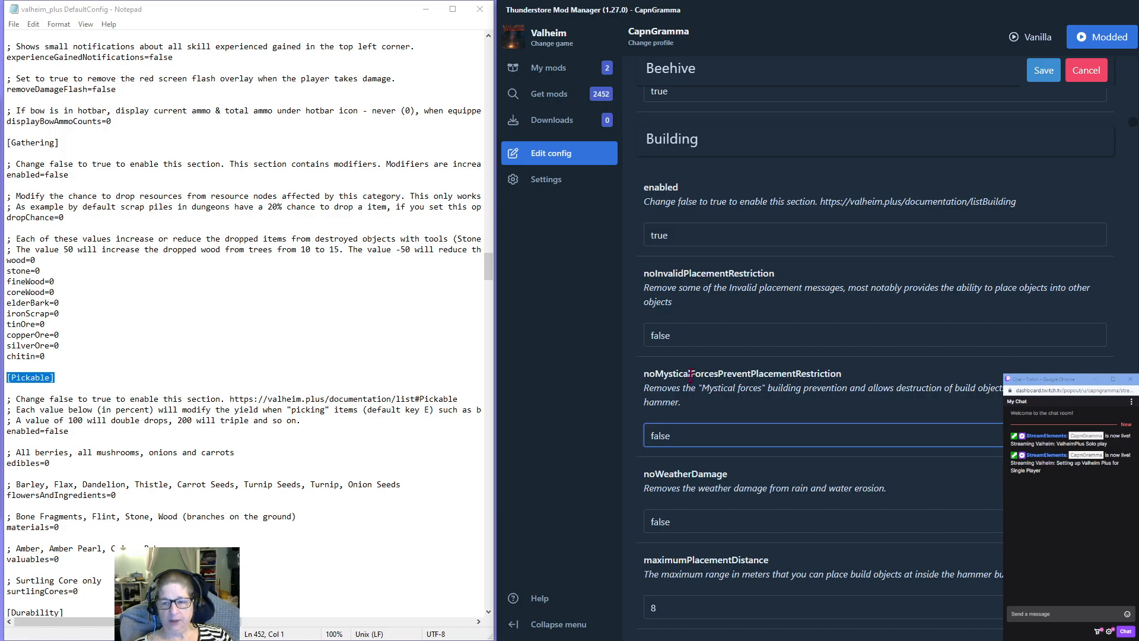
pyautogui.press('Tab')
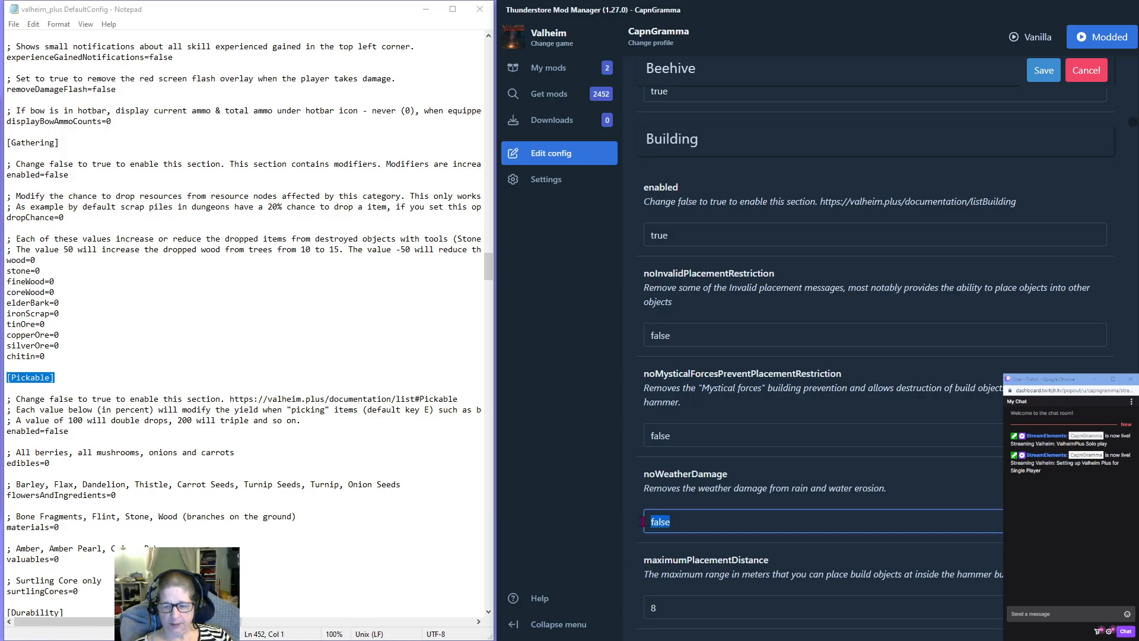
pyautogui.write('true')
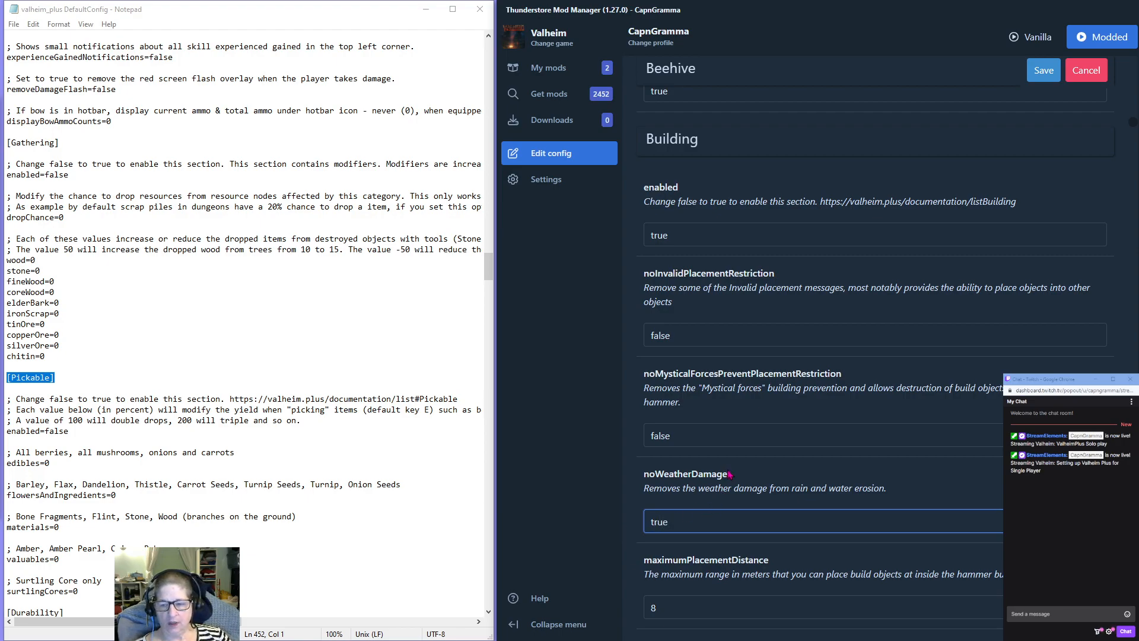
# Check the Building section's placement distance and comfort radius settings, and set alwaysDropResources to true.
pyautogui.scroll(-1, 739, 442)
pyautogui.scroll(-2, 739, 442)
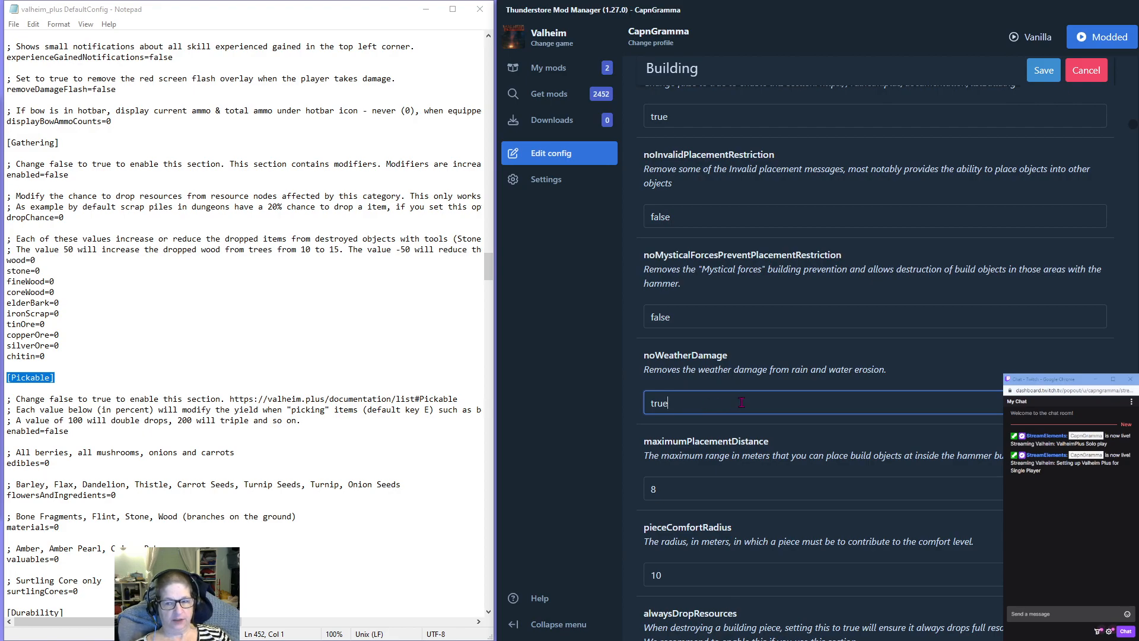
pyautogui.scroll(-2, 741, 402)
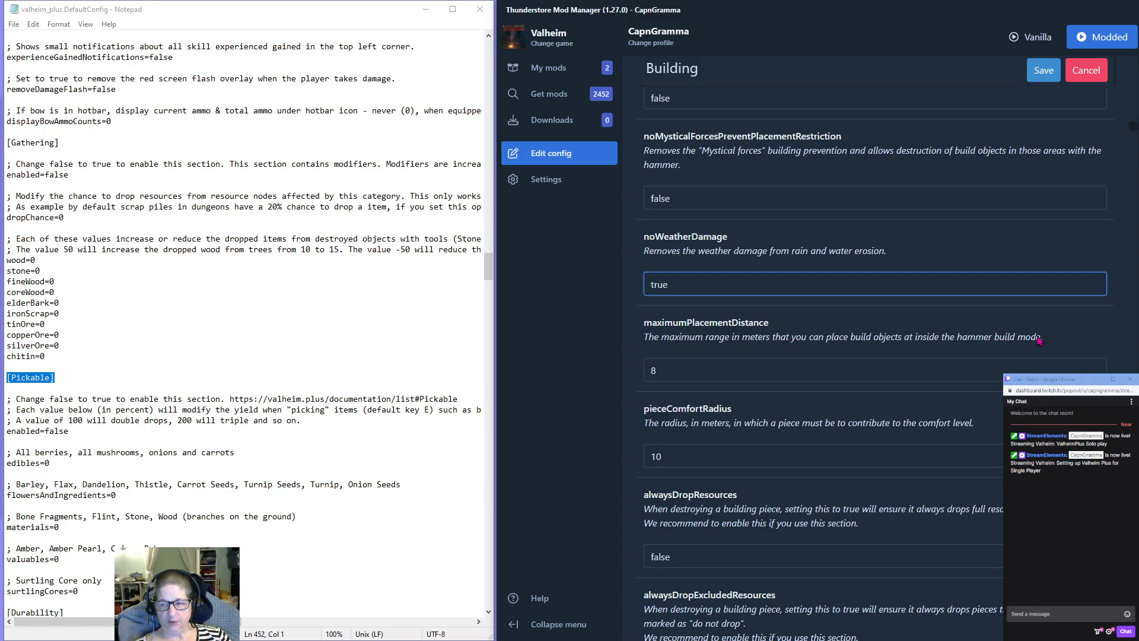
pyautogui.click(673, 369)
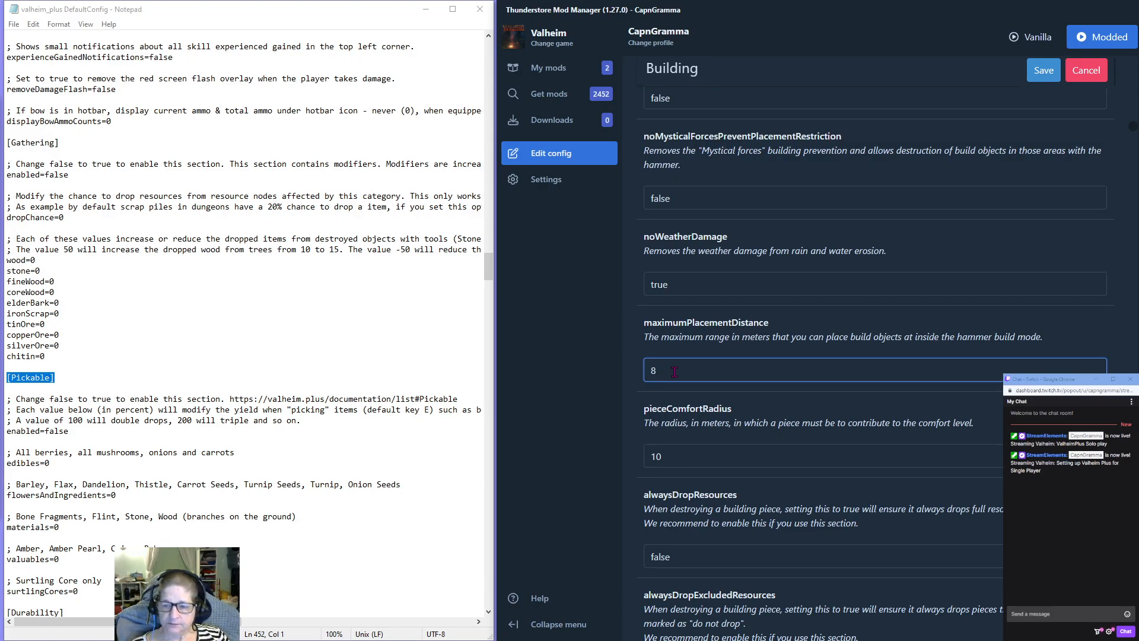
pyautogui.scroll(-1, 728, 378)
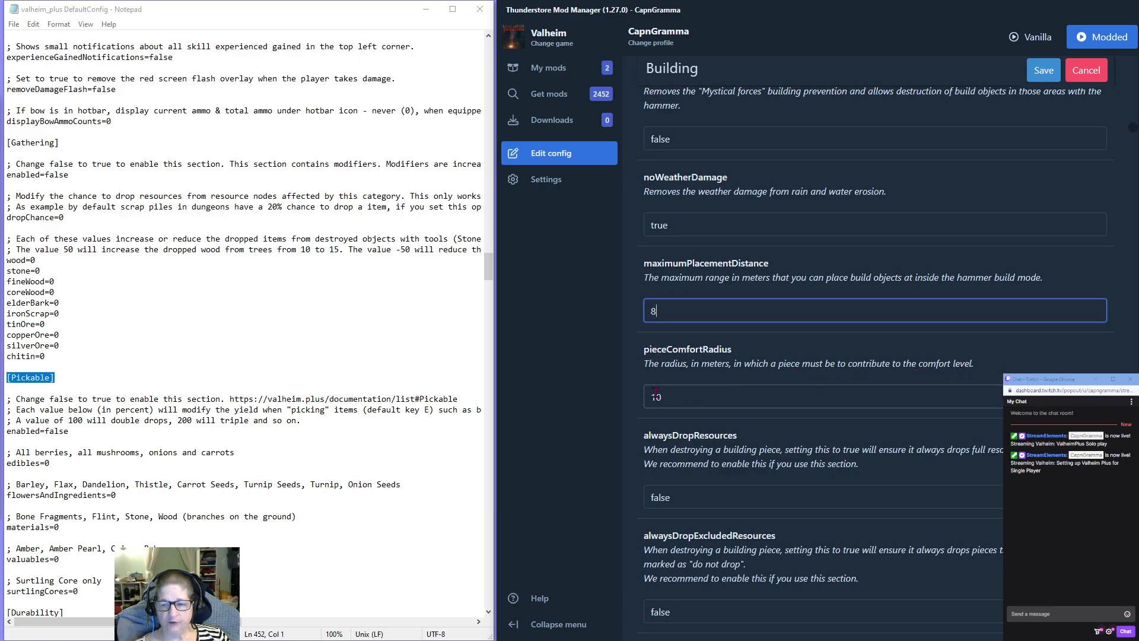
pyautogui.click(689, 399)
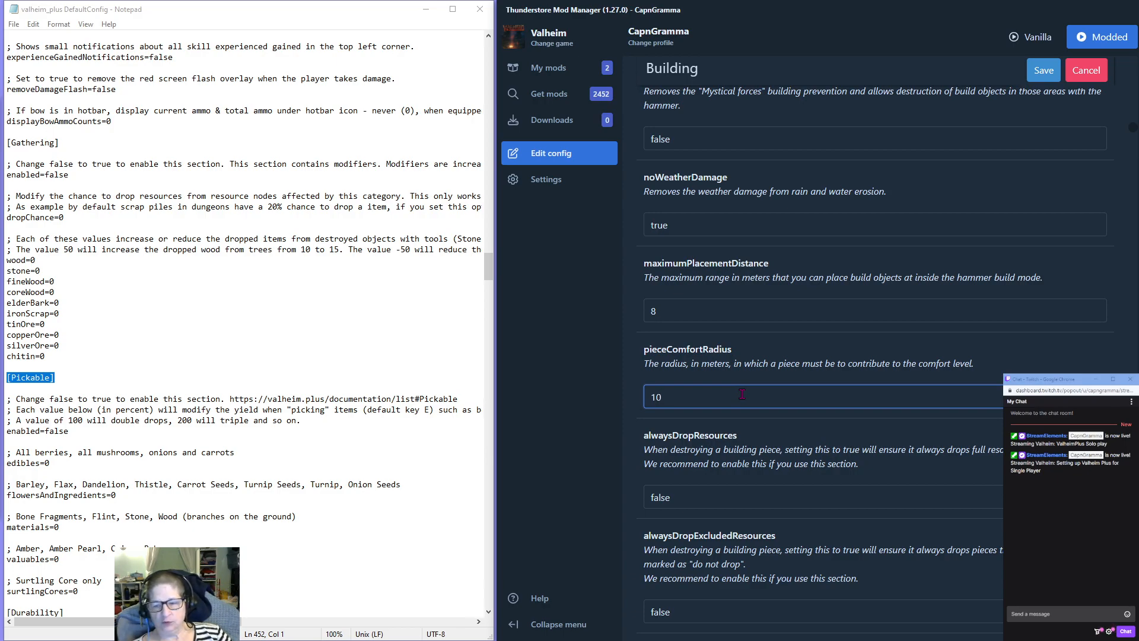
pyautogui.click(688, 493)
pyautogui.moveTo(688, 492); pyautogui.dragTo(636, 493)
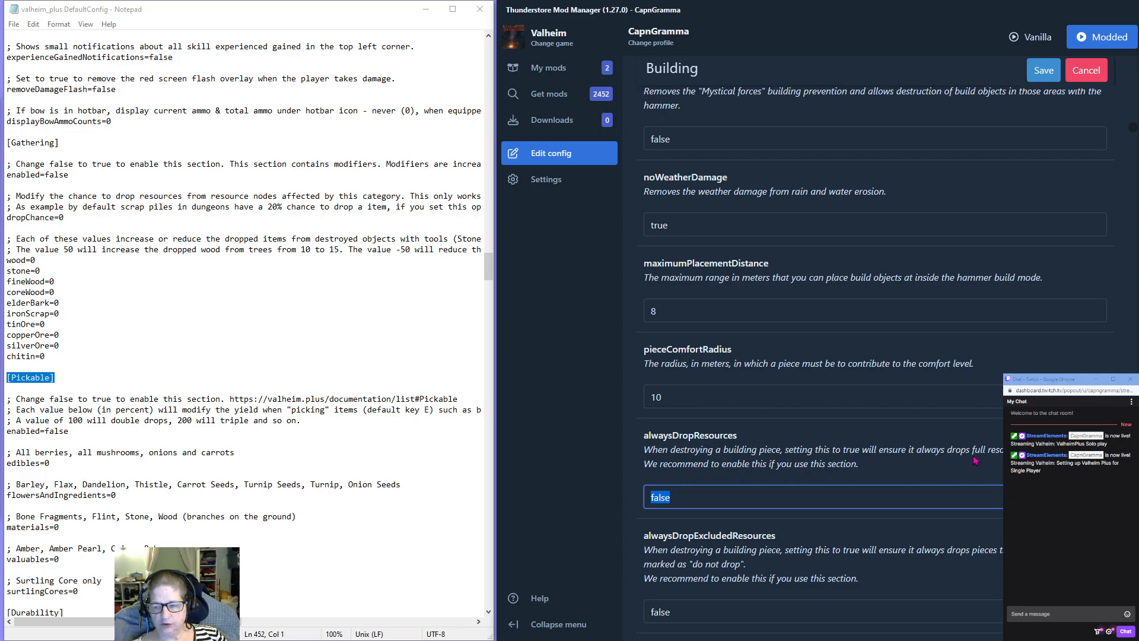
pyautogui.scroll(-2, 744, 455)
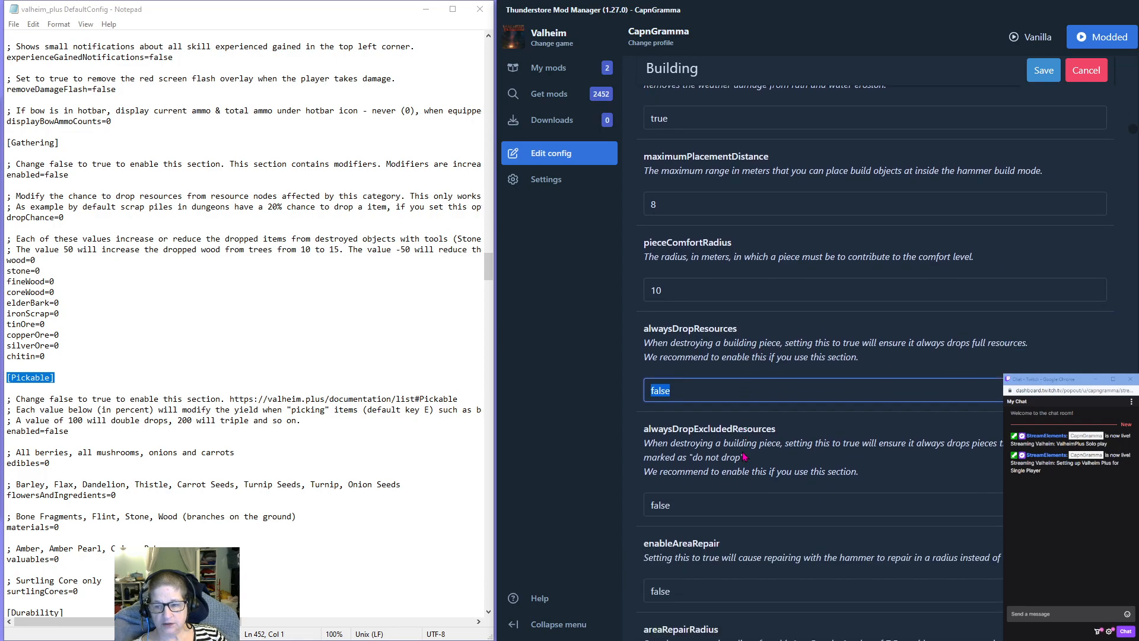
pyautogui.write('true')
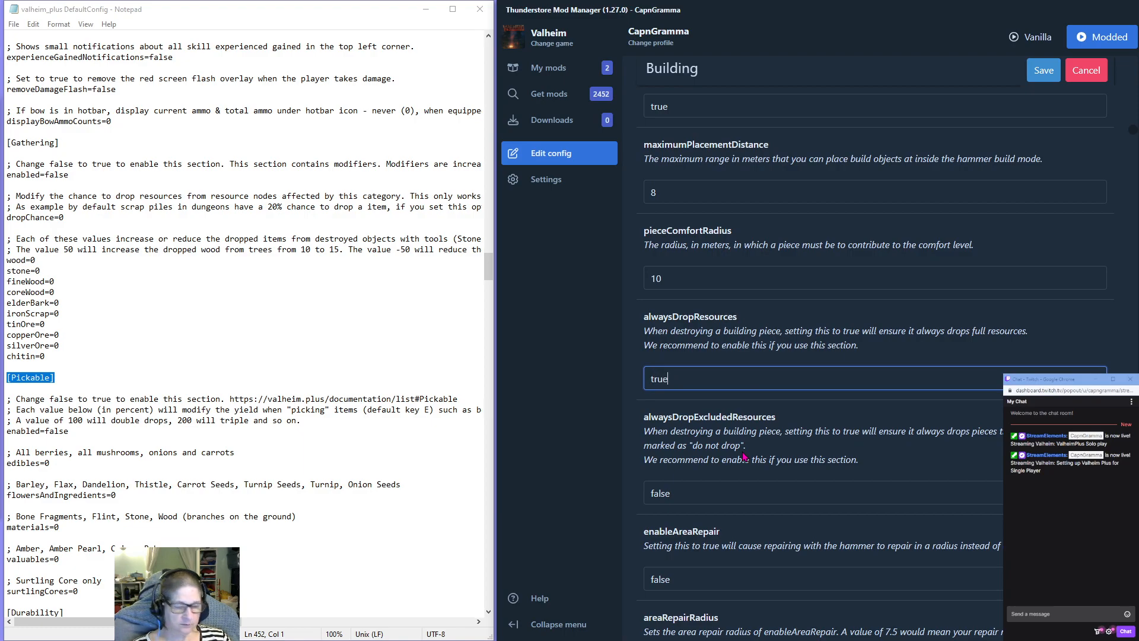
# Set both alwaysDropExcludedResources and enableAreaRepair to true in the Building section.
pyautogui.scroll(-3, 712, 382)
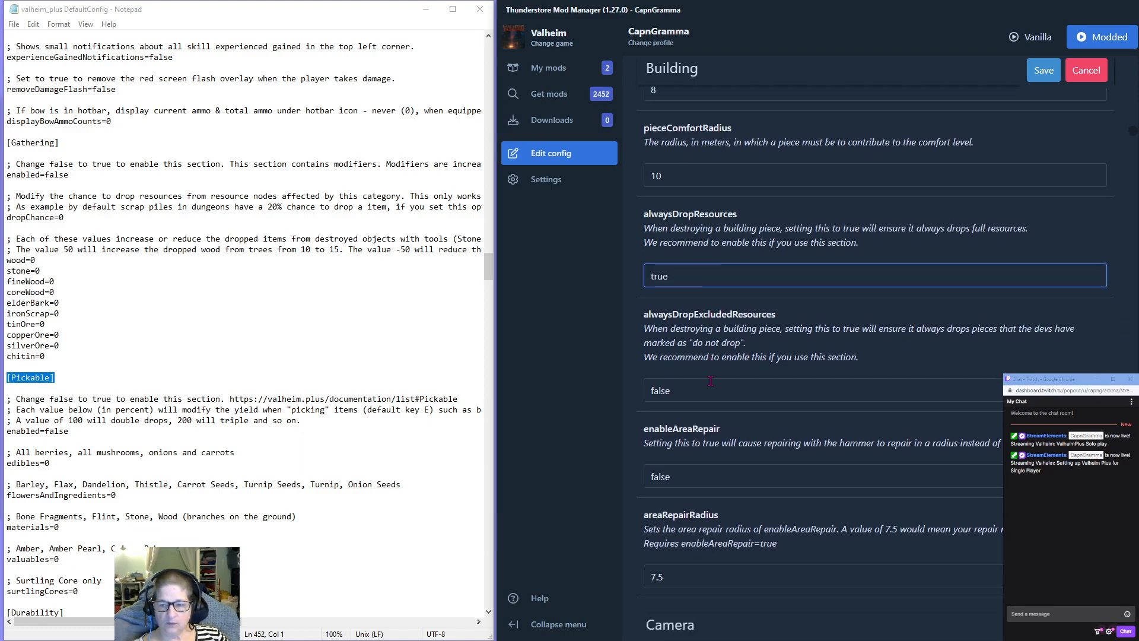
pyautogui.click(684, 314)
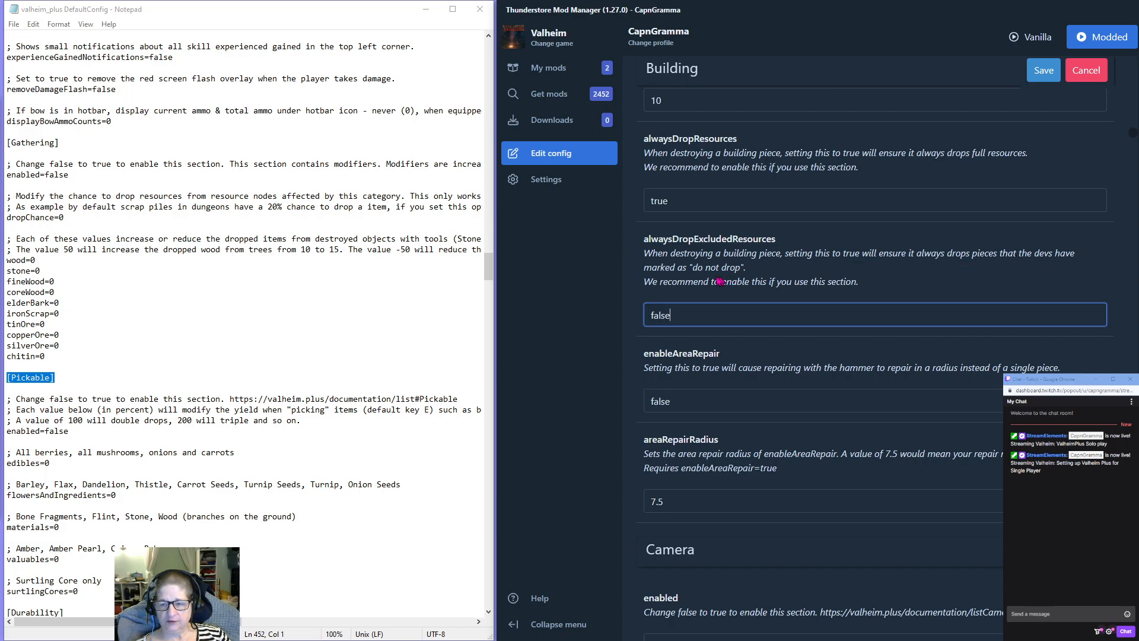
pyautogui.moveTo(683, 315); pyautogui.dragTo(613, 322)
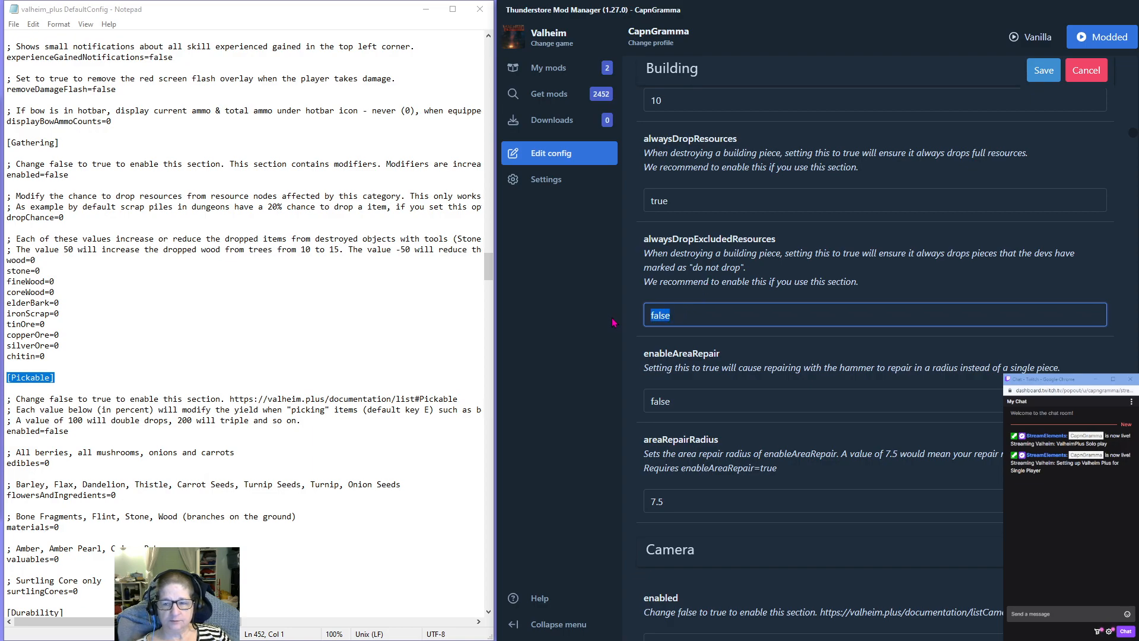
pyautogui.write('true')
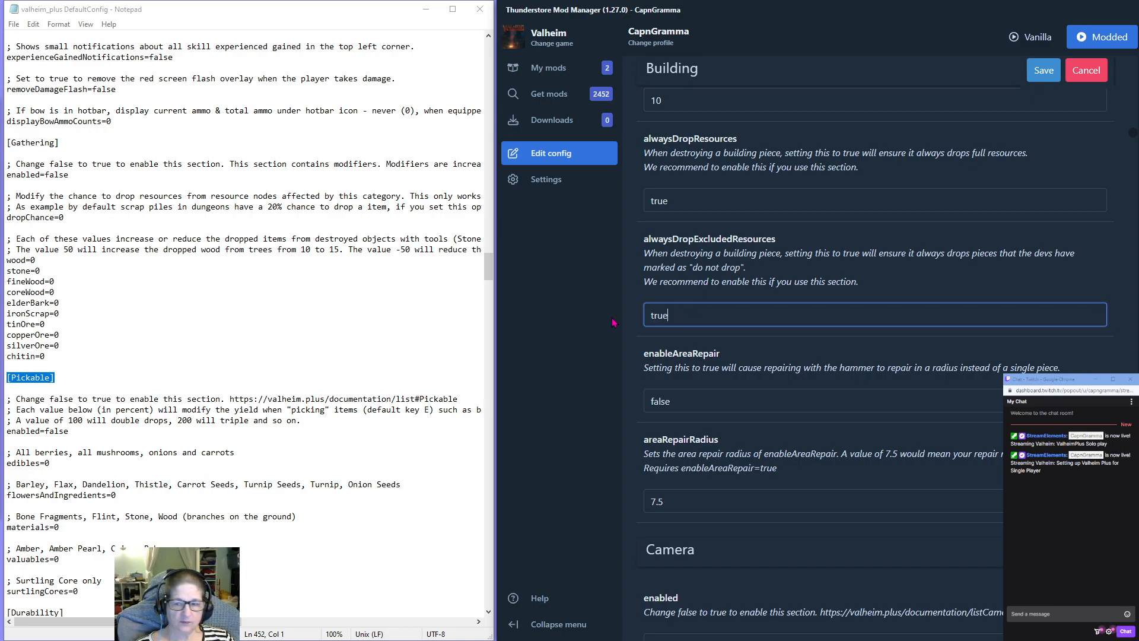
pyautogui.scroll(-1, 743, 343)
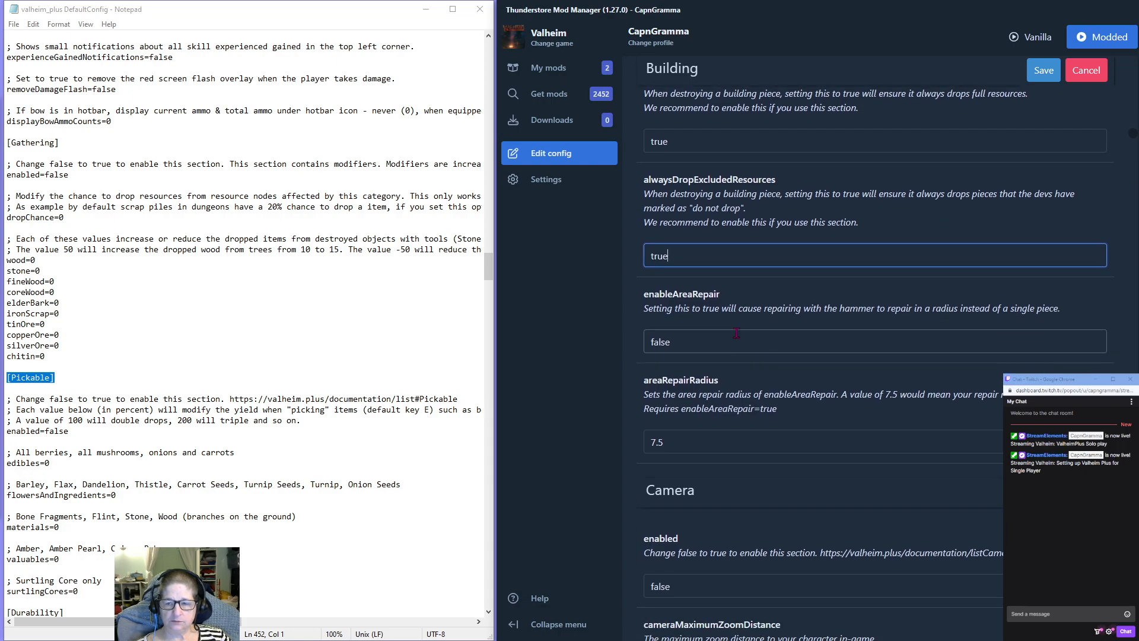
pyautogui.moveTo(676, 344); pyautogui.dragTo(607, 336)
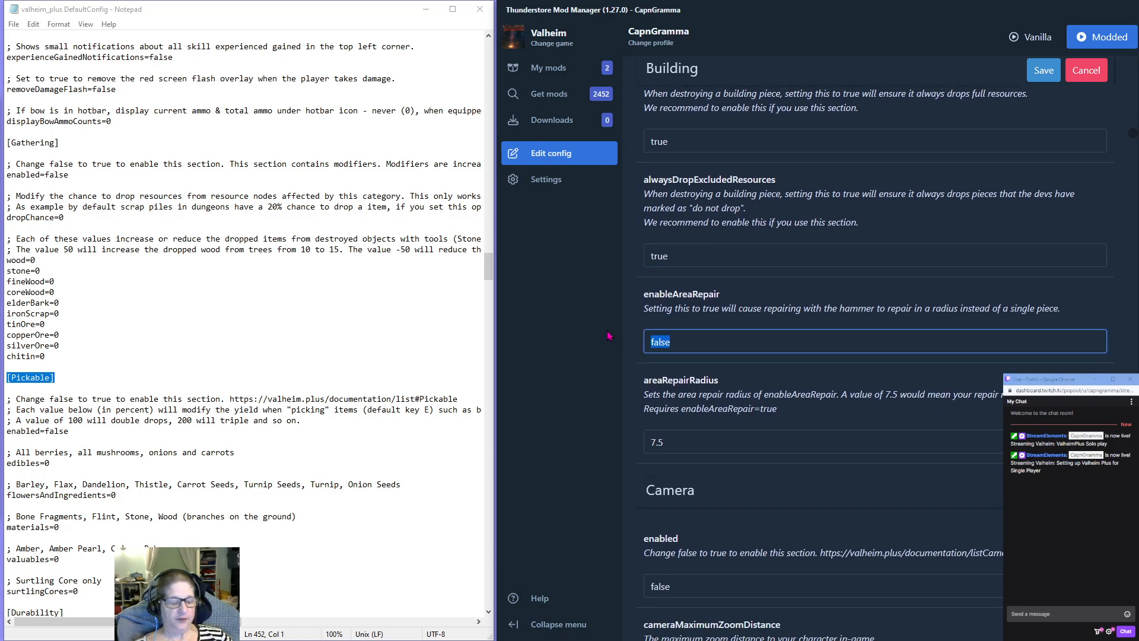
pyautogui.write('true')
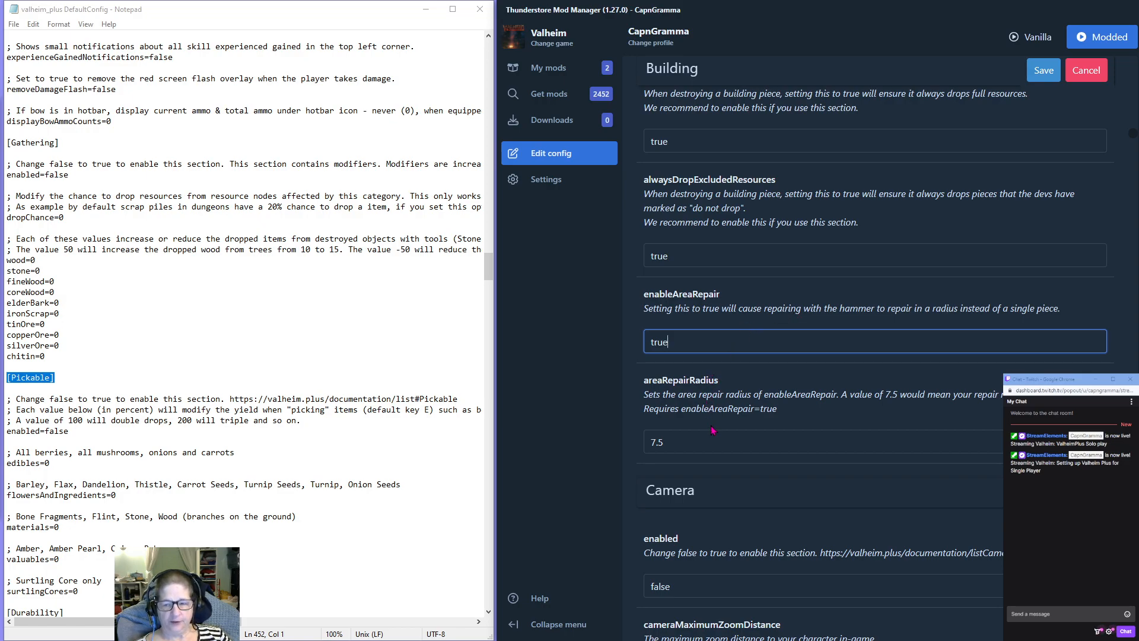
pyautogui.click(669, 444)
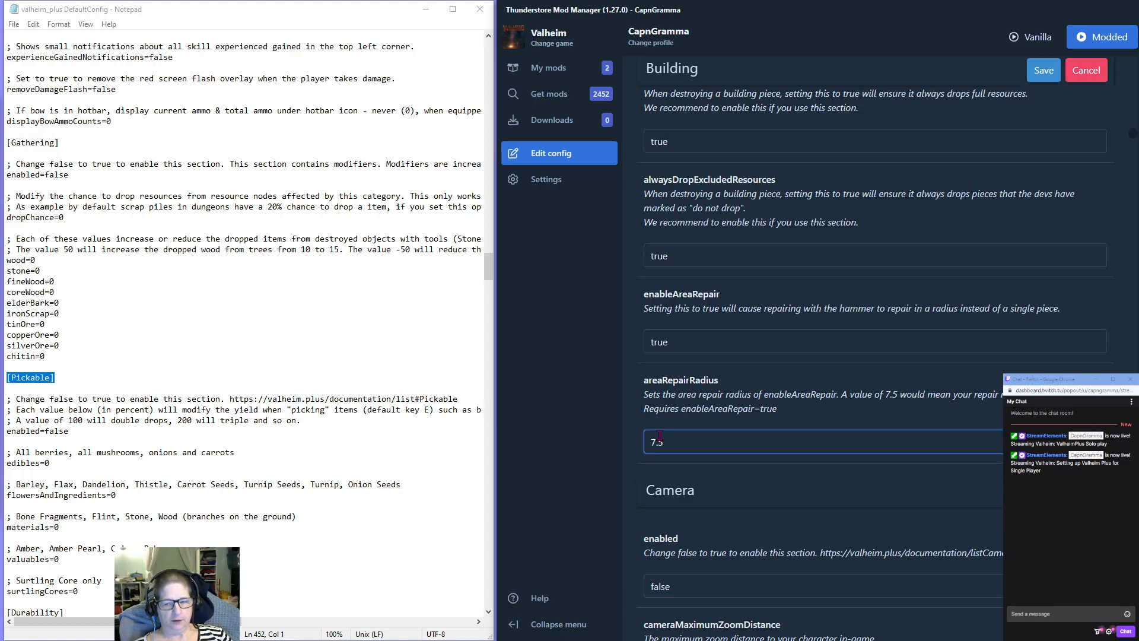
pyautogui.scroll(-4, 721, 469)
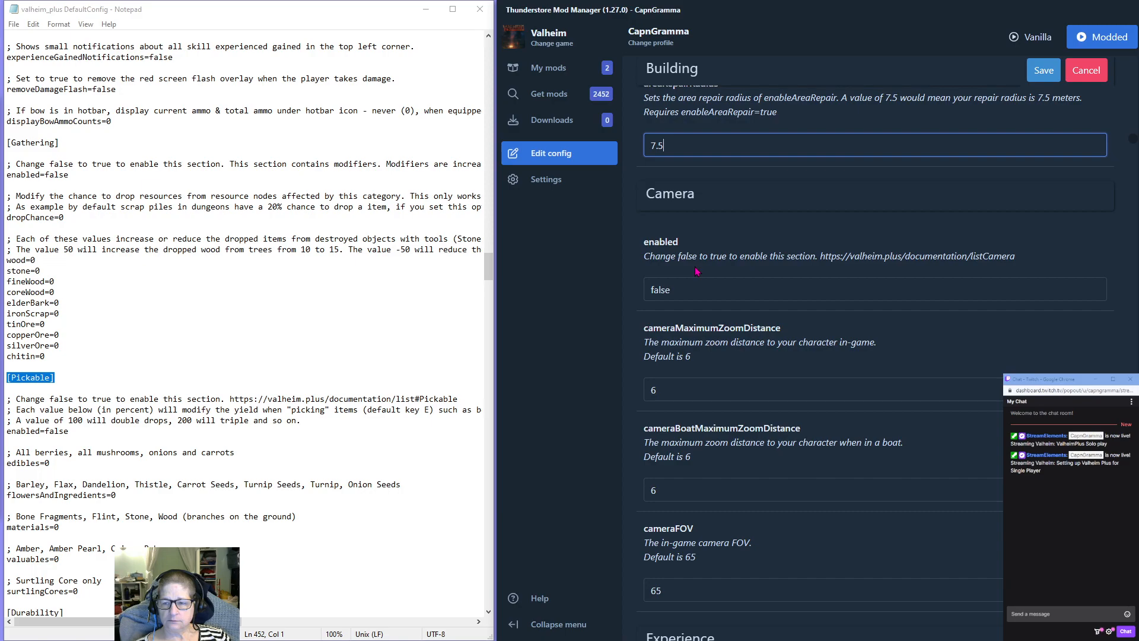
pyautogui.scroll(5, 697, 271)
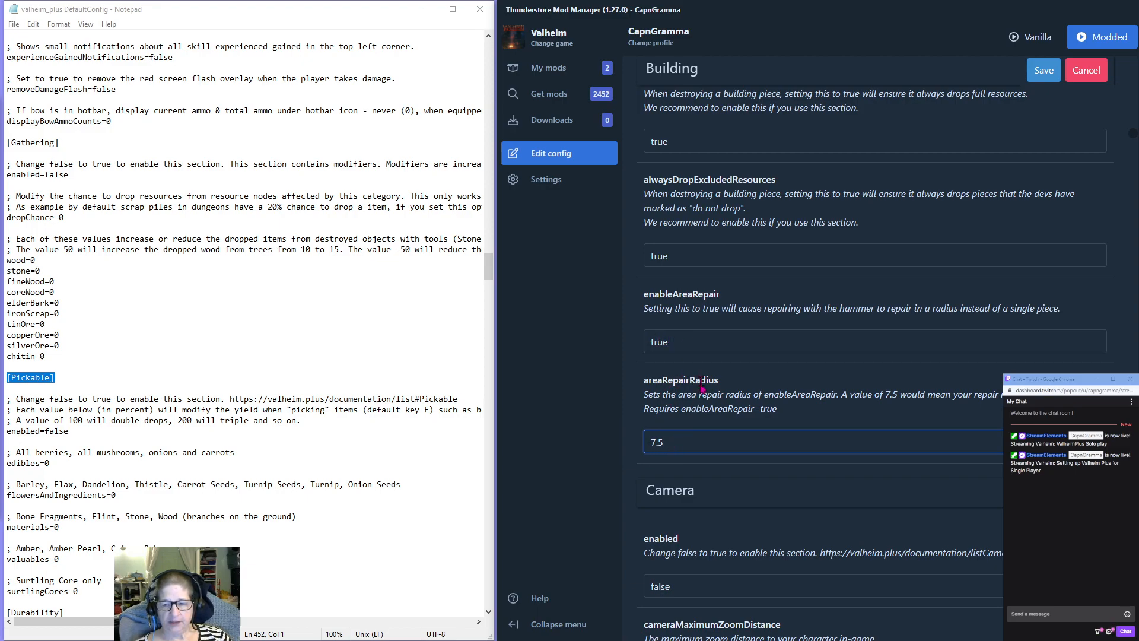
pyautogui.scroll(-3, 704, 339)
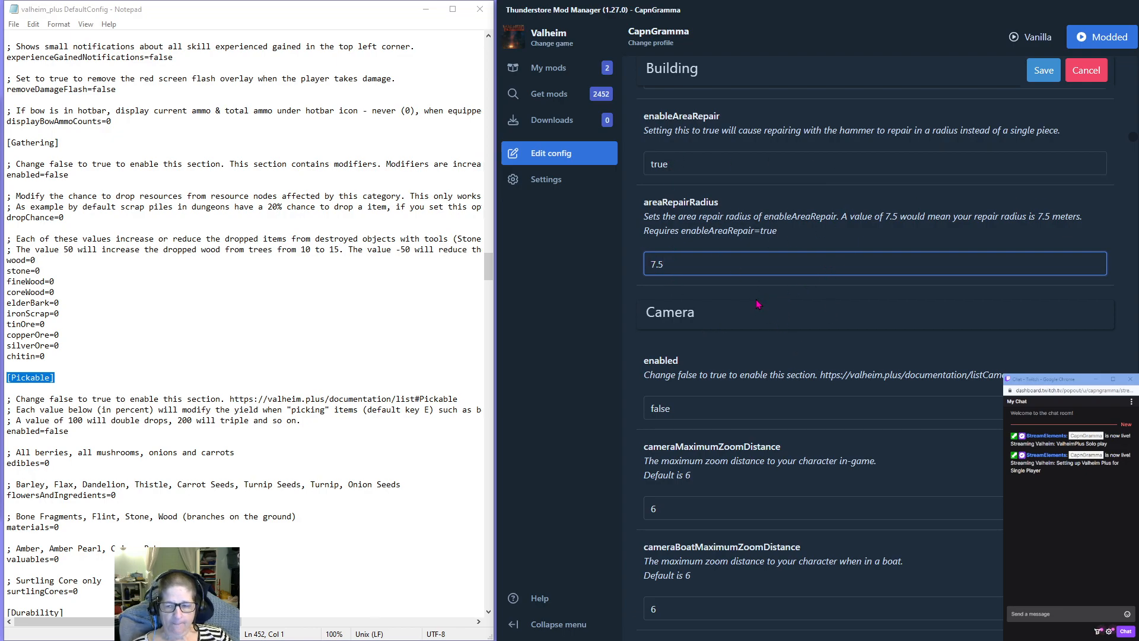
pyautogui.scroll(-1, 757, 304)
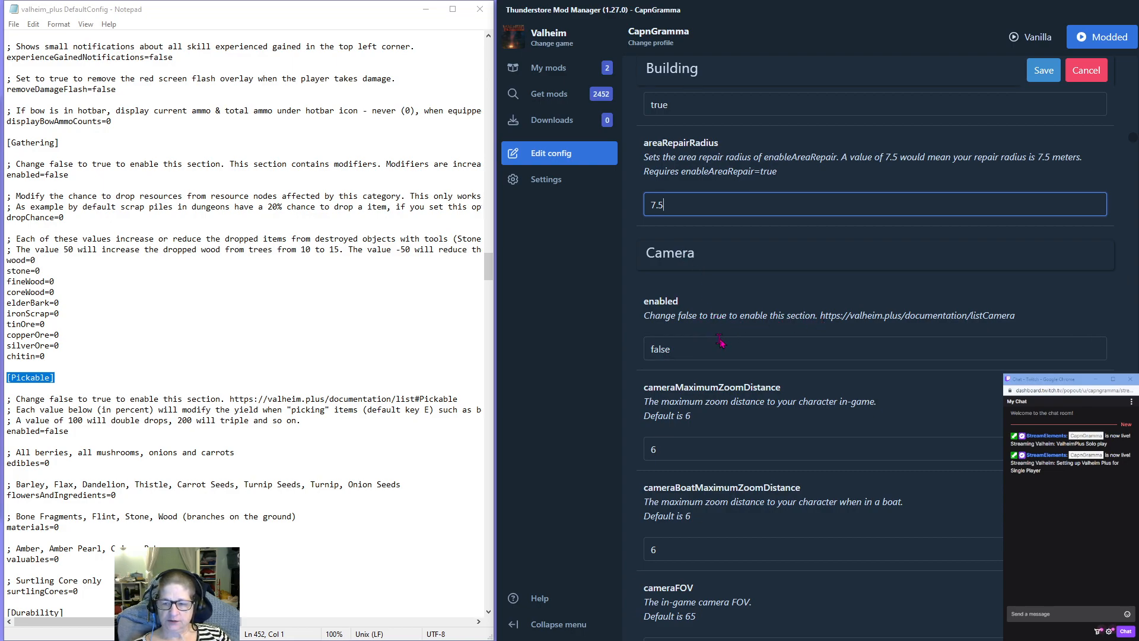
# Look over the Camera settings and enable the Experience section by setting enabled to true.
pyautogui.scroll(-2, 723, 340)
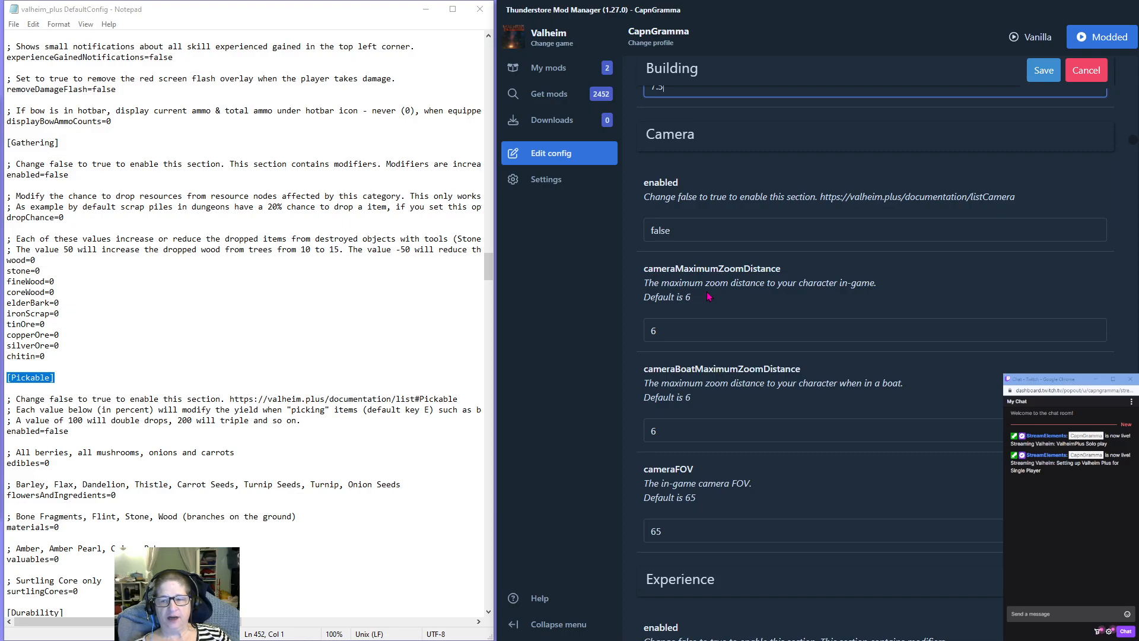
pyautogui.scroll(-3, 707, 297)
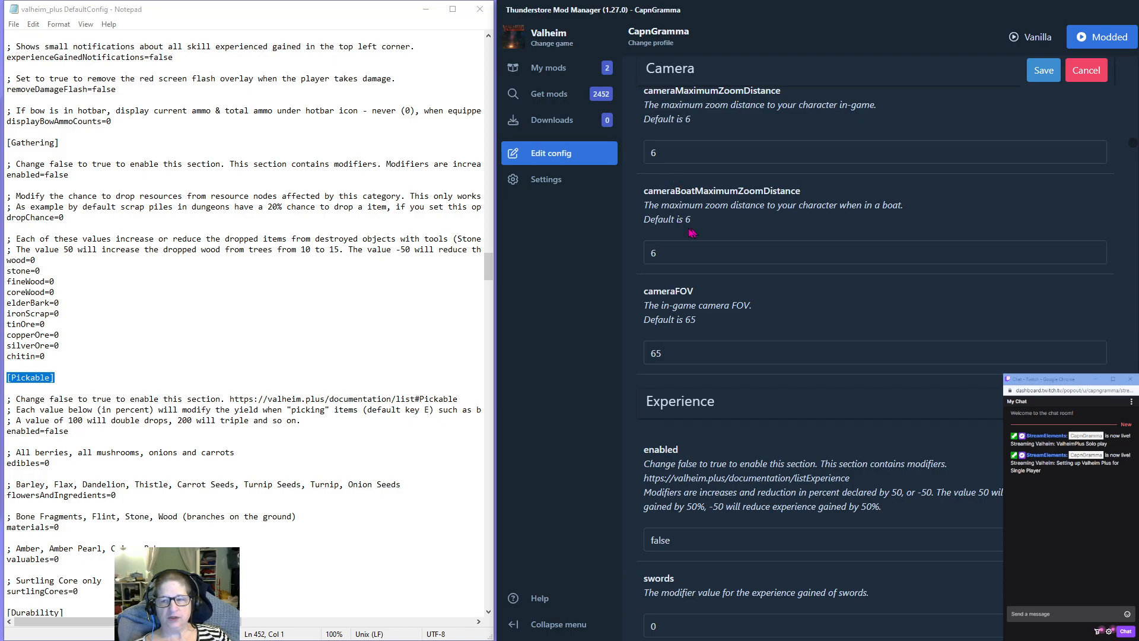
pyautogui.scroll(2, 694, 233)
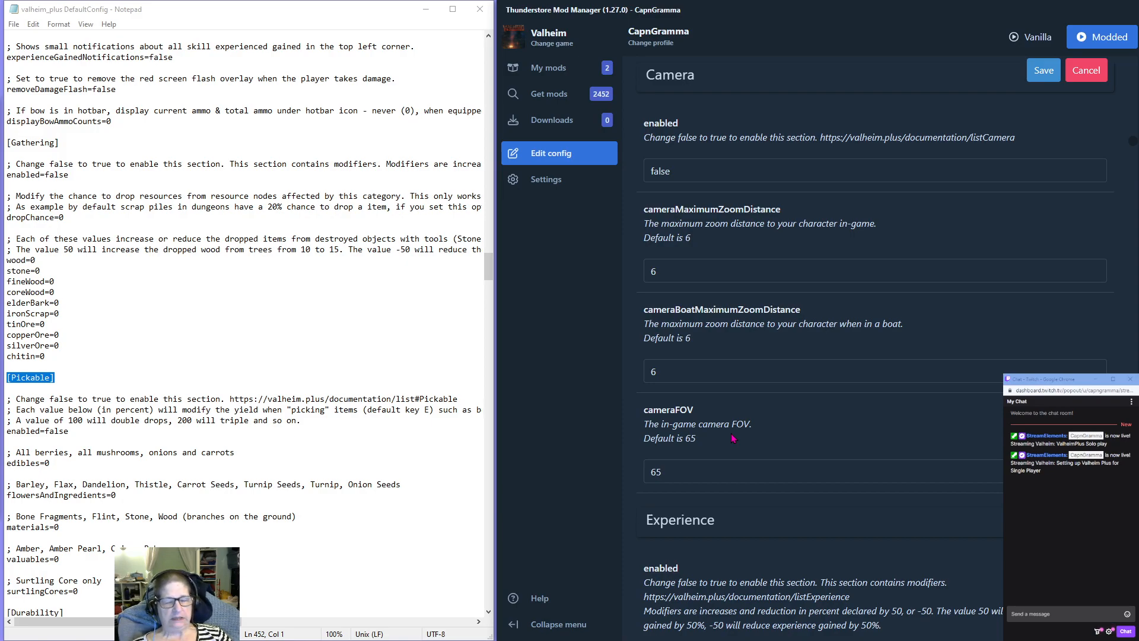
pyautogui.scroll(-3, 721, 397)
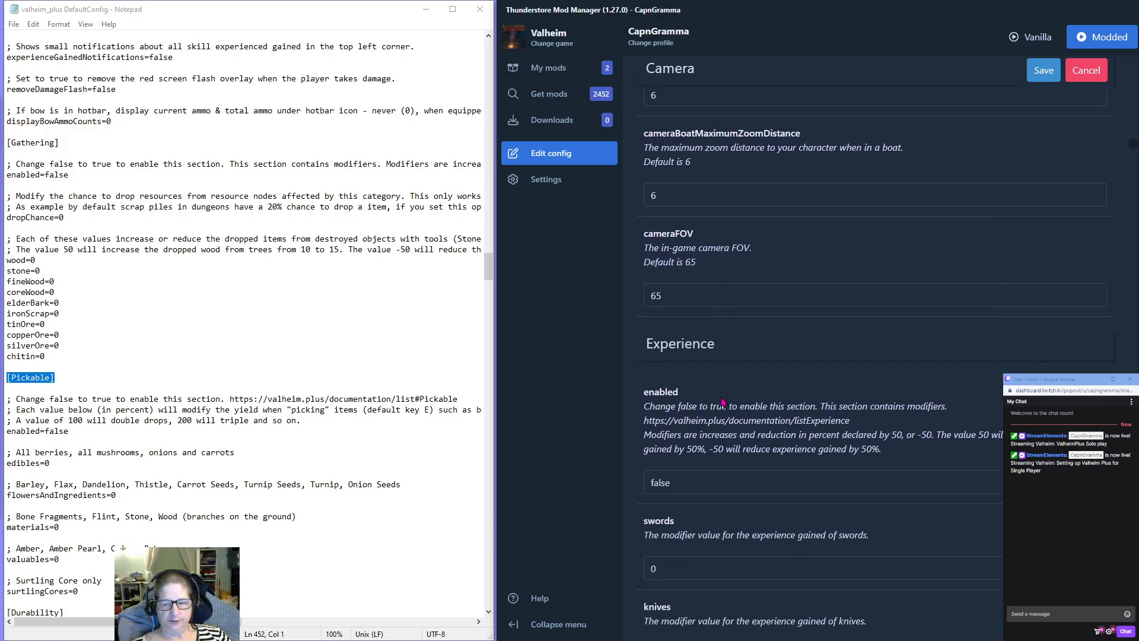
pyautogui.scroll(-2, 715, 379)
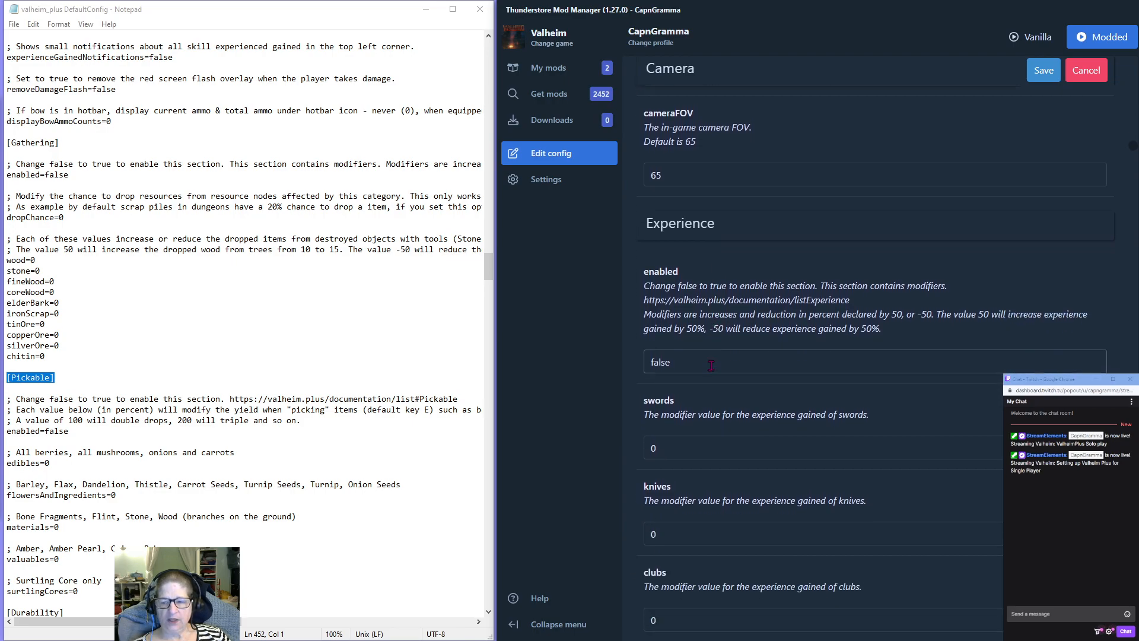
pyautogui.doubleClick(711, 363)
pyautogui.write('true')
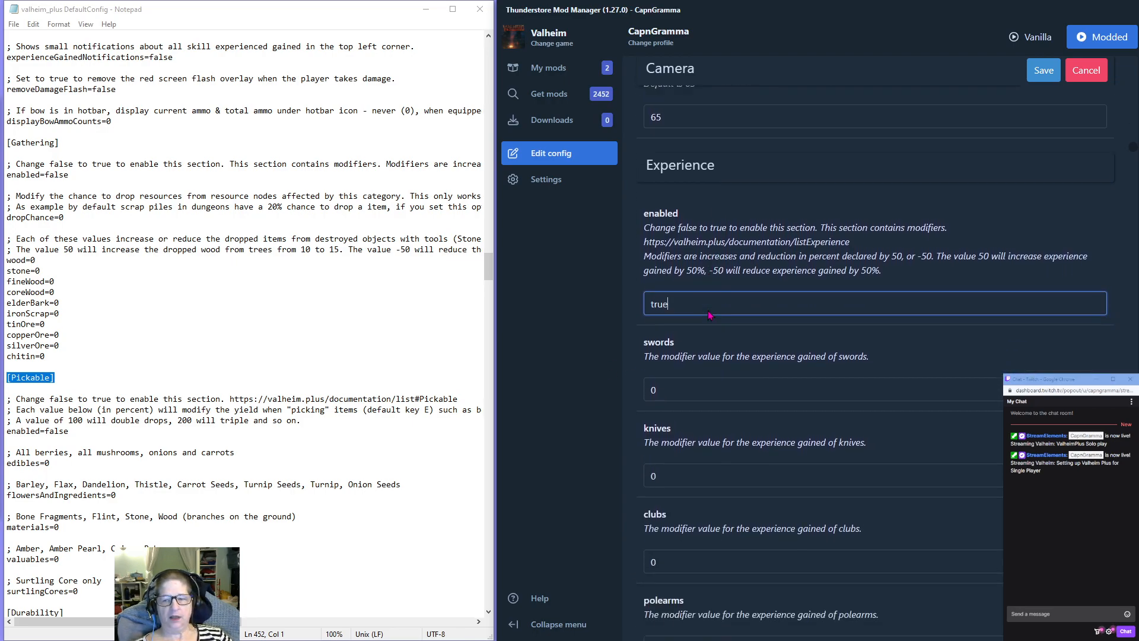
pyautogui.scroll(-3, 711, 320)
pyautogui.scroll(1, 724, 238)
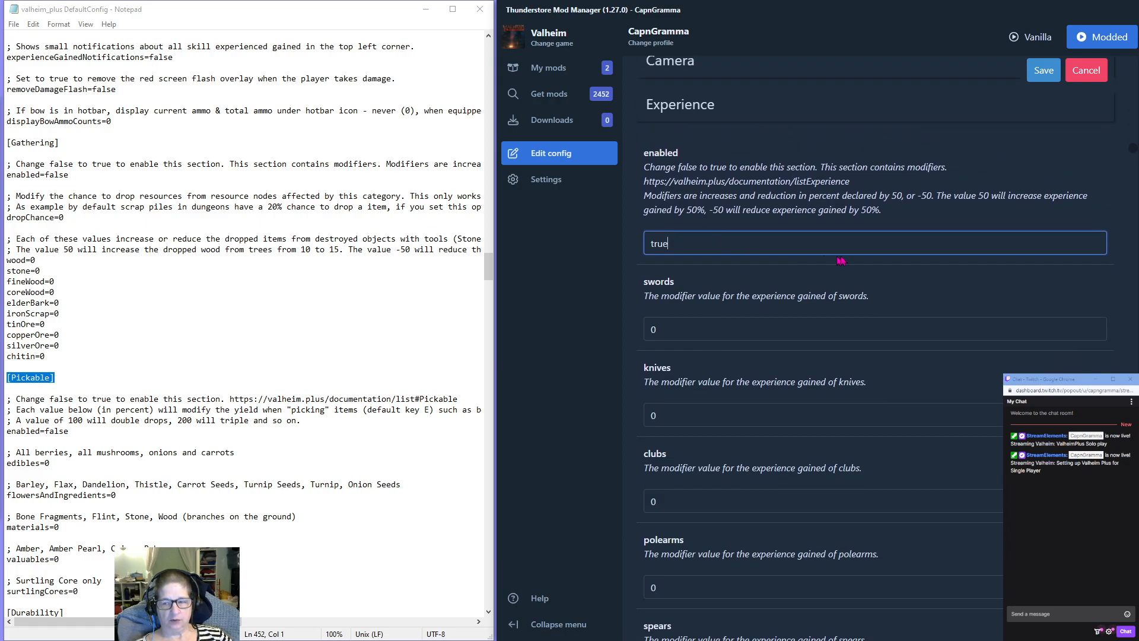
# Set the swords experience modifier to 75 and select that value for reuse.
pyautogui.click(668, 330)
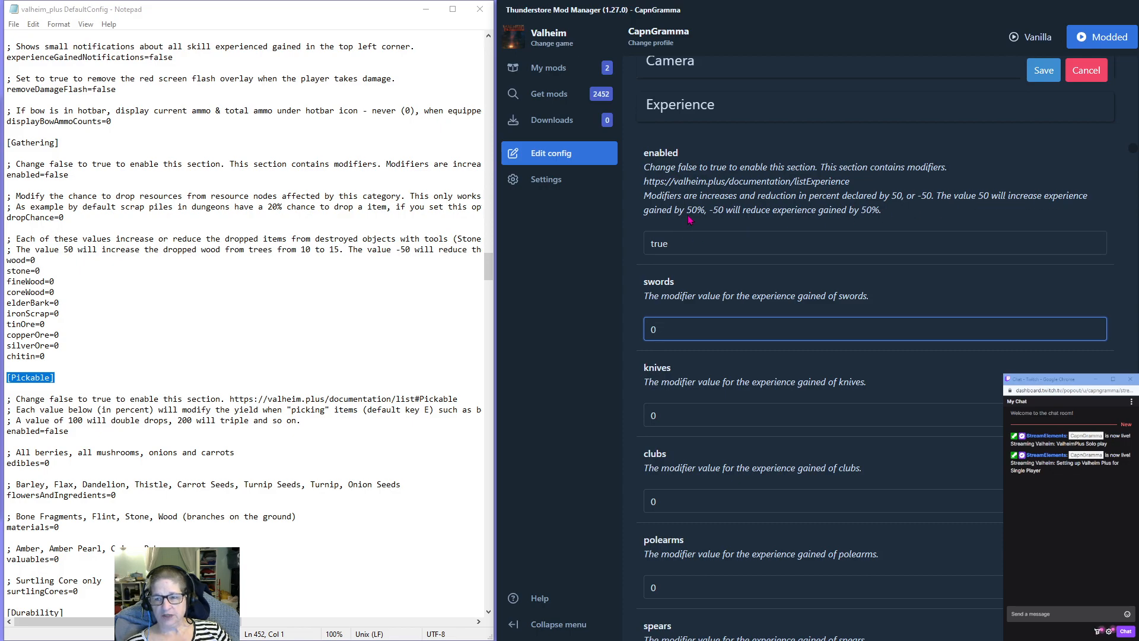
pyautogui.doubleClick(673, 328)
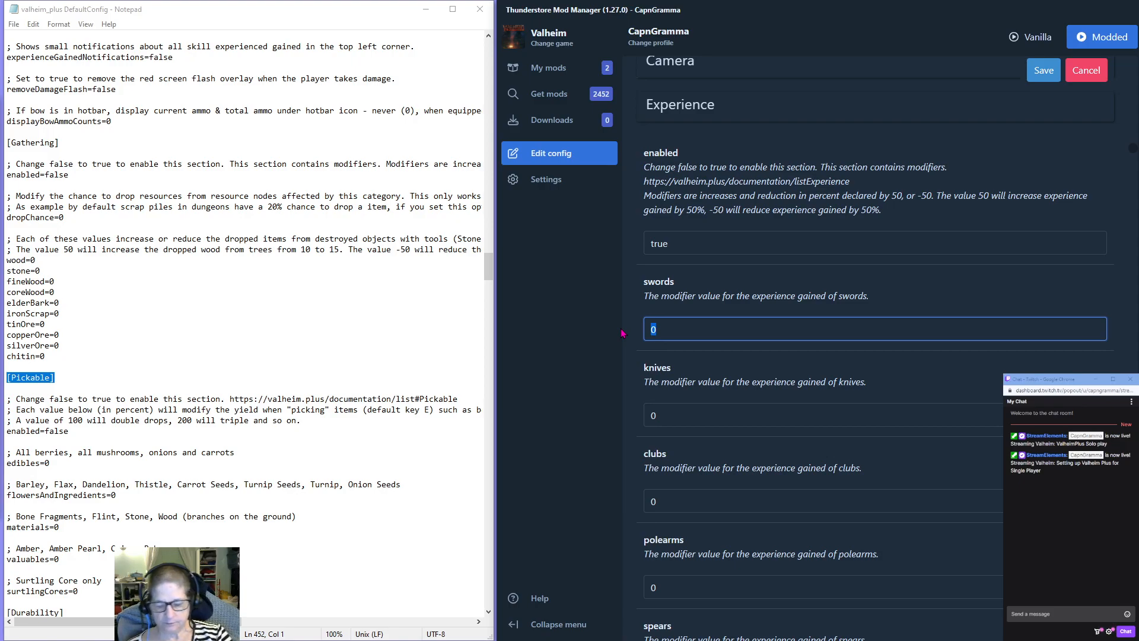
pyautogui.write('75')
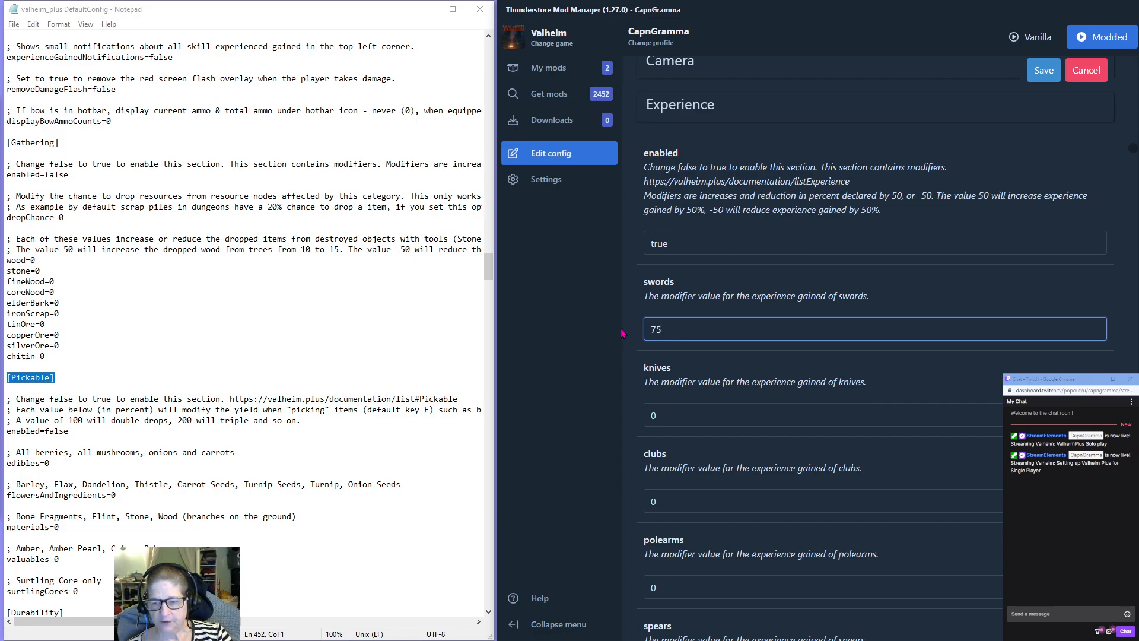
pyautogui.hotkey('ctrl', 'a')
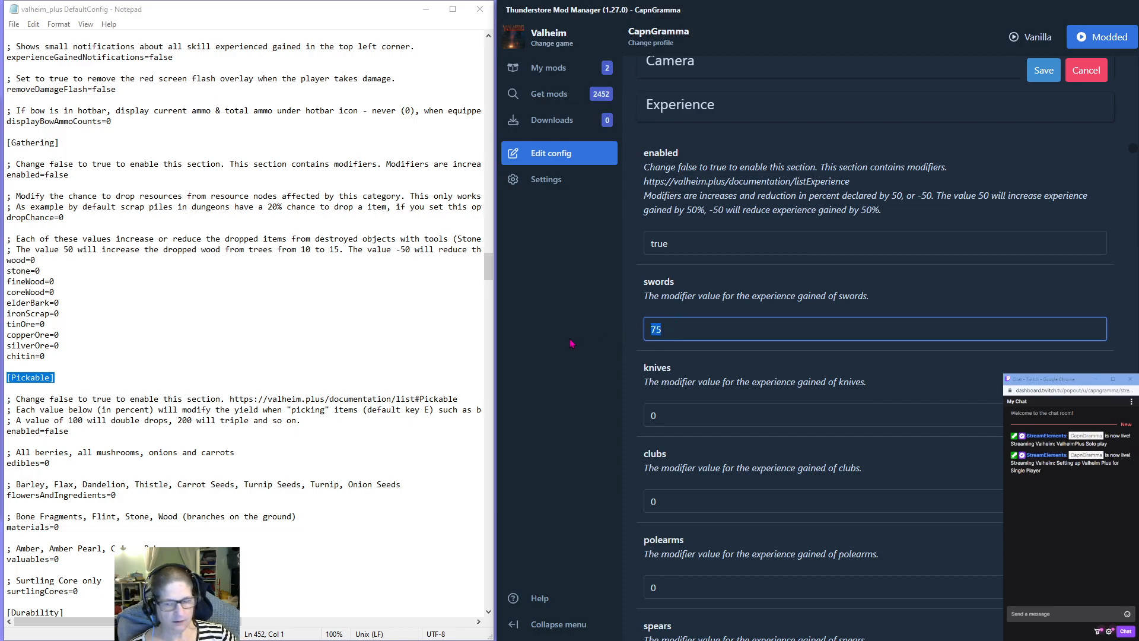
# Set the knives and clubs experience modifiers to 75.
pyautogui.click(658, 416)
pyautogui.hotkey('ctrl', 'a')
pyautogui.write('75')
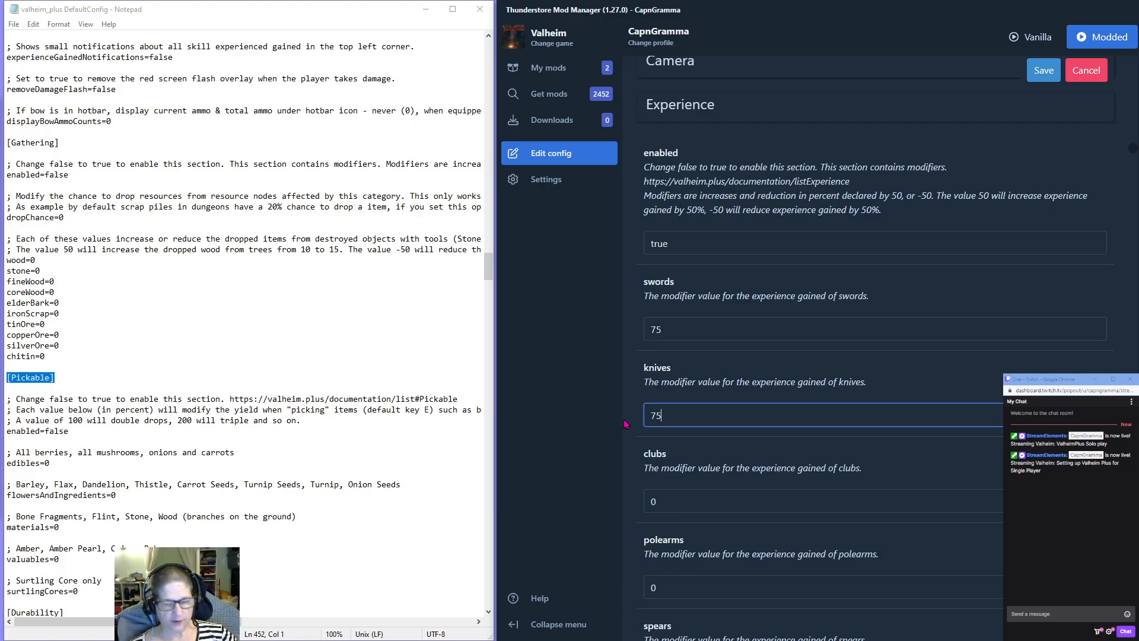
pyautogui.click(678, 497)
pyautogui.hotkey('ctrl', 'a')
pyautogui.write('75')
# Set the polearms and spears experience modifiers to 75.
pyautogui.scroll(-3, 670, 451)
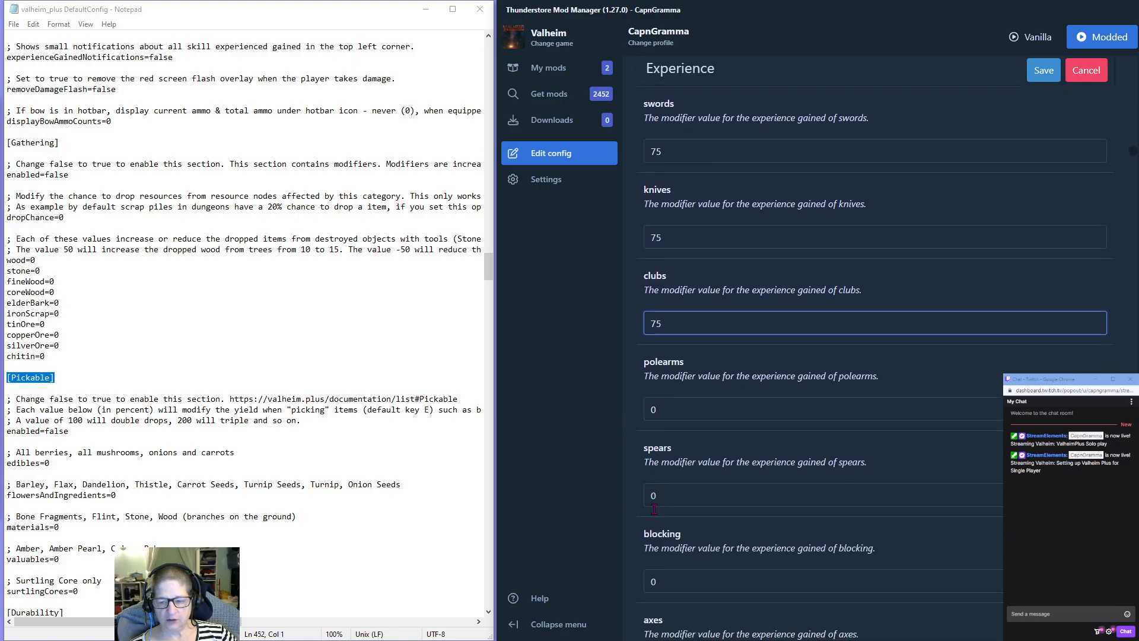
pyautogui.click(663, 408)
pyautogui.hotkey('ctrl', 'a')
pyautogui.write('75')
pyautogui.click(662, 495)
pyautogui.hotkey('ctrl', 'a')
pyautogui.write('75')
# Set the blocking and axes experience modifiers to 75.
pyautogui.scroll(-3, 617, 496)
pyautogui.click(652, 403)
pyautogui.hotkey('ctrl', 'a')
pyautogui.write('75')
pyautogui.click(659, 489)
pyautogui.hotkey('ctrl', 'a')
pyautogui.write('75')
# Set the bows, fireMagic and frostMagic experience modifiers to 75.
pyautogui.scroll(-4, 676, 324)
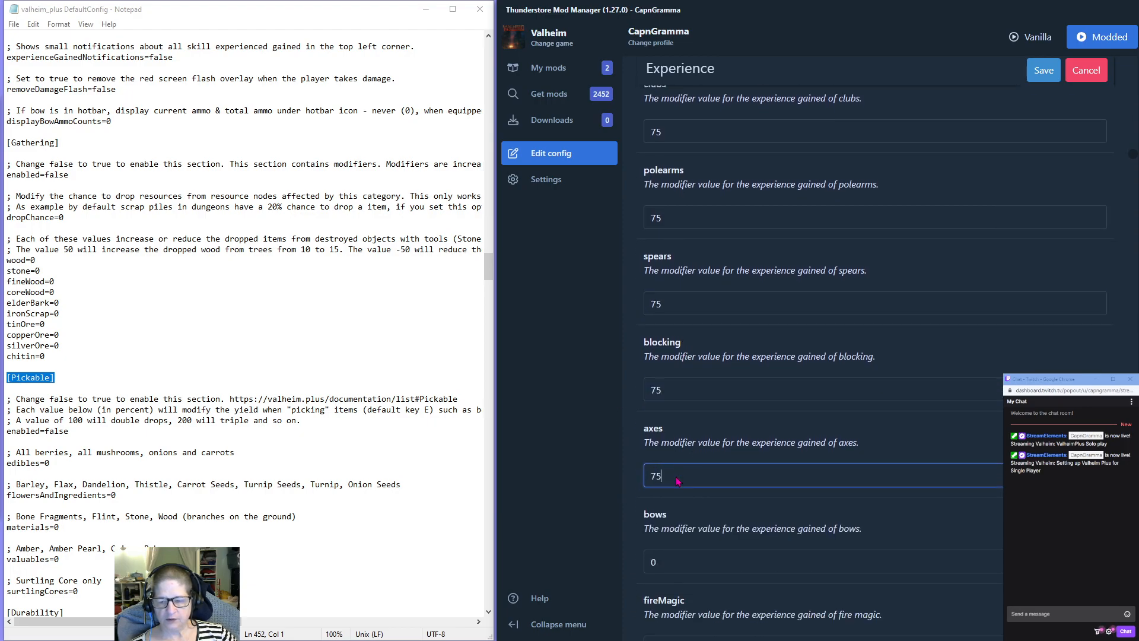
pyautogui.click(676, 338)
pyautogui.hotkey('ctrl', 'a')
pyautogui.write('75')
pyautogui.click(667, 424)
pyautogui.hotkey('ctrl', 'a')
pyautogui.write('75')
pyautogui.click(667, 504)
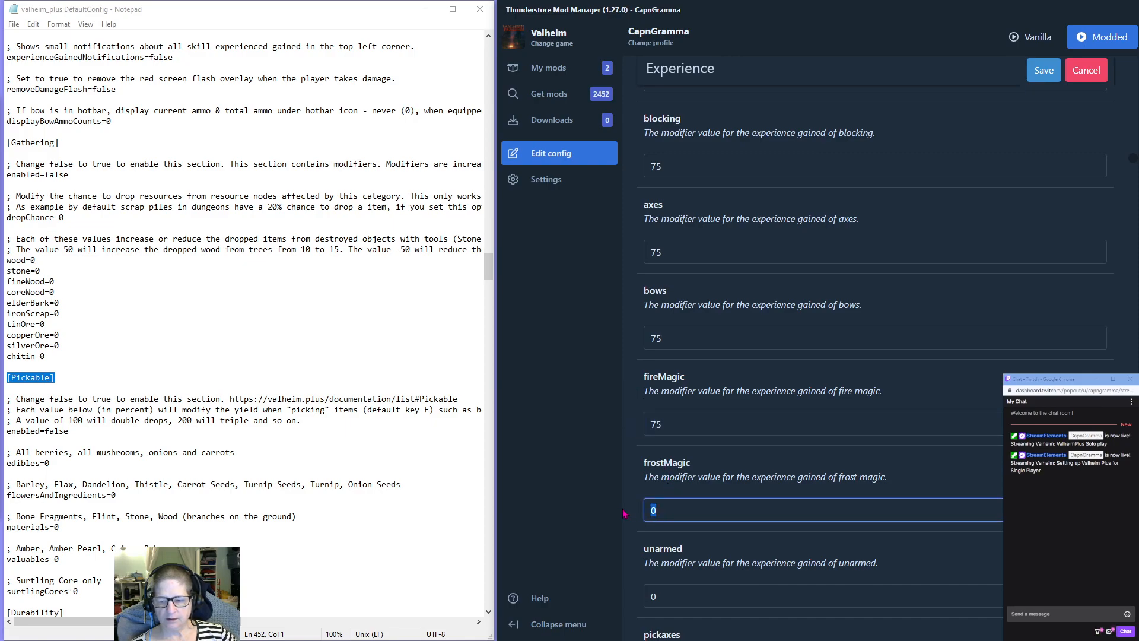
pyautogui.hotkey('ctrl', 'a')
pyautogui.write('75')
# Set the unarmed, pickaxes and woodCutting experience modifiers to 75.
pyautogui.scroll(-1, 624, 514)
pyautogui.scroll(-3, 624, 514)
pyautogui.click(647, 359)
pyautogui.hotkey('ctrl', 'a')
pyautogui.write('75')
pyautogui.click(648, 445)
pyautogui.hotkey('ctrl', 'a')
pyautogui.write('75')
pyautogui.click(663, 531)
pyautogui.hotkey('ctrl', 'a')
pyautogui.write('75')
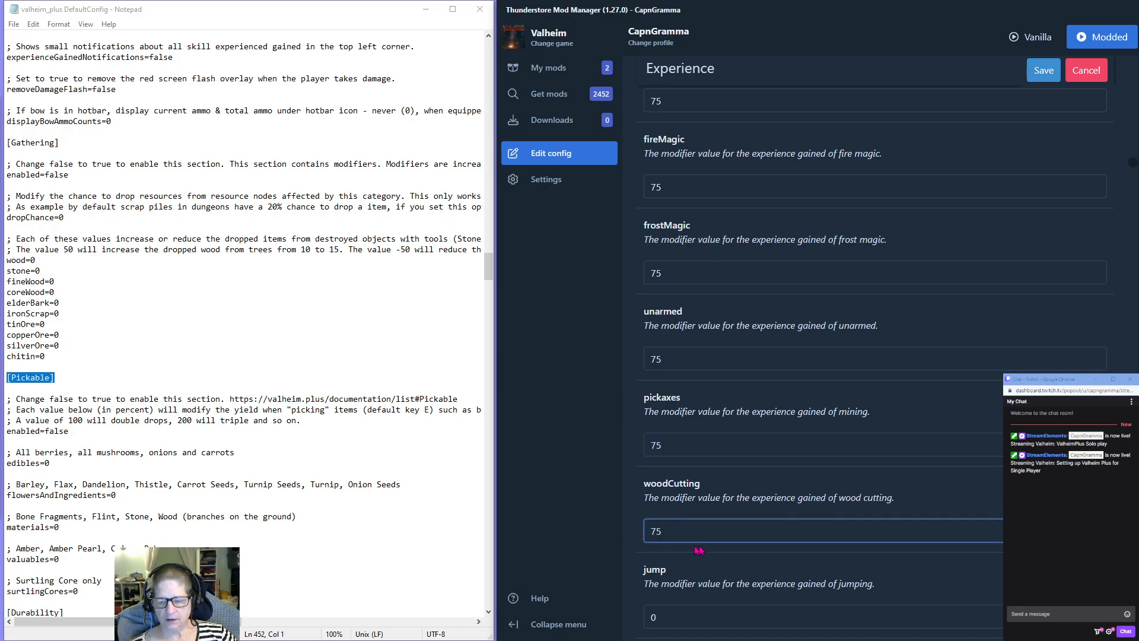
# Set the jump and sneak experience modifiers to 75.
pyautogui.scroll(-3, 686, 505)
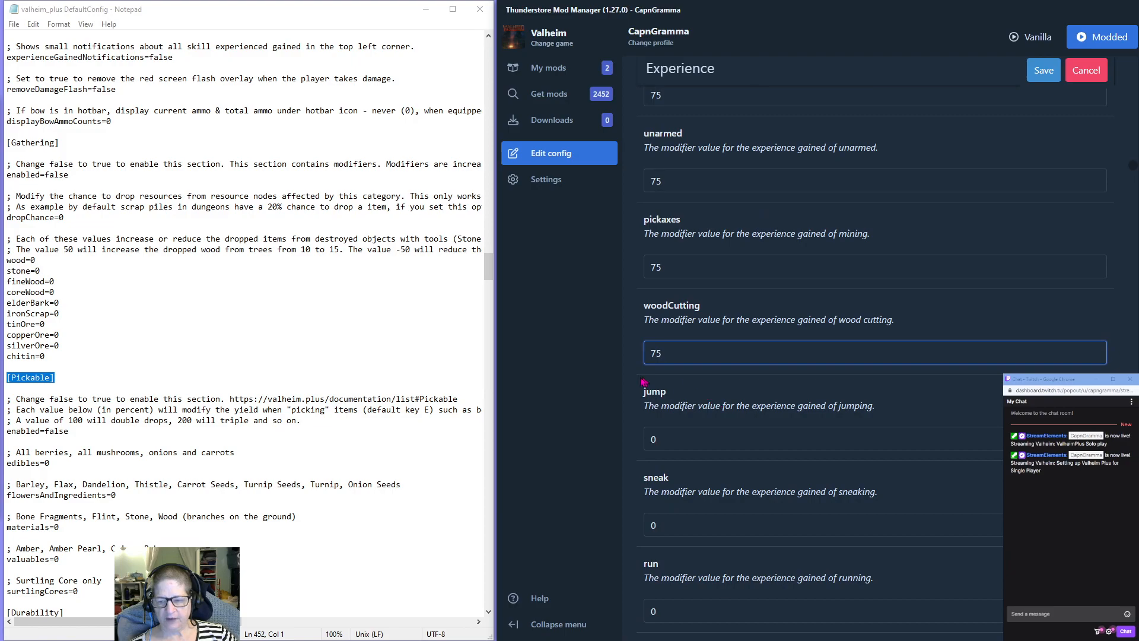
pyautogui.click(660, 443)
pyautogui.hotkey('ctrl', 'a')
pyautogui.write('75')
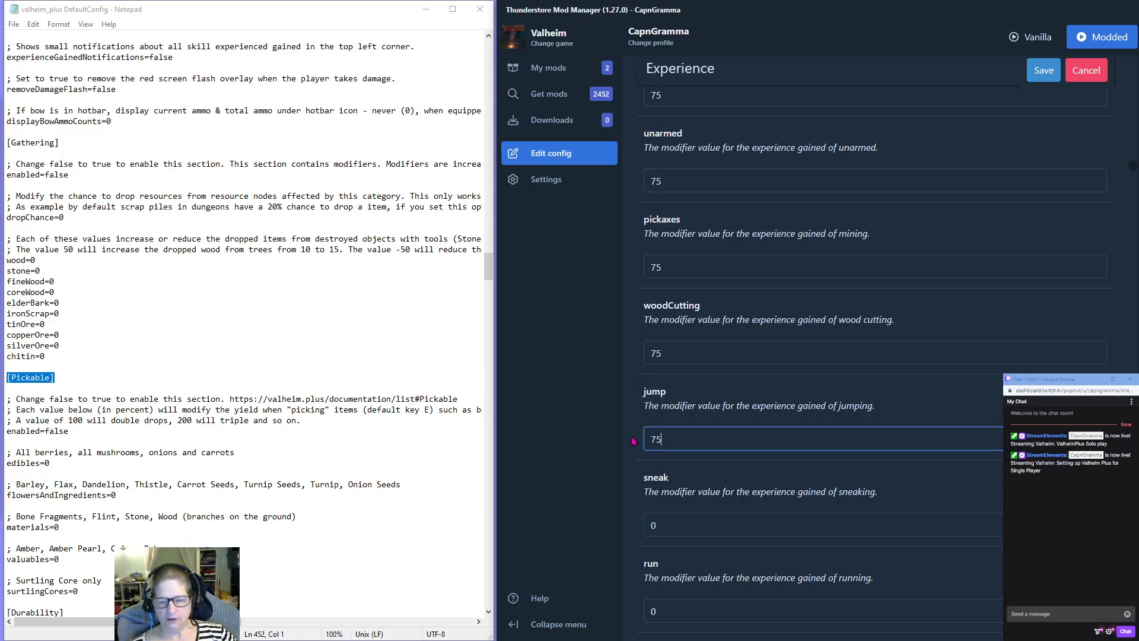
pyautogui.click(688, 533)
pyautogui.hotkey('ctrl', 'a')
pyautogui.write('75')
# Set the run, swim and ride experience modifiers to 75.
pyautogui.scroll(-3, 750, 485)
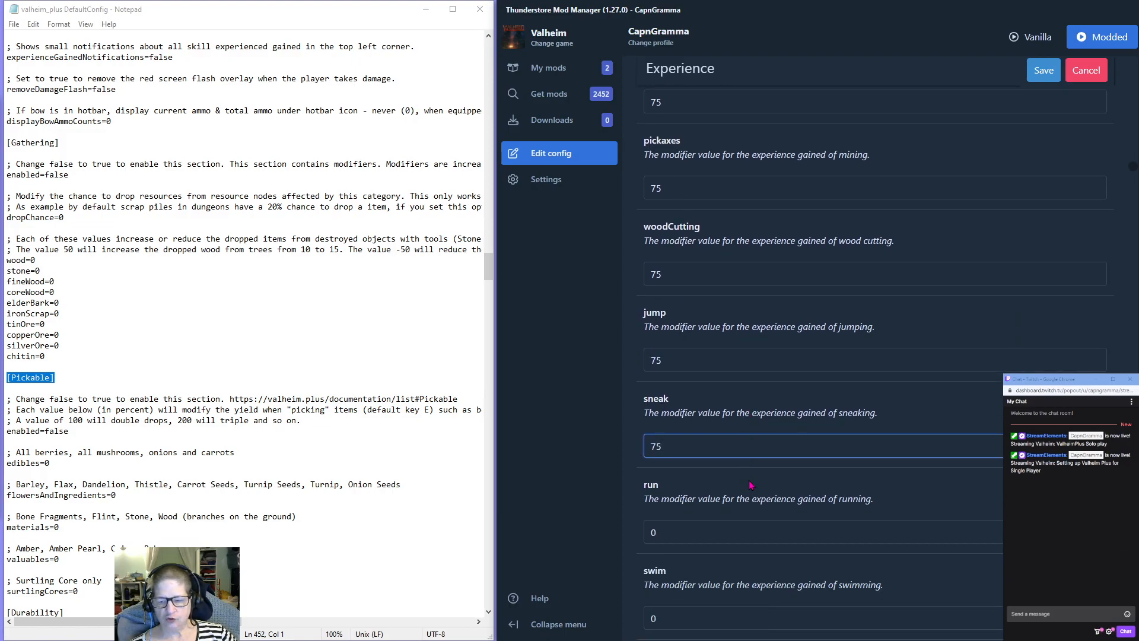
pyautogui.click(661, 436)
pyautogui.hotkey('ctrl', 'a')
pyautogui.write('75')
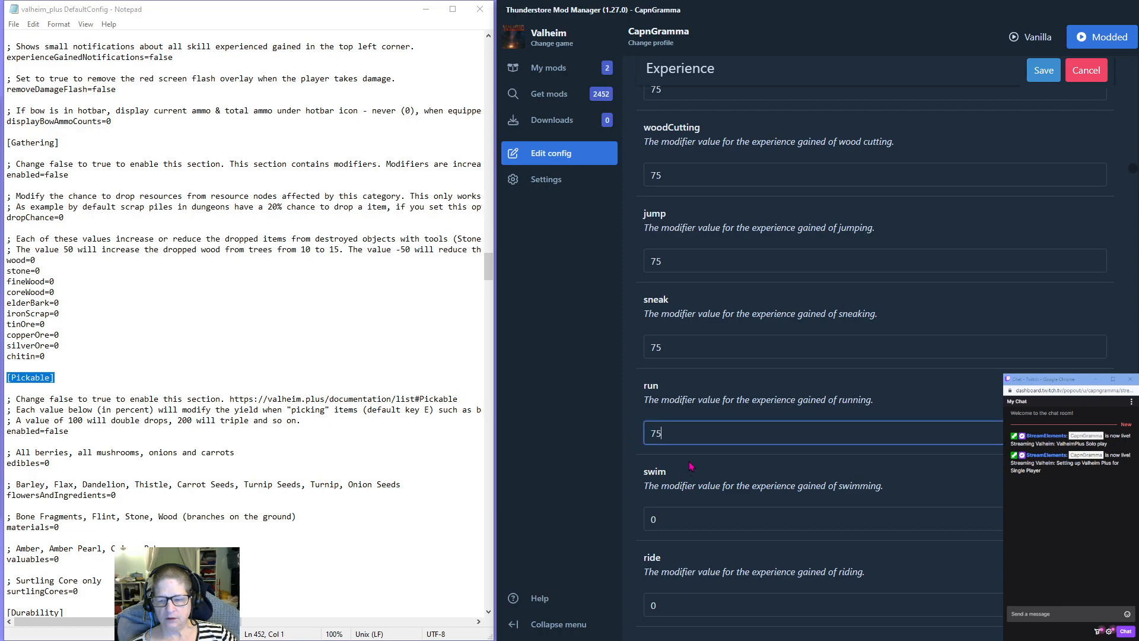
pyautogui.scroll(-3, 688, 454)
pyautogui.click(653, 341)
pyautogui.hotkey('ctrl', 'a')
pyautogui.write('75')
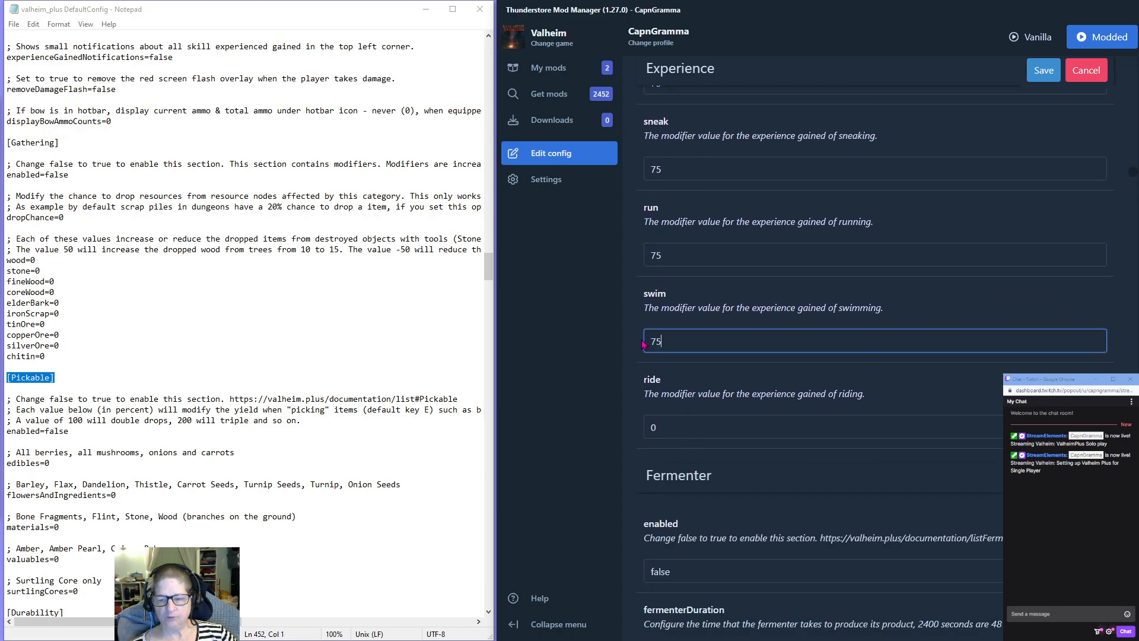
pyautogui.click(672, 430)
pyautogui.hotkey('ctrl', 'a')
pyautogui.write('75')
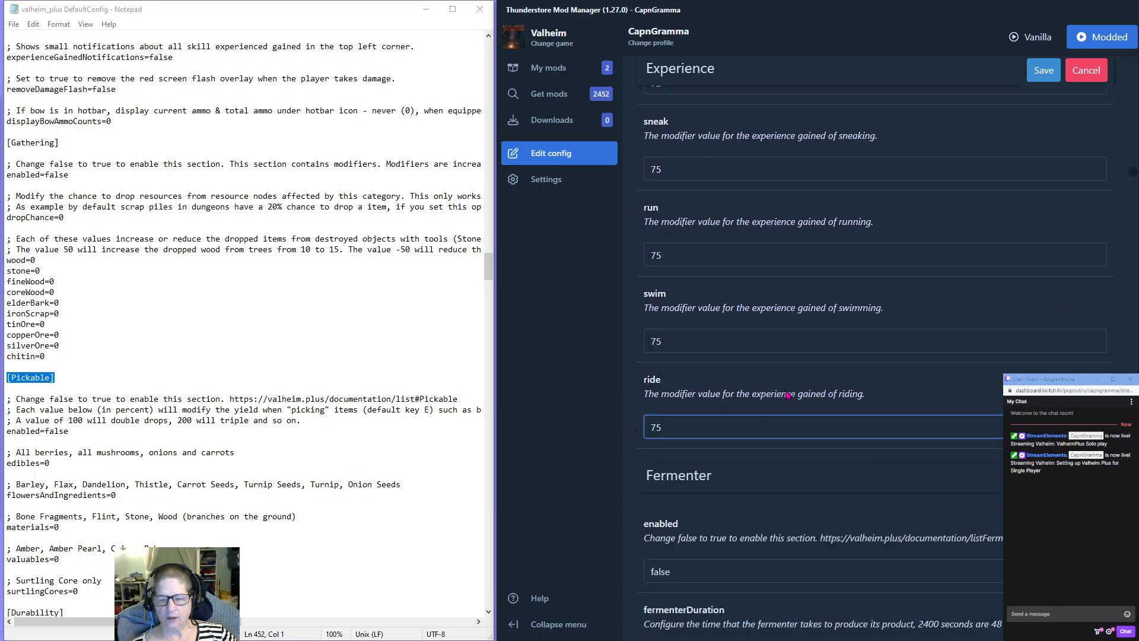
# Enable the Fermenter section by setting enabled to true.
pyautogui.scroll(-2, 787, 395)
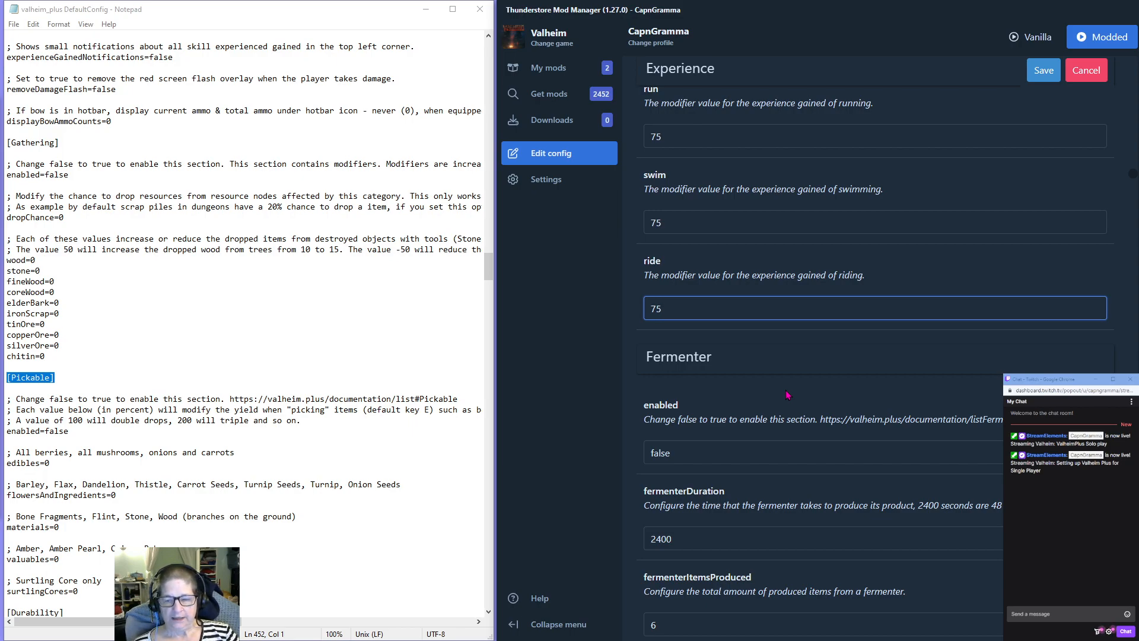
pyautogui.scroll(-2, 749, 358)
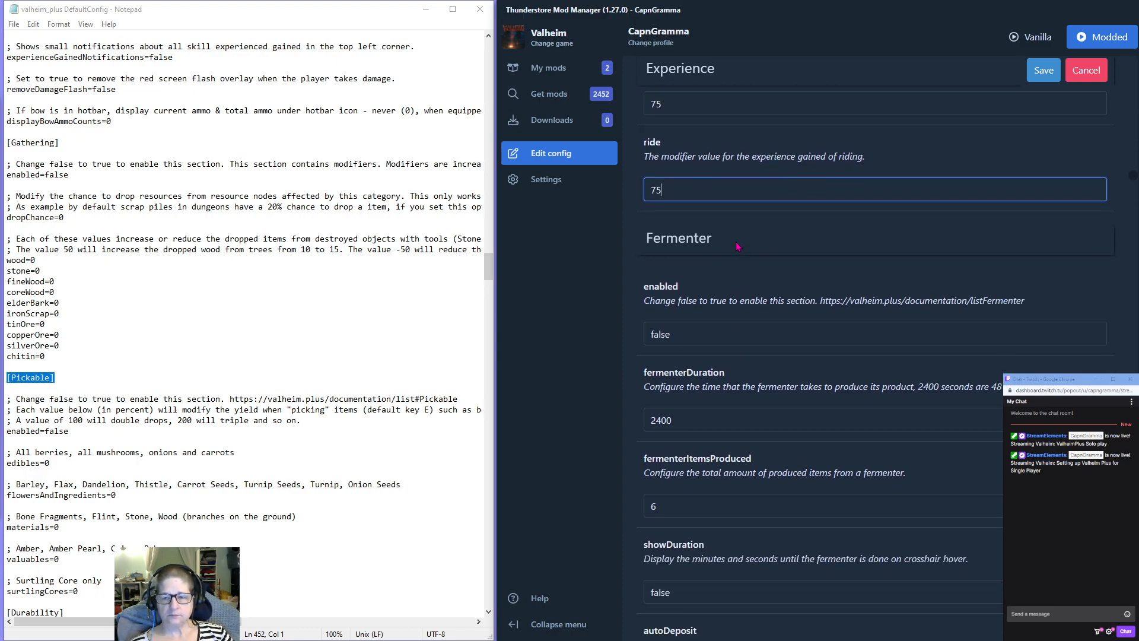
pyautogui.moveTo(686, 330); pyautogui.dragTo(576, 342)
pyautogui.write('true')
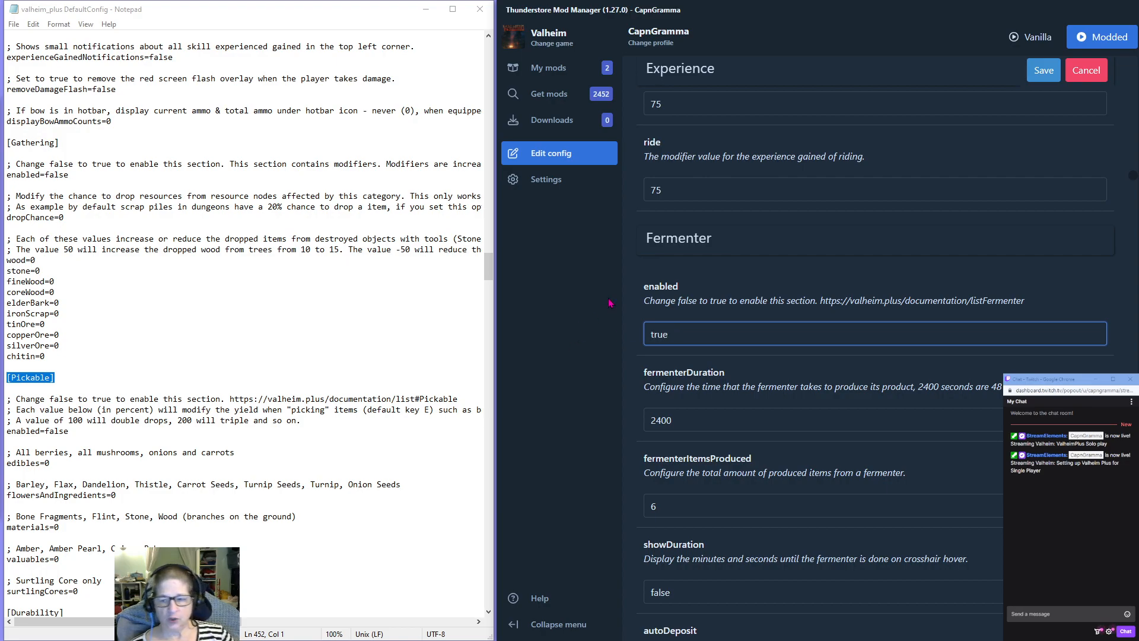
# Set fermenterItemsProduced to 10 in the Fermenter section.
pyautogui.scroll(-2, 706, 321)
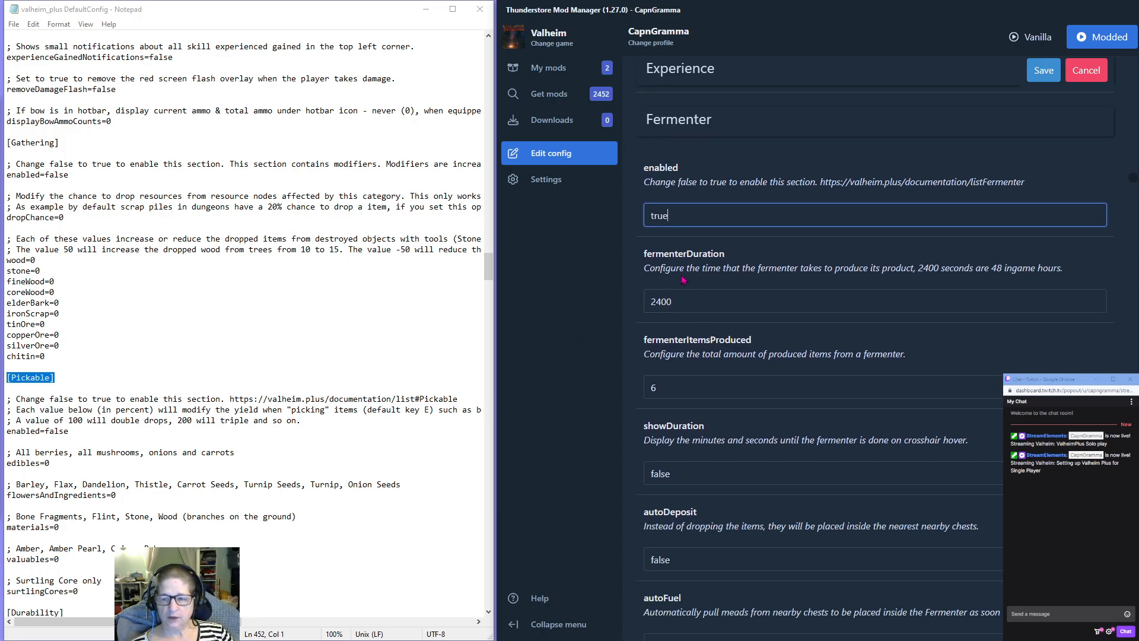
pyautogui.scroll(-2, 686, 272)
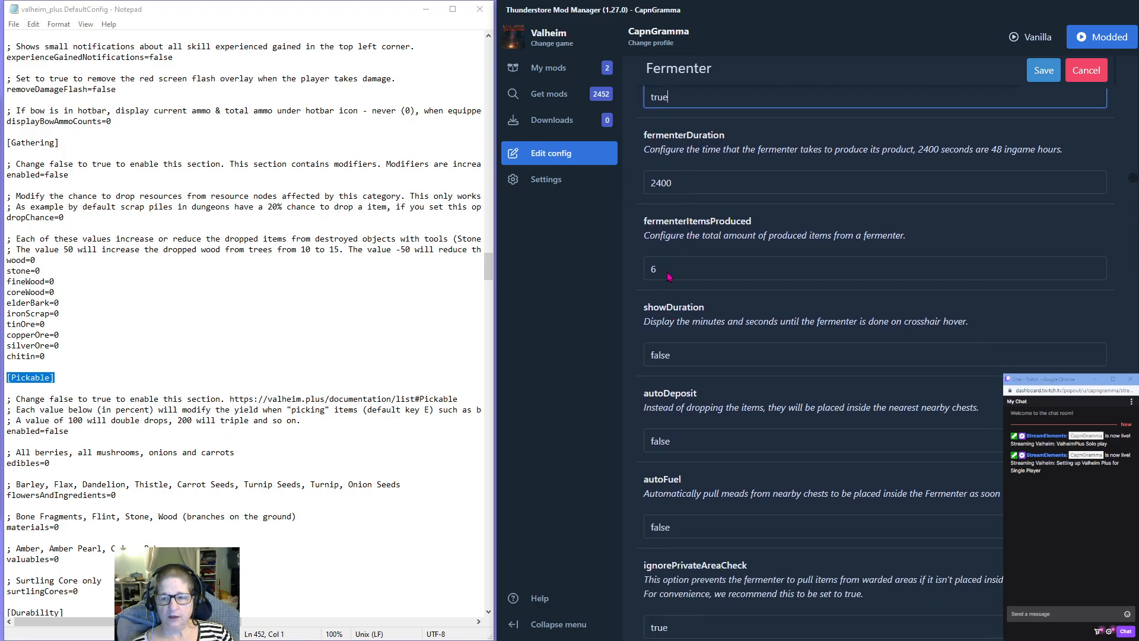
pyautogui.moveTo(657, 269); pyautogui.dragTo(625, 276)
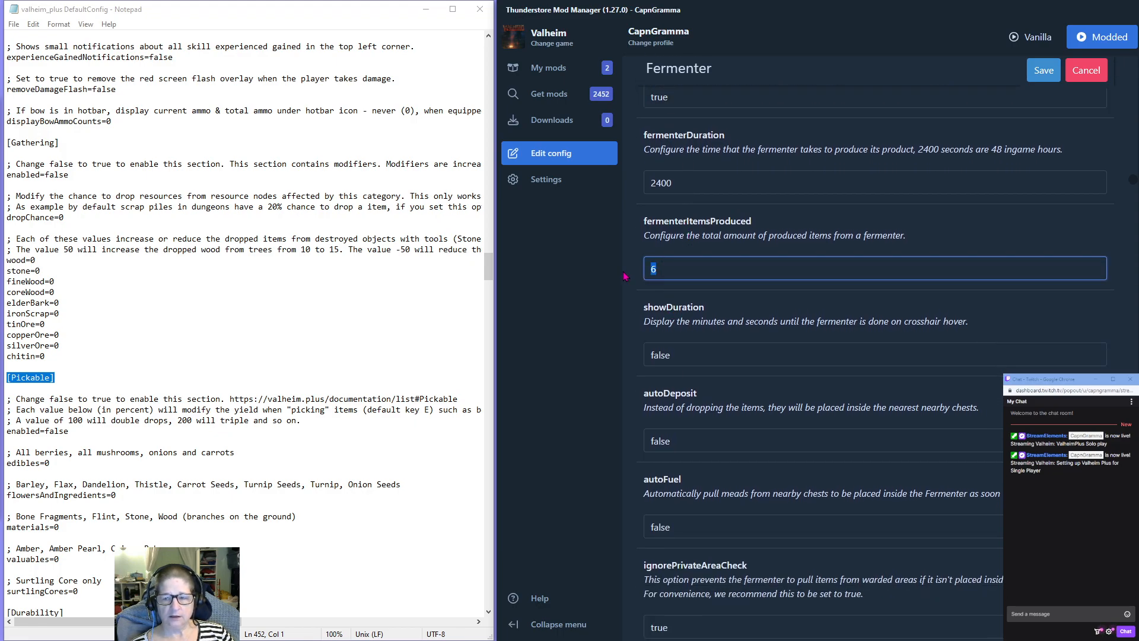
pyautogui.write('10')
# Set both showDuration and autoDeposit to true in the Fermenter section.
pyautogui.click(683, 355)
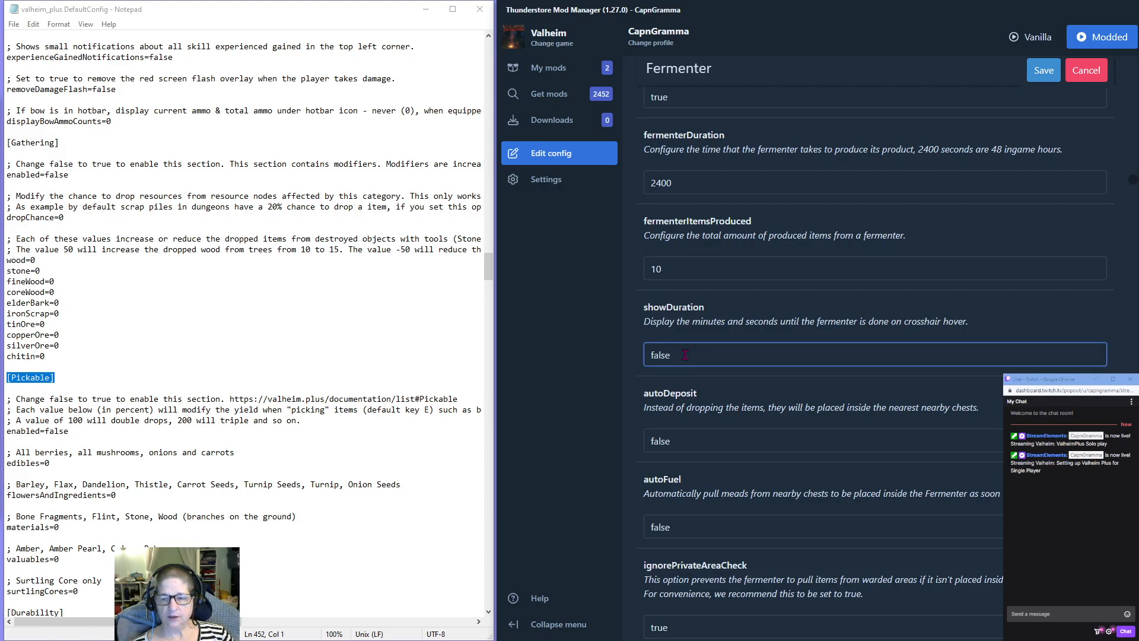
pyautogui.moveTo(685, 355); pyautogui.dragTo(595, 357)
pyautogui.write('true')
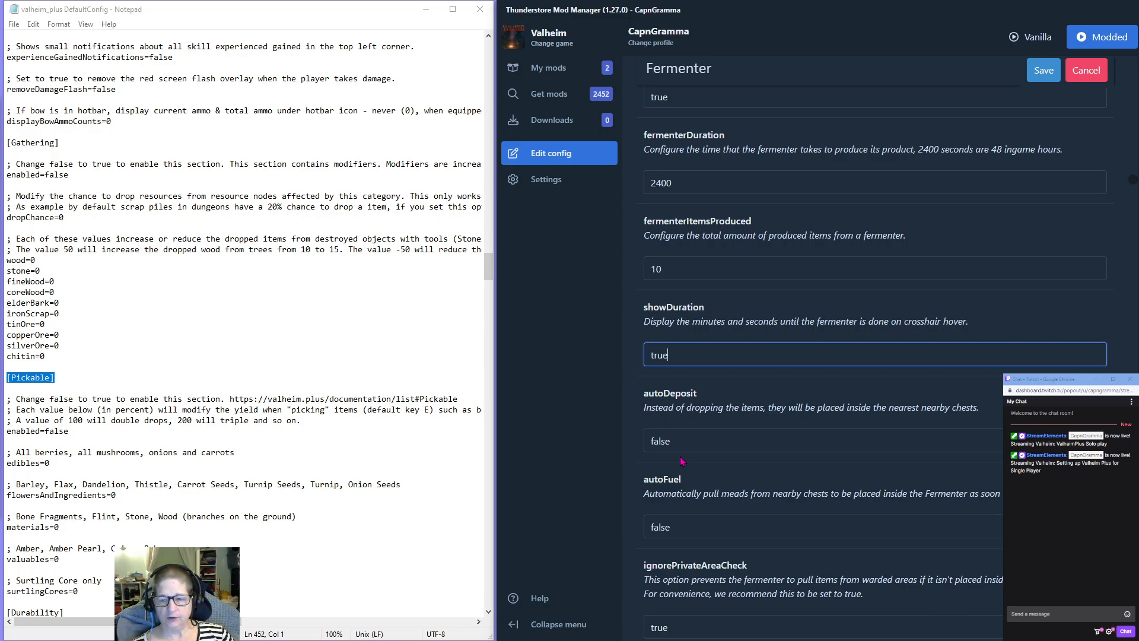
pyautogui.moveTo(676, 441); pyautogui.dragTo(619, 449)
pyautogui.write('true')
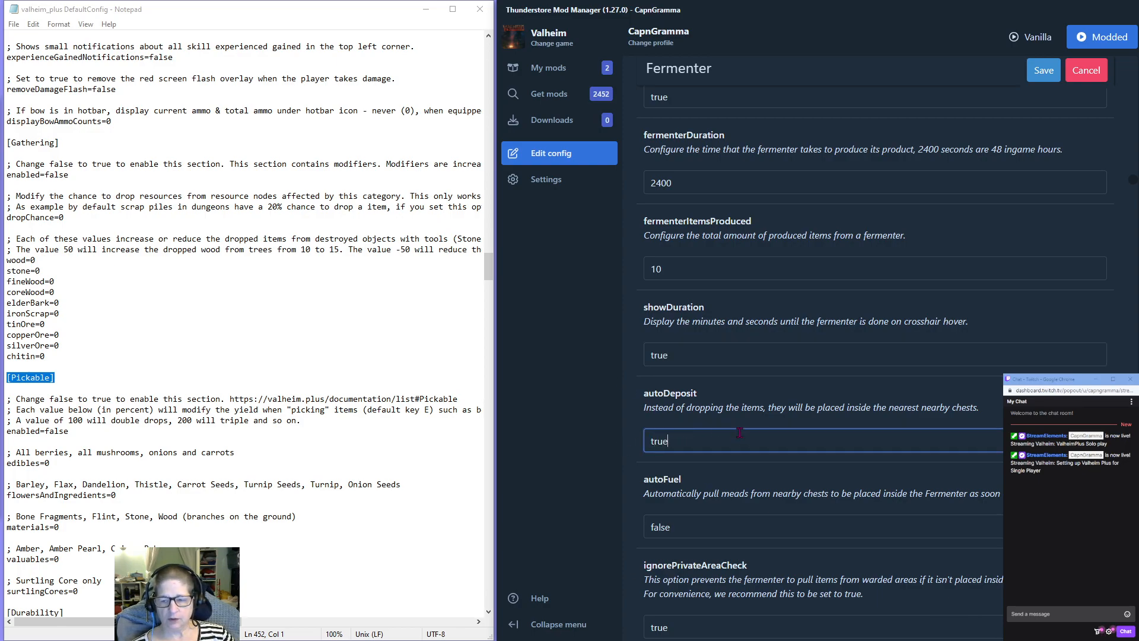
# Set autoFuel to true in the Fermenter section.
pyautogui.scroll(-2, 739, 432)
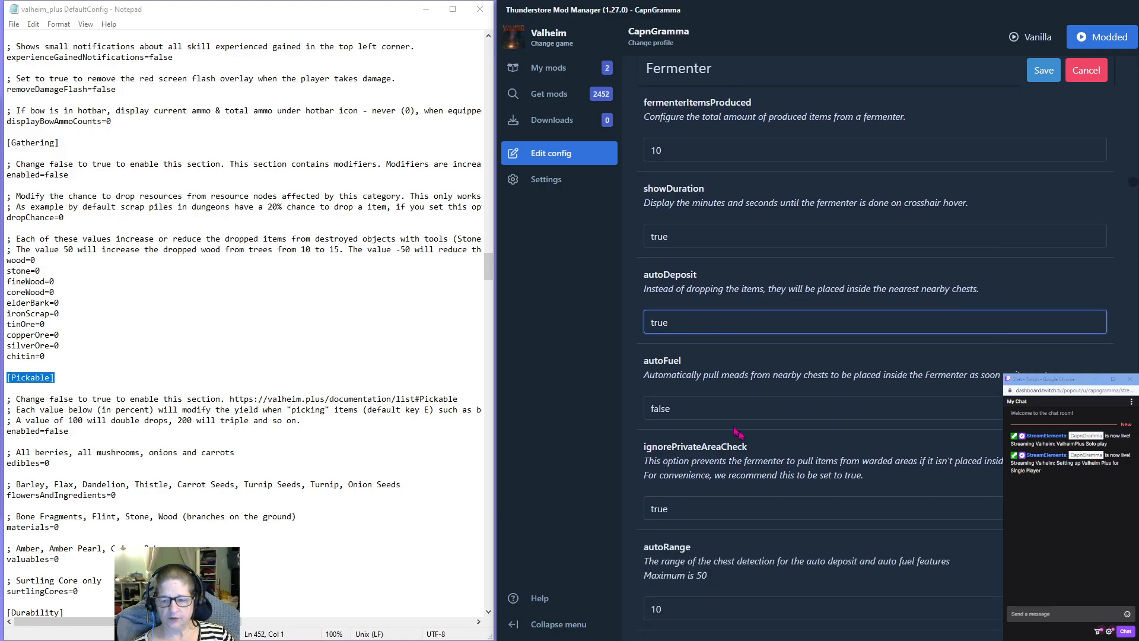
pyautogui.moveTo(682, 404); pyautogui.dragTo(612, 411)
pyautogui.write('true')
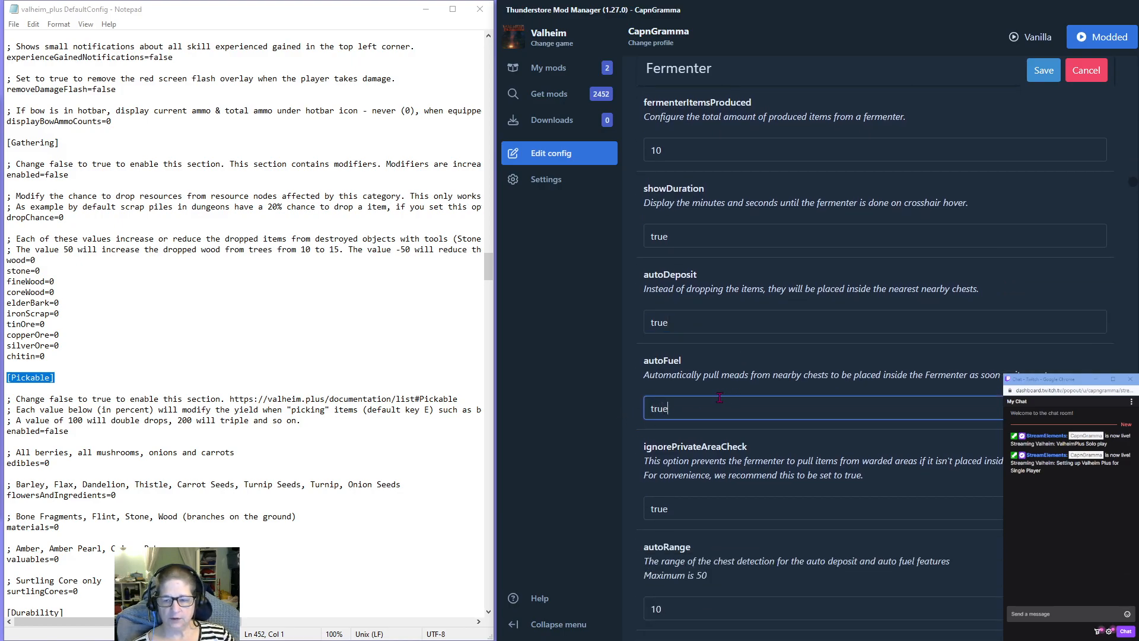
# Set autoRange to 2 in the Fermenter section.
pyautogui.scroll(-2, 719, 398)
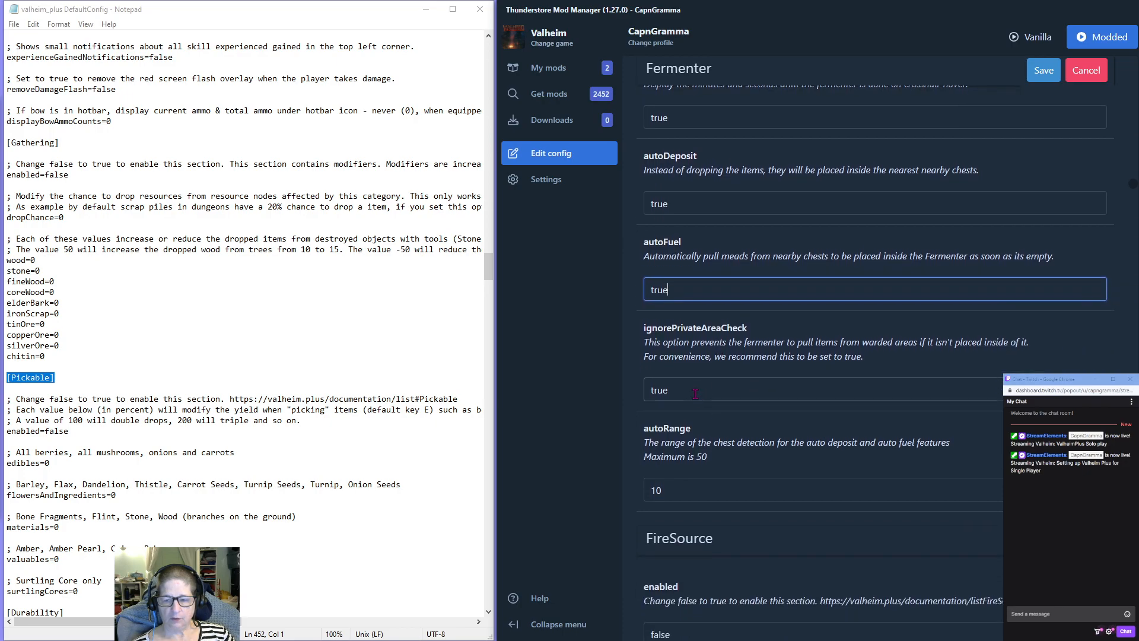
pyautogui.moveTo(673, 490); pyautogui.dragTo(643, 502)
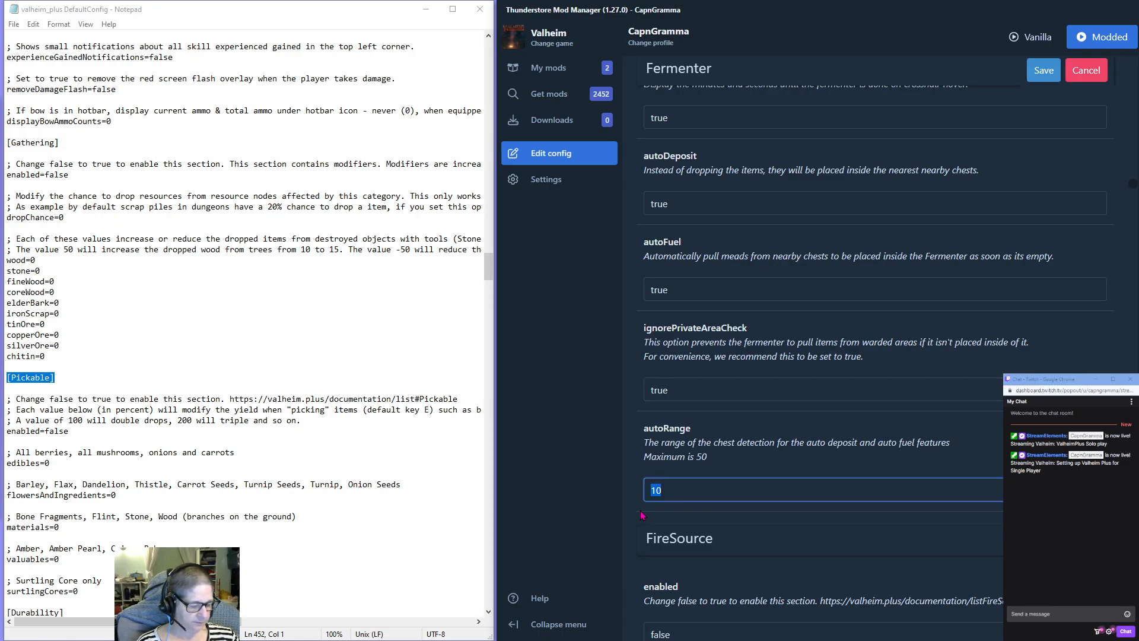
pyautogui.write('5')
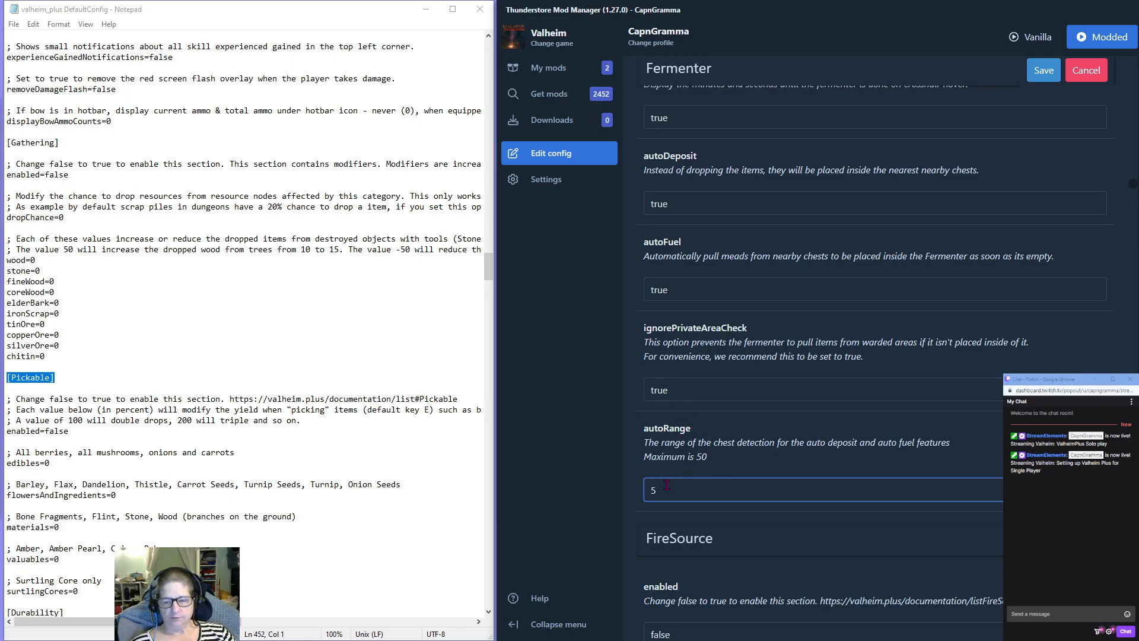
pyautogui.moveTo(663, 492); pyautogui.dragTo(622, 492)
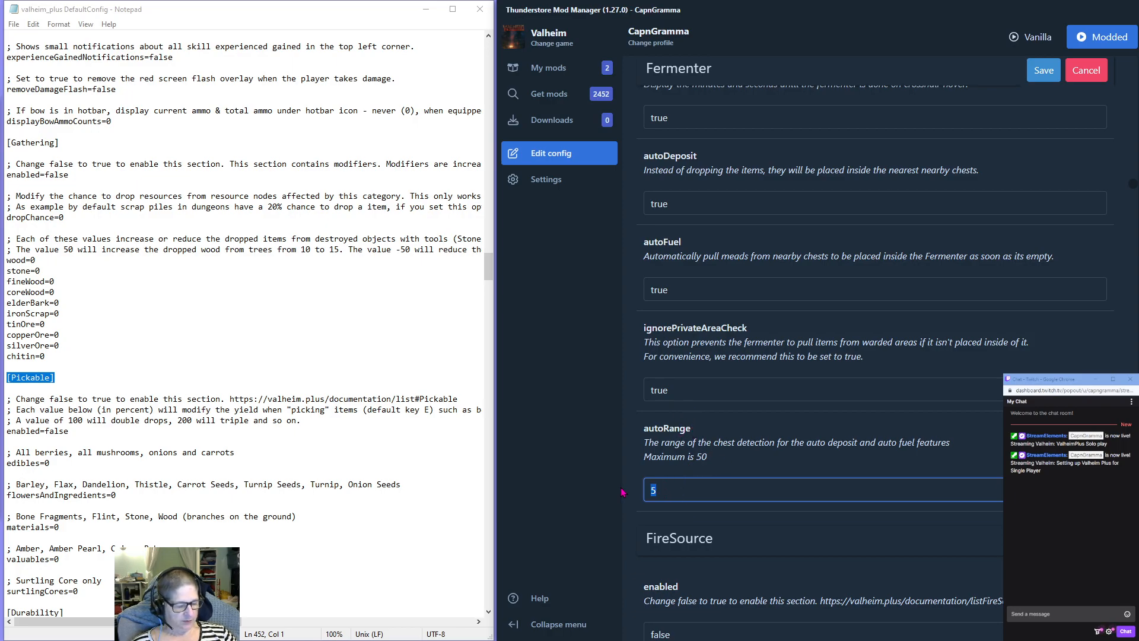
pyautogui.write('2')
pyautogui.click(737, 530)
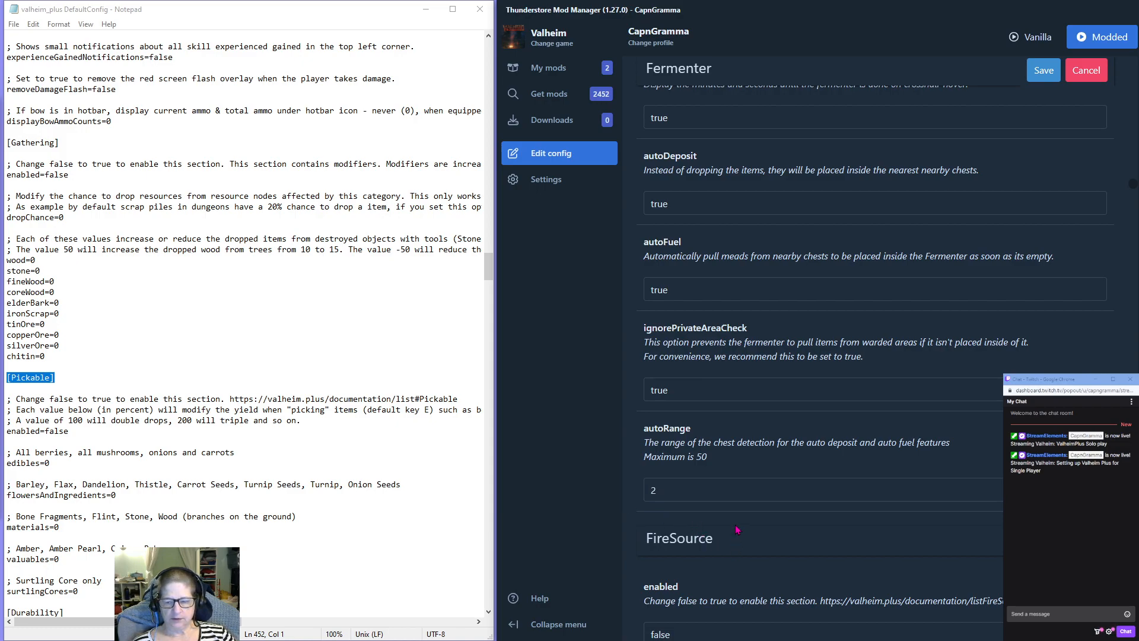
# Enable the FireSource section by setting enabled to true.
pyautogui.scroll(-1, 730, 504)
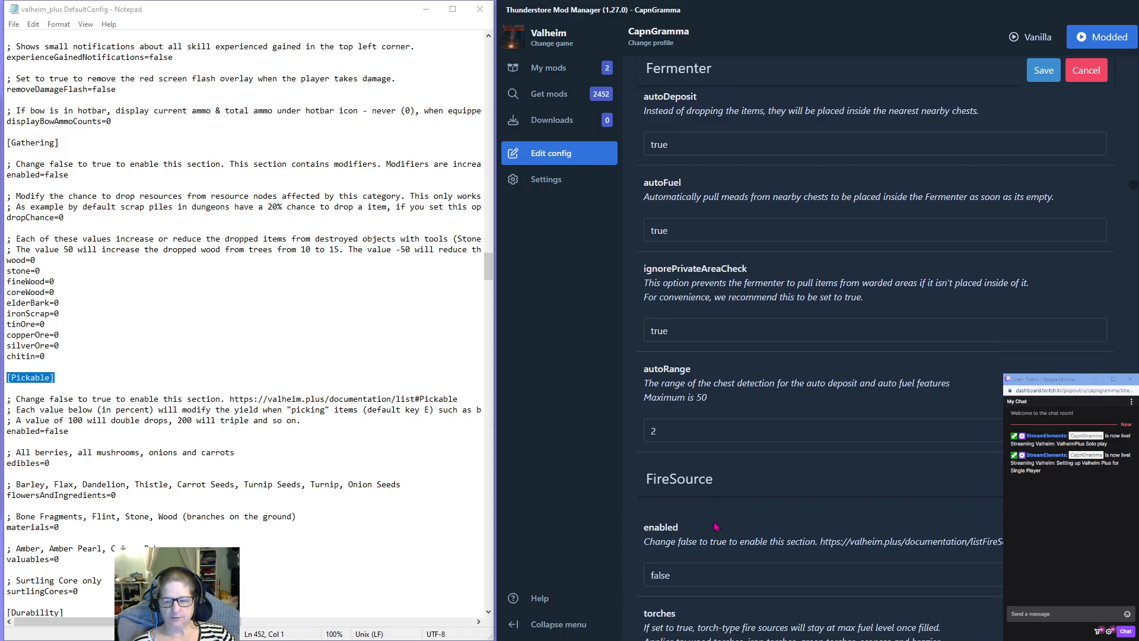
pyautogui.scroll(-3, 714, 527)
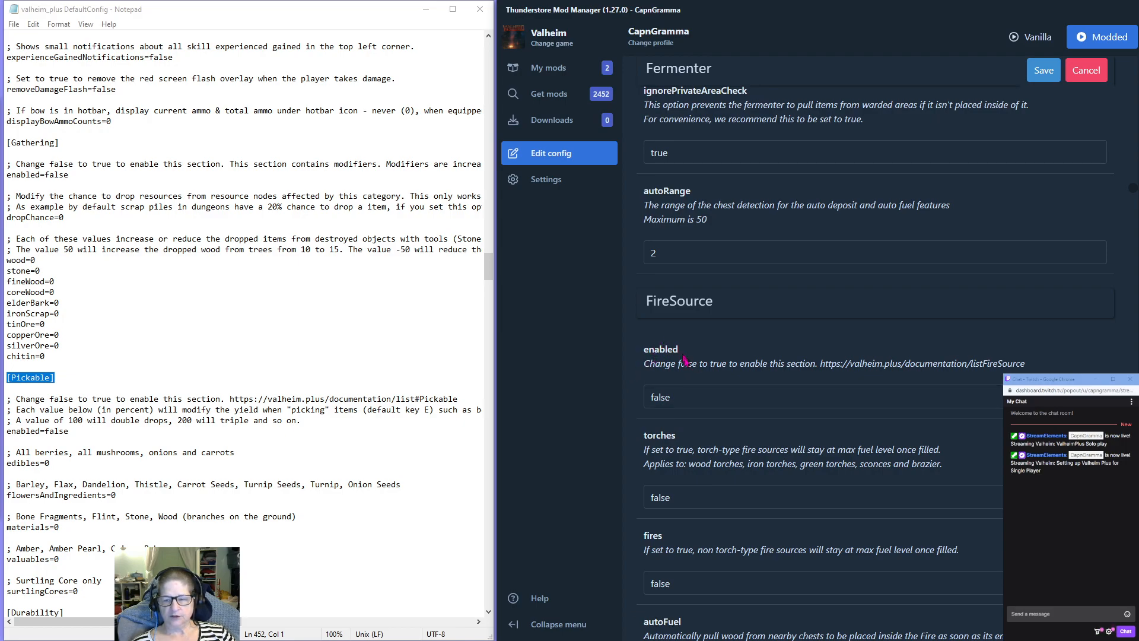
pyautogui.doubleClick(659, 397)
pyautogui.write('true')
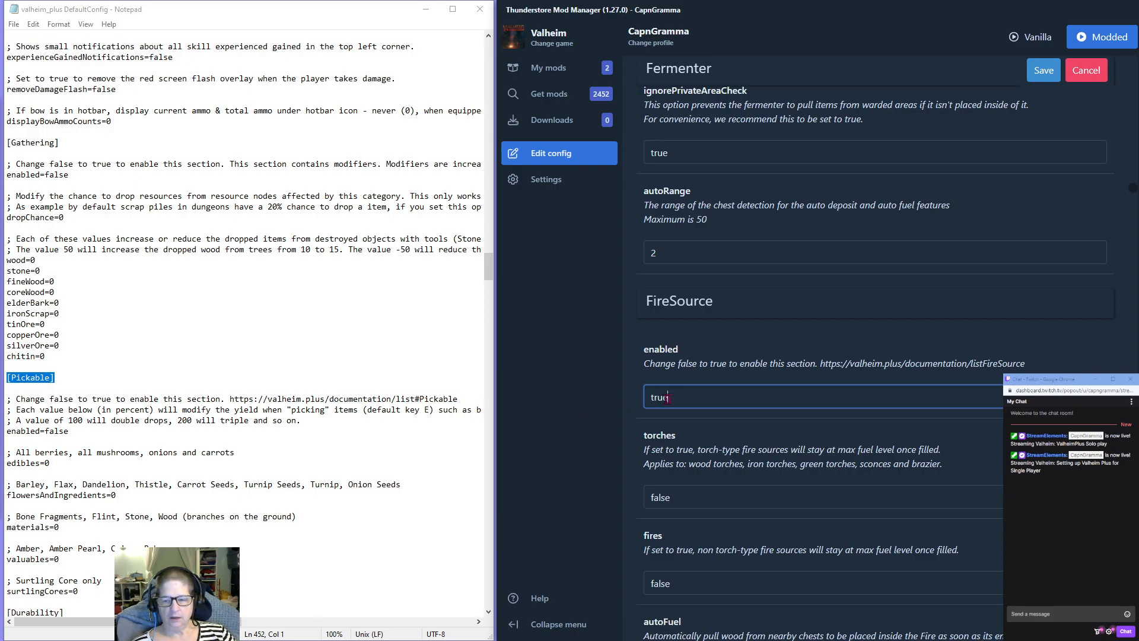
# Set torches to true in the FireSource section so torch-type fire sources stay at max fuel.
pyautogui.scroll(-2, 602, 397)
pyautogui.press('Tab')
pyautogui.write('t')
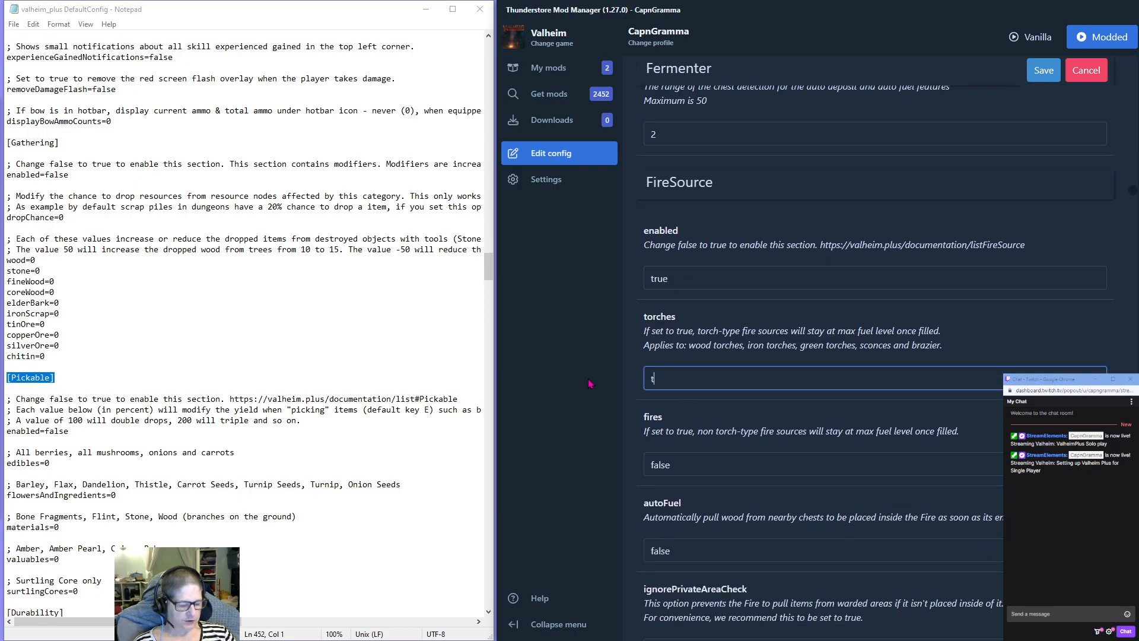
pyautogui.write('ryur')
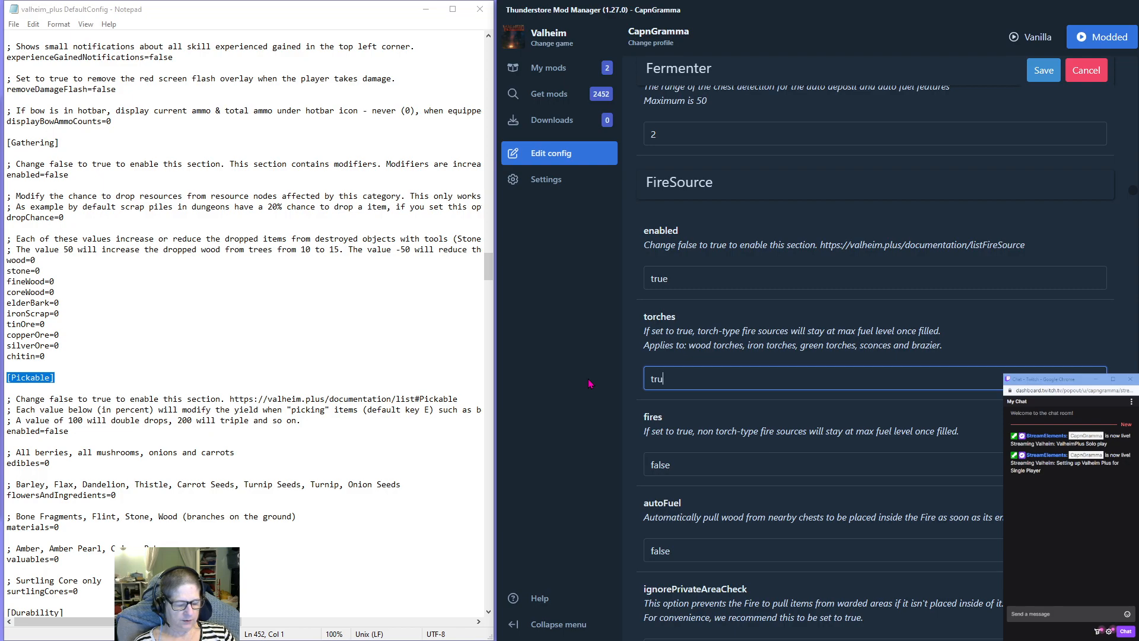
pyautogui.press('BackSpace')
pyautogui.write('e')
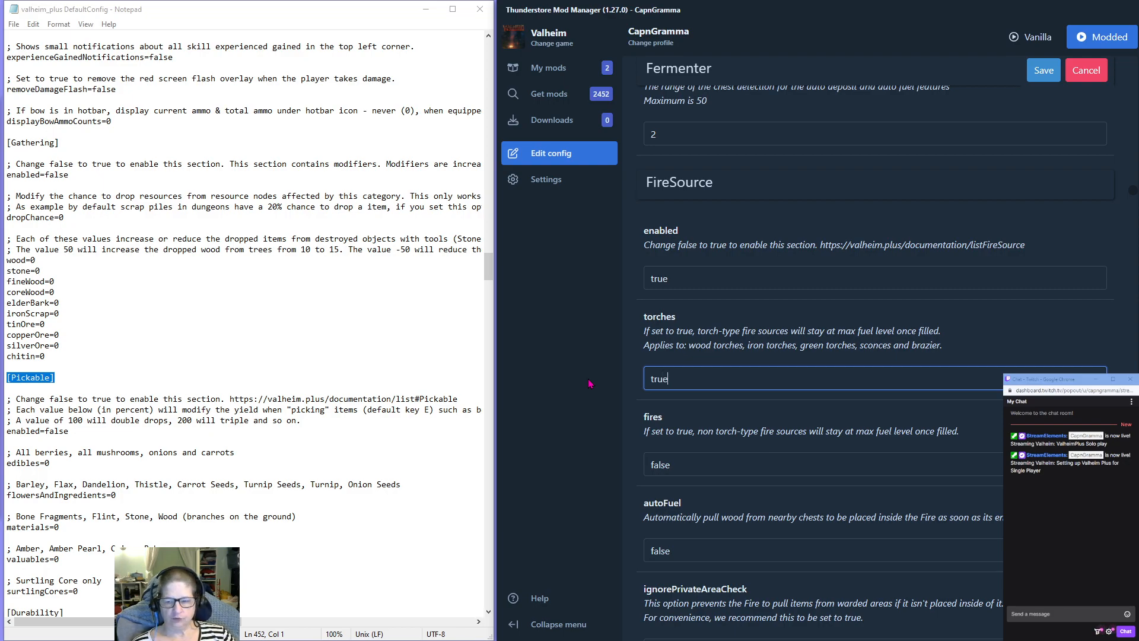
# Set fires to true in the FireSource section so non-torch fire sources stay at max fuel.
pyautogui.scroll(-2, 684, 347)
pyautogui.click(684, 347)
pyautogui.moveTo(684, 347); pyautogui.dragTo(551, 344)
pyautogui.write('true')
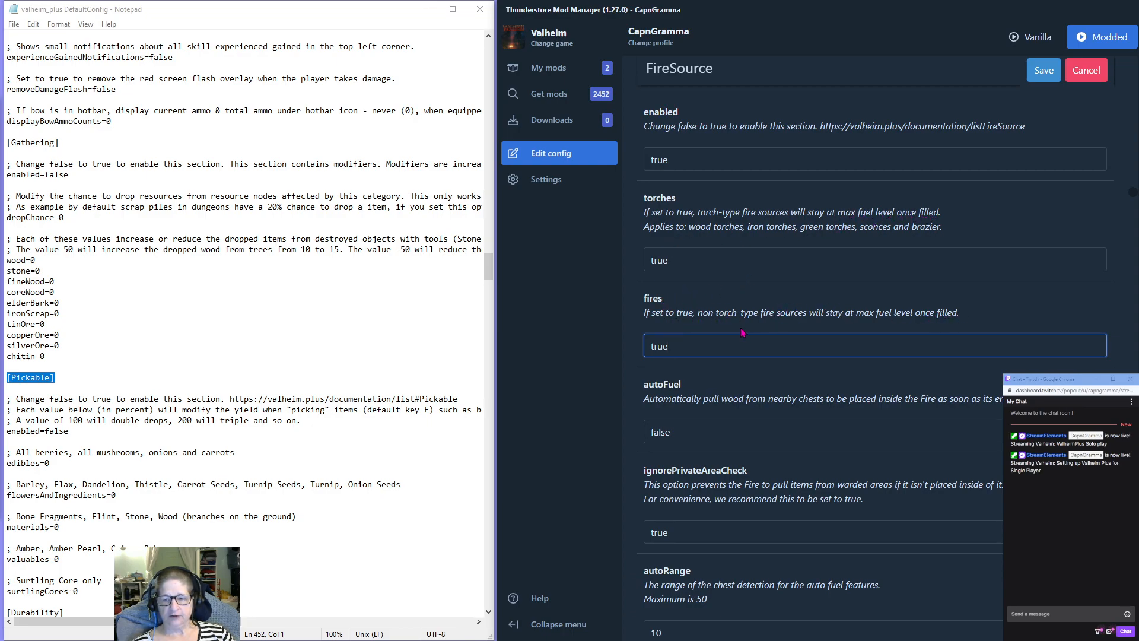
pyautogui.scroll(-2, 745, 343)
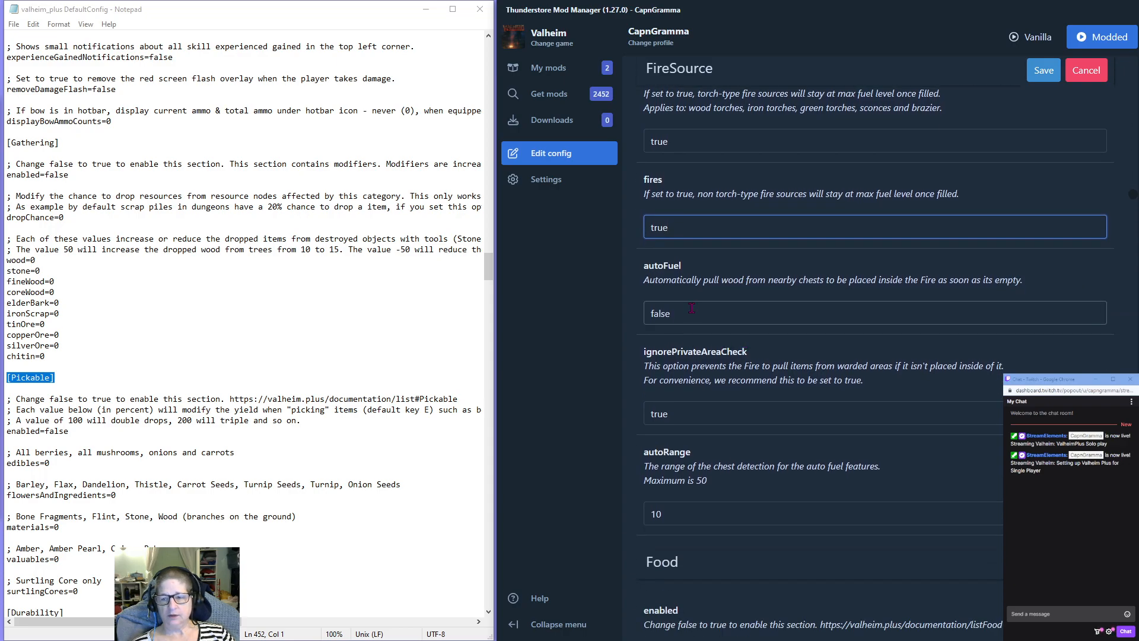
pyautogui.doubleClick(690, 312)
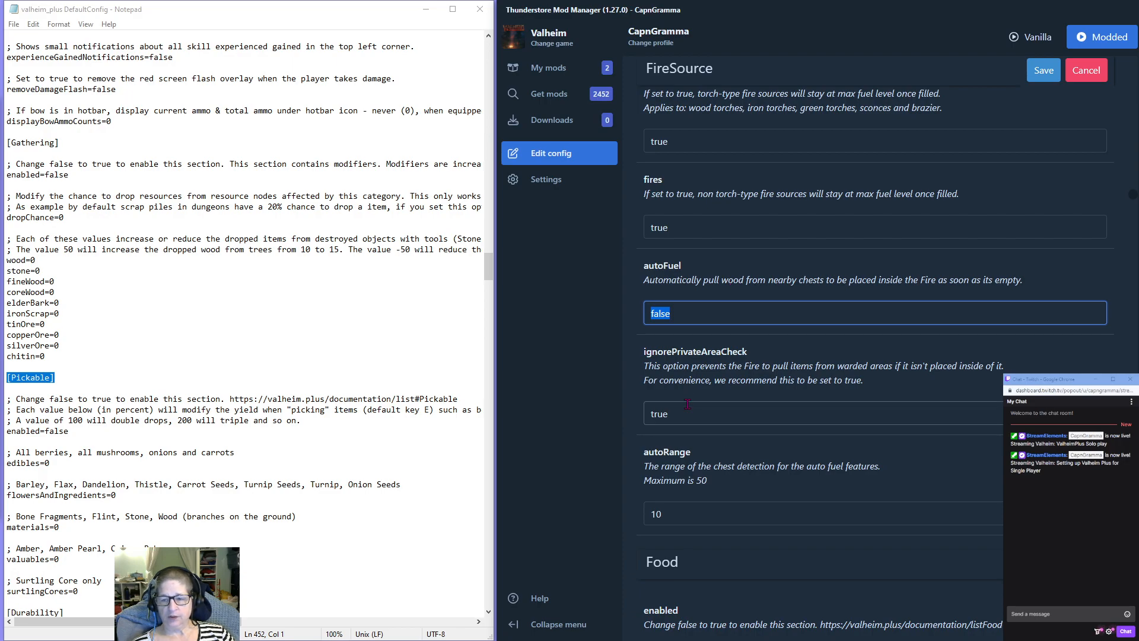
# Enable the Smelter section by setting enabled to true, leaving the Food section as it is.
pyautogui.scroll(-6, 760, 386)
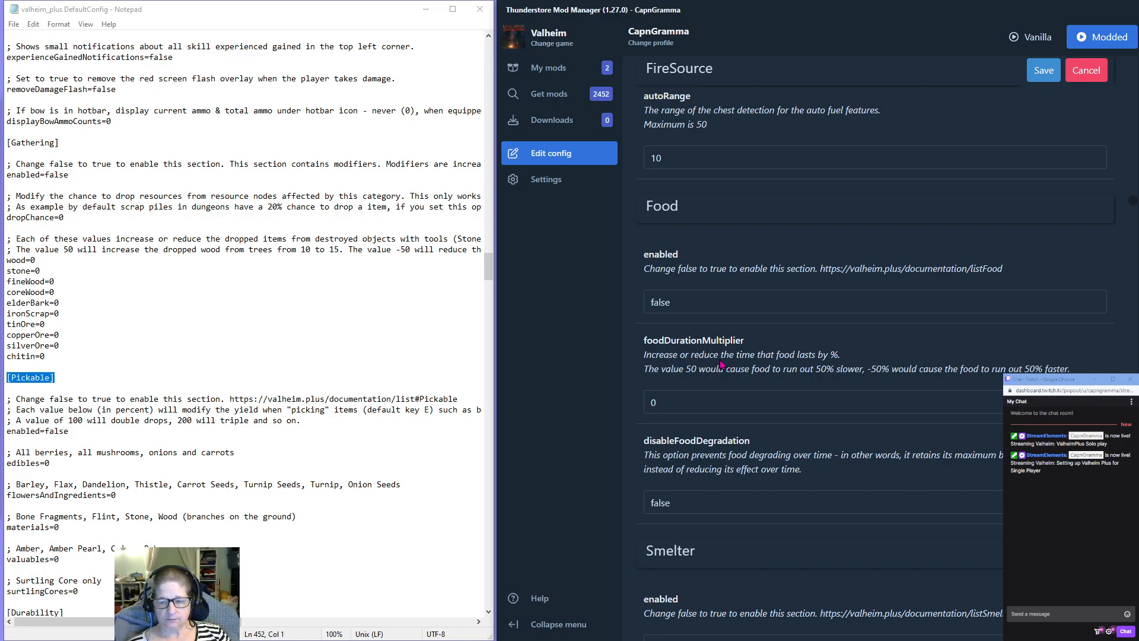
pyautogui.scroll(-4, 721, 364)
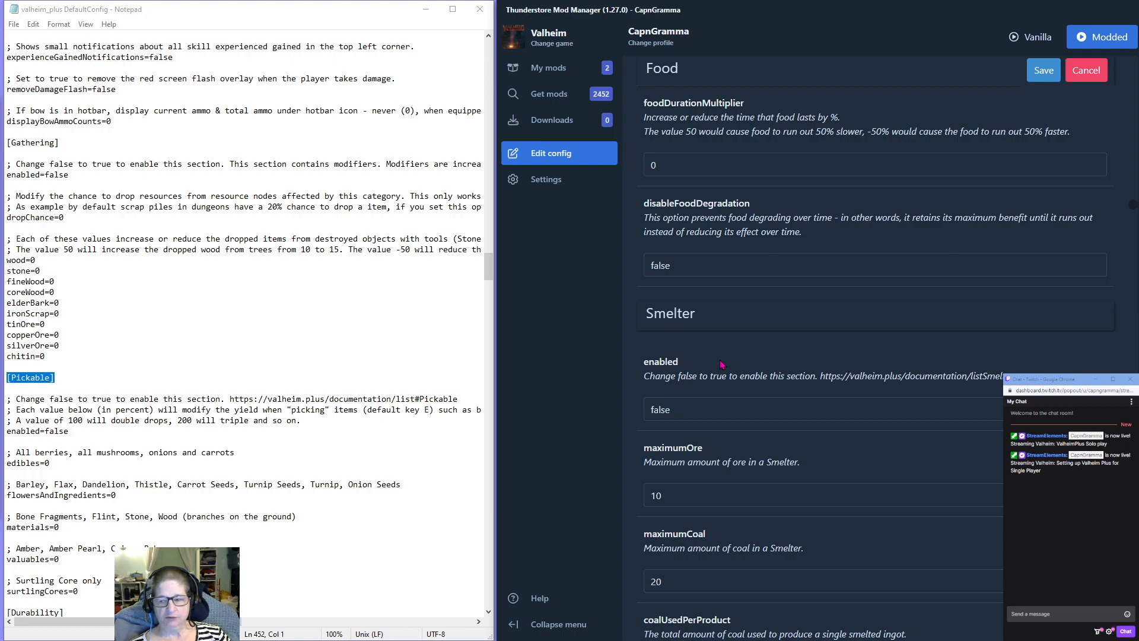
pyautogui.scroll(-2, 716, 322)
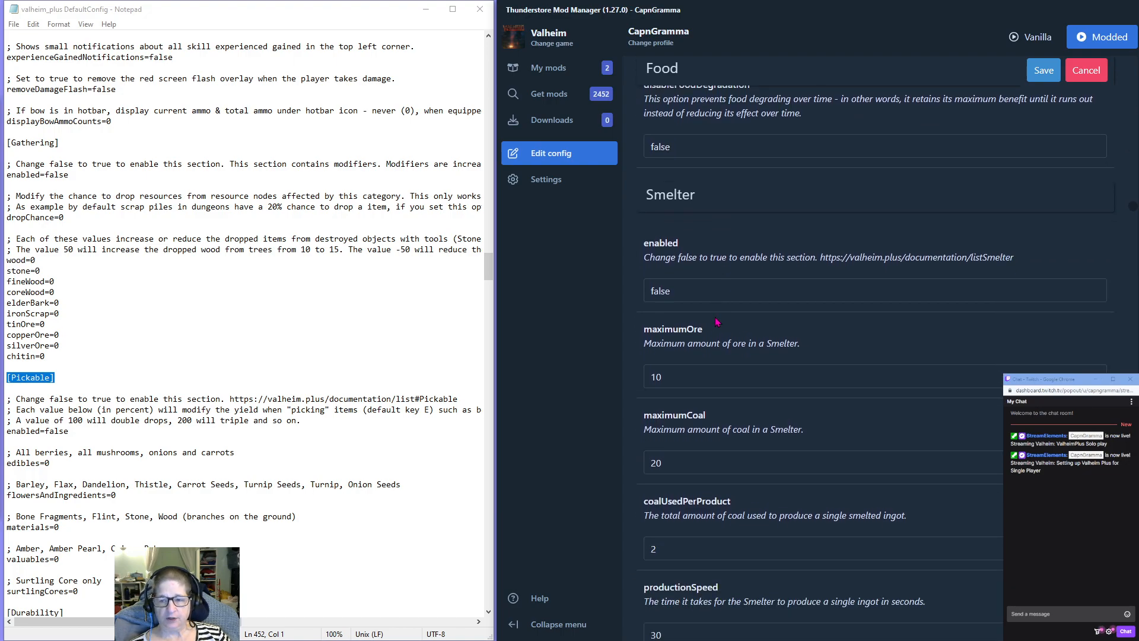
pyautogui.doubleClick(660, 290)
pyautogui.write('true')
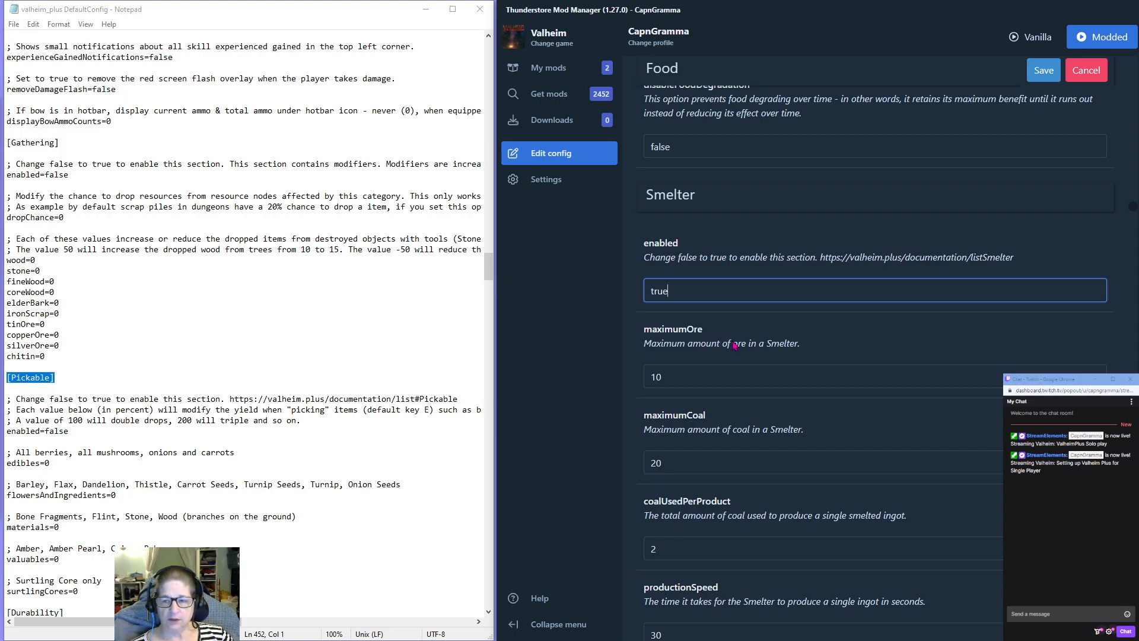
# Set coalUsedPerProduct to 1 in the Smelter section.
pyautogui.scroll(-1, 734, 345)
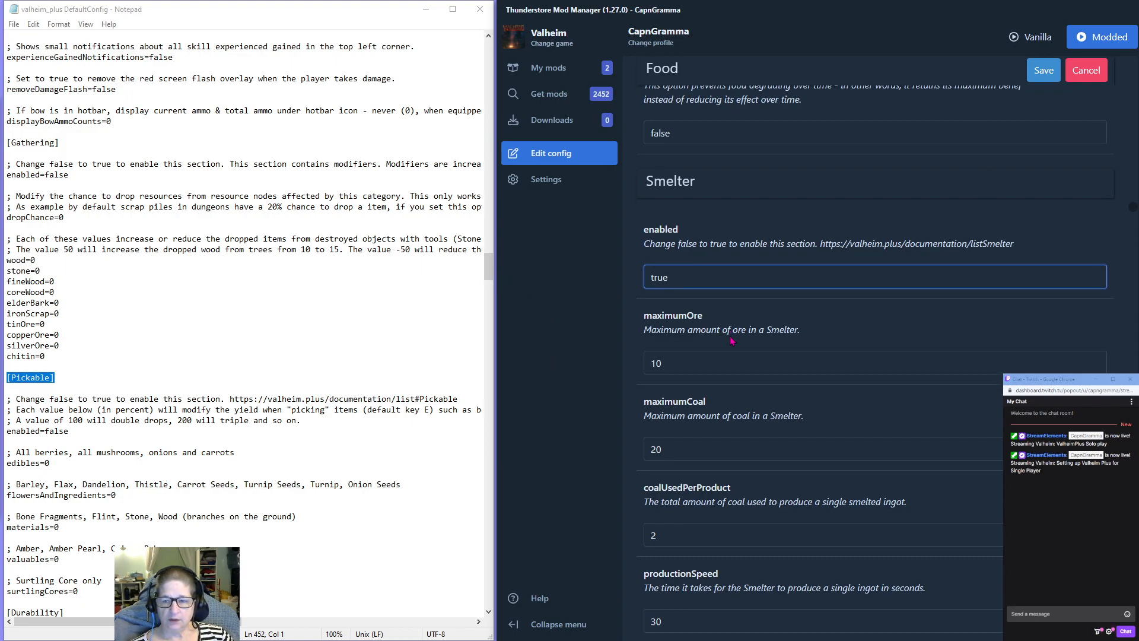
pyautogui.press('Tab')
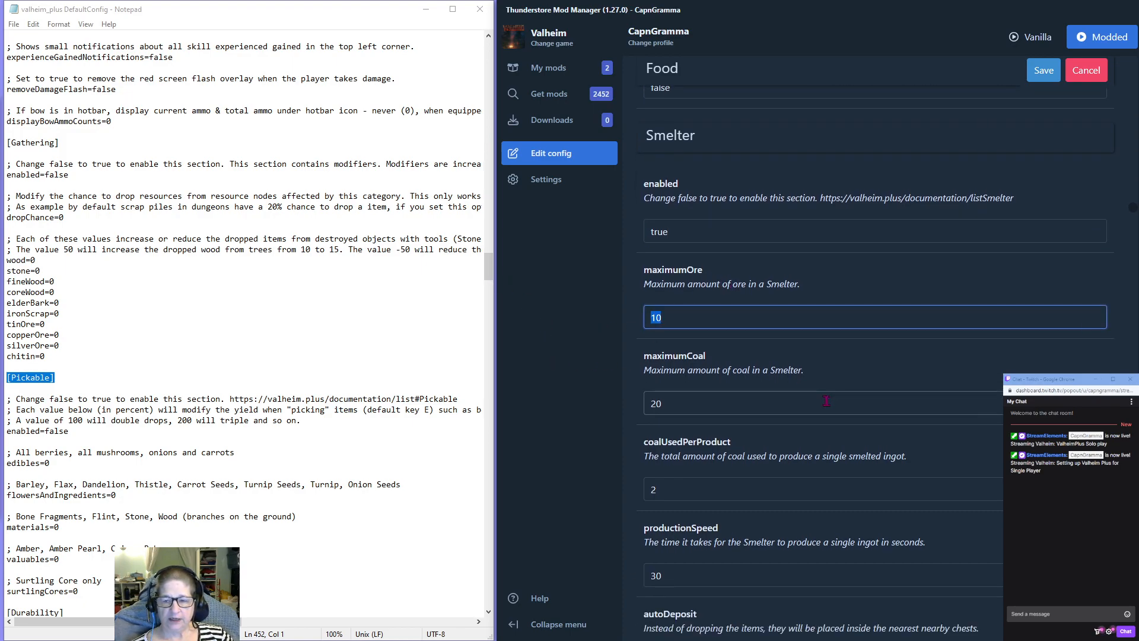
pyautogui.click(841, 363)
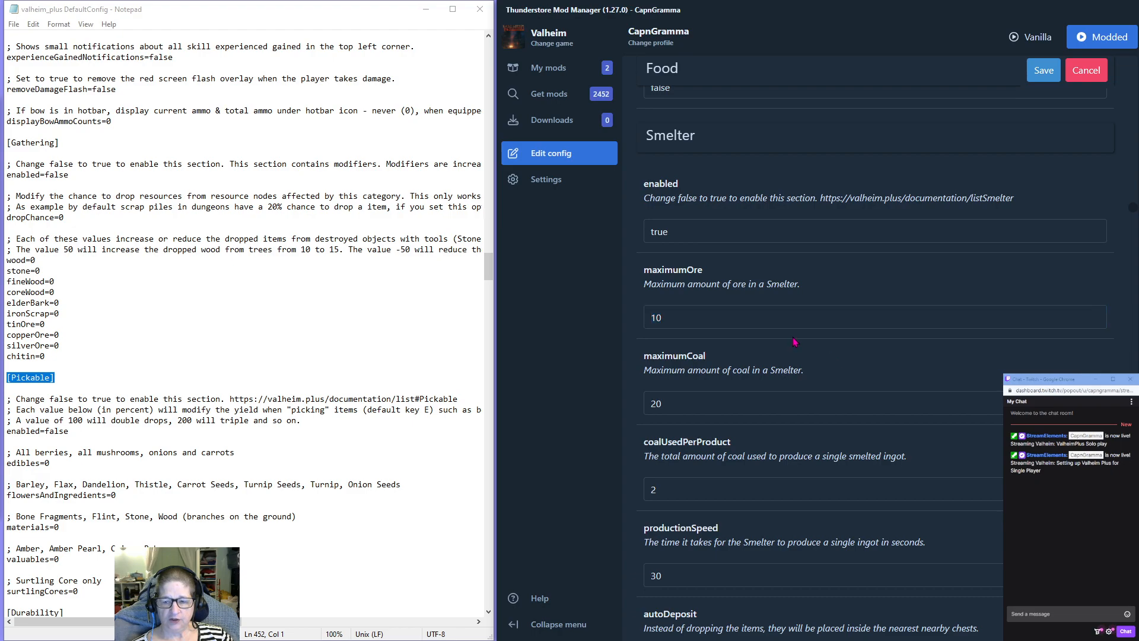
pyautogui.scroll(-2, 797, 346)
pyautogui.doubleClick(682, 365)
pyautogui.write('1')
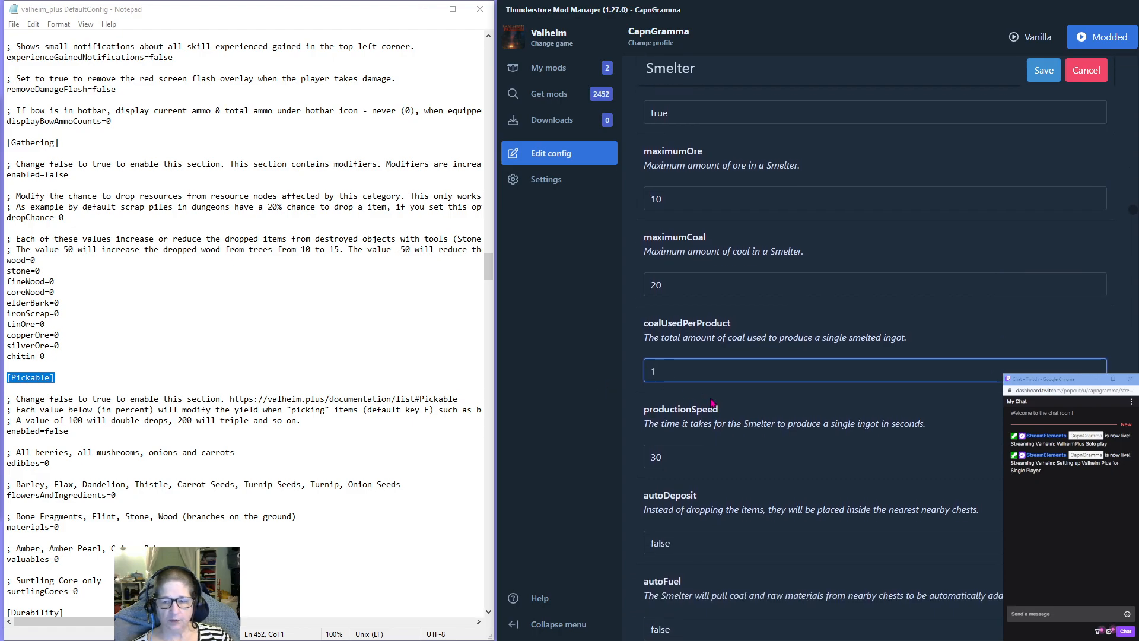
# Set both autoDeposit and autoFuel to true in the Smelter section.
pyautogui.click(679, 458)
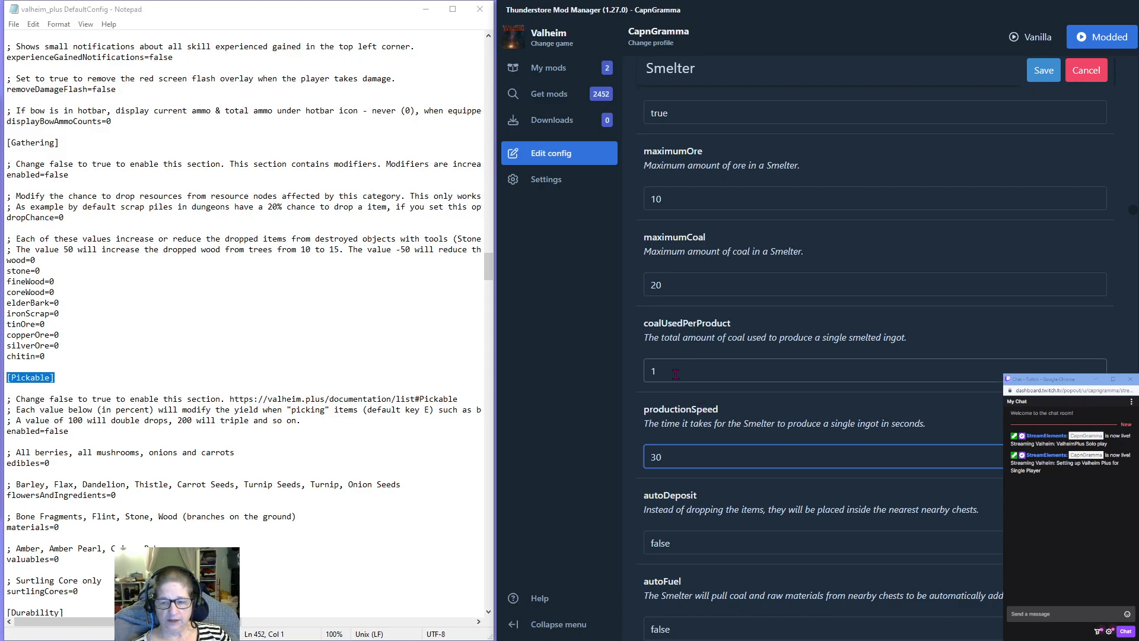
pyautogui.press('Tab')
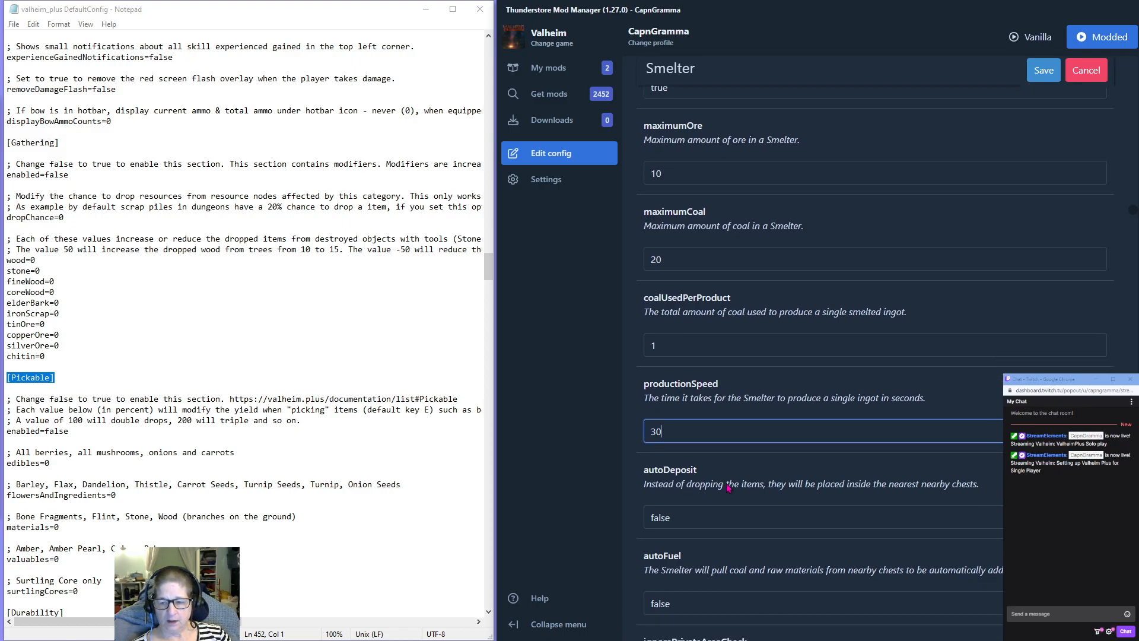
pyautogui.write('true')
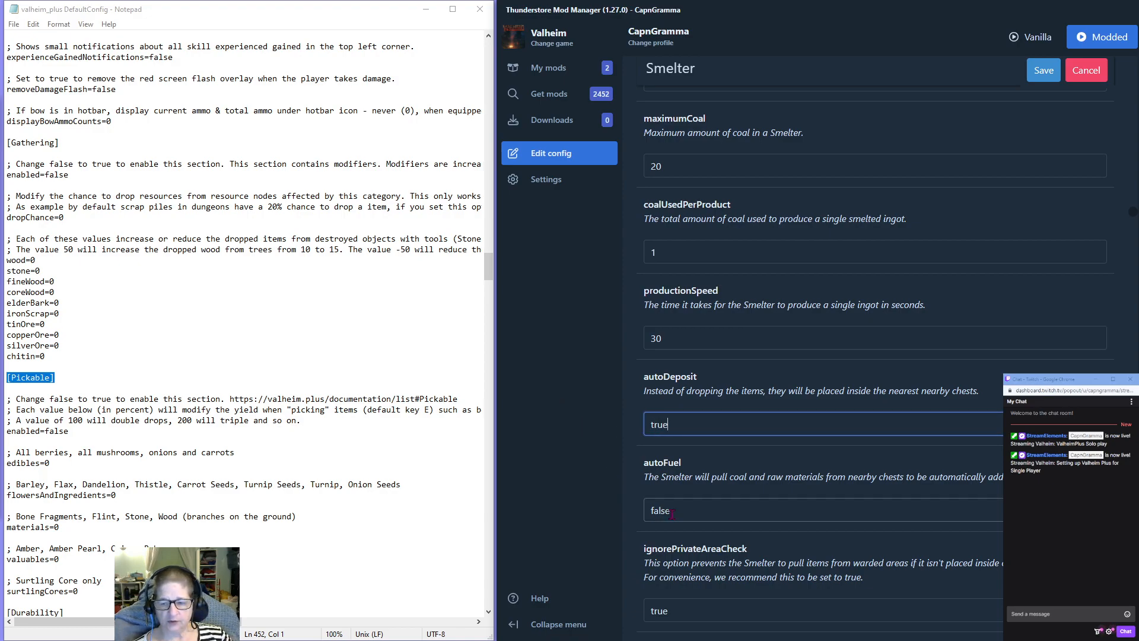
pyautogui.doubleClick(679, 514)
pyautogui.write('true')
# Set autoRange to 5 in the Smelter section.
pyautogui.scroll(-1, 768, 511)
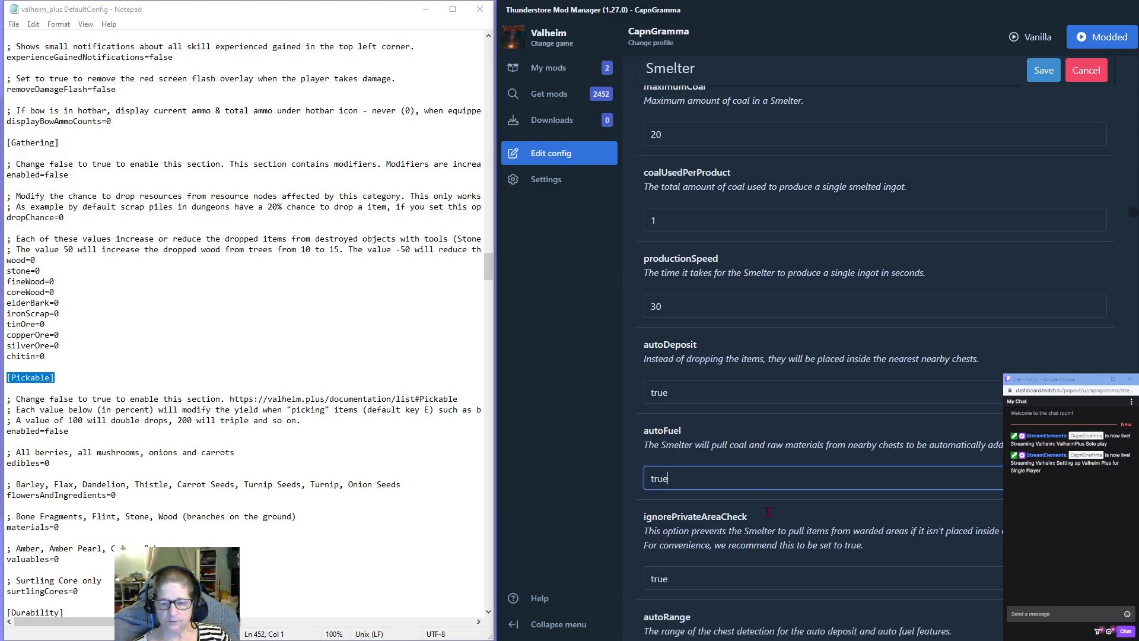
pyautogui.scroll(-3, 768, 512)
pyautogui.doubleClick(663, 530)
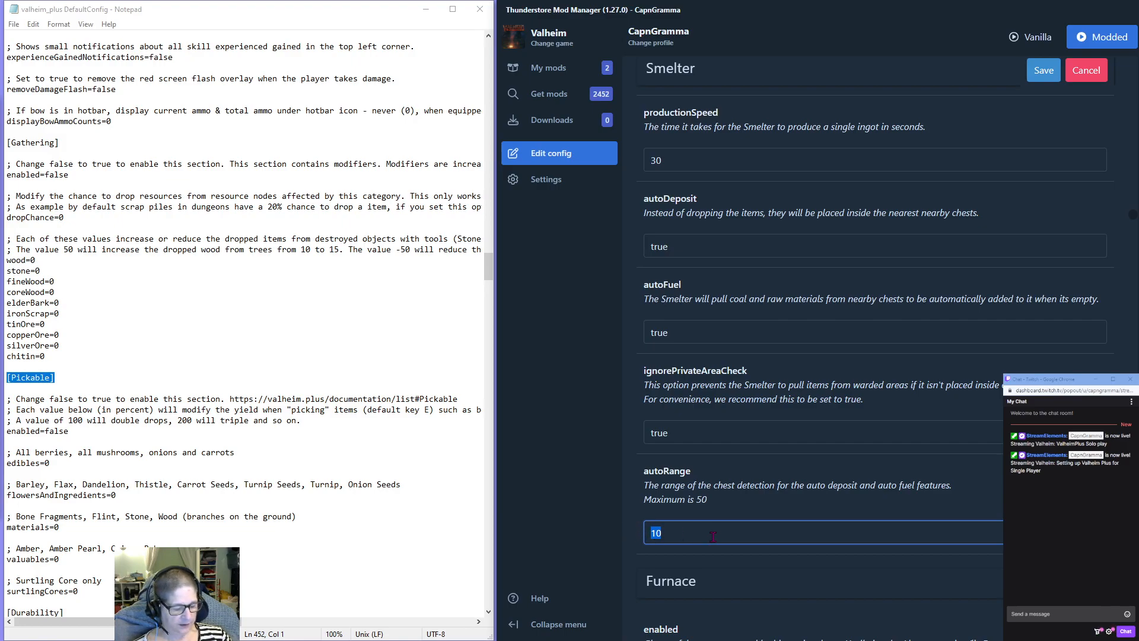
pyautogui.write('5')
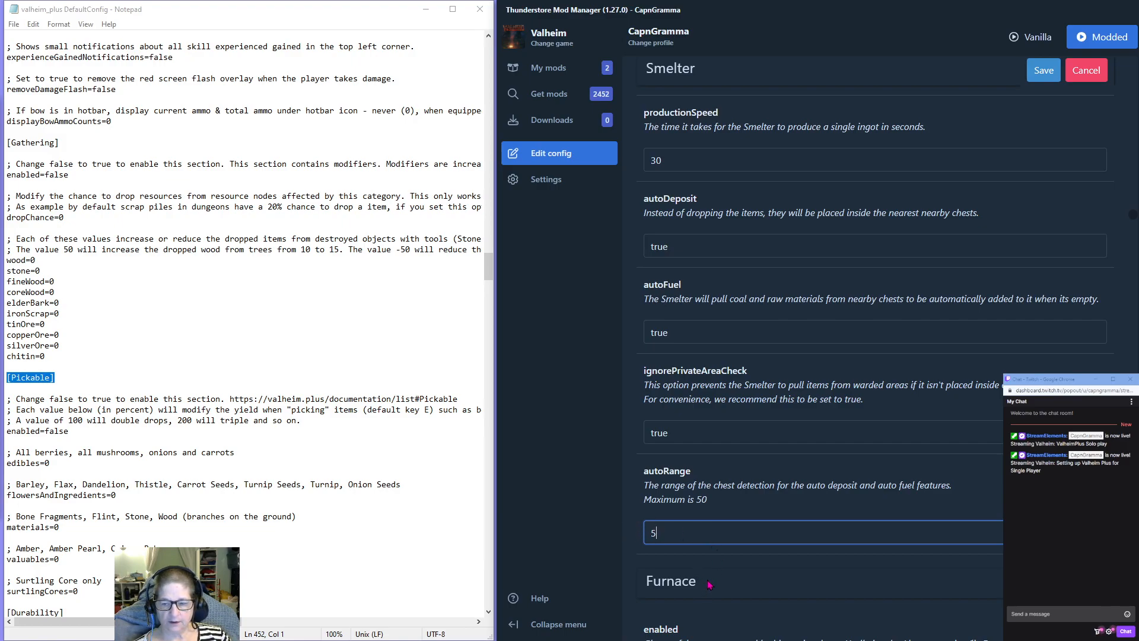
pyautogui.click(692, 431)
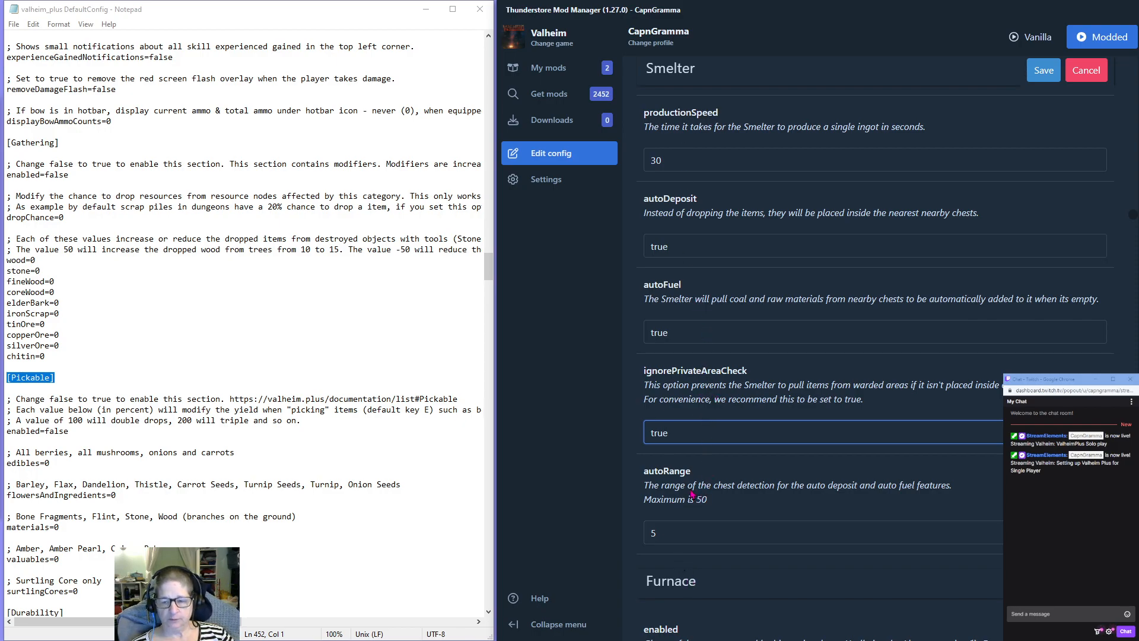
# Enable the Furnace section by setting enabled to true.
pyautogui.scroll(-3, 693, 493)
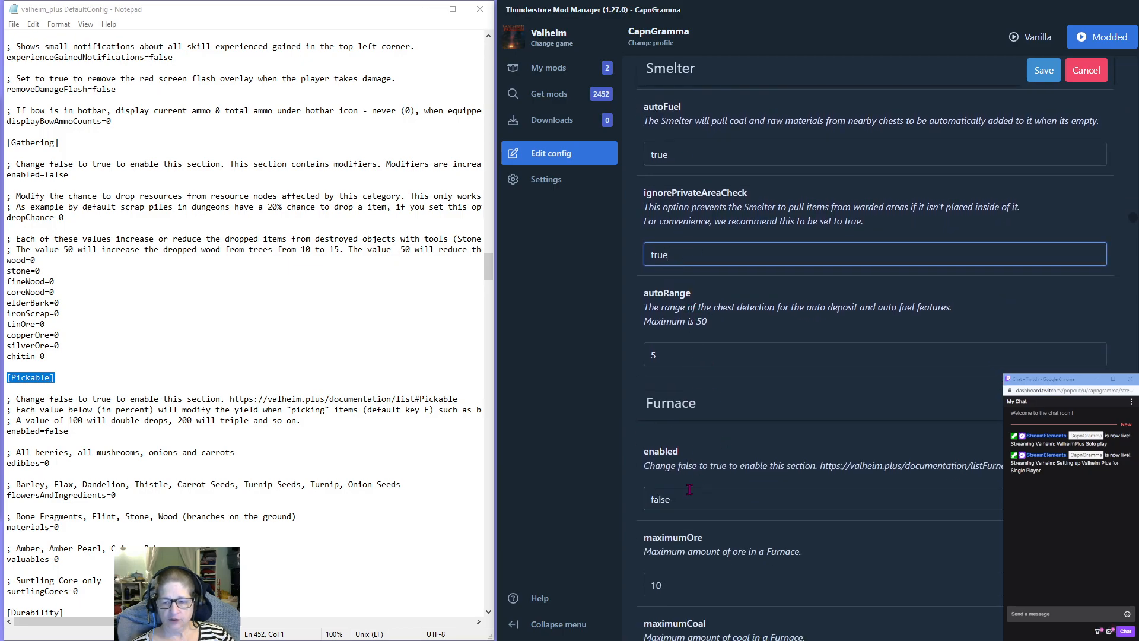
pyautogui.scroll(-3, 688, 285)
pyautogui.doubleClick(683, 312)
pyautogui.write('true')
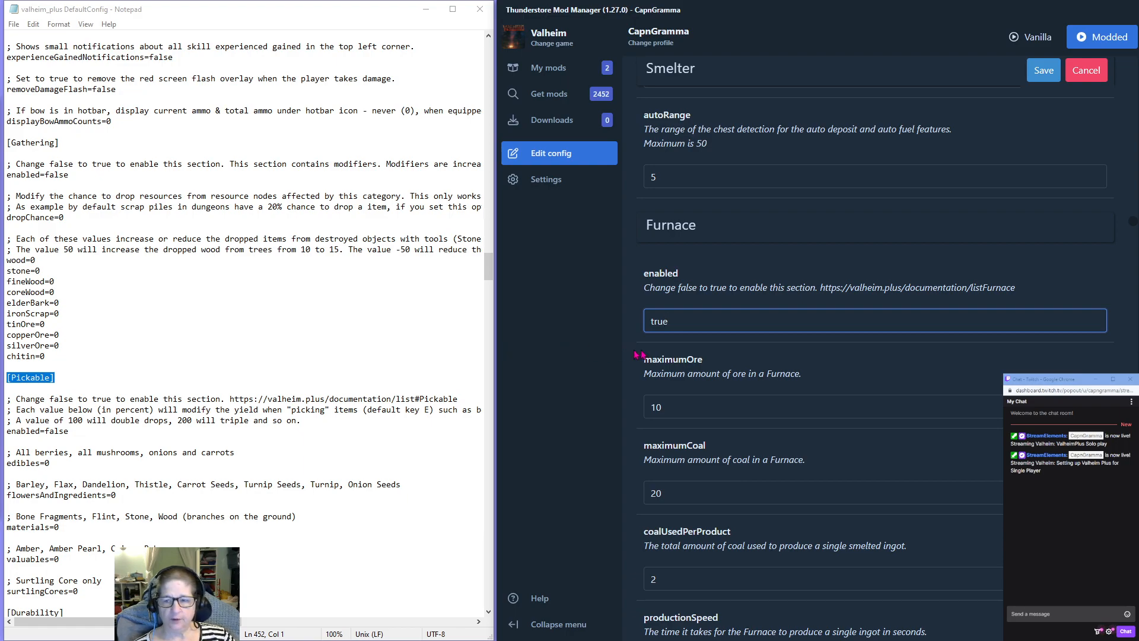
pyautogui.click(848, 367)
# Set both autoDeposit and autoFuel to true in the Furnace section.
pyautogui.scroll(-2, 771, 373)
pyautogui.scroll(-4, 767, 384)
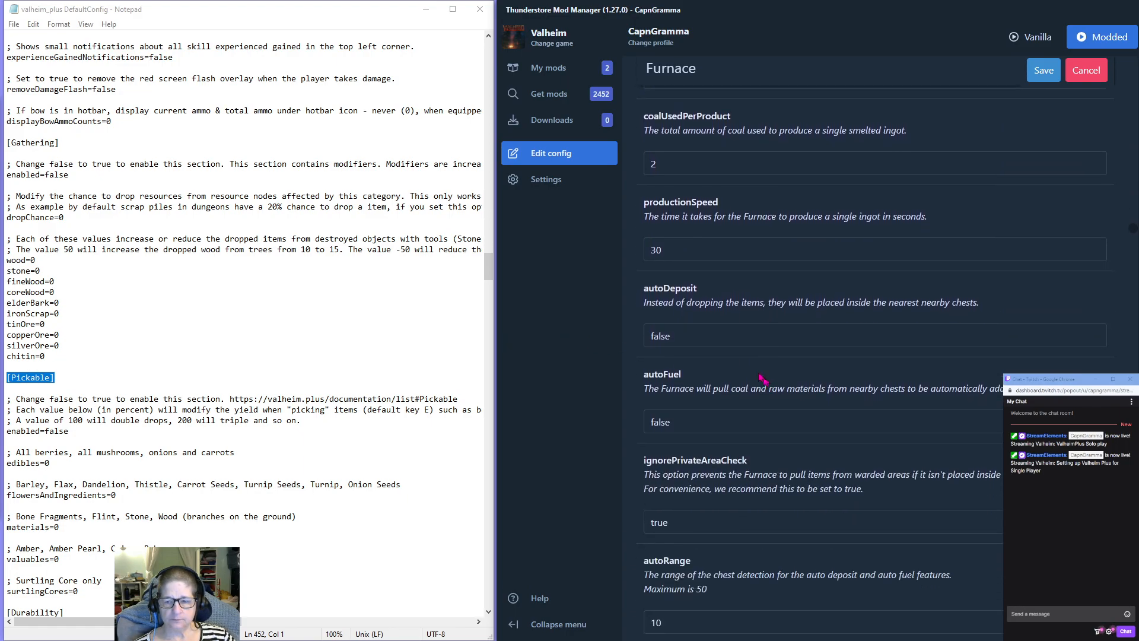
pyautogui.doubleClick(659, 336)
pyautogui.write('true')
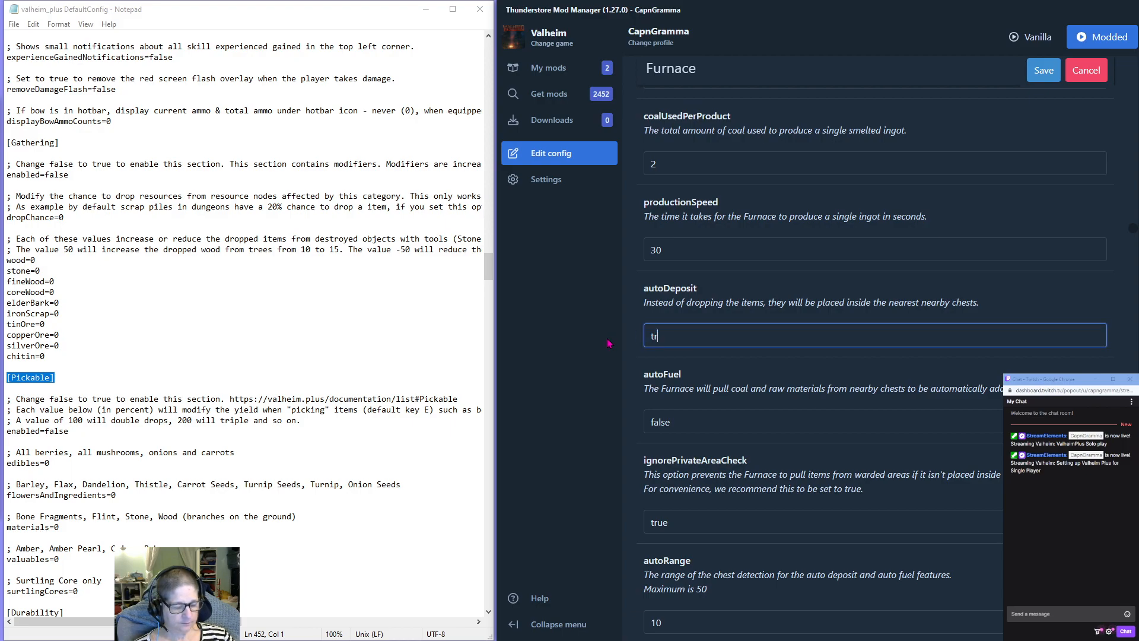
pyautogui.doubleClick(660, 421)
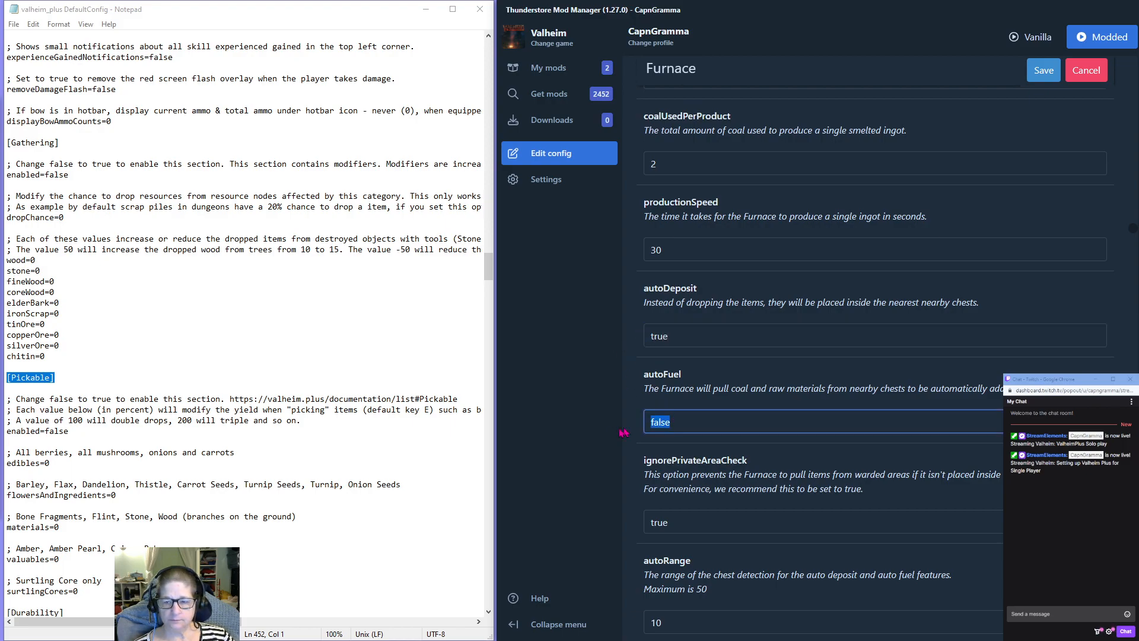
pyautogui.write('t')
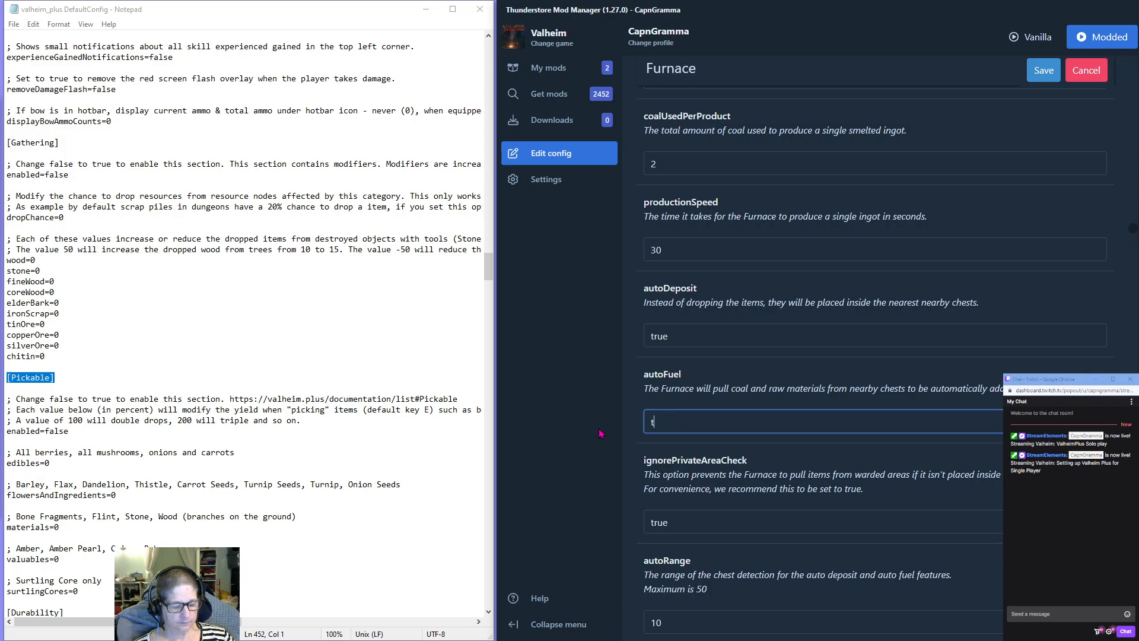
pyautogui.write('rue')
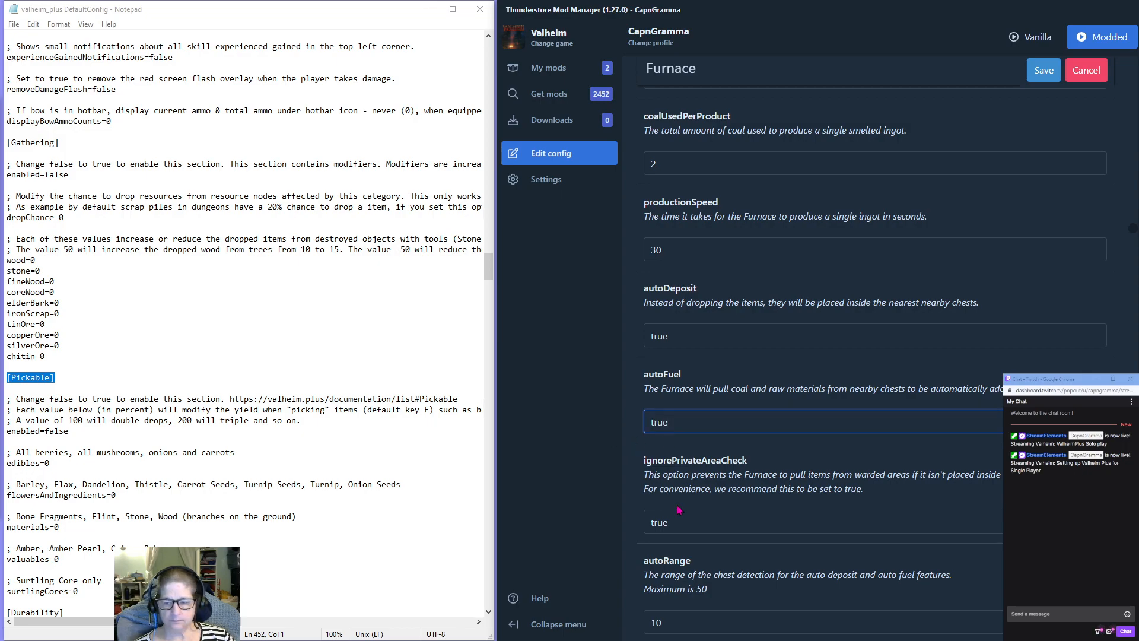
# Set autoRange to 5 in the Furnace section.
pyautogui.scroll(-3, 692, 477)
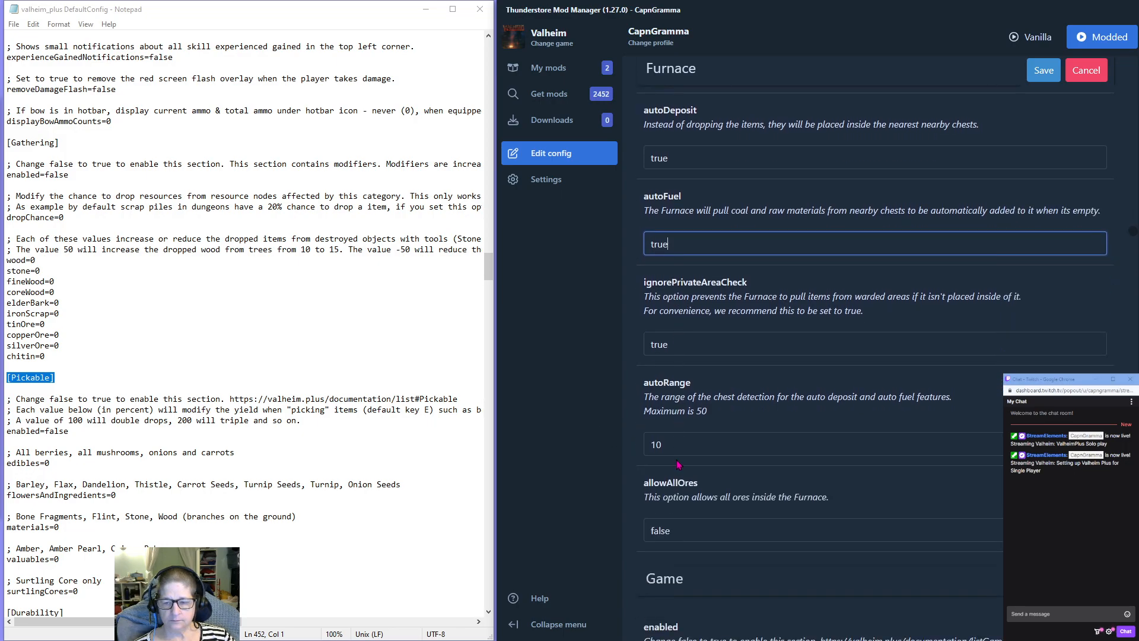
pyautogui.doubleClick(655, 444)
pyautogui.write('5')
pyautogui.scroll(-3, 700, 391)
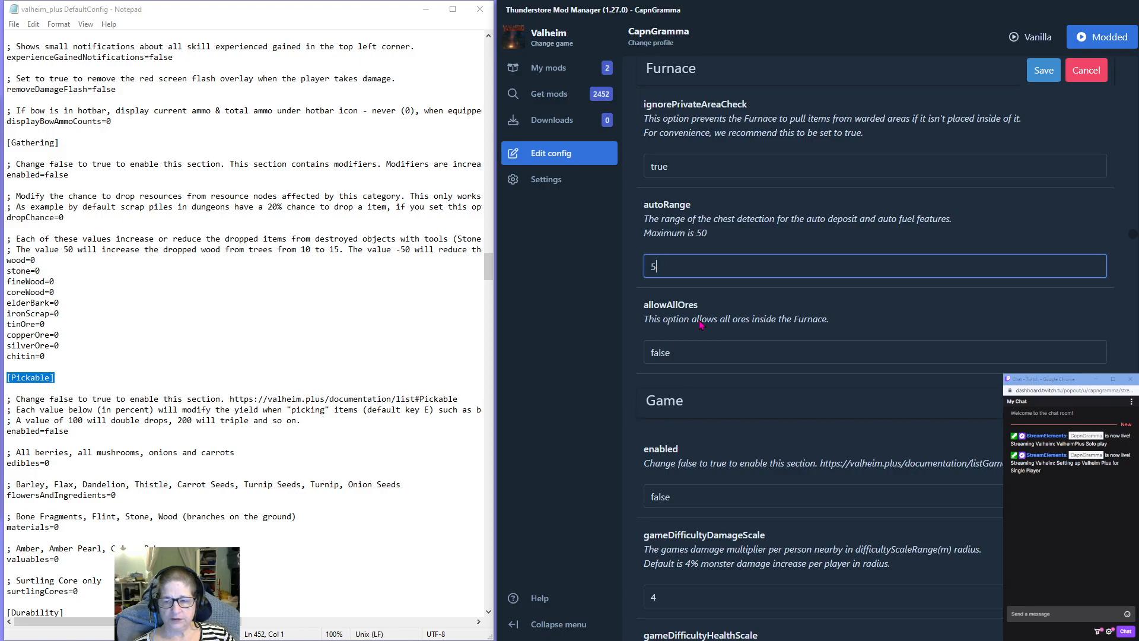
pyautogui.click(682, 352)
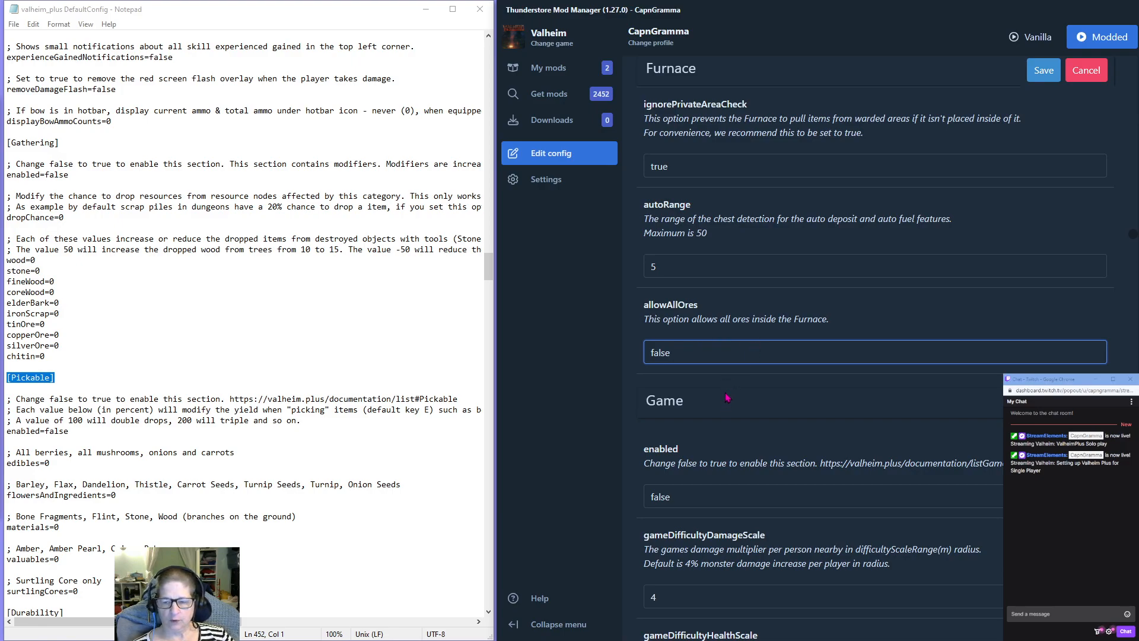
# Enable the Game section by setting enabled to true.
pyautogui.scroll(-4, 727, 397)
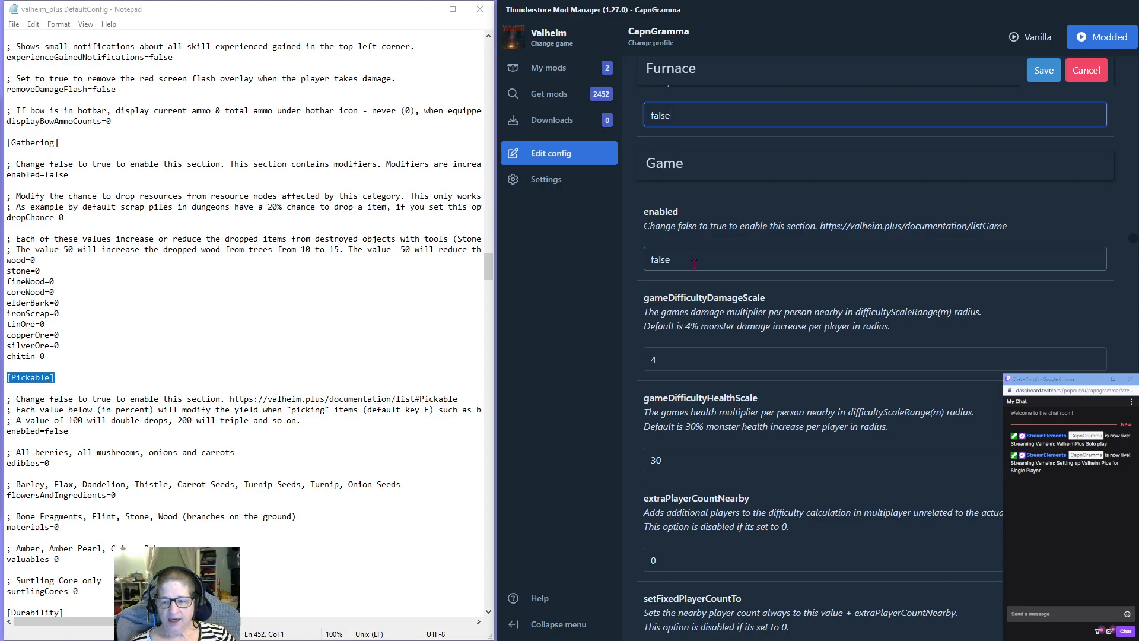
pyautogui.doubleClick(669, 265)
pyautogui.write('true')
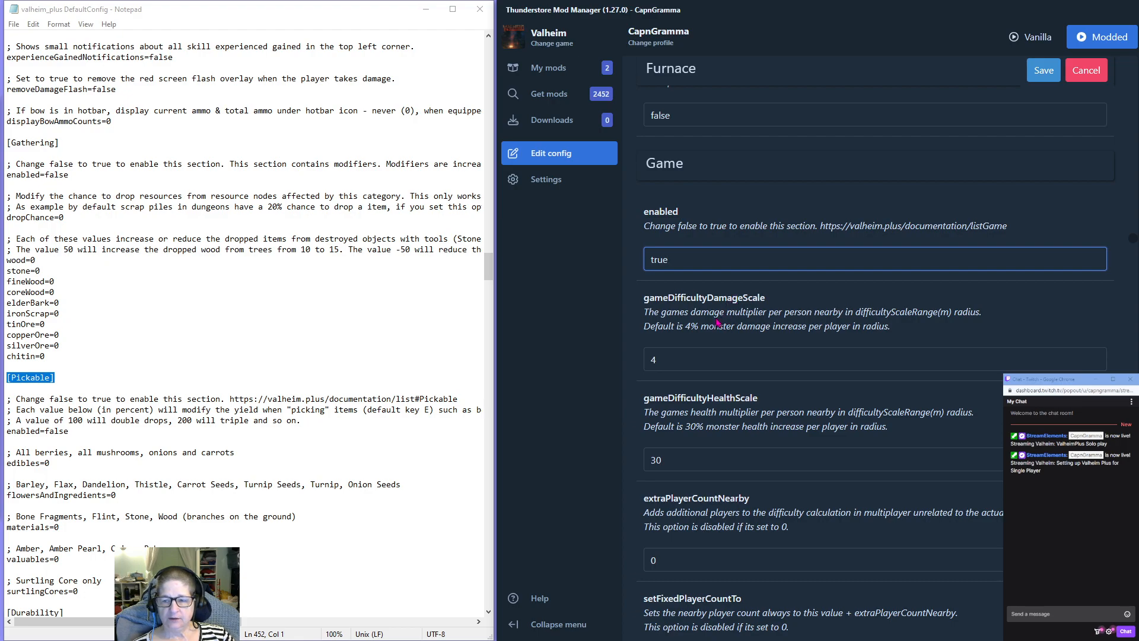
# Review the Game section's difficulty options, including the damage and health scales, player count settings and difficultyScaleRange.
pyautogui.scroll(-2, 888, 312)
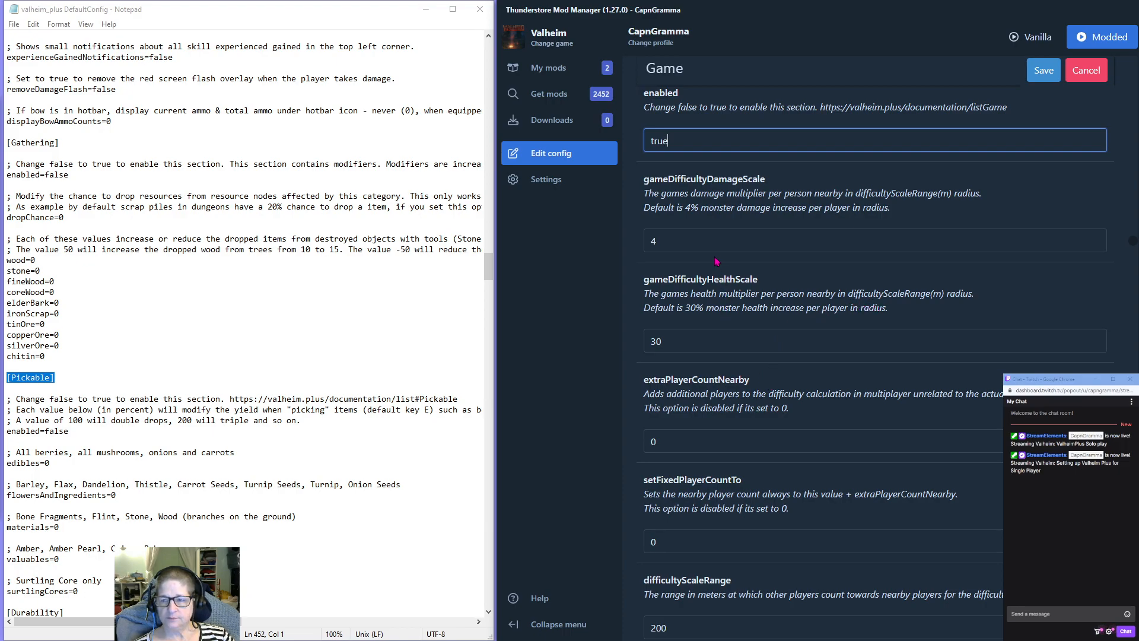
pyautogui.scroll(-3, 729, 320)
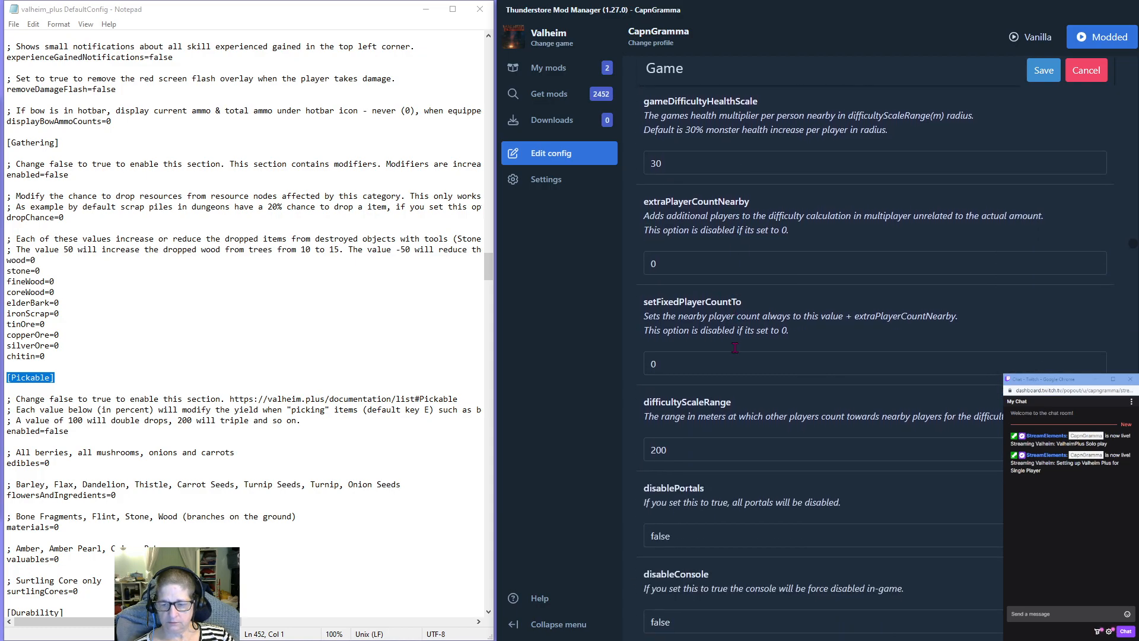
pyautogui.scroll(5, 735, 353)
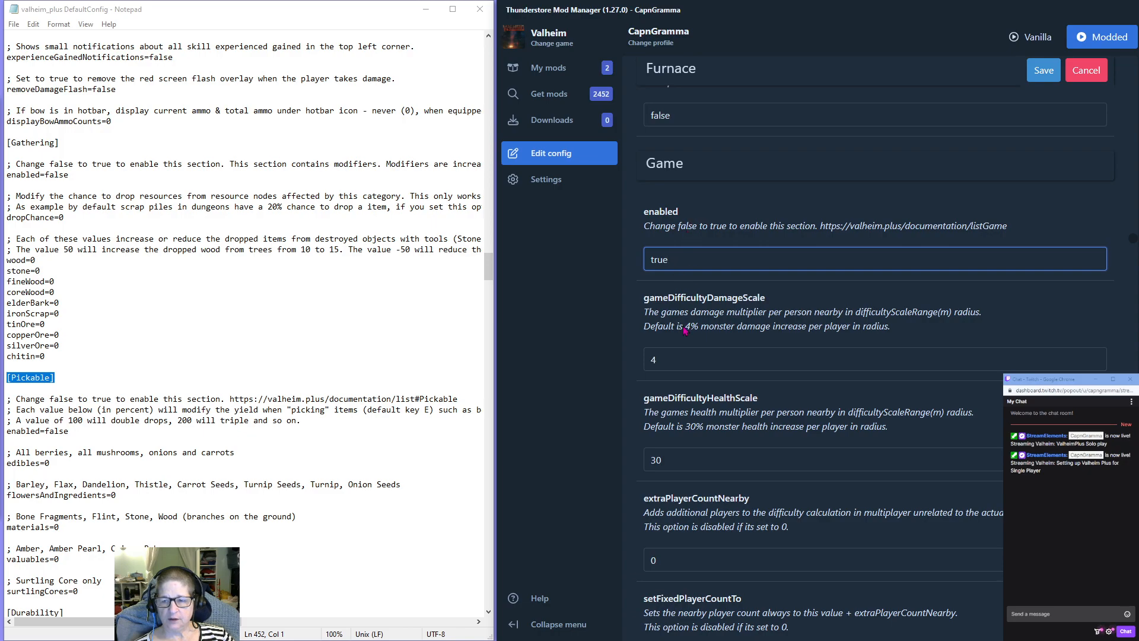
pyautogui.click(691, 351)
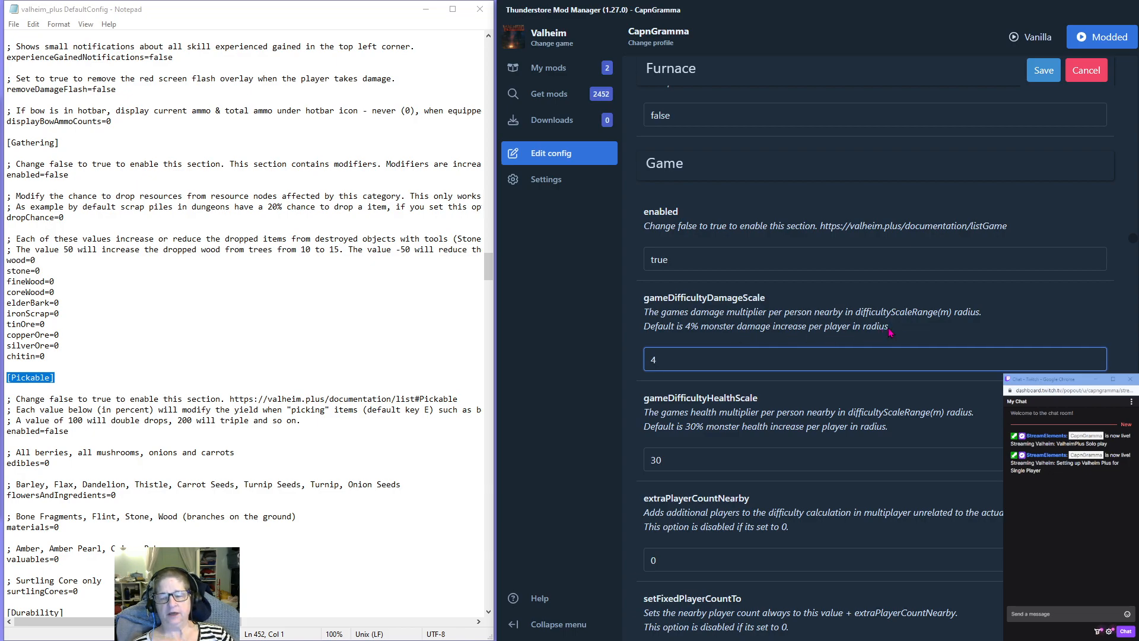
pyautogui.scroll(-2, 773, 328)
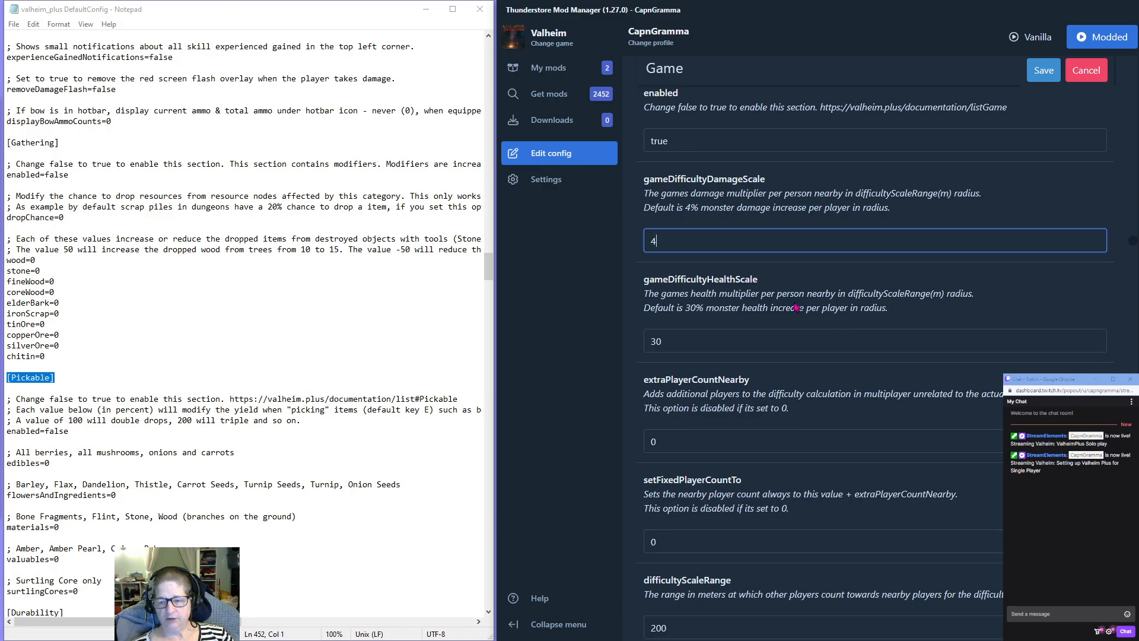
pyautogui.scroll(-2, 794, 307)
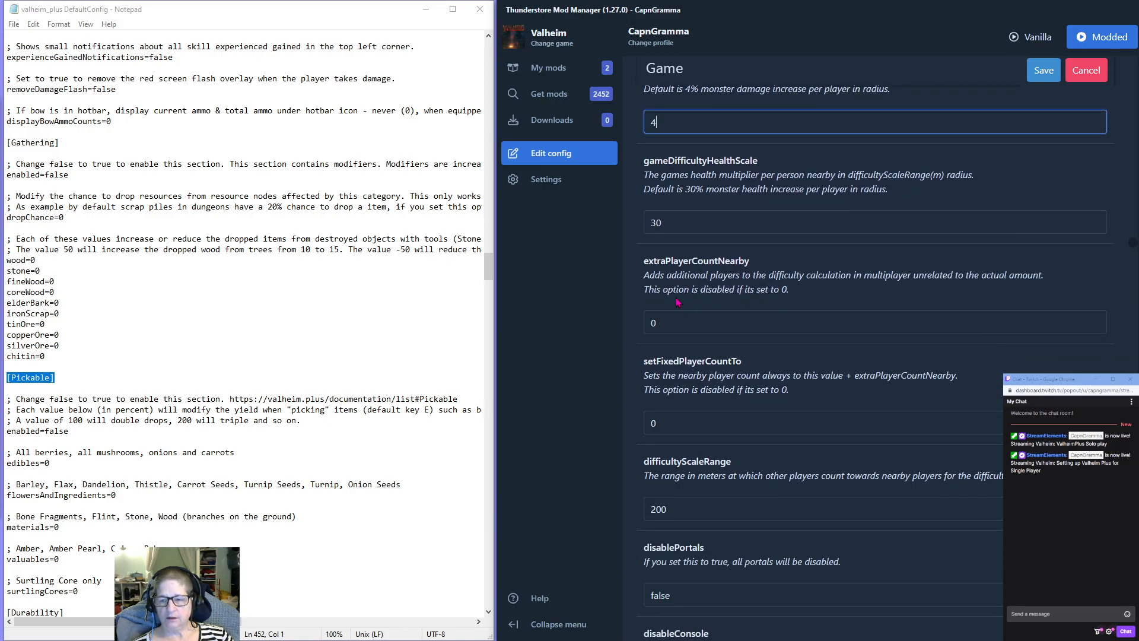
pyautogui.scroll(-2, 694, 307)
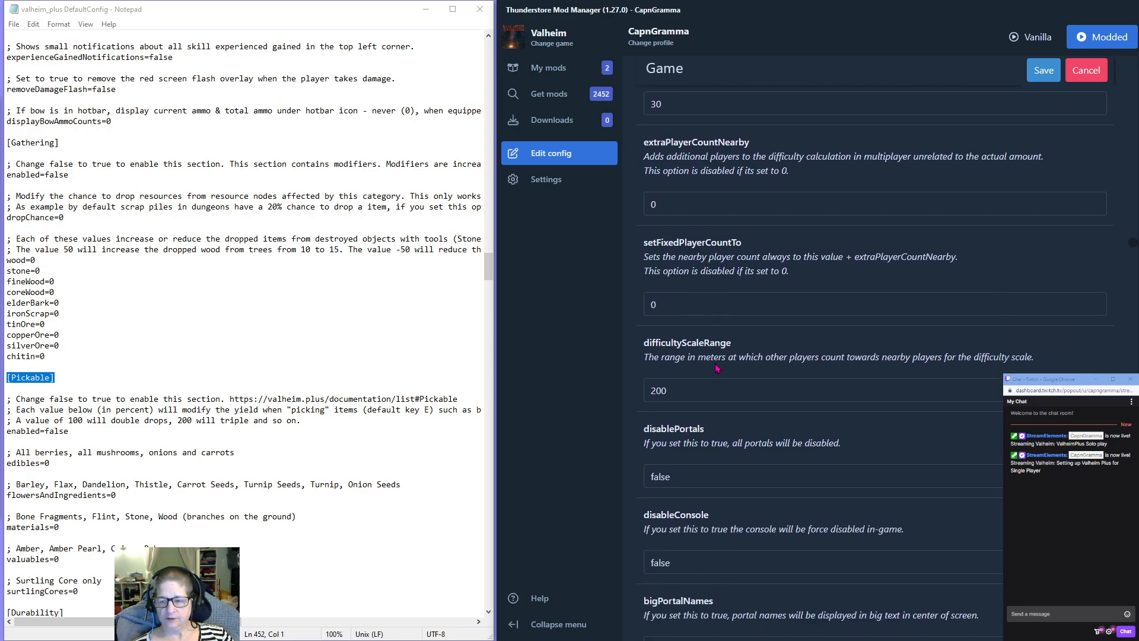
# Set disableFog to true in the Game section to remove dense fog.
pyautogui.scroll(-2, 716, 368)
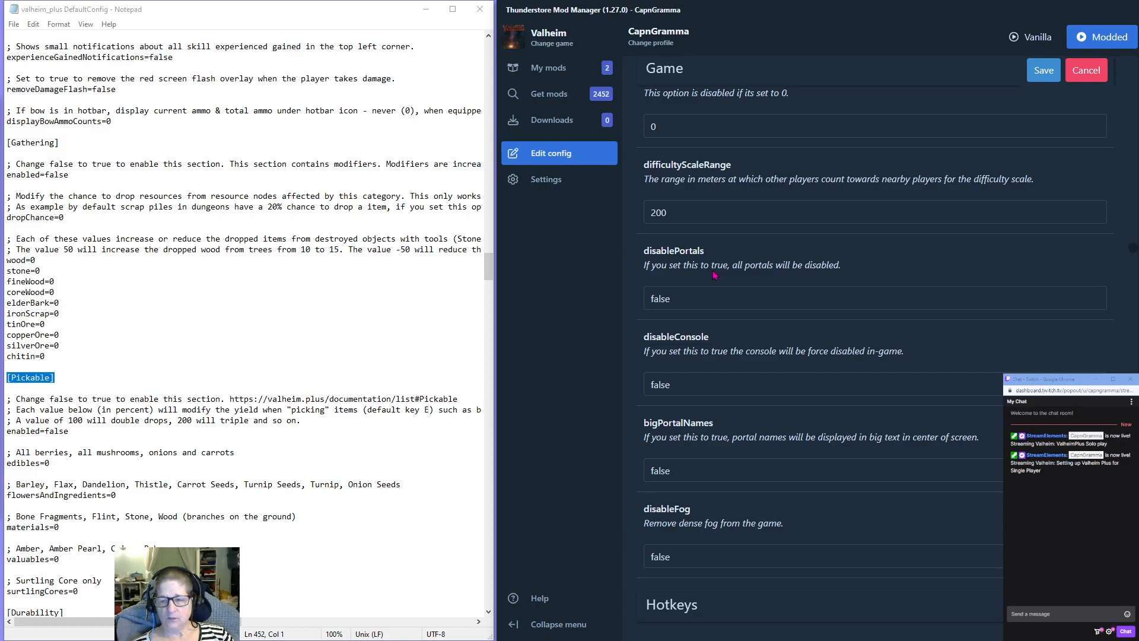
pyautogui.scroll(-2, 713, 355)
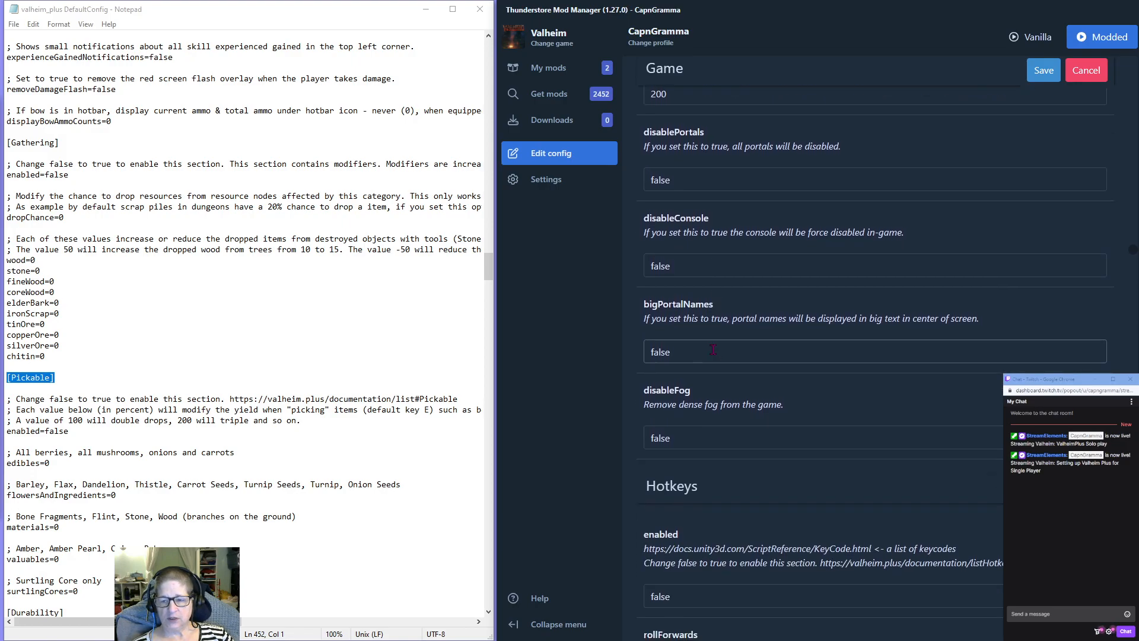
pyautogui.doubleClick(679, 440)
pyautogui.write('true')
pyautogui.scroll(-2, 842, 369)
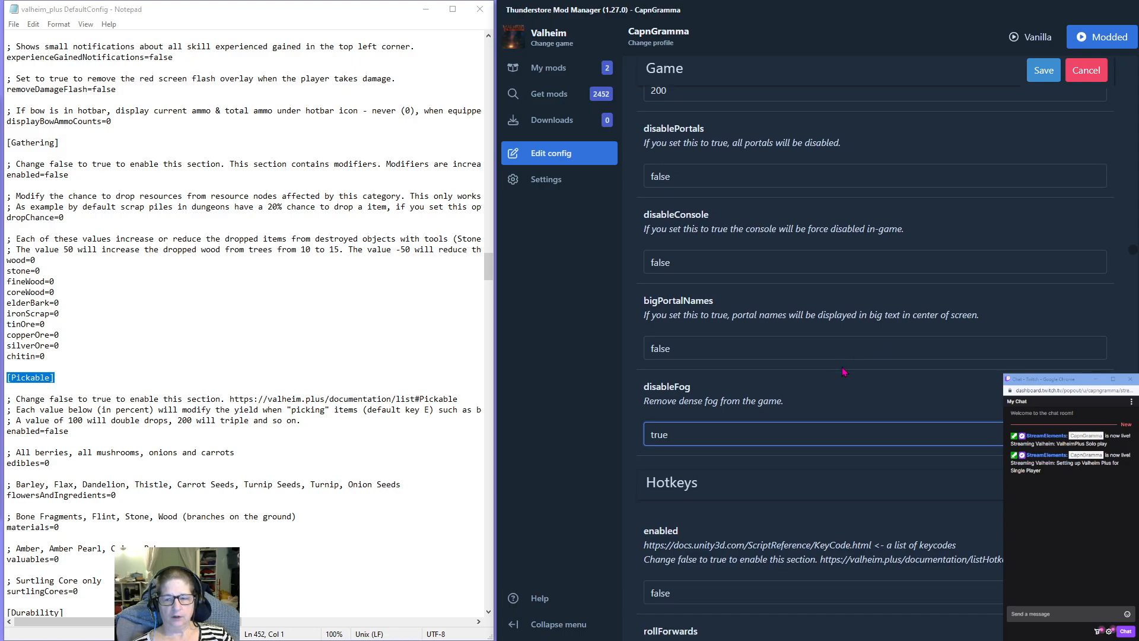
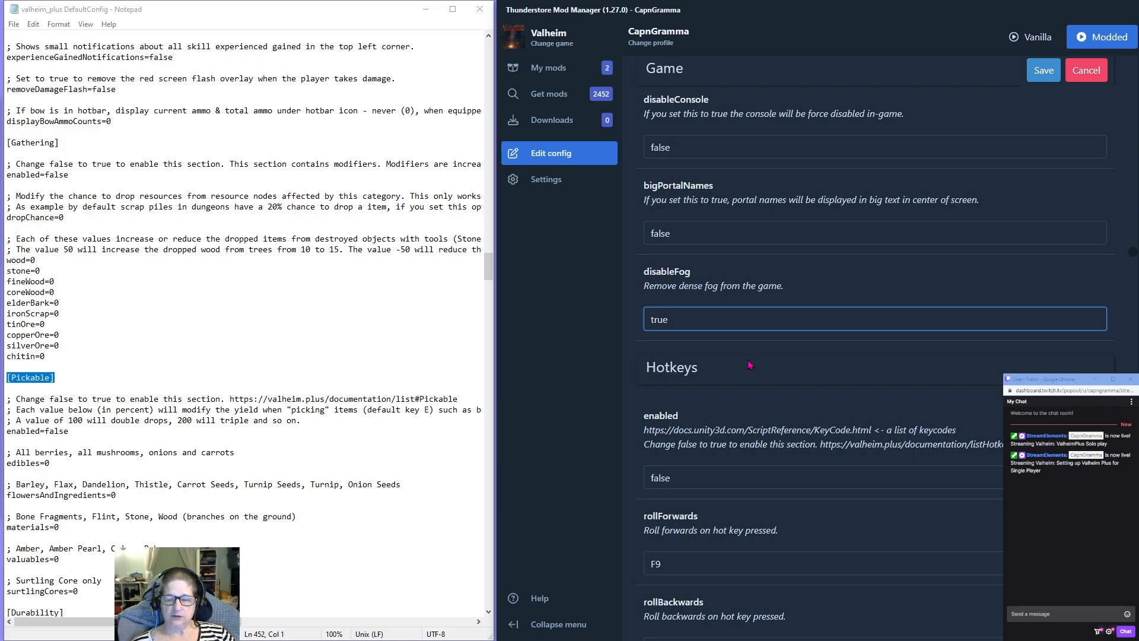
pyautogui.scroll(-2, 747, 360)
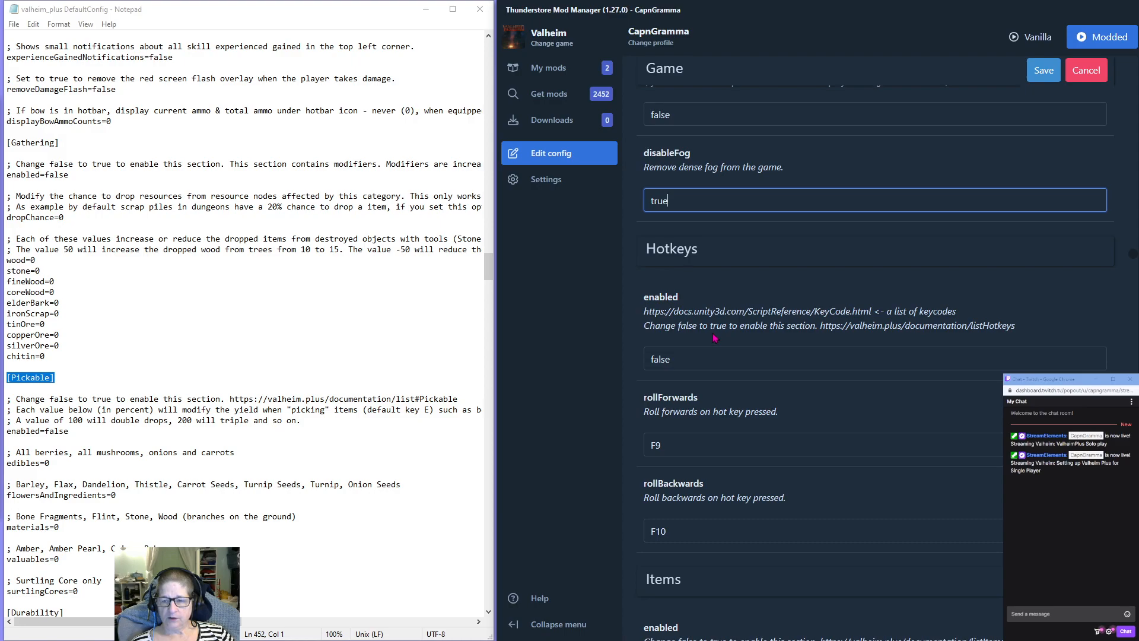
pyautogui.scroll(-1, 714, 338)
pyautogui.doubleClick(660, 300)
pyautogui.write('true')
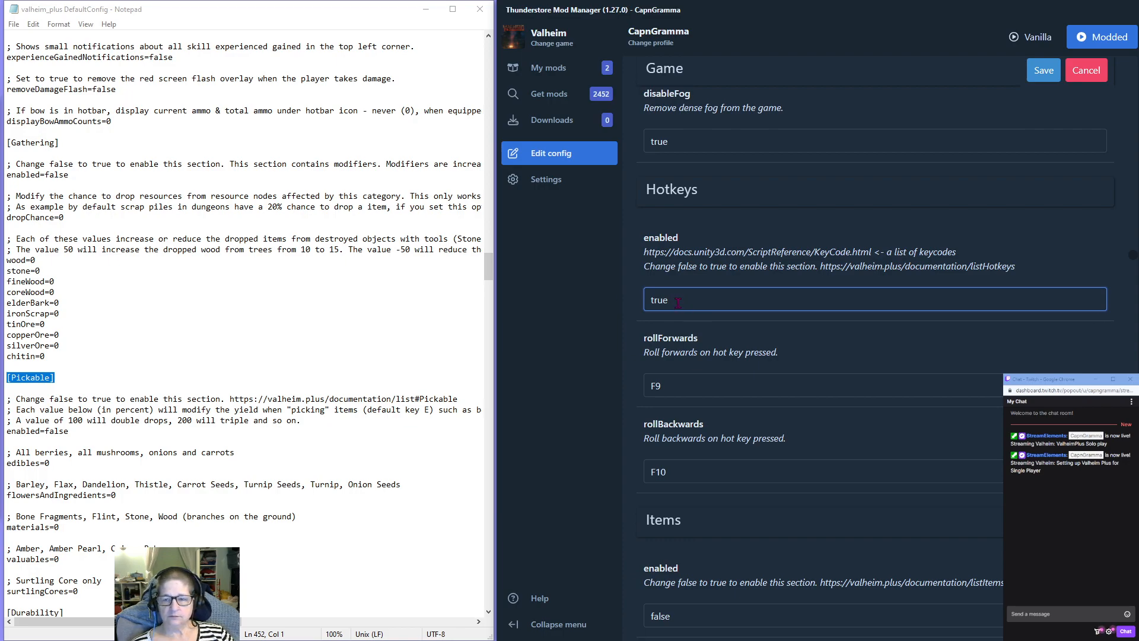
pyautogui.scroll(-2, 682, 296)
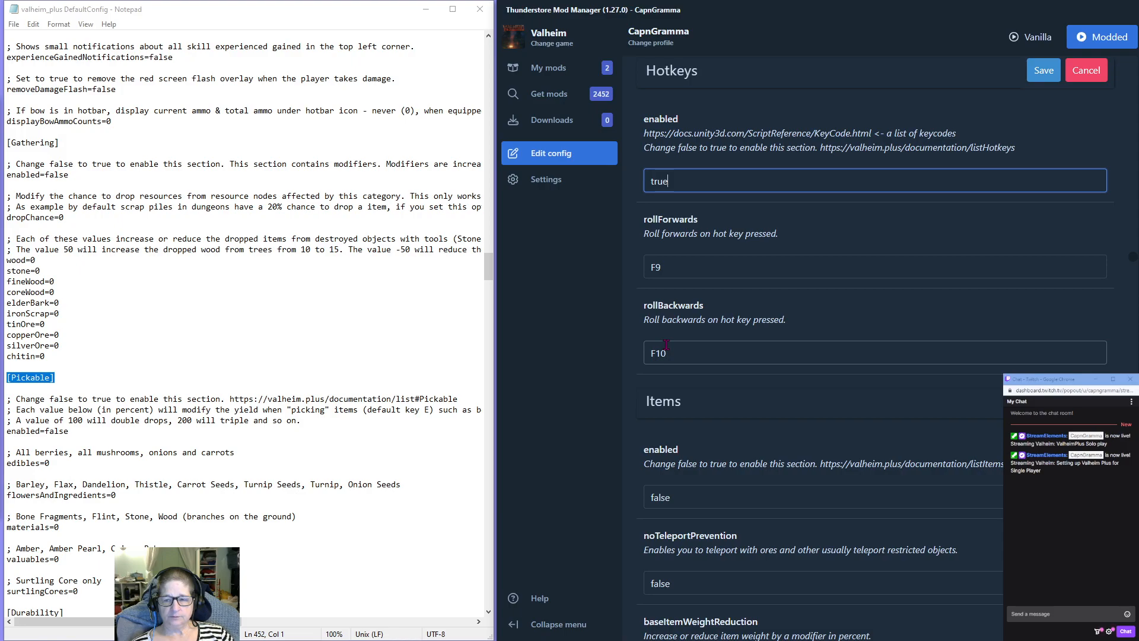
pyautogui.doubleClick(676, 180)
pyautogui.write('false')
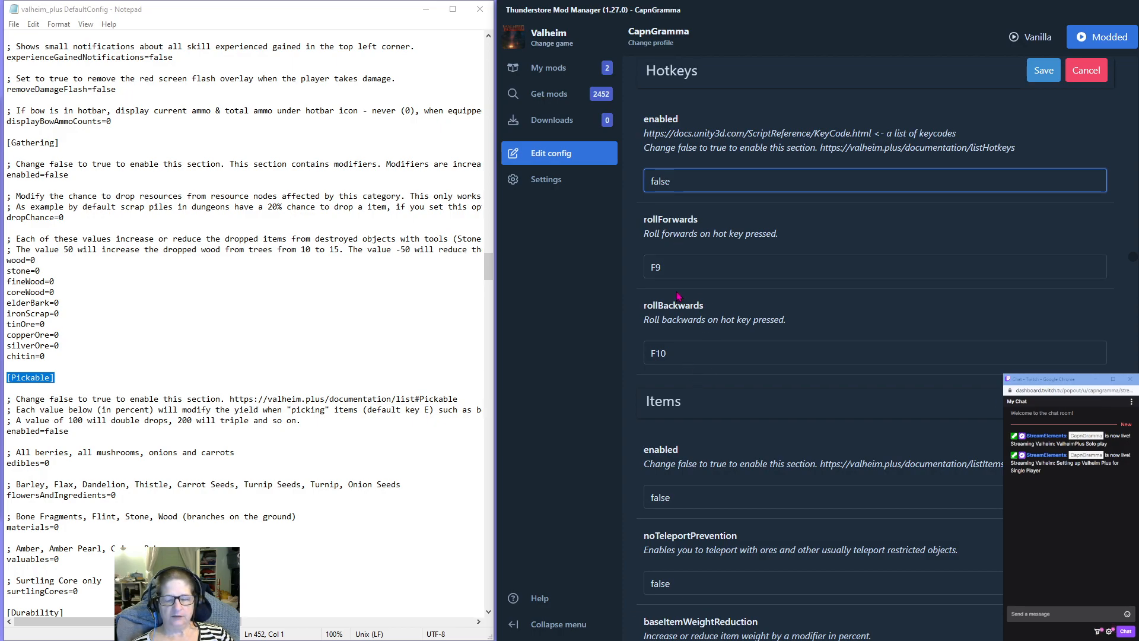
# Enable the Items section by setting its enabled option to true.
pyautogui.scroll(-1, 697, 381)
pyautogui.scroll(-4, 698, 381)
pyautogui.click(677, 260)
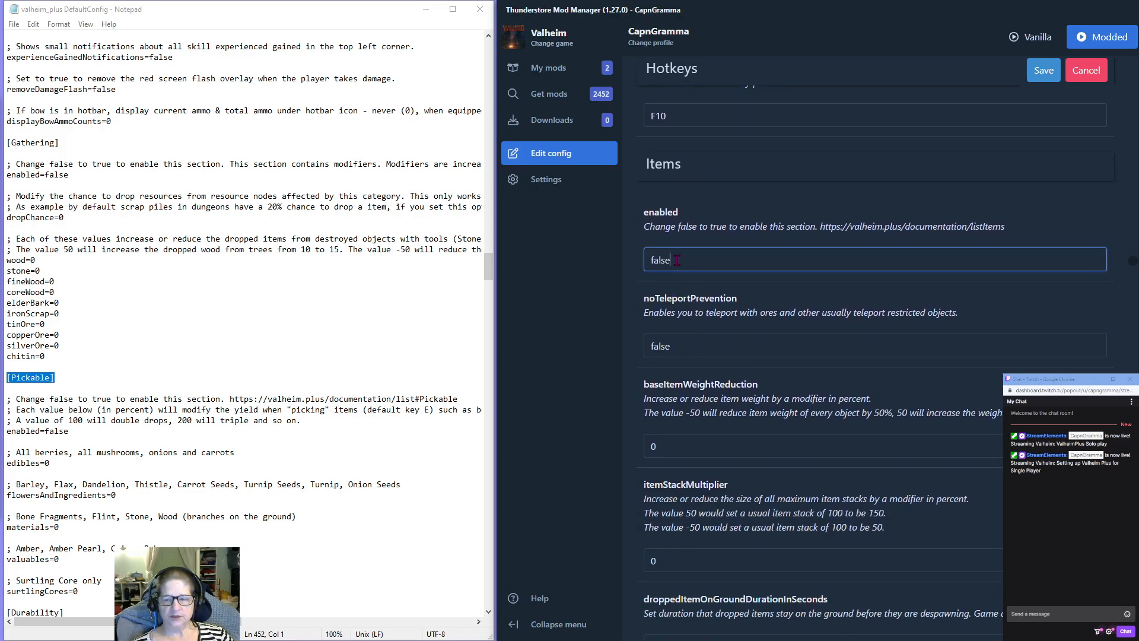
pyautogui.scroll(-5, 721, 265)
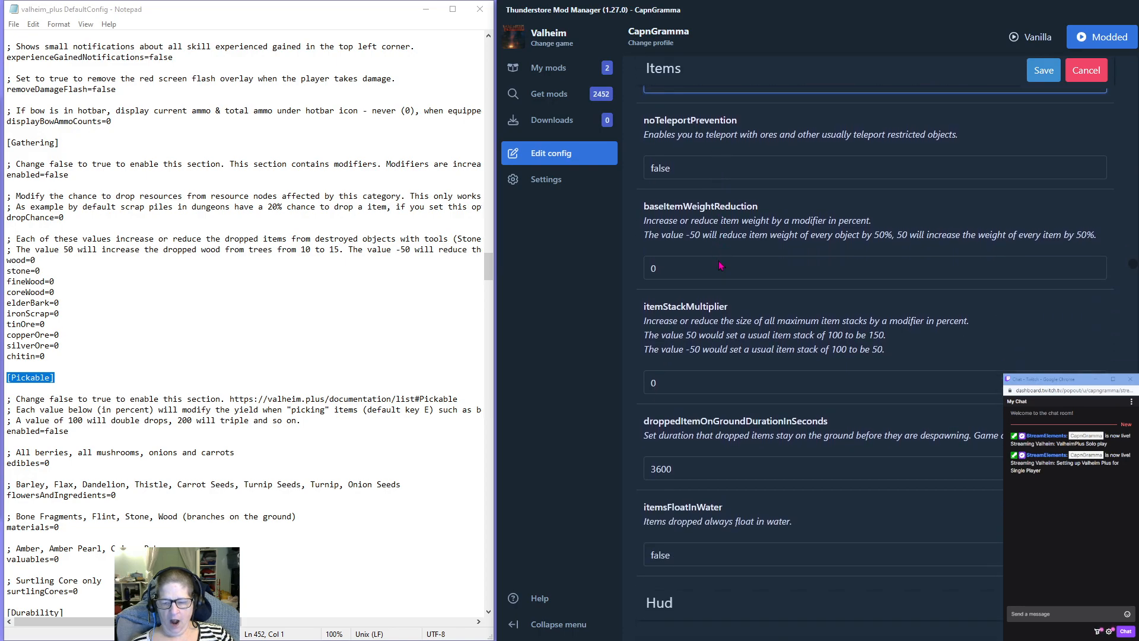
pyautogui.scroll(4, 722, 265)
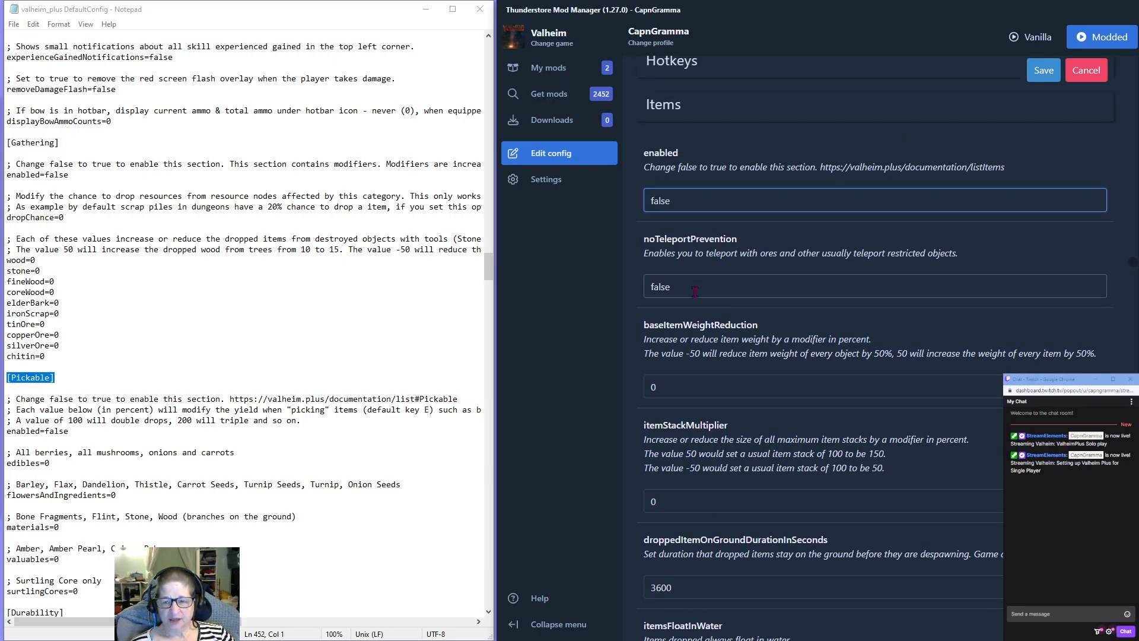
pyautogui.moveTo(671, 201); pyautogui.dragTo(638, 207)
pyautogui.write('true')
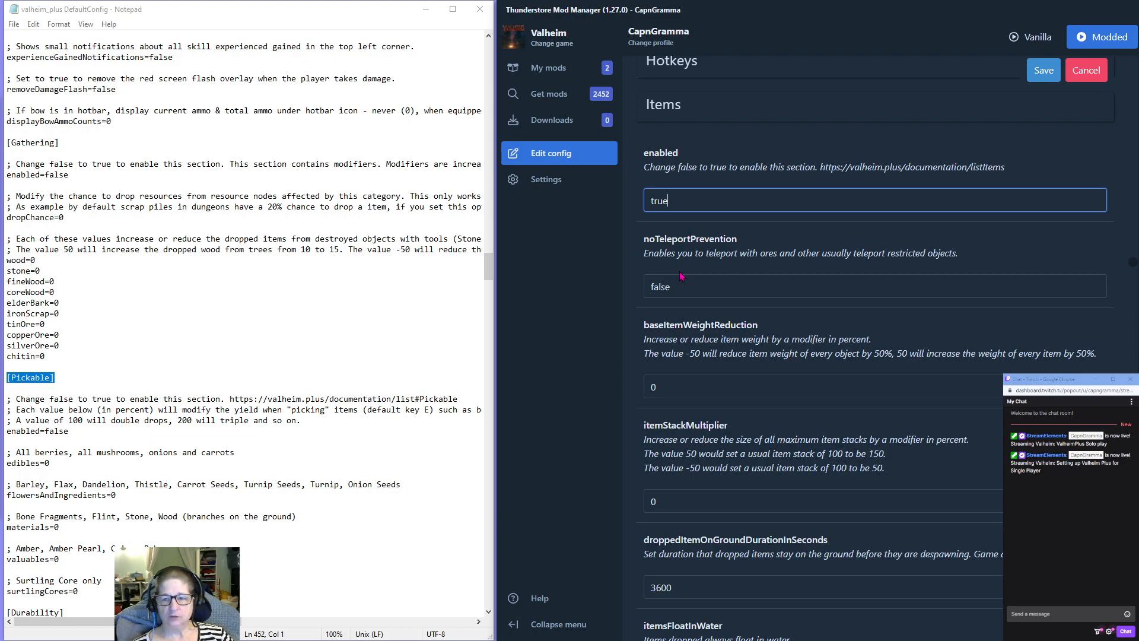
# Set baseItemWeightReduction to -50 and itemStackMultiplier to 50 in the Items section.
pyautogui.click(684, 285)
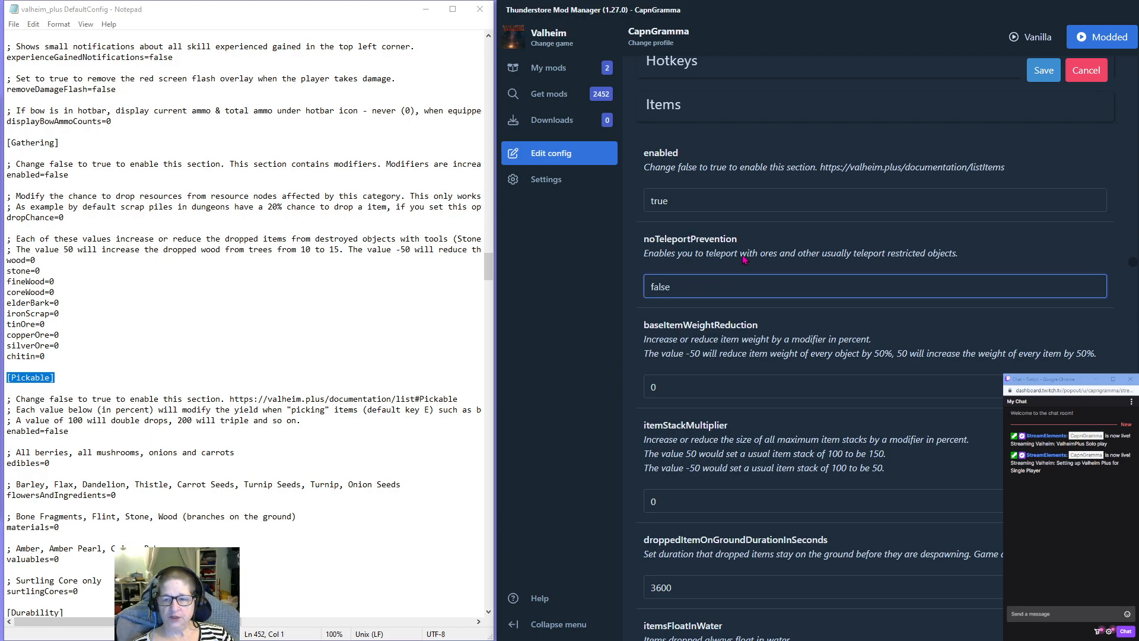
pyautogui.scroll(-1, 743, 259)
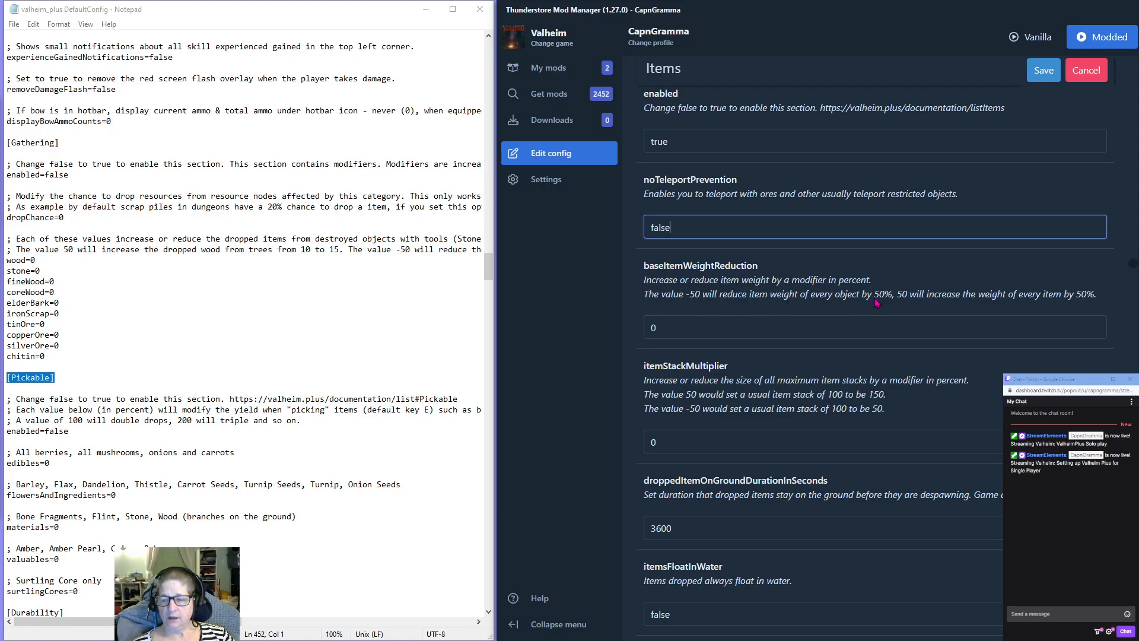
pyautogui.doubleClick(673, 330)
pyautogui.write('-50')
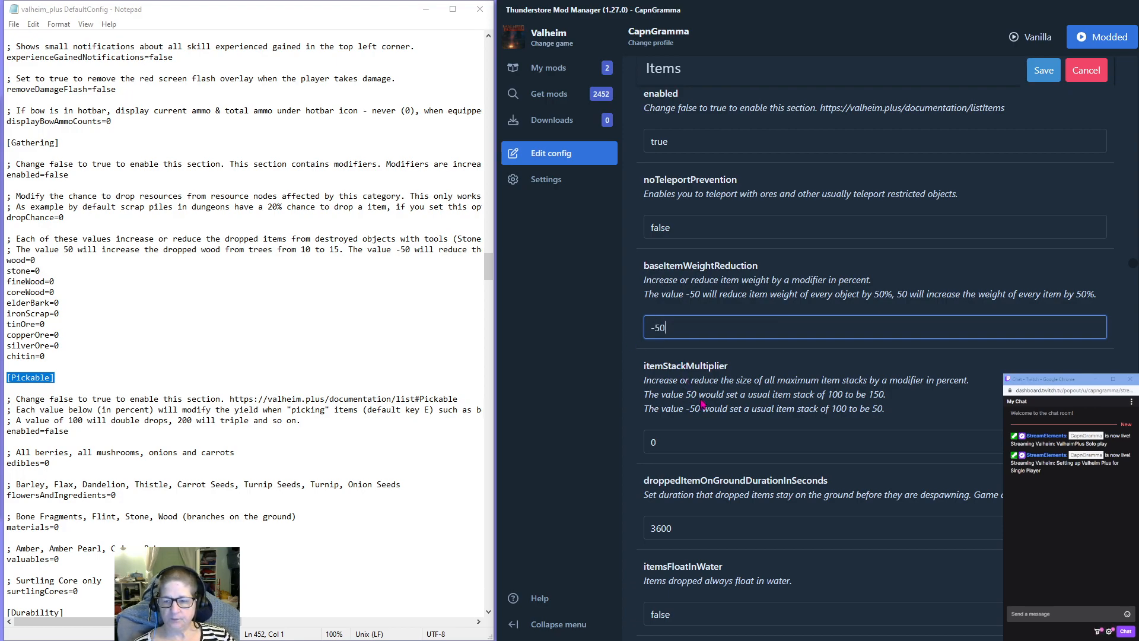
pyautogui.click(664, 442)
pyautogui.doubleClick(664, 443)
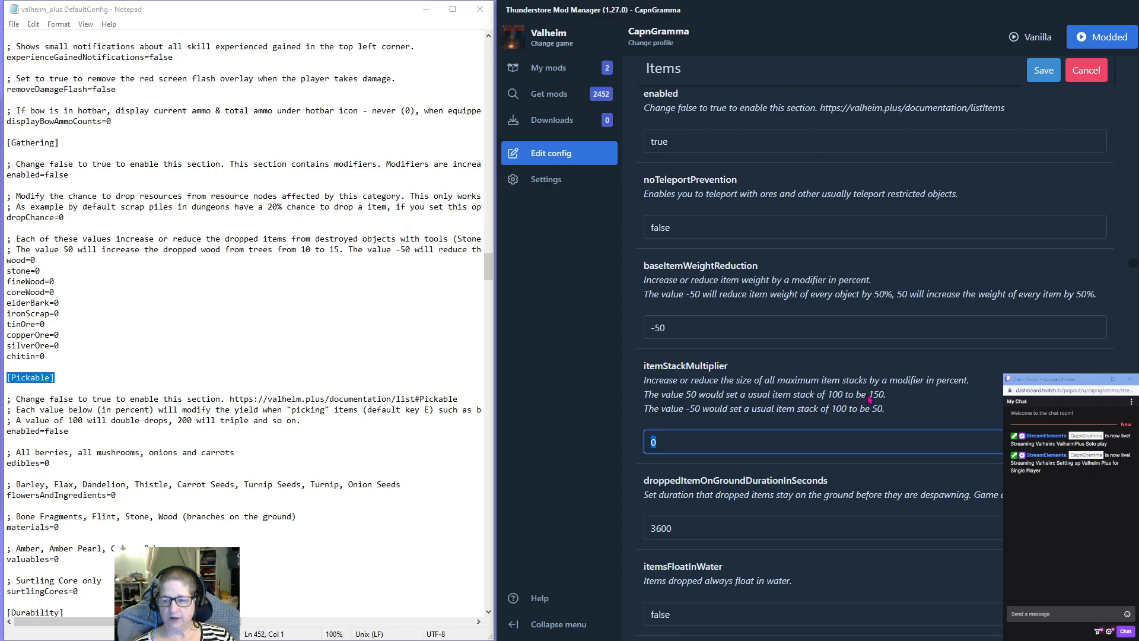
pyautogui.write('50')
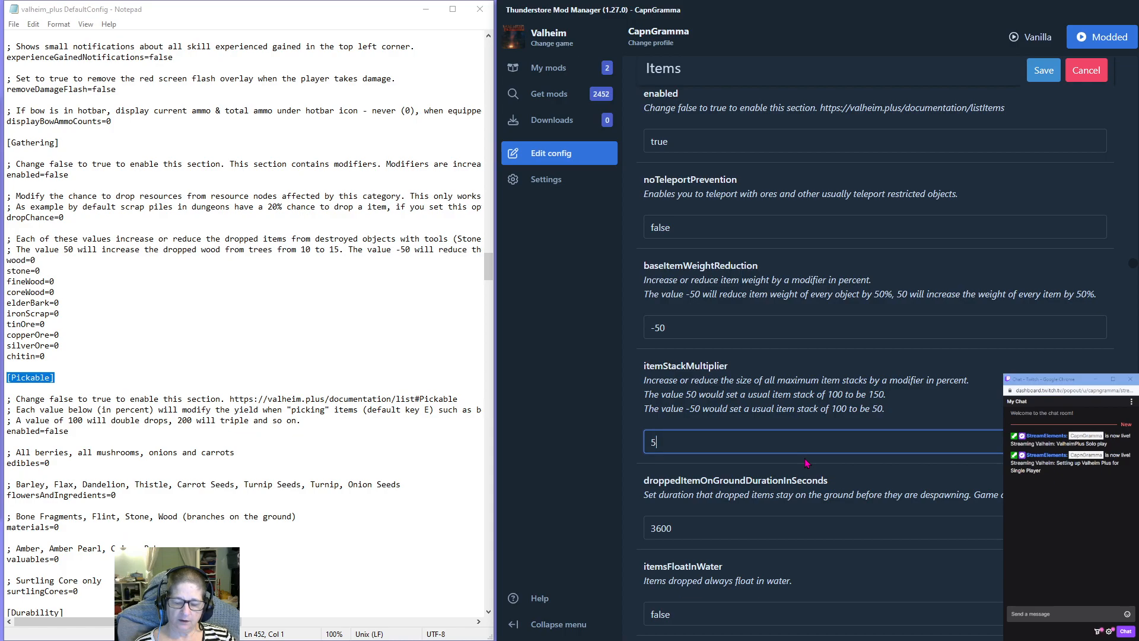
# Set itemsFloatInWater to true in the Items section so dropped items always float.
pyautogui.scroll(-2, 745, 452)
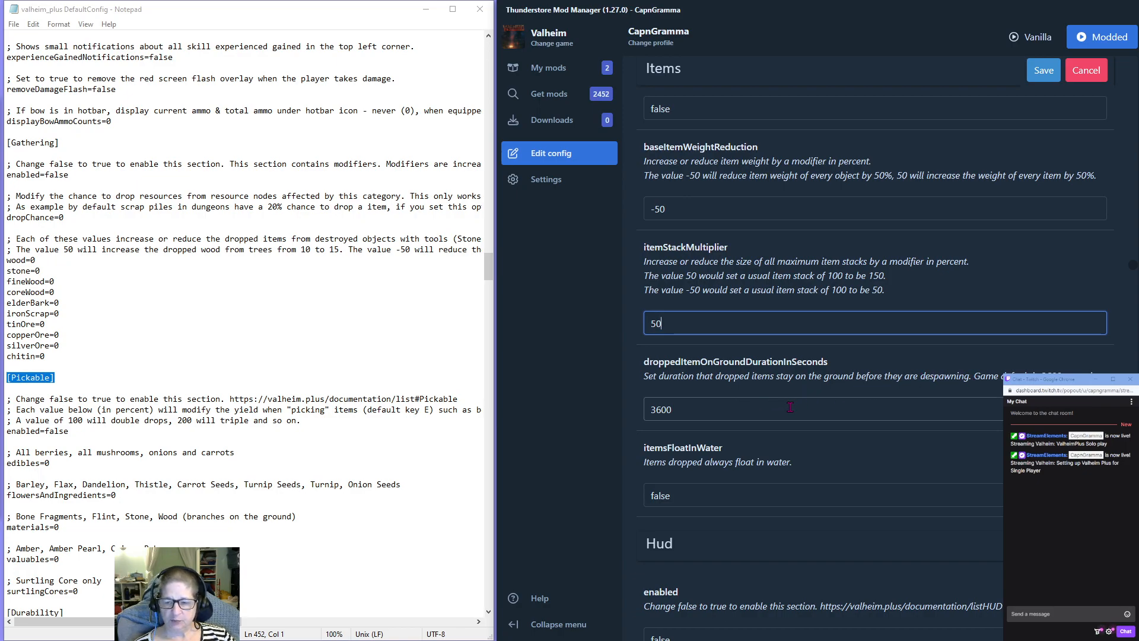
pyautogui.scroll(-1, 790, 407)
pyautogui.doubleClick(657, 436)
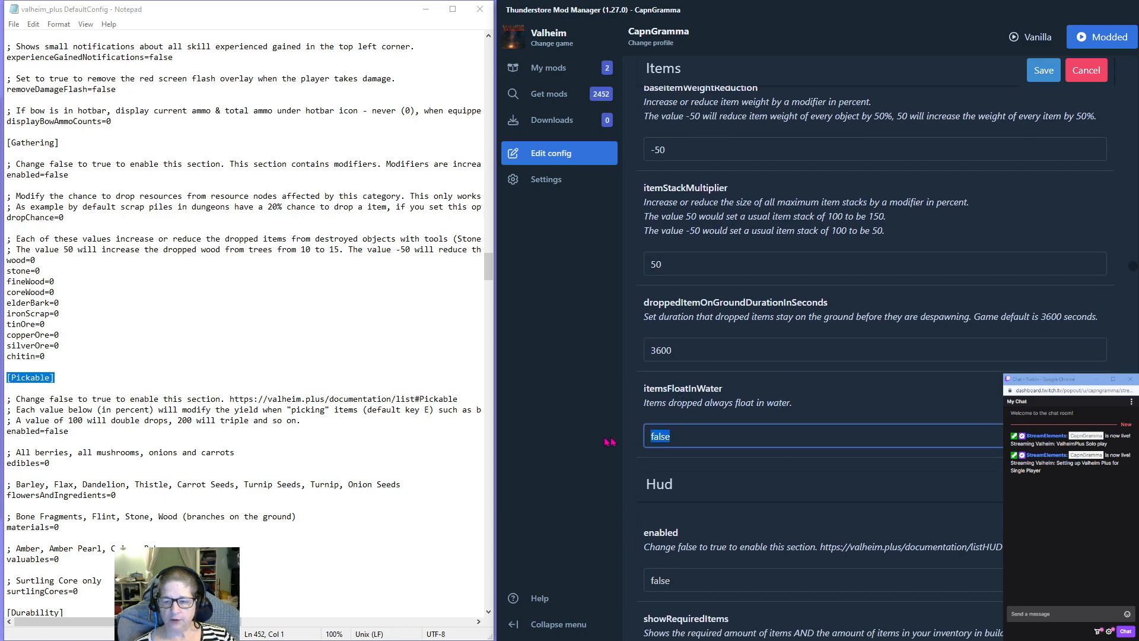
pyautogui.write('true')
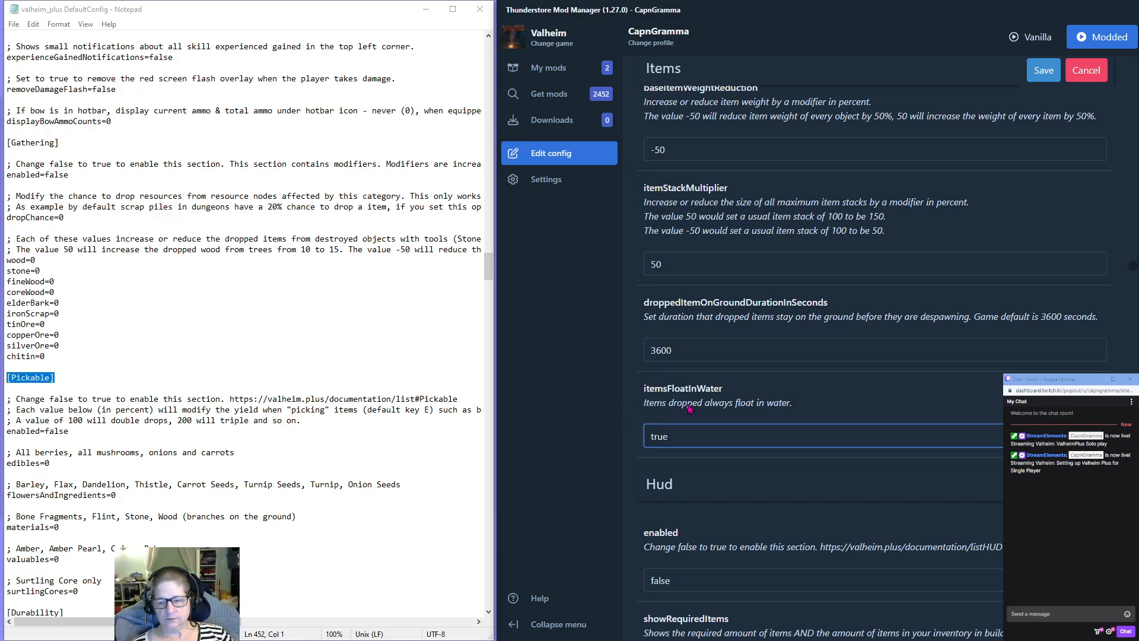
# Enable the Hud section and set its showRequiredItems option to true.
pyautogui.scroll(-2, 691, 404)
pyautogui.scroll(-2, 712, 380)
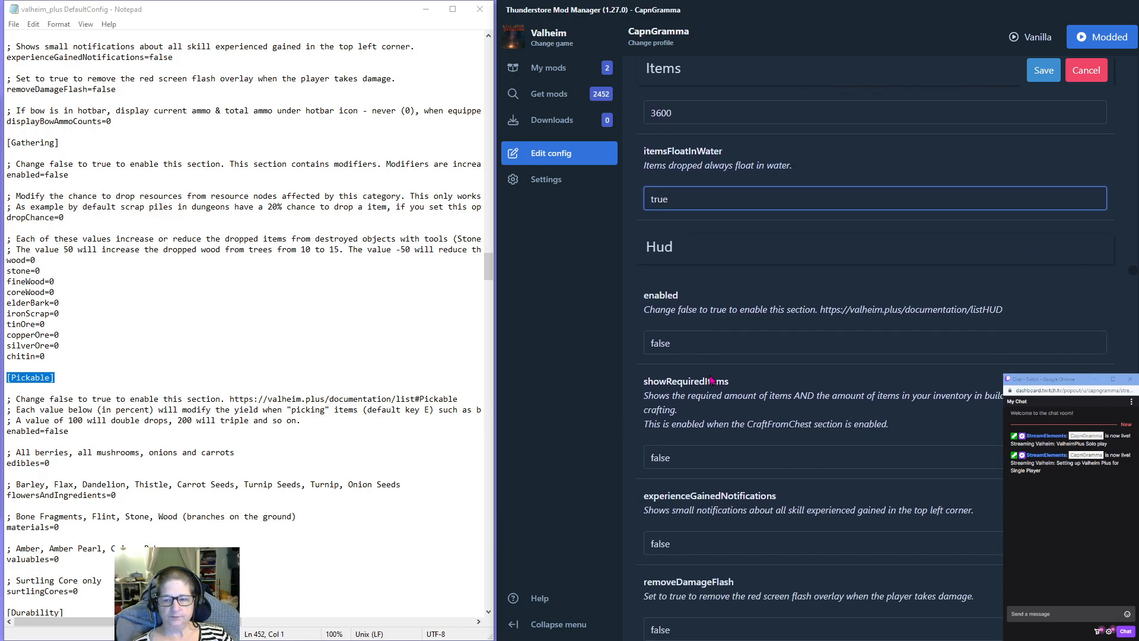
pyautogui.scroll(-1, 689, 344)
pyautogui.moveTo(682, 284); pyautogui.dragTo(602, 279)
pyautogui.write('true')
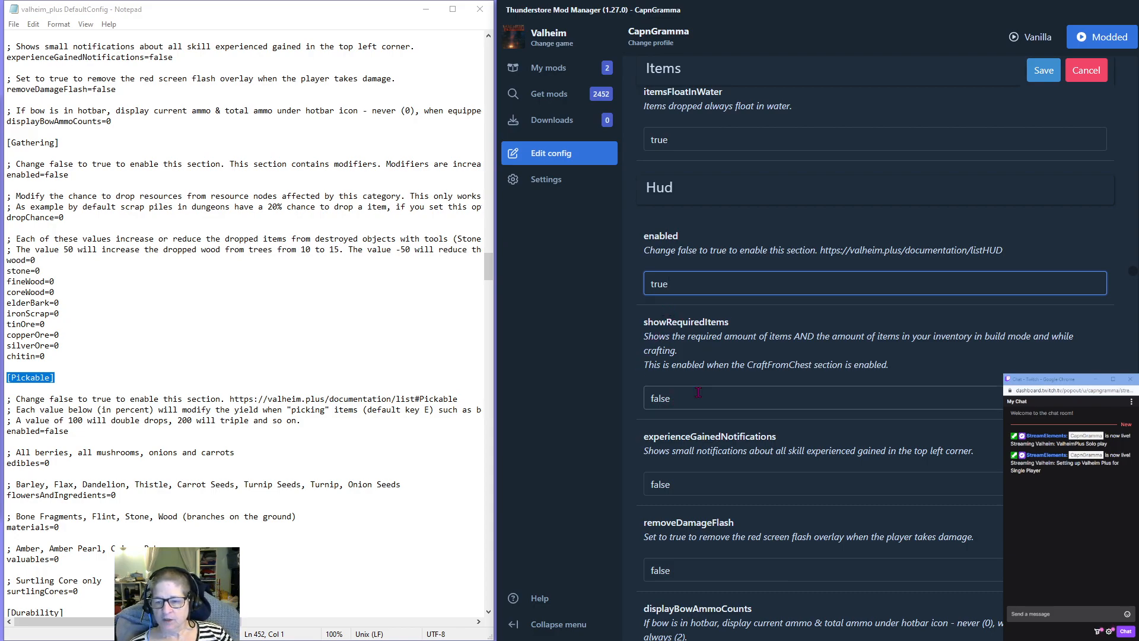
pyautogui.moveTo(689, 400); pyautogui.dragTo(565, 418)
pyautogui.write('true')
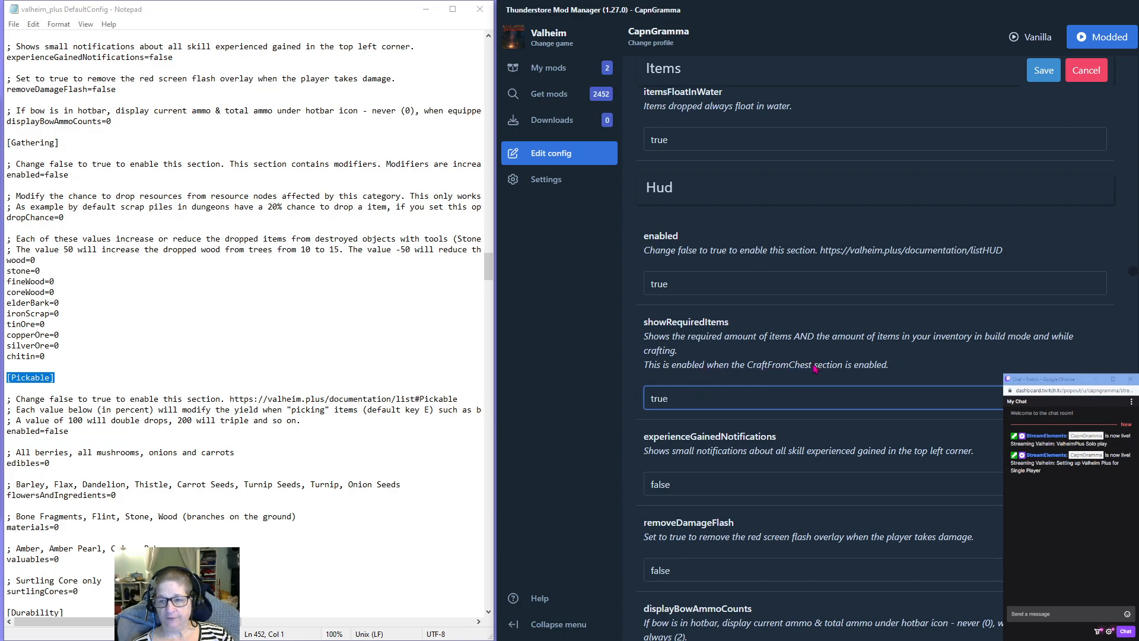
# Set displayBowAmmoCounts to 2 in the Hud section so bow ammo is always shown.
pyautogui.scroll(-2, 898, 373)
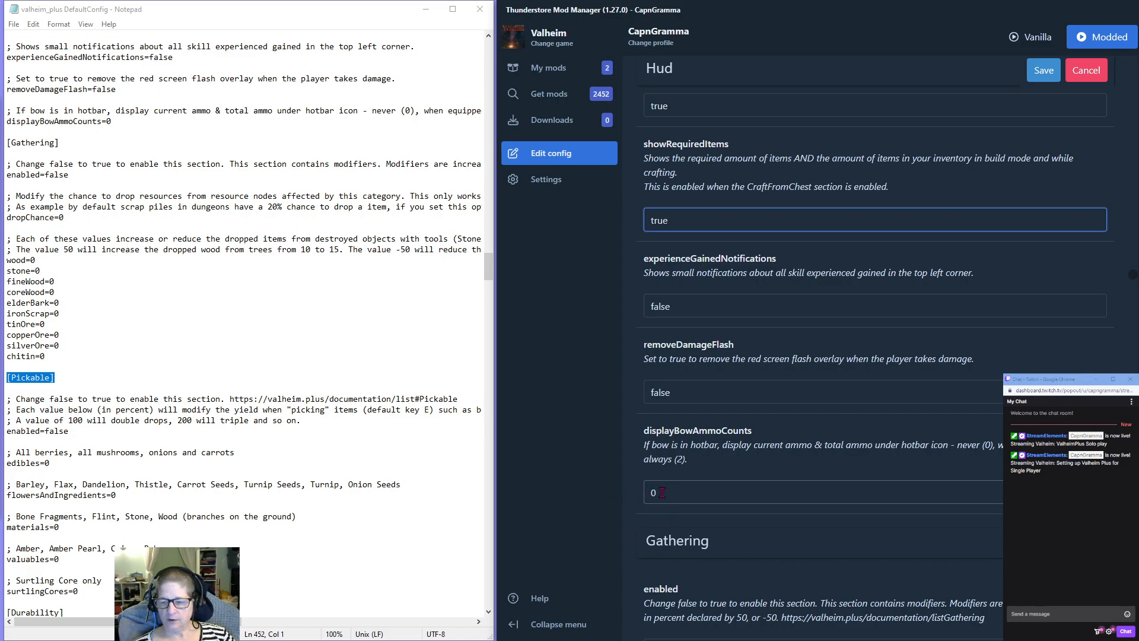
pyautogui.doubleClick(686, 493)
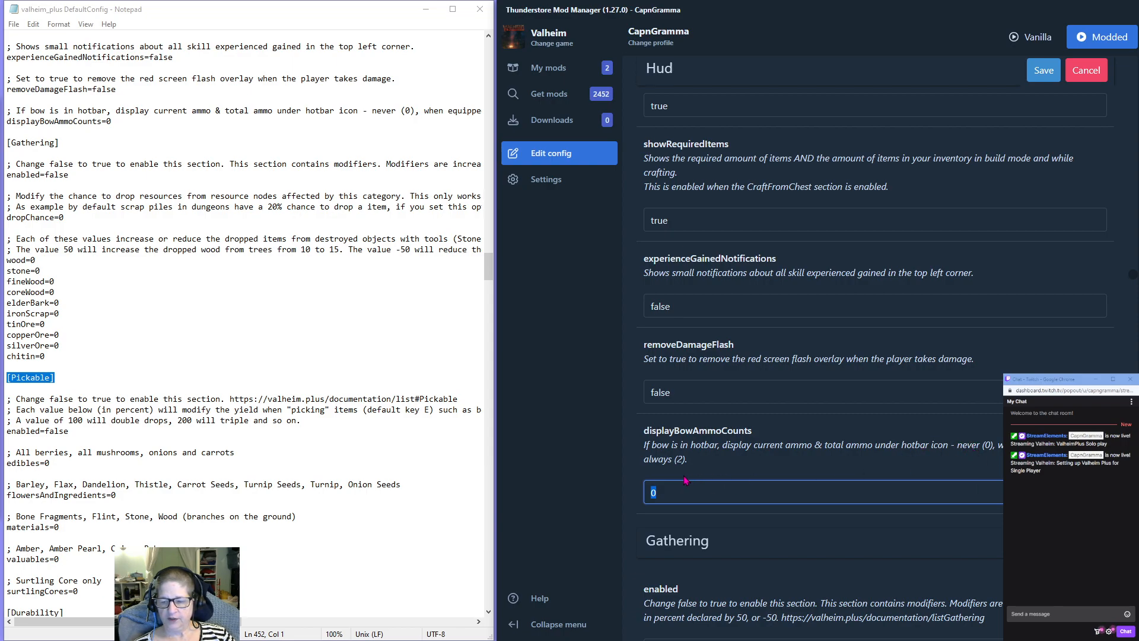
pyautogui.write('2')
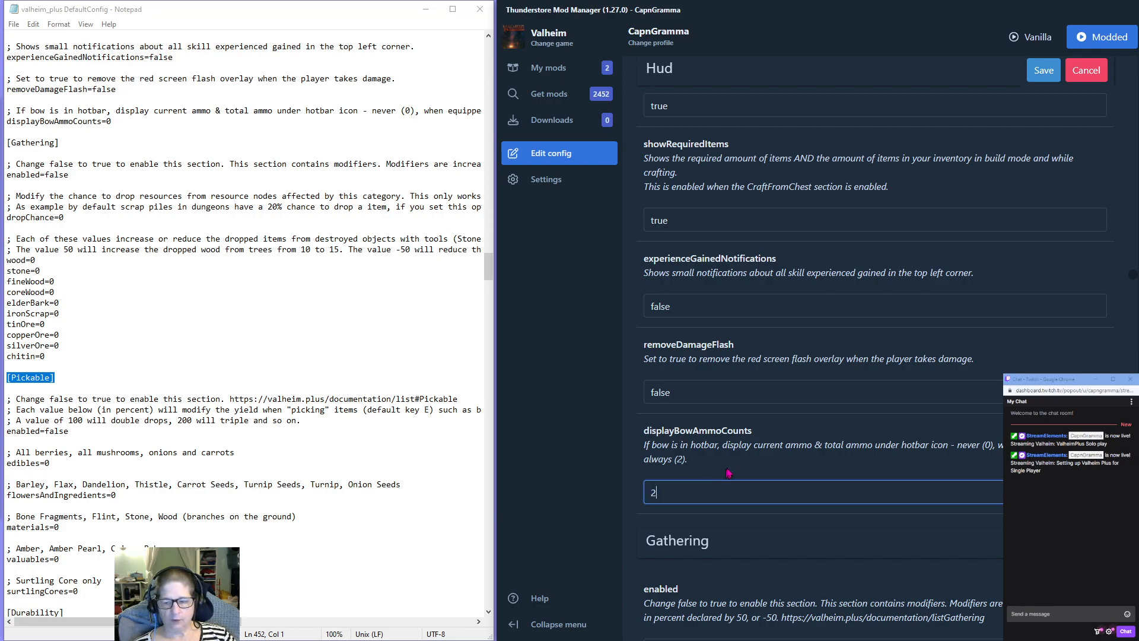
# Enable the Durability section by setting its enabled option to true.
pyautogui.scroll(-2, 723, 474)
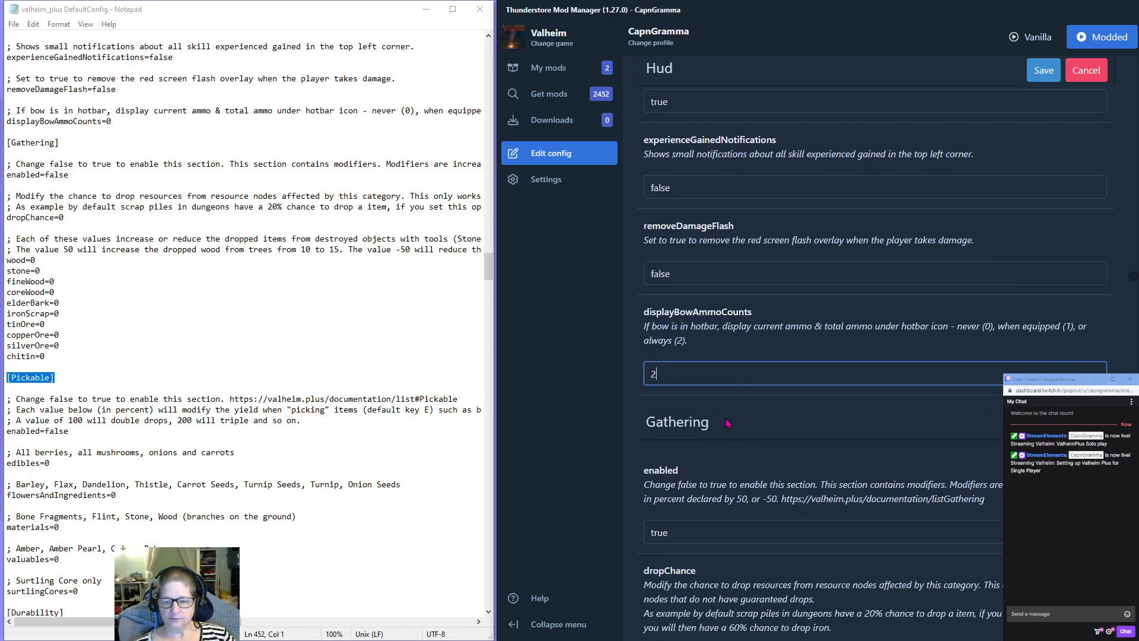
pyautogui.scroll(-3, 728, 427)
pyautogui.scroll(-10, 706, 374)
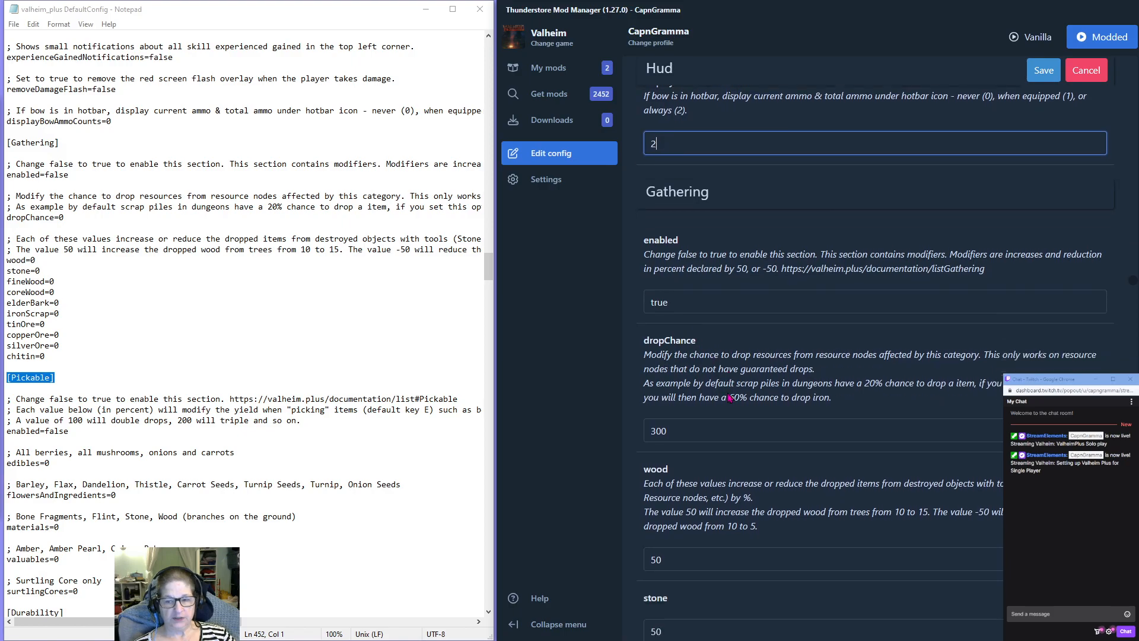
pyautogui.scroll(-11, 729, 397)
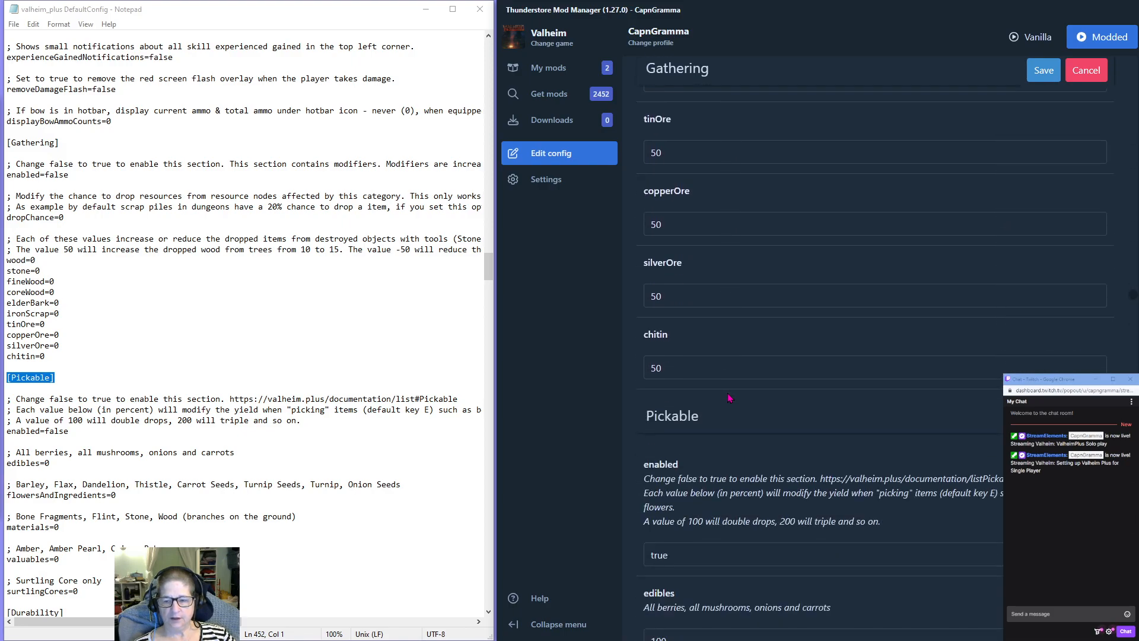
pyautogui.scroll(-6, 730, 397)
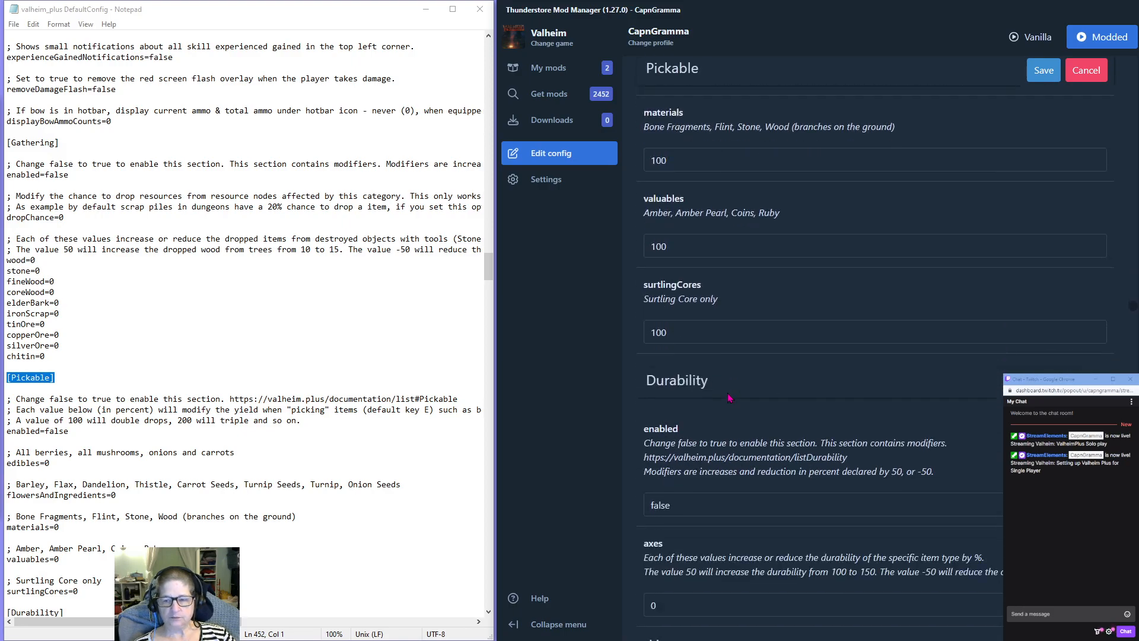
pyautogui.scroll(1, 712, 362)
pyautogui.doubleClick(681, 326)
pyautogui.write('tr')
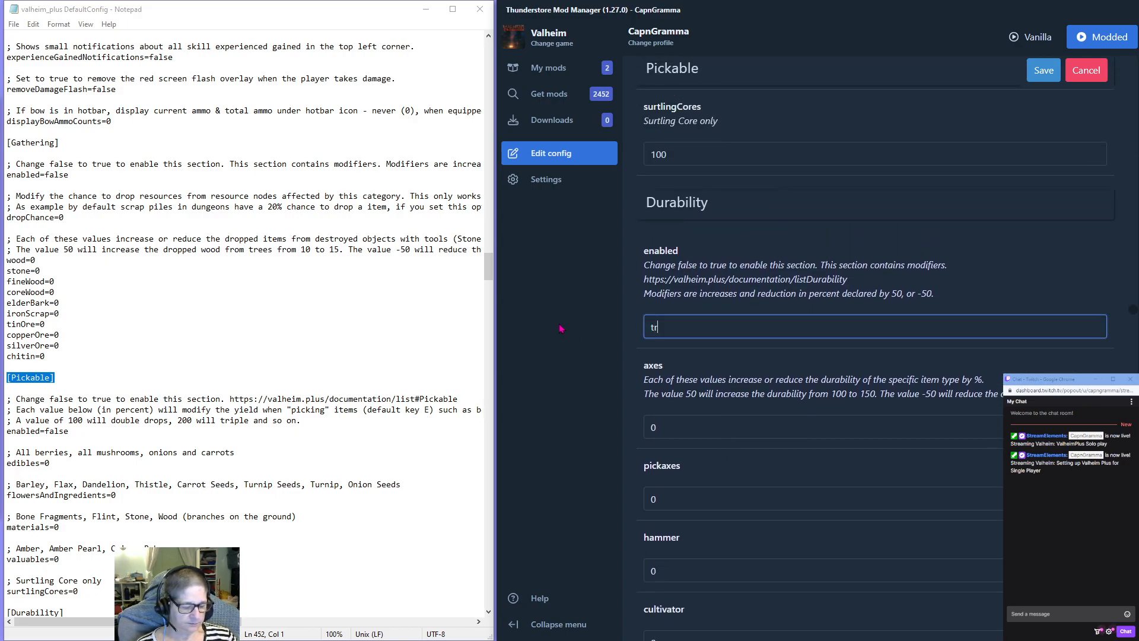
pyautogui.write('ue')
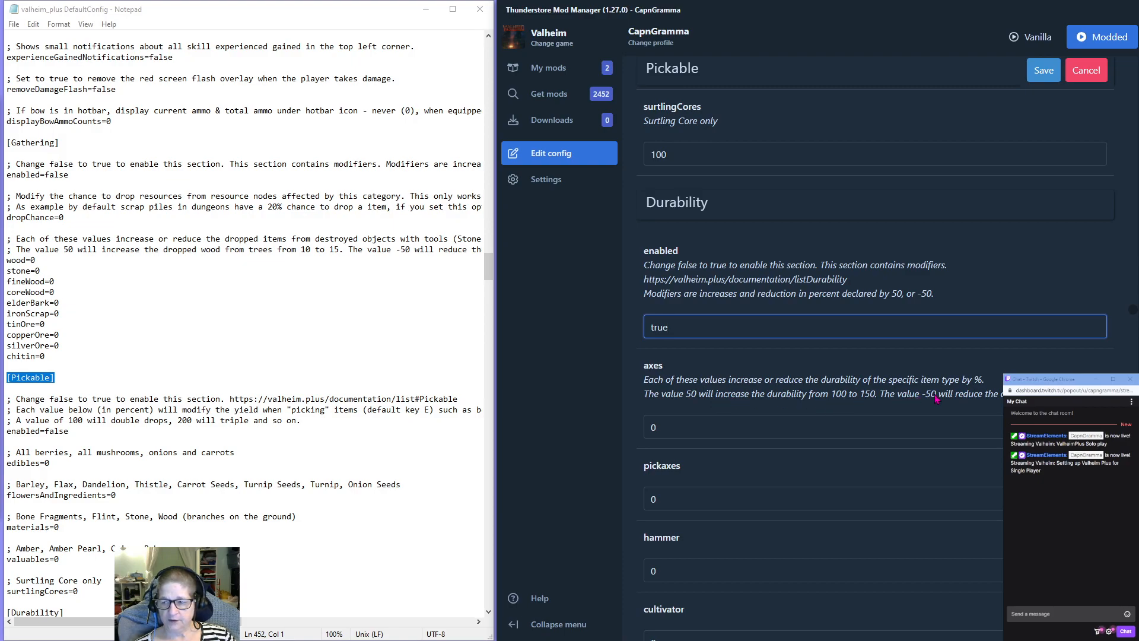
# Set the axes and pickaxes modifiers to 50 in the Durability section.
pyautogui.doubleClick(676, 431)
pyautogui.write('50')
pyautogui.hotkey('ctrl', 'a')
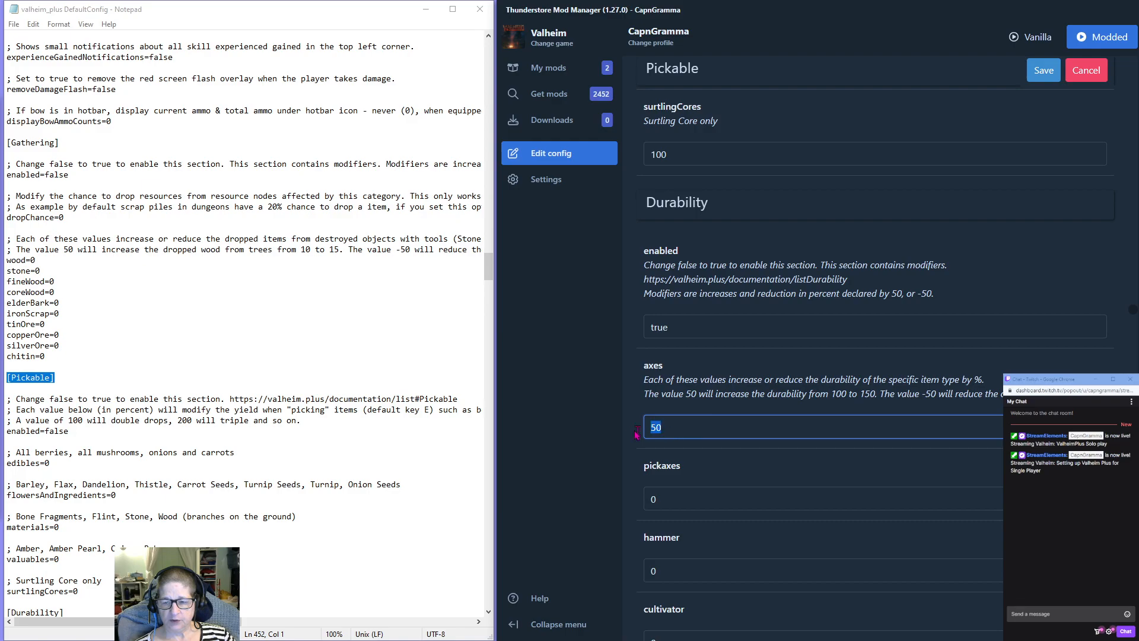
pyautogui.click(658, 499)
pyautogui.hotkey('ctrl', 'a')
pyautogui.write('50')
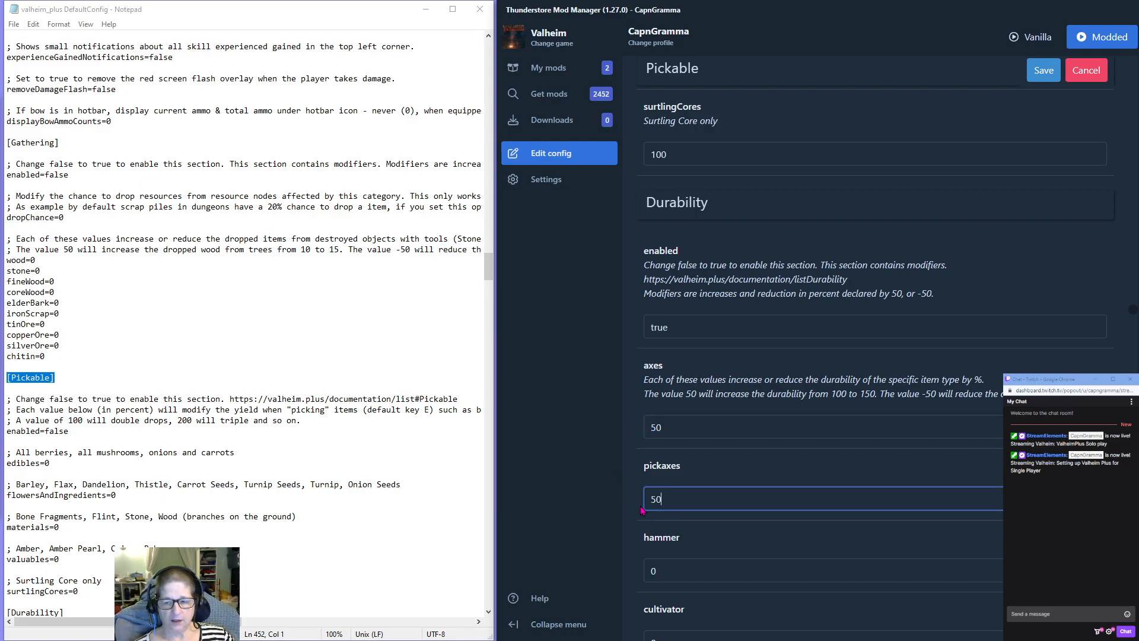
# Set the hammer, cultivator and hoe modifiers to 50 in the Durability section.
pyautogui.scroll(-3, 623, 499)
pyautogui.click(658, 392)
pyautogui.hotkey('ctrl', 'a')
pyautogui.write('50')
pyautogui.press('Tab')
pyautogui.write('50')
pyautogui.press('Tab')
pyautogui.write('50')
# Set the weapons, armor and bows modifiers to 50 in the Durability section.
pyautogui.scroll(-3, 658, 474)
pyautogui.press('Tab')
pyautogui.write('50')
pyautogui.press('Tab')
pyautogui.write('50')
pyautogui.scroll(-1, 601, 492)
pyautogui.press('Tab')
pyautogui.scroll(-1, 593, 467)
pyautogui.write('50')
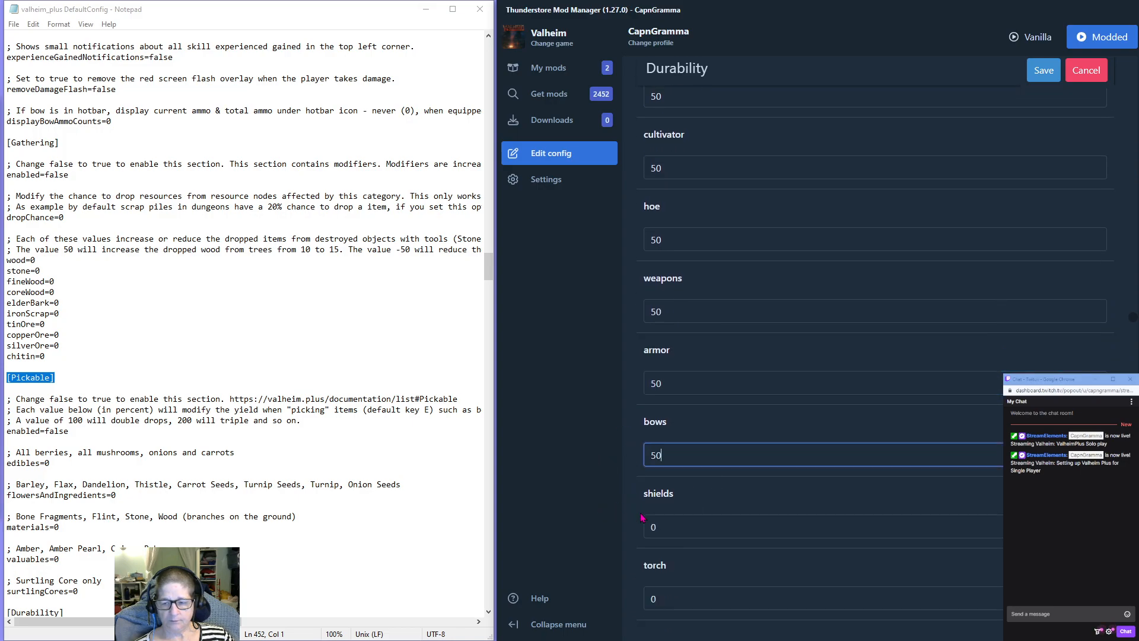
# Set the shields and torch modifiers to 50 in the Durability section.
pyautogui.press('Tab')
pyautogui.write('50')
pyautogui.scroll(-2, 712, 563)
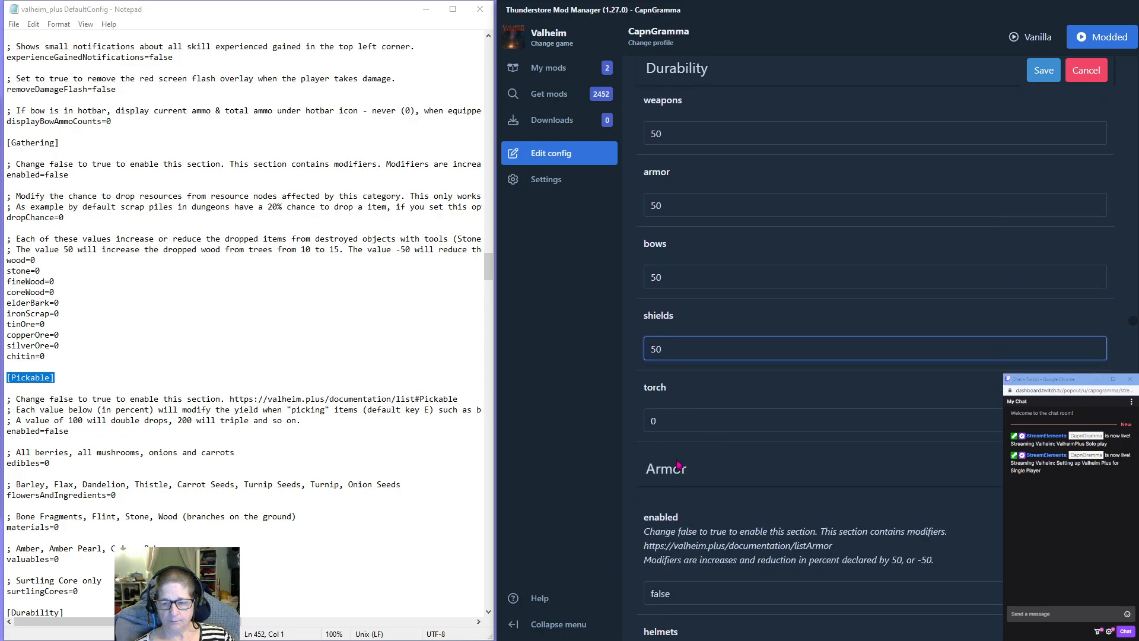
pyautogui.press('Tab')
pyautogui.write('50')
# Enable the Armor section by setting its enabled option to true.
pyautogui.scroll(-2, 697, 463)
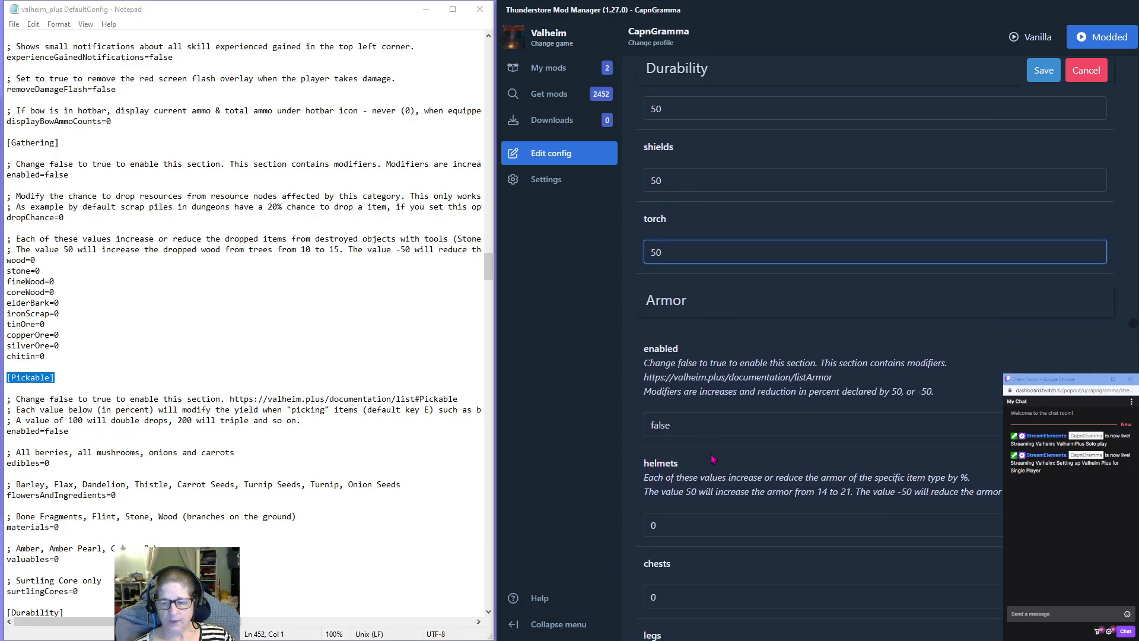
pyautogui.click(678, 417)
pyautogui.doubleClick(677, 417)
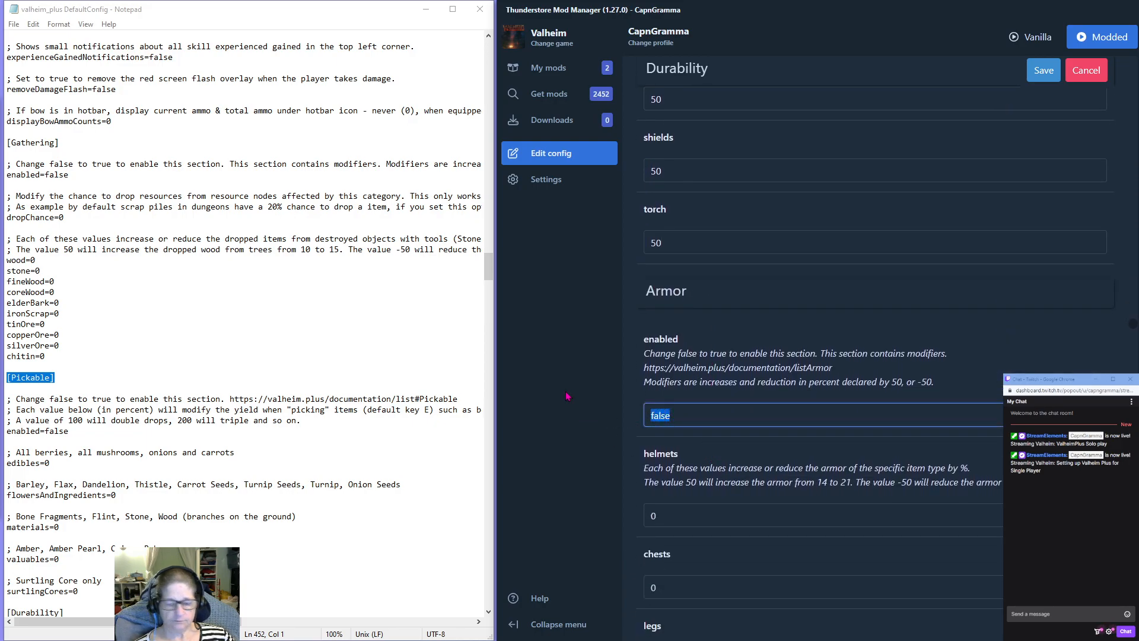
pyautogui.write('true')
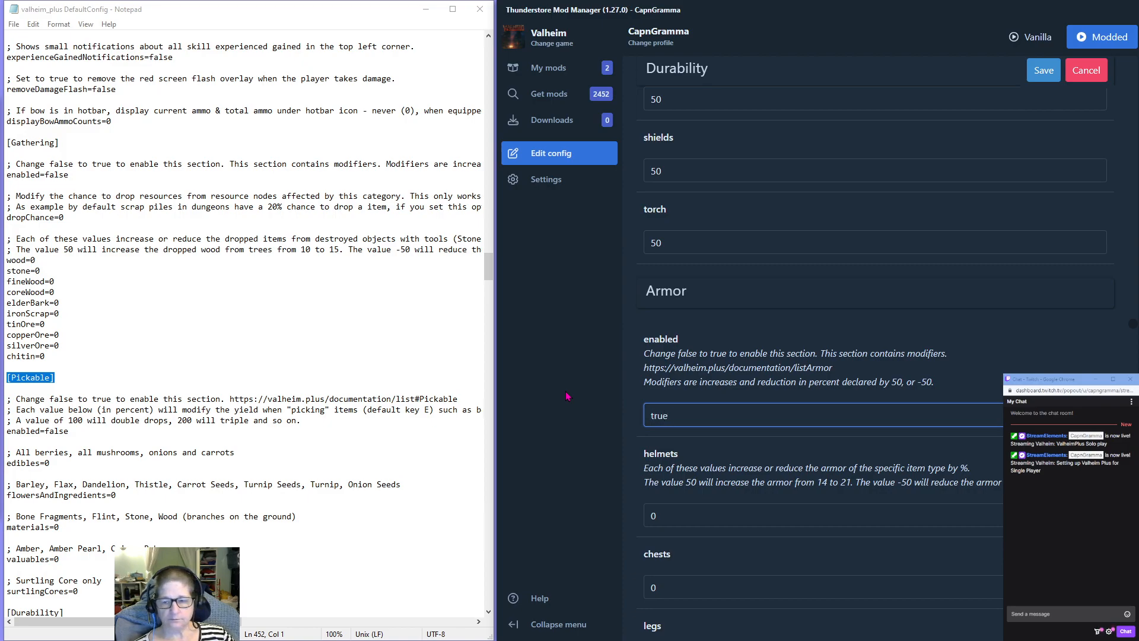
# Set the helmets modifier to 50 in the Armor section.
pyautogui.scroll(-2, 746, 337)
pyautogui.press('Tab')
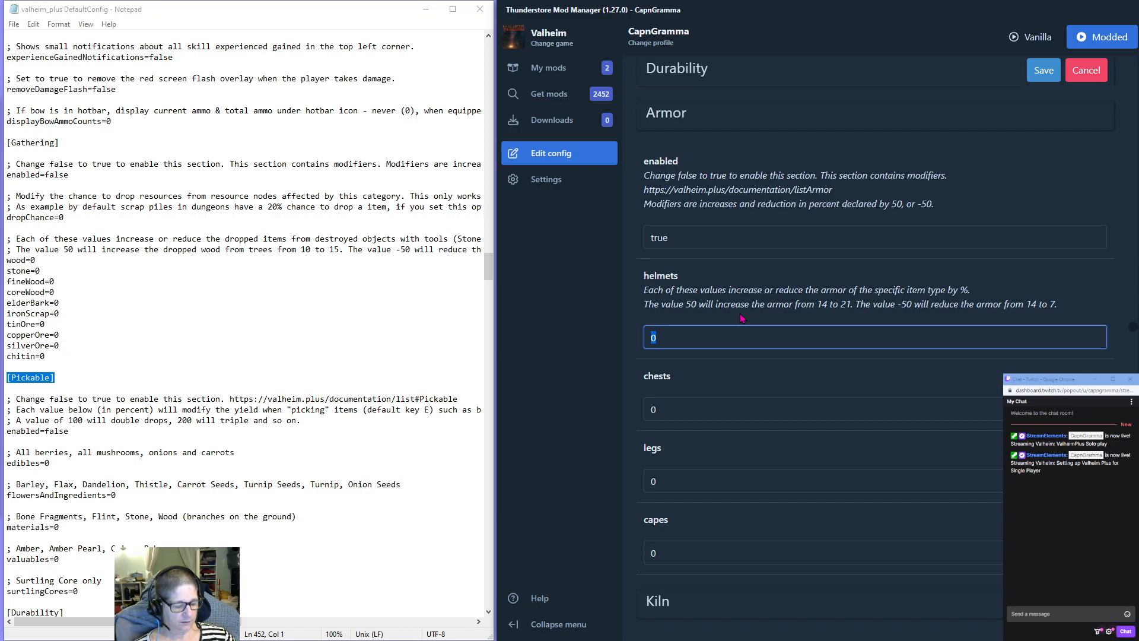
pyautogui.write('50')
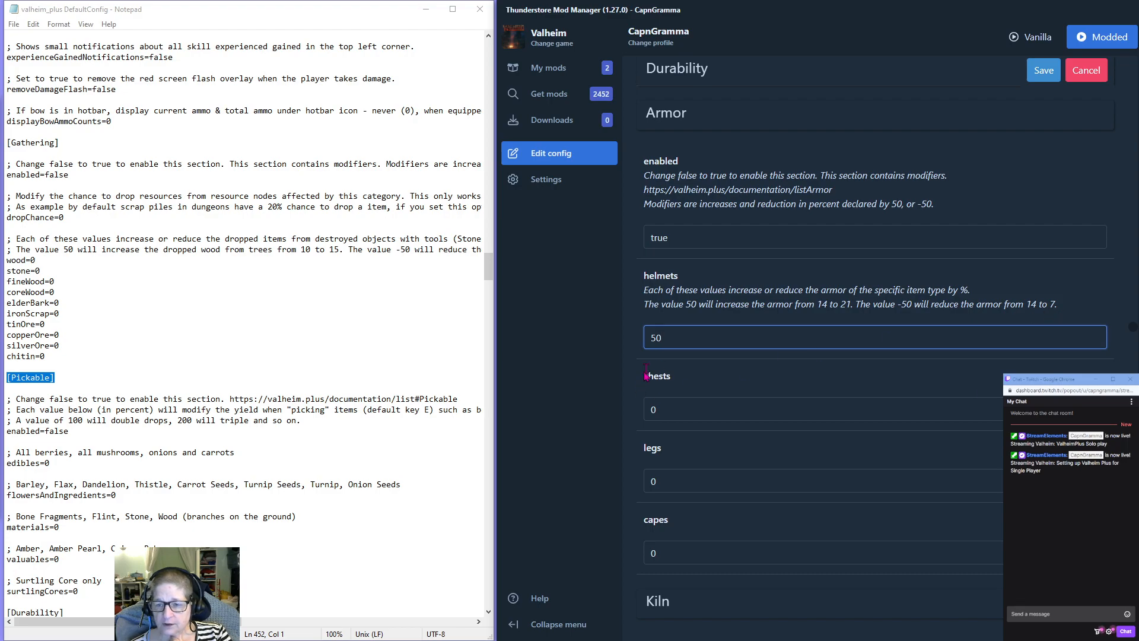
# Raise the helmets modifier to 100 in the Armor section.
pyautogui.moveTo(674, 344); pyautogui.dragTo(597, 338)
pyautogui.write('100')
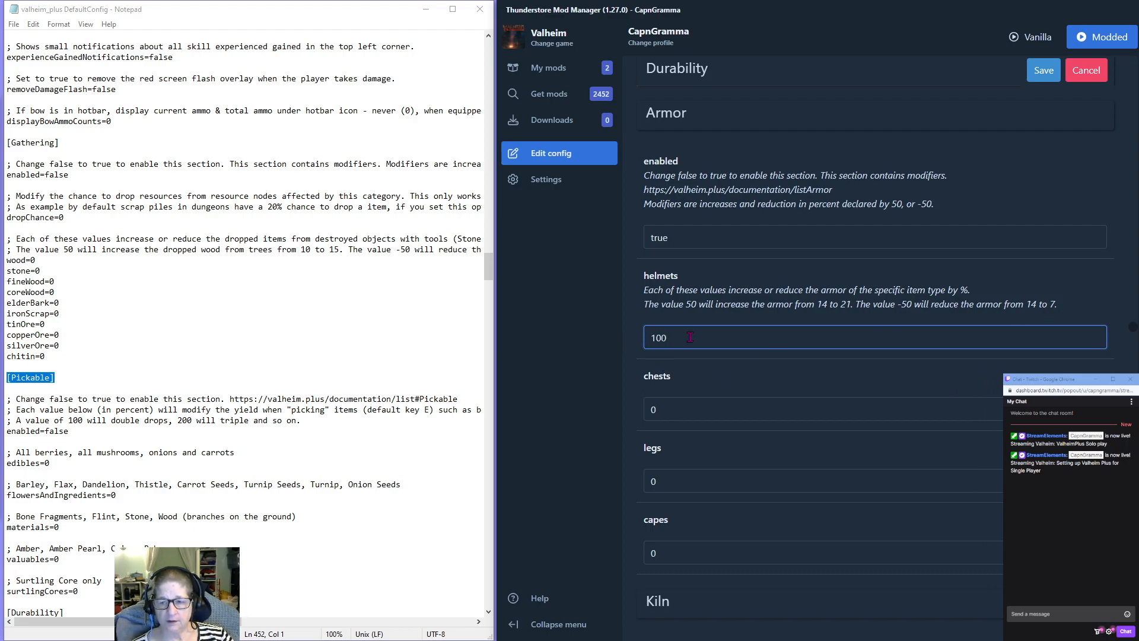
pyautogui.moveTo(689, 337); pyautogui.dragTo(589, 342)
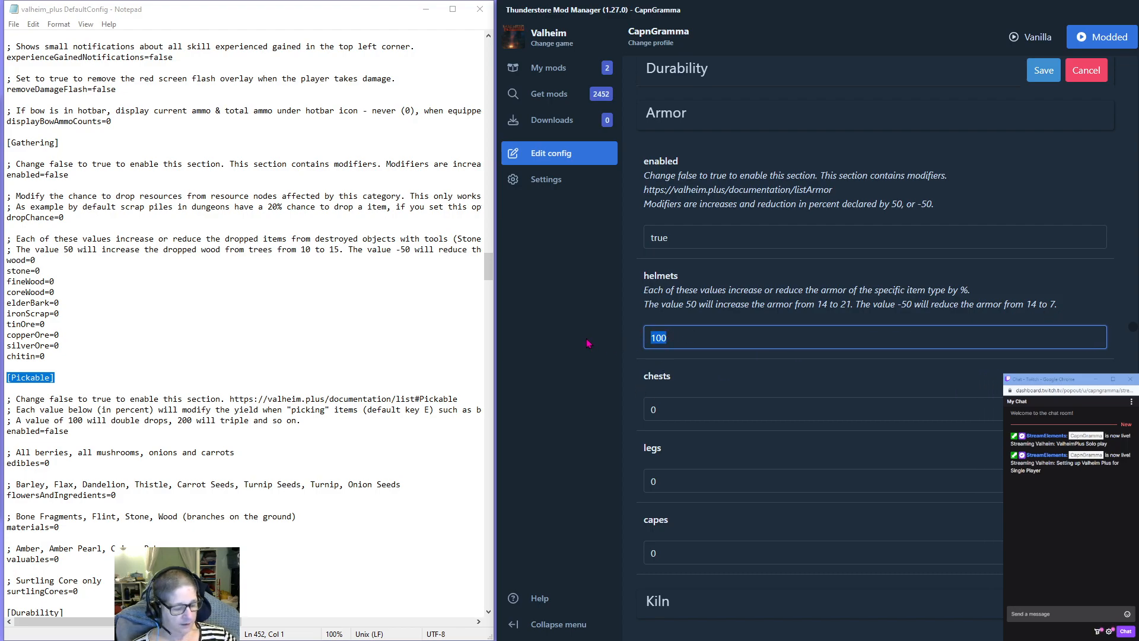
# Set the chests, legs and capes modifiers to 100 in the Armor section.
pyautogui.moveTo(669, 408); pyautogui.dragTo(643, 411)
pyautogui.write('100')
pyautogui.moveTo(666, 486); pyautogui.dragTo(633, 487)
pyautogui.write('100')
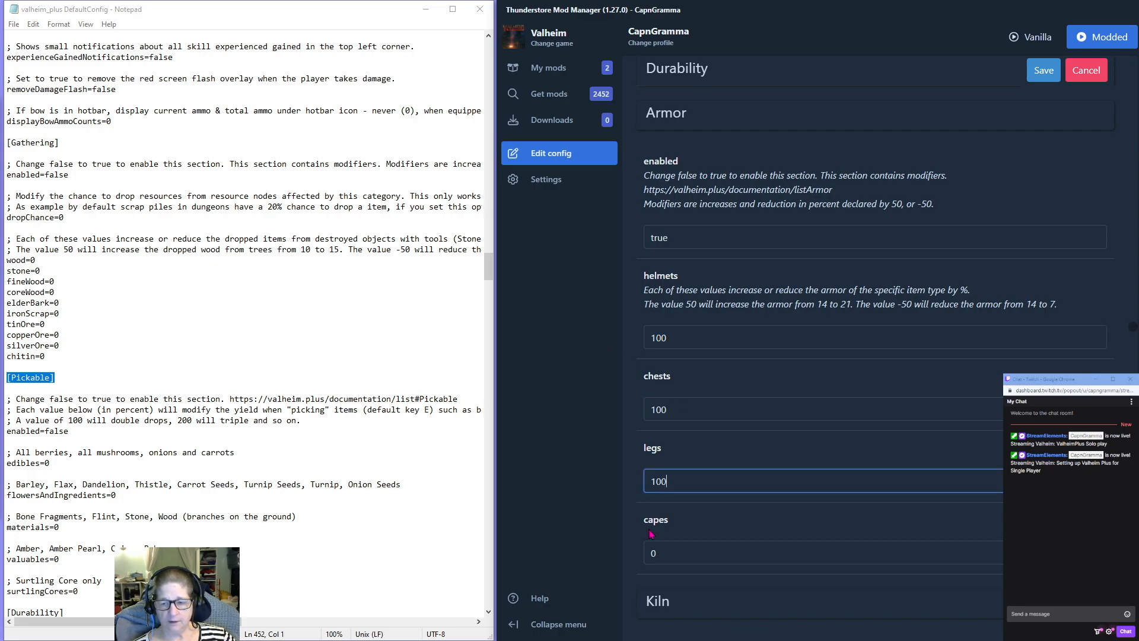
pyautogui.moveTo(661, 550); pyautogui.dragTo(645, 551)
pyautogui.write('100')
# Enable the Kiln section by setting its enabled option to true.
pyautogui.scroll(-5, 783, 454)
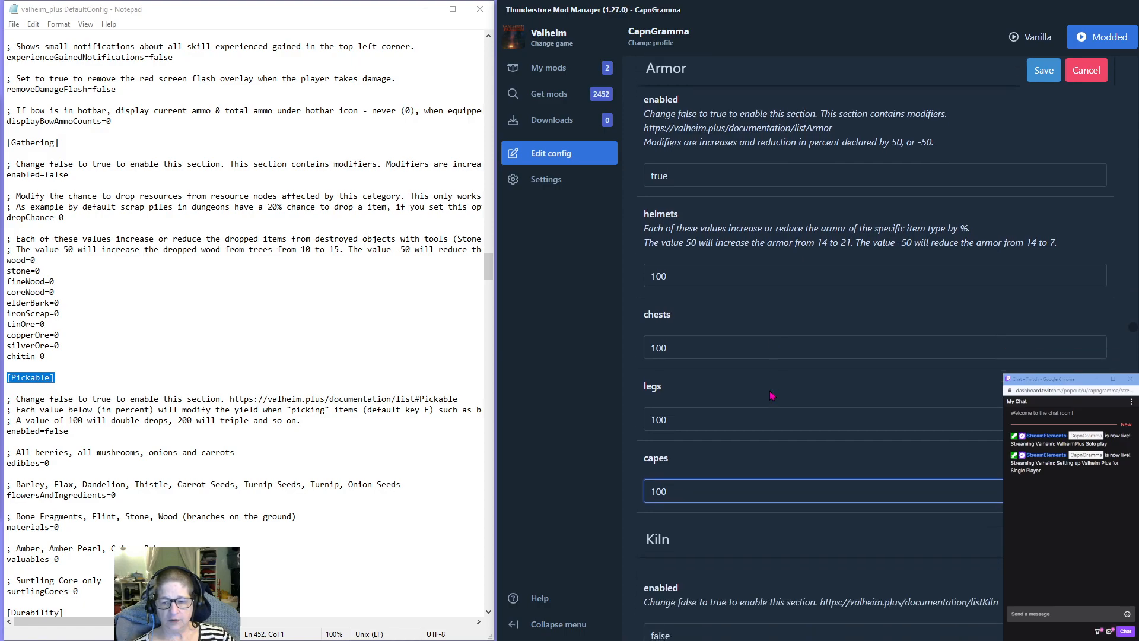
pyautogui.moveTo(672, 342); pyautogui.dragTo(574, 350)
pyautogui.write('true')
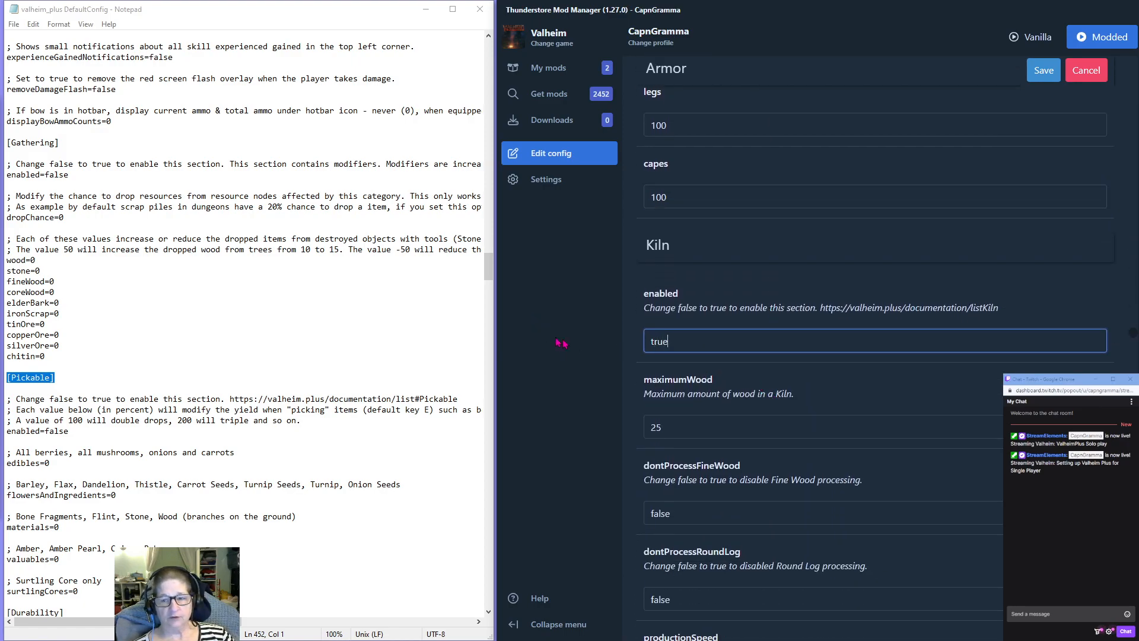
# Set dontProcessFineWood and dontProcessRoundLog to true in the Kiln section.
pyautogui.scroll(-2, 727, 323)
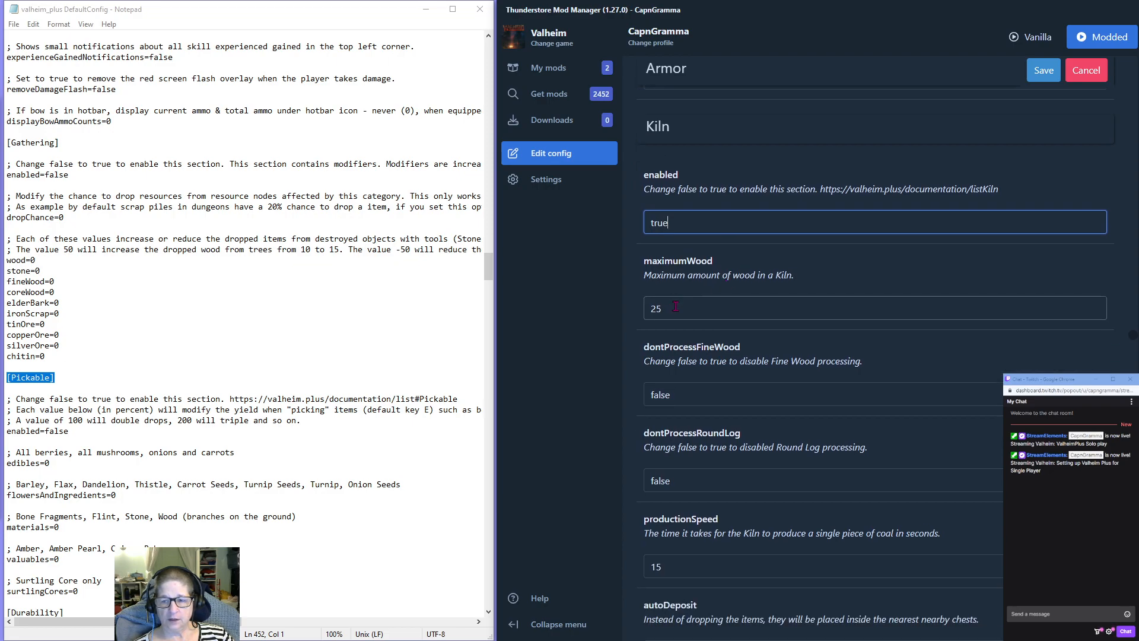
pyautogui.doubleClick(684, 397)
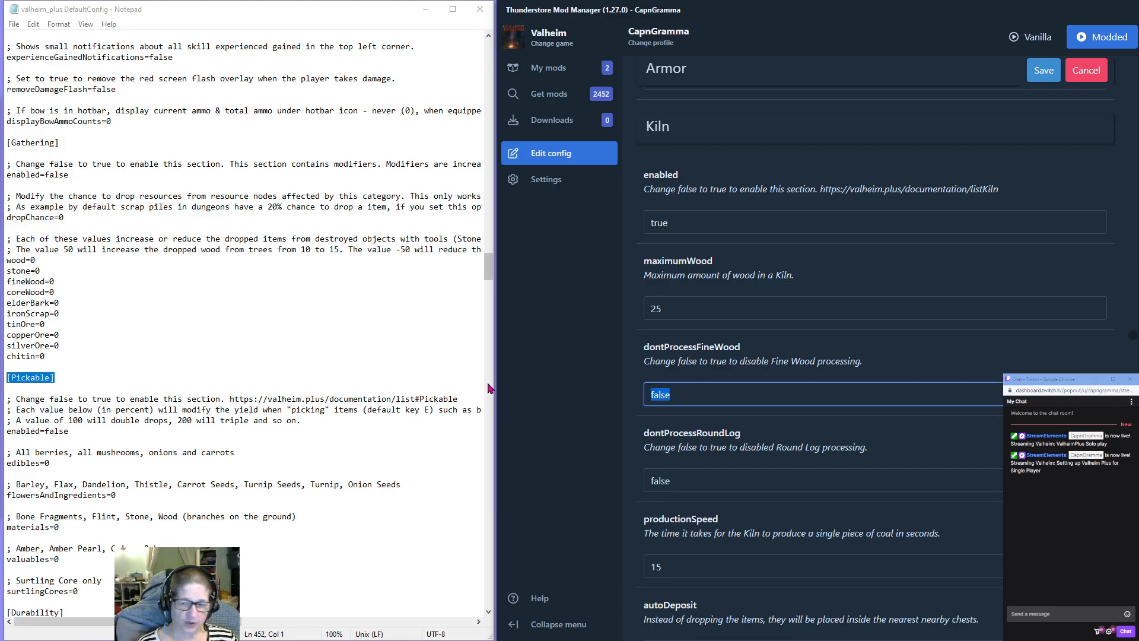
pyautogui.write('true')
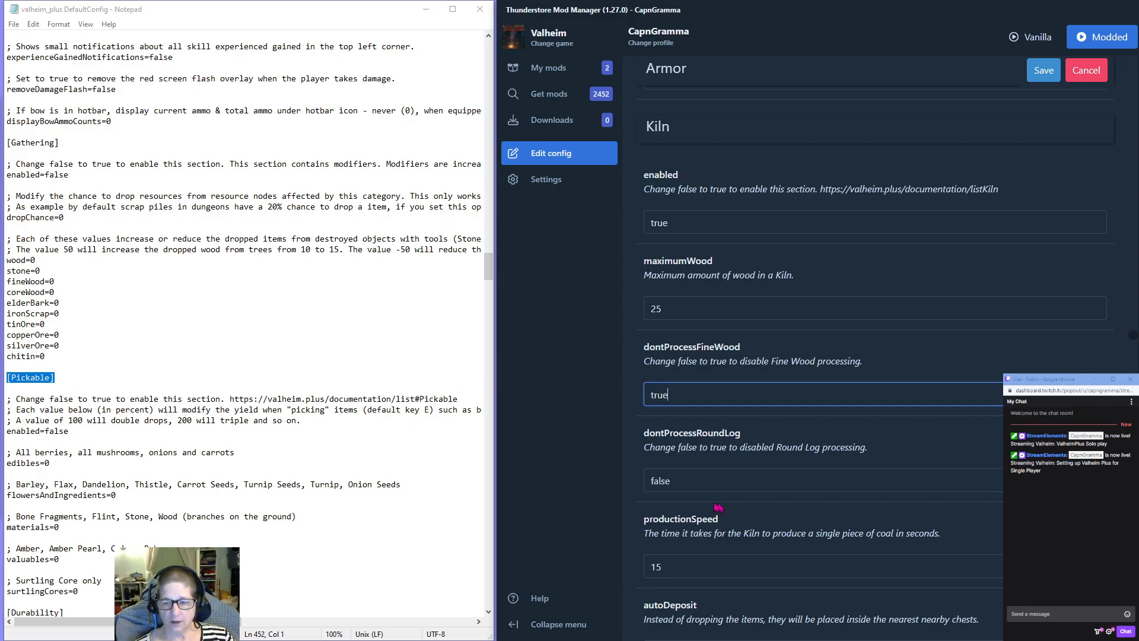
pyautogui.press('Tab')
pyautogui.write('true')
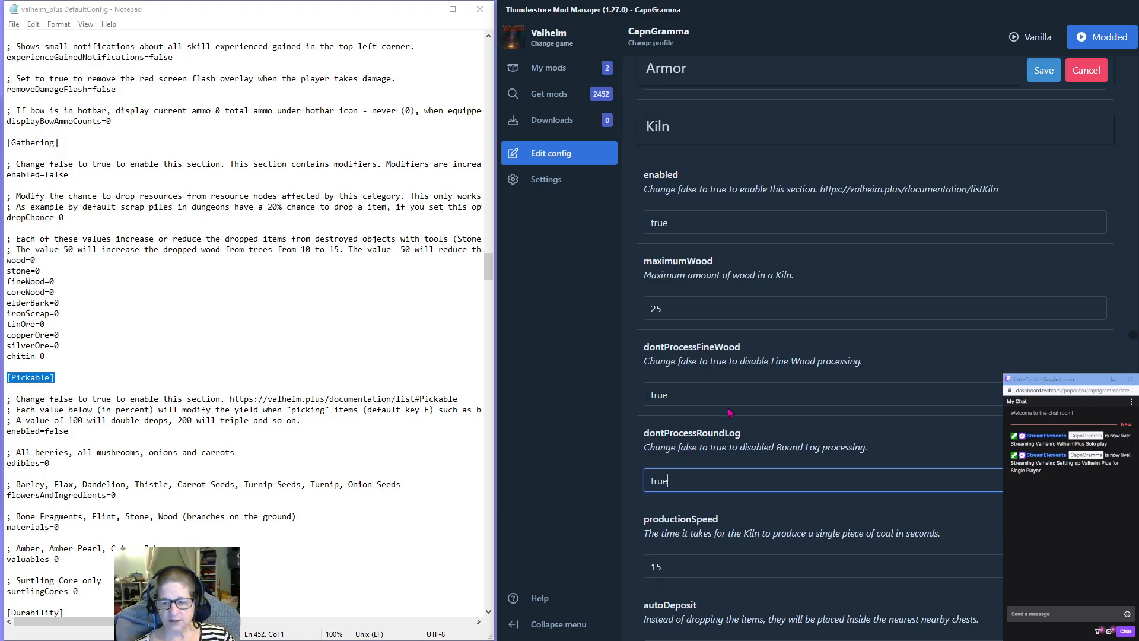
# Set autoDeposit and autoFuel to true in the Kiln section.
pyautogui.scroll(-3, 730, 412)
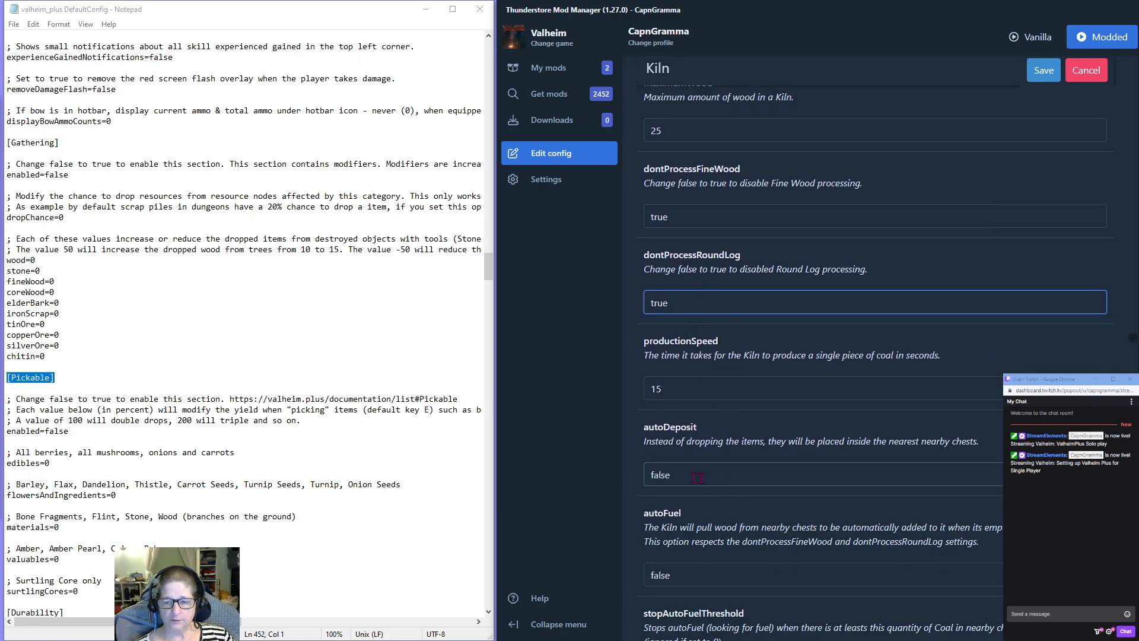
pyautogui.doubleClick(678, 475)
pyautogui.write('true')
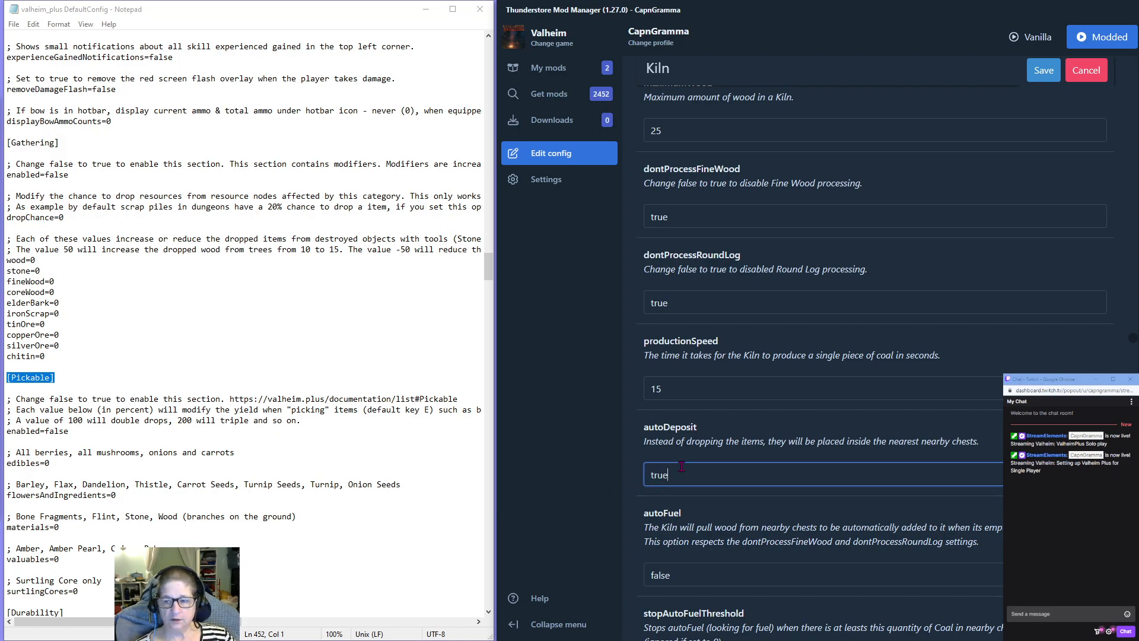
pyautogui.scroll(-1, 682, 466)
pyautogui.doubleClick(661, 515)
pyautogui.write('true')
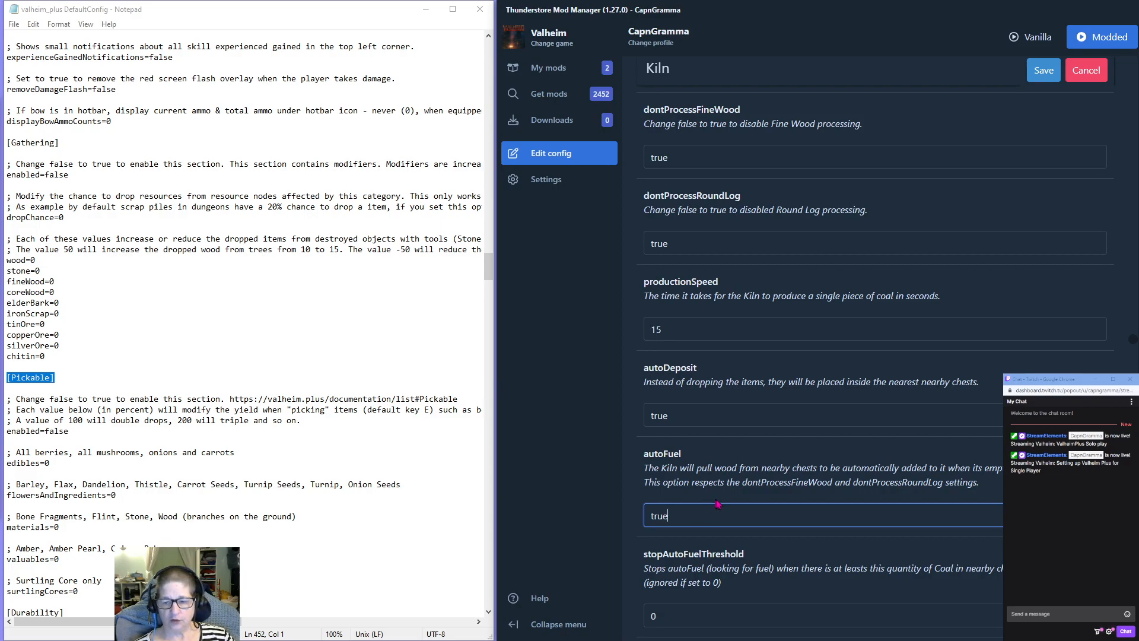
# Set stopAutoFuelThreshold to 300 in the Kiln section.
pyautogui.scroll(-2, 717, 506)
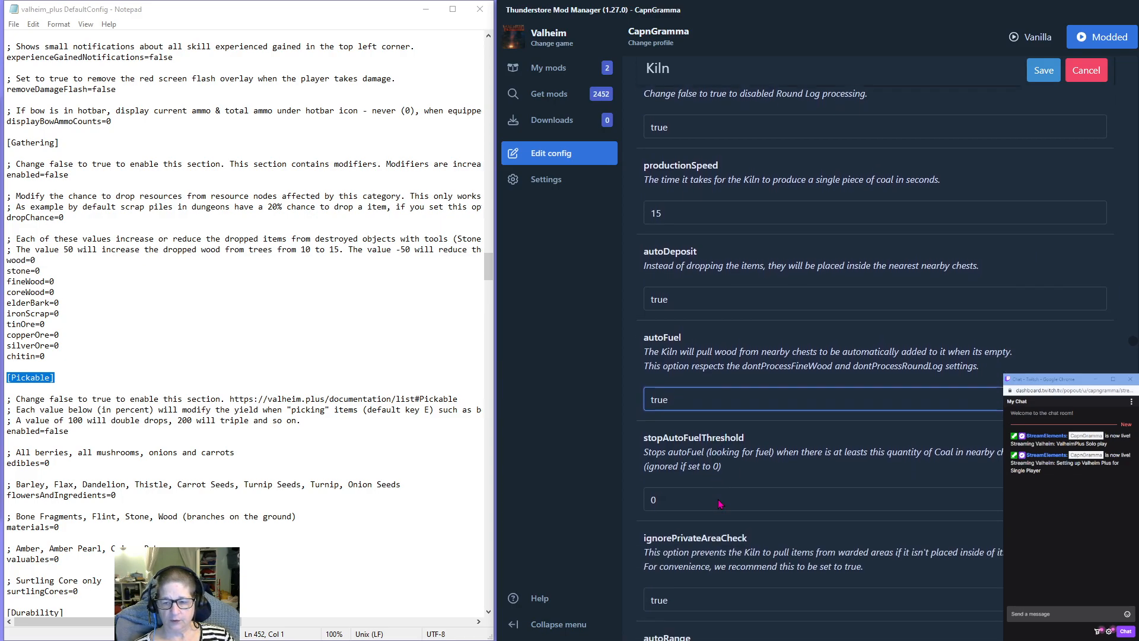
pyautogui.doubleClick(671, 496)
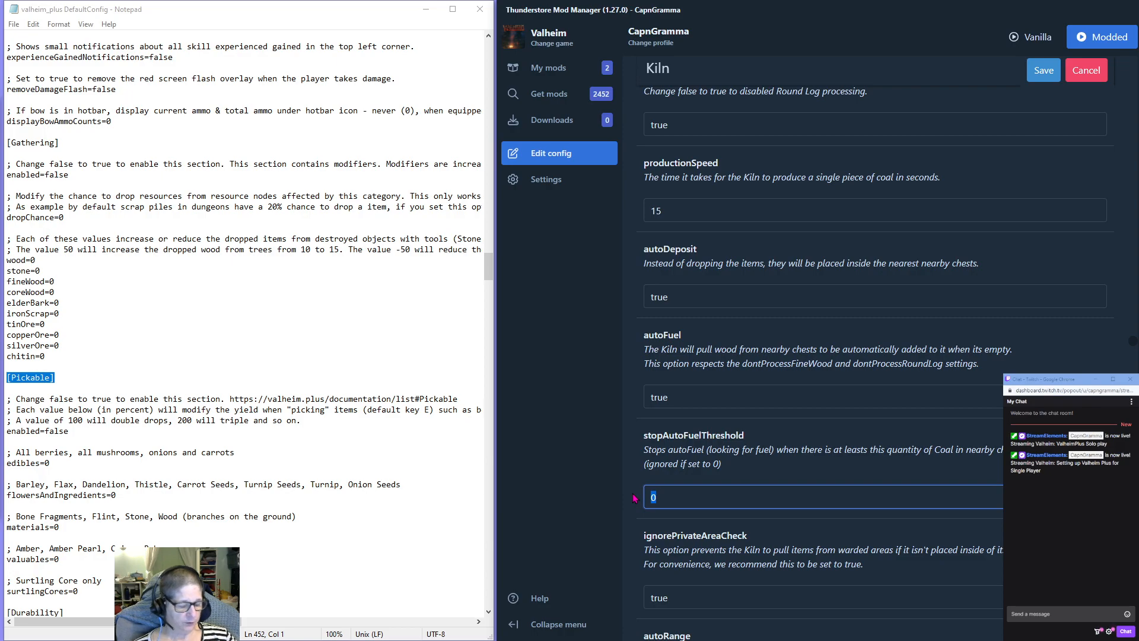
pyautogui.write('300')
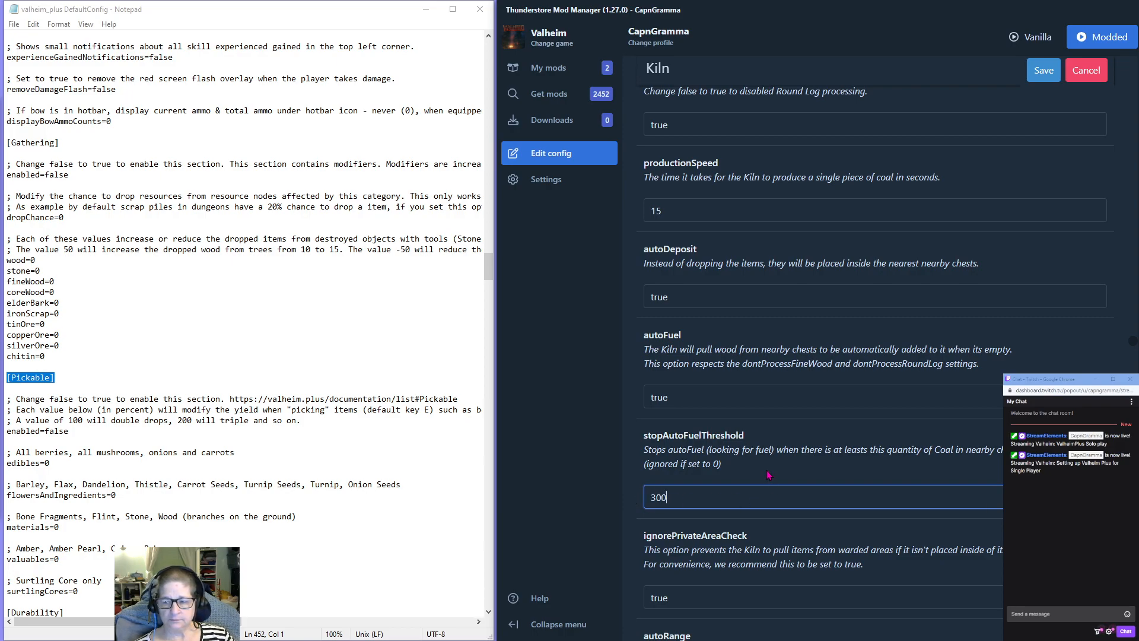
# Change the Kiln section's stopAutoFuelThreshold to 150.
pyautogui.scroll(-1, 768, 475)
pyautogui.moveTo(672, 438); pyautogui.dragTo(617, 442)
pyautogui.write('150')
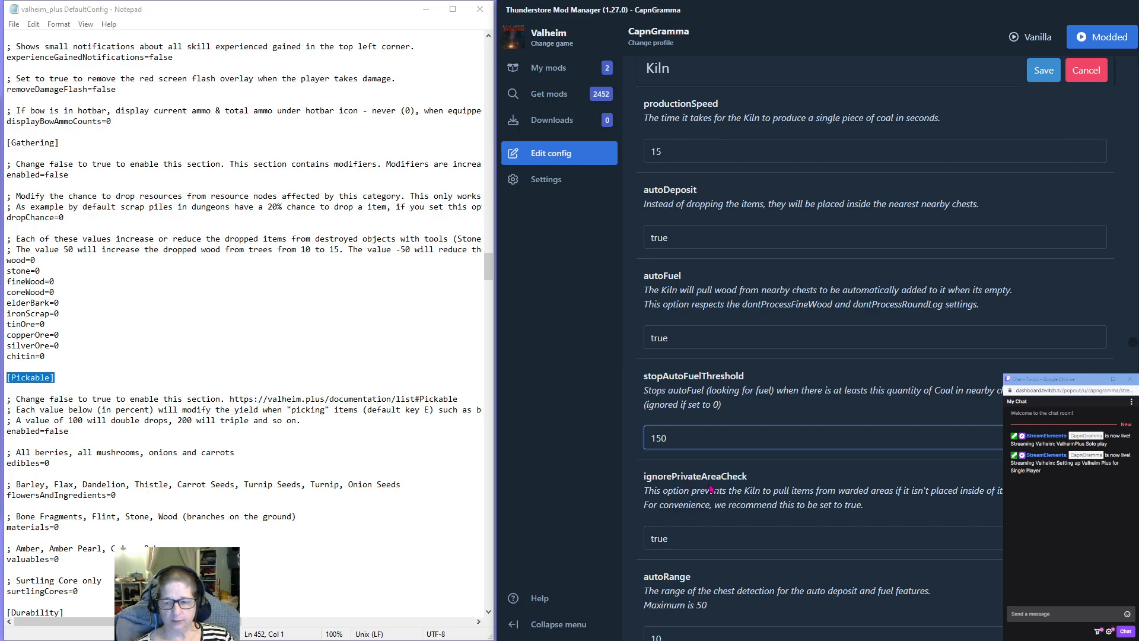
# Set the Kiln section's autoRange for chest detection to 5.
pyautogui.scroll(-2, 709, 488)
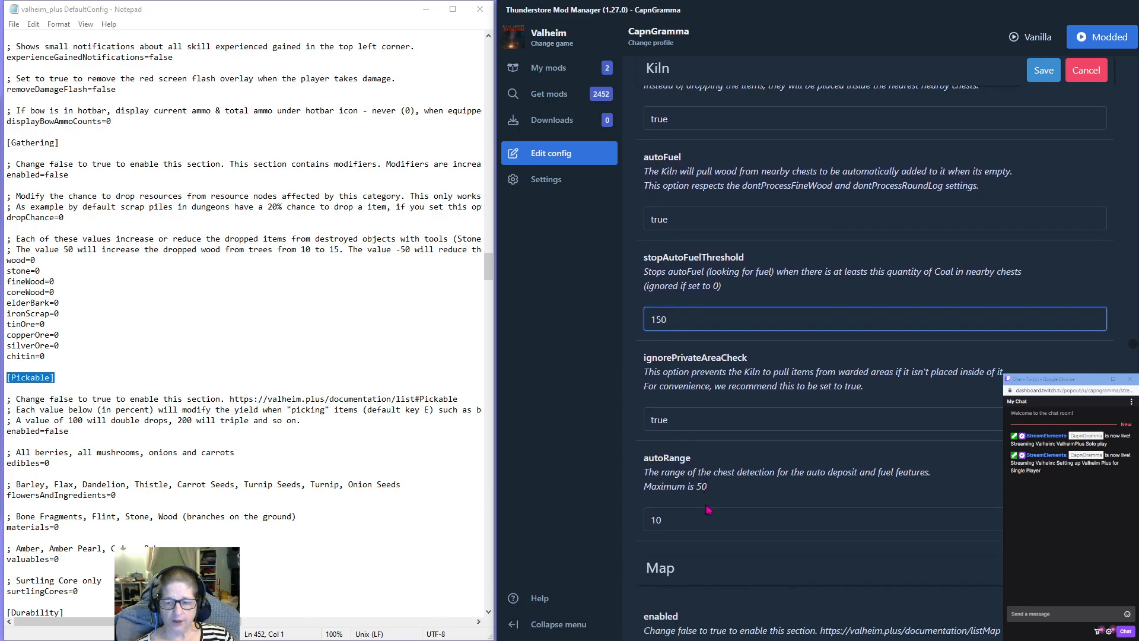
pyautogui.moveTo(669, 519); pyautogui.dragTo(604, 525)
pyautogui.write('5')
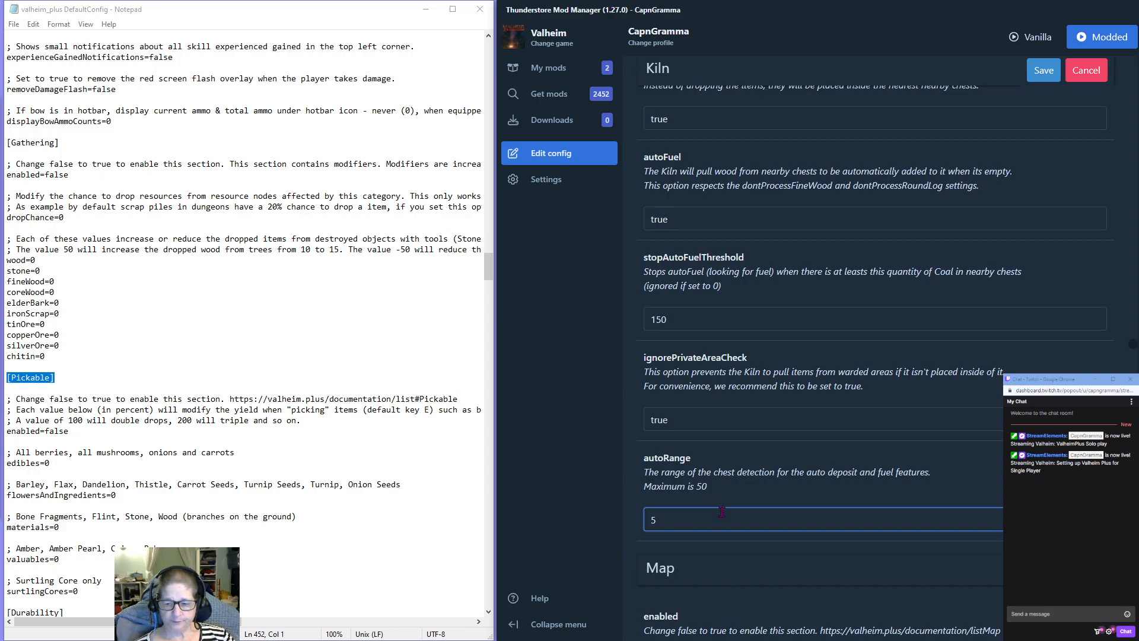
# Enable the Map section by setting its enabled option to true.
pyautogui.scroll(-5, 721, 511)
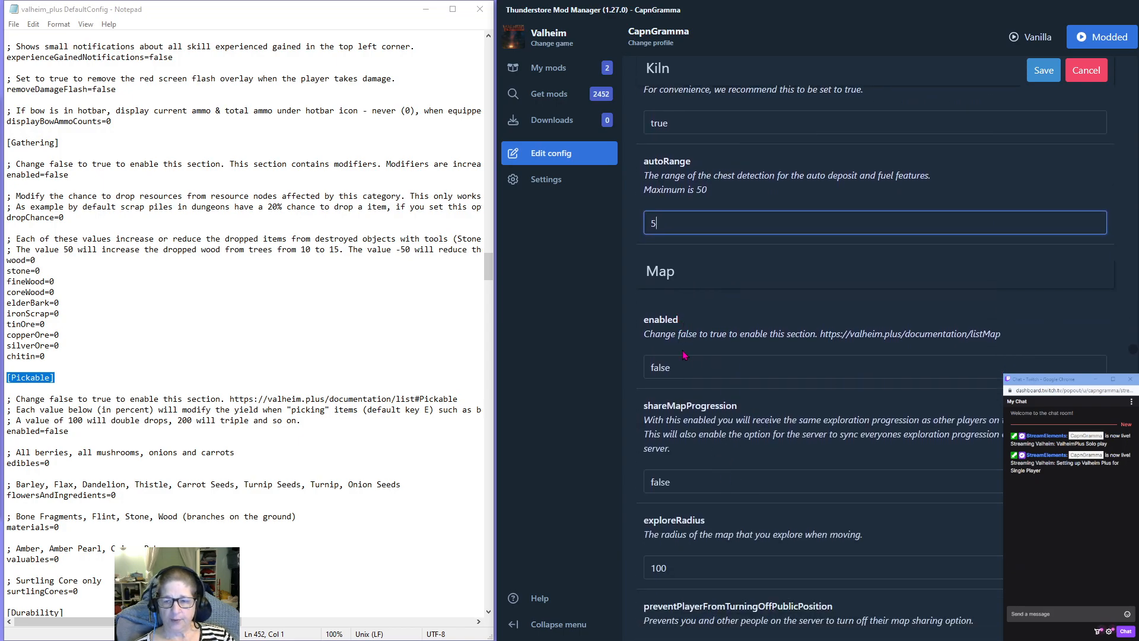
pyautogui.scroll(-2, 698, 347)
pyautogui.scroll(2, 698, 344)
pyautogui.press('Tab')
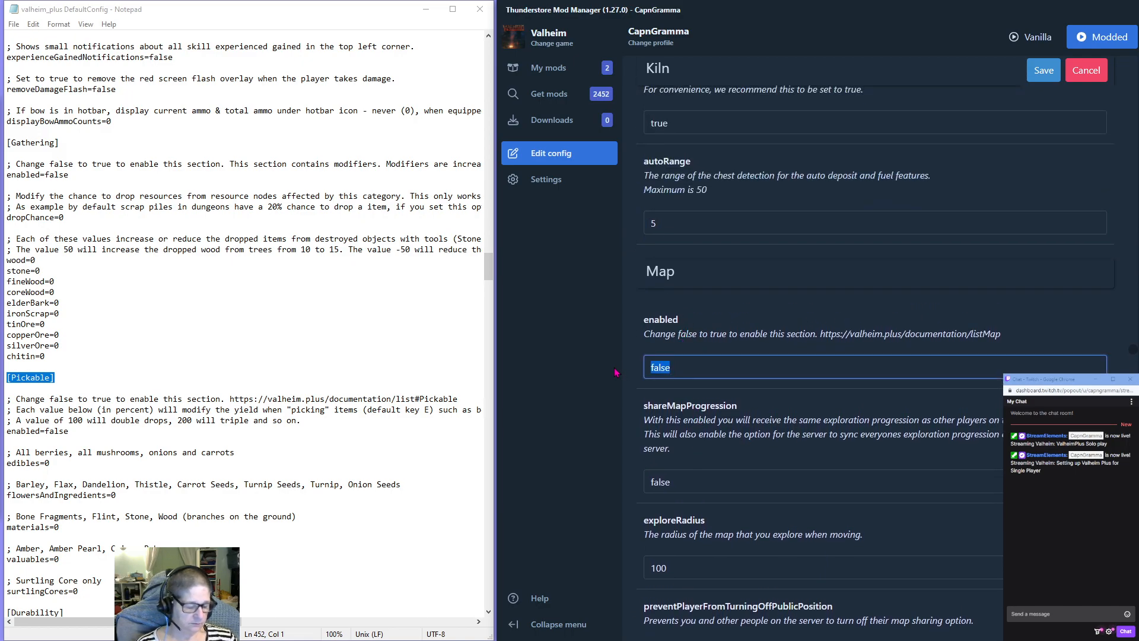
pyautogui.write('true')
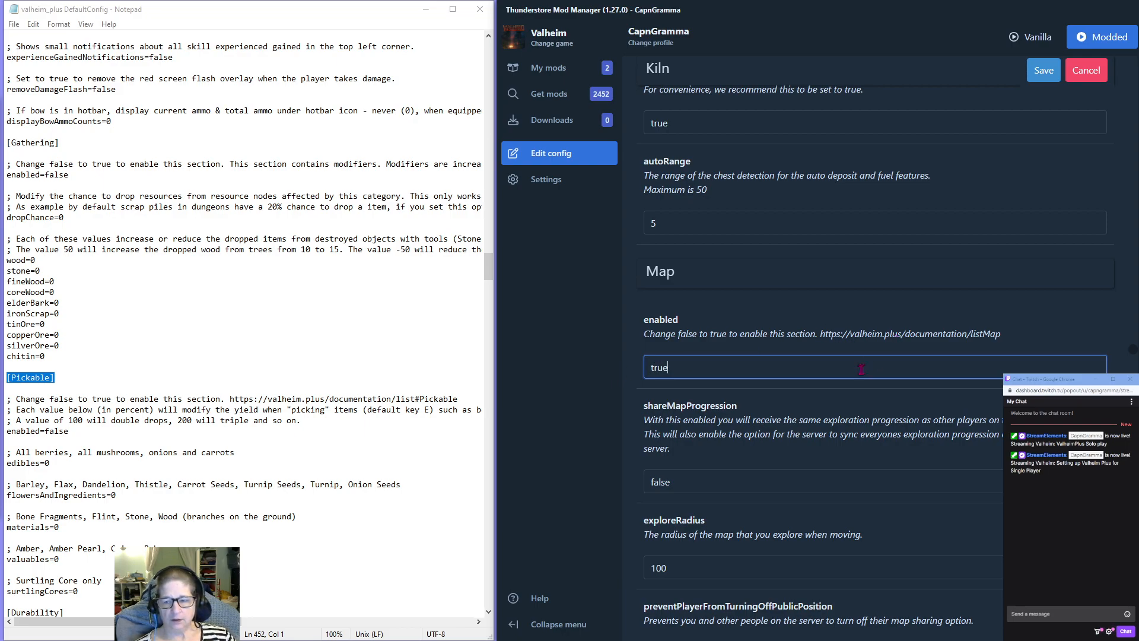
# Set exploreRadius to 200 in the Map section, leaving shareMapProgression as it is.
pyautogui.scroll(-2, 851, 383)
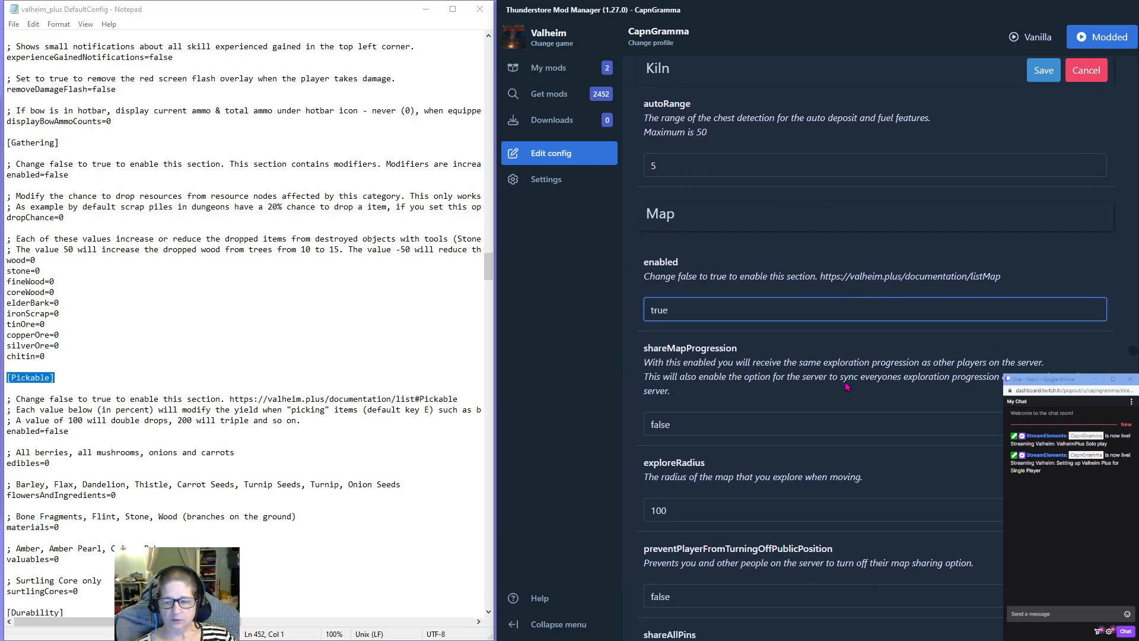
pyautogui.press('Tab')
pyautogui.press('Tab')
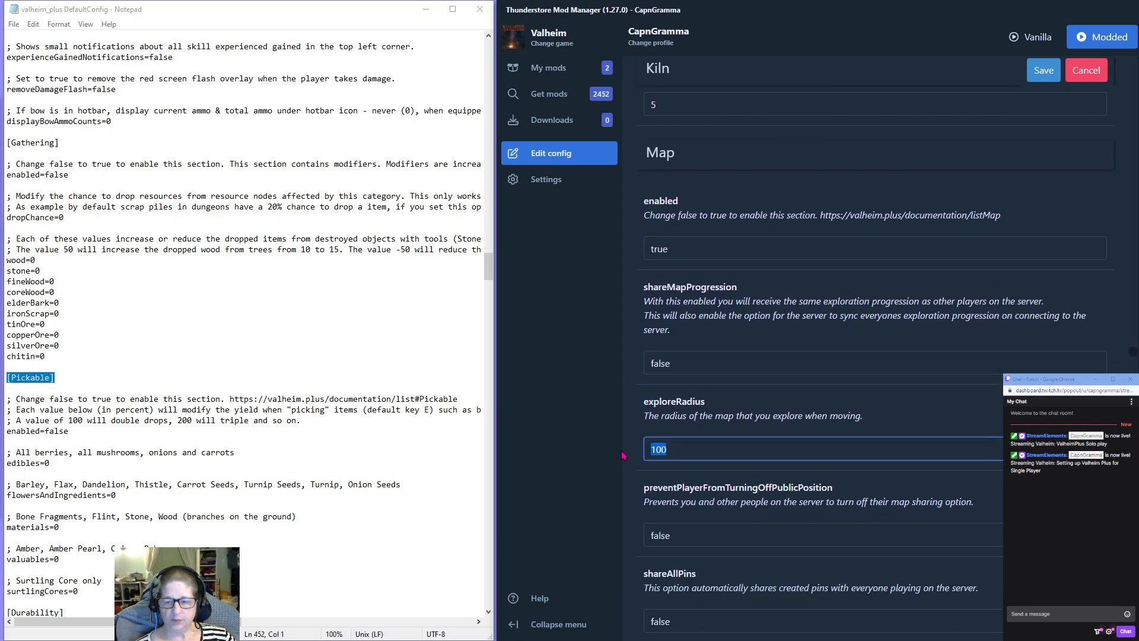
pyautogui.write('200')
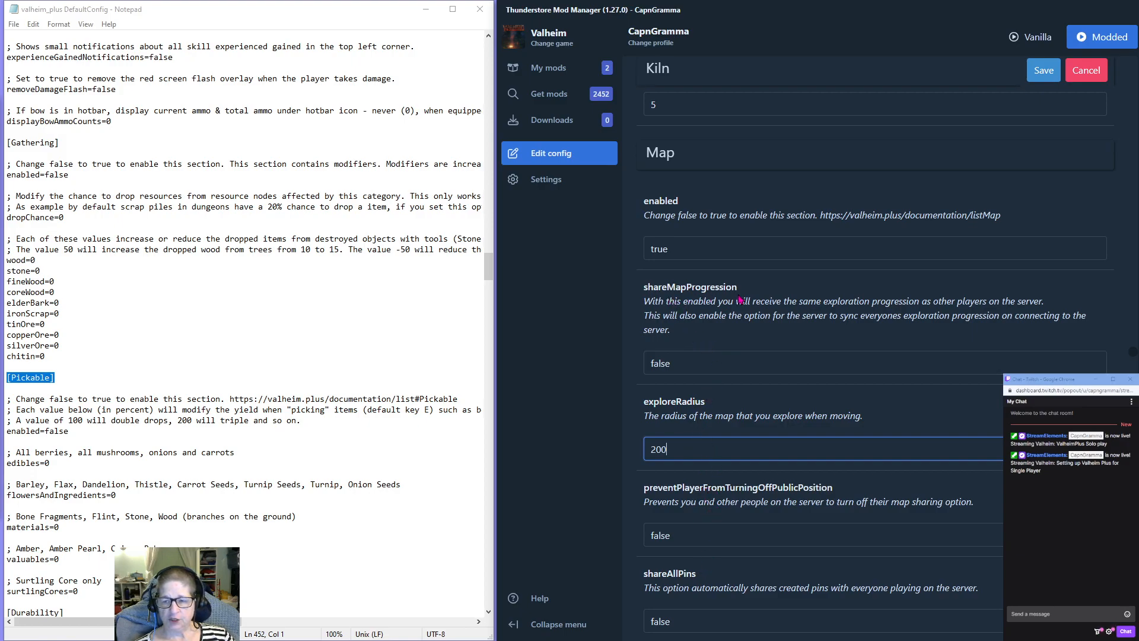
# Set displayCartsAndBoats to true in the Map section.
pyautogui.scroll(-3, 712, 314)
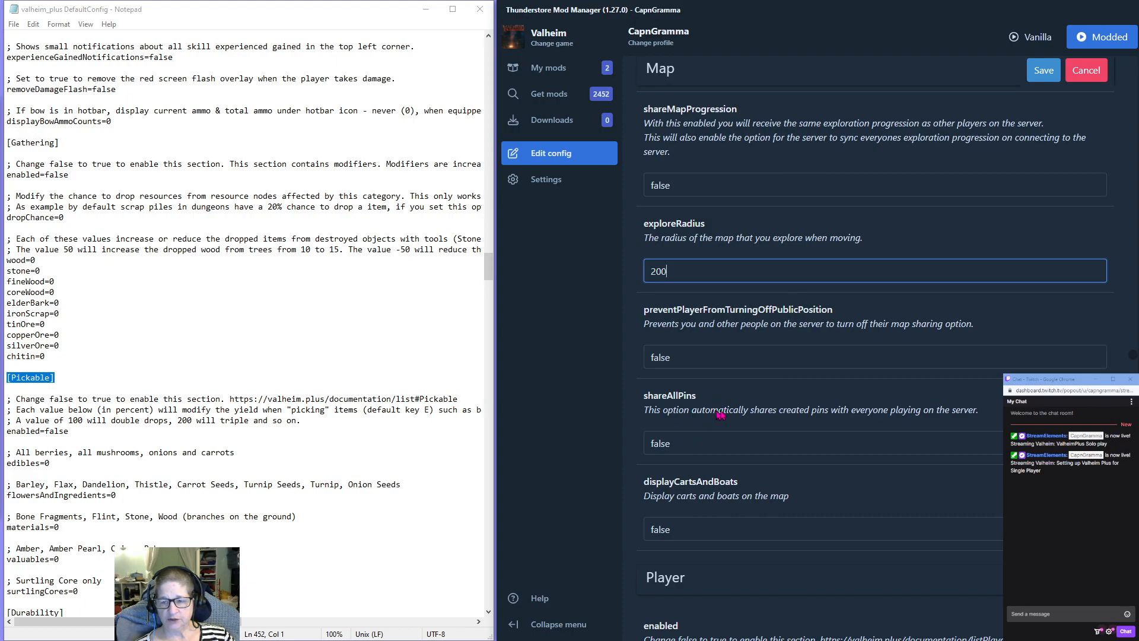
pyautogui.scroll(-1, 793, 489)
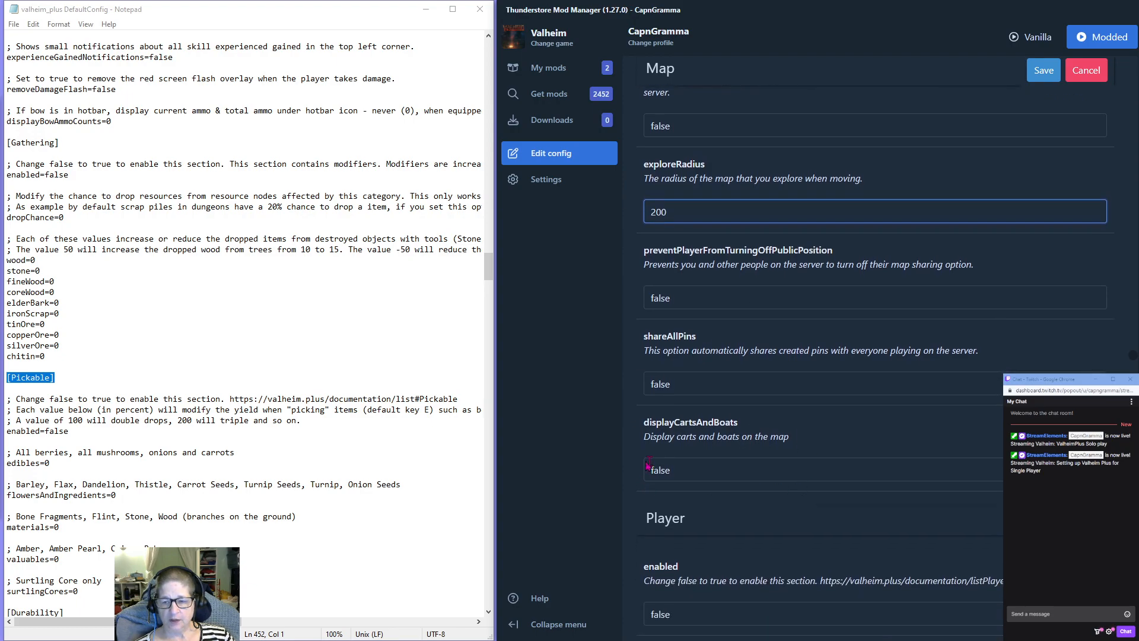
pyautogui.doubleClick(676, 479)
pyautogui.write('t')
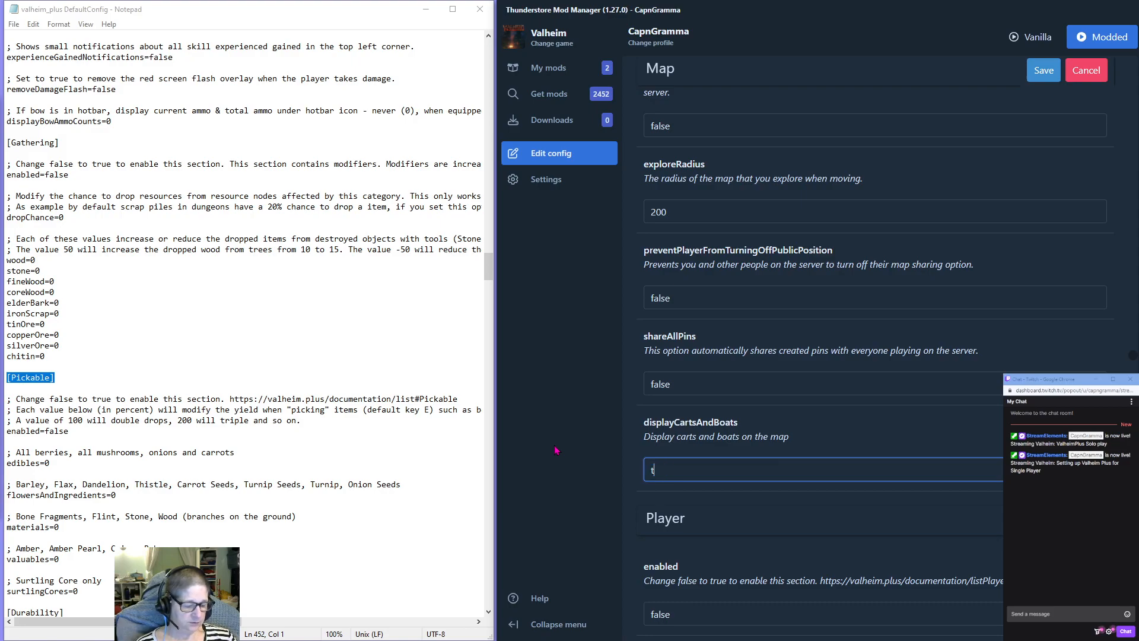
pyautogui.write('rue')
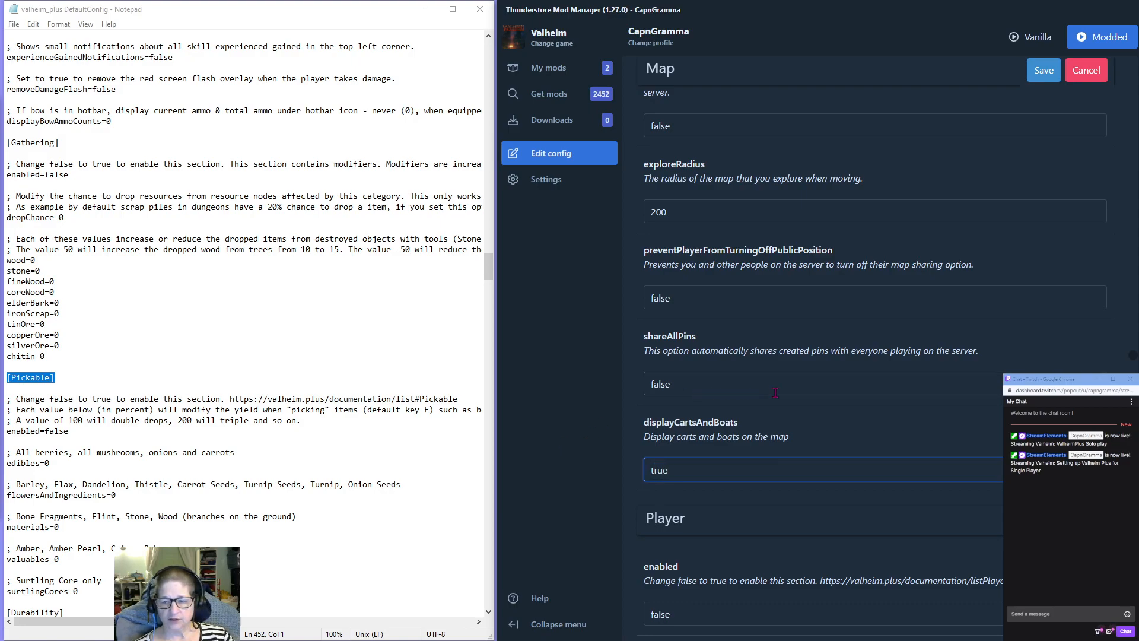
# Enable the Player section by setting its enabled option to true.
pyautogui.scroll(-5, 780, 413)
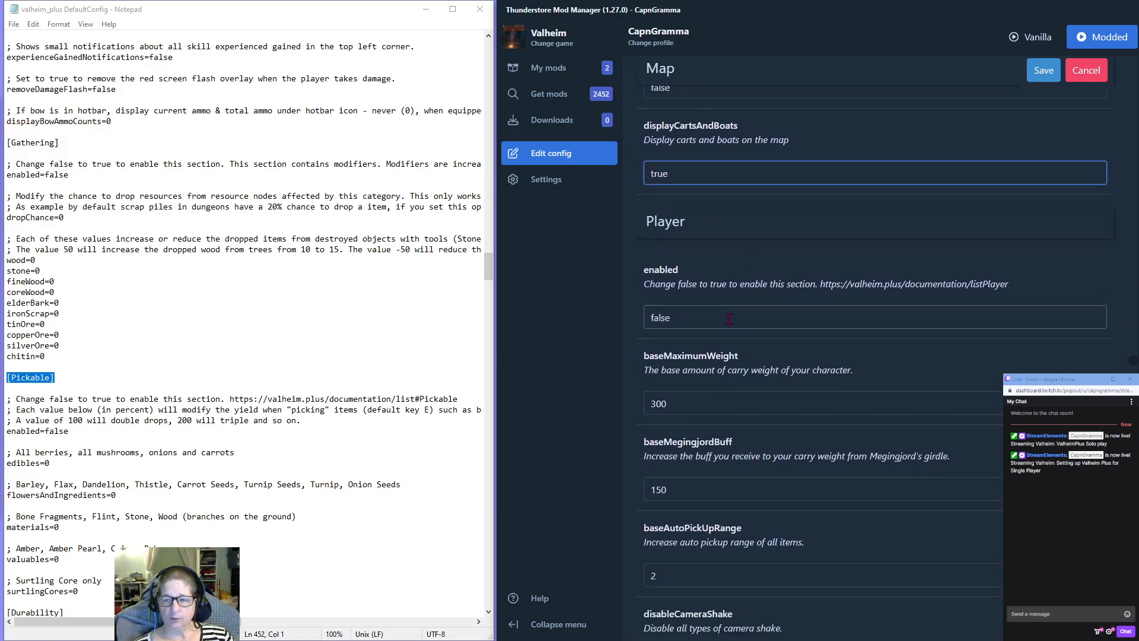
pyautogui.doubleClick(702, 316)
pyautogui.write('true')
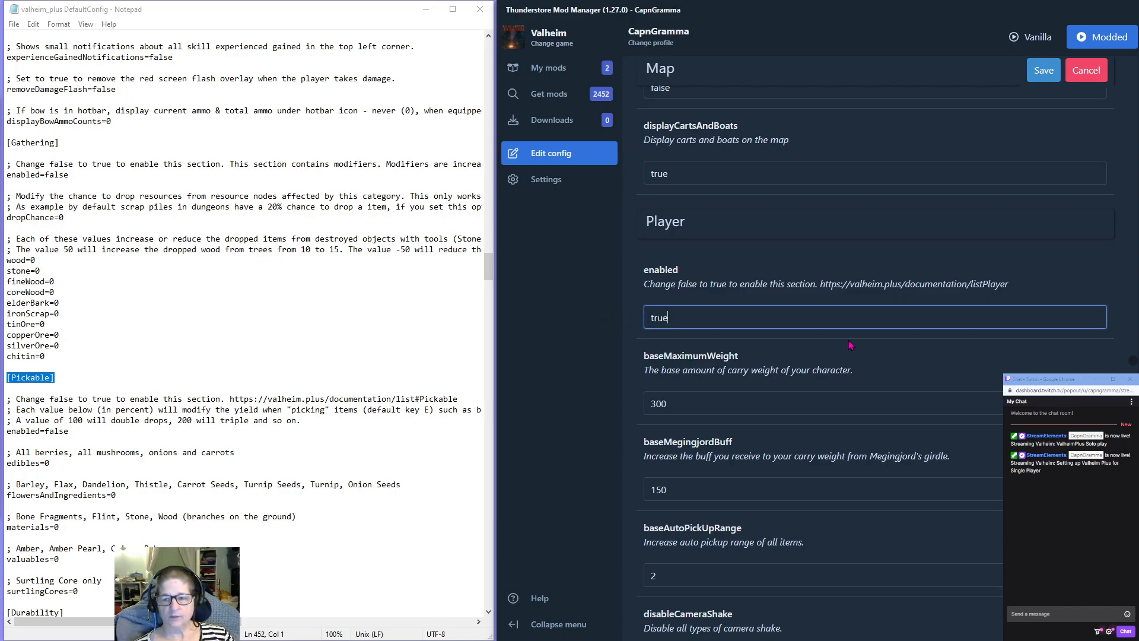
# Set baseMaximumWeight and baseMegingjordBuff to 500 in the Player section.
pyautogui.press('Tab')
pyautogui.write('500')
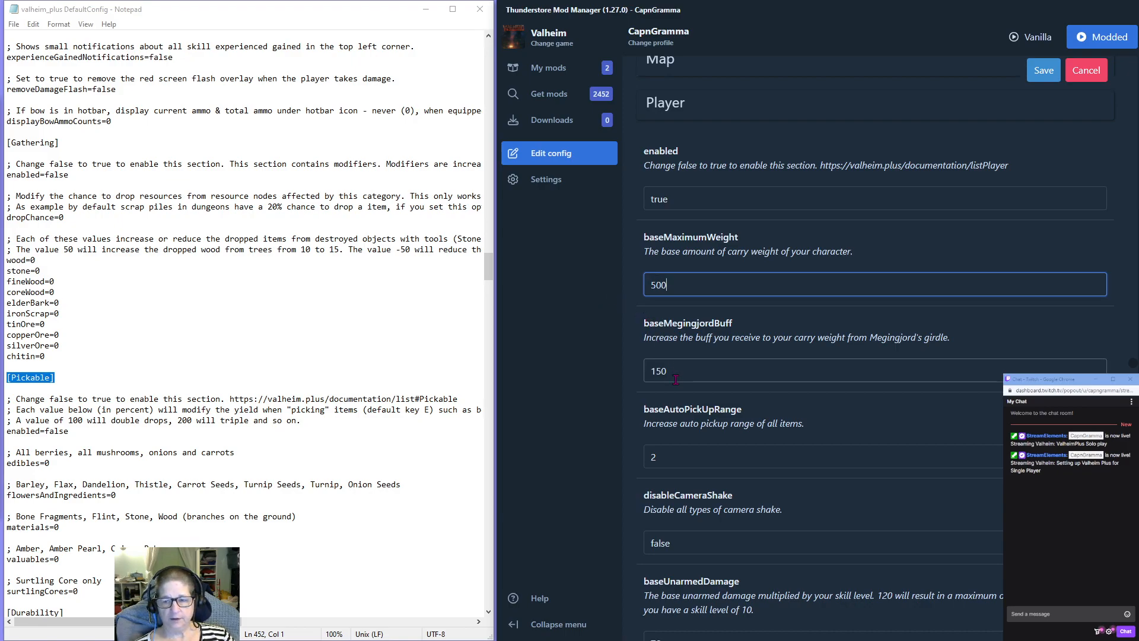
pyautogui.write('500')
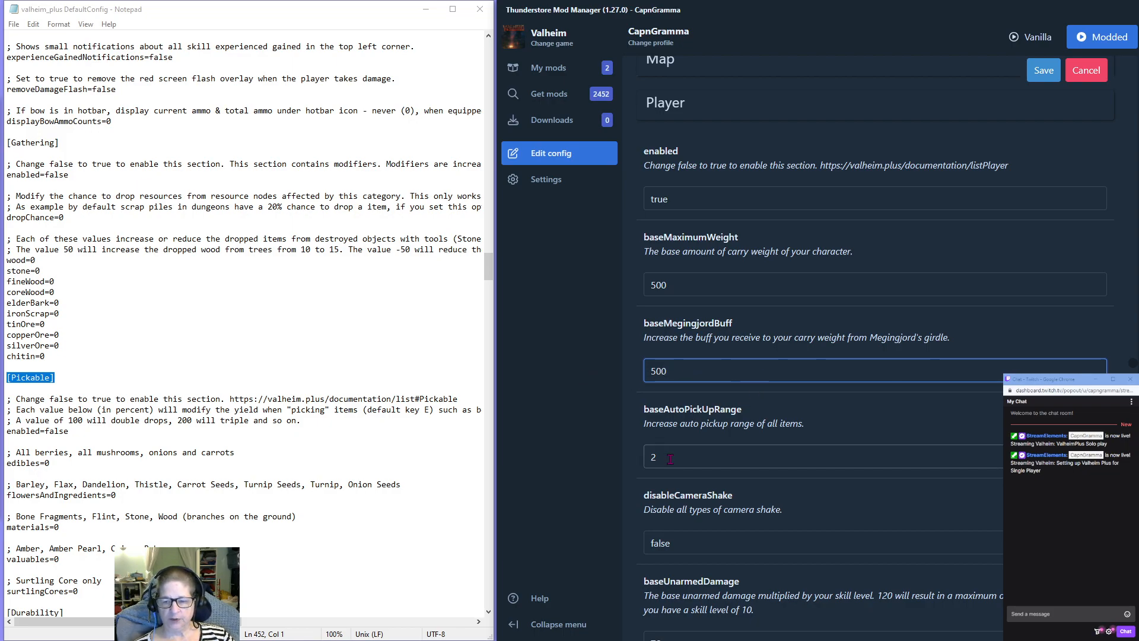
# Set baseAutoPickUpRange to 5 and disableCameraShake to true in the Player section.
pyautogui.press('Tab')
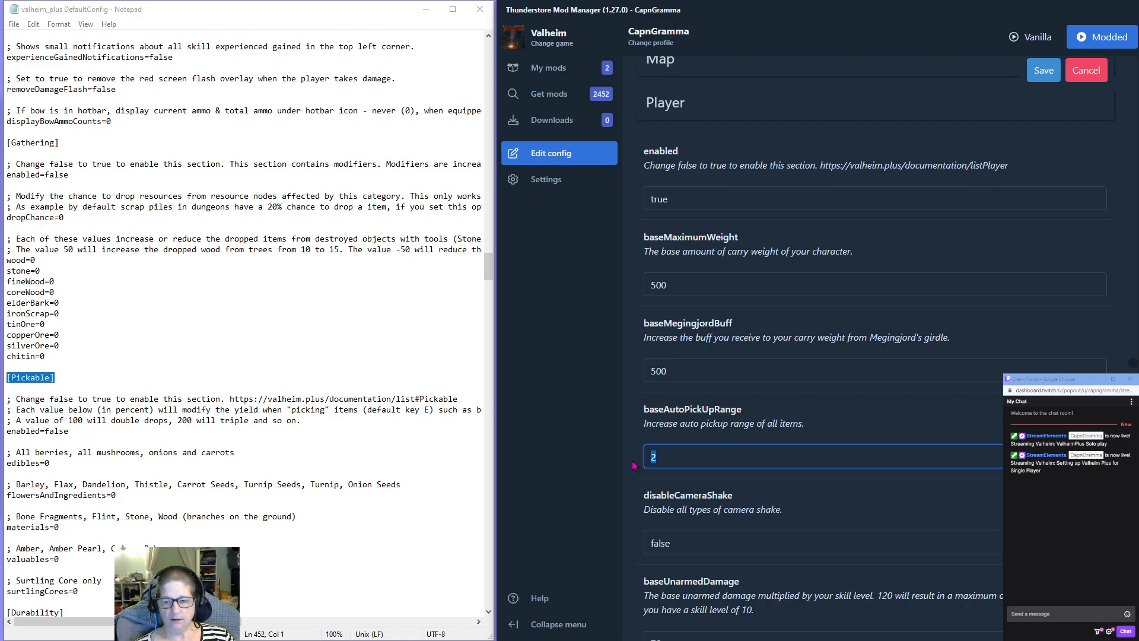
pyautogui.write('5')
pyautogui.click(859, 507)
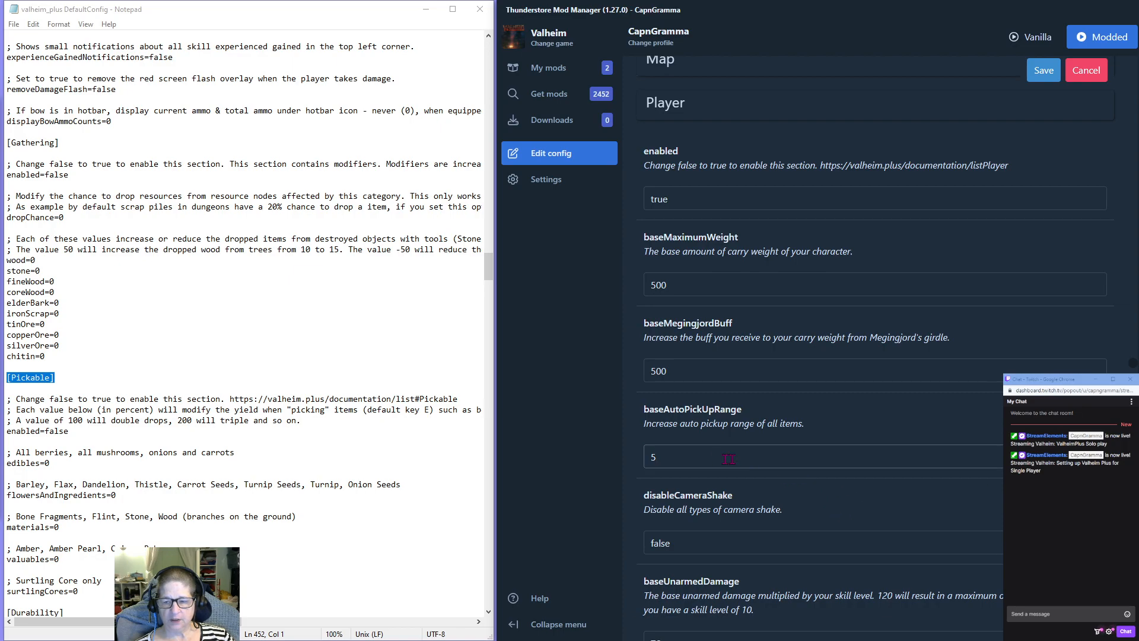
pyautogui.scroll(-2, 703, 454)
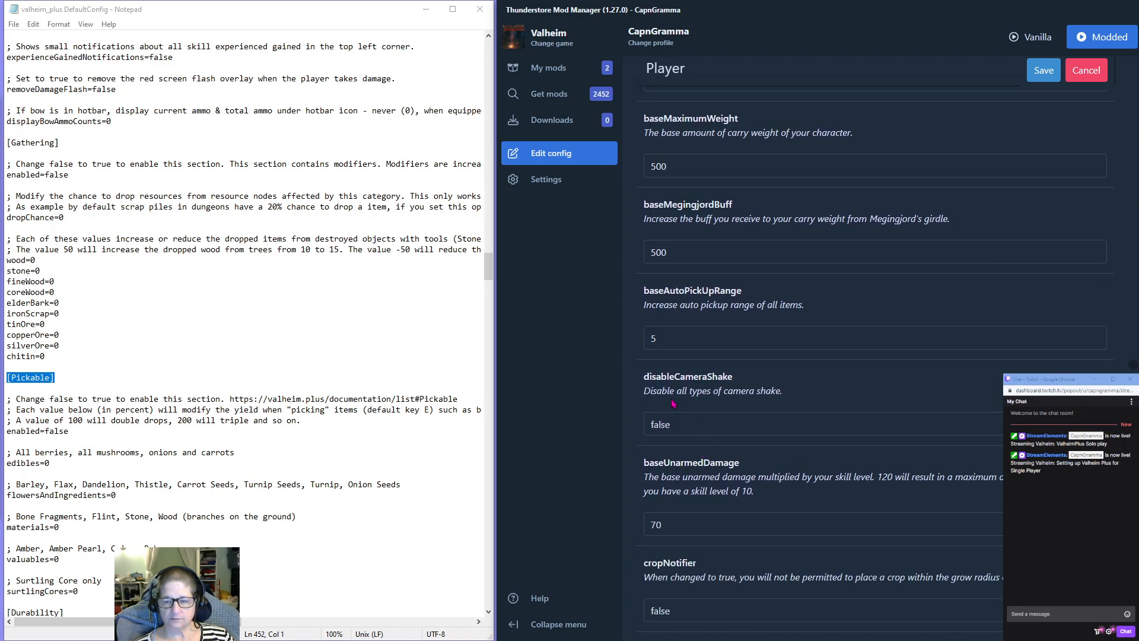
pyautogui.moveTo(673, 426); pyautogui.dragTo(629, 424)
pyautogui.write('true')
pyautogui.click(793, 389)
# Set cropNotifier to true and deathPenaltyMultiplier to -100 in the Player section.
pyautogui.scroll(-2, 771, 389)
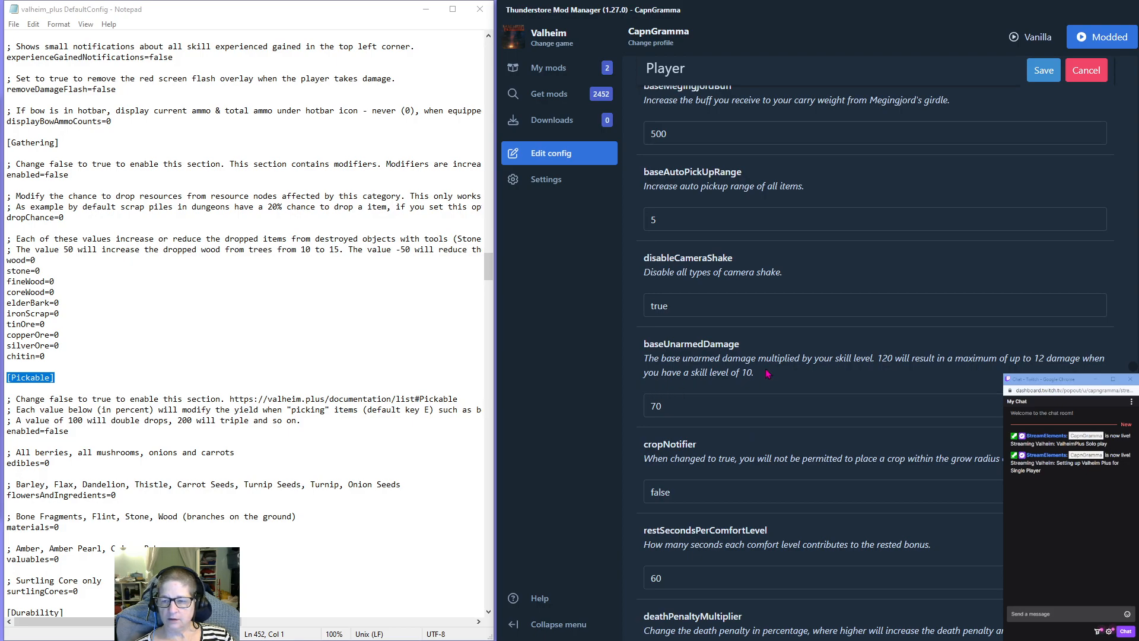
pyautogui.scroll(-3, 767, 373)
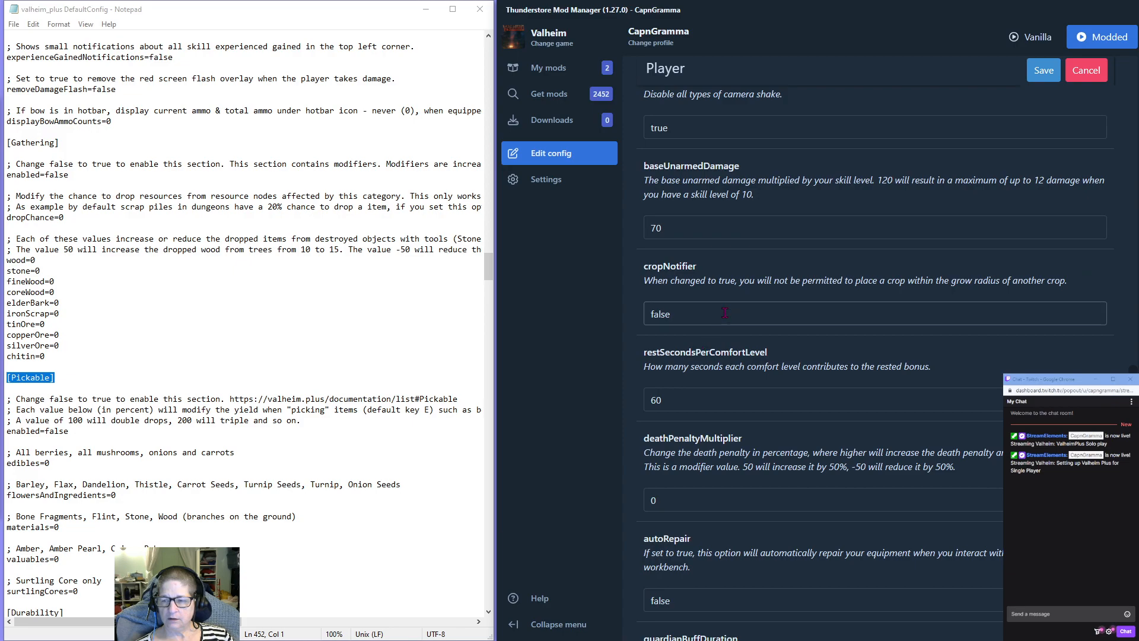
pyautogui.moveTo(694, 313); pyautogui.dragTo(649, 315)
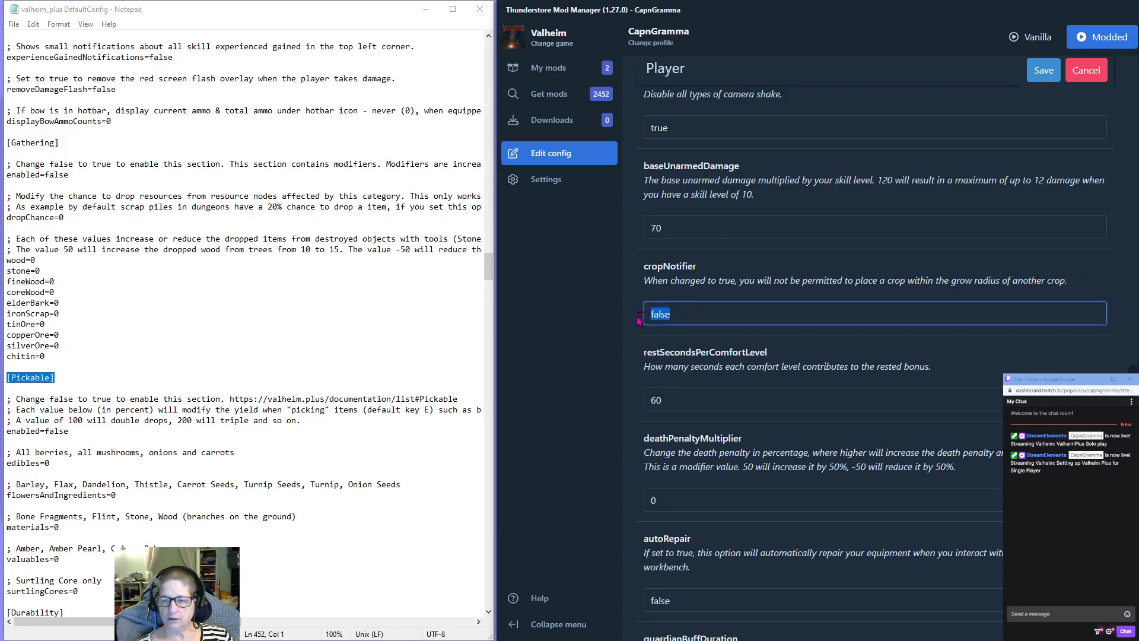
pyautogui.write('true')
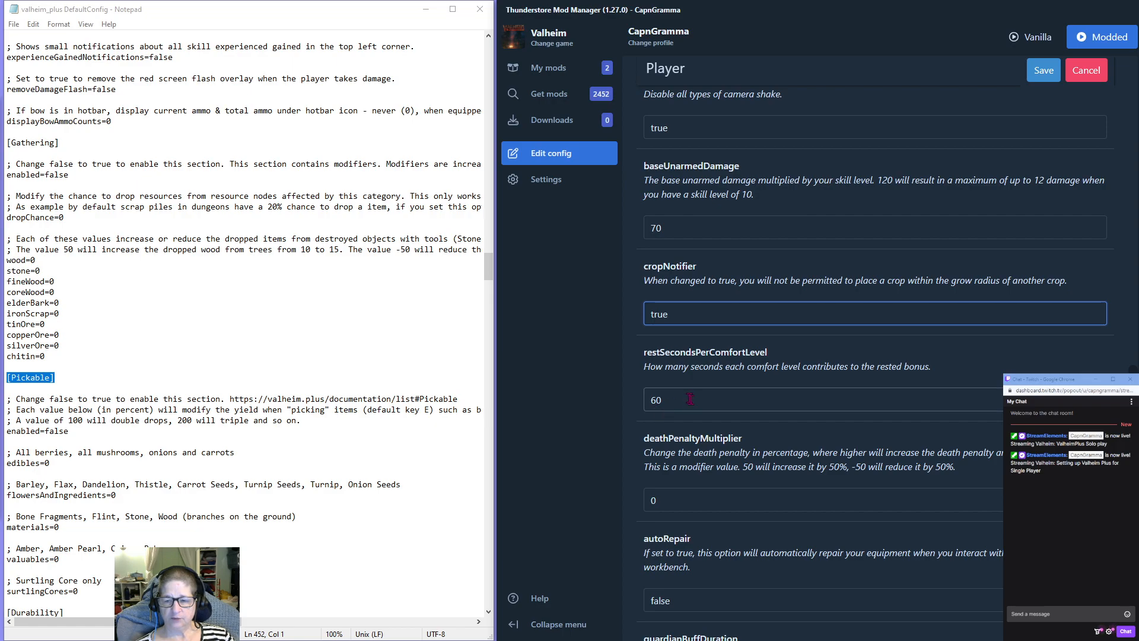
pyautogui.scroll(-2, 688, 372)
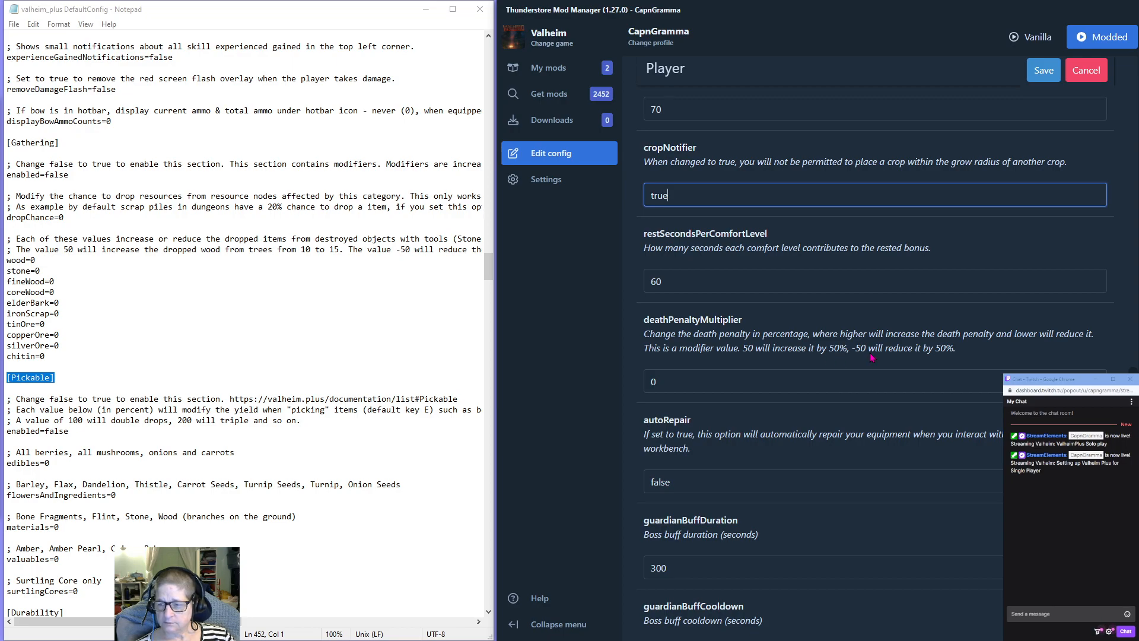
pyautogui.doubleClick(652, 381)
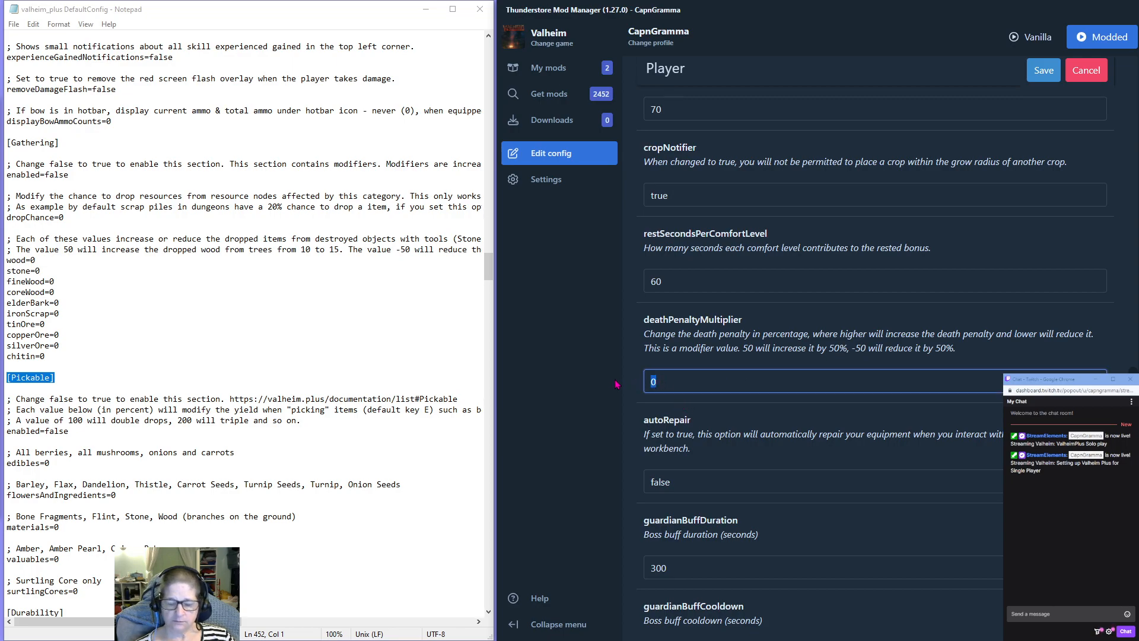
pyautogui.write('-100')
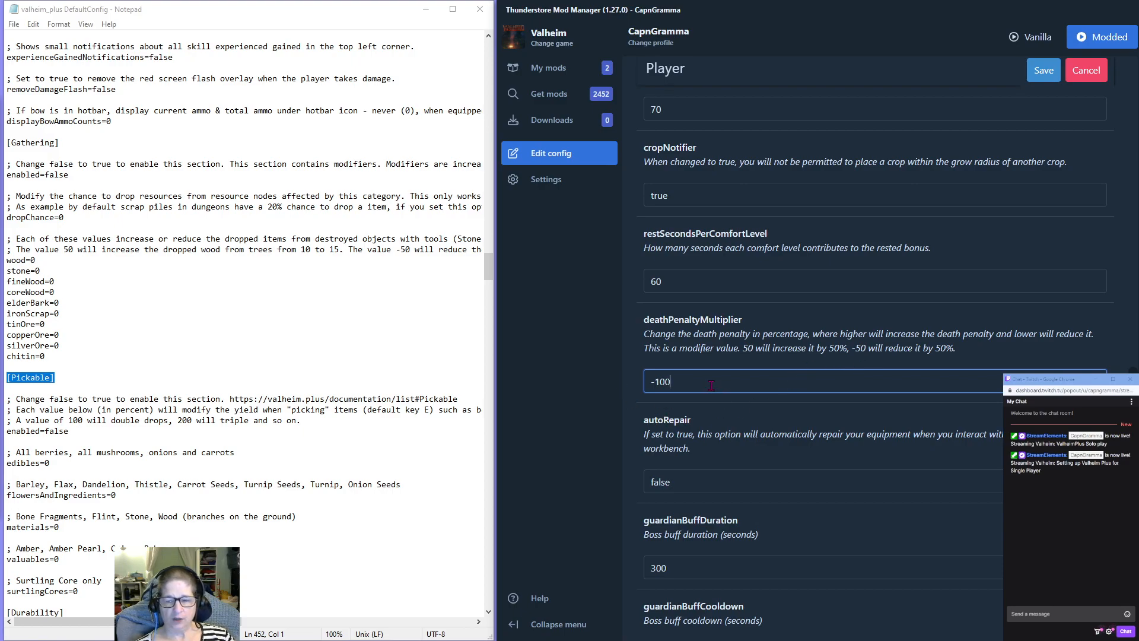
# Turn on automatic equipment repair by setting autoRepair to true in the Player section.
pyautogui.scroll(-1, 714, 384)
pyautogui.scroll(-1, 714, 385)
pyautogui.moveTo(677, 364); pyautogui.dragTo(589, 360)
pyautogui.write('true')
# Set both queueWeaponChanges and skipIntro to true in the Player section.
pyautogui.scroll(-2, 656, 434)
pyautogui.scroll(-6, 698, 411)
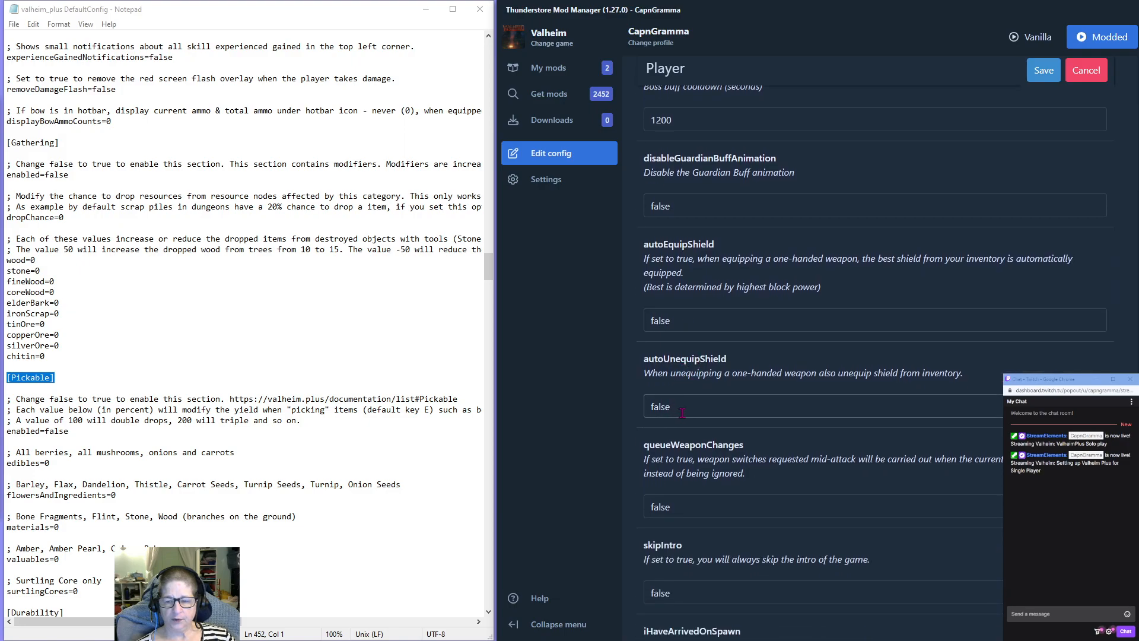
pyautogui.scroll(-2, 679, 407)
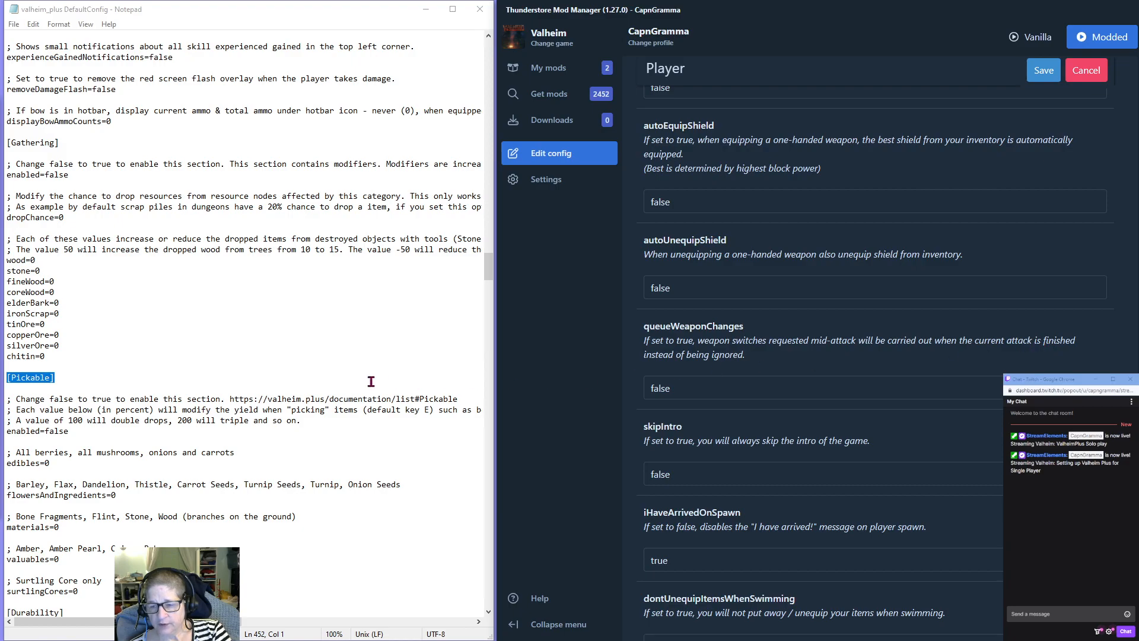
pyautogui.doubleClick(659, 387)
pyautogui.write('true')
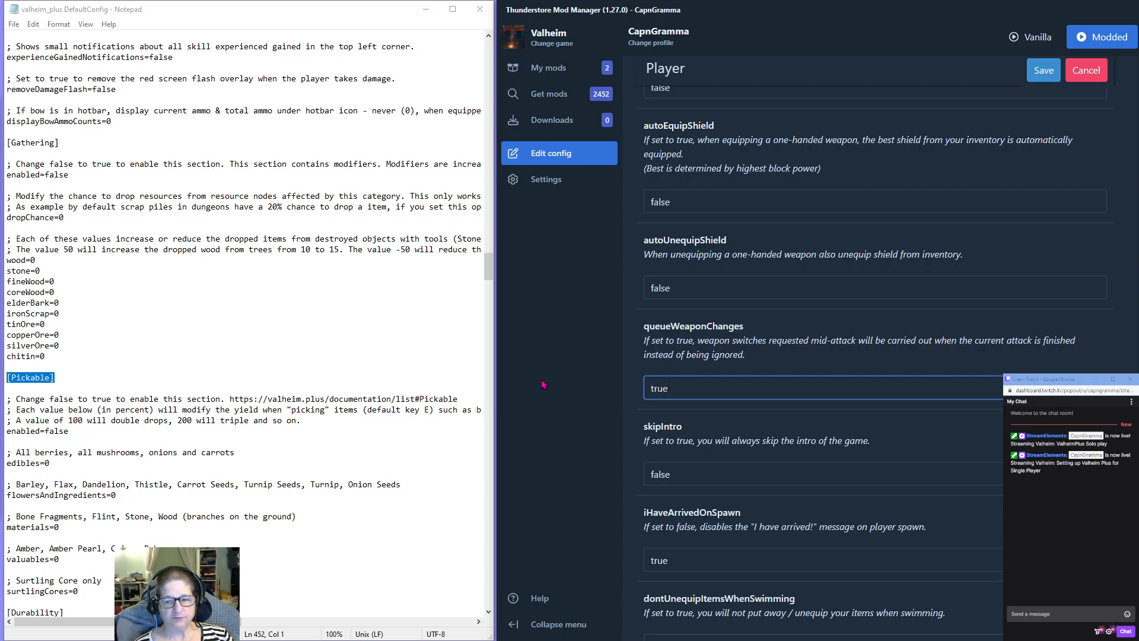
pyautogui.press('Tab')
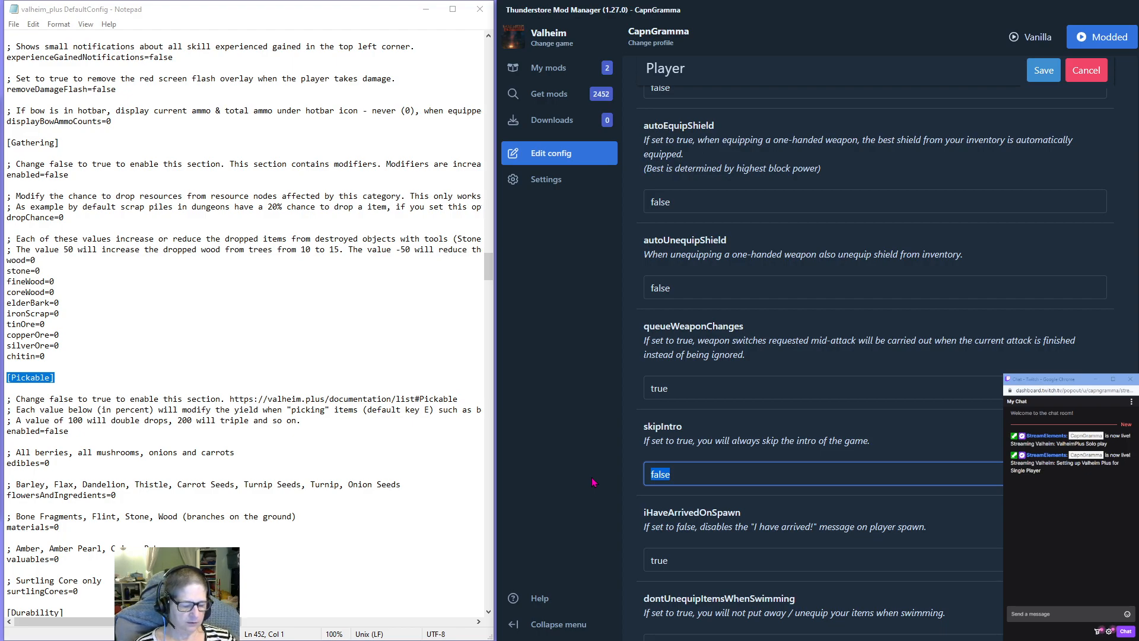
pyautogui.write('true')
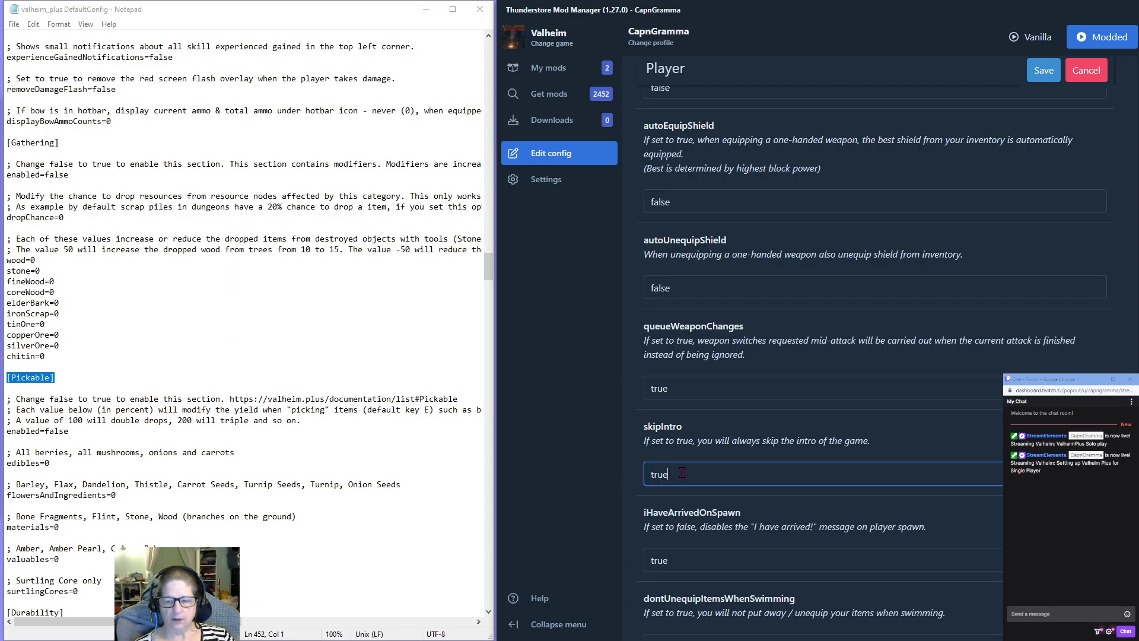
# Set iHaveArrivedOnSpawn to false and reequipItemsAfterSwimming to true in the Player section.
pyautogui.scroll(-3, 682, 472)
pyautogui.press('Tab')
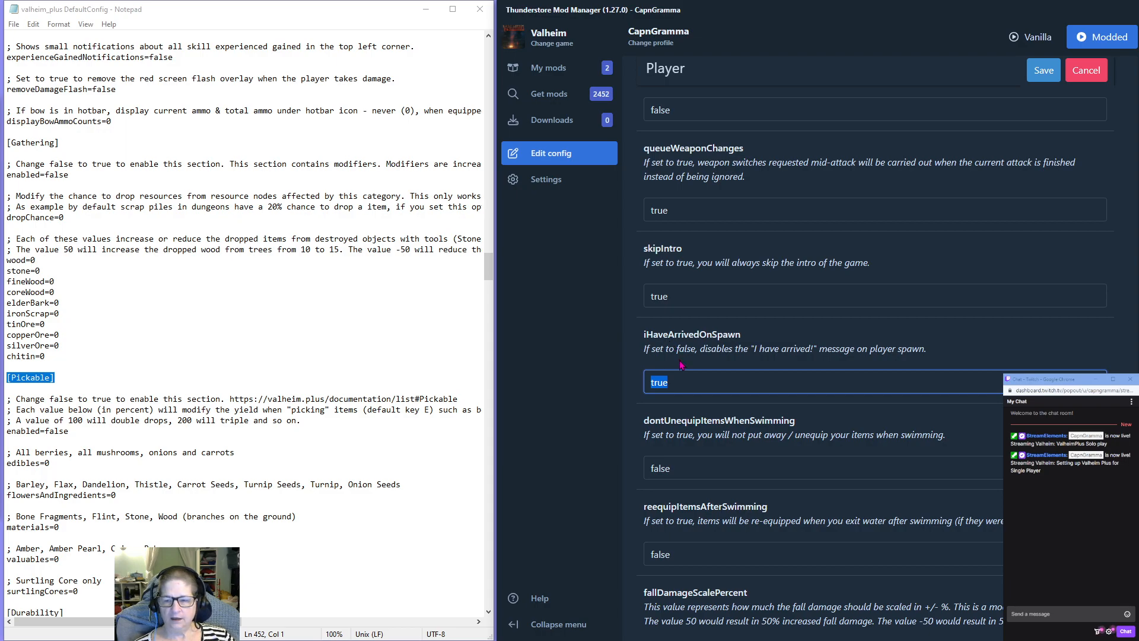
pyautogui.write('false')
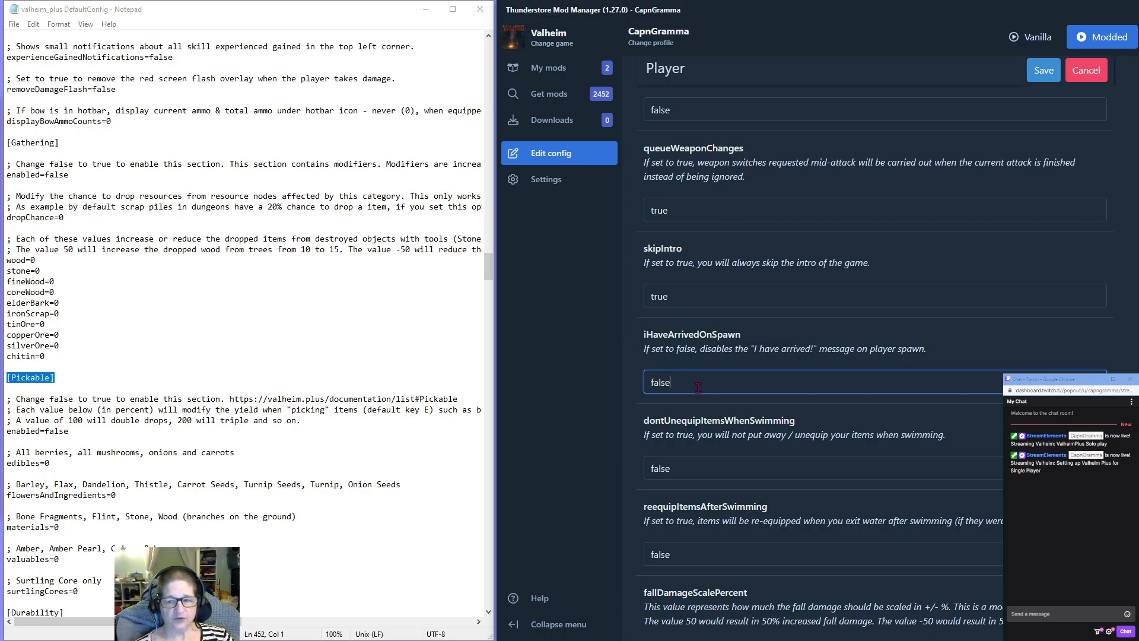
pyautogui.scroll(-2, 688, 370)
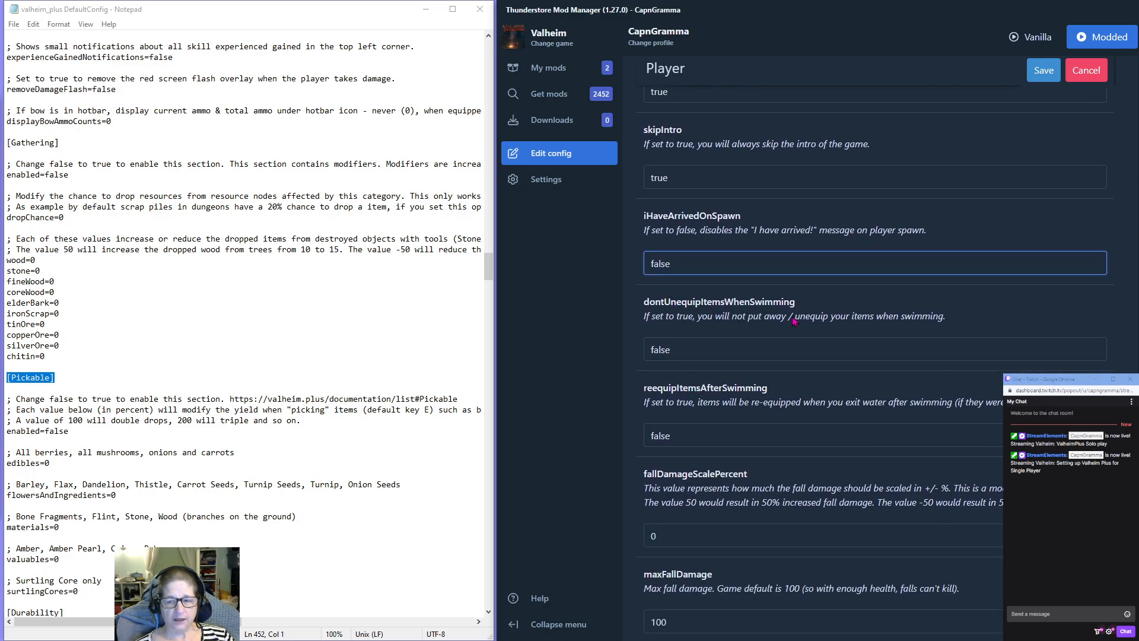
pyautogui.doubleClick(662, 435)
pyautogui.write('true')
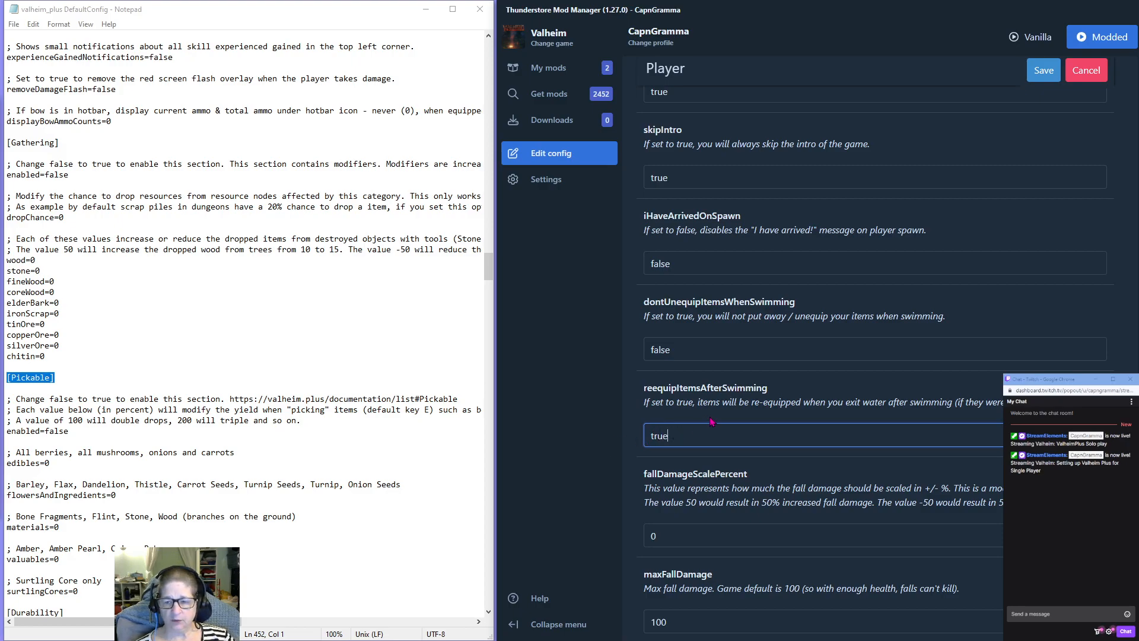
# Reduce fall damage in the Player section by setting fallDamageScalePercent to -50 and maxFallDamage to 50.
pyautogui.scroll(-2, 708, 424)
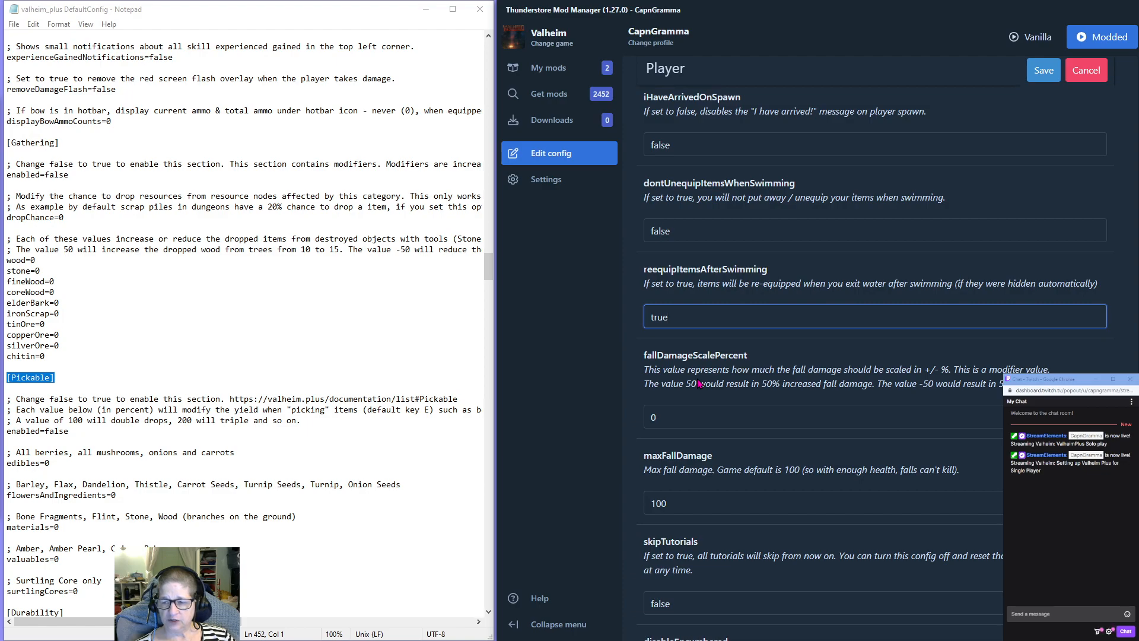
pyautogui.press('Tab')
pyautogui.write('-50')
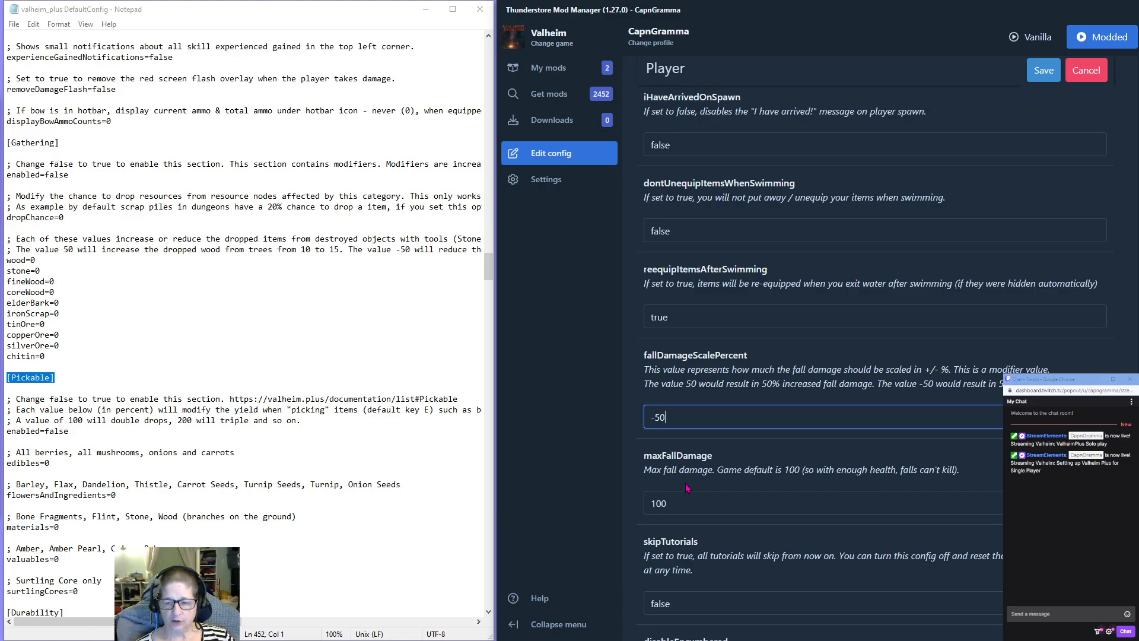
pyautogui.scroll(-1, 686, 487)
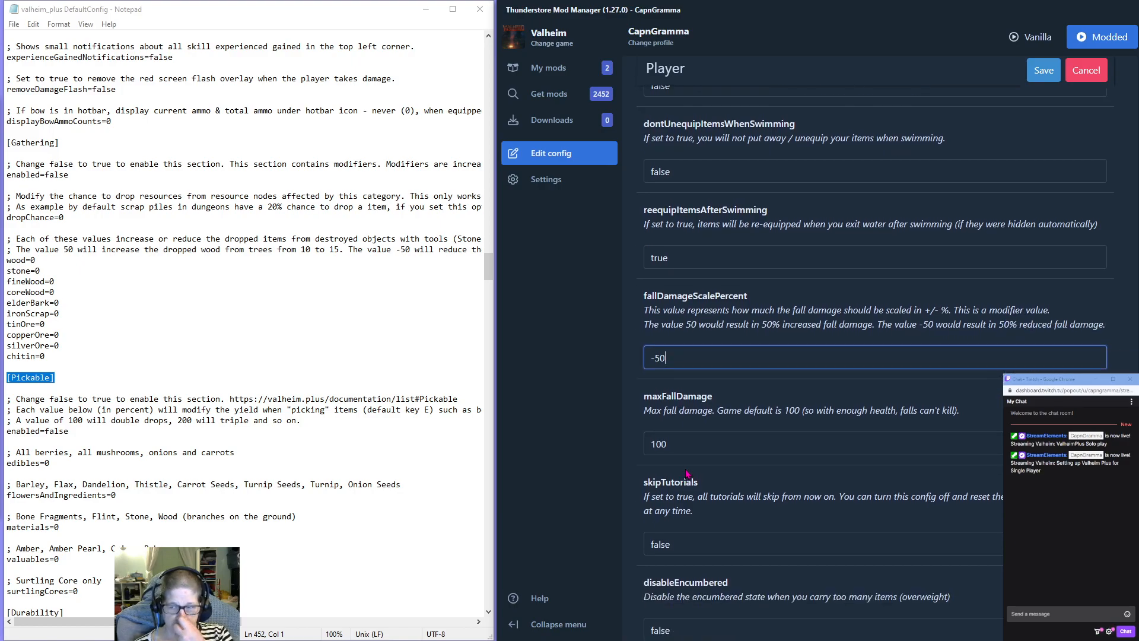
pyautogui.doubleClick(685, 443)
pyautogui.write('50')
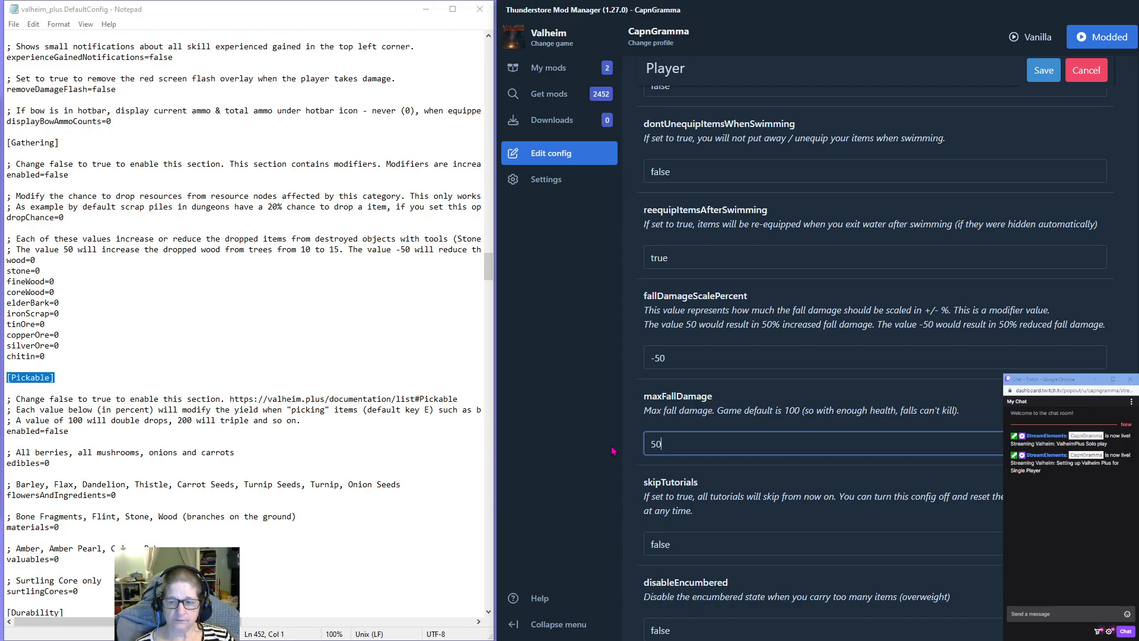
# Set skipTutorials to true in the Player section.
pyautogui.scroll(-2, 779, 404)
pyautogui.doubleClick(660, 425)
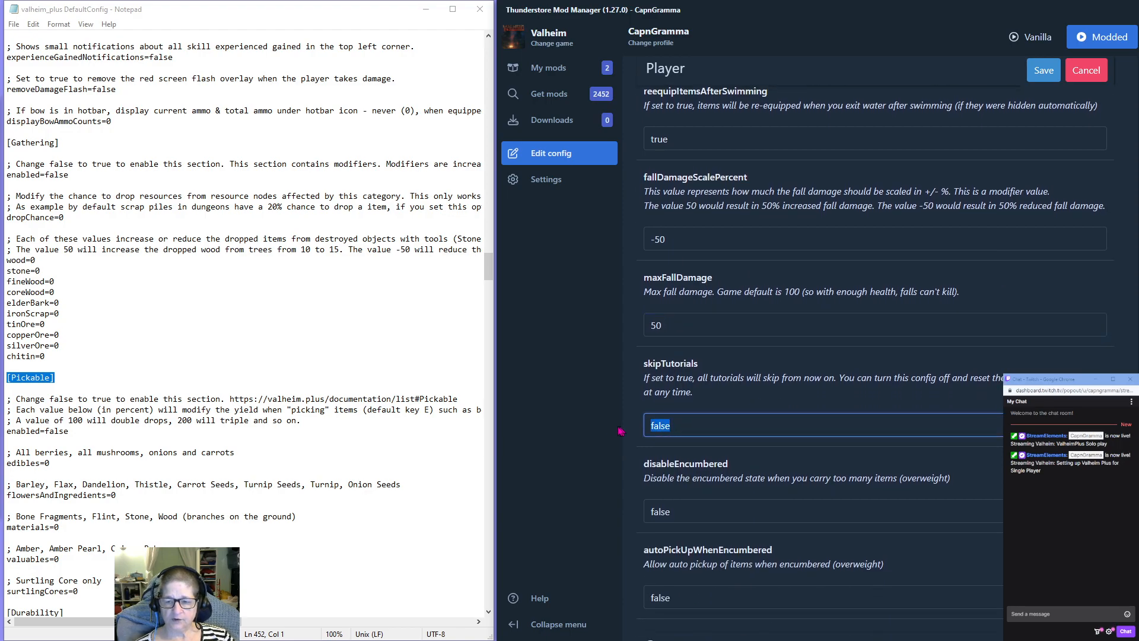
pyautogui.write('true')
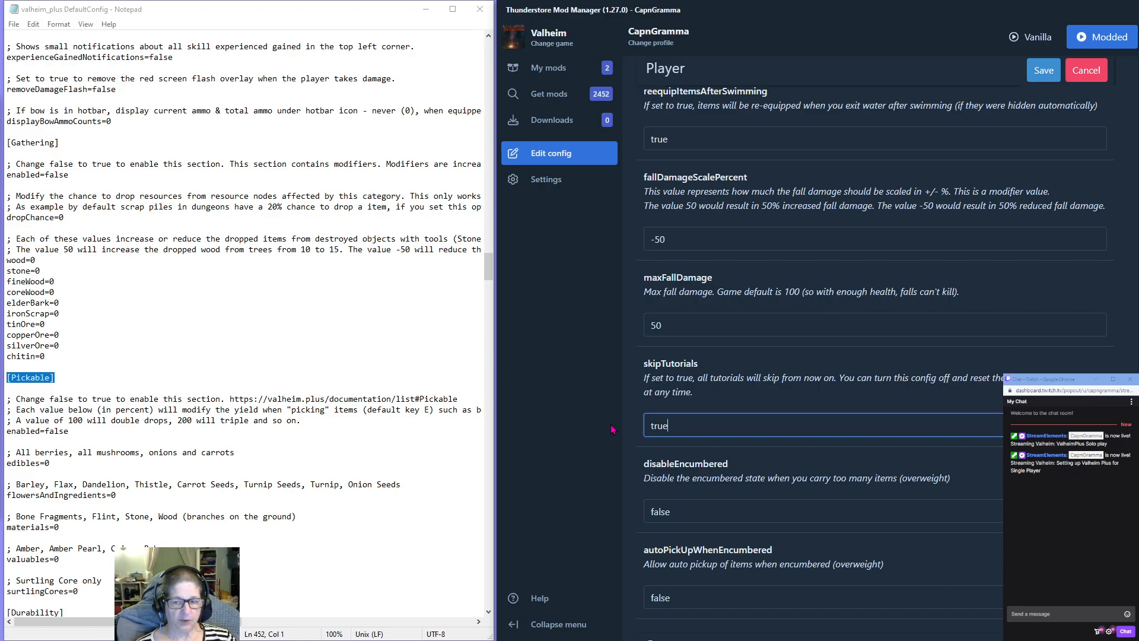
# Enable the Stamina section by setting its enabled option to true, leaving the Server section as it is.
pyautogui.scroll(-2, 700, 427)
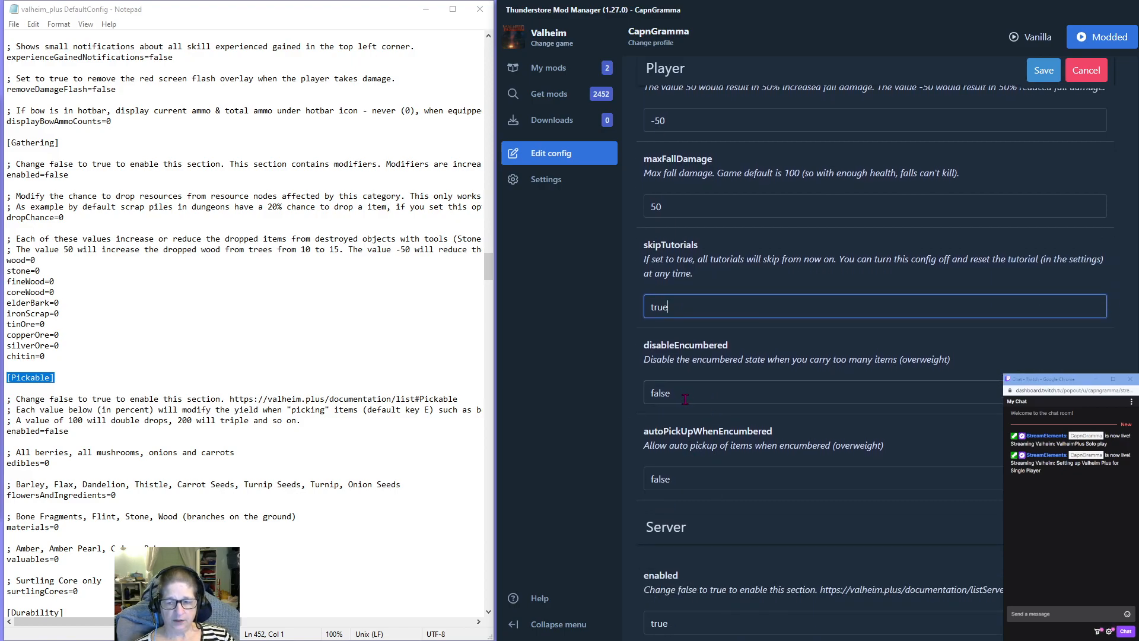
pyautogui.scroll(-3, 710, 505)
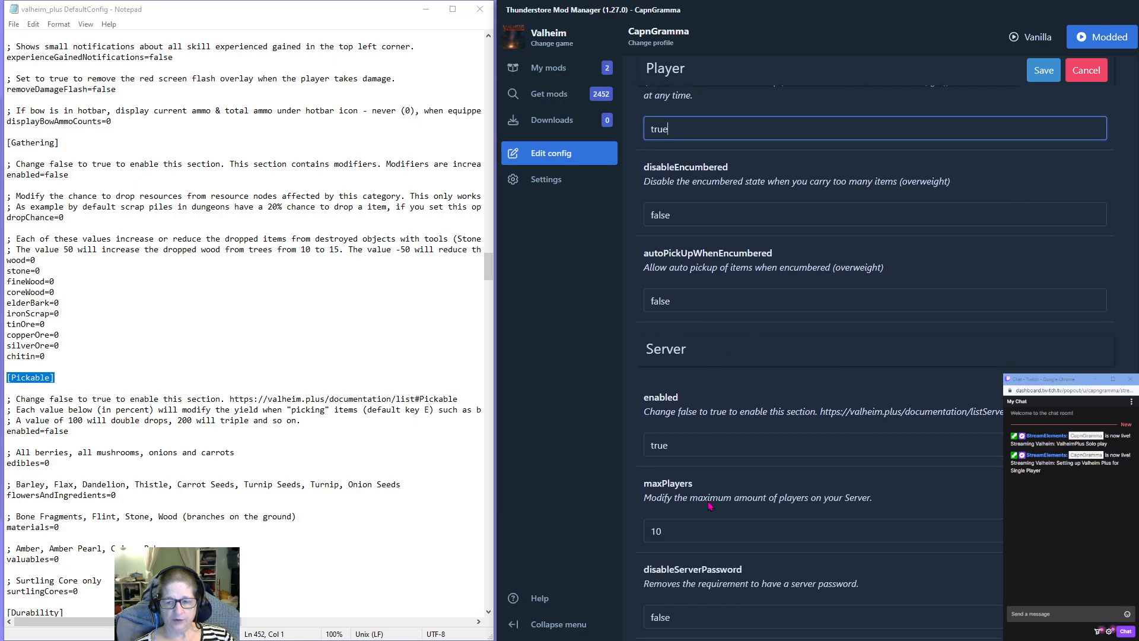
pyautogui.scroll(-9, 710, 505)
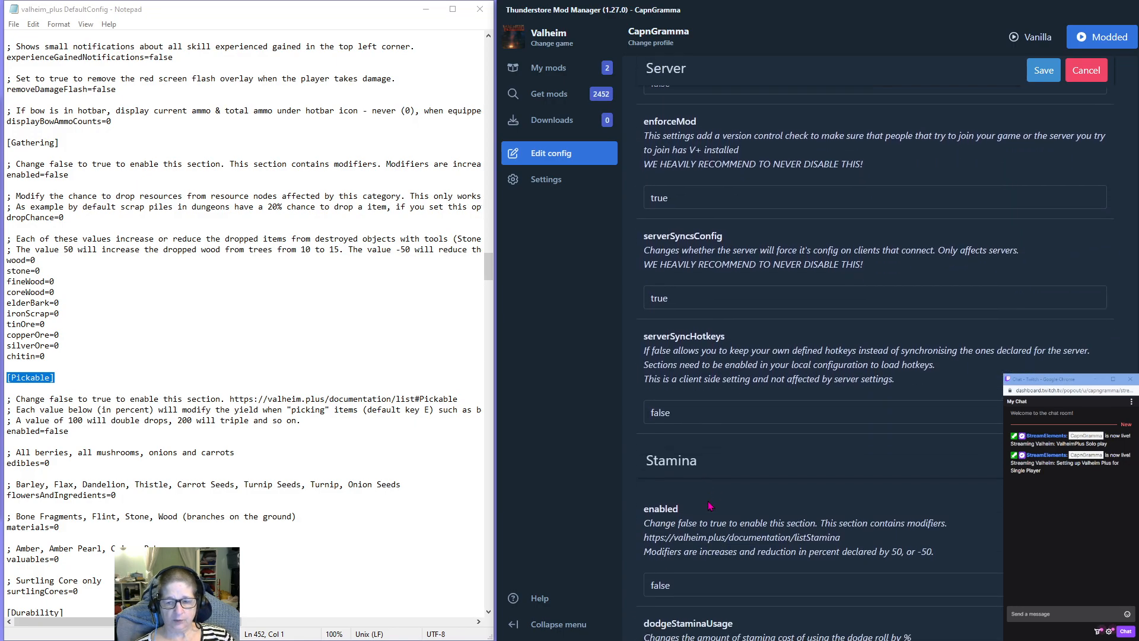
pyautogui.scroll(-3, 710, 505)
pyautogui.moveTo(678, 409); pyautogui.dragTo(556, 404)
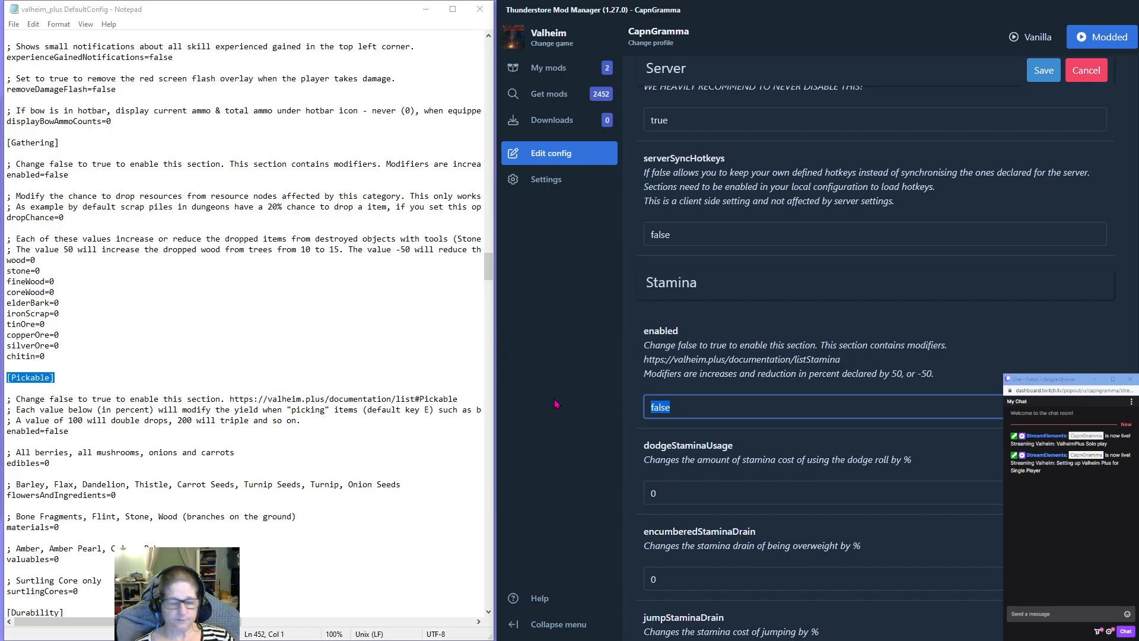
pyautogui.write('true')
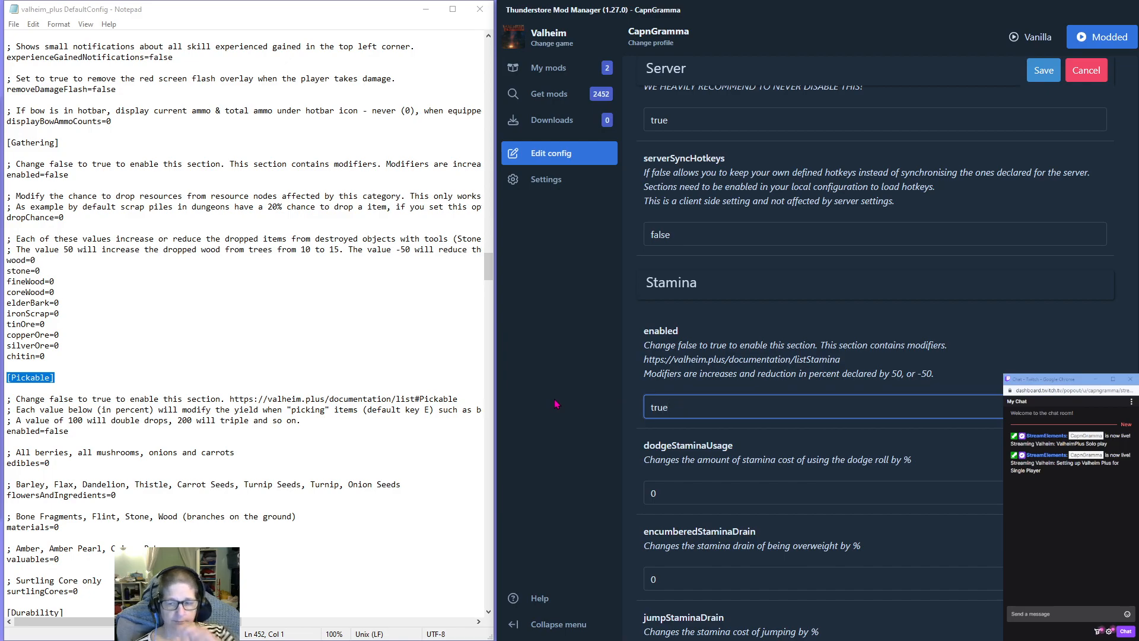
# Set dodgeStaminaUsage to 50 in the Stamina section.
pyautogui.scroll(-3, 682, 444)
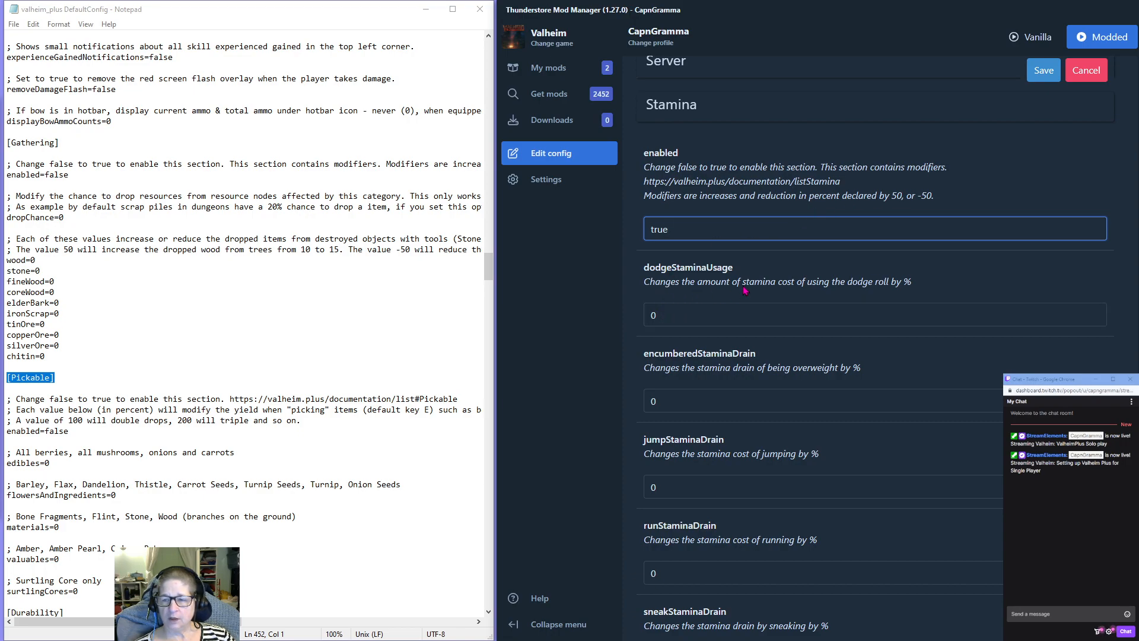
pyautogui.doubleClick(669, 315)
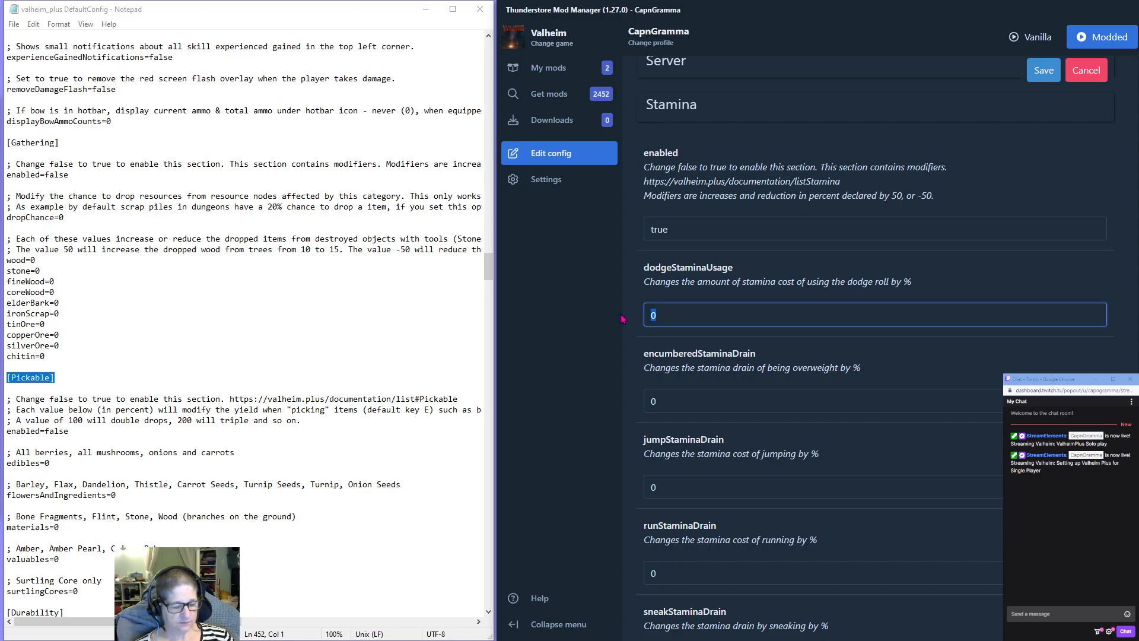
pyautogui.write('50')
pyautogui.hotkey('ctrl', 'a')
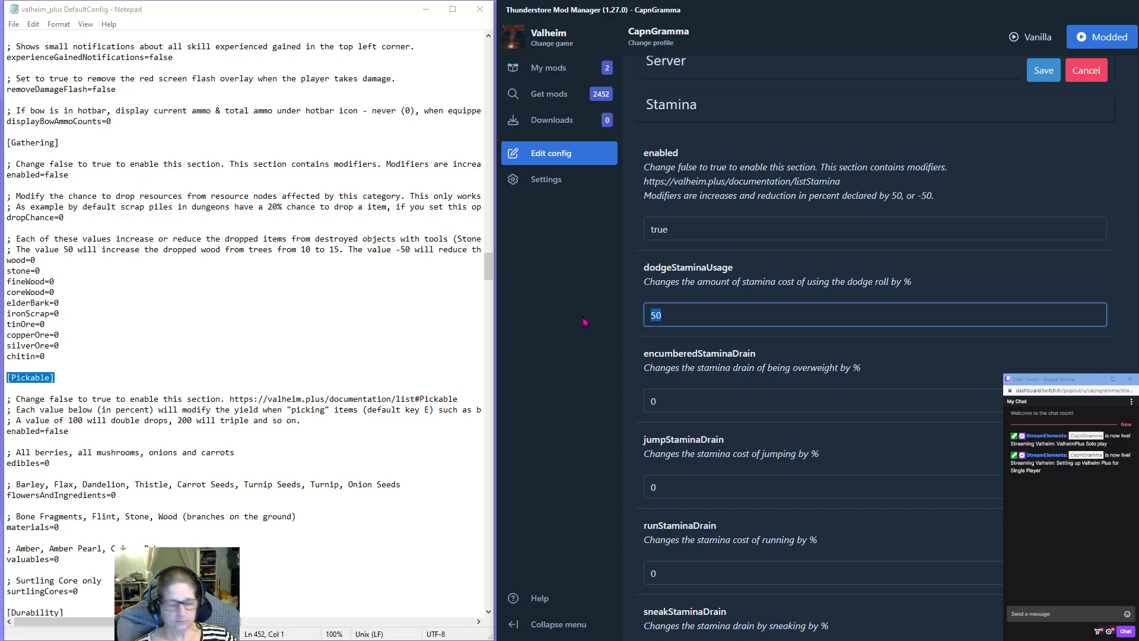
# Set dodgeStaminaUsage, encumberedStaminaDrain, jumpStaminaDrain and runStaminaDrain to -50 in the Stamina section.
pyautogui.doubleClick(667, 402)
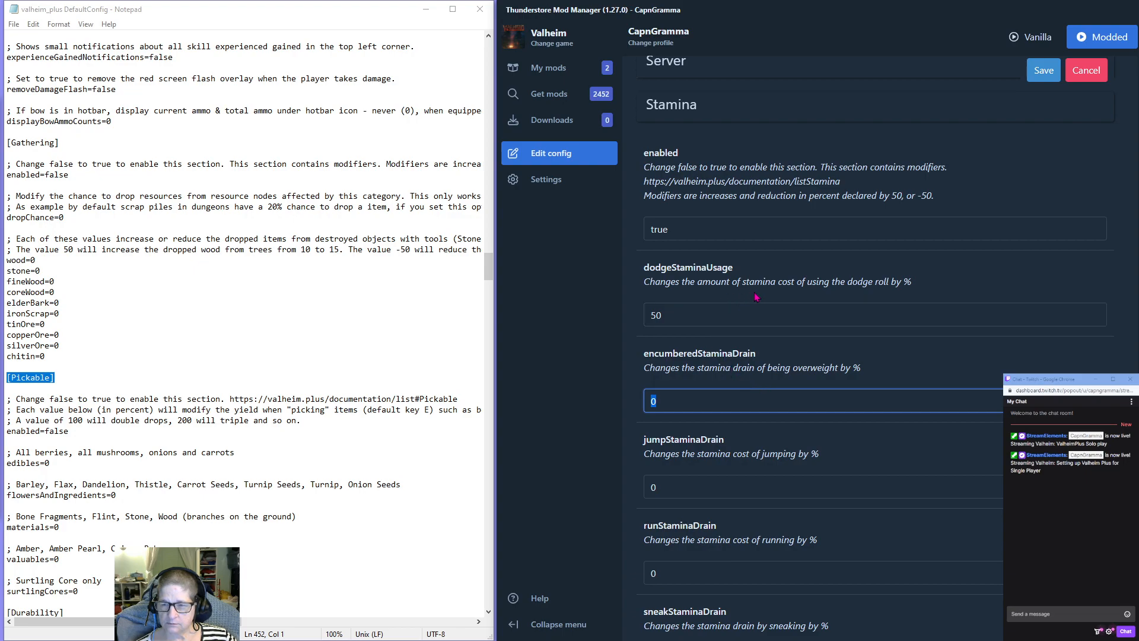
pyautogui.click(649, 320)
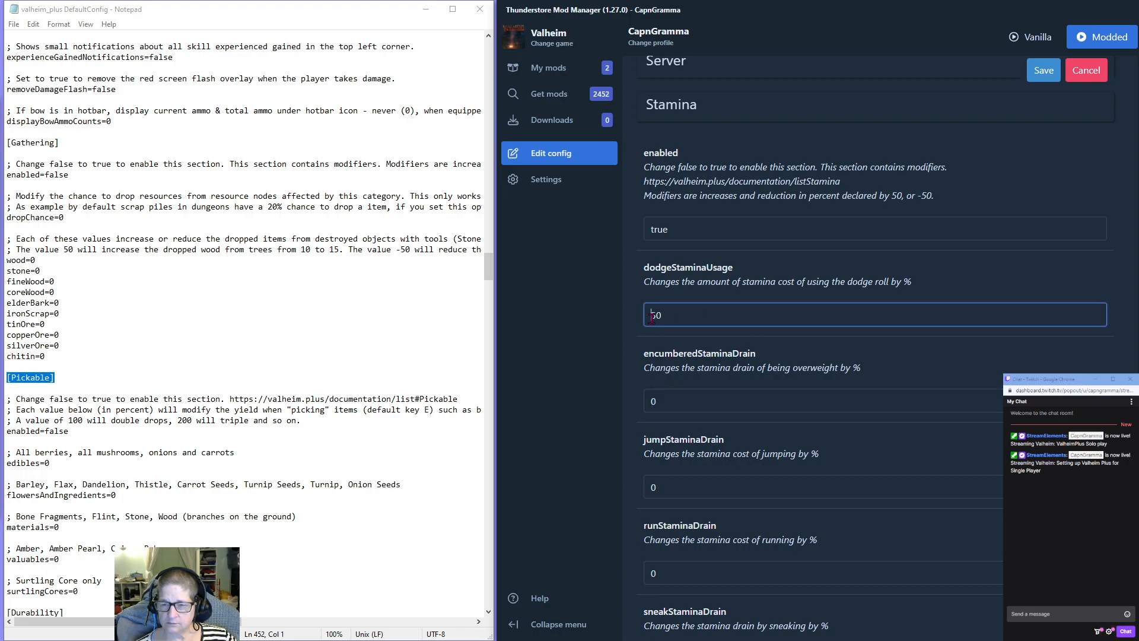
pyautogui.write('-')
pyautogui.hotkey('ctrl', 'a')
pyautogui.hotkey('ctrl', 'c')
pyautogui.doubleClick(652, 401)
pyautogui.hotkey('ctrl', 'v')
pyautogui.doubleClick(654, 488)
pyautogui.hotkey('ctrl', 'v')
pyautogui.doubleClick(654, 573)
pyautogui.hotkey('ctrl', 'v')
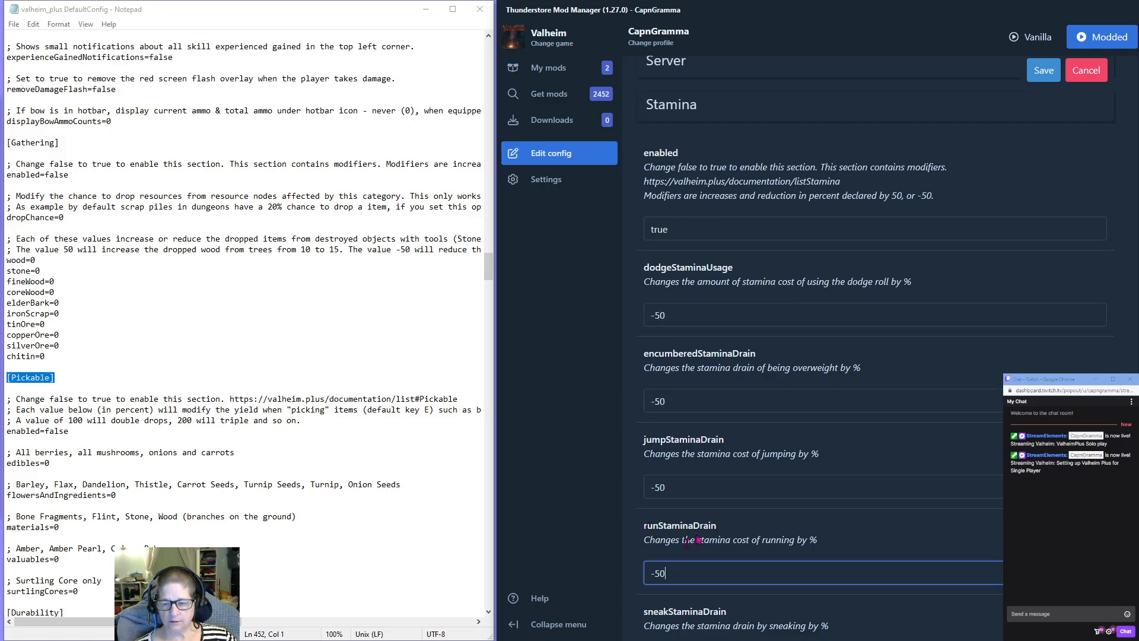
# Set sneakStaminaDrain, staminaRegen, staminaRegenDelay and swimStaminaDrain to -50 in the Stamina section.
pyautogui.scroll(-4, 663, 570)
pyautogui.press('Tab')
pyautogui.hotkey('ctrl', 'v')
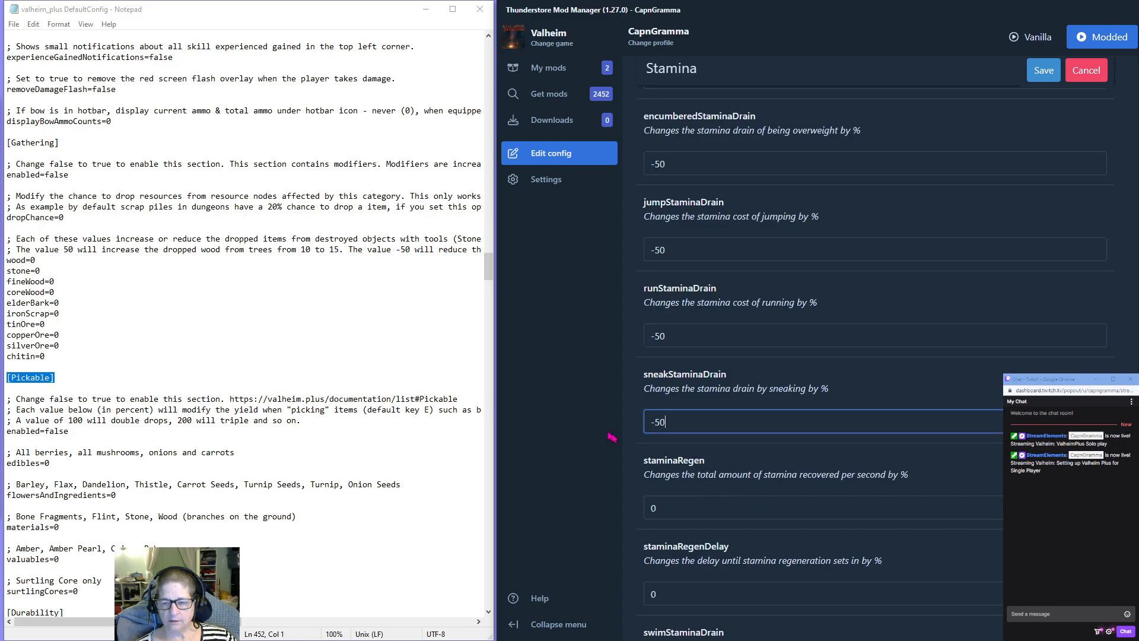
pyautogui.doubleClick(653, 508)
pyautogui.hotkey('ctrl', 'v')
pyautogui.scroll(-2, 673, 505)
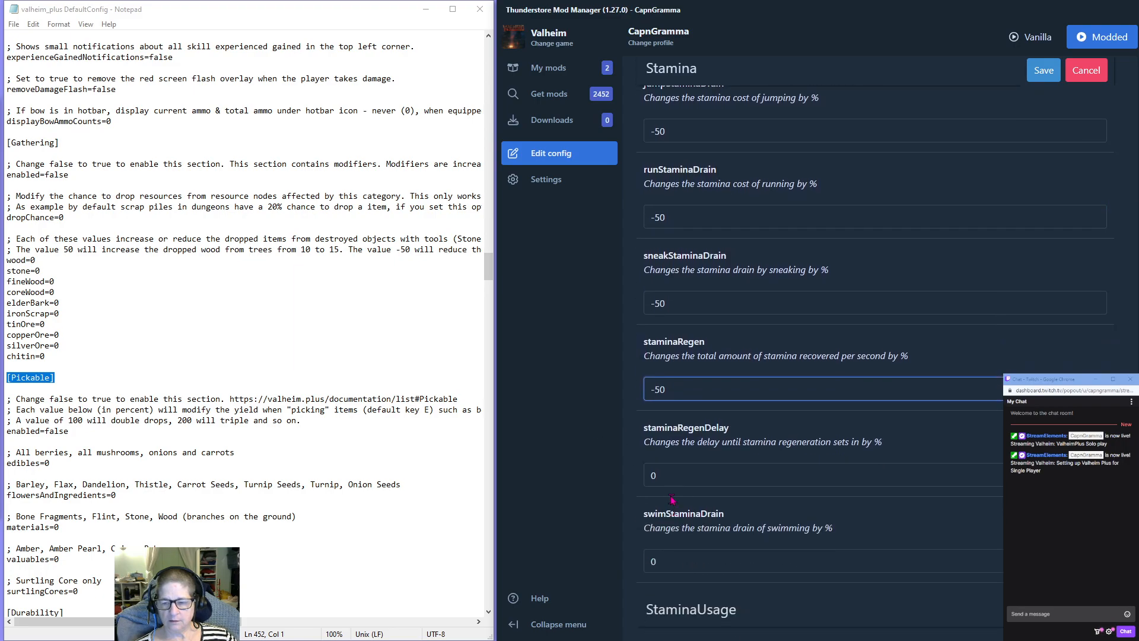
pyautogui.press('Tab')
pyautogui.hotkey('ctrl', 'v')
pyautogui.scroll(-1, 707, 535)
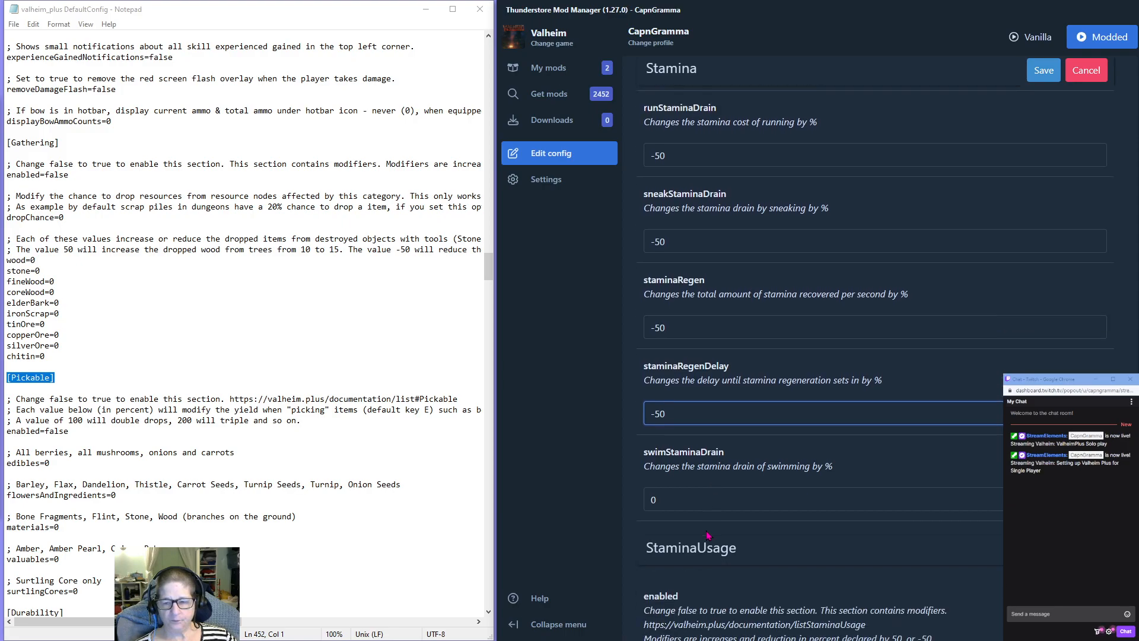
pyautogui.scroll(-1, 707, 535)
pyautogui.press('Tab')
pyautogui.hotkey('ctrl', 'v')
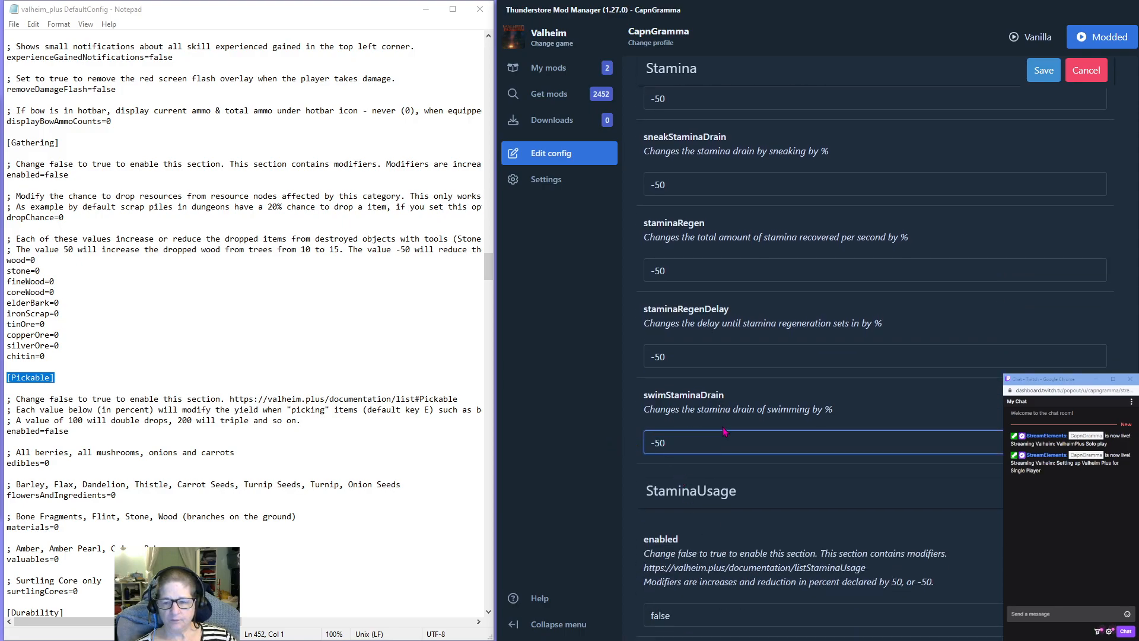
# Enable the StaminaUsage section by setting its enabled option to true.
pyautogui.scroll(-4, 724, 431)
pyautogui.click(675, 373)
pyautogui.doubleClick(675, 373)
pyautogui.write('true')
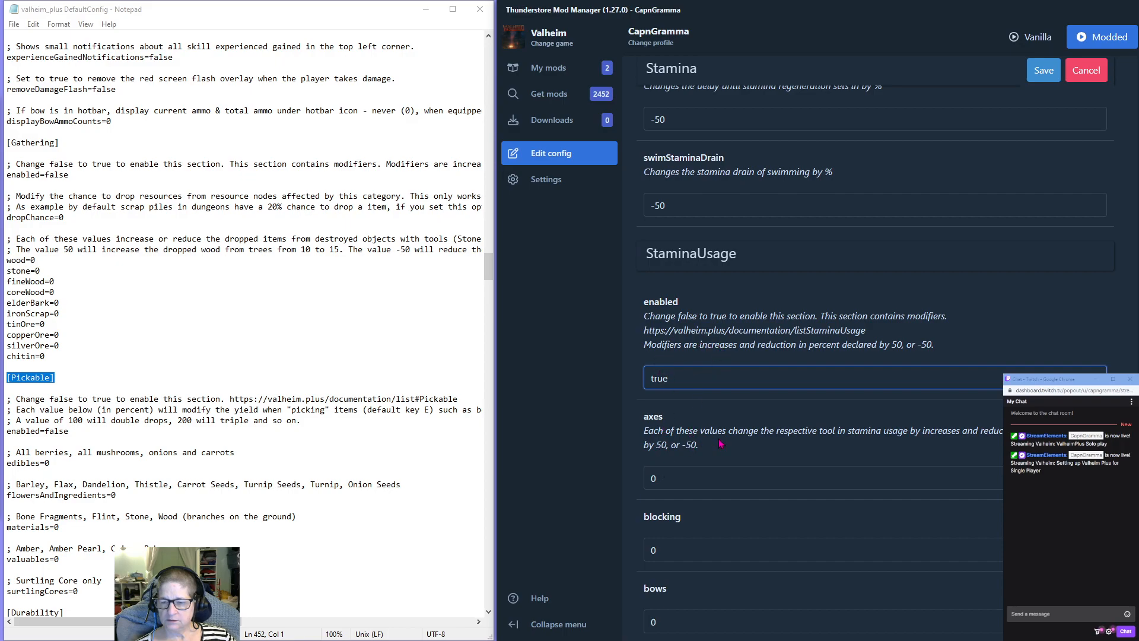
# Set the axes, blocking and bows values to -50 in the StaminaUsage section.
pyautogui.moveTo(660, 479); pyautogui.dragTo(634, 482)
pyautogui.scroll(-1, 744, 444)
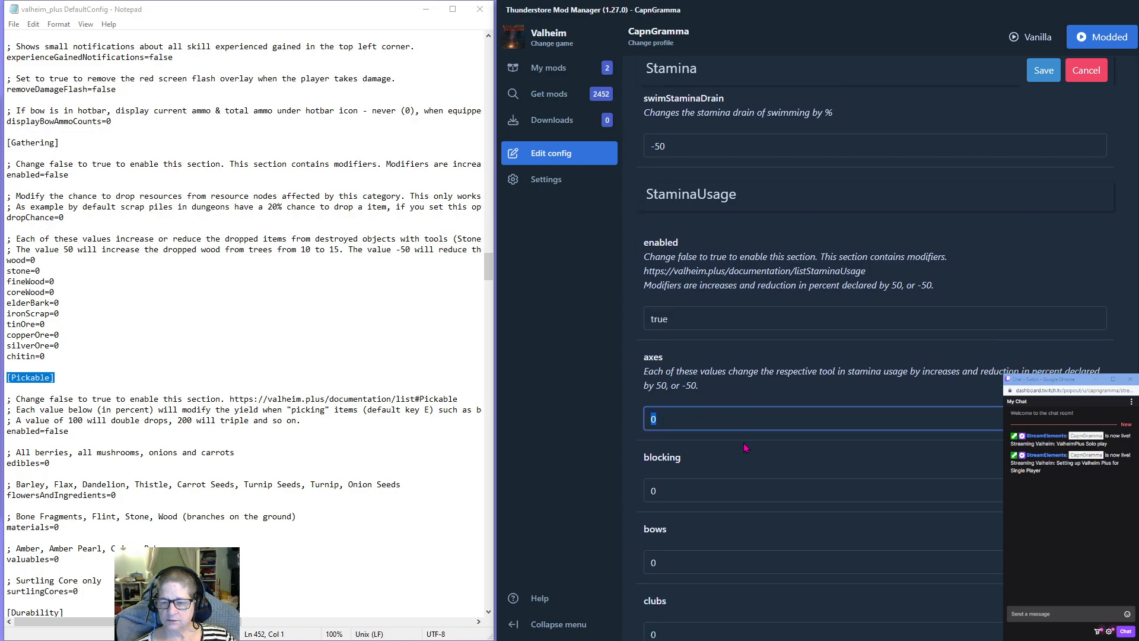
pyautogui.scroll(-1, 745, 447)
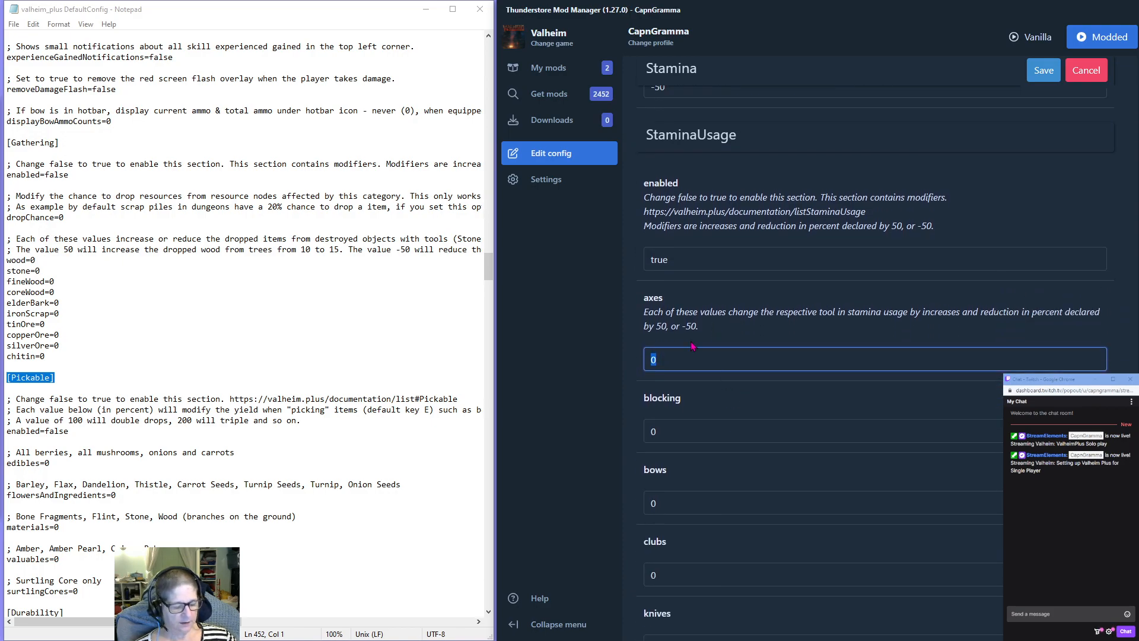
pyautogui.write('-50')
pyautogui.doubleClick(653, 432)
pyautogui.write('-50')
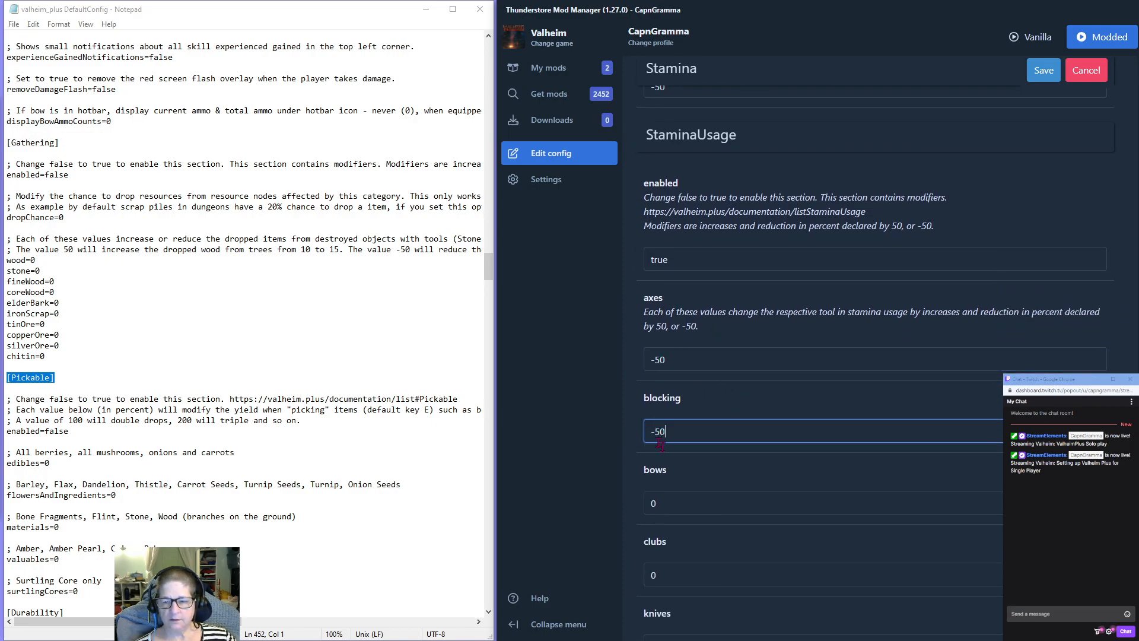
pyautogui.doubleClick(653, 503)
pyautogui.write('-50')
# Set the clubs, knives and pickaxes values to -50 in the StaminaUsage section.
pyautogui.scroll(-4, 687, 356)
pyautogui.doubleClick(658, 338)
pyautogui.write('-50')
pyautogui.doubleClick(650, 411)
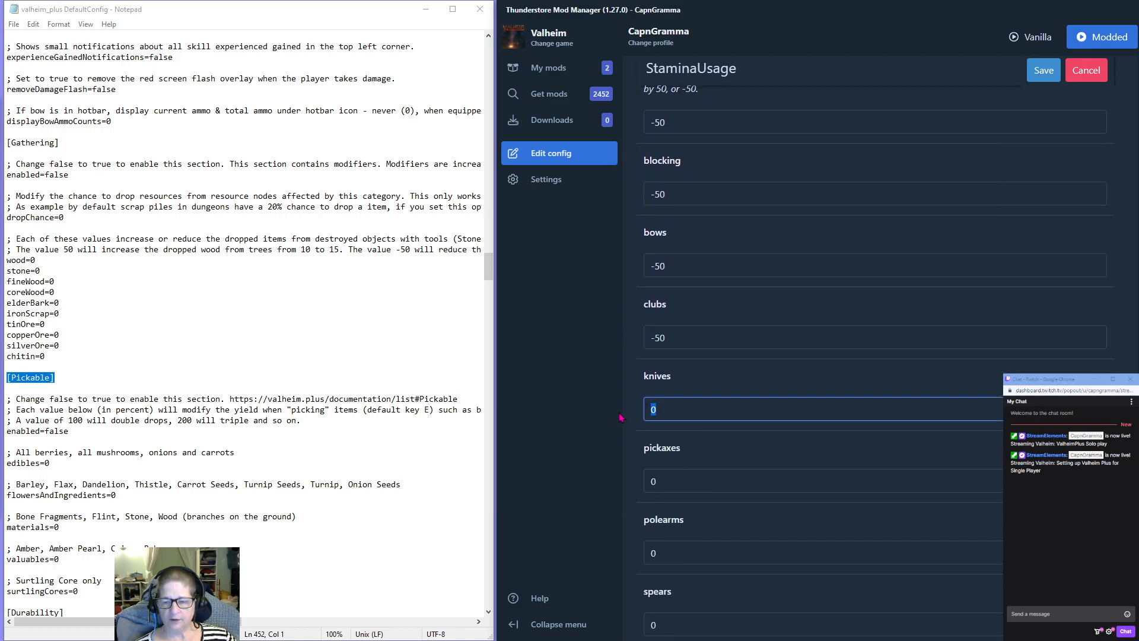
pyautogui.write('-50')
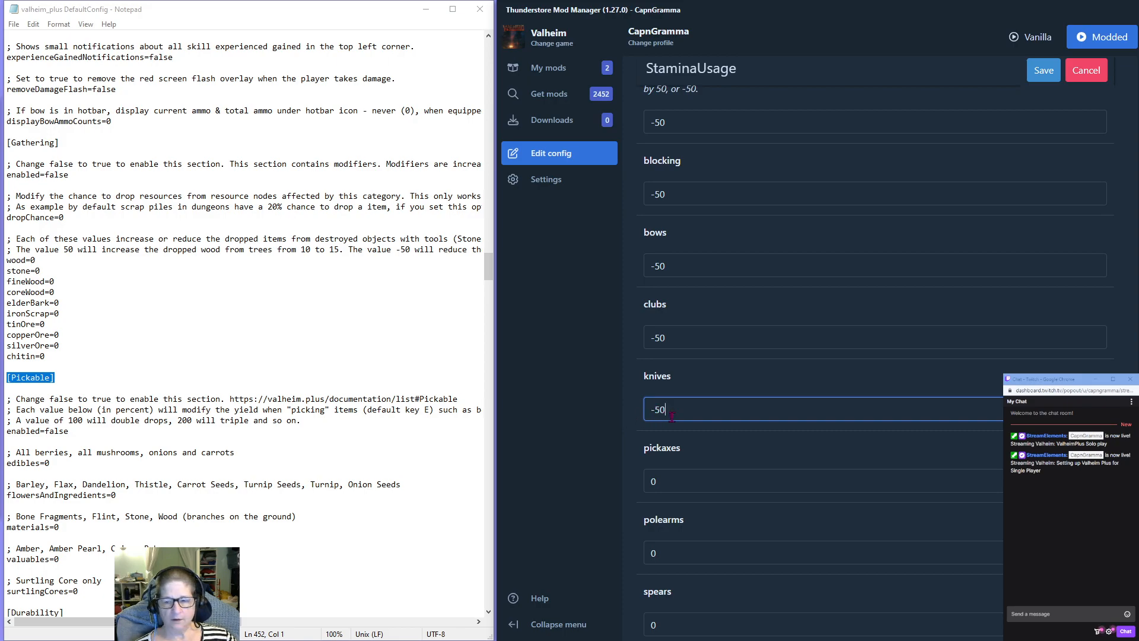
pyautogui.doubleClick(668, 484)
pyautogui.write('-50')
# Set the polearms, spears and swords values to -50 in the StaminaUsage section.
pyautogui.scroll(-3, 668, 415)
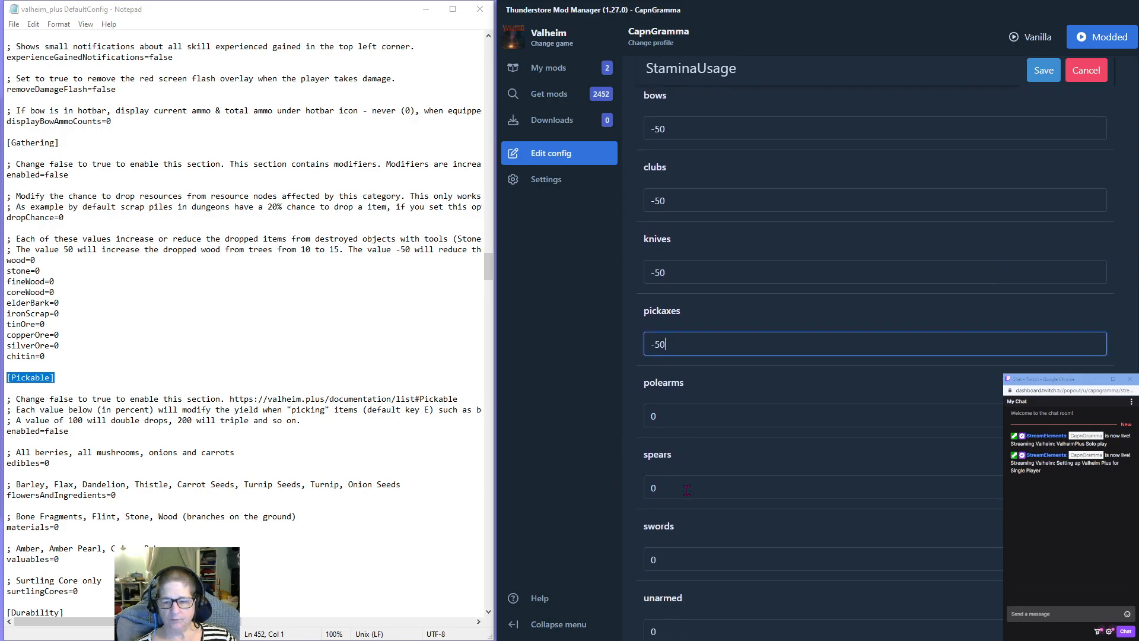
pyautogui.doubleClick(649, 375)
pyautogui.write('-50')
pyautogui.doubleClick(652, 446)
pyautogui.write('-50')
pyautogui.doubleClick(653, 518)
pyautogui.write('-50')
# Set the unarmed, hammer and hoe values to -50 in the StaminaUsage section.
pyautogui.scroll(-4, 769, 483)
pyautogui.doubleClick(652, 353)
pyautogui.write('-50')
pyautogui.doubleClick(650, 426)
pyautogui.write('-50')
pyautogui.doubleClick(652, 497)
pyautogui.write('-50')
# Set the cultivator and fishing values to -50 and review the StaminaUsage entries.
pyautogui.scroll(-1, 706, 485)
pyautogui.doubleClick(664, 508)
pyautogui.write('-50')
pyautogui.doubleClick(662, 587)
pyautogui.write('-50')
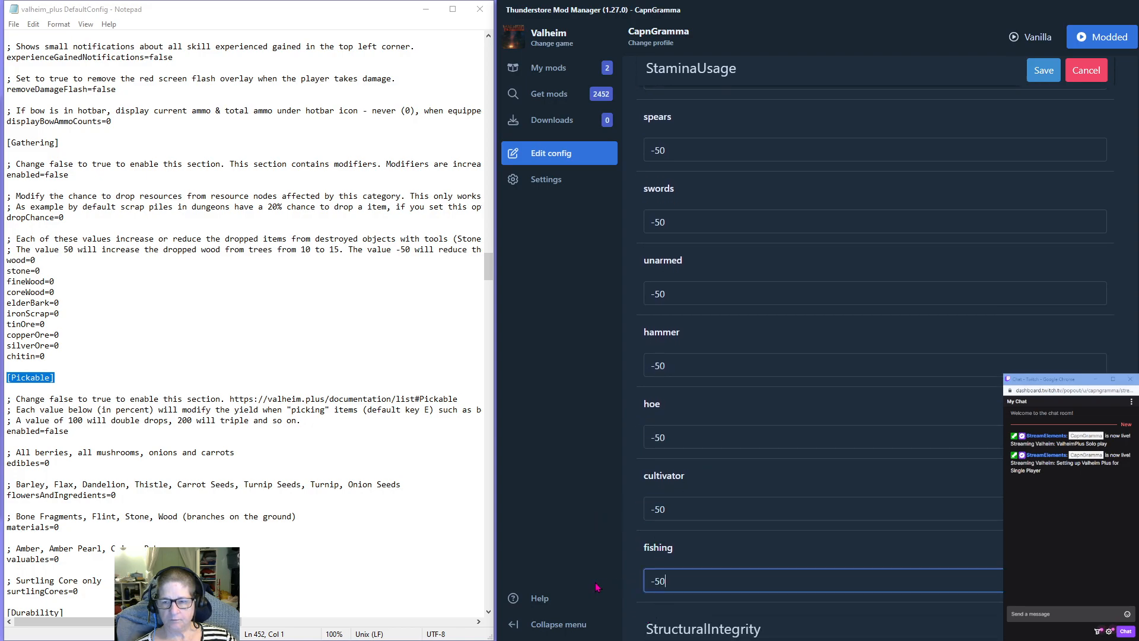
pyautogui.scroll(5, 761, 374)
pyautogui.scroll(2, 761, 375)
pyautogui.scroll(-9, 761, 375)
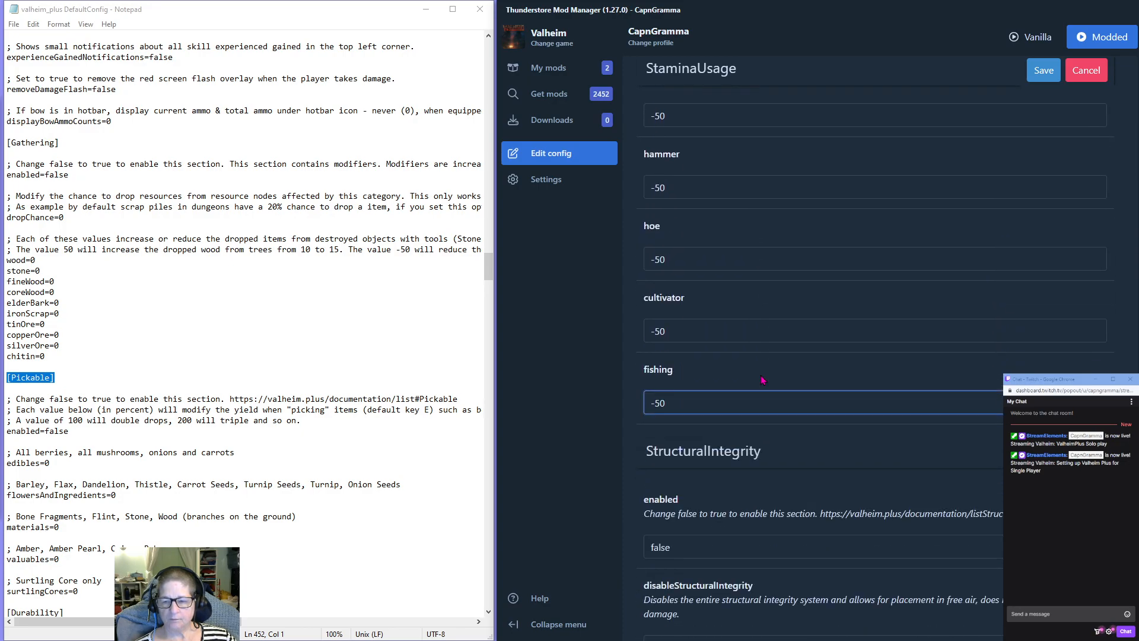
# Enable the StructuralIntegrity section by setting its enabled option to true.
pyautogui.scroll(-3, 762, 380)
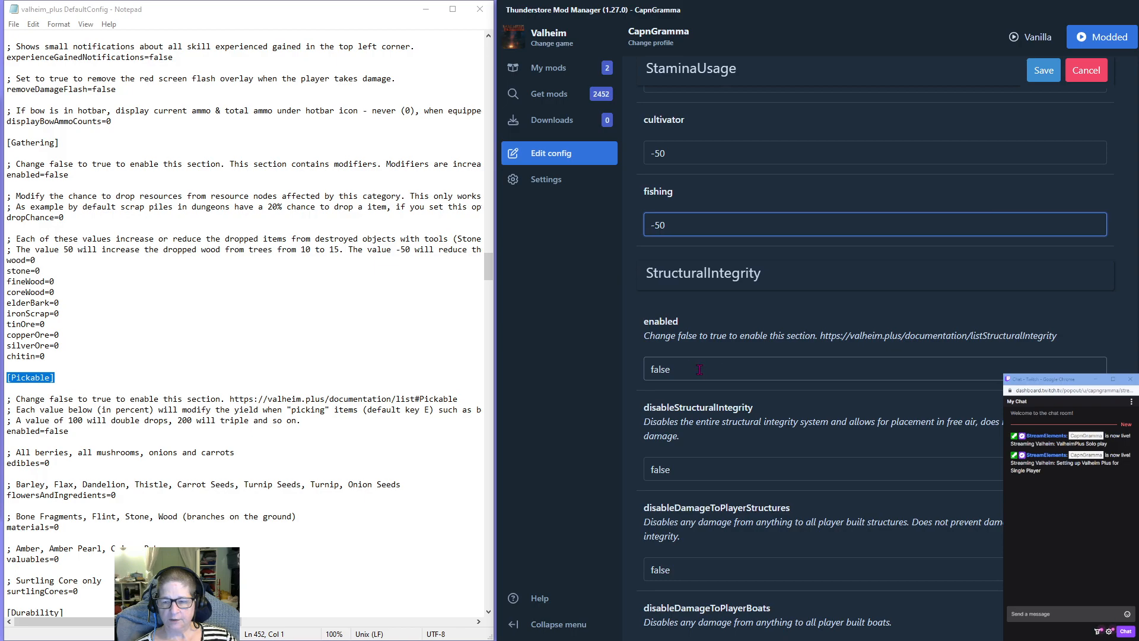
pyautogui.scroll(-2, 691, 368)
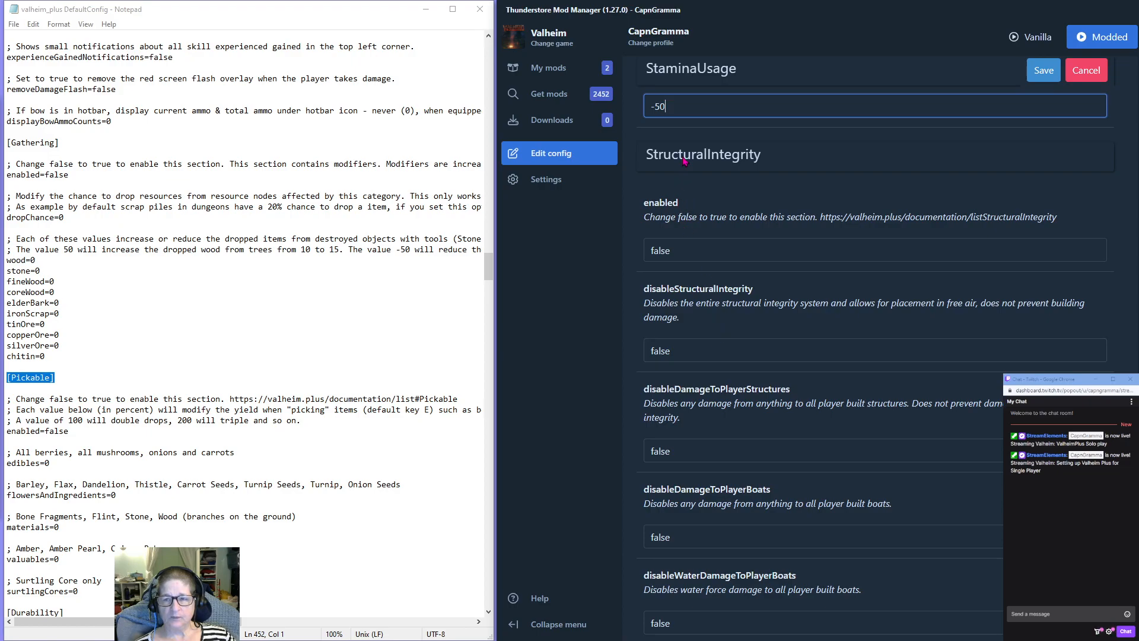
pyautogui.doubleClick(679, 251)
pyautogui.write('true')
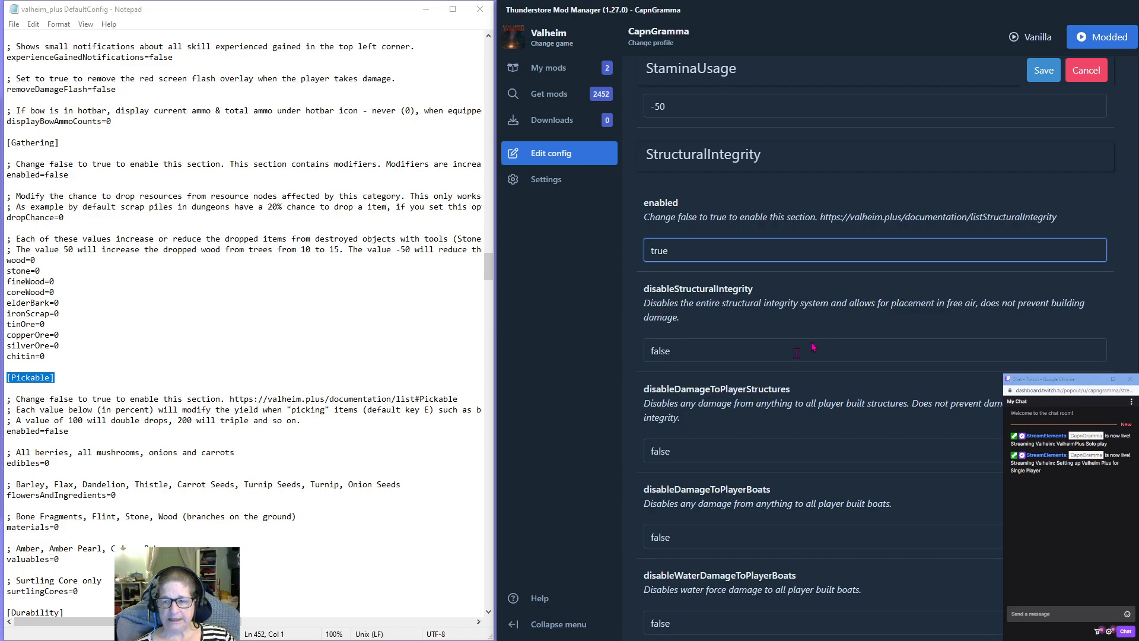
# Set disableDamageToPlayerStructures, disableDamageToPlayerBoats and disableWaterDamageToPlayerBoats to true in the StructuralIntegrity section.
pyautogui.moveTo(673, 451); pyautogui.dragTo(624, 452)
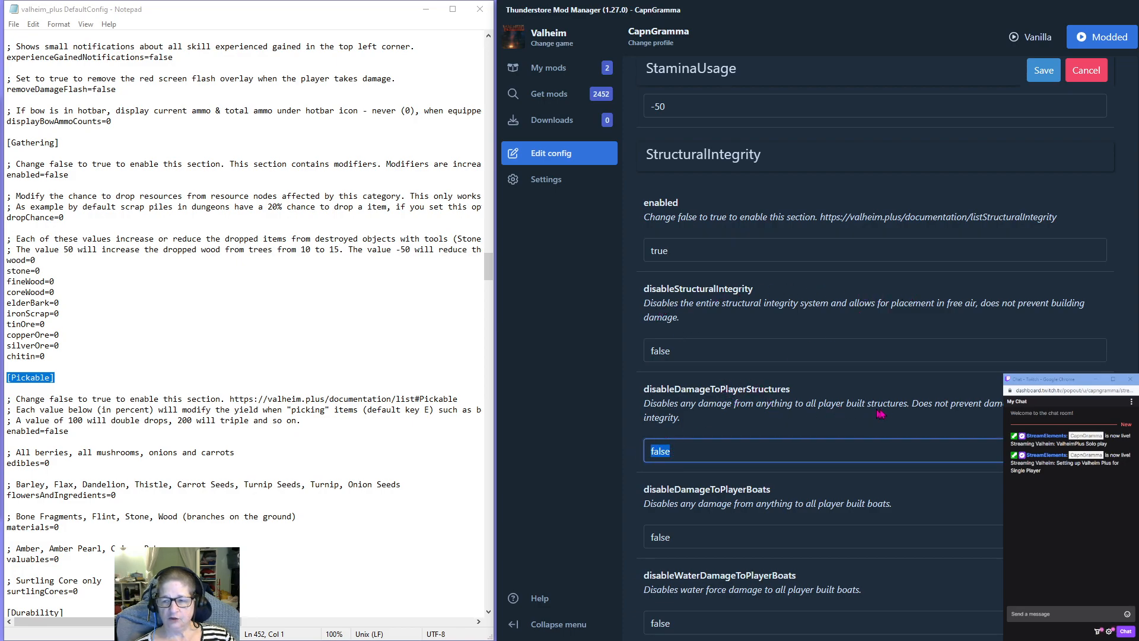
pyautogui.write('true')
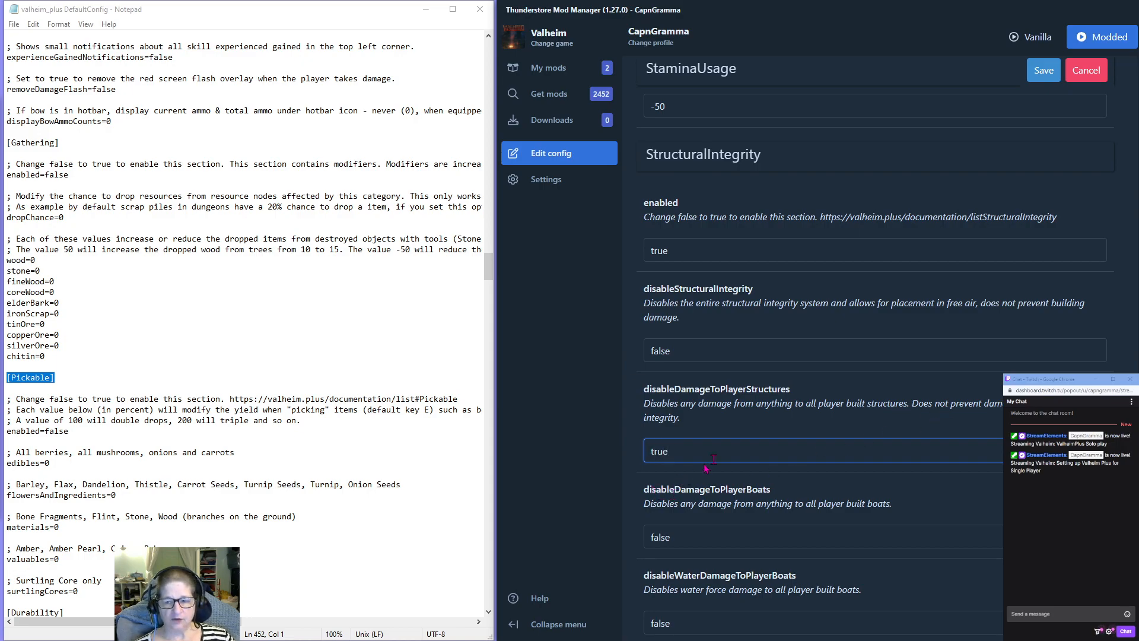
pyautogui.scroll(-2, 705, 469)
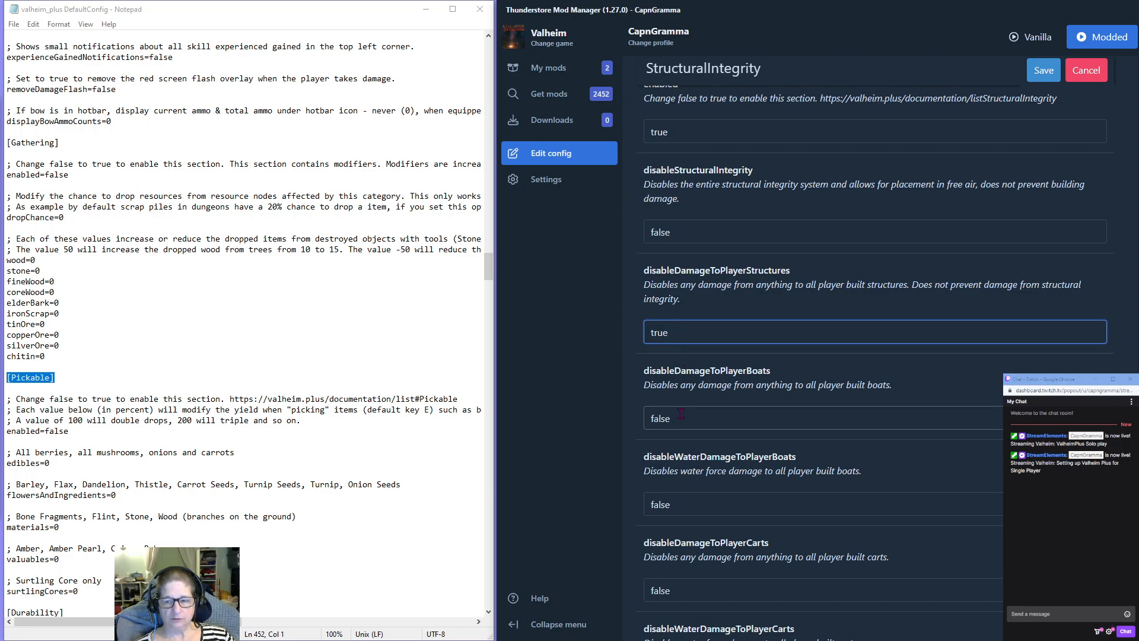
pyautogui.press('Tab')
pyautogui.write('true')
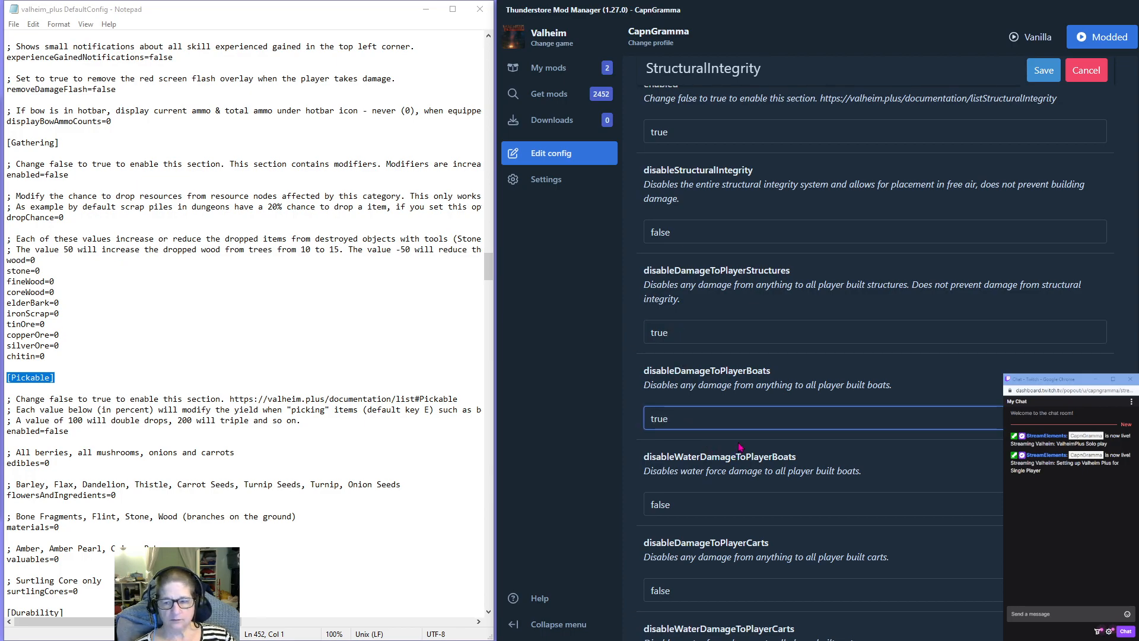
pyautogui.press('Tab')
pyautogui.write('true')
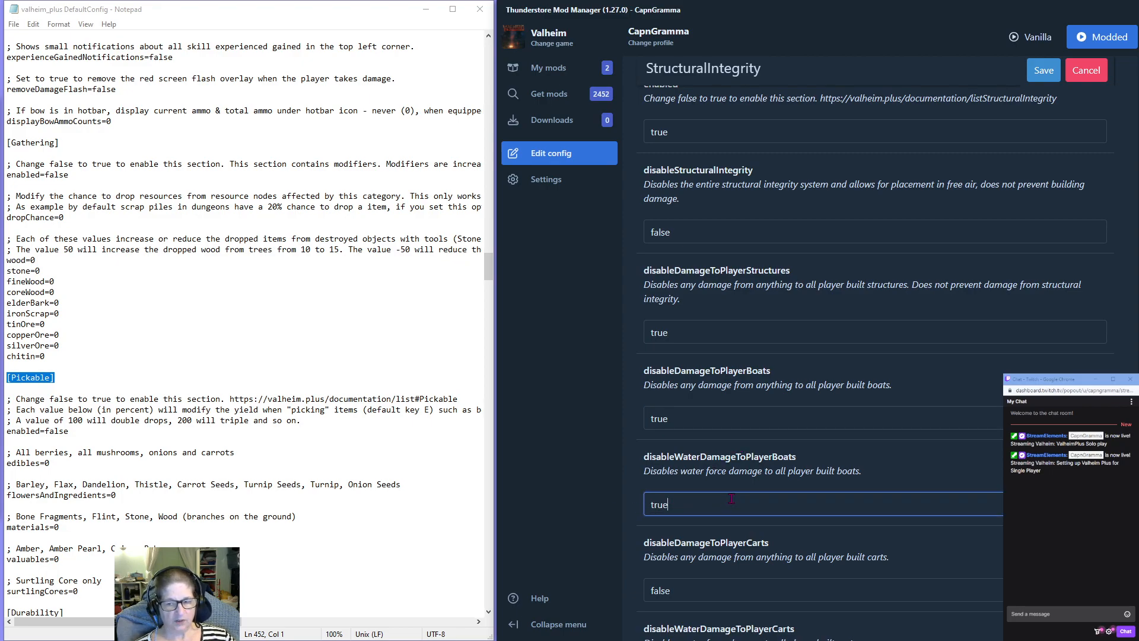
# Set disableDamageToPlayerCarts and disableWaterDamageToPlayerCarts to true in the StructuralIntegrity section.
pyautogui.scroll(-3, 694, 409)
pyautogui.press('Tab')
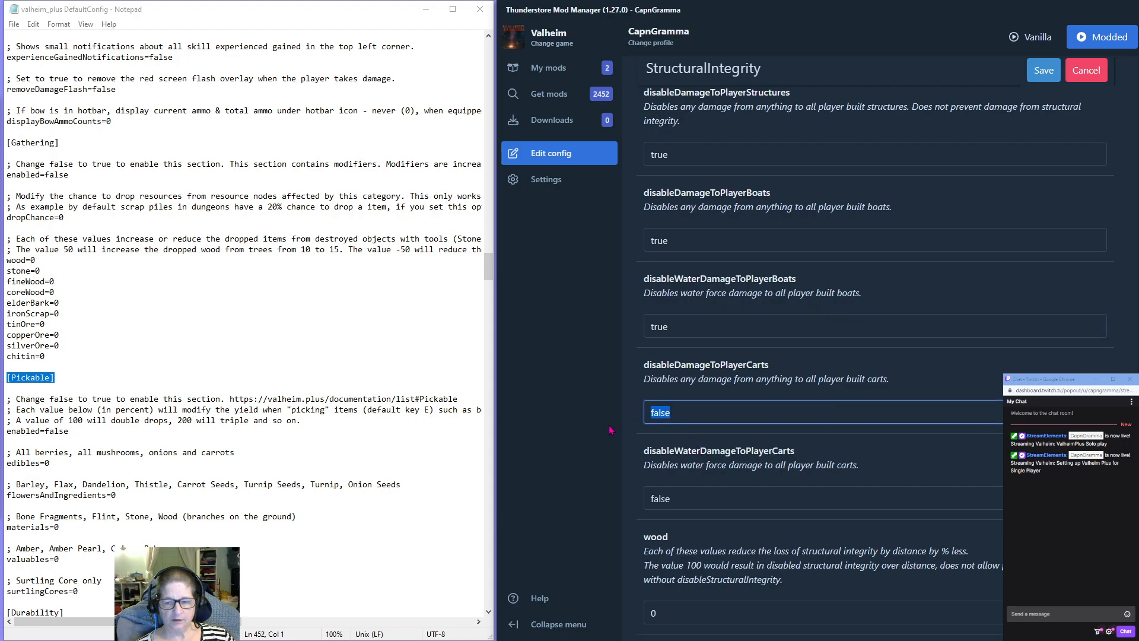
pyautogui.write('tru')
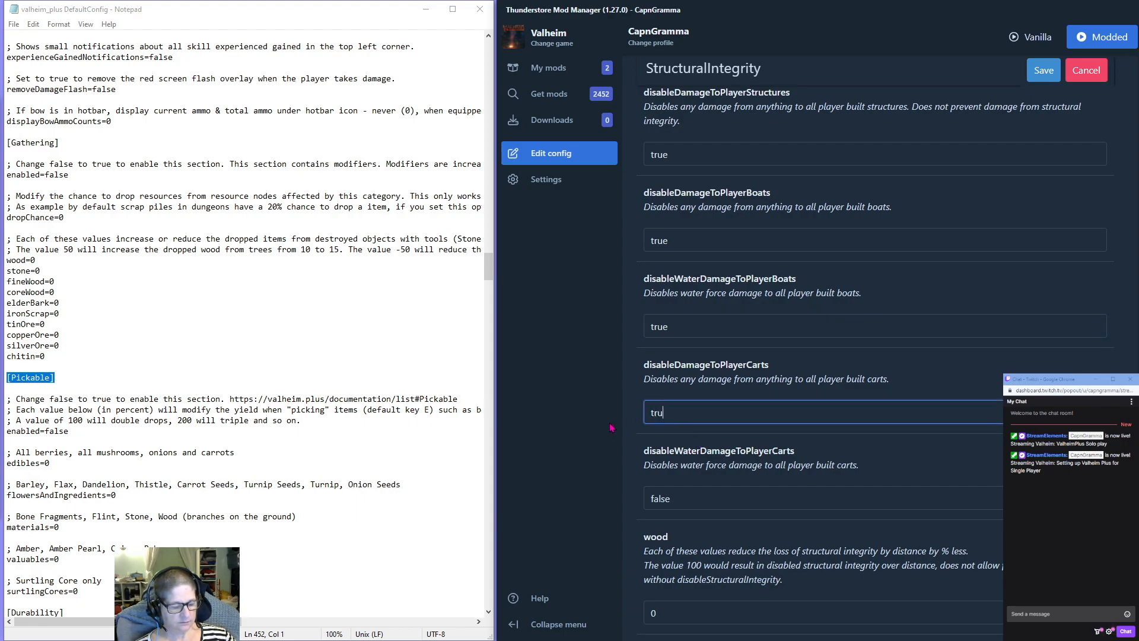
pyautogui.write('e')
pyautogui.press('Tab')
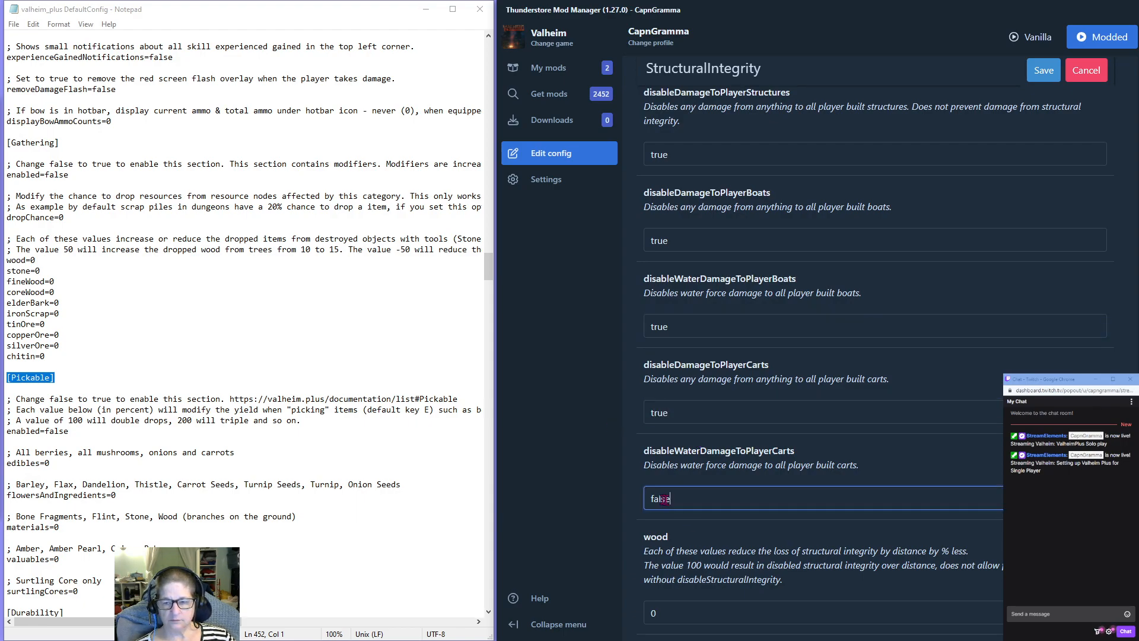
pyautogui.write('tru')
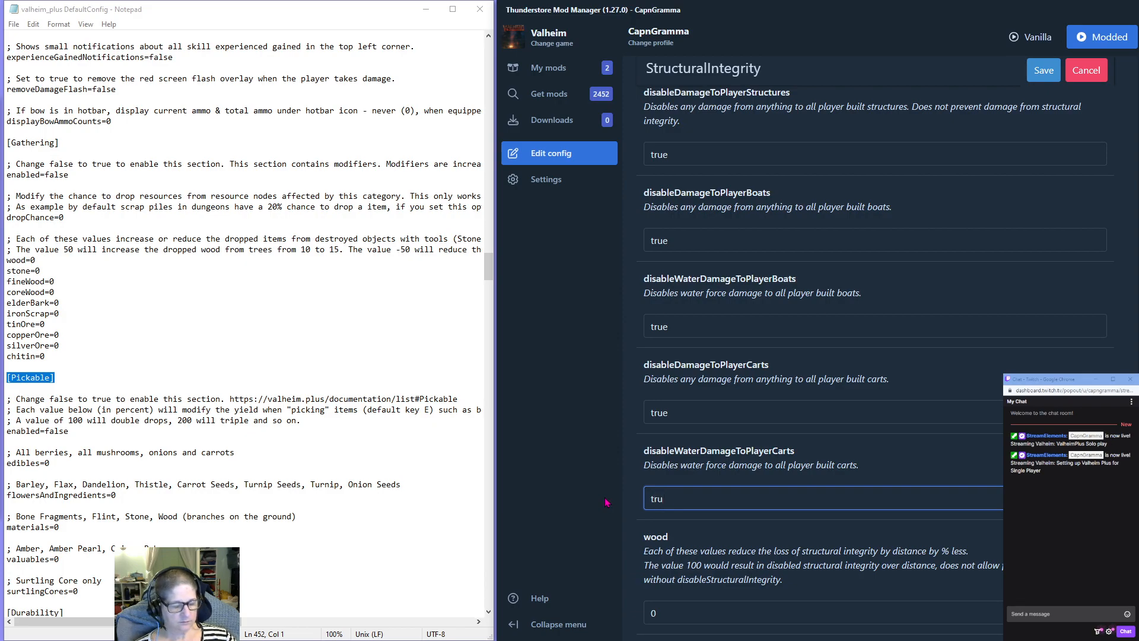
pyautogui.write('e')
# Enable the Workbench section by setting its enabled option to true, leaving the Ward section as it is.
pyautogui.scroll(-2, 614, 504)
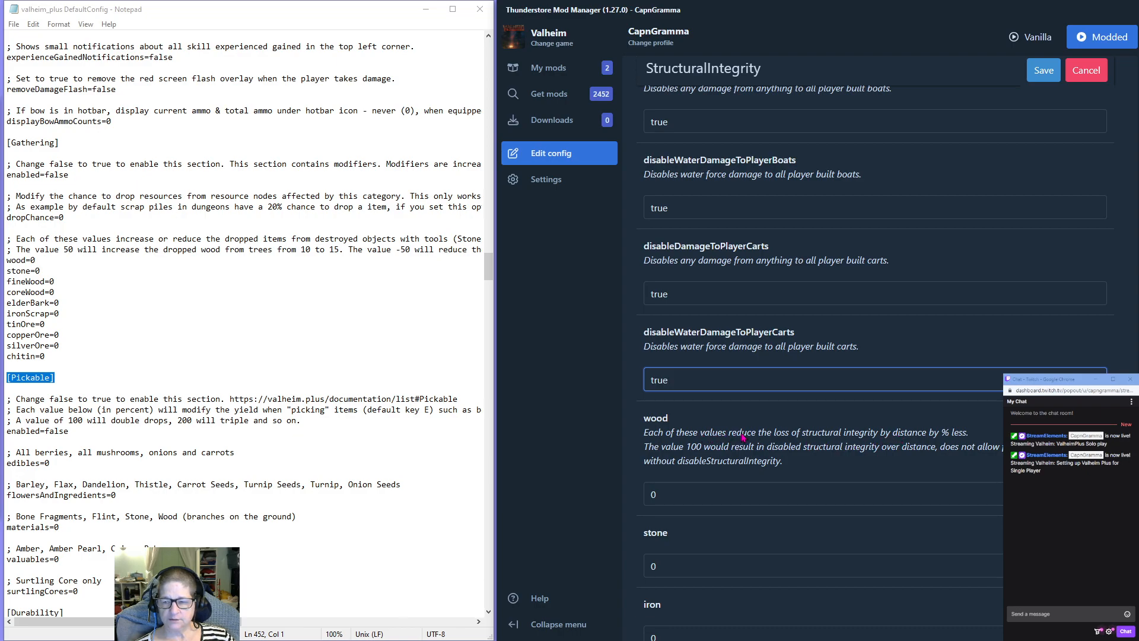
pyautogui.scroll(-7, 743, 436)
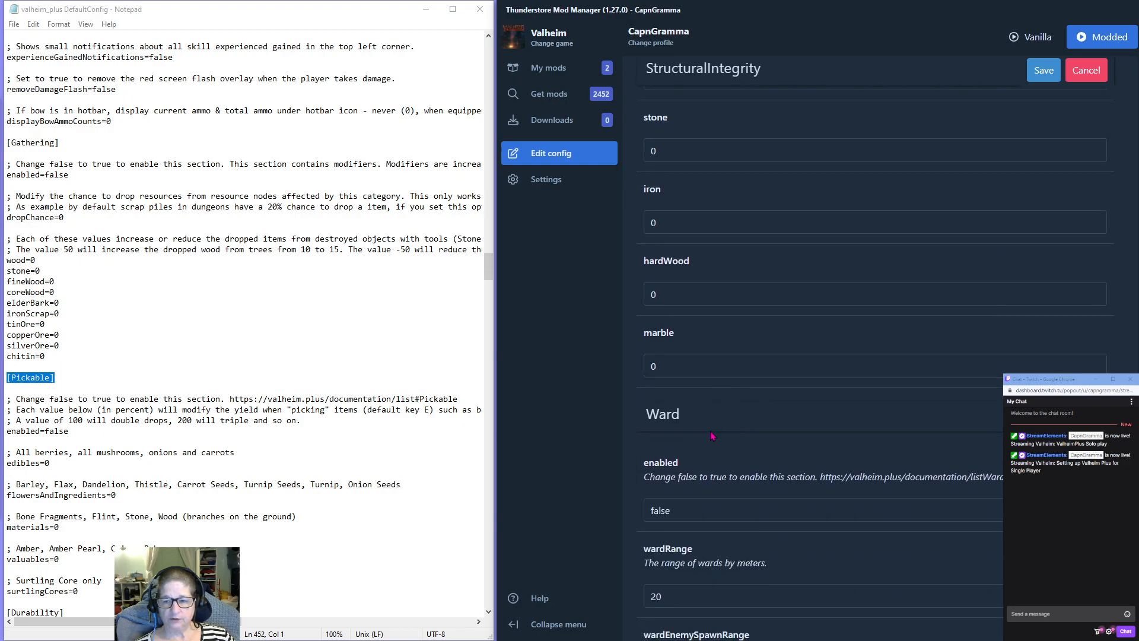
pyautogui.scroll(-2, 712, 436)
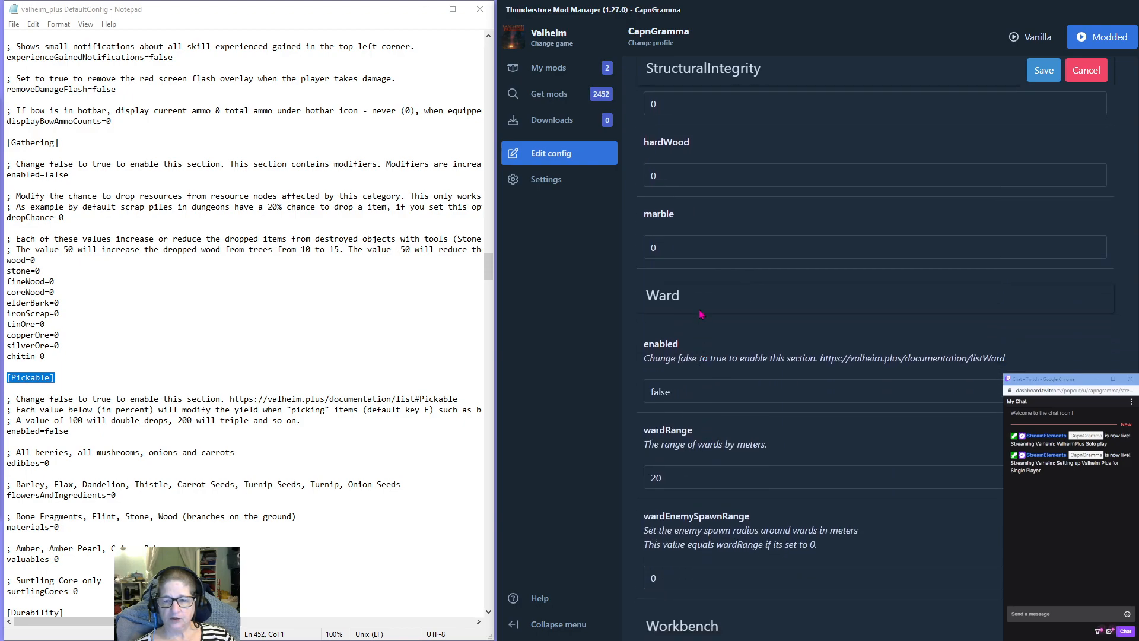
pyautogui.scroll(-6, 701, 314)
pyautogui.moveTo(673, 373); pyautogui.dragTo(626, 366)
pyautogui.write('true')
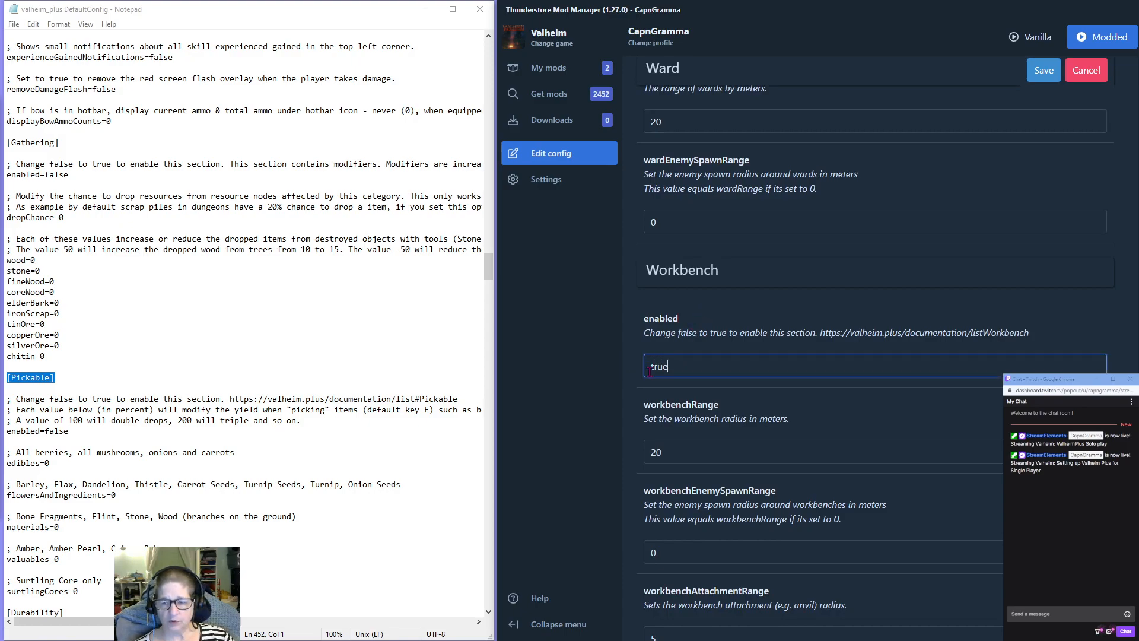
# Set workbenchRange to 50 in the Workbench section.
pyautogui.doubleClick(668, 452)
pyautogui.write('50')
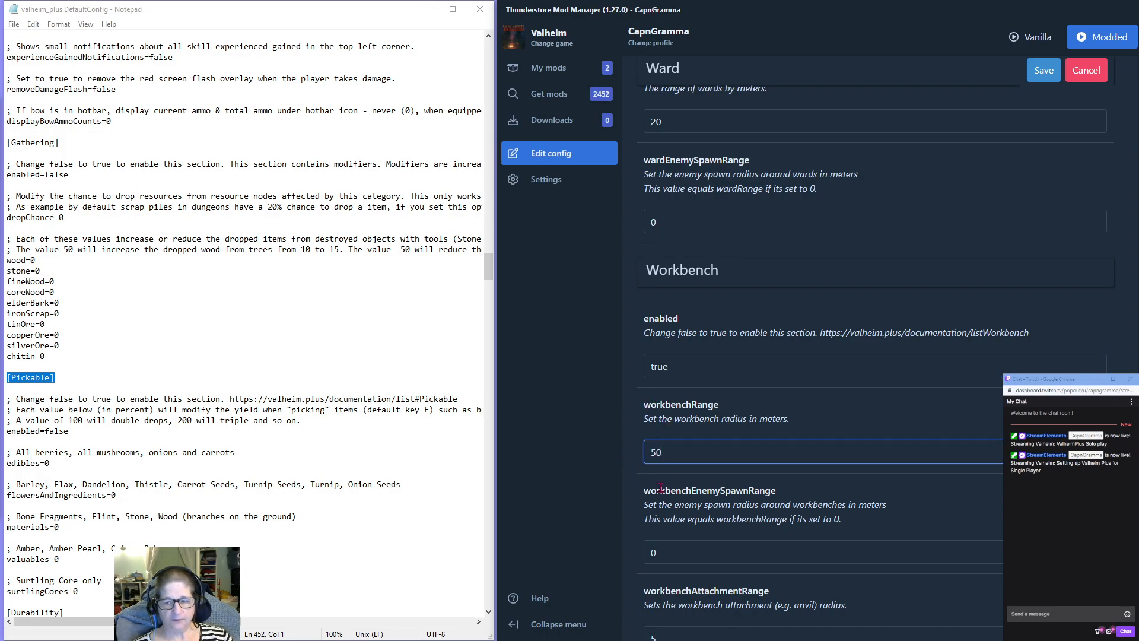
pyautogui.scroll(-2, 697, 452)
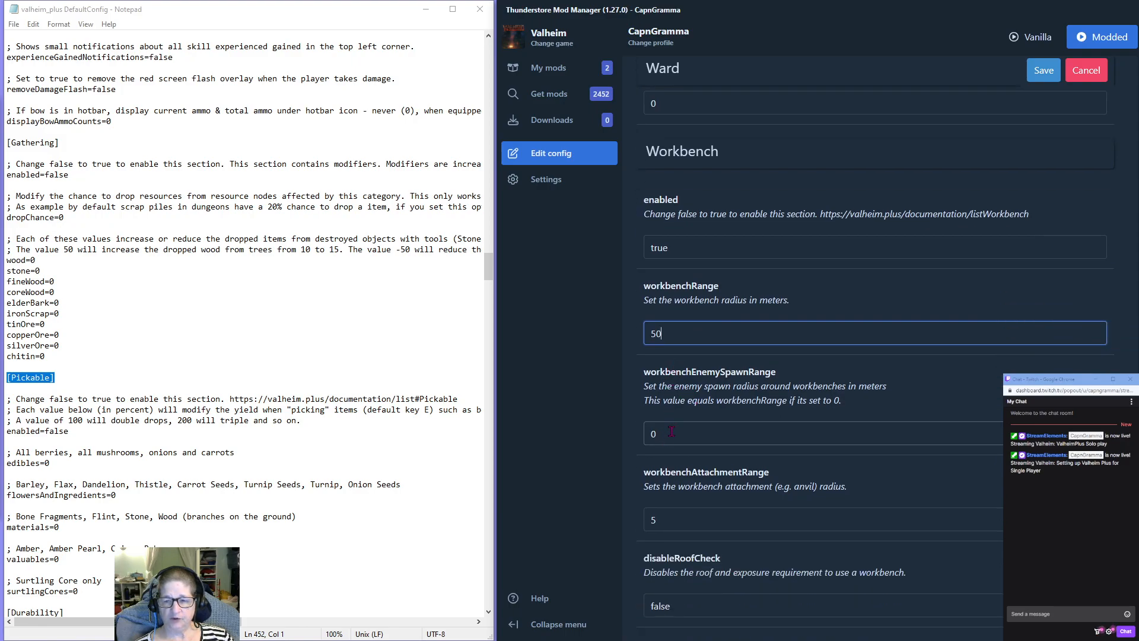
pyautogui.scroll(-1, 692, 496)
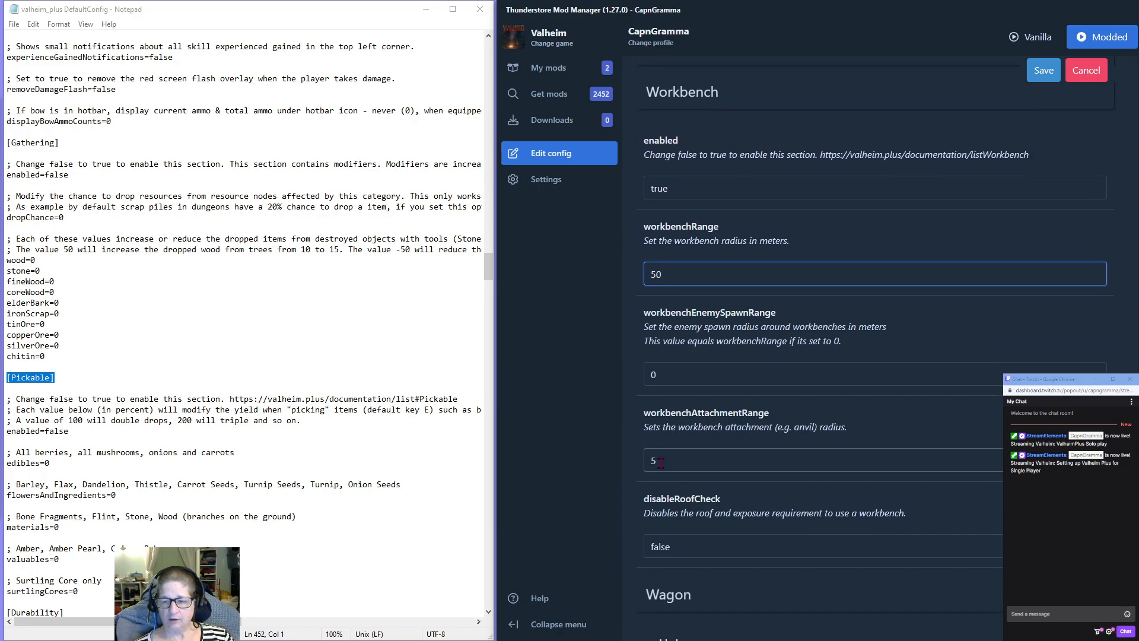
# Enable the Inventory section by setting its enabled option to true, leaving the Wagon section as it is.
pyautogui.scroll(-2, 697, 457)
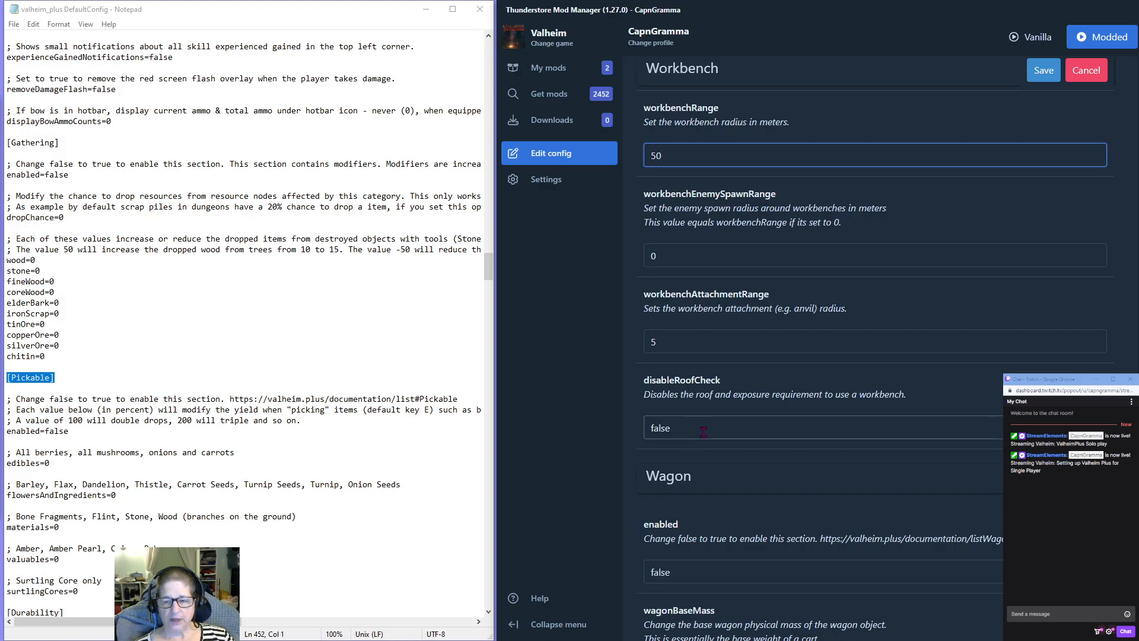
pyautogui.scroll(-3, 704, 432)
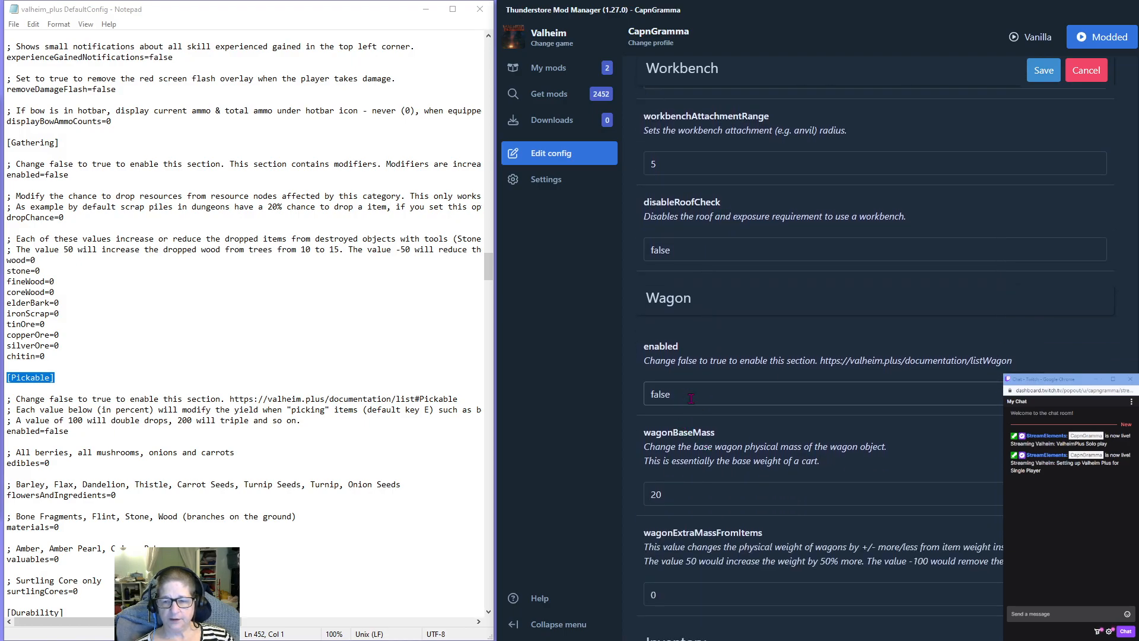
pyautogui.scroll(-2, 691, 398)
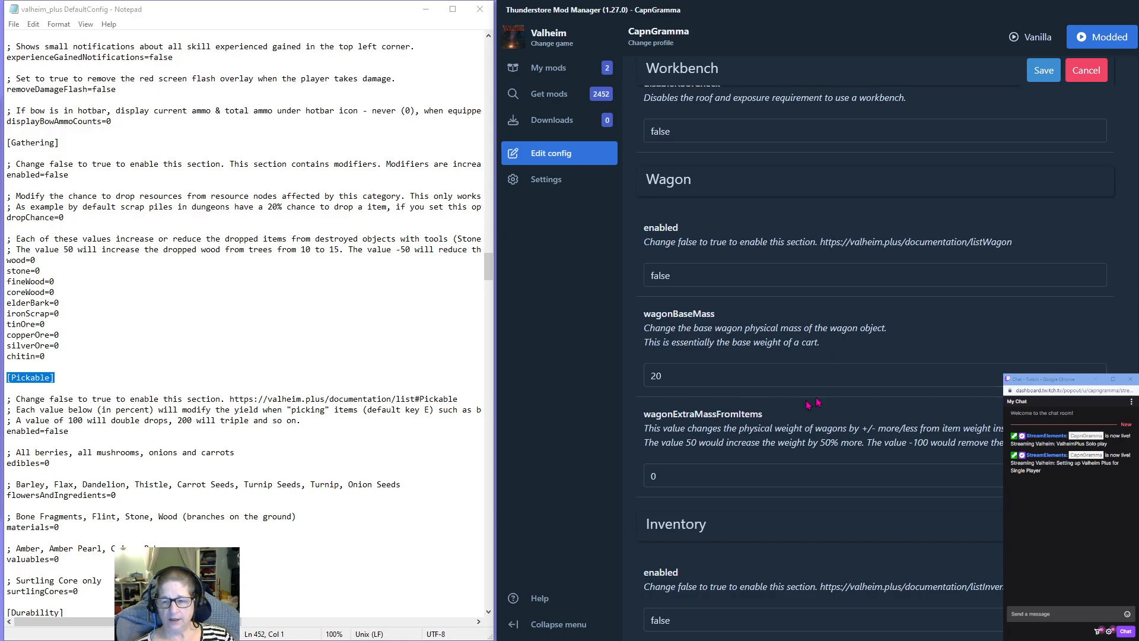
pyautogui.scroll(-4, 699, 415)
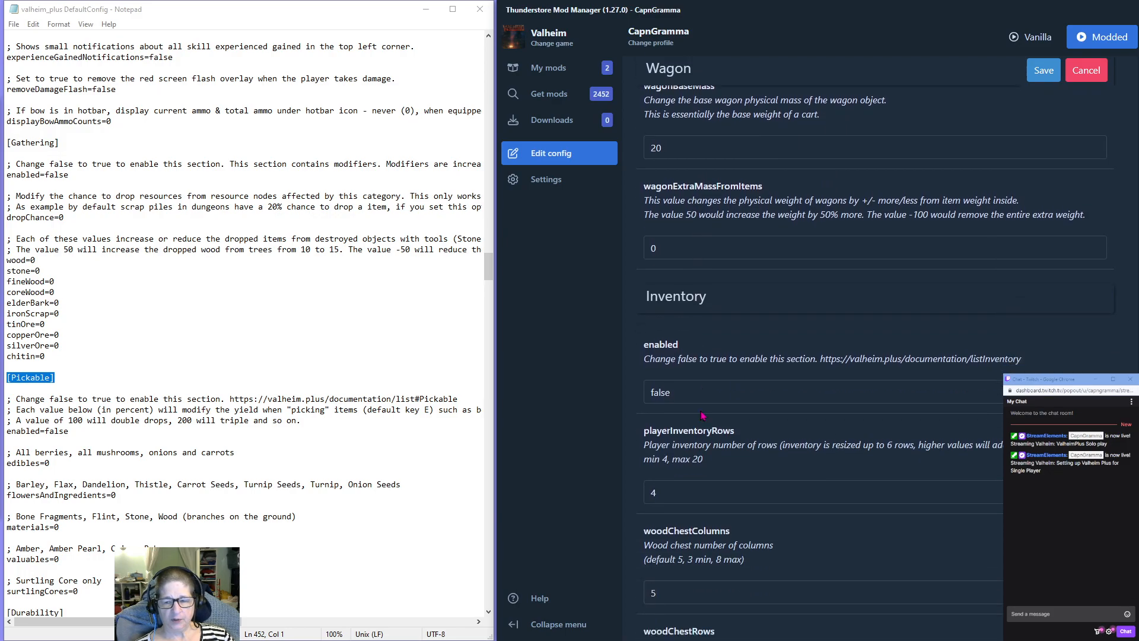
pyautogui.doubleClick(680, 378)
pyautogui.write('true')
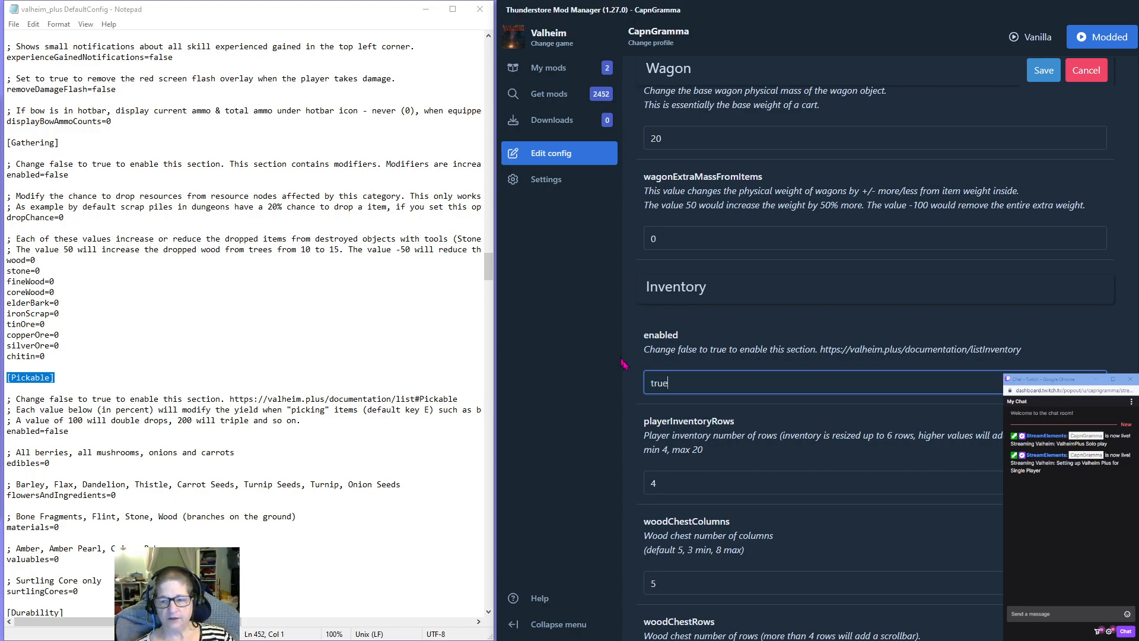
# Set playerInventoryRows to 6 in the Inventory section.
pyautogui.scroll(-1, 688, 355)
pyautogui.scroll(-2, 705, 356)
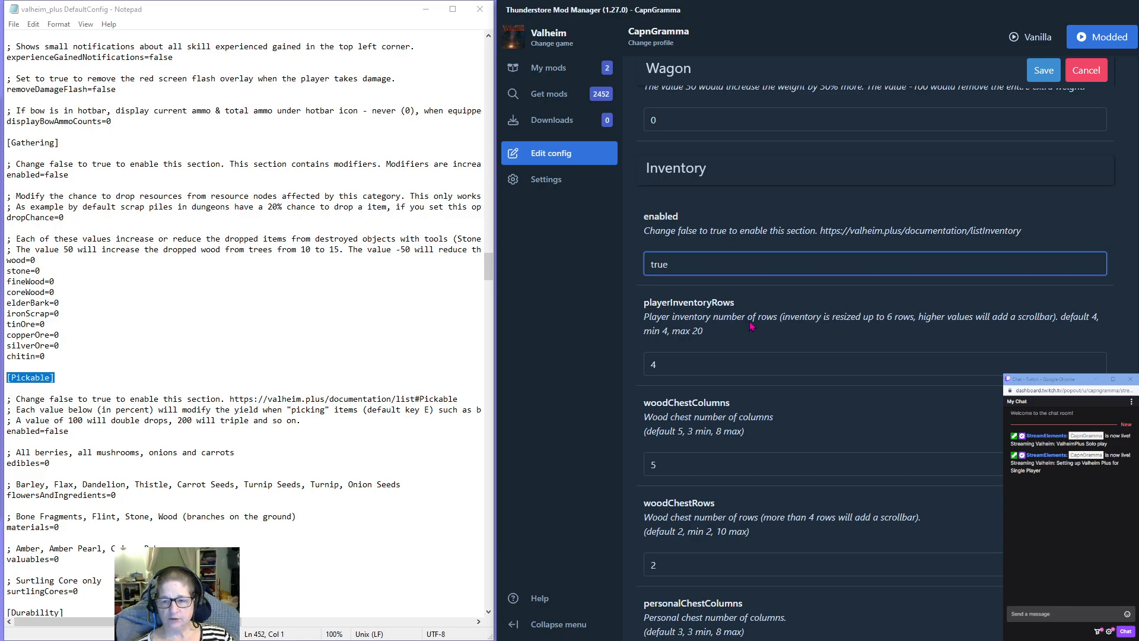
pyautogui.press('Tab')
pyautogui.write('6')
# Set woodChestColumns to 8 and woodChestRows to 4 in the Inventory section.
pyautogui.scroll(-2, 665, 350)
pyautogui.doubleClick(665, 349)
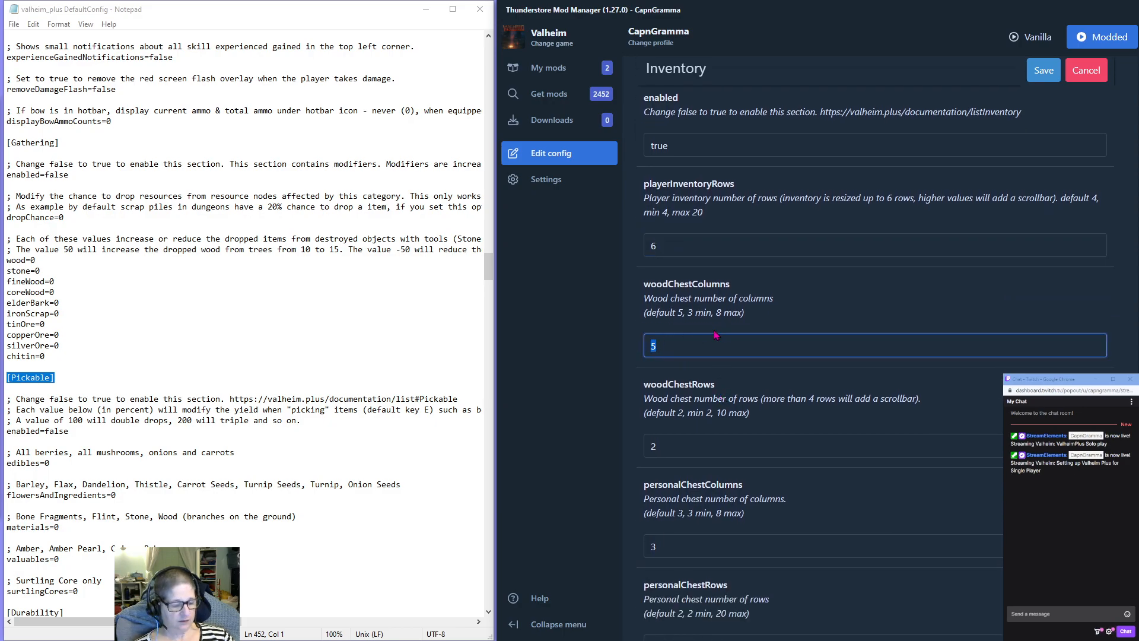
pyautogui.write('8')
pyautogui.doubleClick(665, 446)
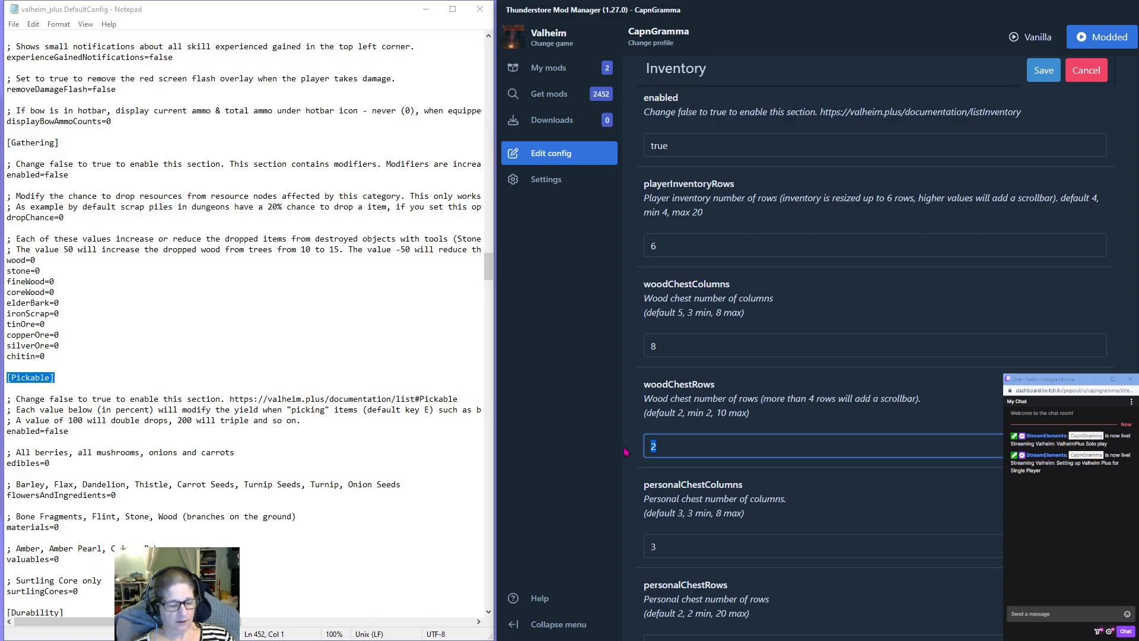
pyautogui.write('4')
# Set personalChestColumns to 8 and personalChestRows to 4 in the Inventory section.
pyautogui.scroll(-1, 727, 438)
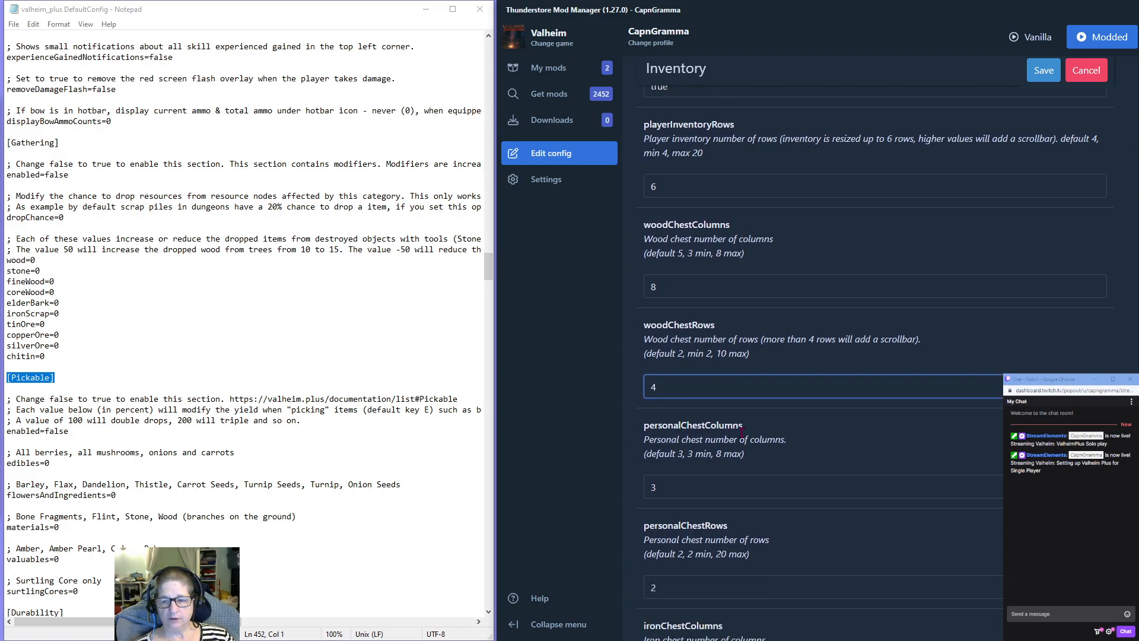
pyautogui.click(662, 486)
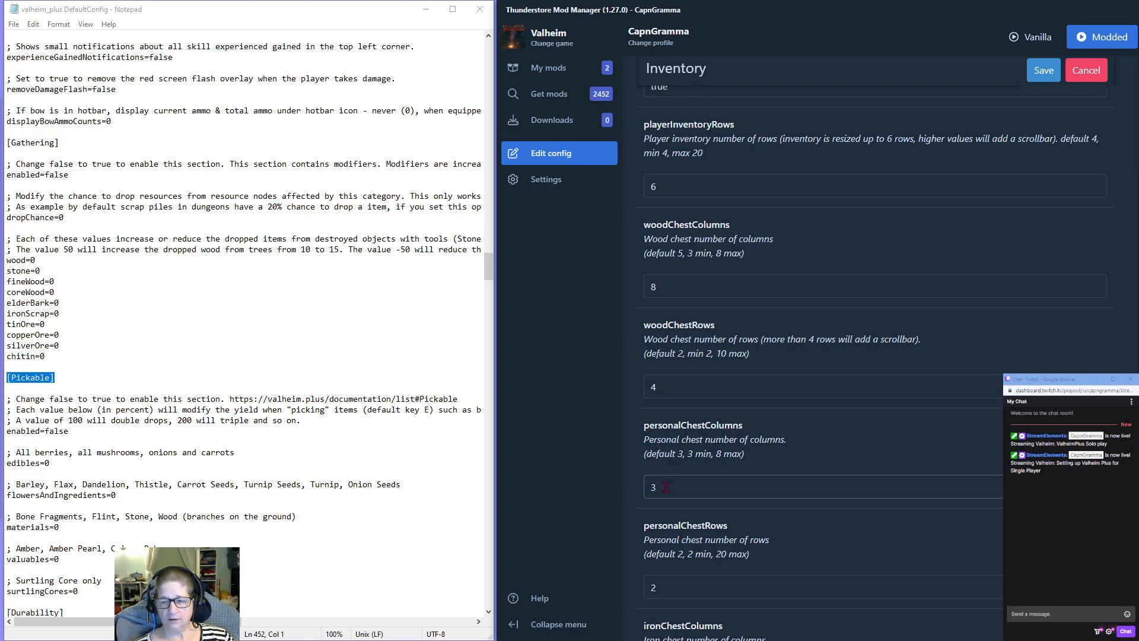
pyautogui.moveTo(665, 486); pyautogui.dragTo(645, 487)
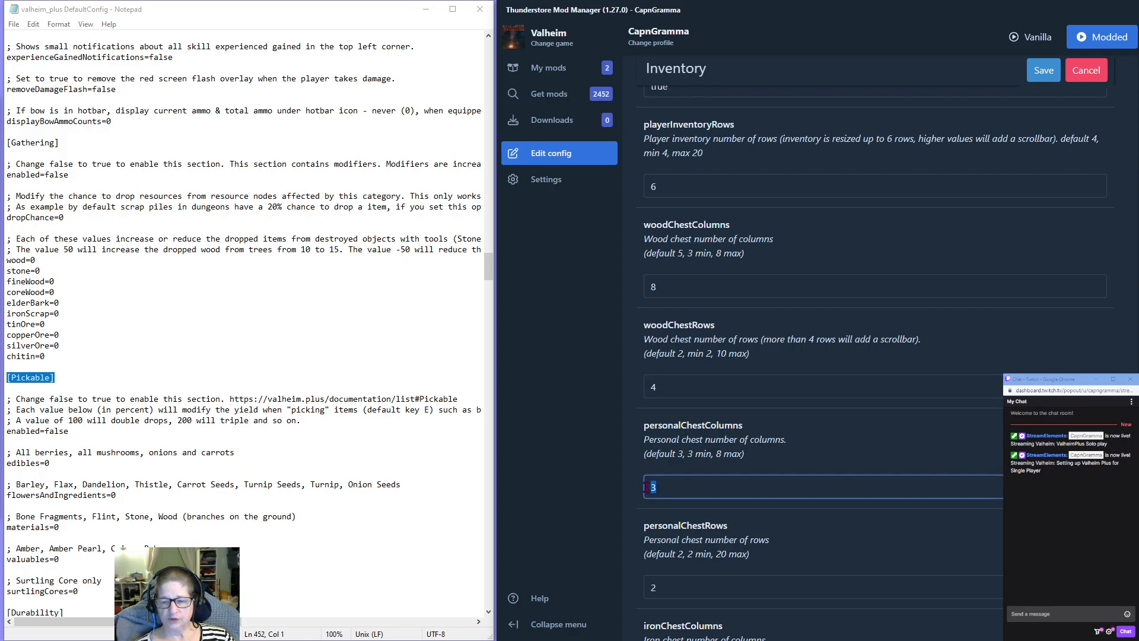
pyautogui.write('8')
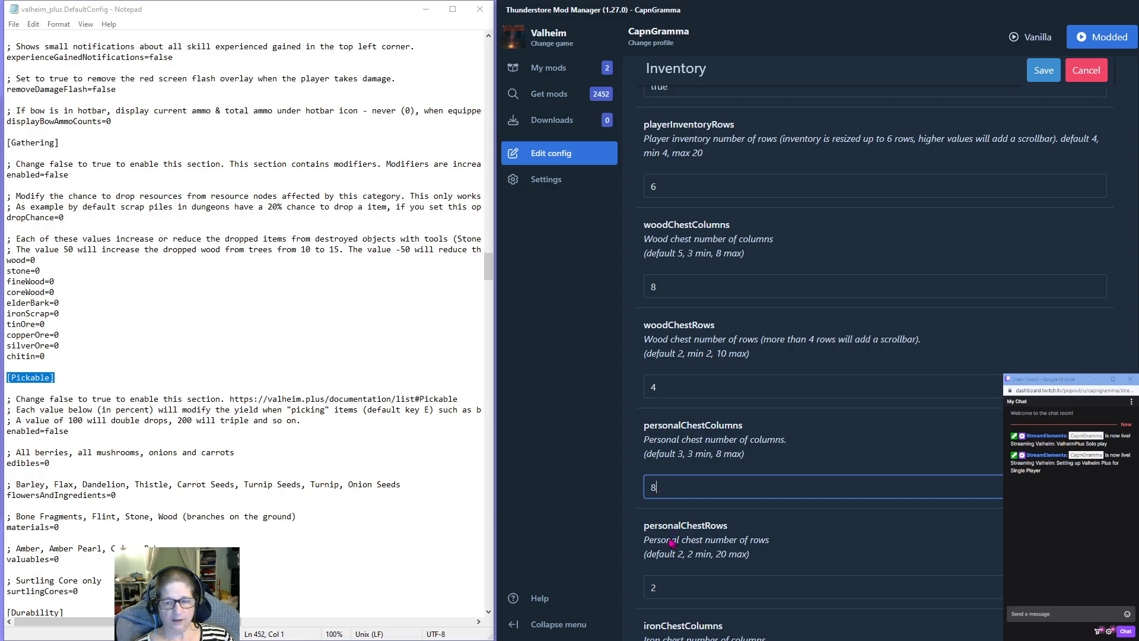
pyautogui.moveTo(659, 587); pyautogui.dragTo(641, 593)
pyautogui.write('4')
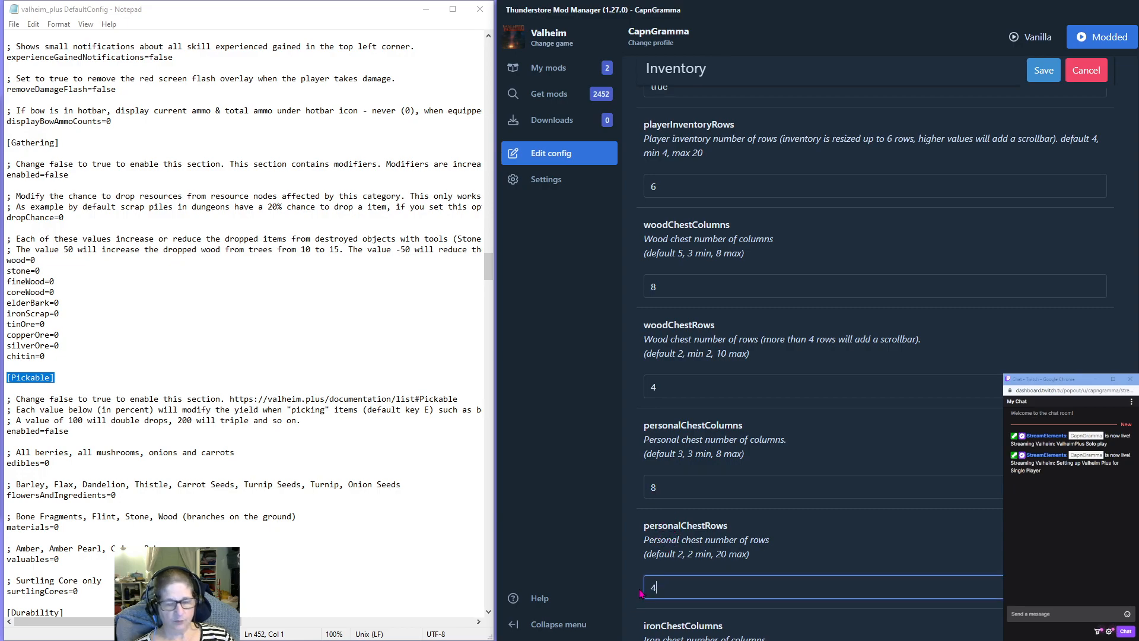
# Set ironChestColumns to 8 and ironChestRows to 6 in the Inventory section.
pyautogui.scroll(-4, 724, 513)
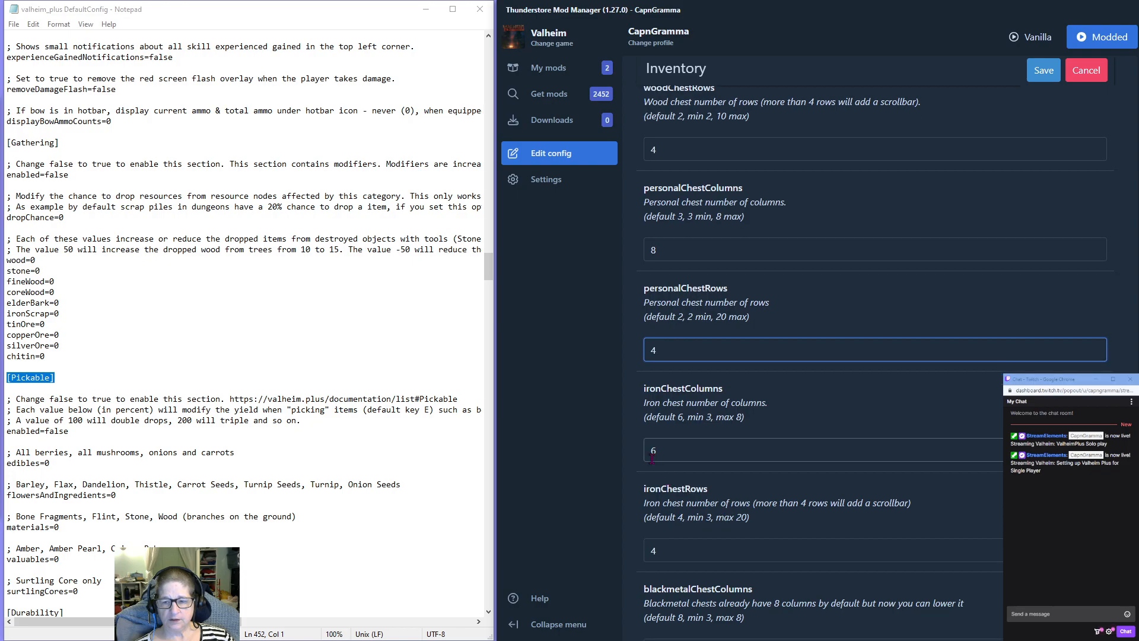
pyautogui.moveTo(659, 451); pyautogui.dragTo(636, 455)
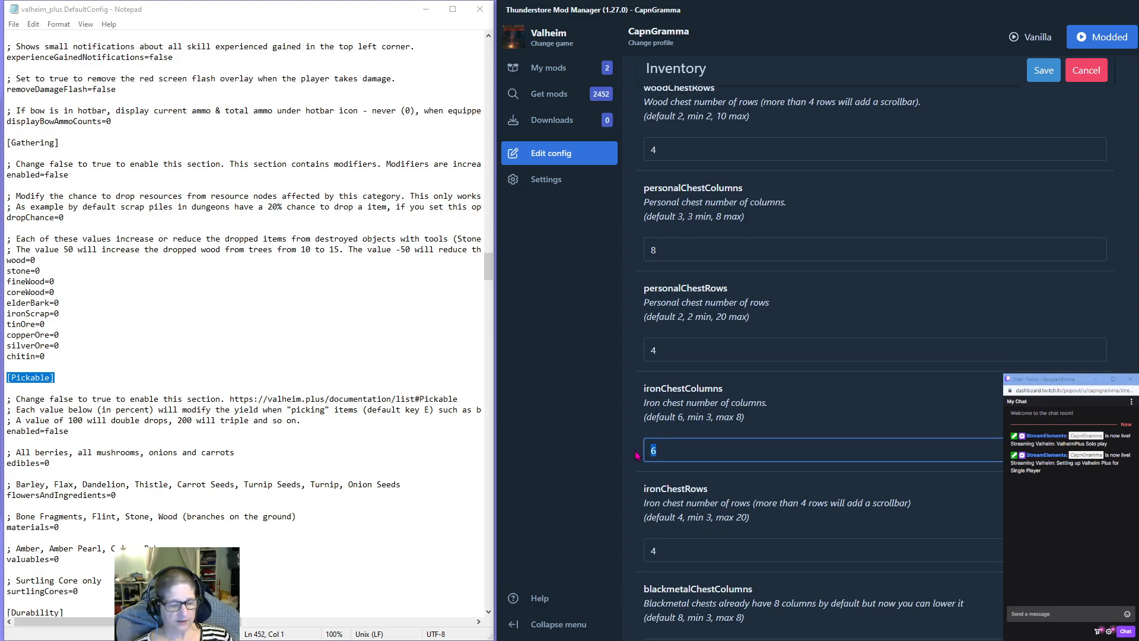
pyautogui.write('8')
pyautogui.scroll(-2, 647, 450)
pyautogui.click(660, 432)
pyautogui.doubleClick(660, 432)
pyautogui.write('6')
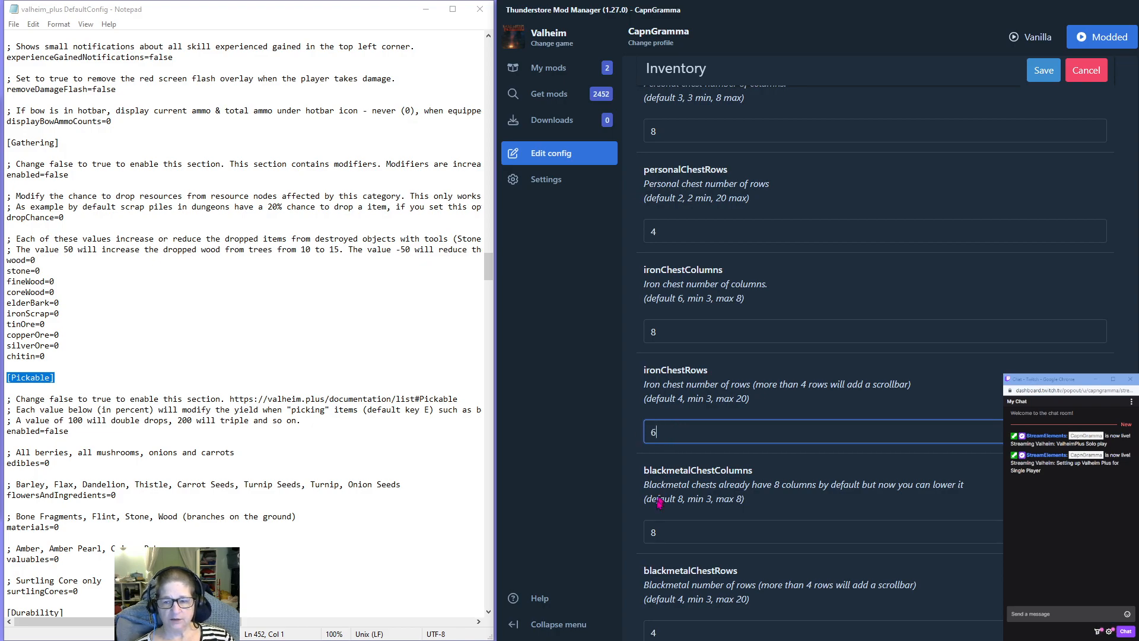
# Set blackmetalChestRows to 6 in the Inventory section, leaving the blackmetal chest columns as they are.
pyautogui.moveTo(659, 533); pyautogui.dragTo(622, 538)
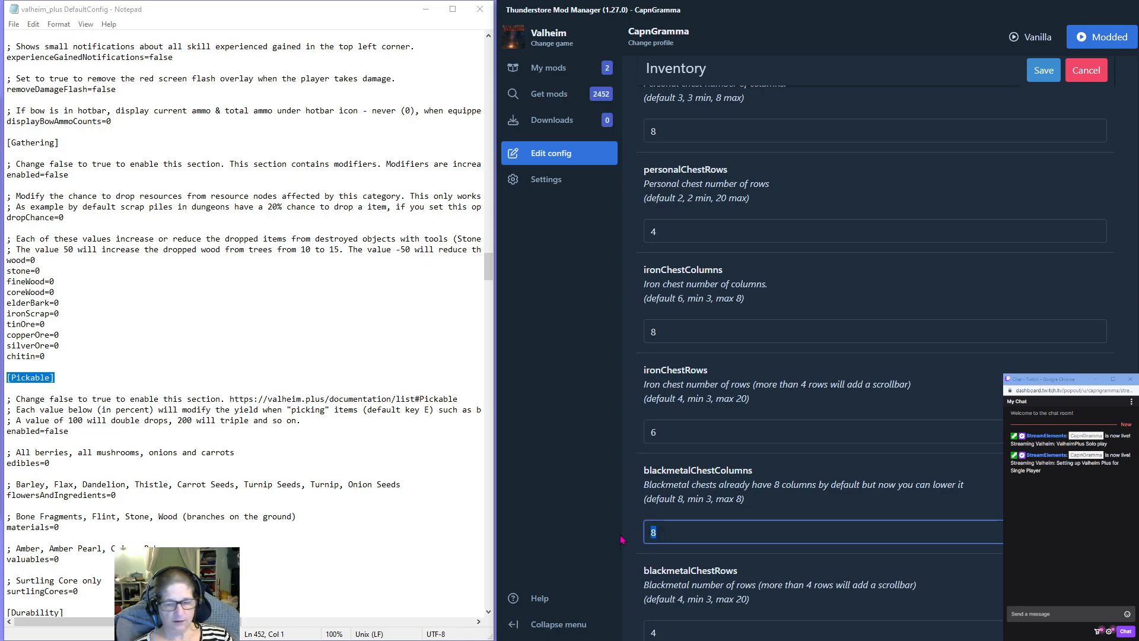
pyautogui.scroll(-3, 652, 504)
pyautogui.click(658, 455)
pyautogui.moveTo(658, 455); pyautogui.dragTo(630, 463)
pyautogui.write('6')
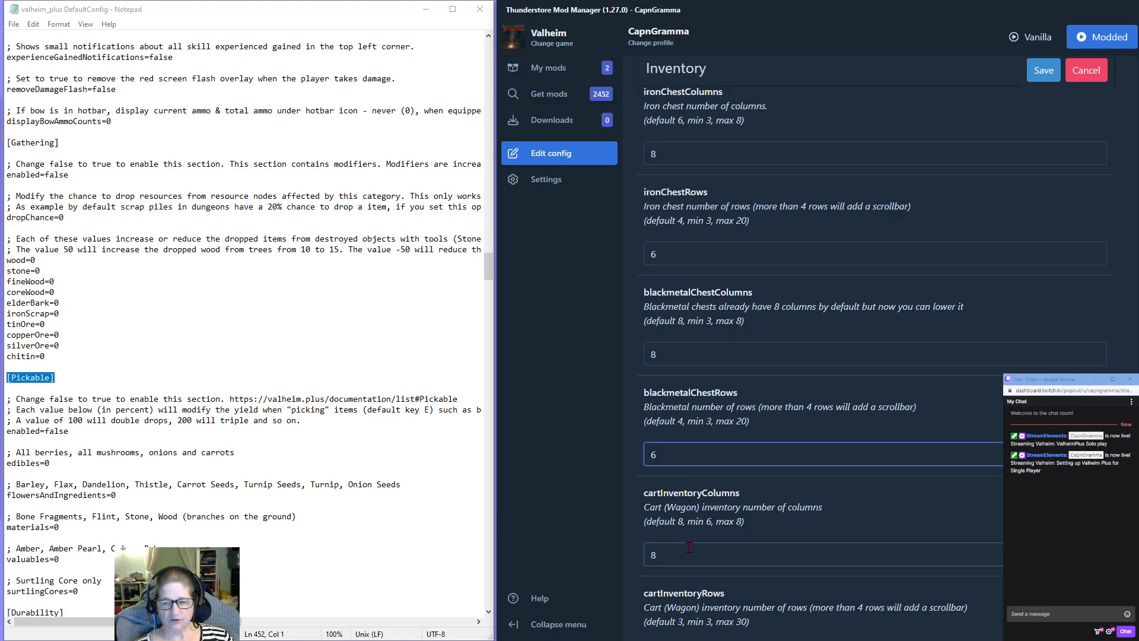
# Set cartInventoryRows to 4 in the Inventory section, leaving the cart columns as they are.
pyautogui.scroll(-1, 655, 497)
pyautogui.click(665, 496)
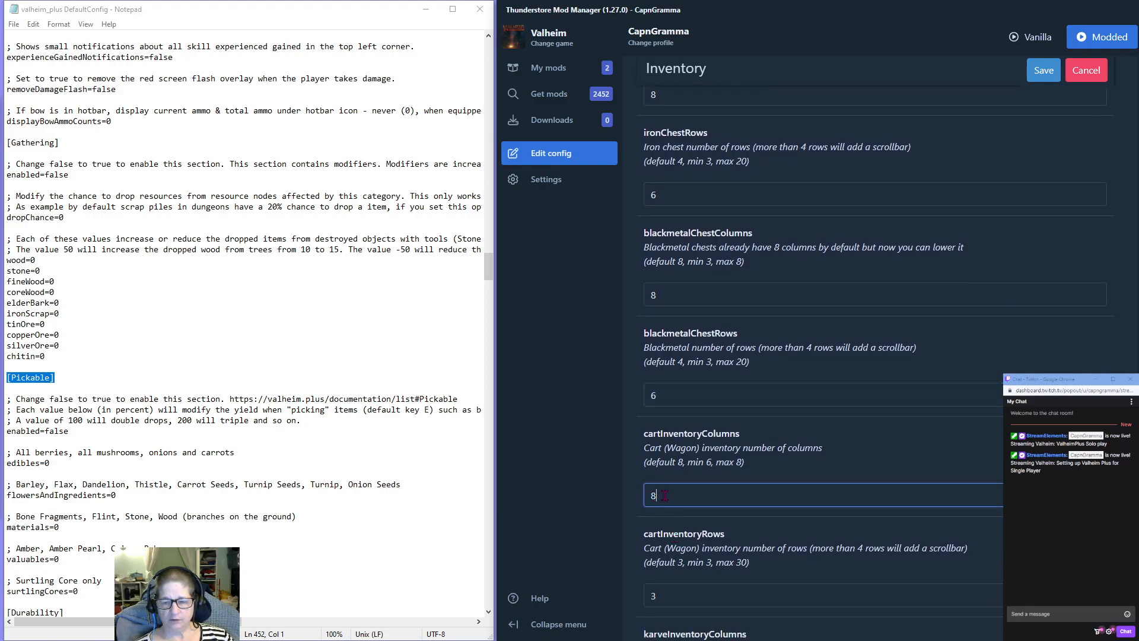
pyautogui.scroll(-3, 664, 496)
pyautogui.moveTo(660, 419); pyautogui.dragTo(625, 425)
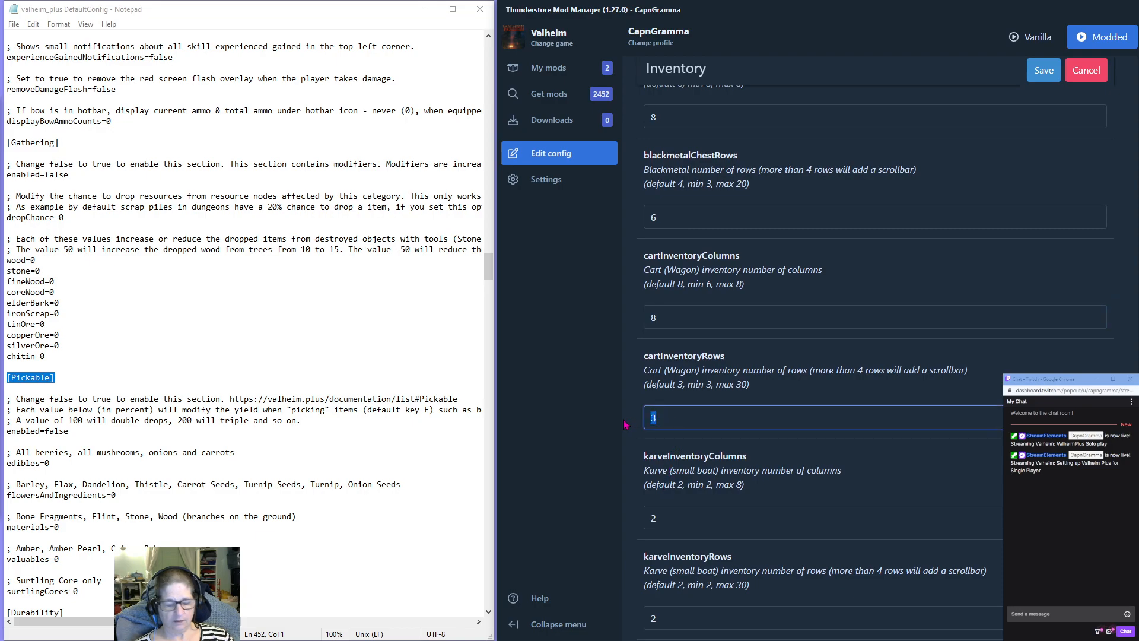
pyautogui.write('4')
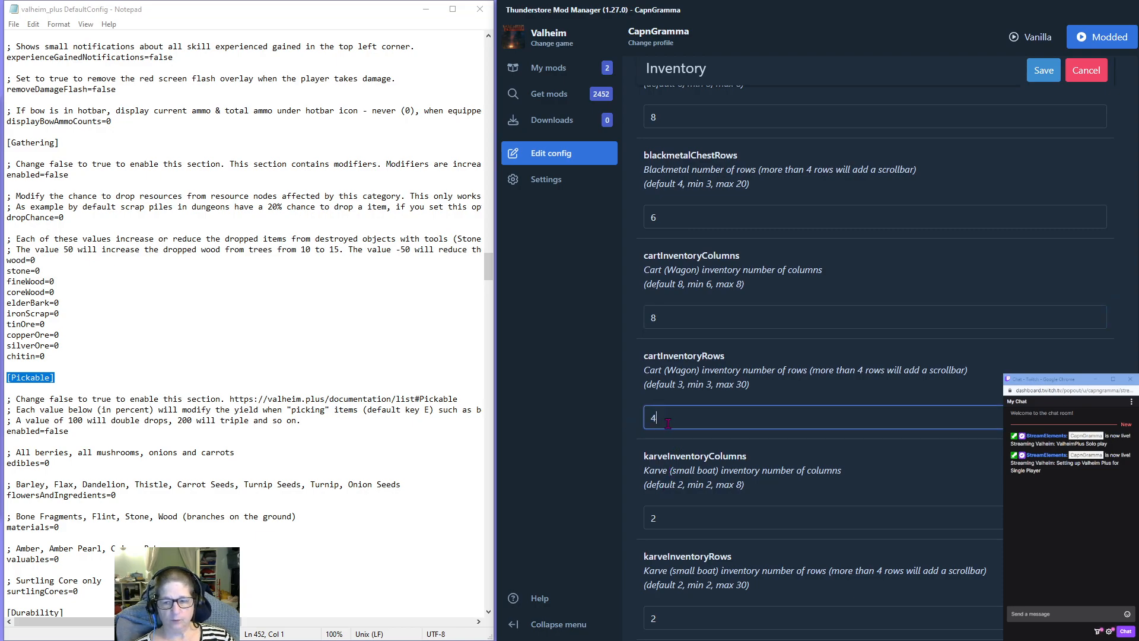
# Set karveInventoryColumns to 8 and karveInventoryRows to 4 in the Inventory section.
pyautogui.scroll(-3, 626, 425)
pyautogui.moveTo(659, 340); pyautogui.dragTo(628, 339)
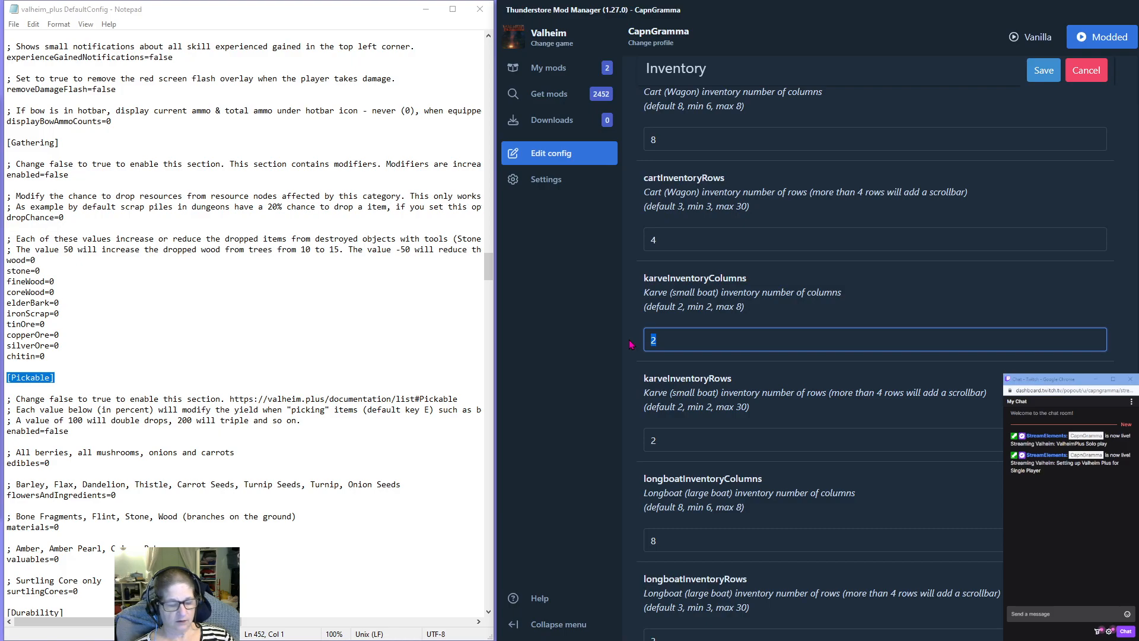
pyautogui.write('8')
pyautogui.moveTo(657, 440); pyautogui.dragTo(629, 447)
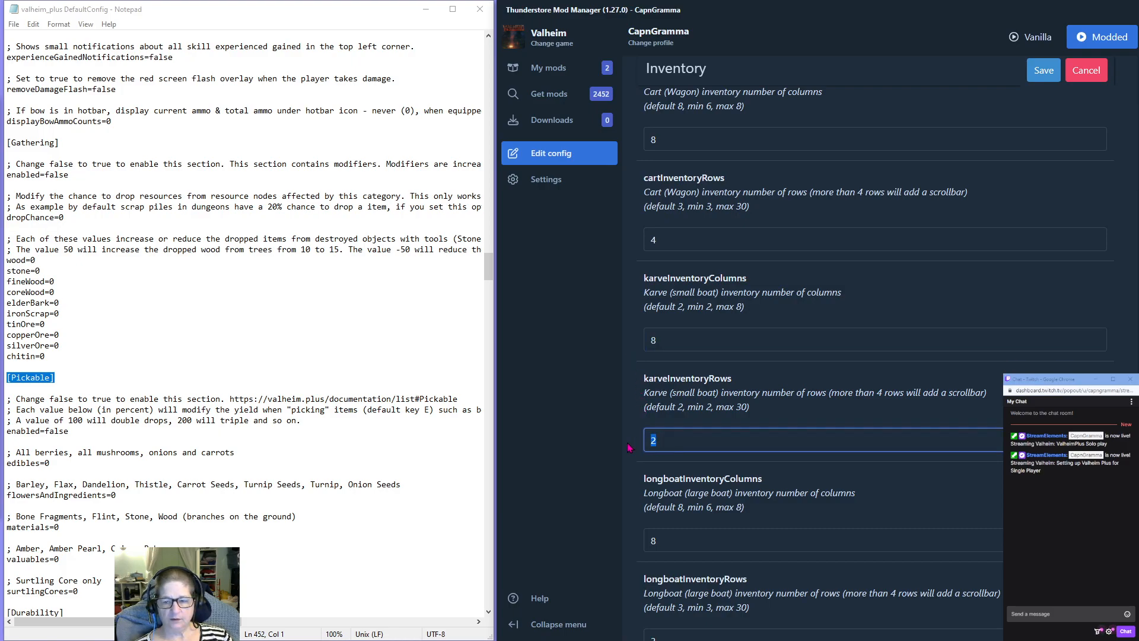
pyautogui.write('4')
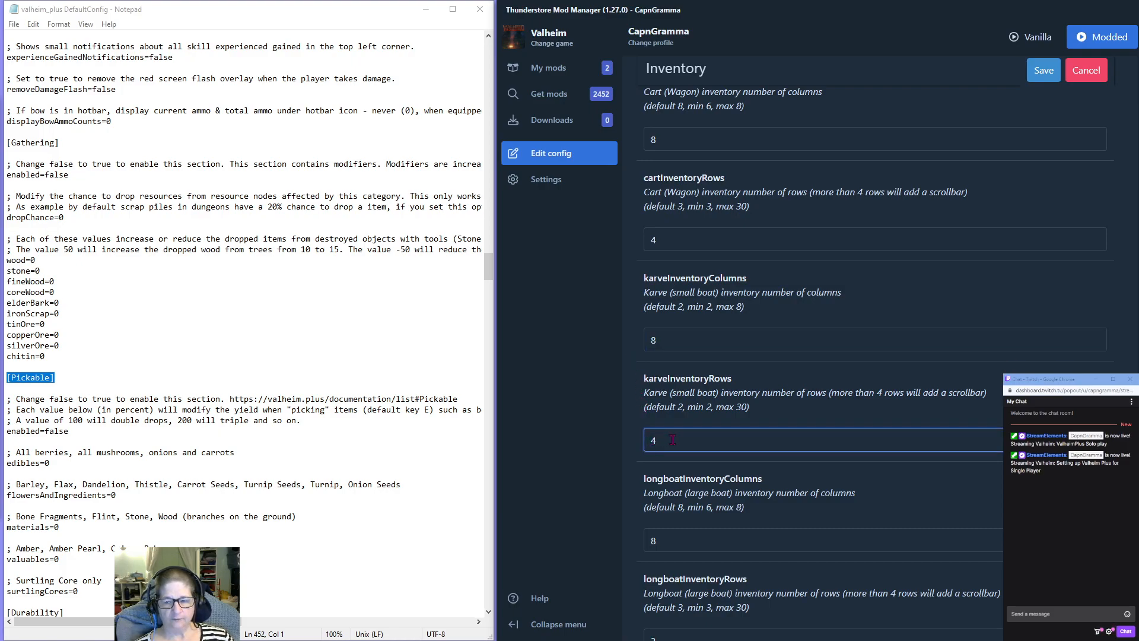
# Set longboatInventoryRows to 6 in the Inventory section, leaving the longboat columns as they are.
pyautogui.scroll(-2, 667, 422)
pyautogui.moveTo(666, 422); pyautogui.dragTo(627, 425)
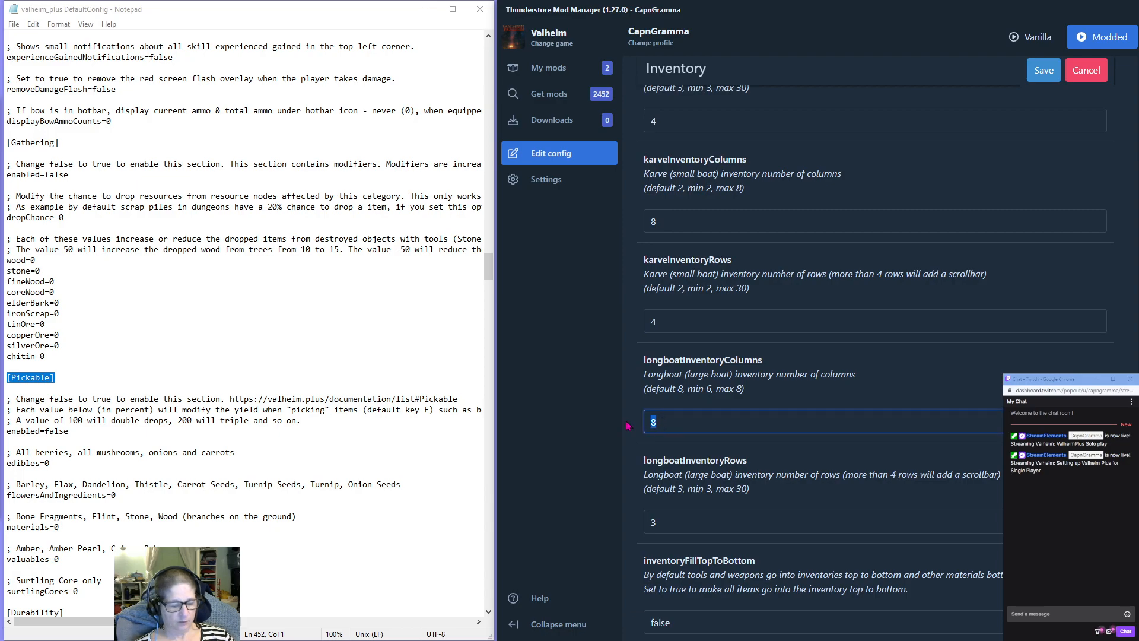
pyautogui.moveTo(664, 522); pyautogui.dragTo(618, 527)
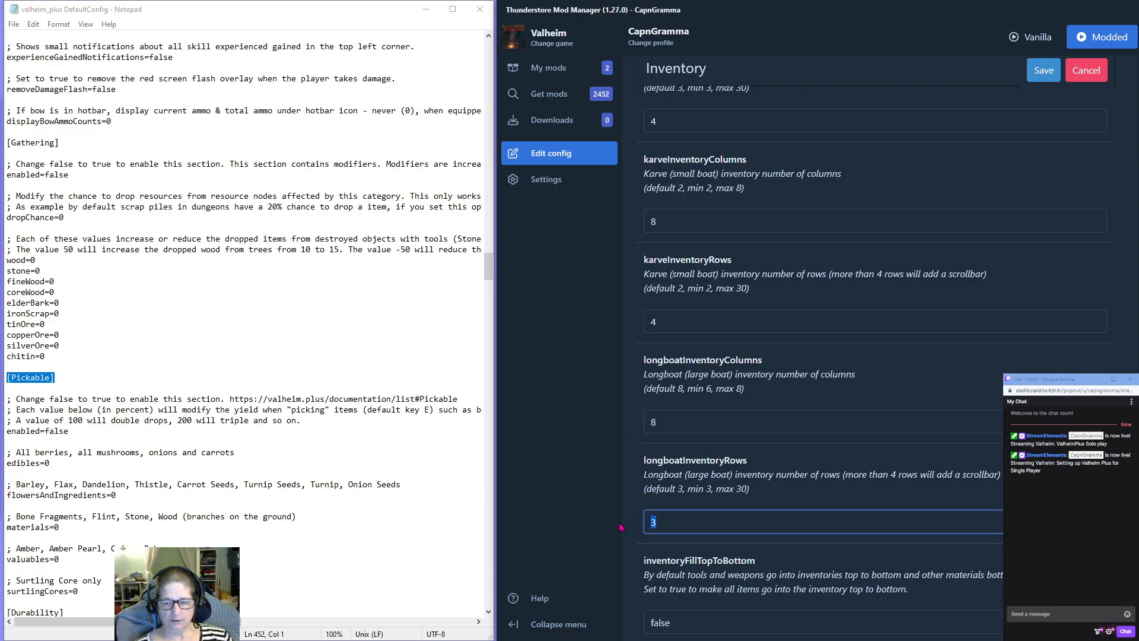
pyautogui.write('6')
# Set mergeWithExistingStacks to true in the Inventory section.
pyautogui.scroll(-2, 678, 508)
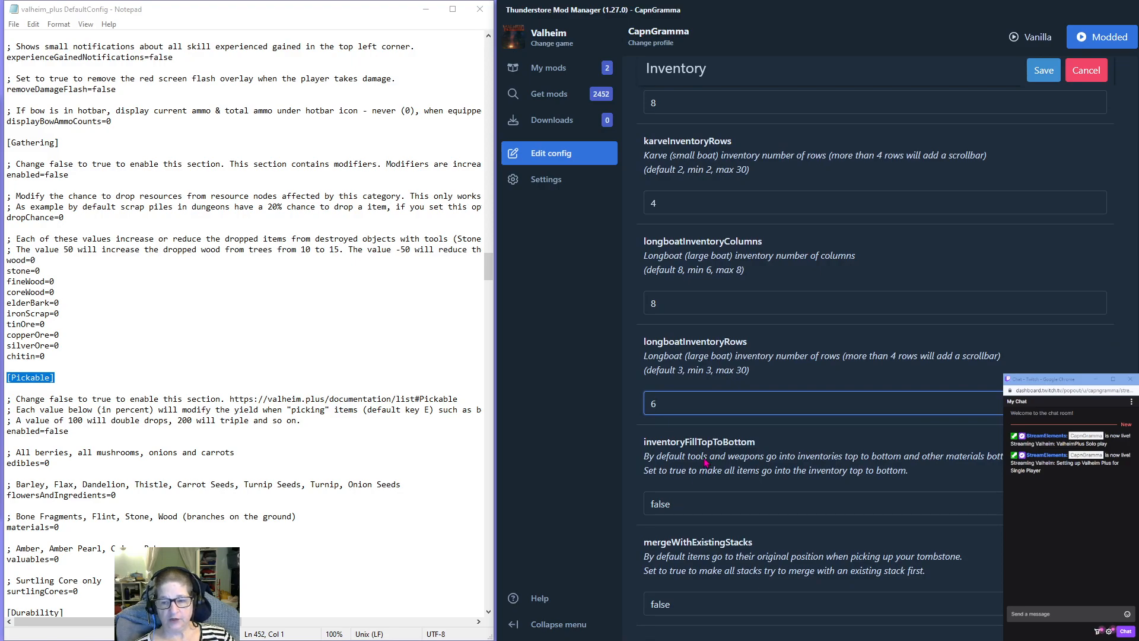
pyautogui.scroll(-2, 705, 469)
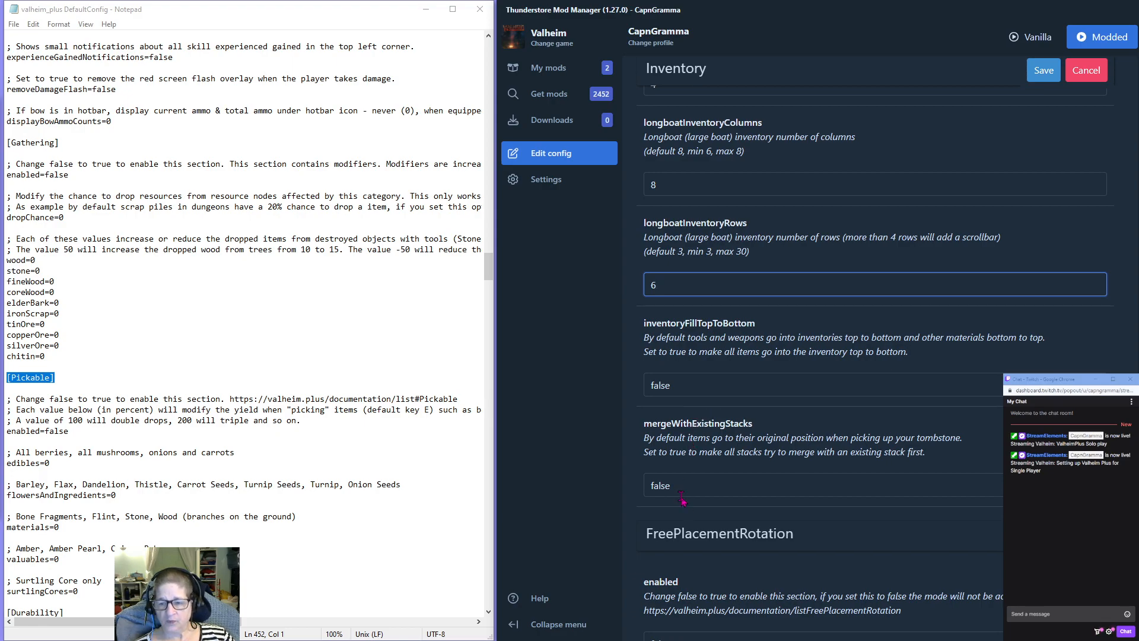
pyautogui.moveTo(685, 485); pyautogui.dragTo(643, 486)
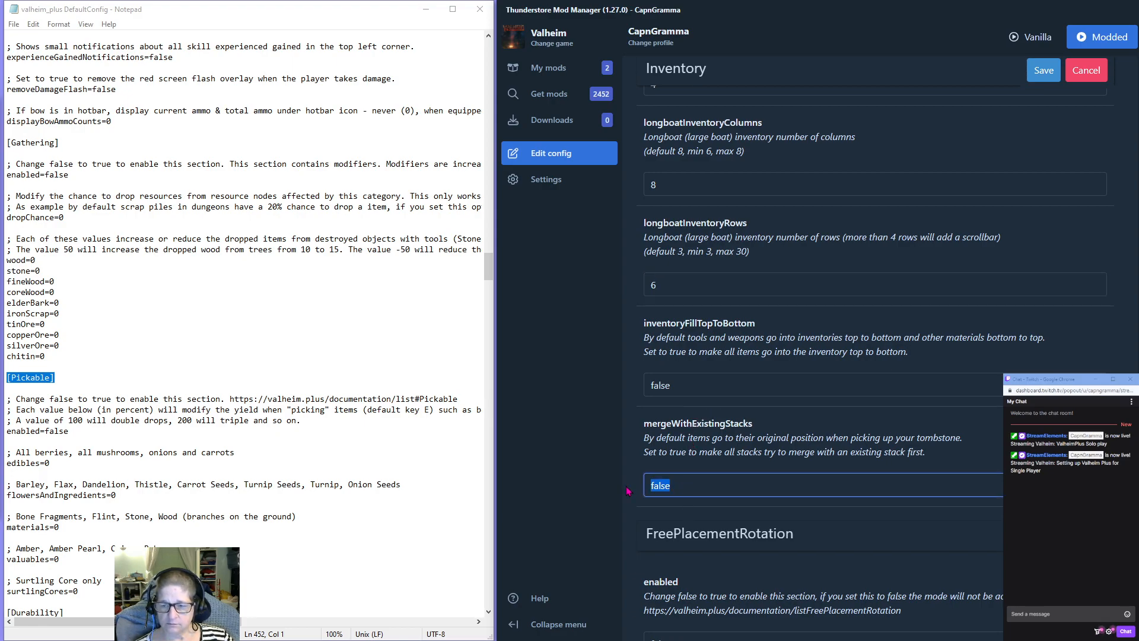
pyautogui.write('tr')
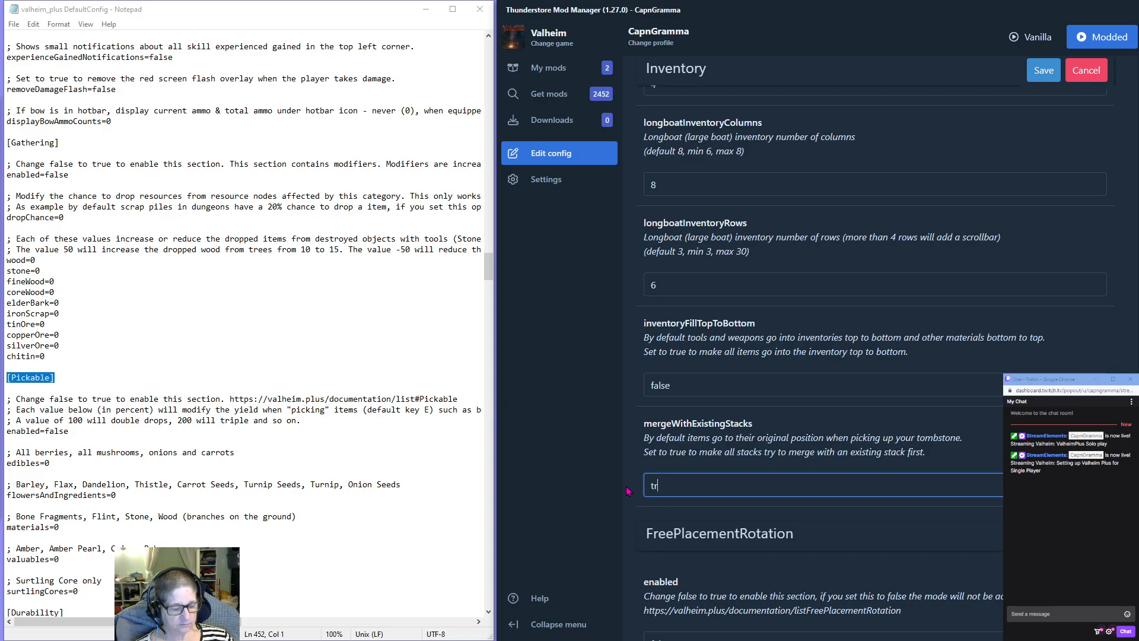
pyautogui.write('ue')
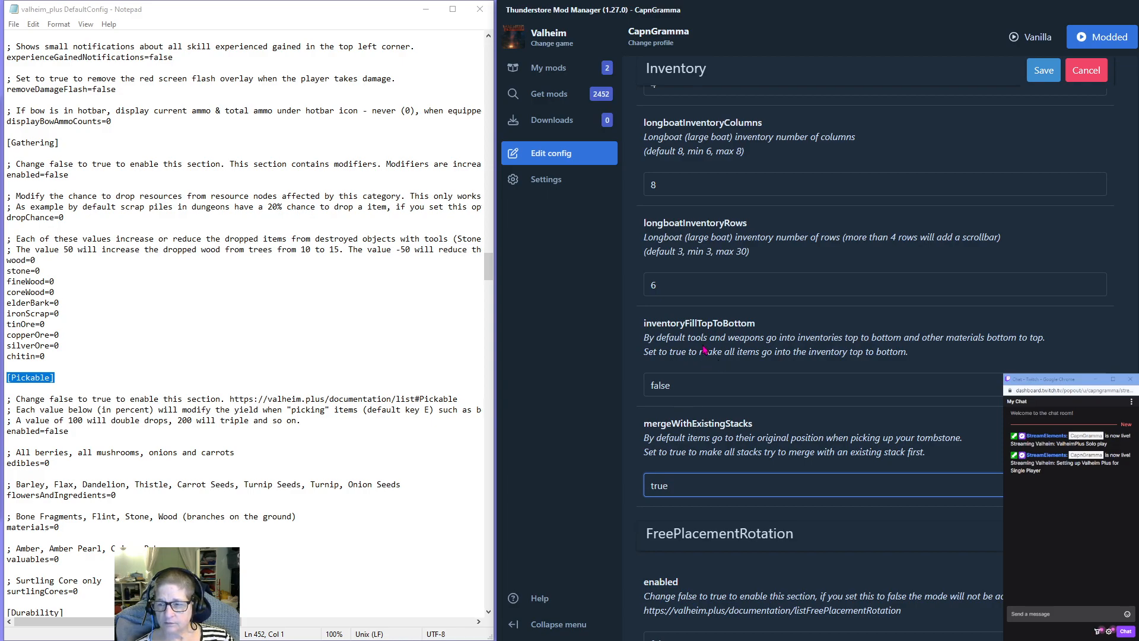
# Review the inventoryFillTopToBottom option and the settings of the FreePlacementRotation section.
pyautogui.doubleClick(662, 385)
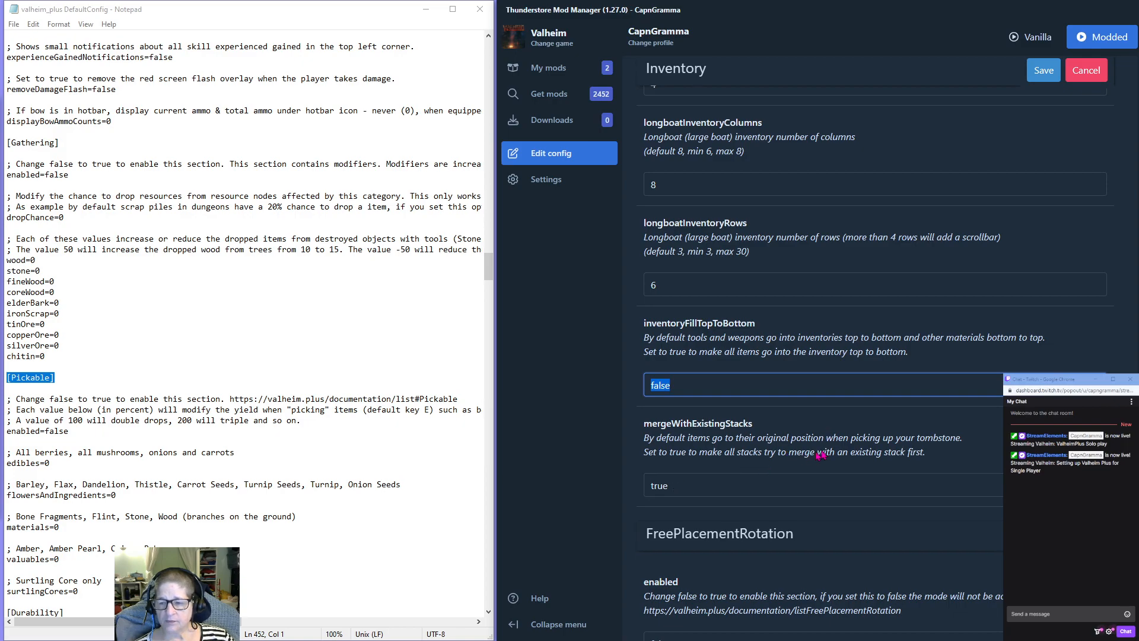
pyautogui.scroll(-3, 716, 451)
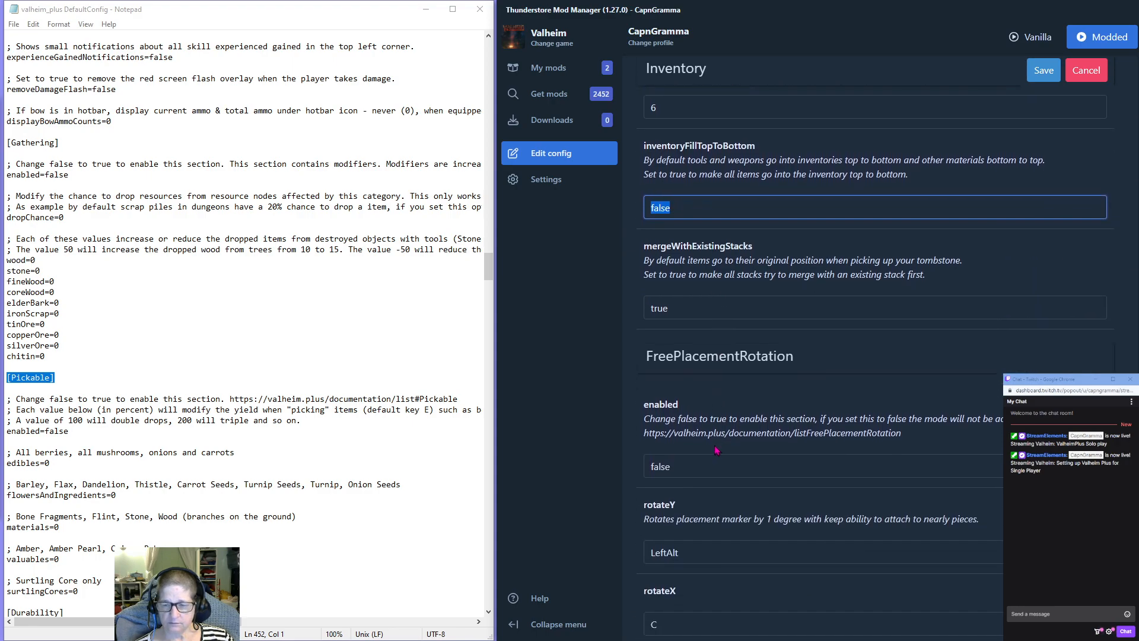
pyautogui.scroll(-2, 721, 409)
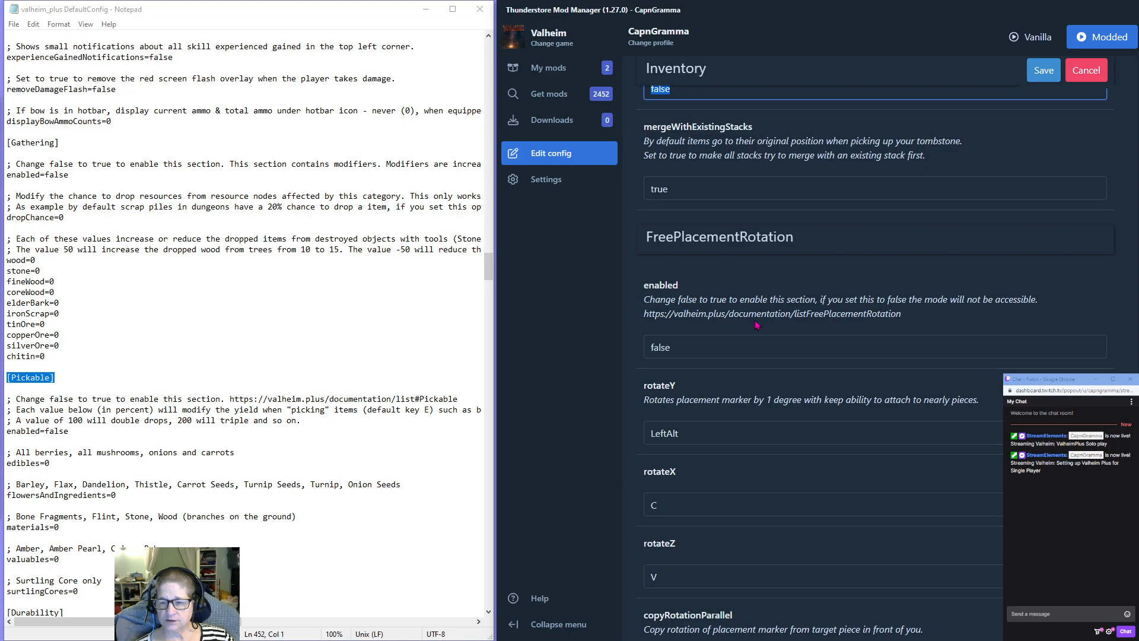
pyautogui.scroll(-2, 750, 321)
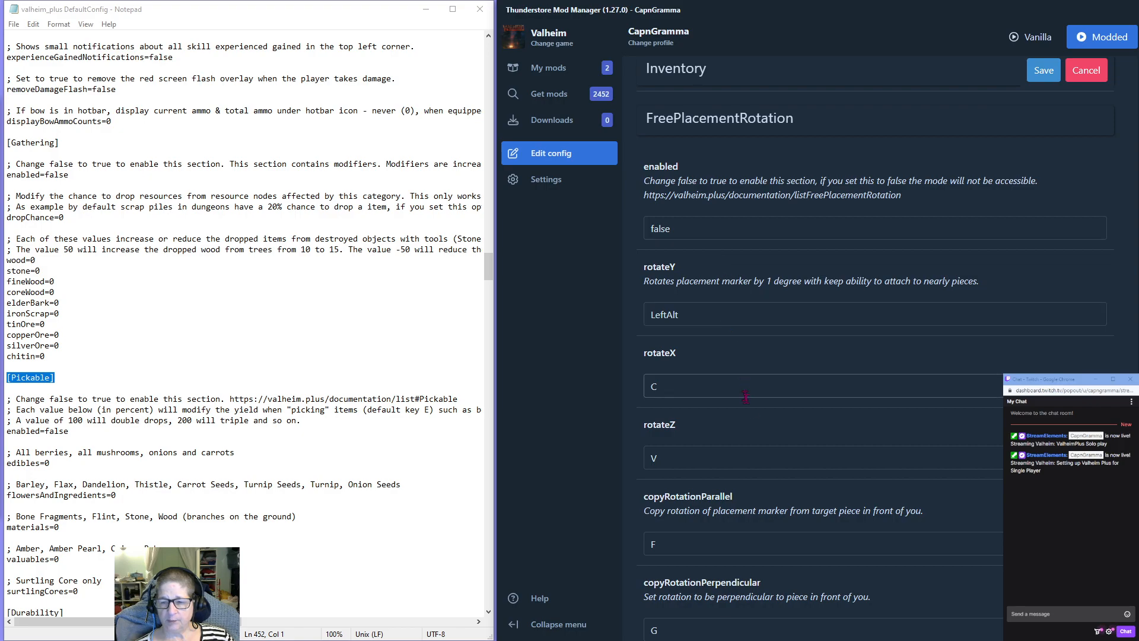
# Enable the Shields section by setting it to true and set its blockRating to 100.
pyautogui.scroll(-3, 764, 444)
pyautogui.scroll(-5, 763, 445)
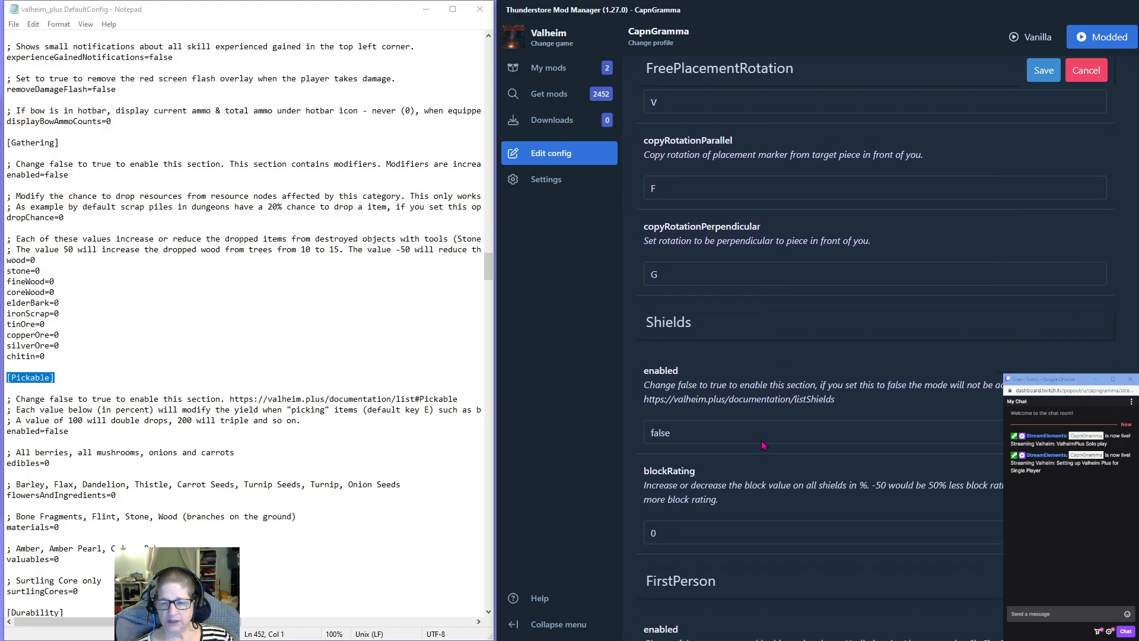
pyautogui.doubleClick(695, 257)
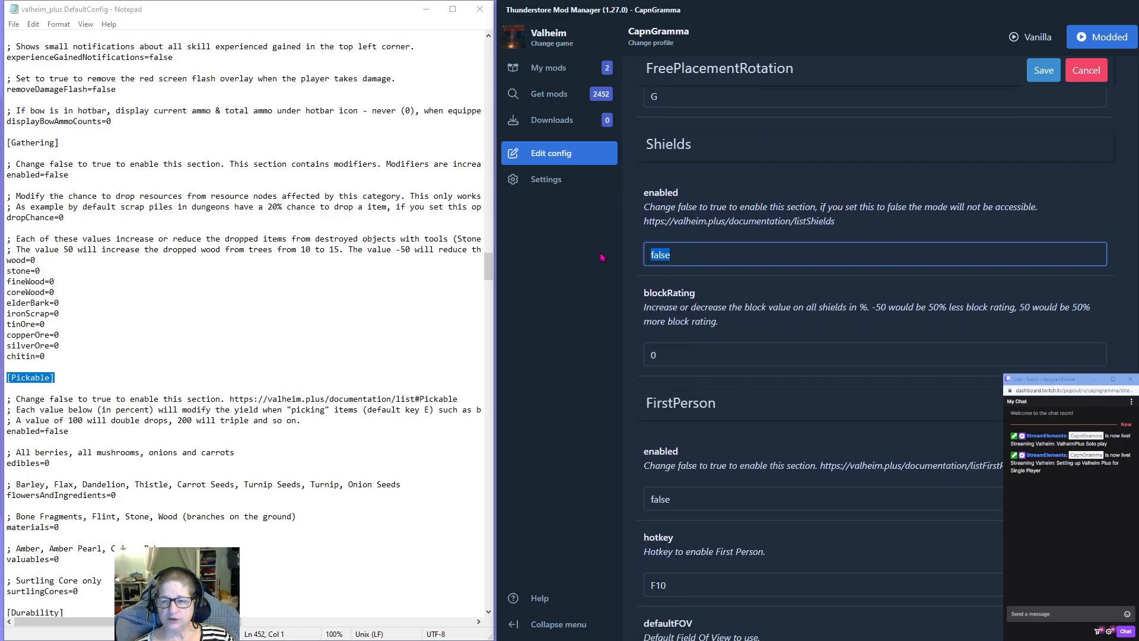
pyautogui.write('true')
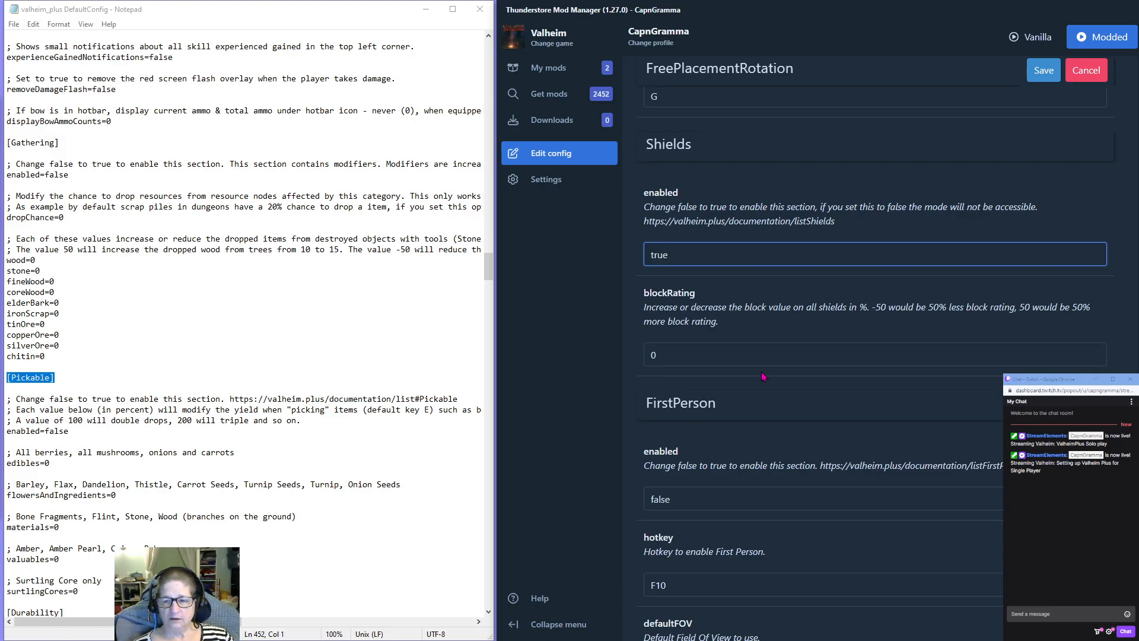
pyautogui.scroll(-1, 753, 335)
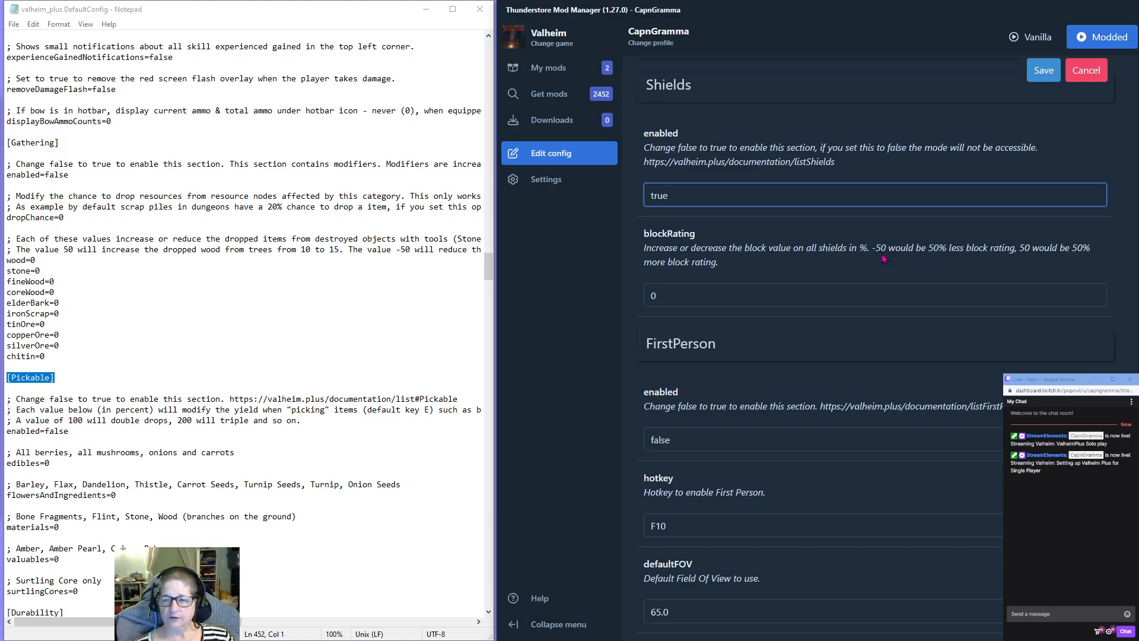
pyautogui.doubleClick(664, 300)
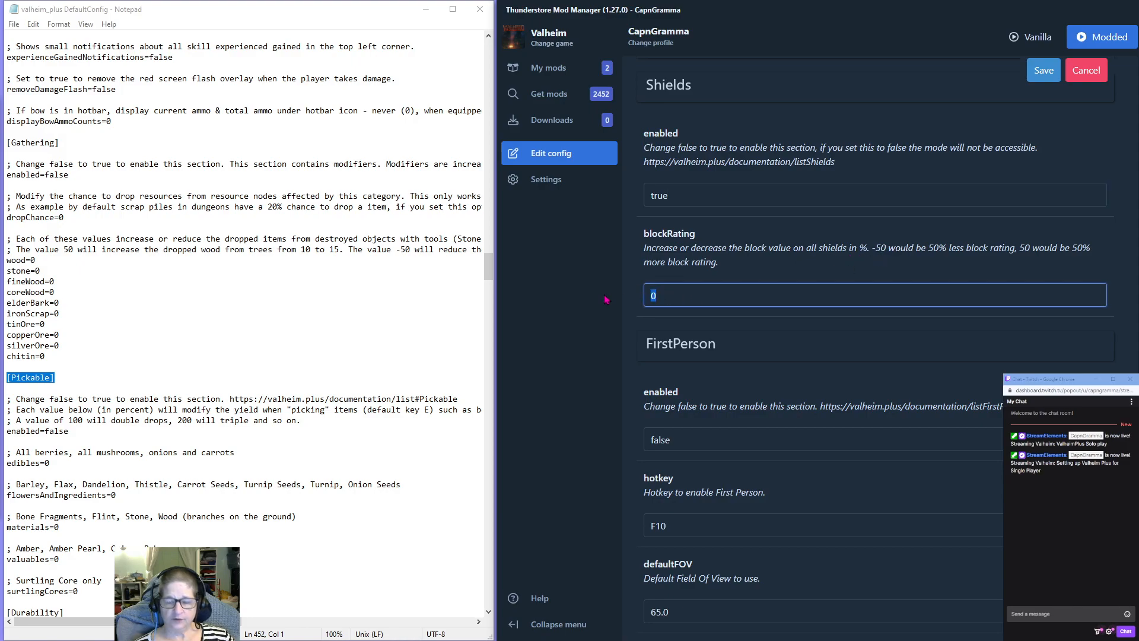
pyautogui.write('100')
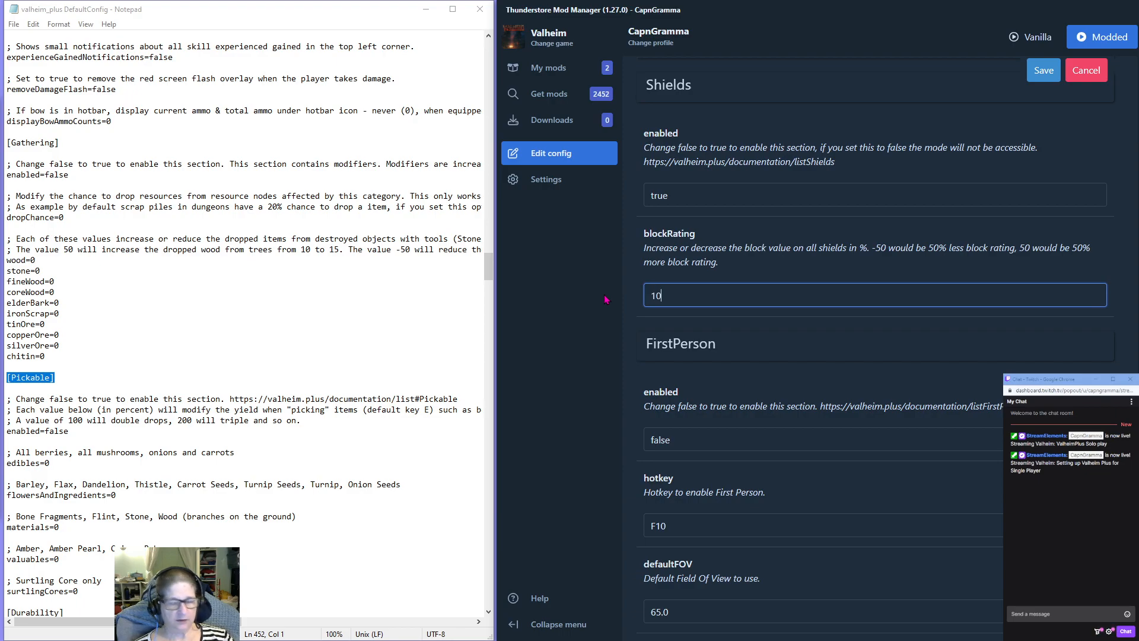
# Enable the FirstPerson section by setting its enabled option to true.
pyautogui.scroll(-3, 738, 346)
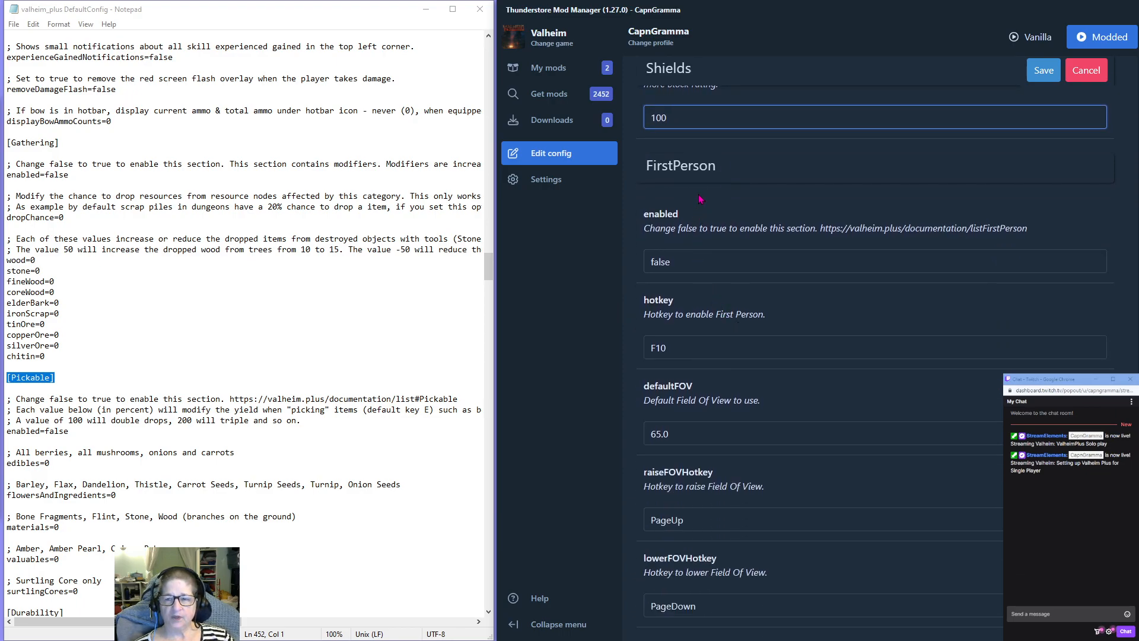
pyautogui.doubleClick(678, 263)
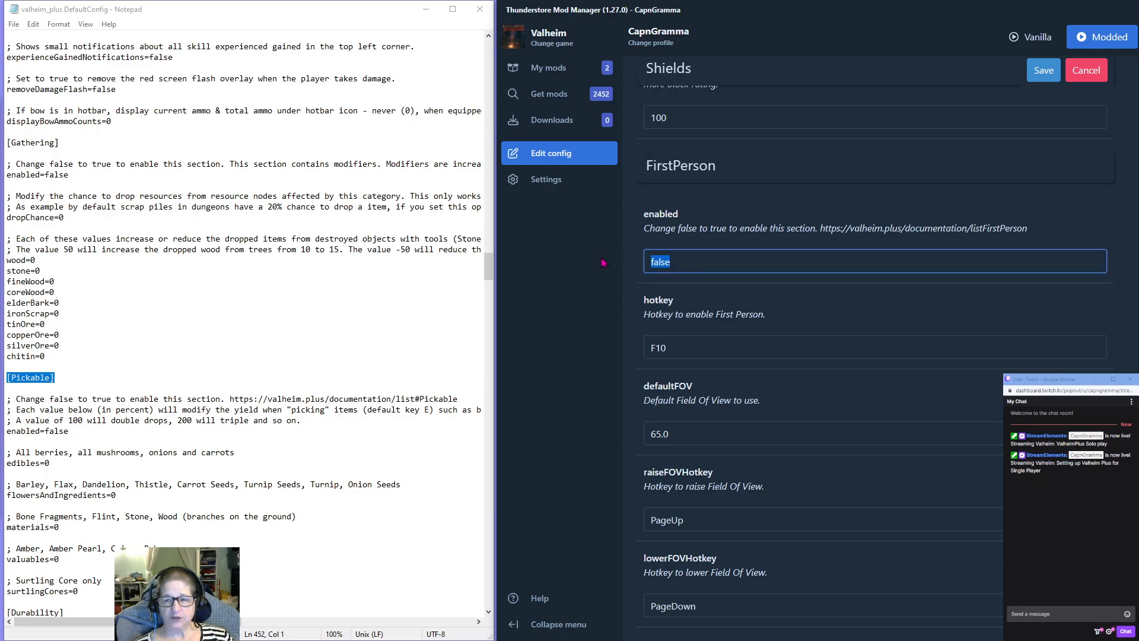
pyautogui.write('true')
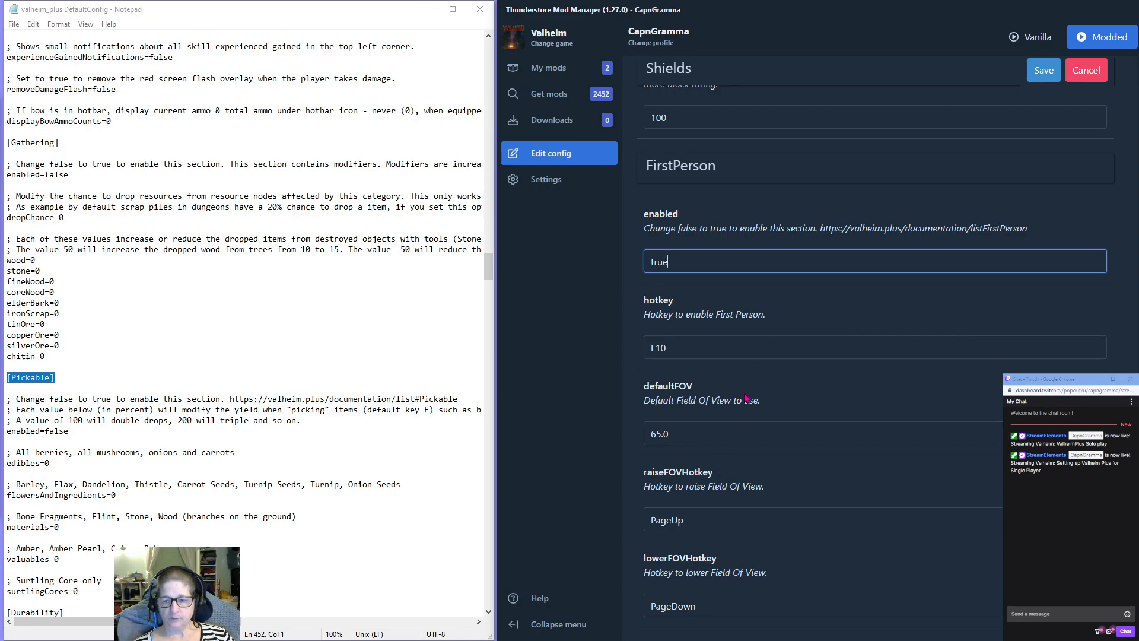
# Skip the GridAlignment section and set enabled to true in the CraftFromChest section.
pyautogui.scroll(-2, 749, 403)
pyautogui.scroll(-6, 786, 393)
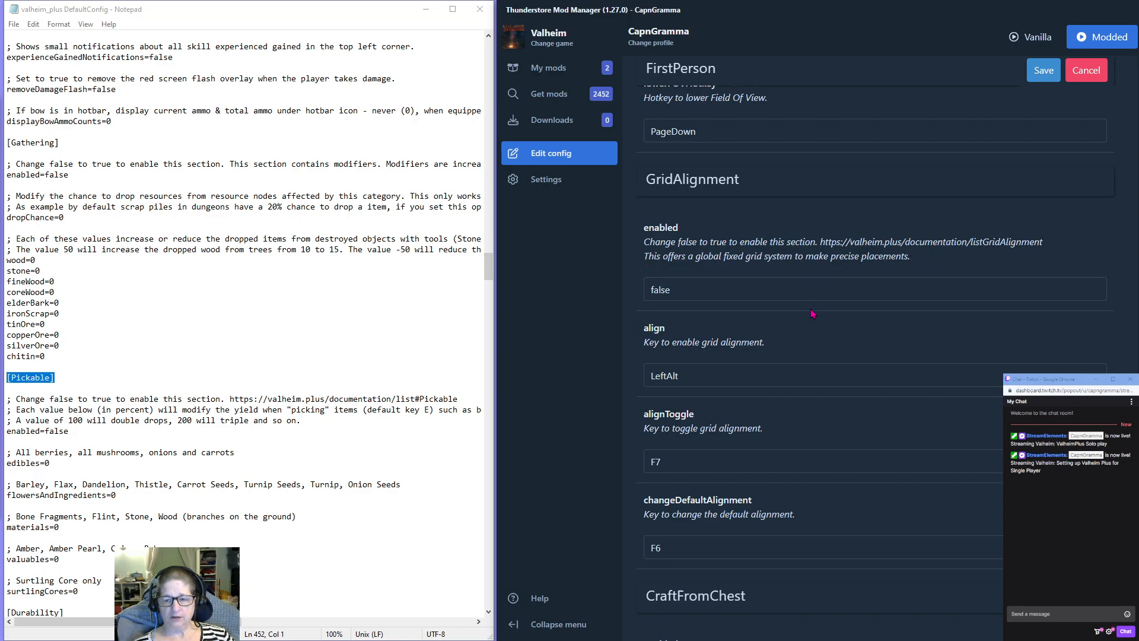
pyautogui.scroll(-4, 811, 312)
pyautogui.scroll(-3, 811, 313)
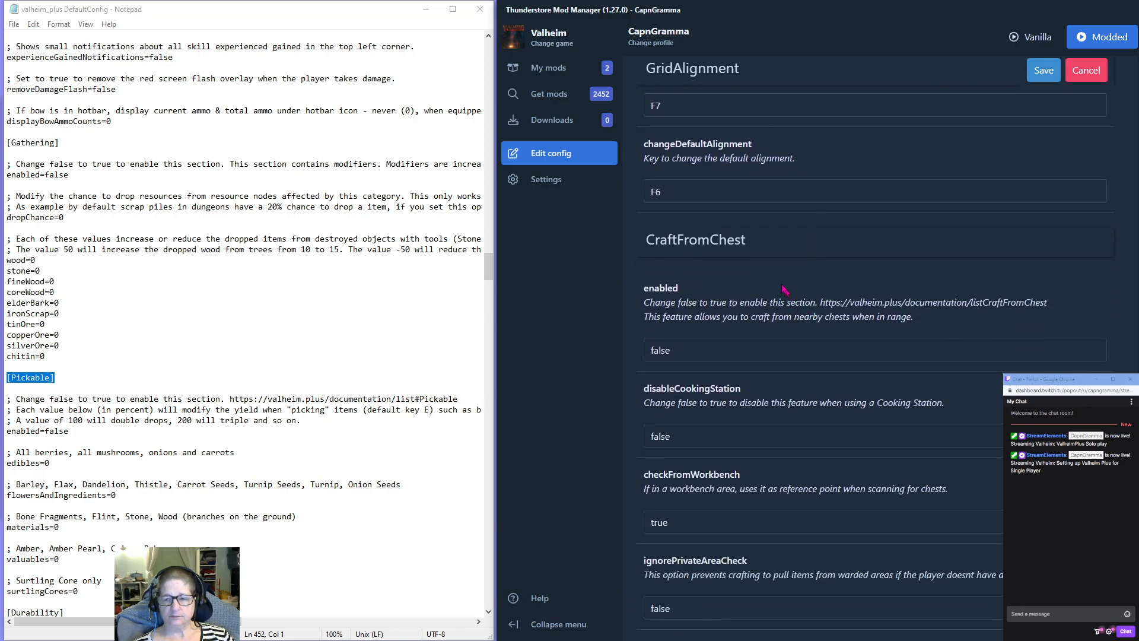
pyautogui.doubleClick(702, 356)
pyautogui.write('true')
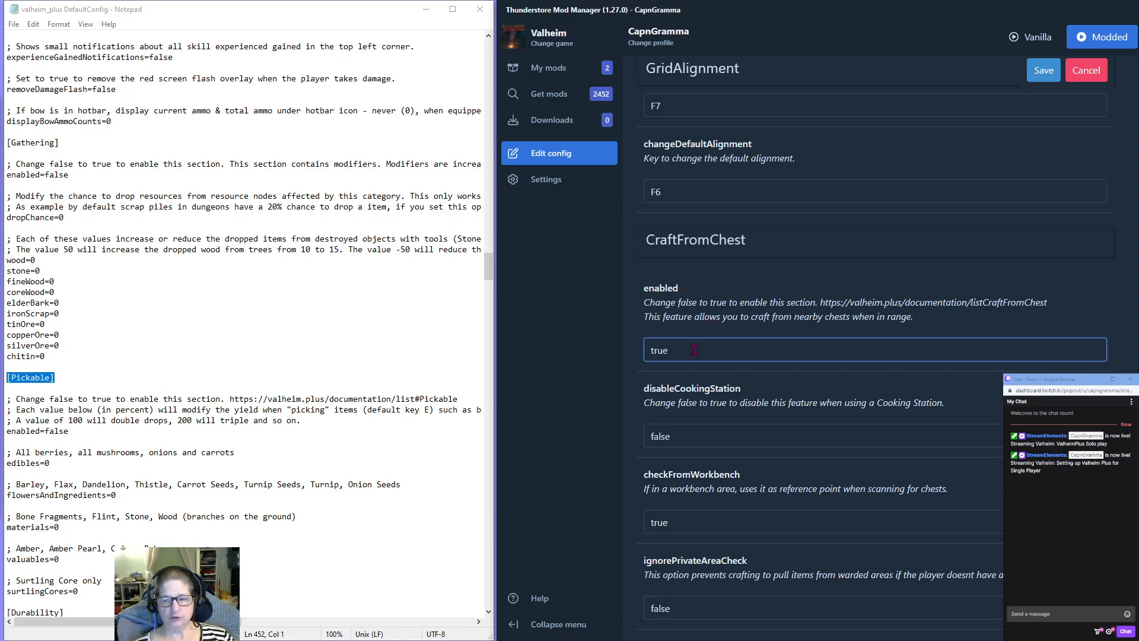
# Set disableCookingStation to true and the chest detection range to 50 in the CraftFromChest section.
pyautogui.scroll(-2, 692, 351)
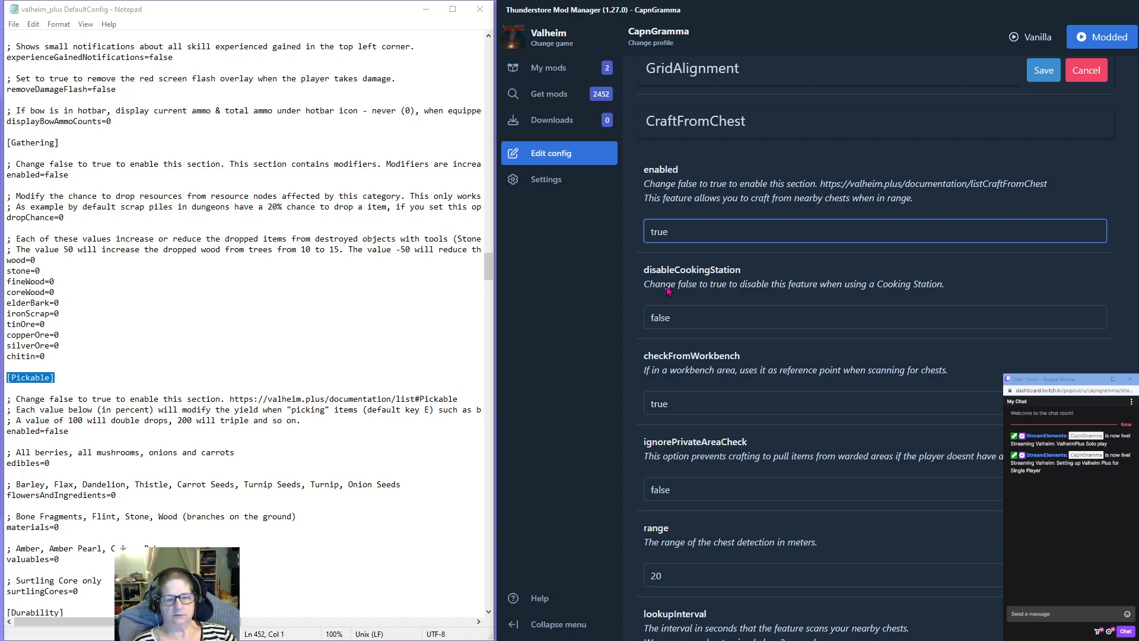
pyautogui.doubleClick(678, 317)
pyautogui.write('tru')
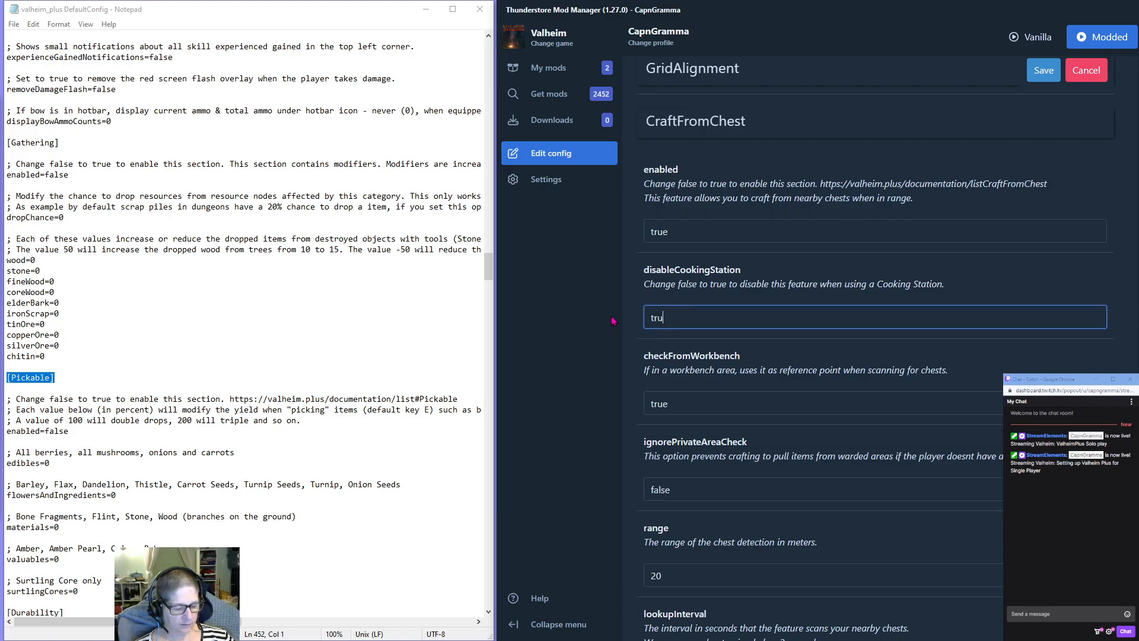
pyautogui.write('e')
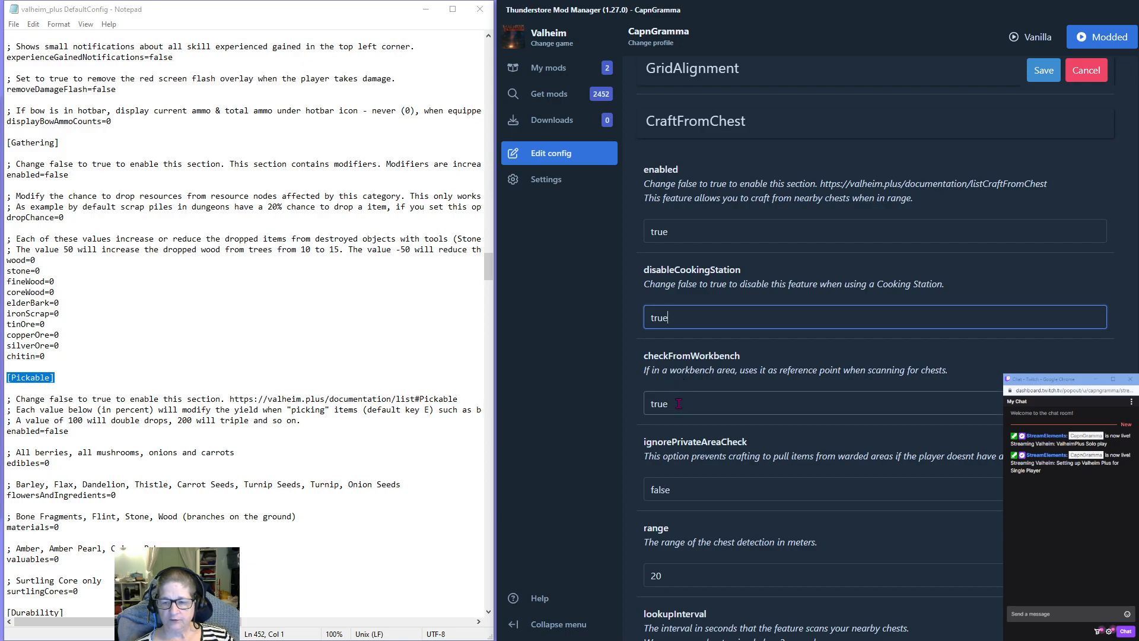
pyautogui.scroll(-3, 679, 403)
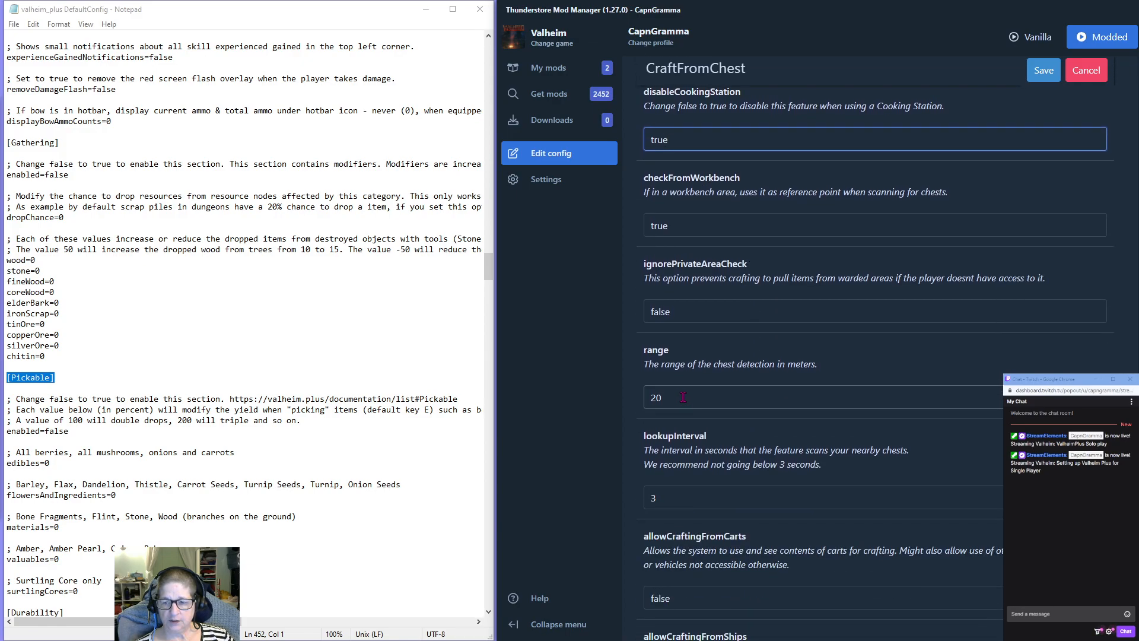
pyautogui.doubleClick(675, 399)
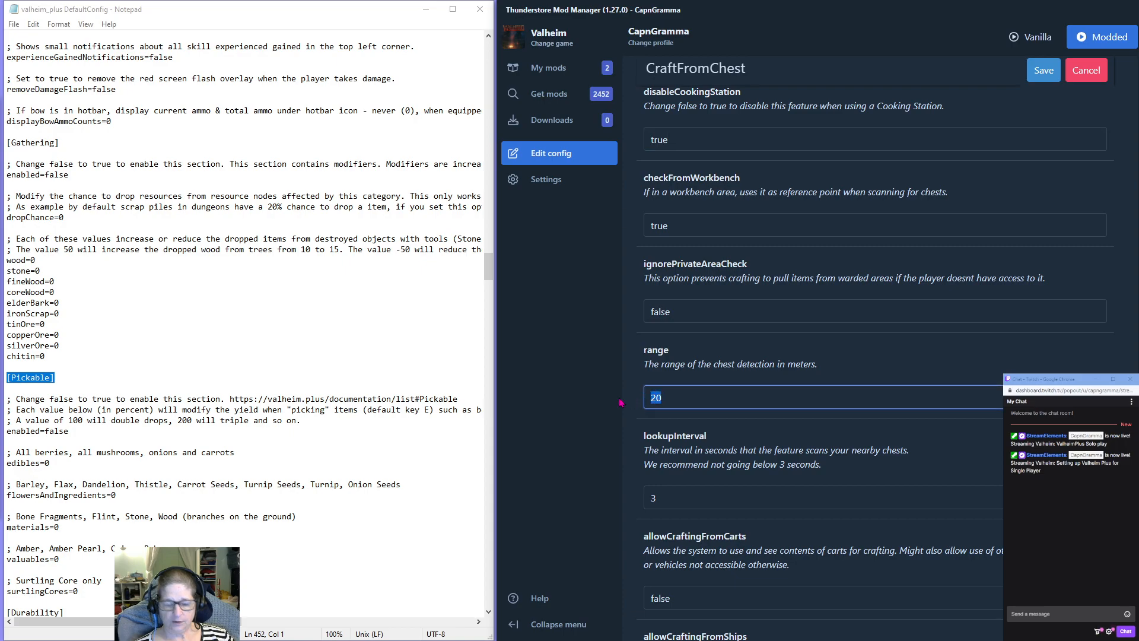
pyautogui.write('50')
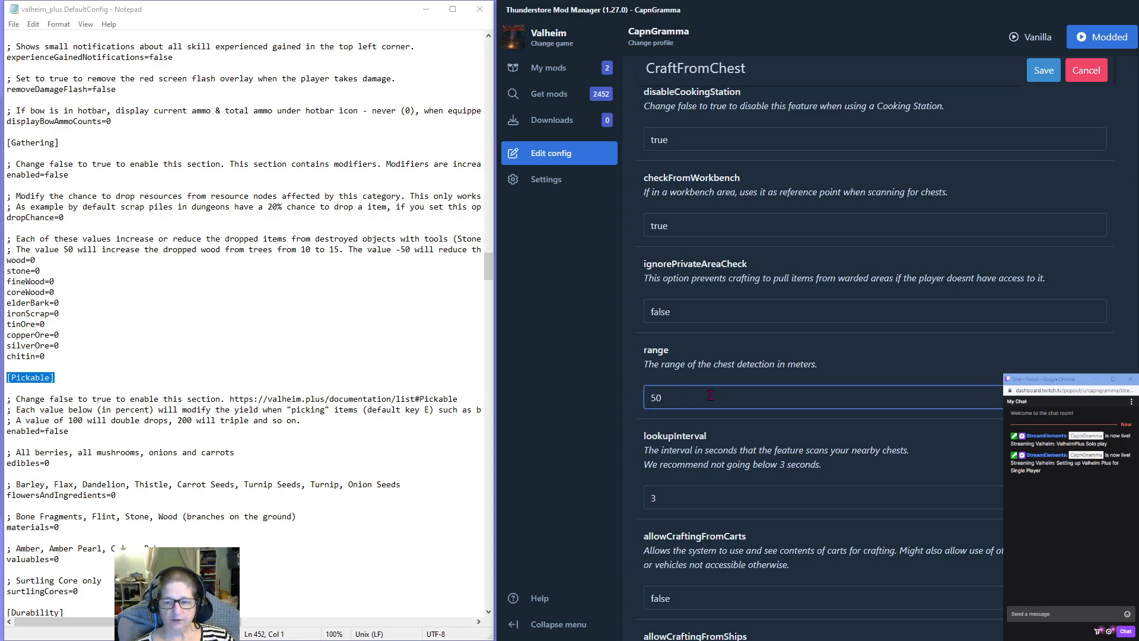
# Set allowCraftingFromCarts and allowCraftingFromShips to true in the CraftFromChest section.
pyautogui.scroll(-1, 709, 397)
pyautogui.scroll(-1, 709, 403)
pyautogui.doubleClick(661, 480)
pyautogui.write('t')
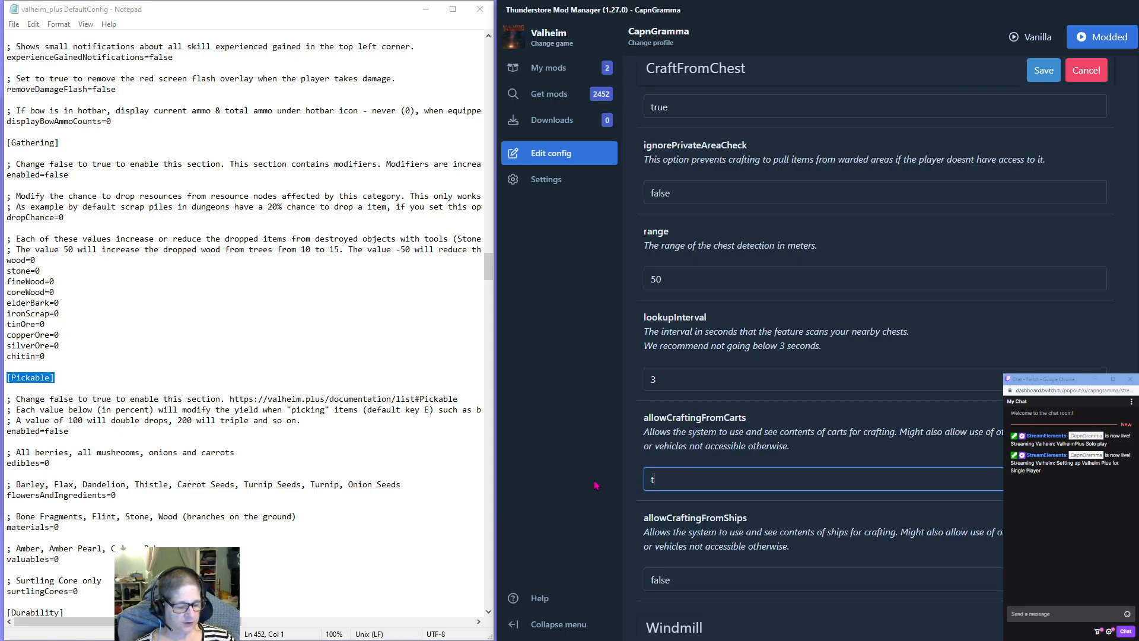
pyautogui.write('rue')
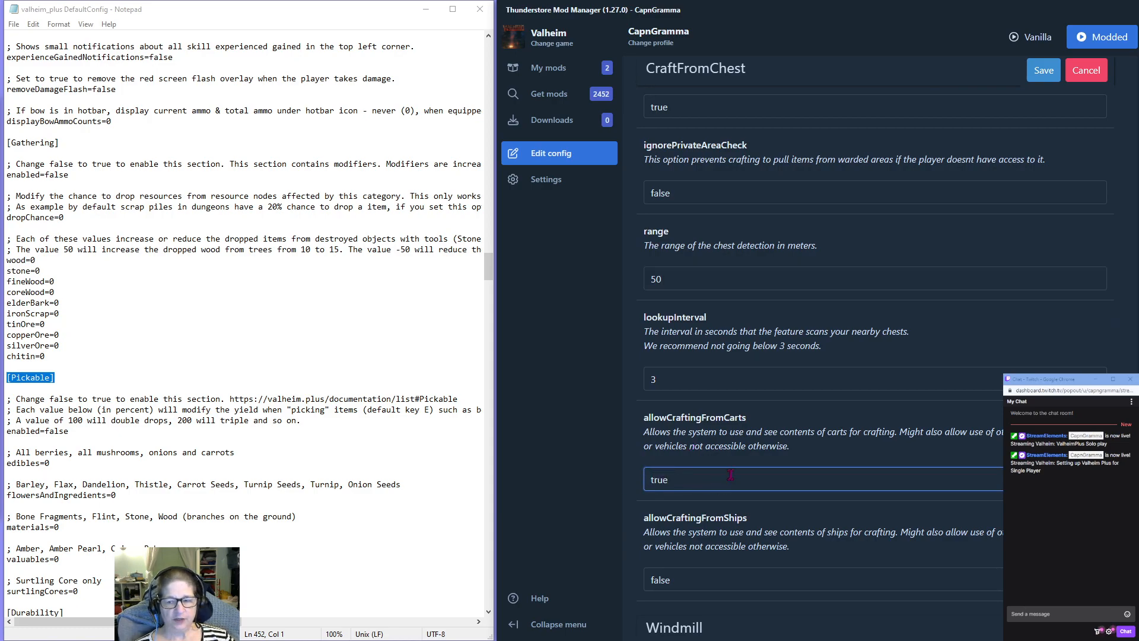
pyautogui.scroll(-3, 725, 440)
pyautogui.press('Tab')
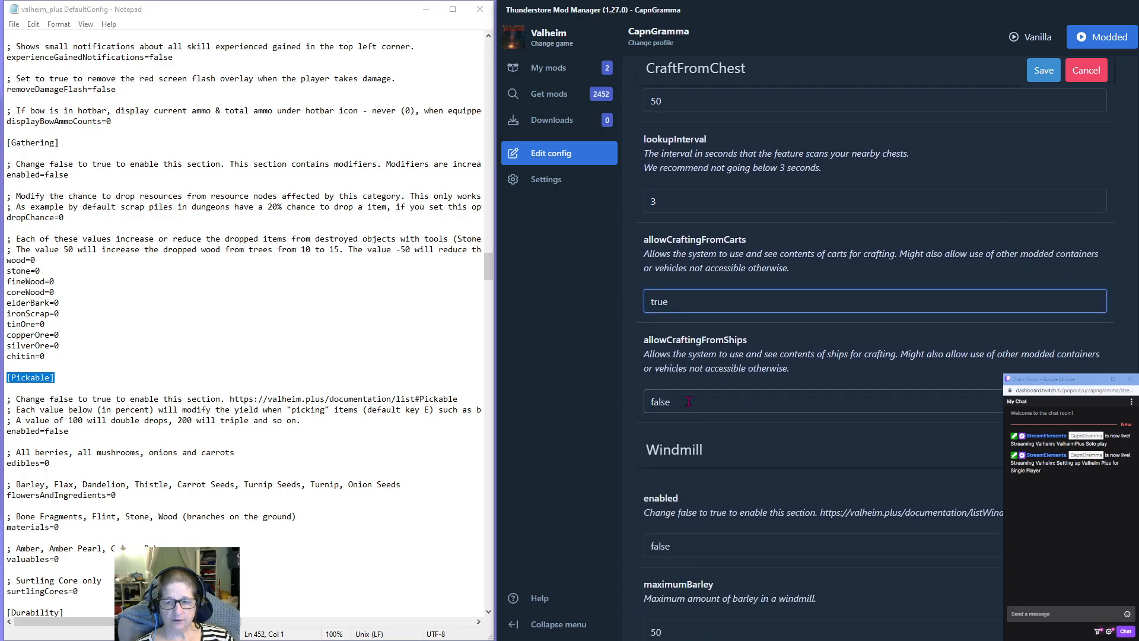
pyautogui.write('true')
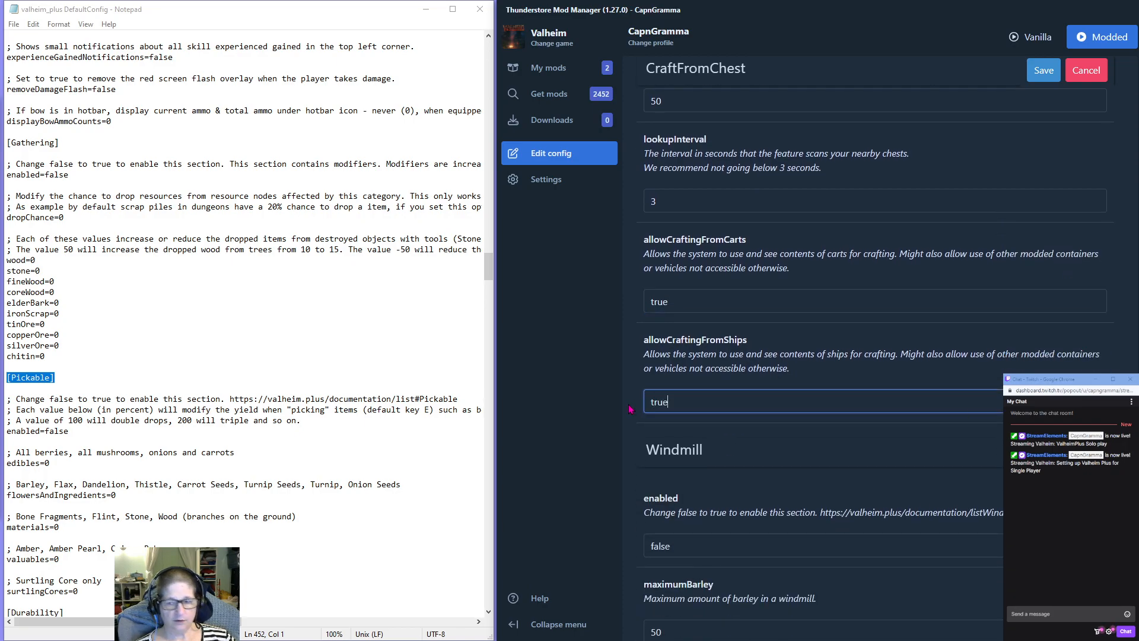
# Enable the Windmill section by setting its enabled option to true.
pyautogui.scroll(-1, 760, 439)
pyautogui.scroll(-3, 758, 436)
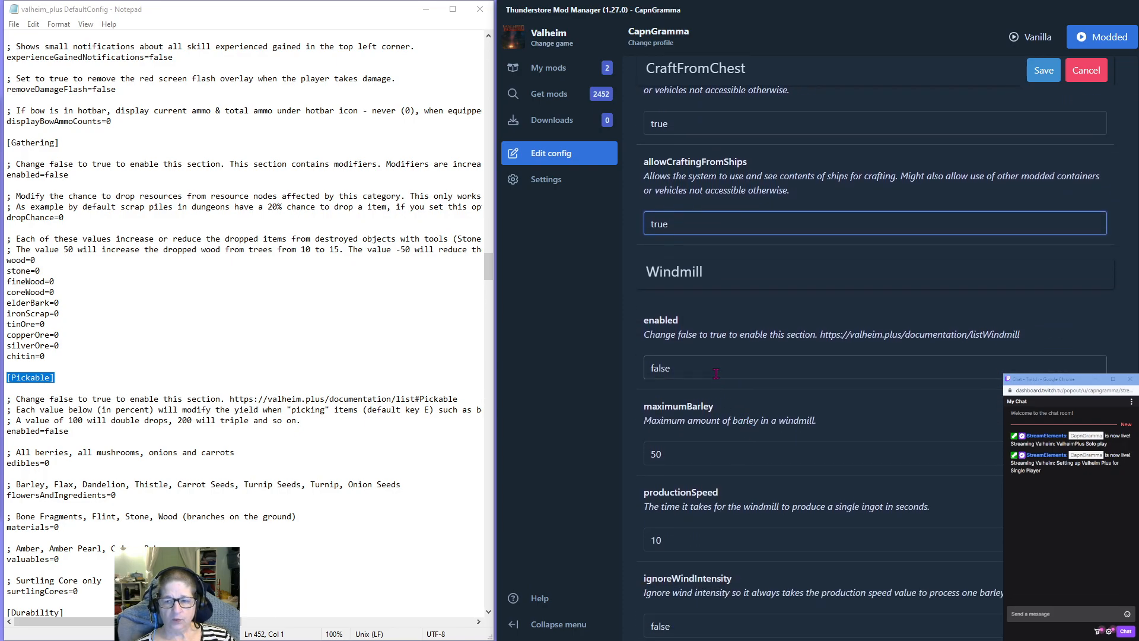
pyautogui.scroll(-2, 735, 368)
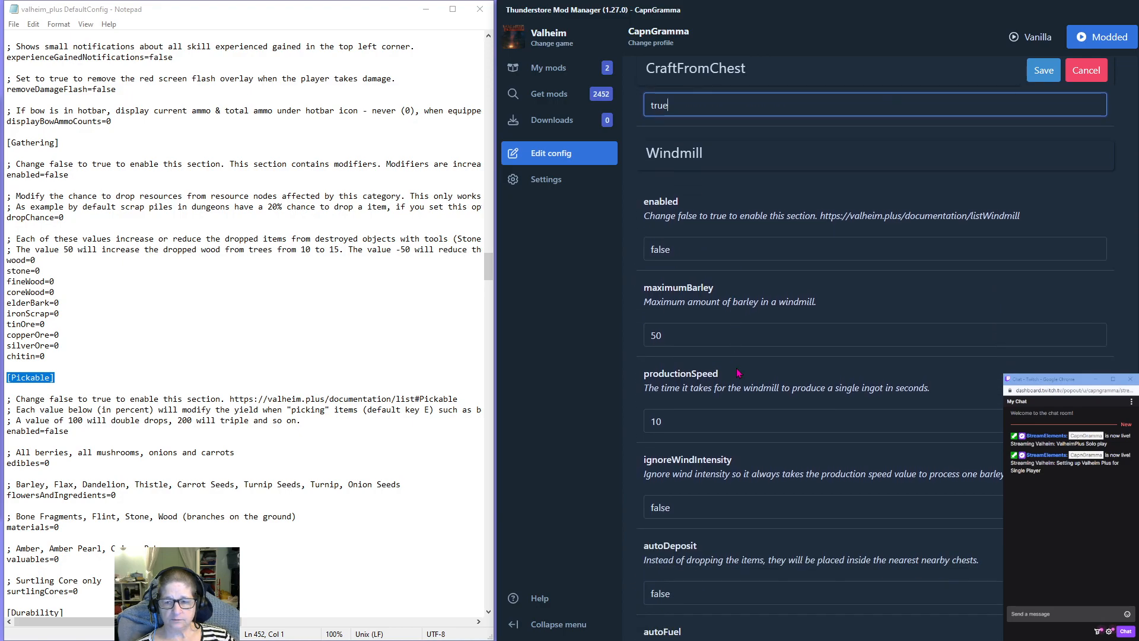
pyautogui.doubleClick(660, 249)
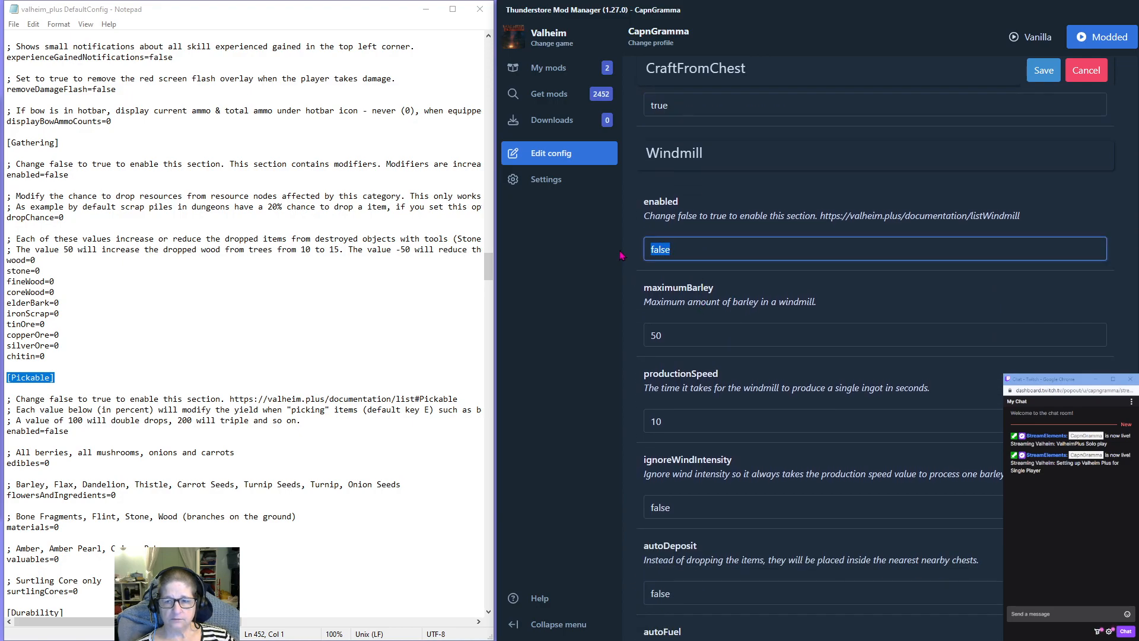
pyautogui.write('true')
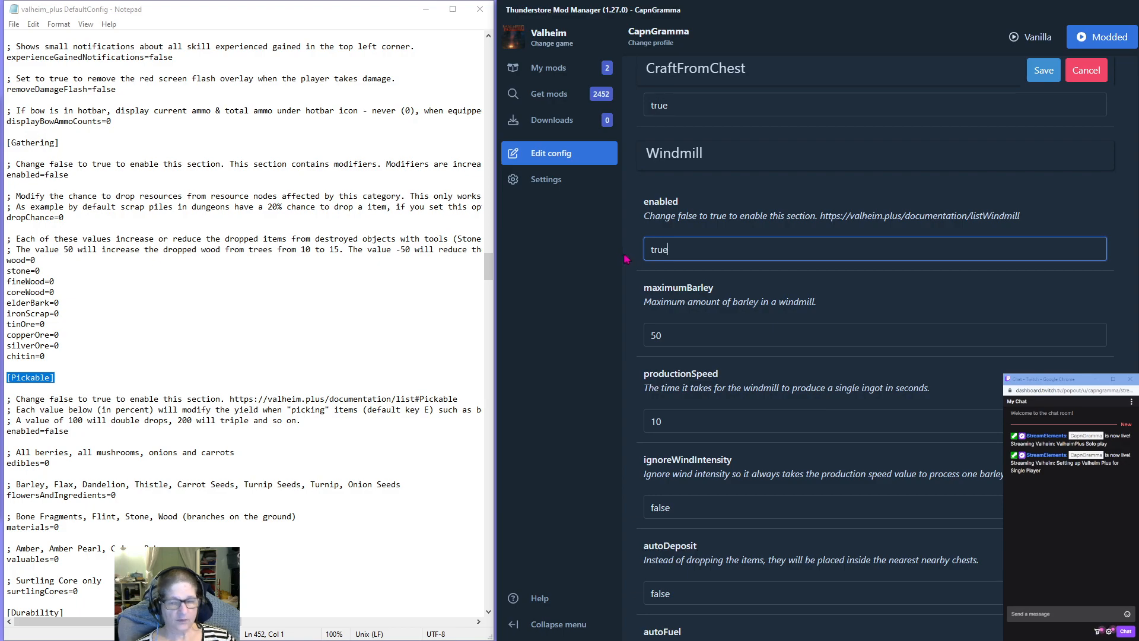
# Set autoDeposit and autoFuel to true in the Windmill section.
pyautogui.scroll(-2, 742, 356)
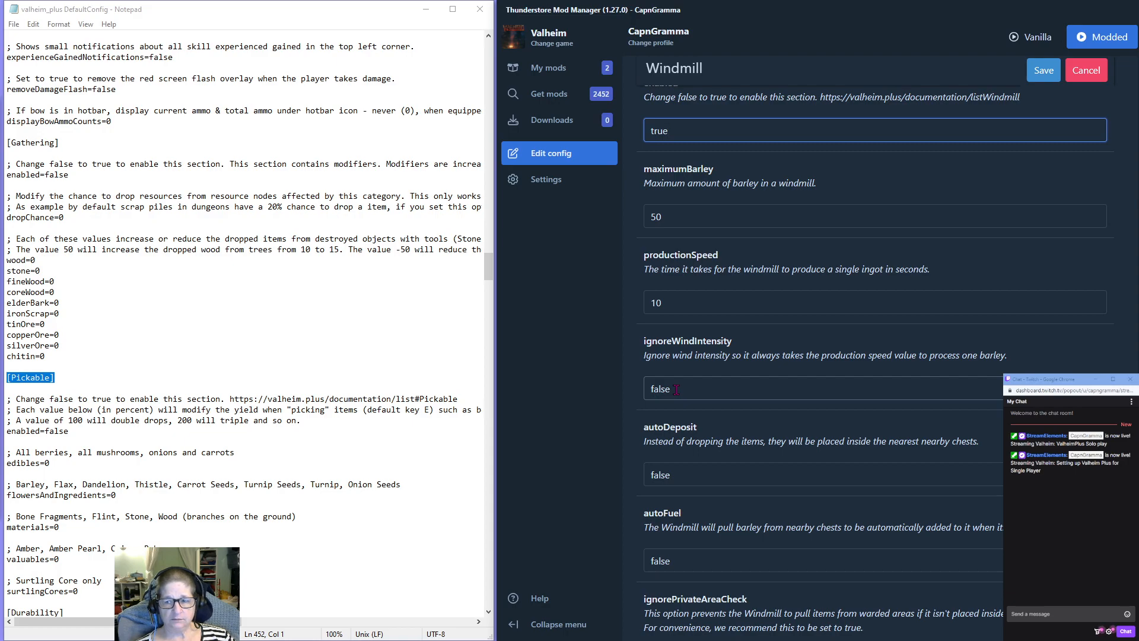
pyautogui.scroll(-1, 676, 390)
pyautogui.moveTo(673, 415); pyautogui.dragTo(611, 415)
pyautogui.write('true')
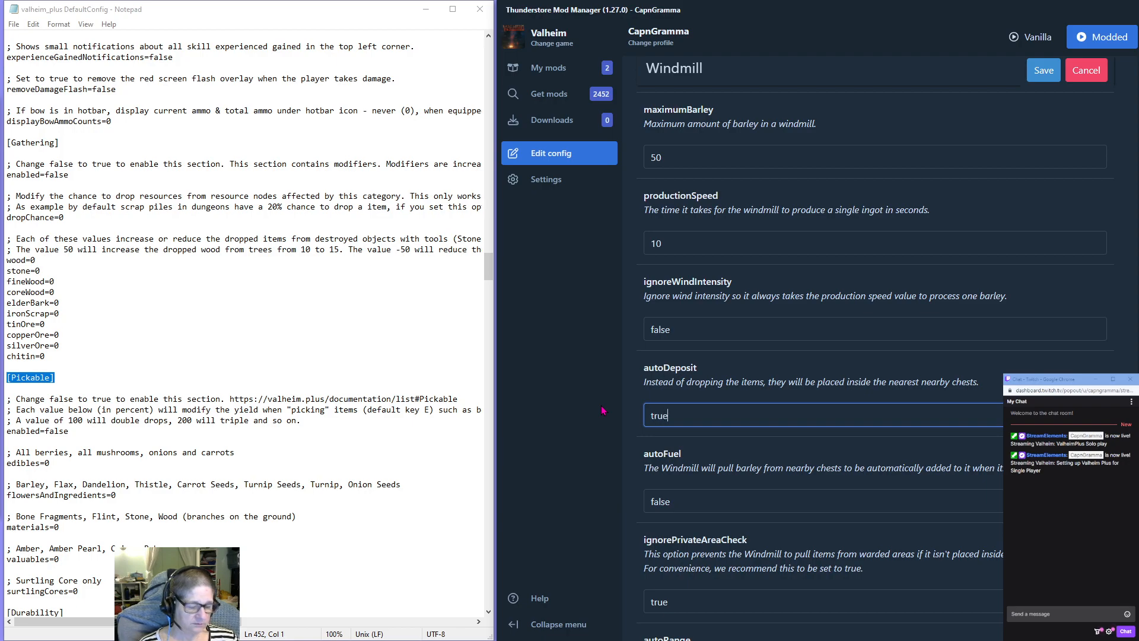
pyautogui.moveTo(677, 500); pyautogui.dragTo(595, 508)
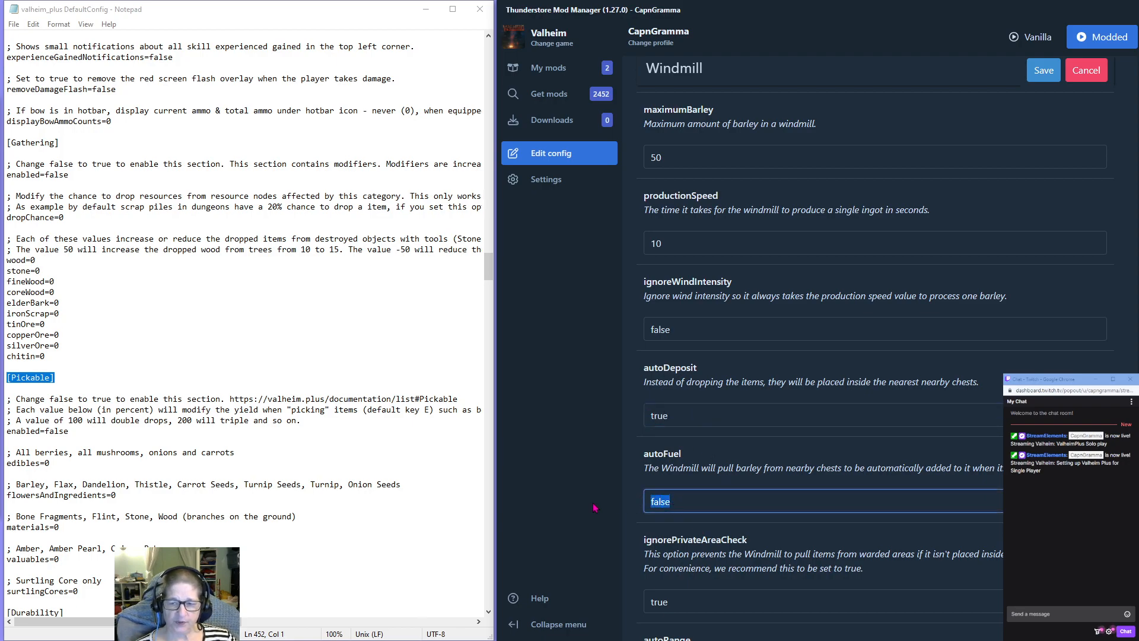
pyautogui.write('true')
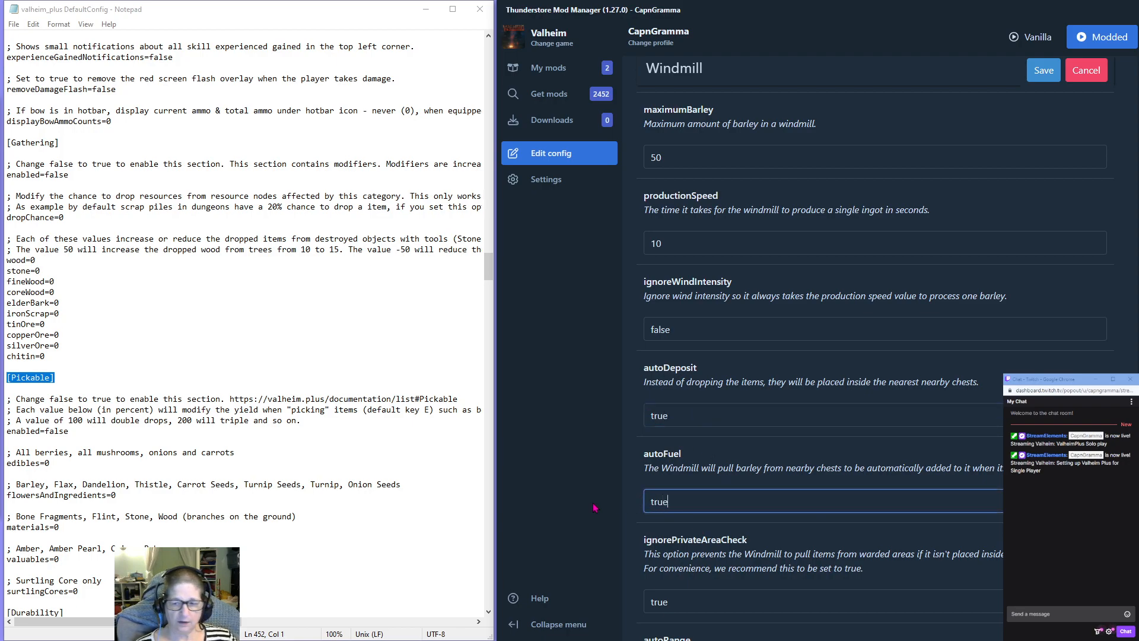
# Set the Windmill section's autoRange to 5.
pyautogui.scroll(-3, 676, 462)
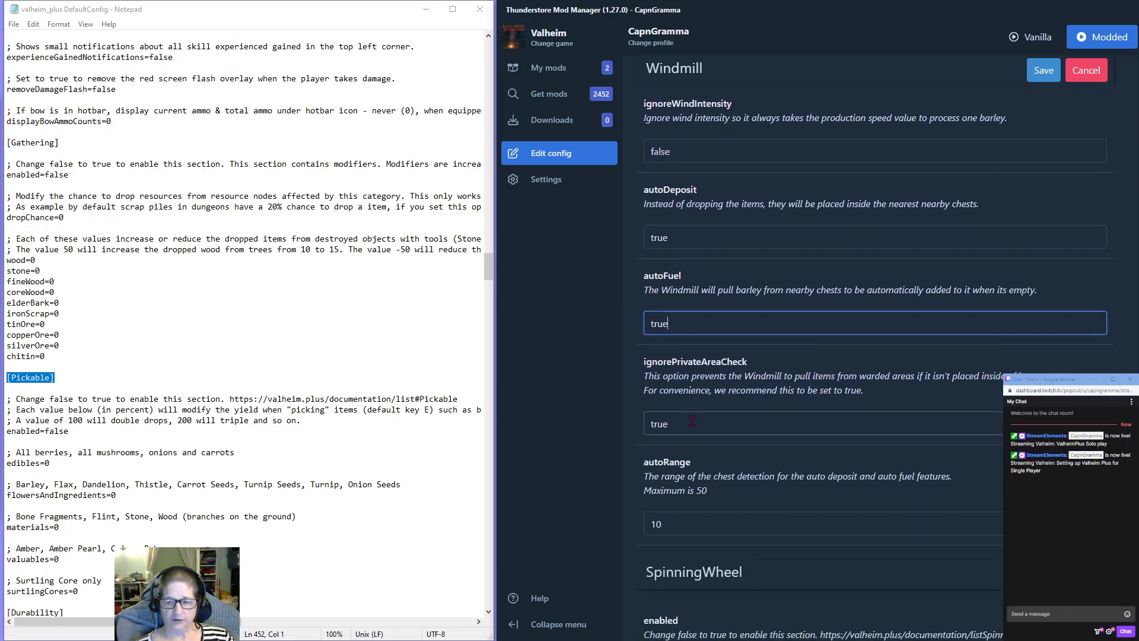
pyautogui.scroll(-2, 692, 429)
pyautogui.moveTo(676, 405); pyautogui.dragTo(622, 406)
pyautogui.write('5')
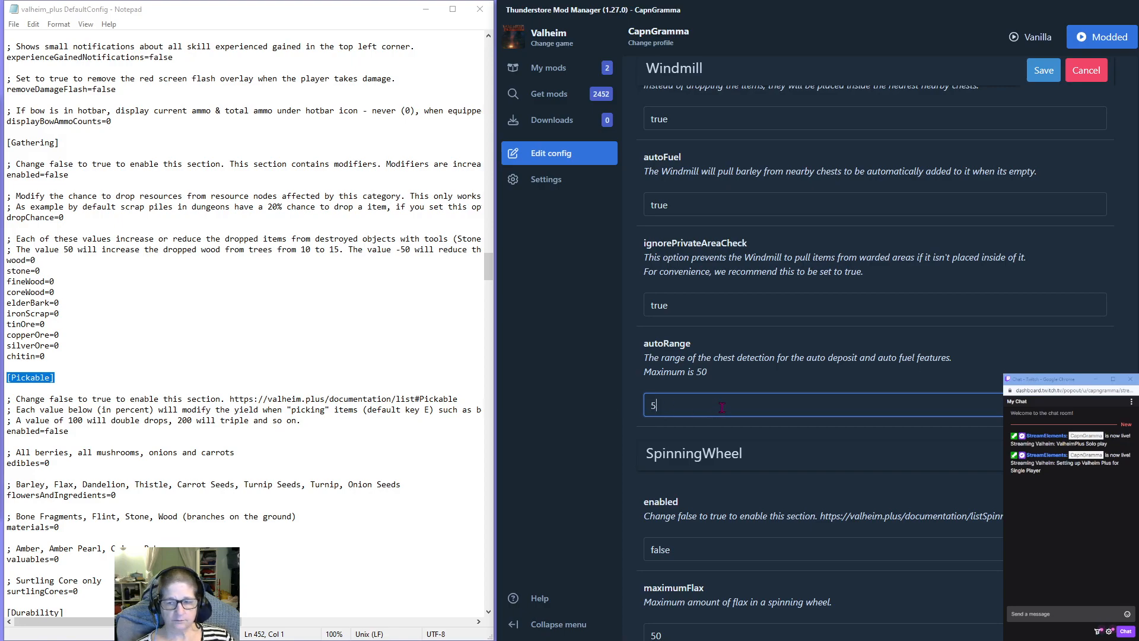
# Enable the SpinningWheel section by setting its enabled option to true.
pyautogui.scroll(-2, 723, 405)
pyautogui.moveTo(682, 431); pyautogui.dragTo(558, 426)
pyautogui.write('true')
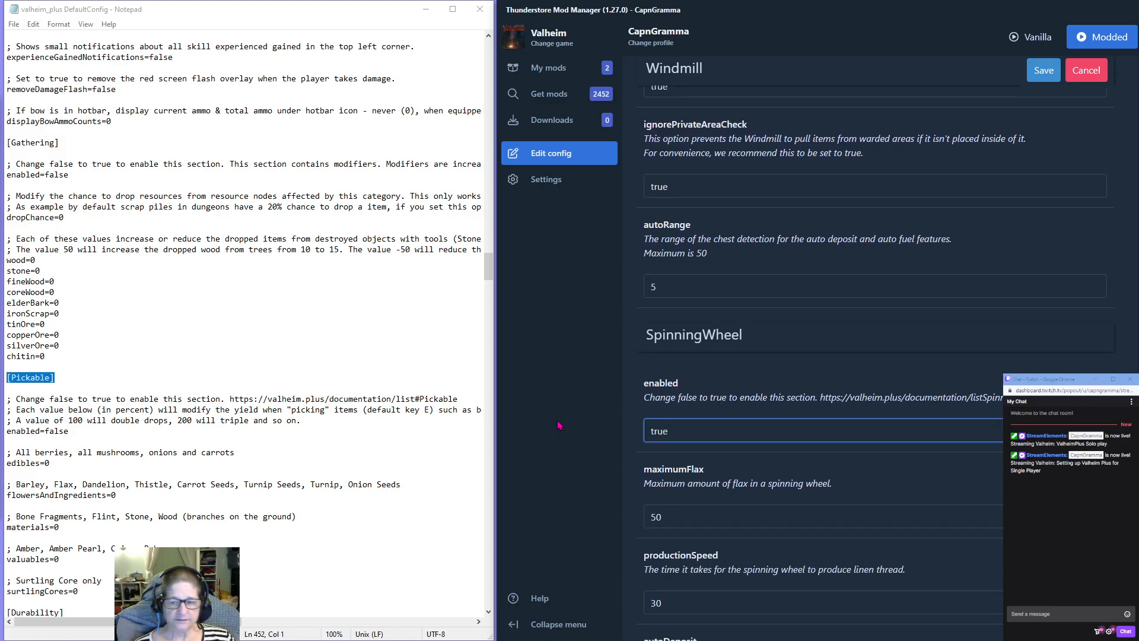
# Set autoDeposit and autoFuel to true in the SpinningWheel section.
pyautogui.scroll(-4, 674, 433)
pyautogui.moveTo(676, 452); pyautogui.dragTo(578, 455)
pyautogui.write('true')
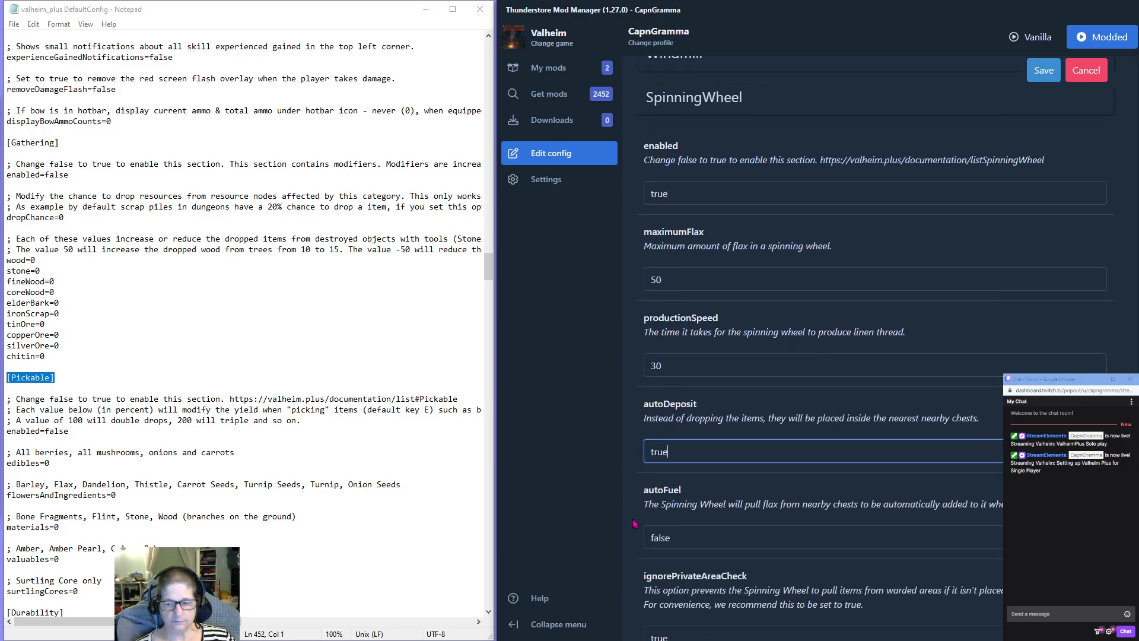
pyautogui.moveTo(682, 537); pyautogui.dragTo(593, 551)
pyautogui.write('true')
# Set the SpinningWheel section's autoRange to 5.
pyautogui.scroll(-3, 750, 514)
pyautogui.scroll(-2, 750, 513)
pyautogui.moveTo(676, 441); pyautogui.dragTo(602, 446)
pyautogui.write('5')
pyautogui.scroll(-3, 602, 446)
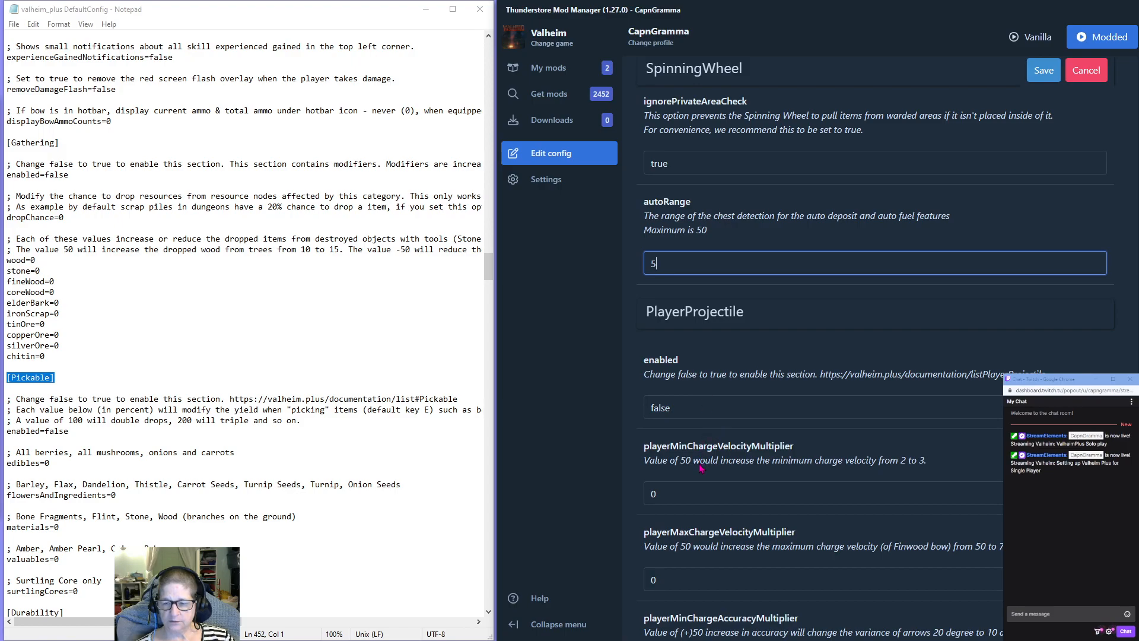
# Enable the PlayerProjectile section by setting its enabled option to true.
pyautogui.scroll(-1, 715, 473)
pyautogui.scroll(-5, 714, 472)
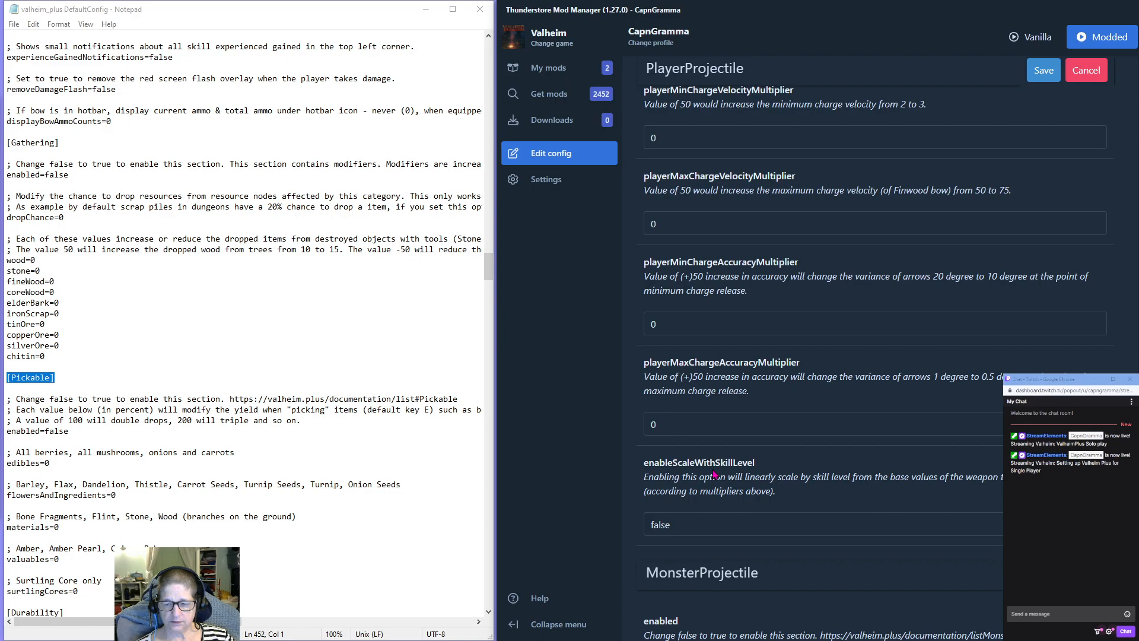
pyautogui.scroll(-4, 714, 473)
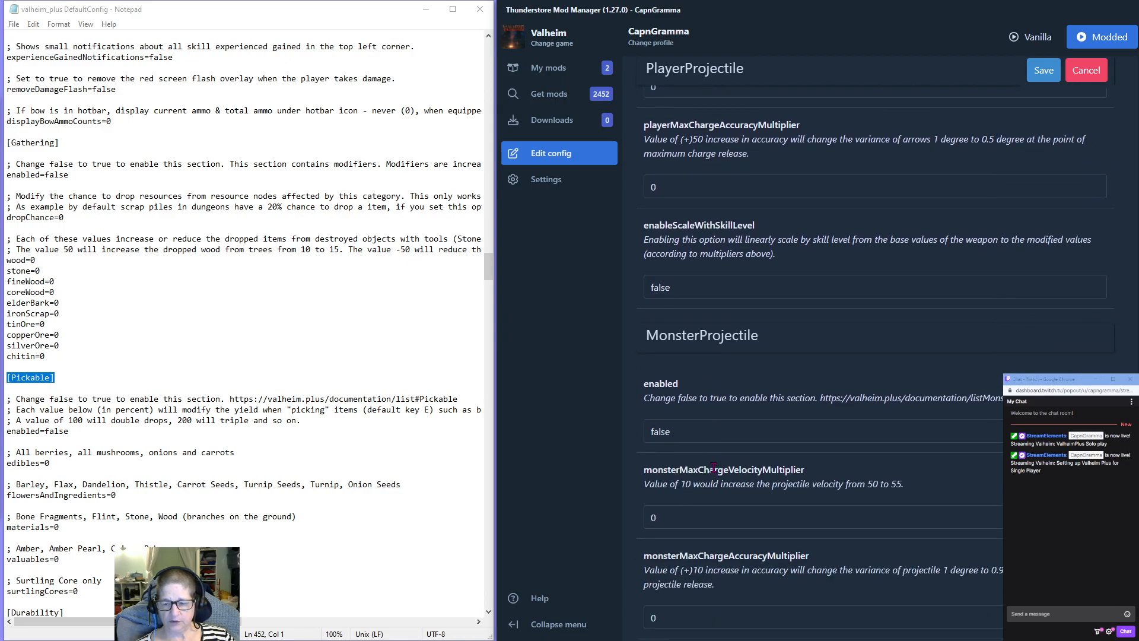
pyautogui.scroll(-2, 715, 467)
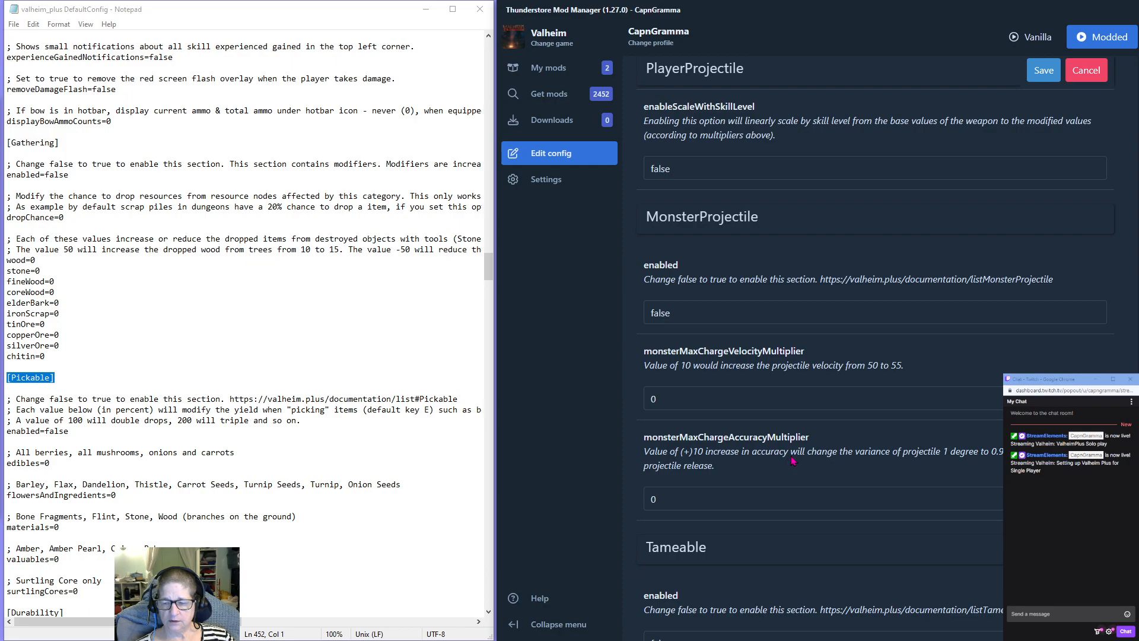
pyautogui.scroll(5, 792, 460)
pyautogui.scroll(5, 791, 455)
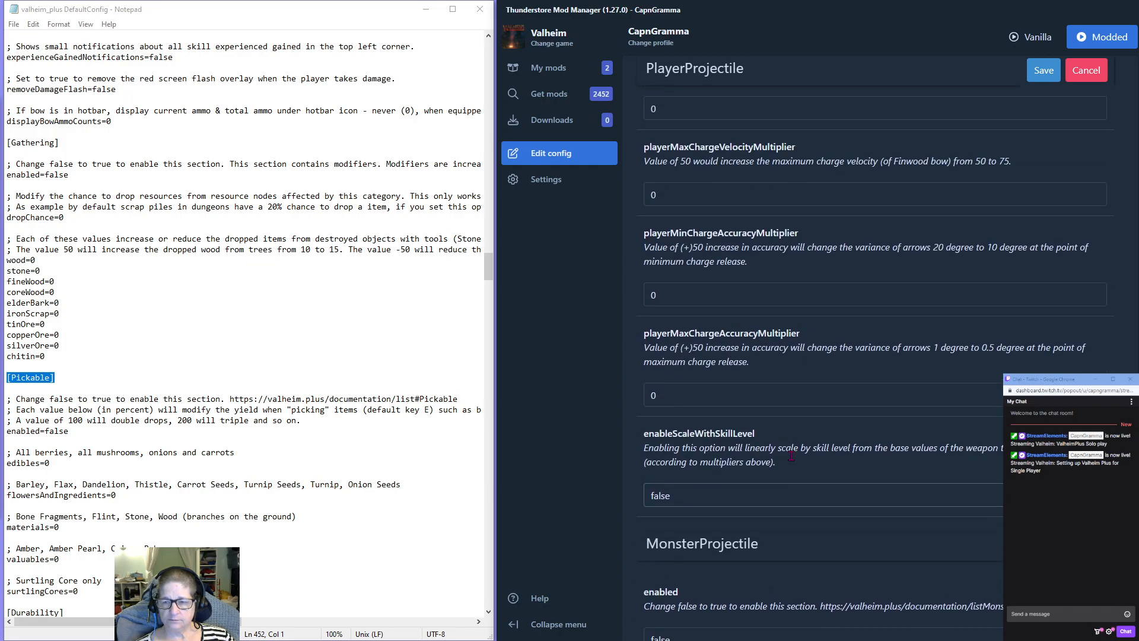
pyautogui.doubleClick(660, 289)
pyautogui.write('true')
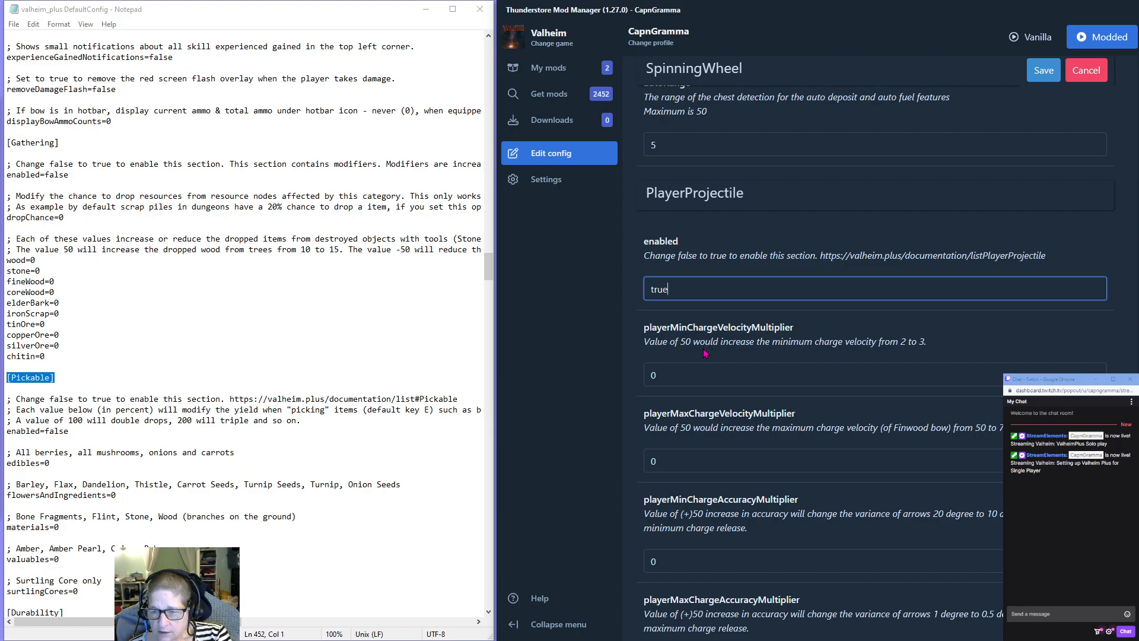
# Set playerMinChargeVelocityMultiplier and playerMaxChargeVelocityMultiplier to 50 in the PlayerProjectile section.
pyautogui.scroll(-1, 705, 353)
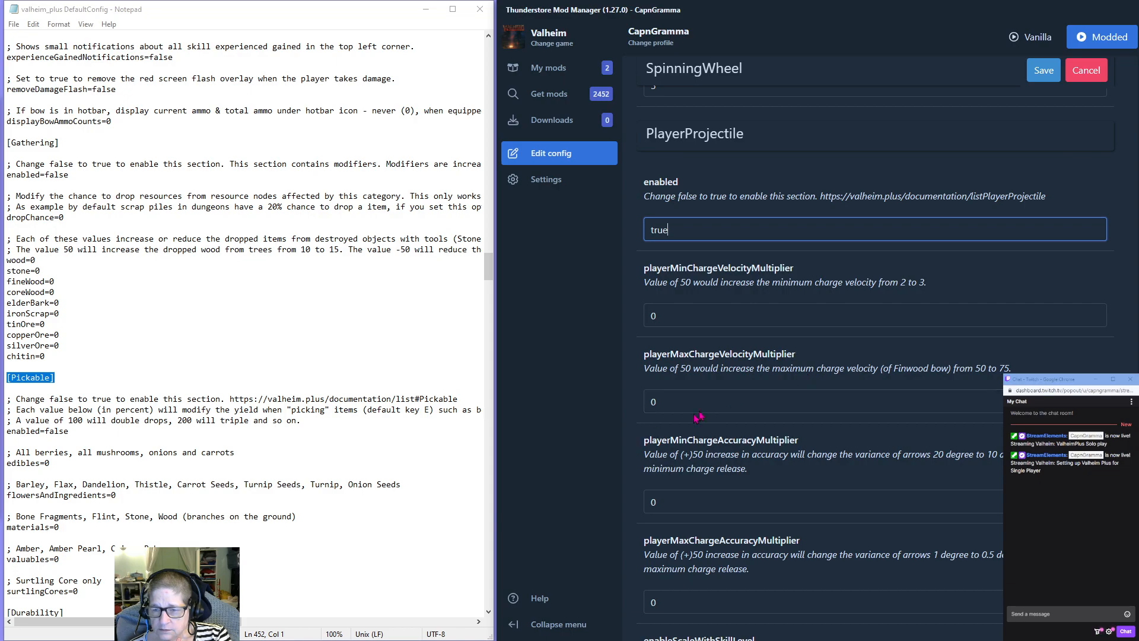
pyautogui.press('Tab')
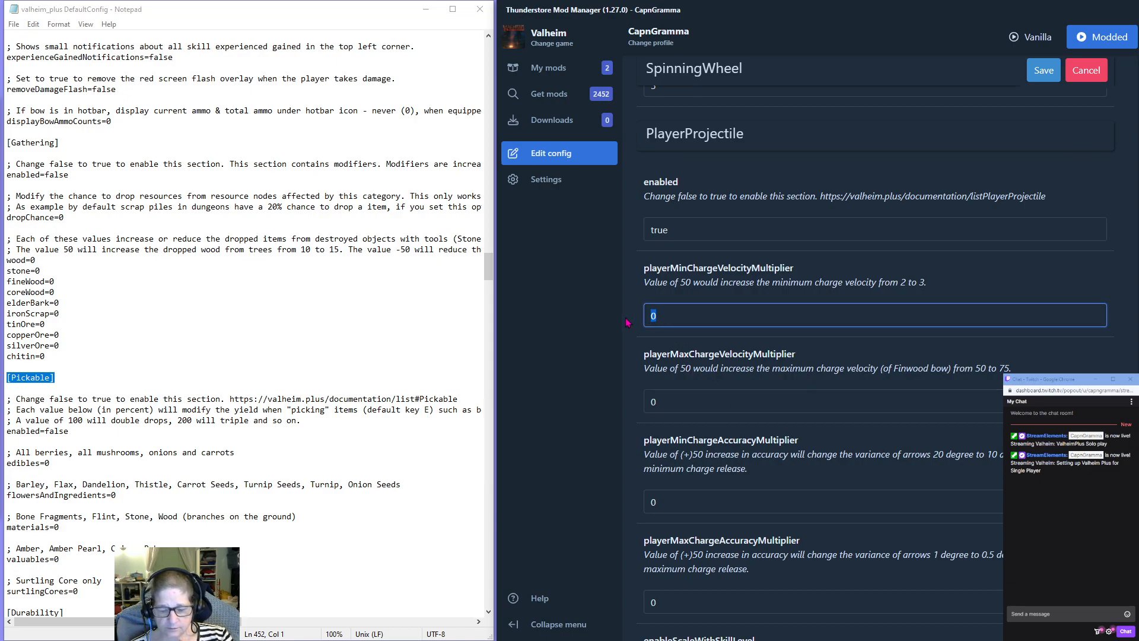
pyautogui.write('50')
pyautogui.press('Tab')
pyautogui.write('50')
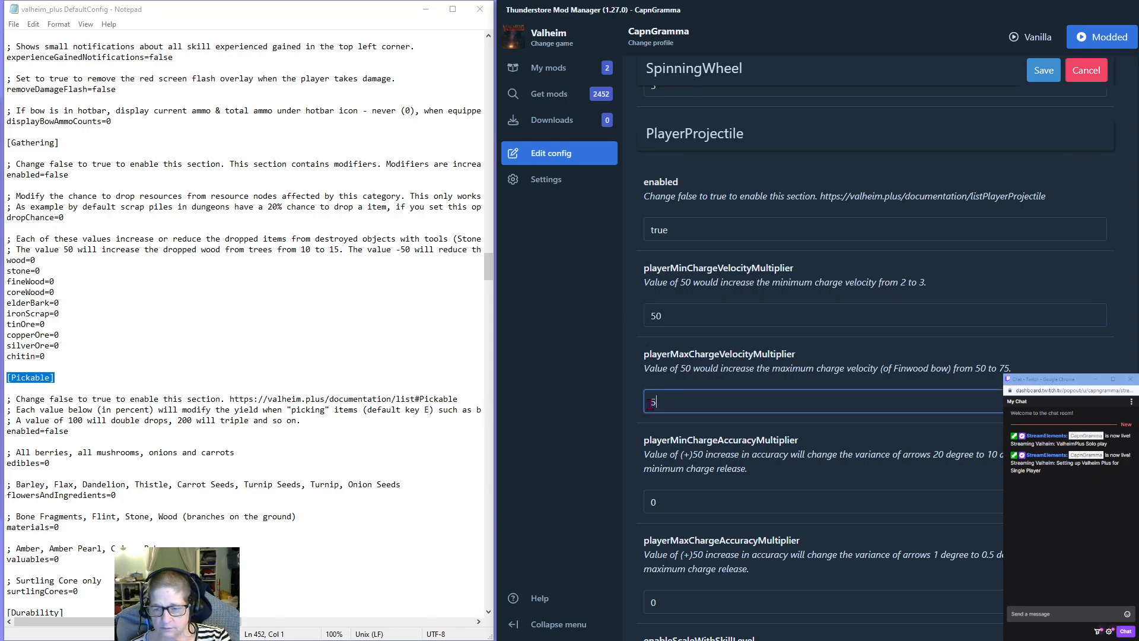
# Set playerMinChargeAccuracyMultiplier and playerMaxChargeAccuracyMultiplier to 50 in the PlayerProjectile section.
pyautogui.press('Tab')
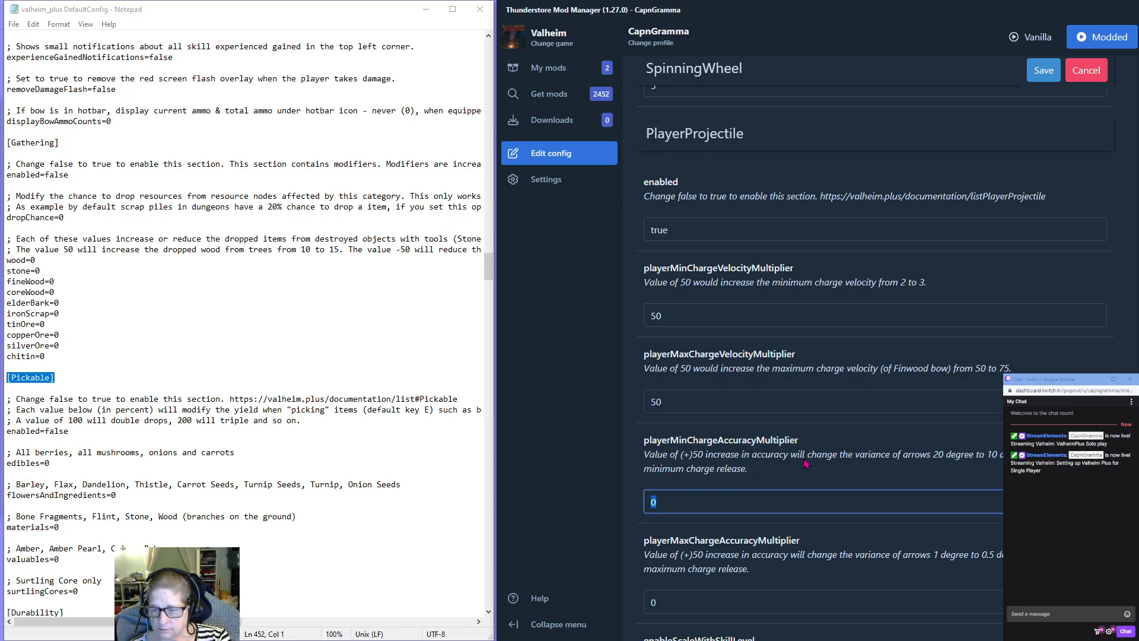
pyautogui.write('50')
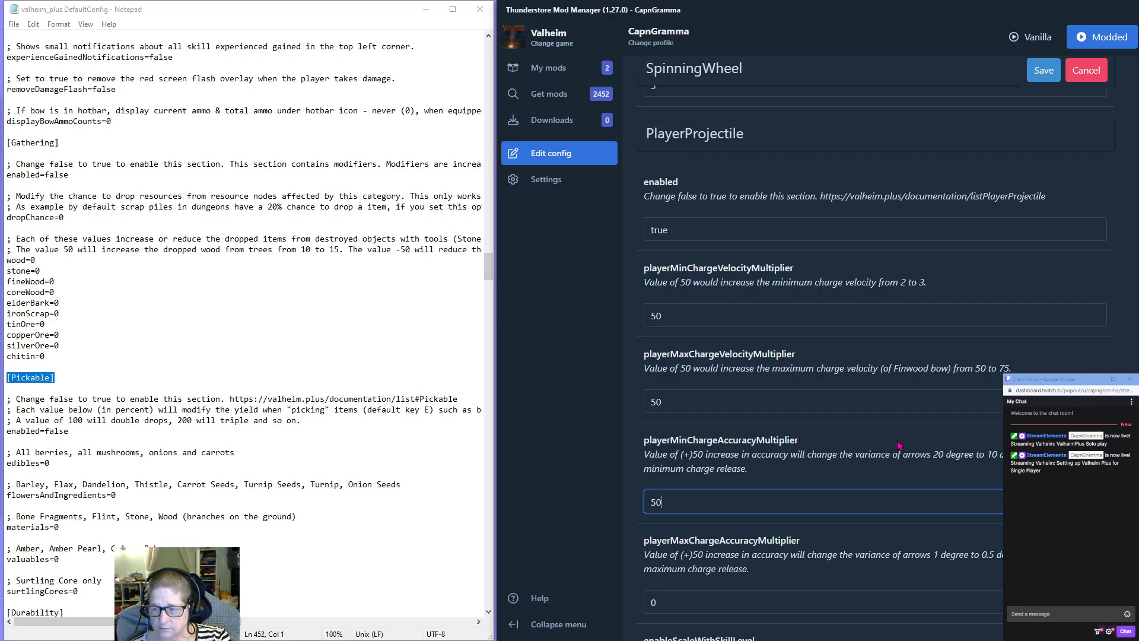
pyautogui.scroll(-3, 899, 445)
pyautogui.press('Tab')
pyautogui.write('50')
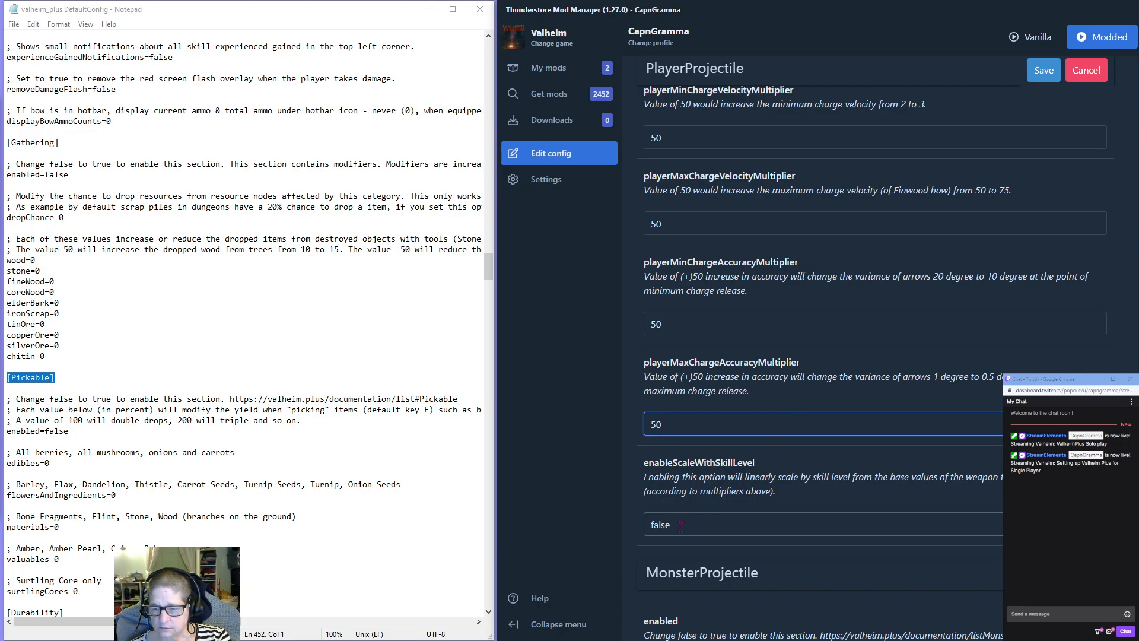
# Set enableScaleWithSkillLevel to true in the PlayerProjectile section.
pyautogui.press('Tab')
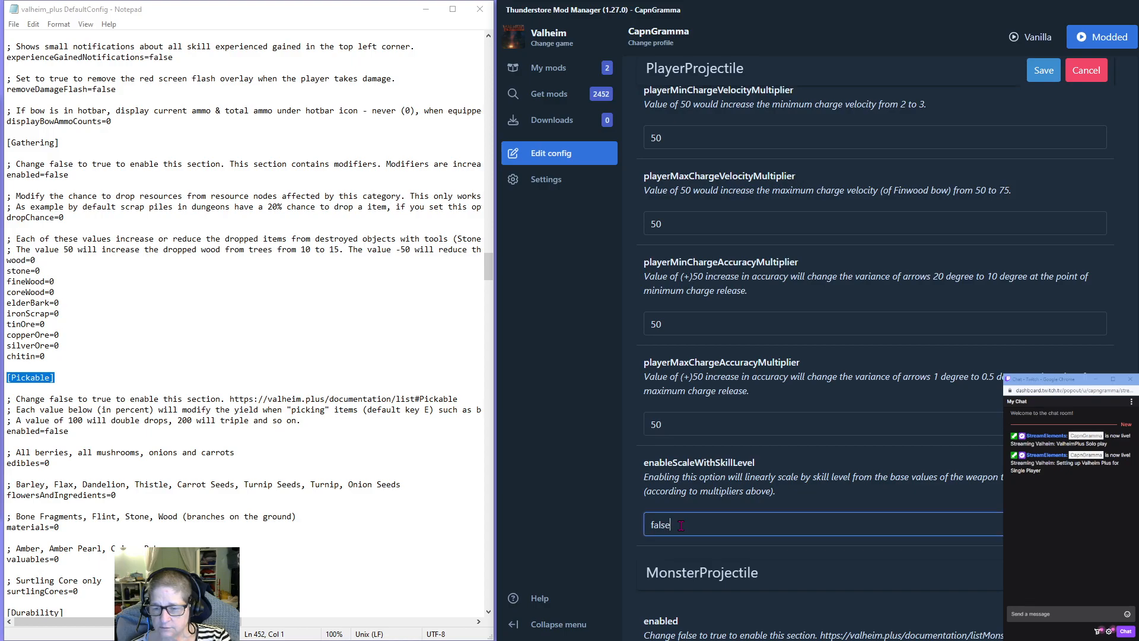
pyautogui.write('tru')
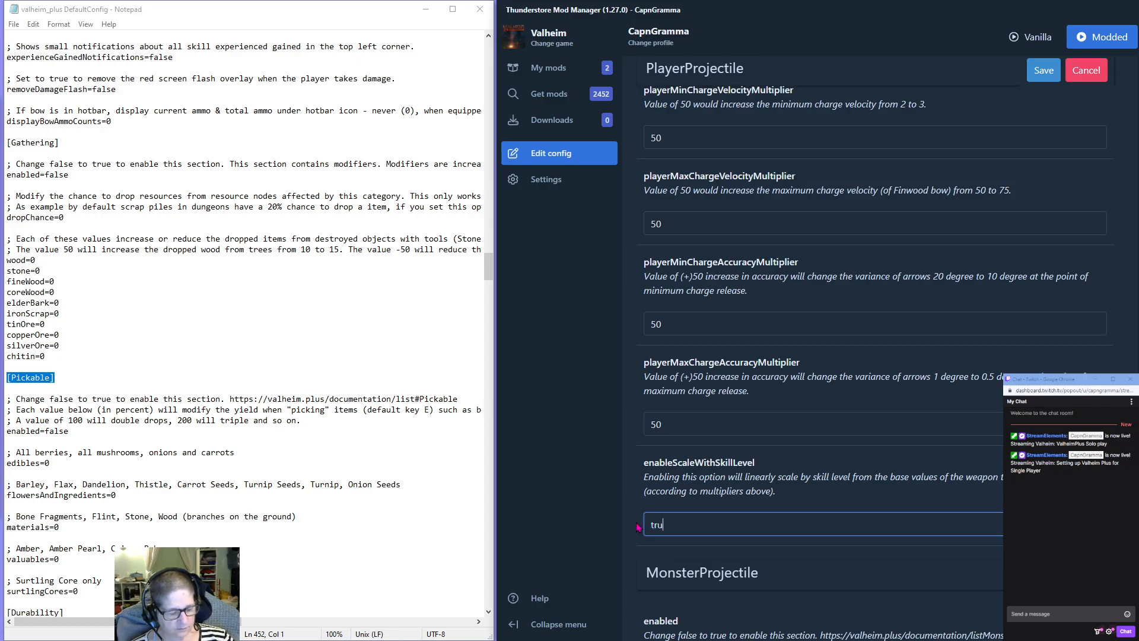
pyautogui.write('e')
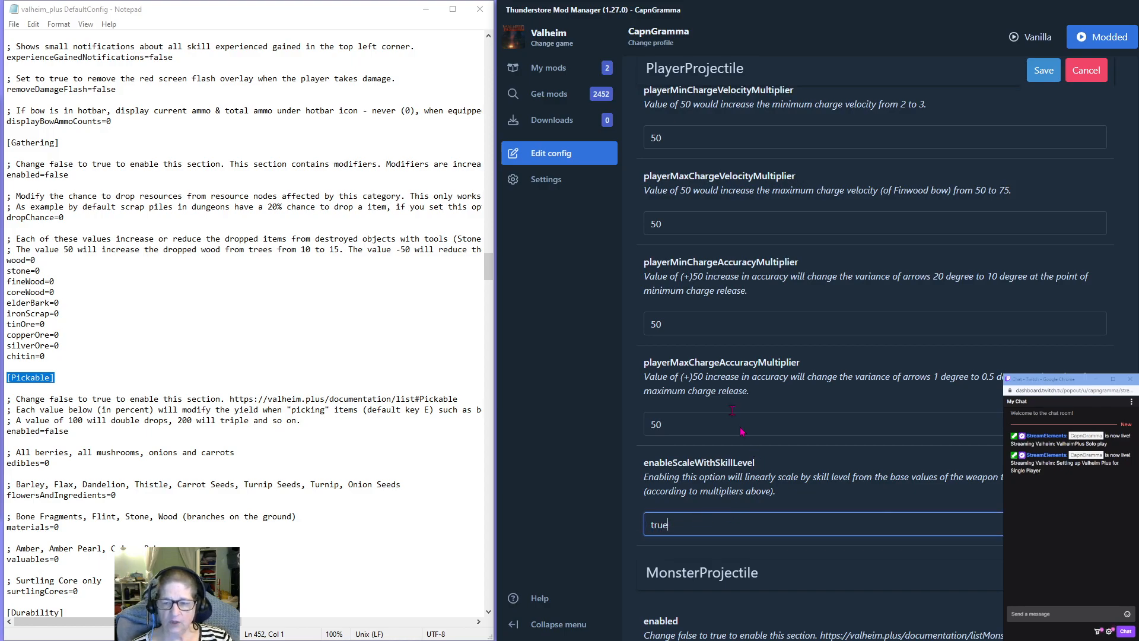
# Enable the MonsterProjectile section by setting its enabled option to true.
pyautogui.scroll(-1, 726, 388)
pyautogui.scroll(-3, 722, 389)
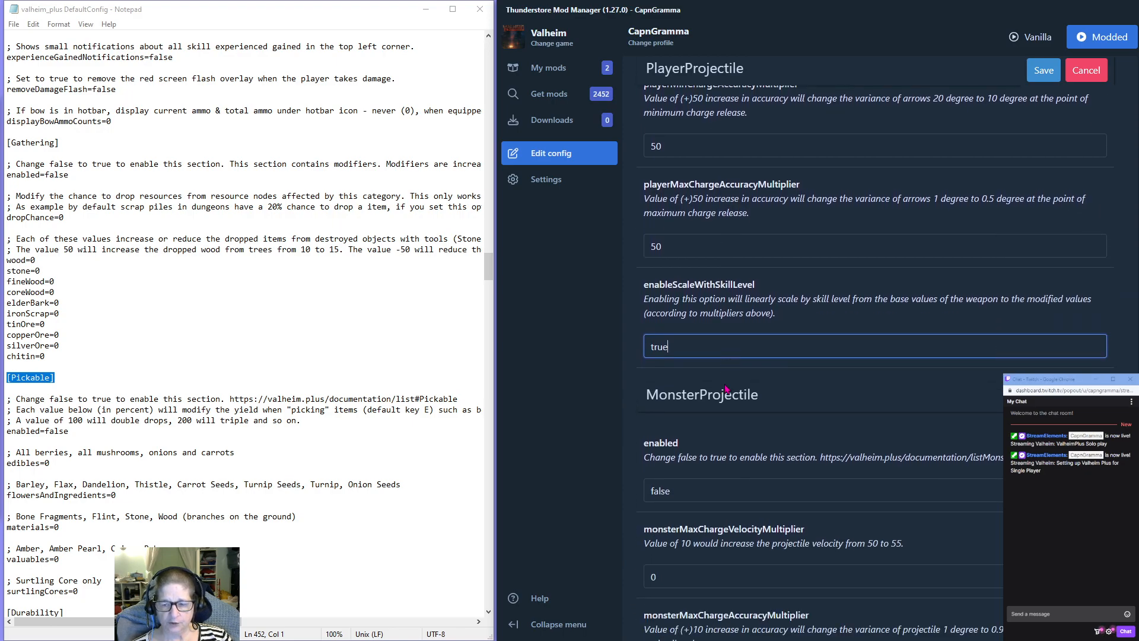
pyautogui.doubleClick(661, 431)
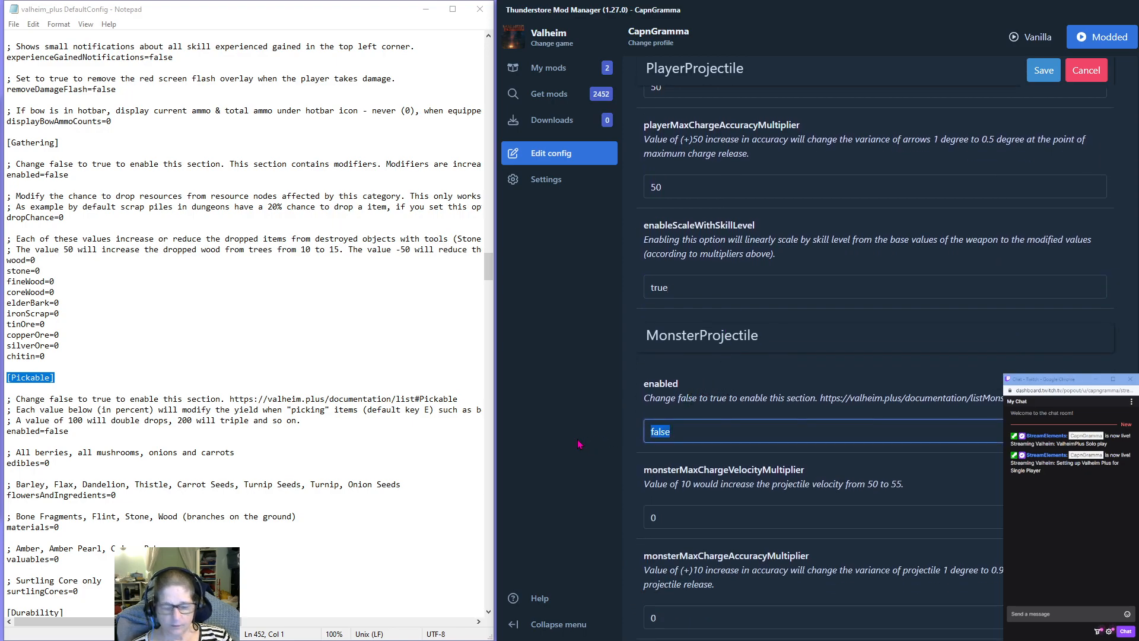
pyautogui.write('true')
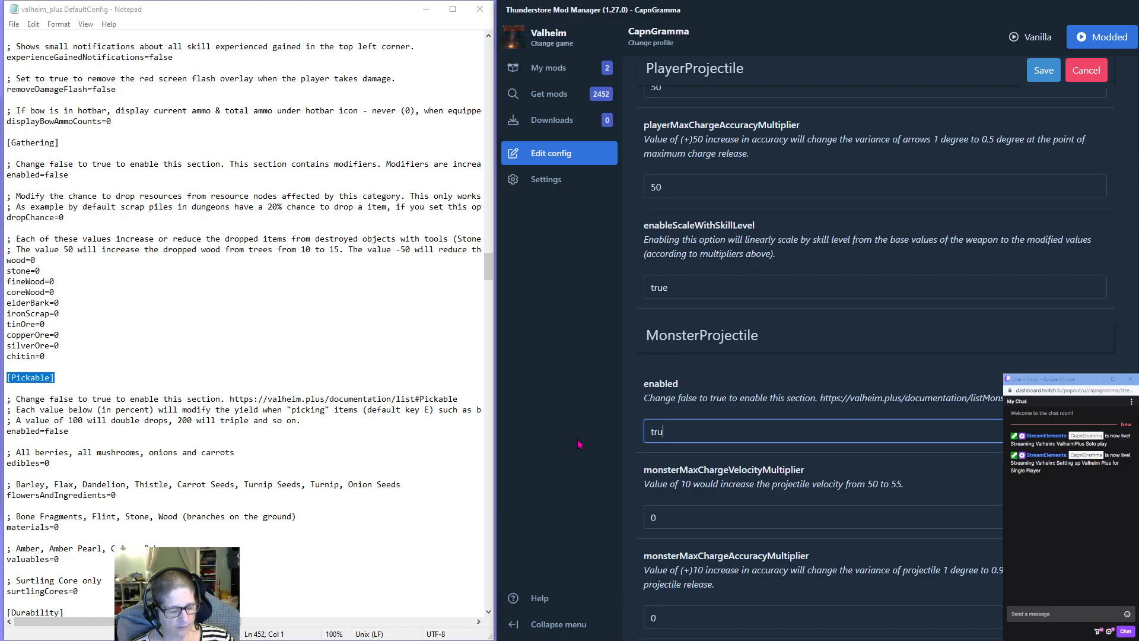
# Set monsterMaxChargeVelocityMultiplier to -50 in the MonsterProjectile section.
pyautogui.scroll(-1, 658, 451)
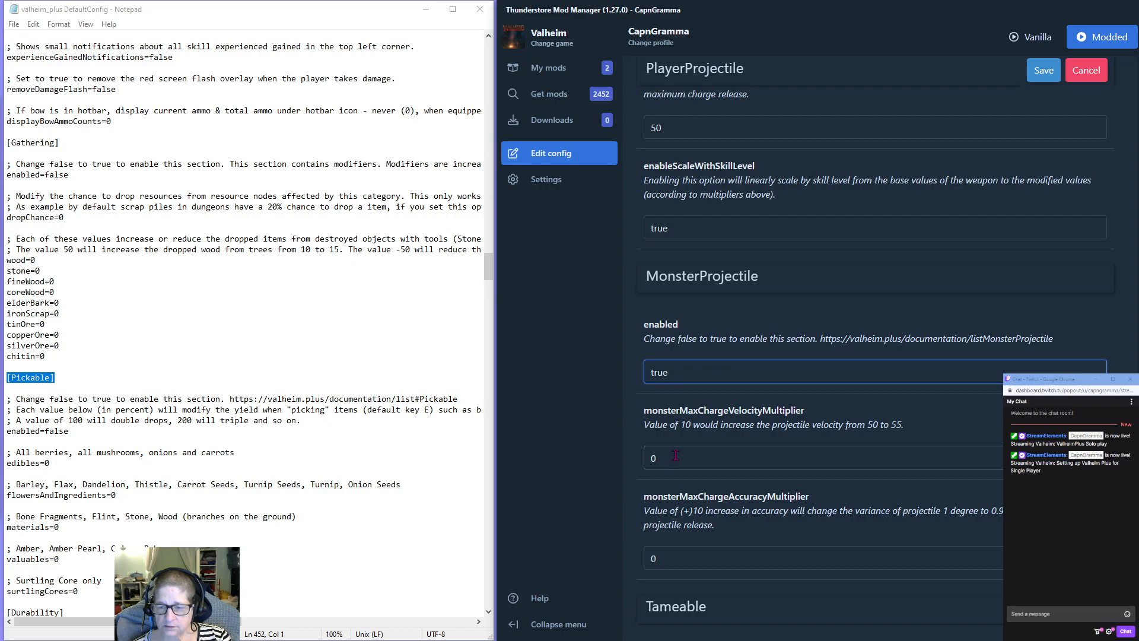
pyautogui.scroll(-1, 675, 454)
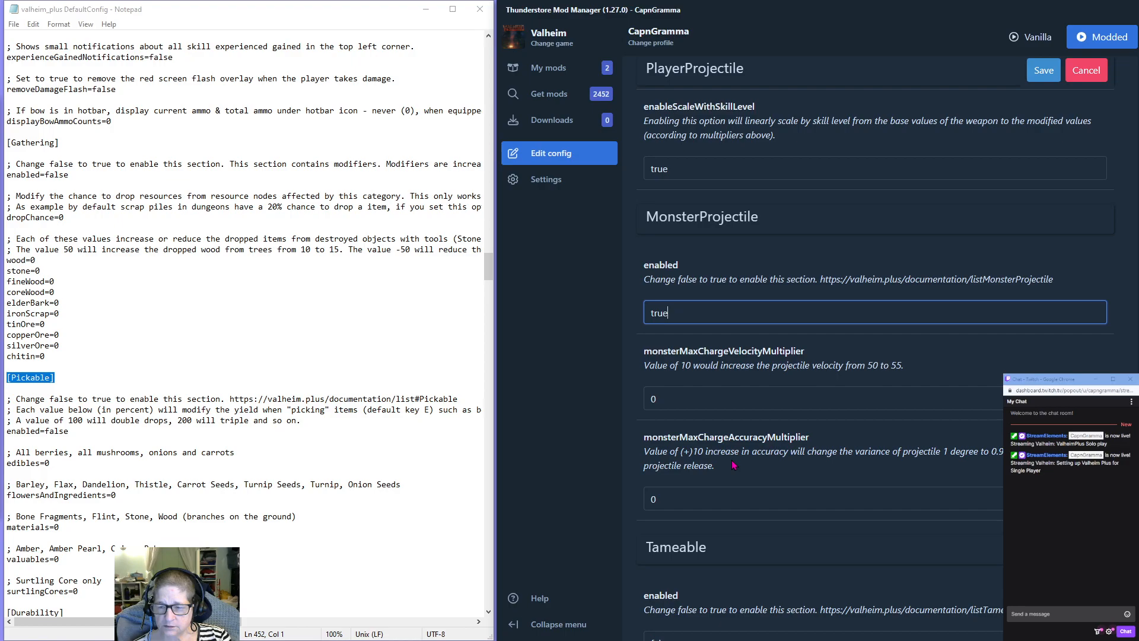
pyautogui.click(648, 398)
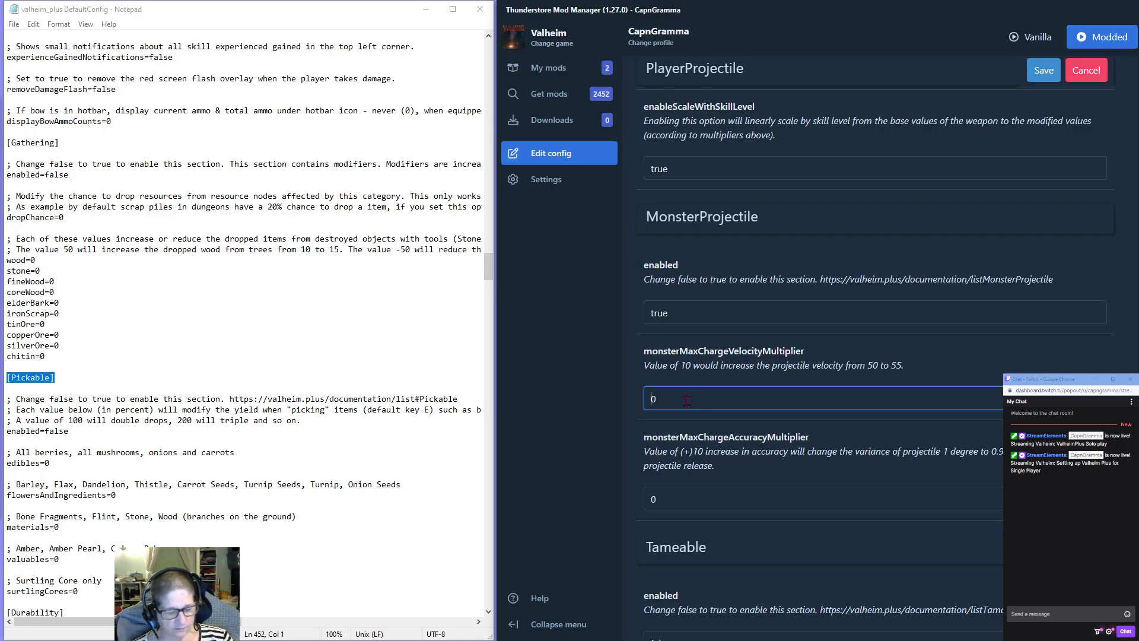
pyautogui.write('-')
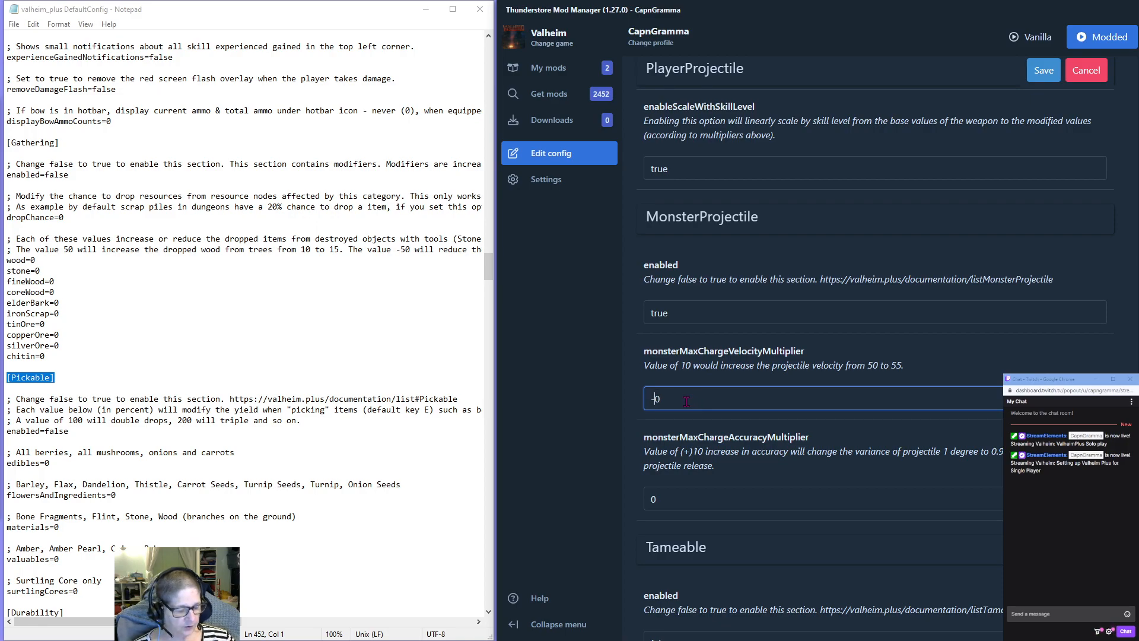
pyautogui.write('50')
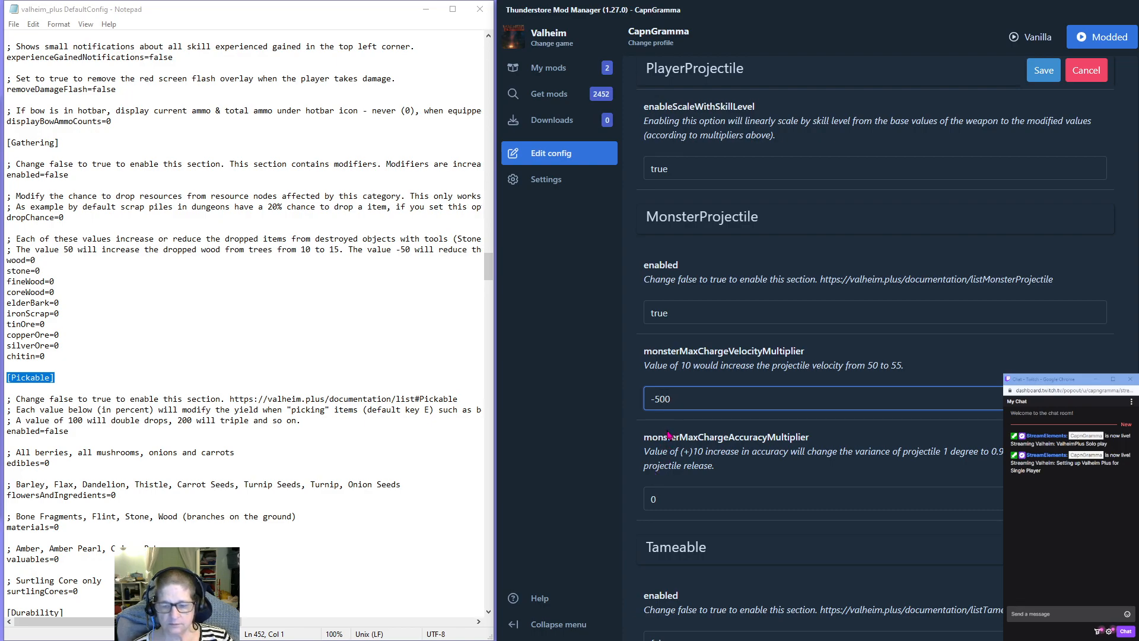
pyautogui.press('Delete')
# Set monsterMaxChargeAccuracyMultiplier to -50 in the MonsterProjectile section.
pyautogui.click(653, 499)
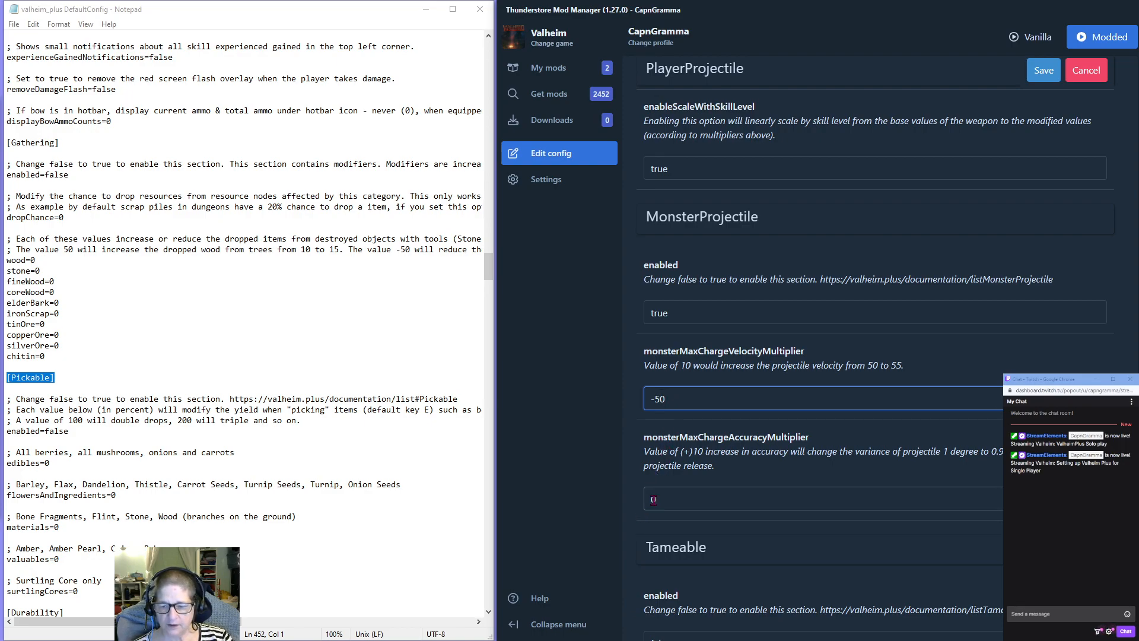
pyautogui.click(653, 499)
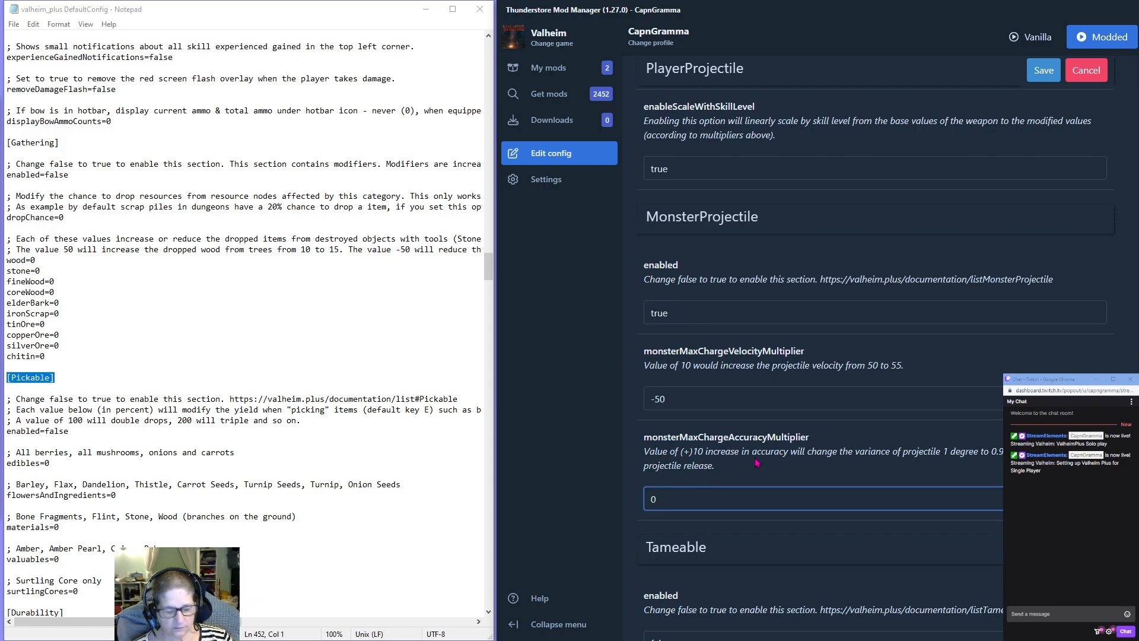
pyautogui.write('-50')
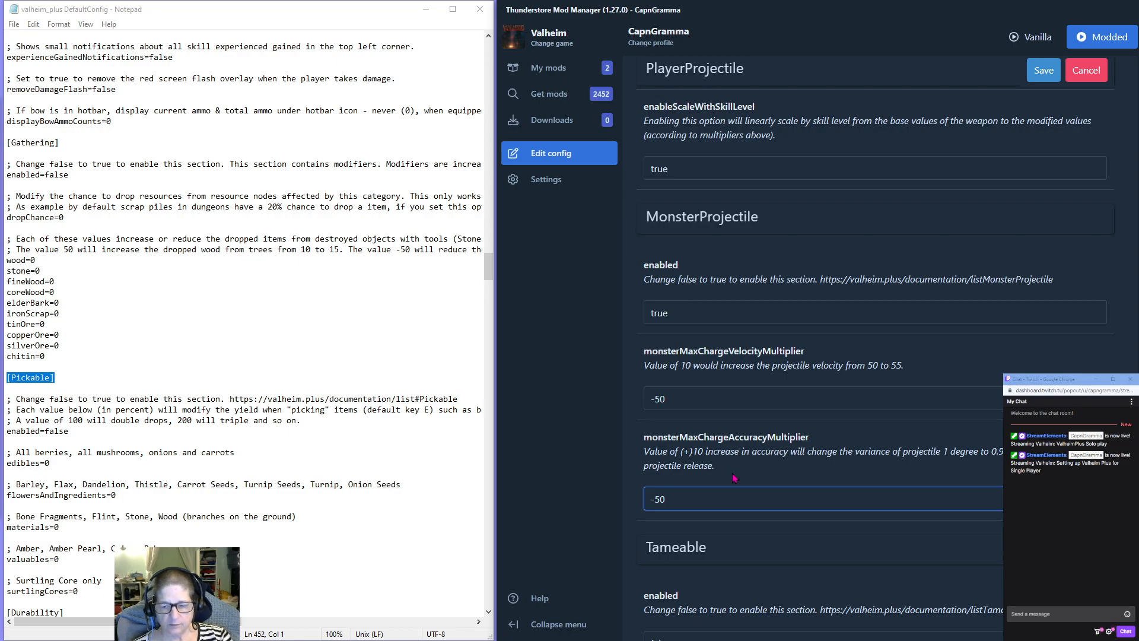
# In the Tameable section, set mortality to 2 and the enabled option to true.
pyautogui.scroll(-3, 734, 479)
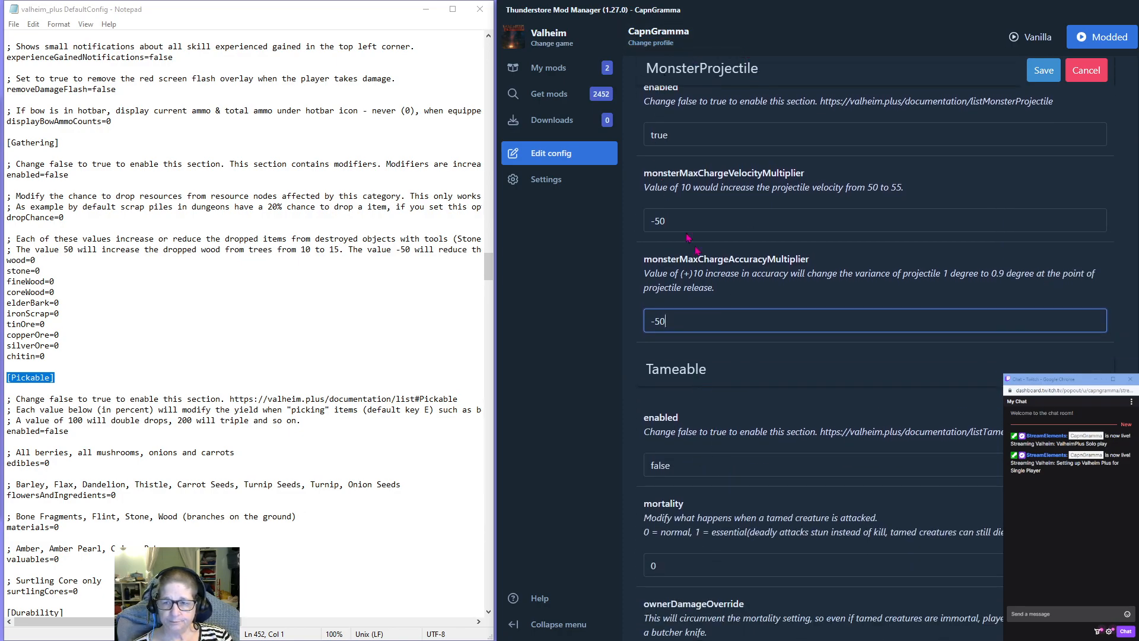
pyautogui.scroll(-2, 748, 204)
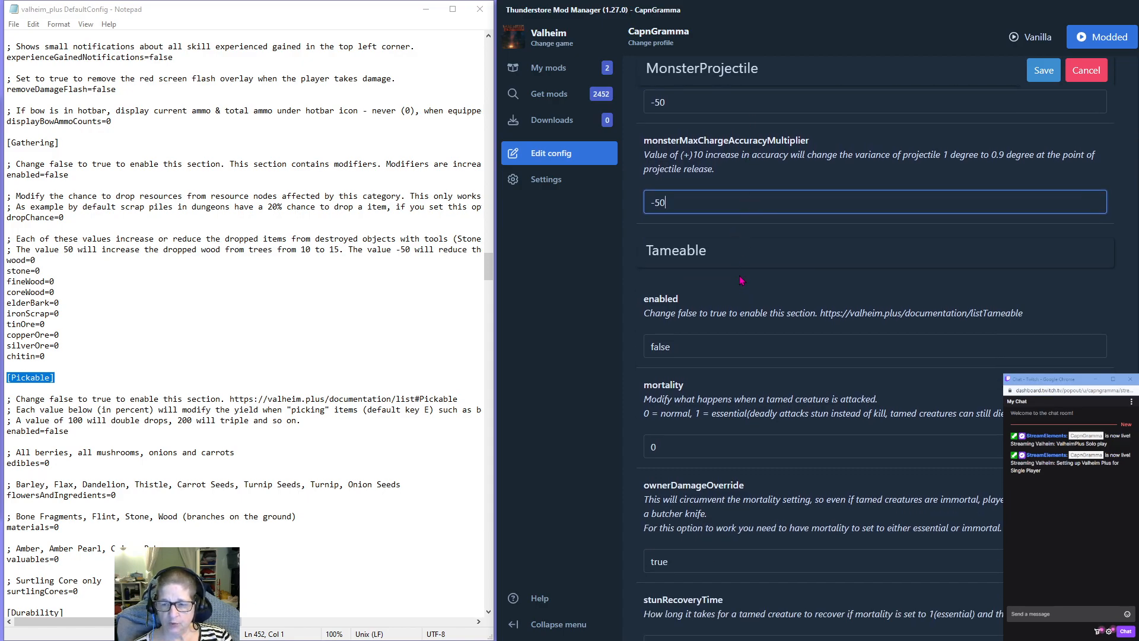
pyautogui.scroll(-1, 740, 279)
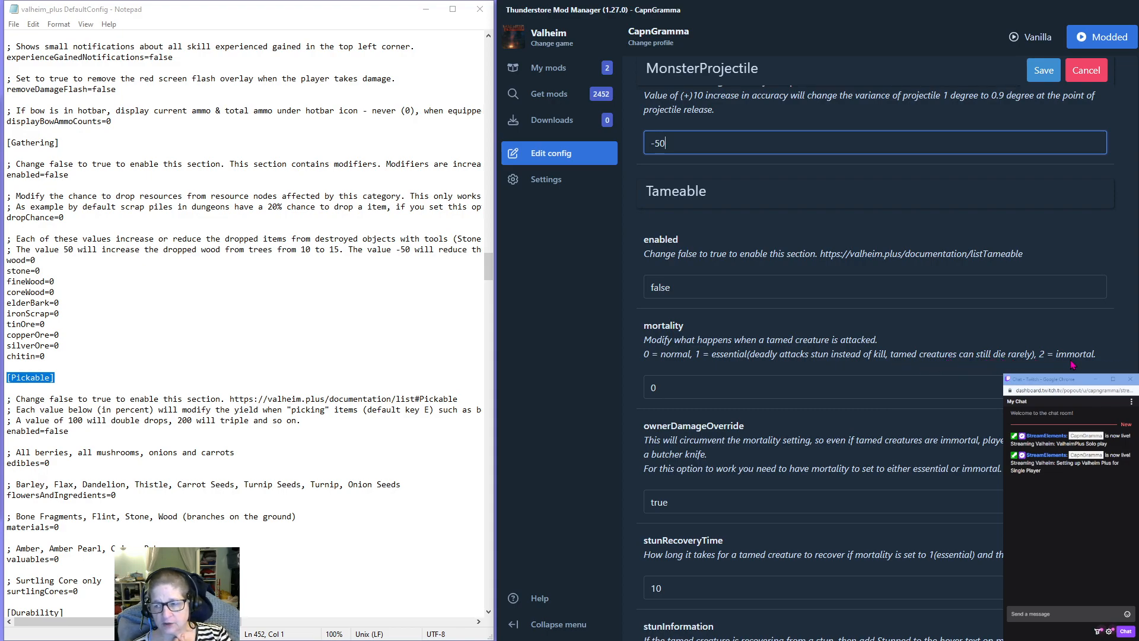
pyautogui.doubleClick(653, 388)
pyautogui.write('2')
pyautogui.hotkey('shift', 'Tab')
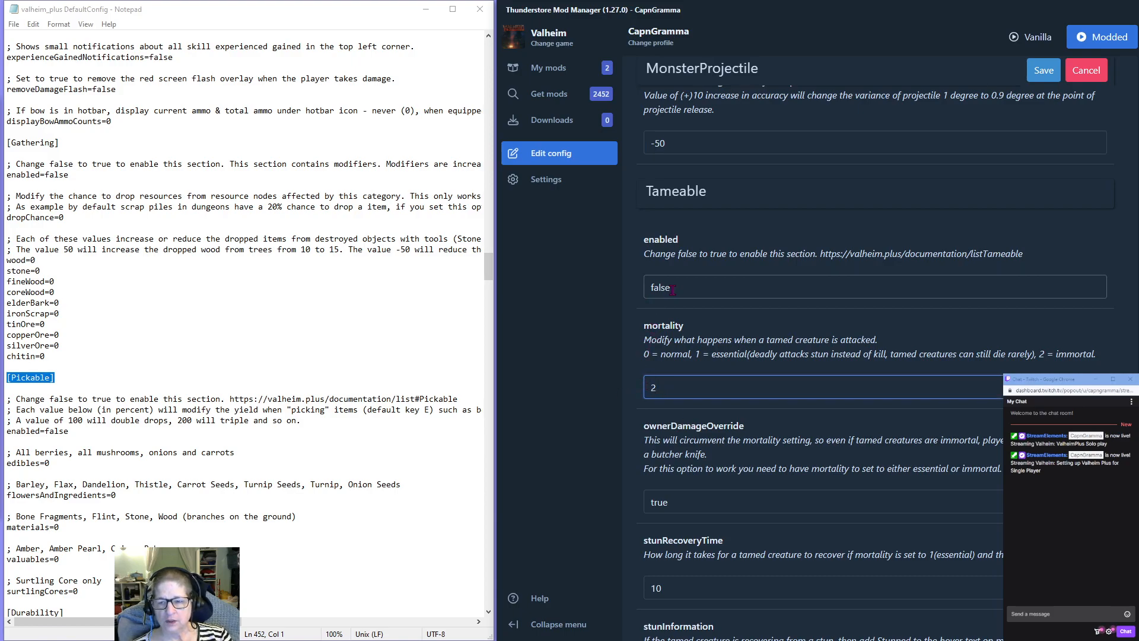
pyautogui.write('true')
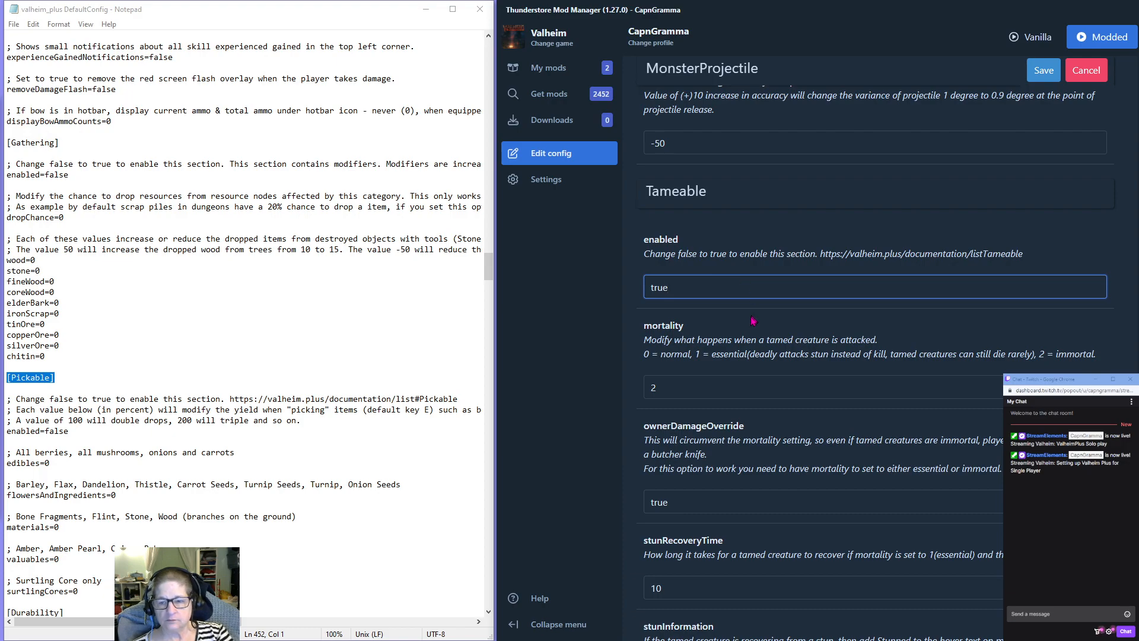
# Enable the Brightness section by setting enabled to true, and set its nightBrightnessMultiplier to 7.
pyautogui.scroll(-3, 752, 321)
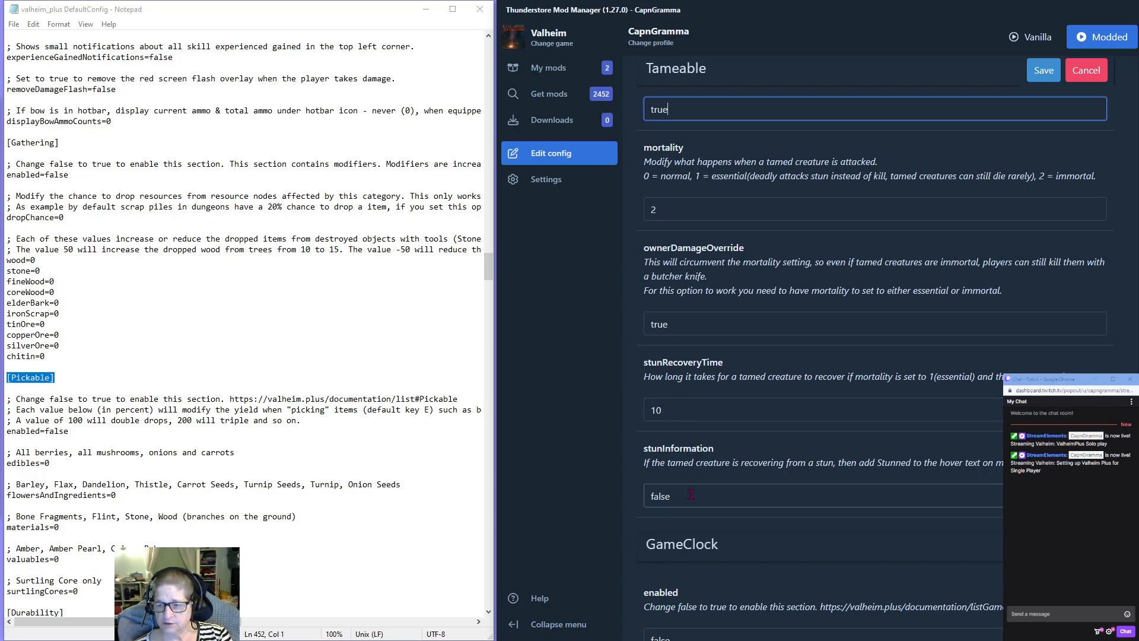
pyautogui.scroll(-4, 749, 461)
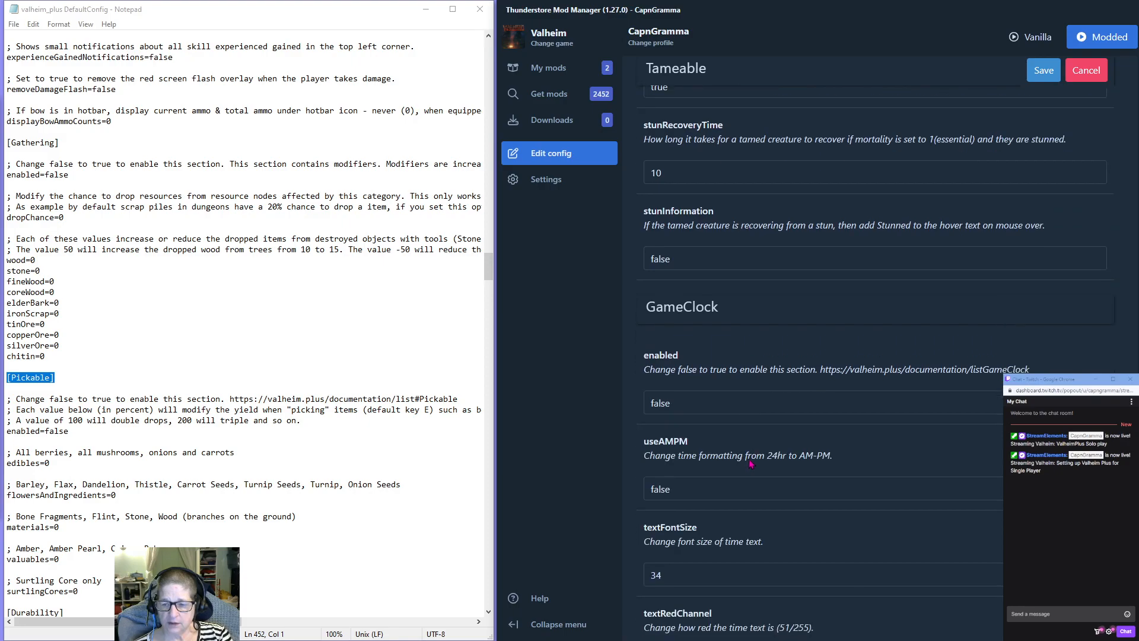
pyautogui.scroll(-2, 750, 463)
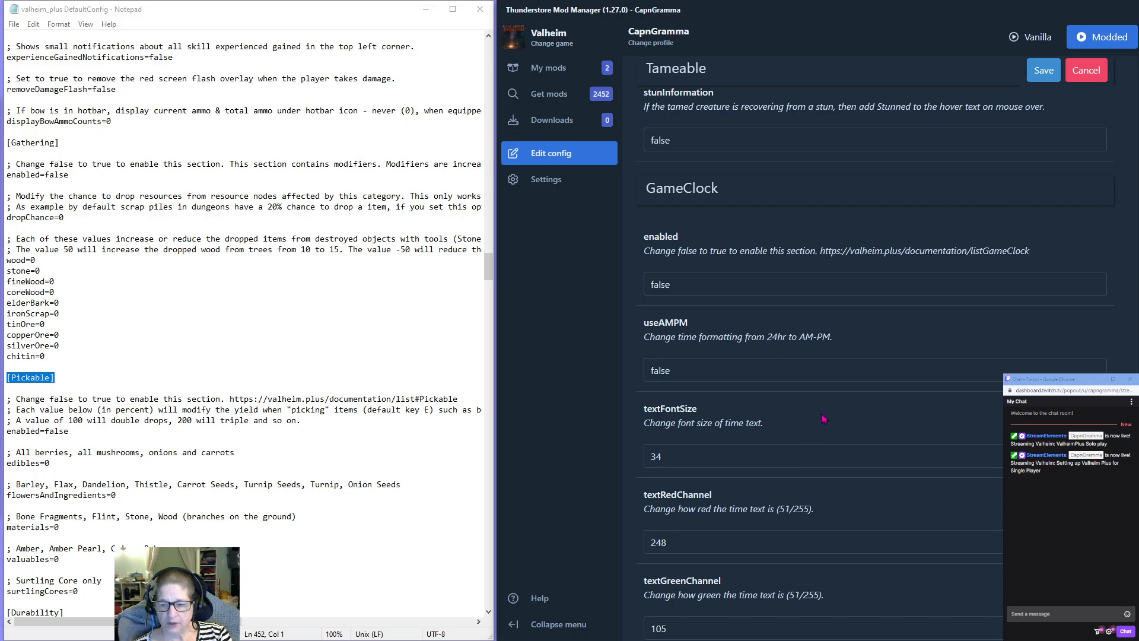
pyautogui.scroll(-8, 823, 419)
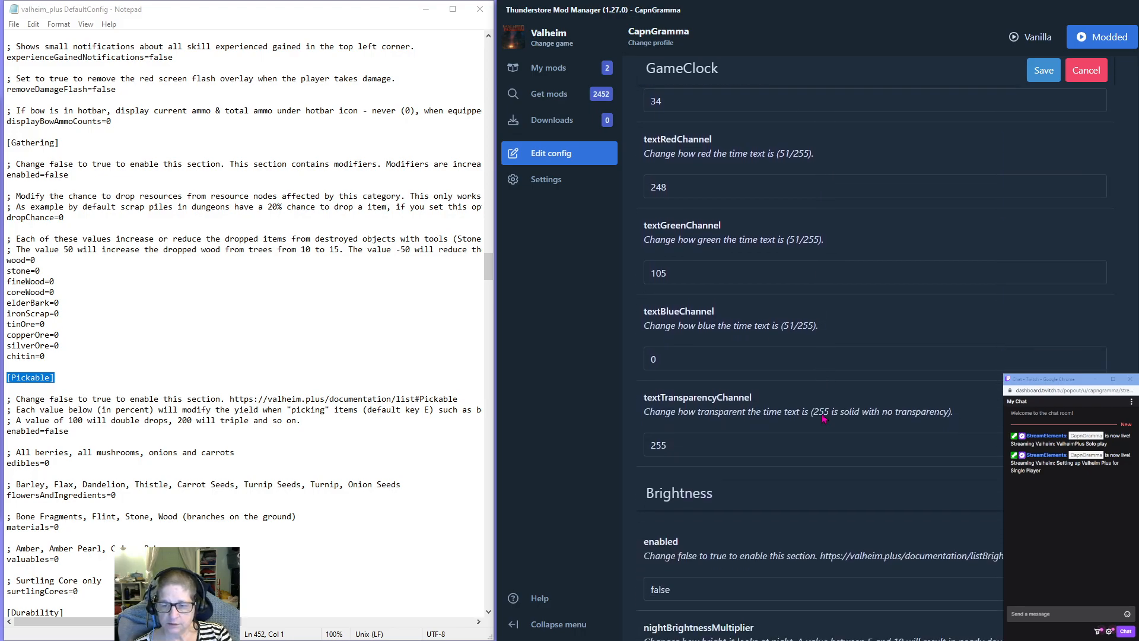
pyautogui.scroll(-2, 823, 418)
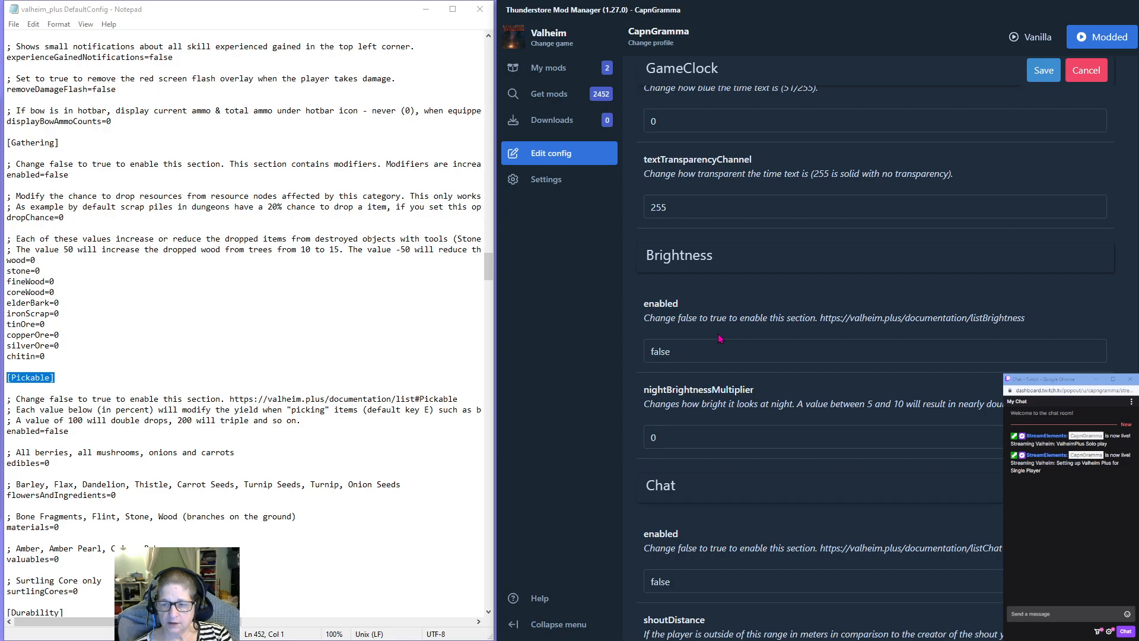
pyautogui.doubleClick(680, 356)
pyautogui.write('tru')
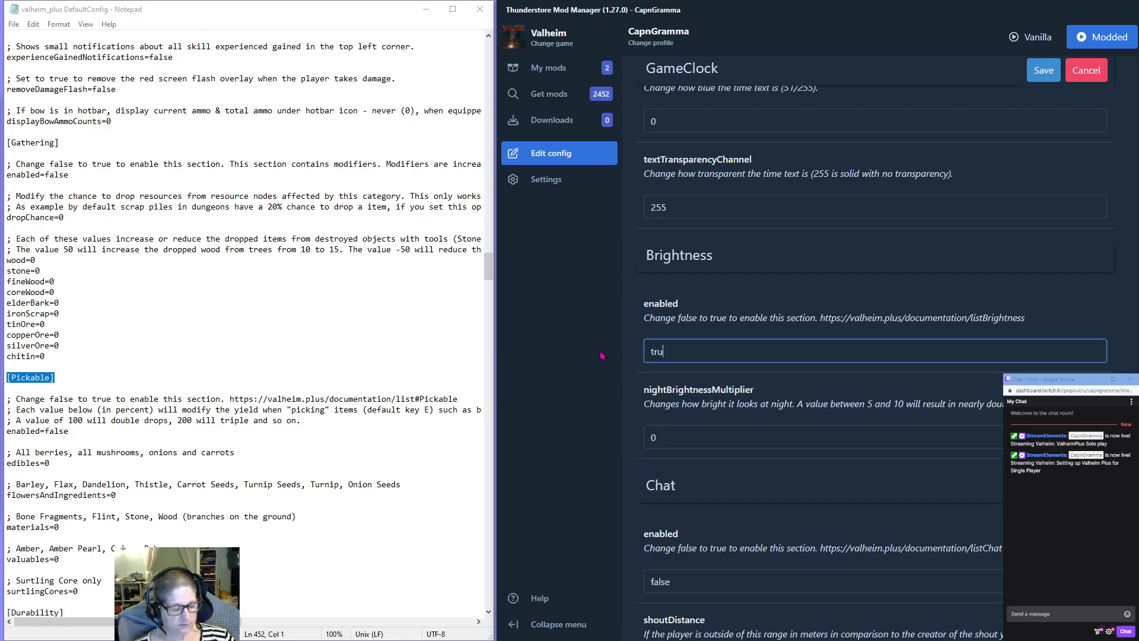
pyautogui.write('e')
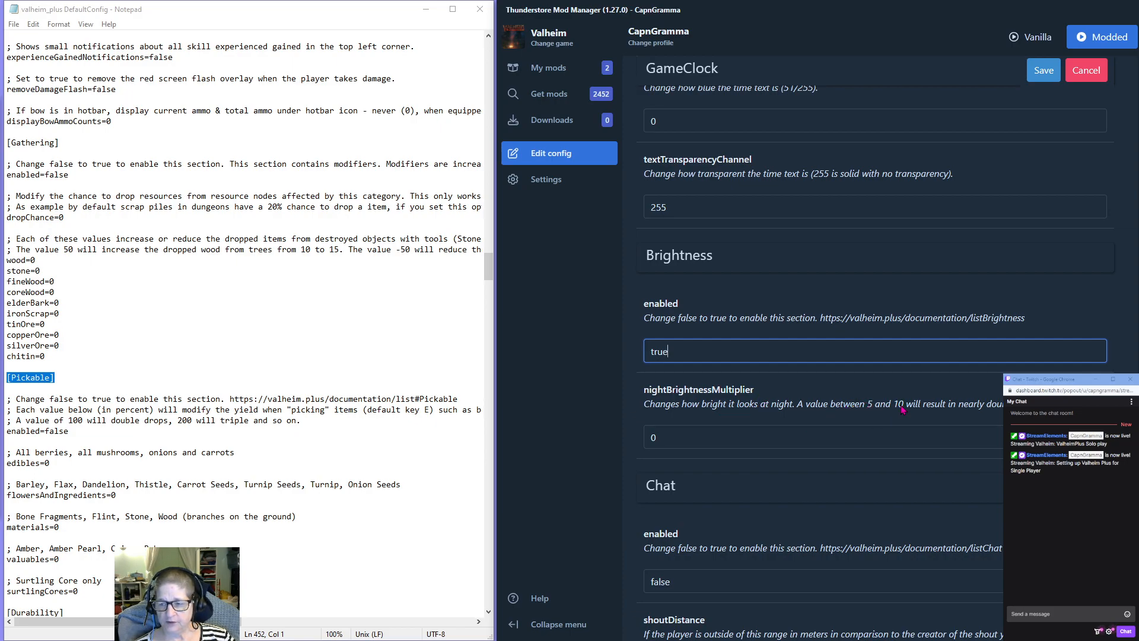
pyautogui.doubleClick(660, 439)
pyautogui.write('7')
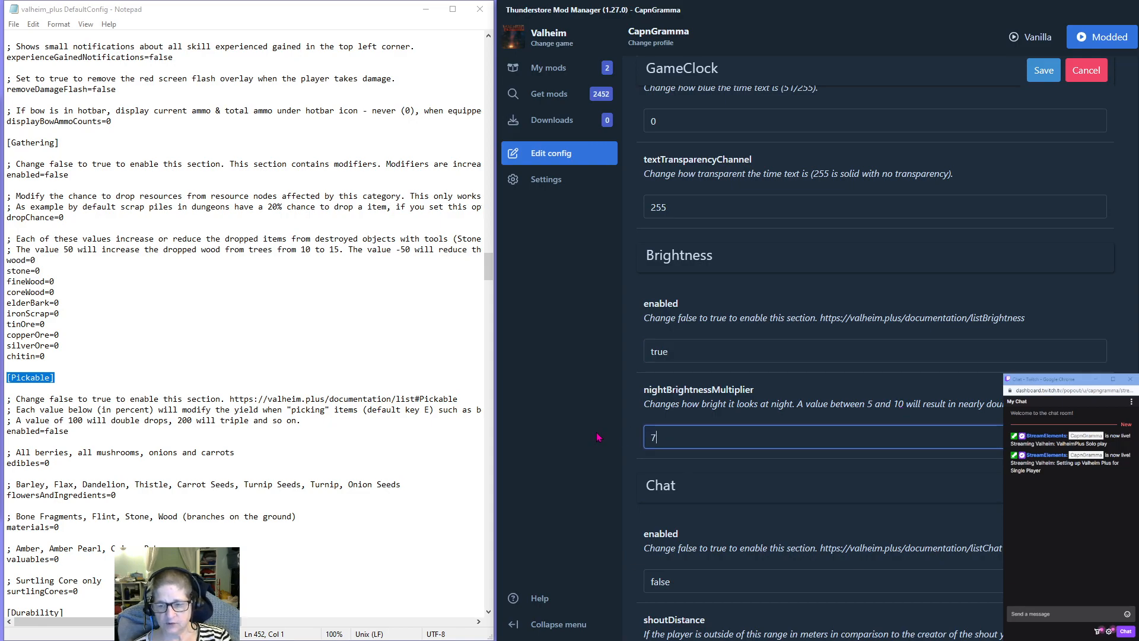
# Review the remaining Chat section options and save the edited ValheimPlus configuration.
pyautogui.scroll(-3, 693, 382)
pyautogui.scroll(-7, 693, 382)
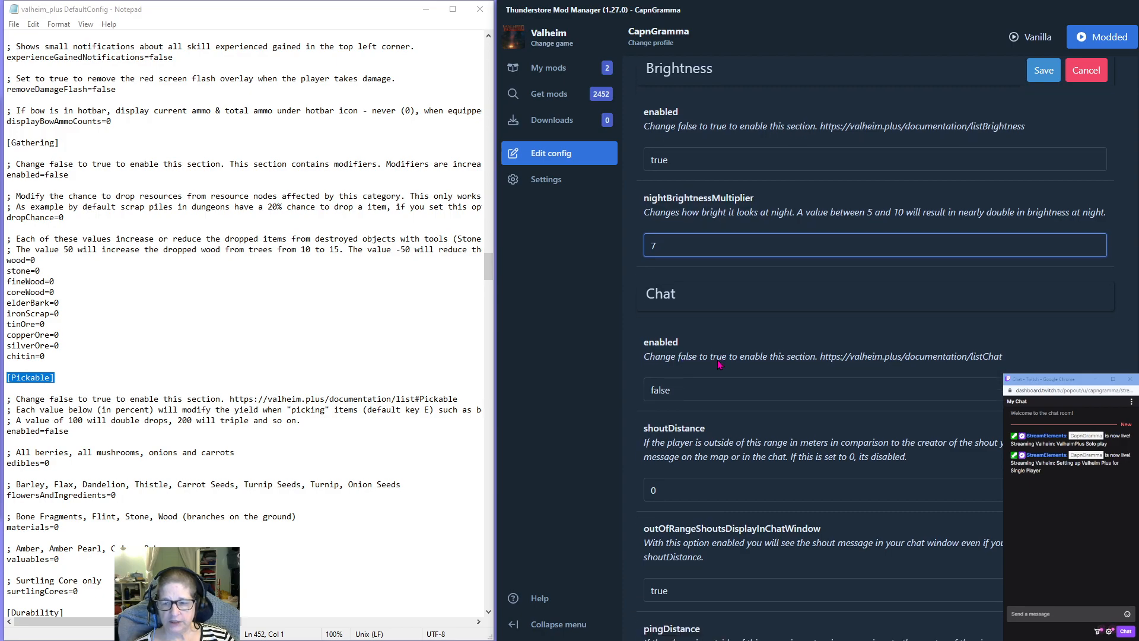
pyautogui.scroll(-1, 713, 359)
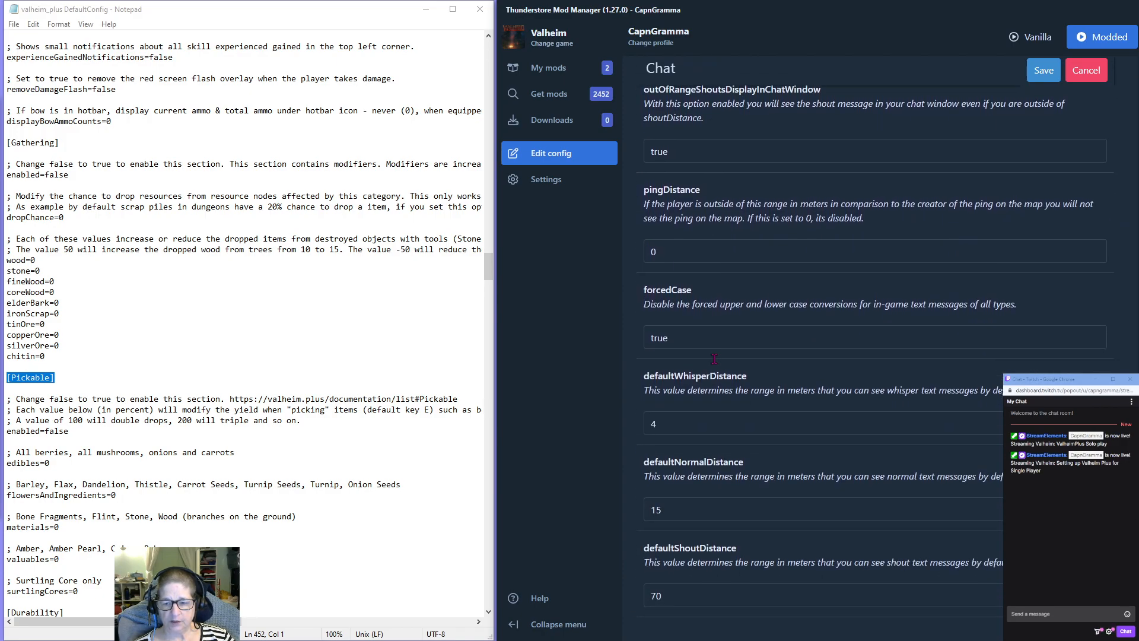
pyautogui.scroll(5, 786, 323)
pyautogui.scroll(-5, 789, 319)
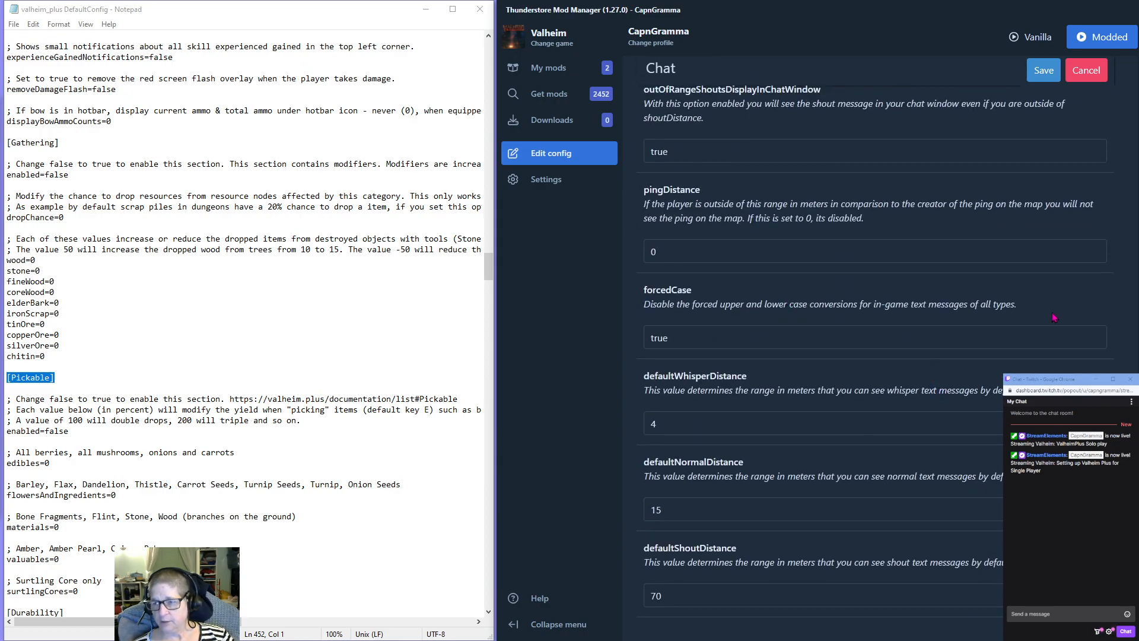
pyautogui.click(1044, 76)
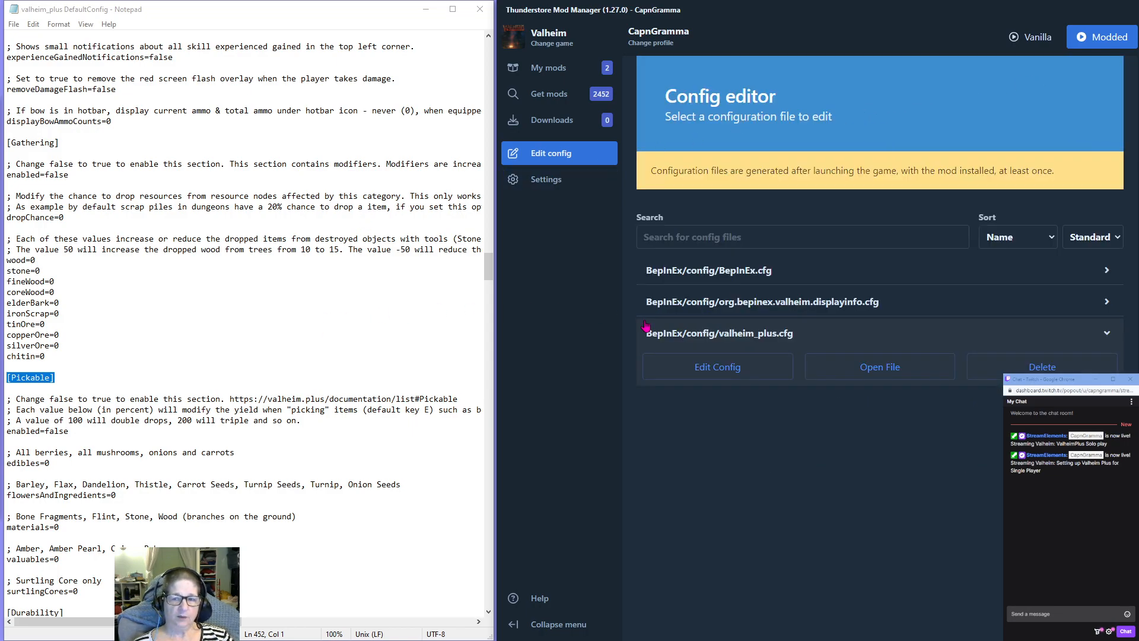
# Open the saved valheim_plus.cfg as a text file beside the default config and look through its Beehive and Building sections.
pyautogui.click(861, 369)
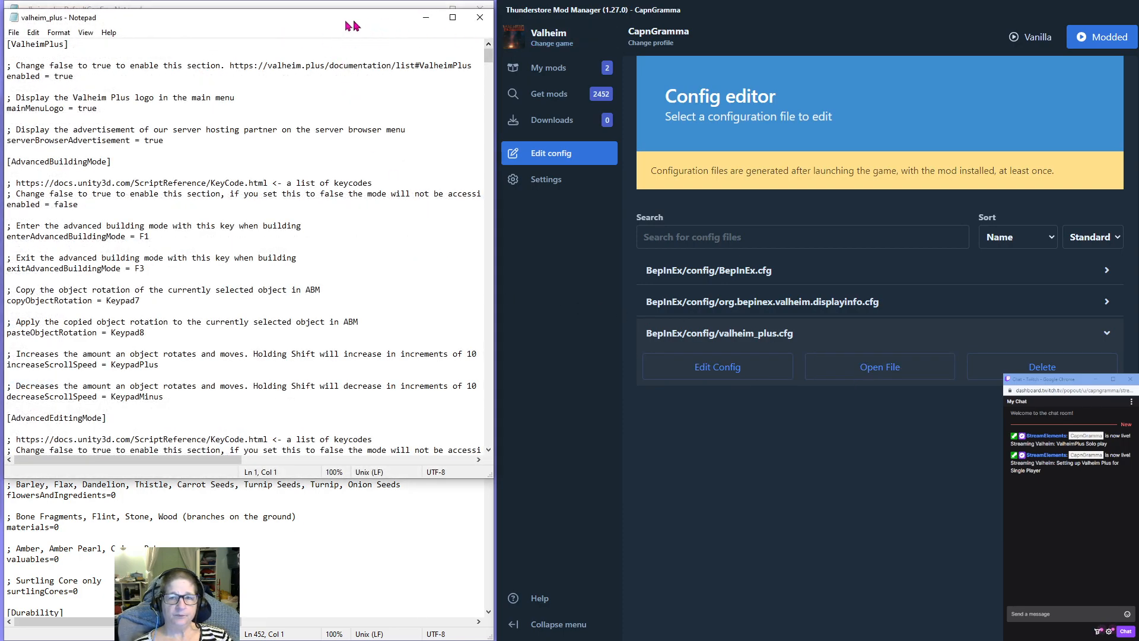
pyautogui.moveTo(318, 26); pyautogui.dragTo(814, 44)
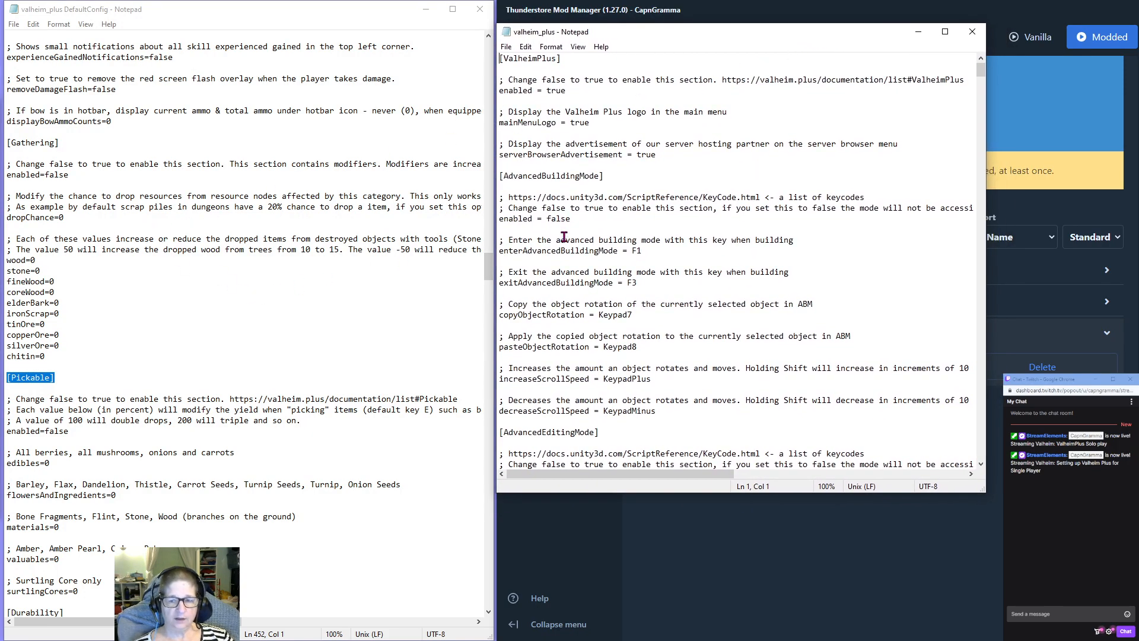
pyautogui.scroll(5, 277, 244)
pyautogui.scroll(20, 277, 245)
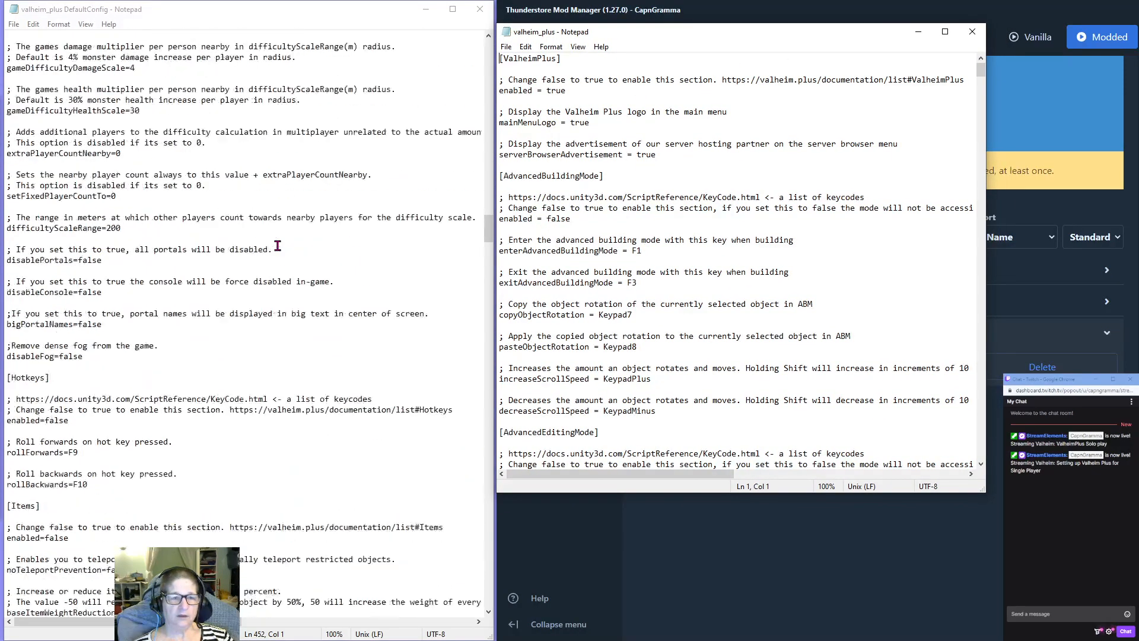
pyautogui.scroll(-5, 277, 245)
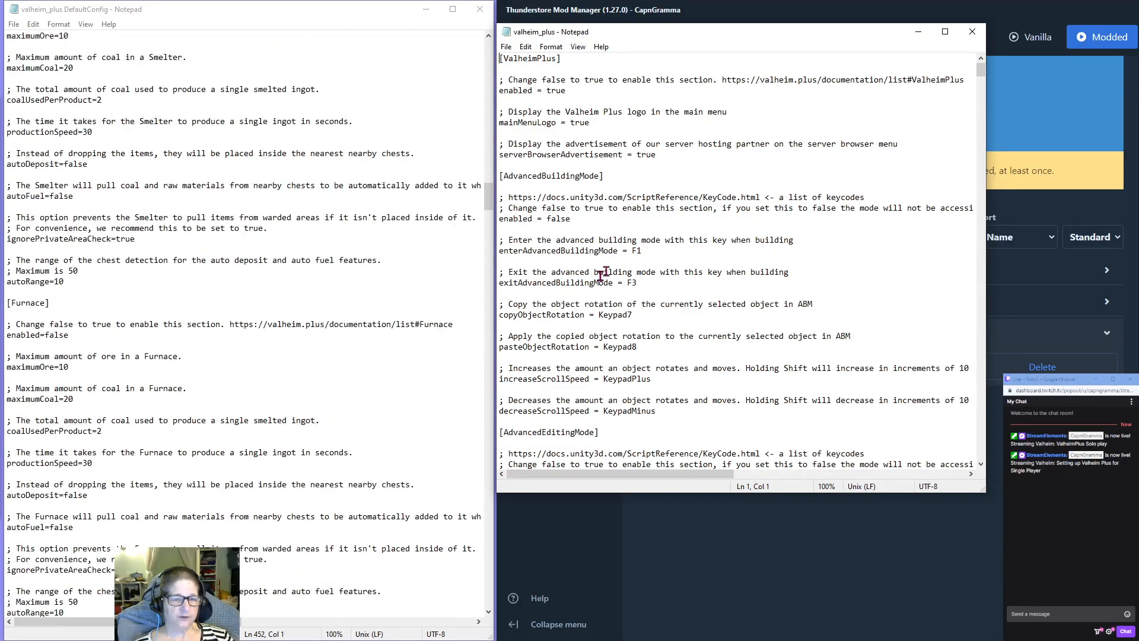
pyautogui.scroll(-15, 651, 291)
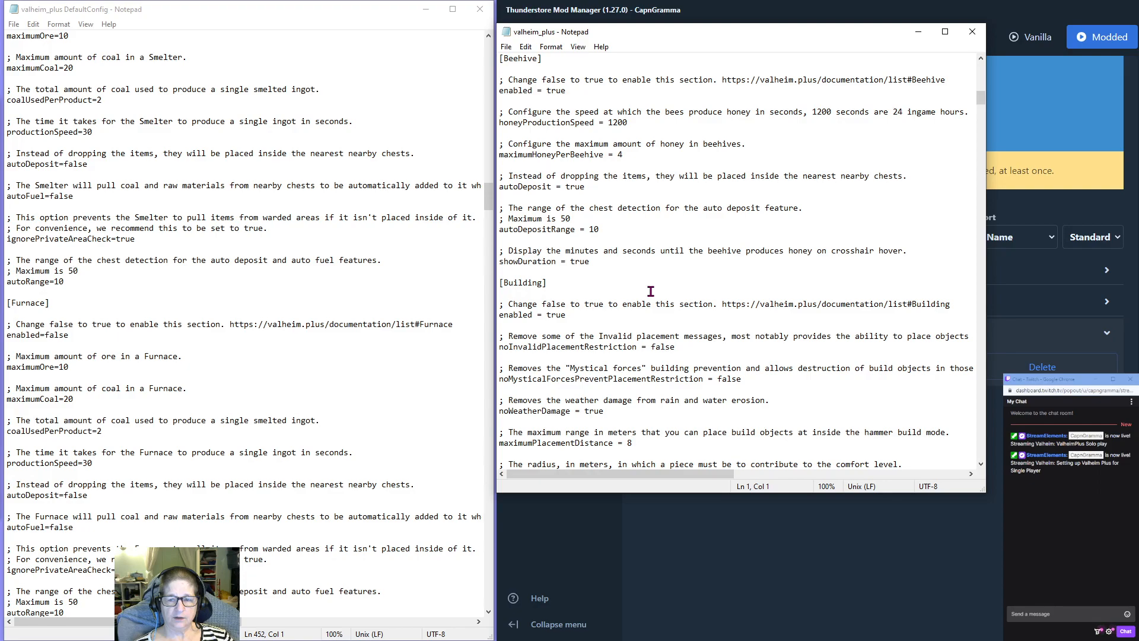
pyautogui.scroll(-8, 277, 242)
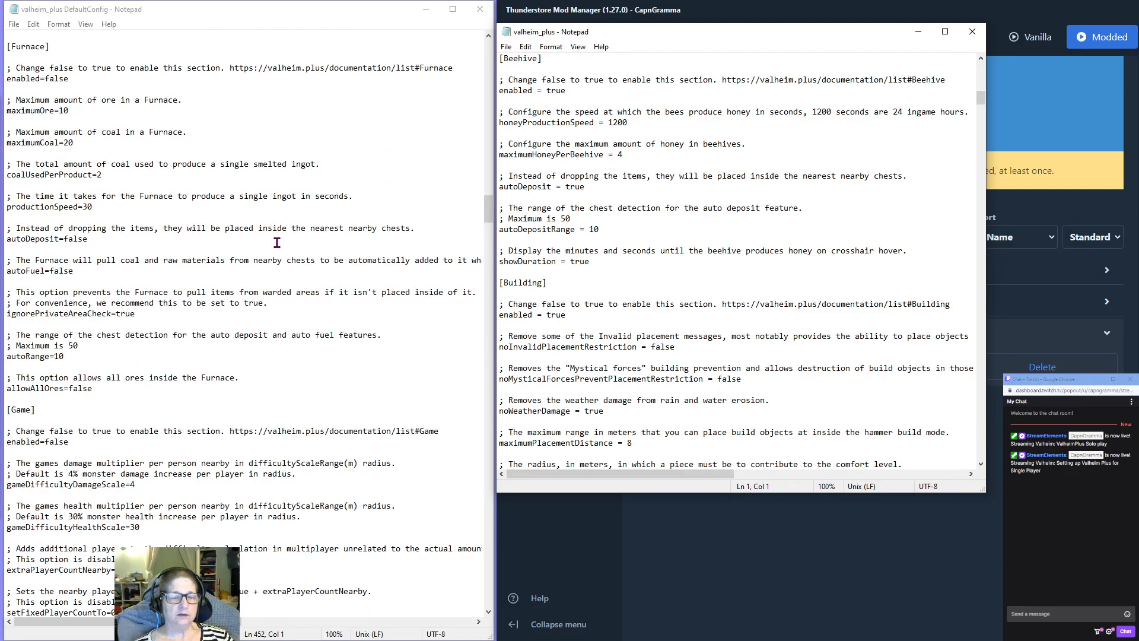
# Compare the Bed and Beehive sections of the default config with those in the saved valheim_plus file, and close the saved file.
pyautogui.scroll(20, 277, 242)
pyautogui.scroll(20, 277, 243)
pyautogui.scroll(17, 277, 242)
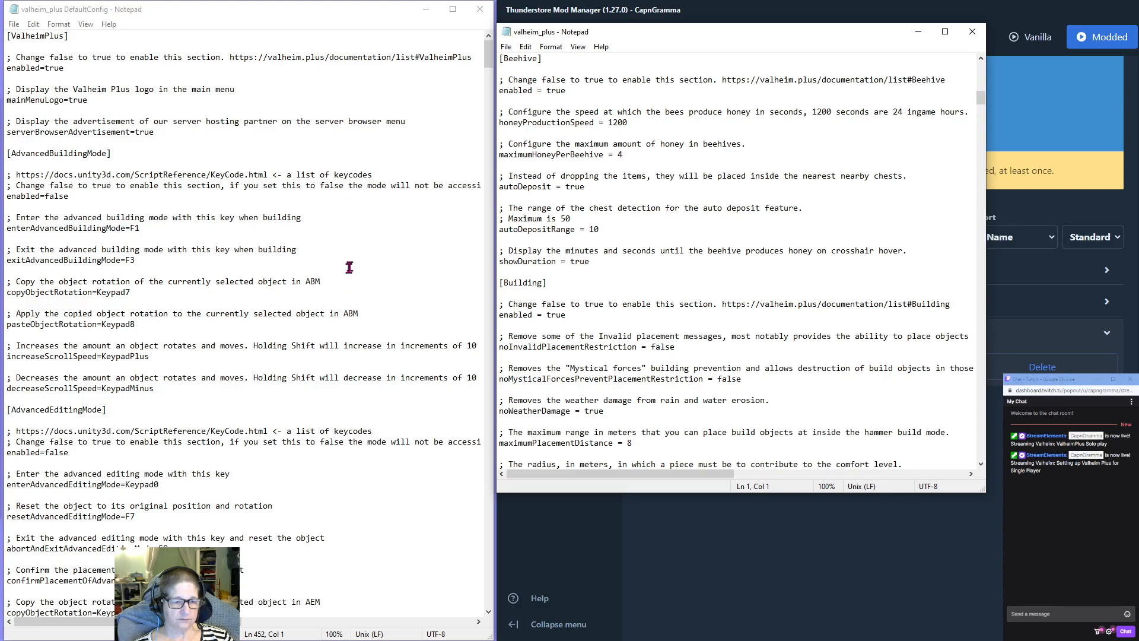
pyautogui.scroll(-7, 360, 256)
pyautogui.scroll(-5, 360, 256)
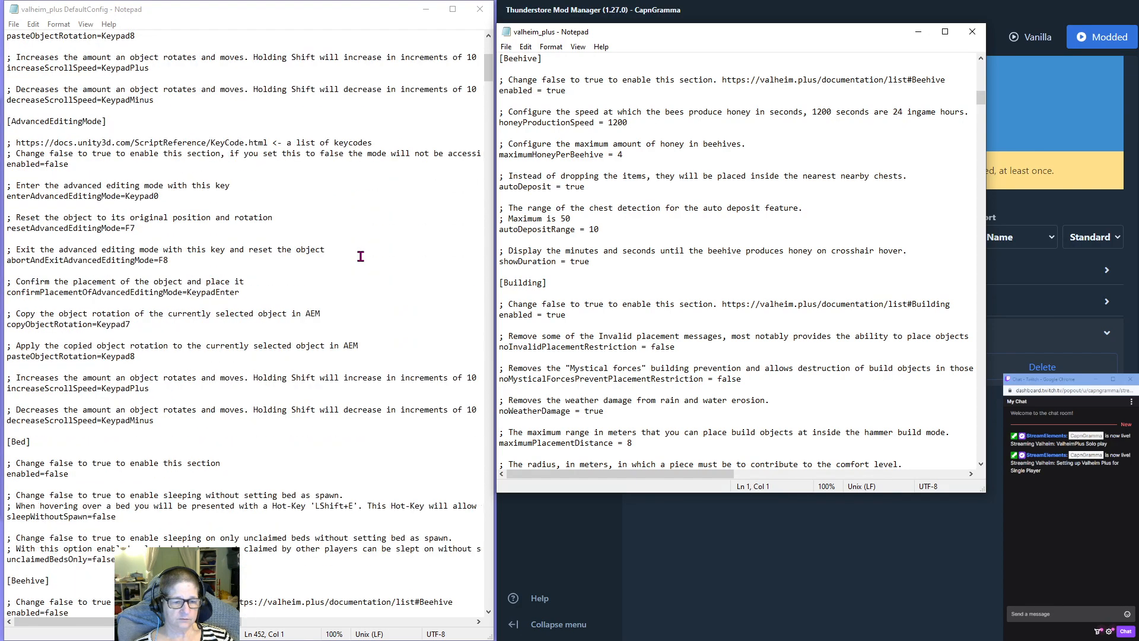
pyautogui.scroll(3, 662, 224)
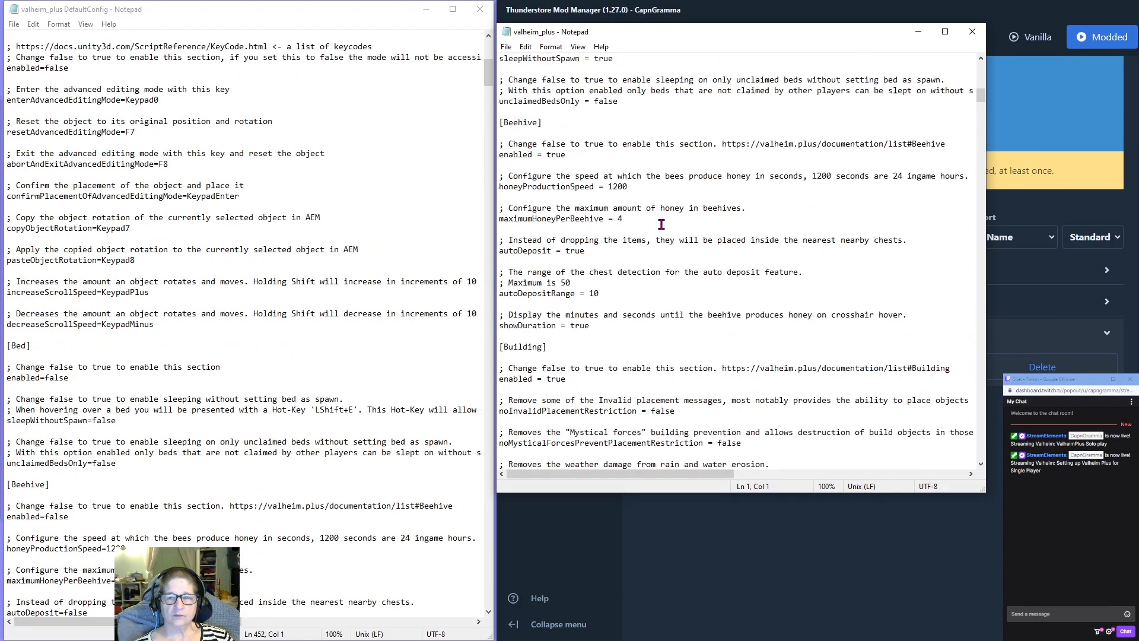
pyautogui.scroll(-2, 661, 224)
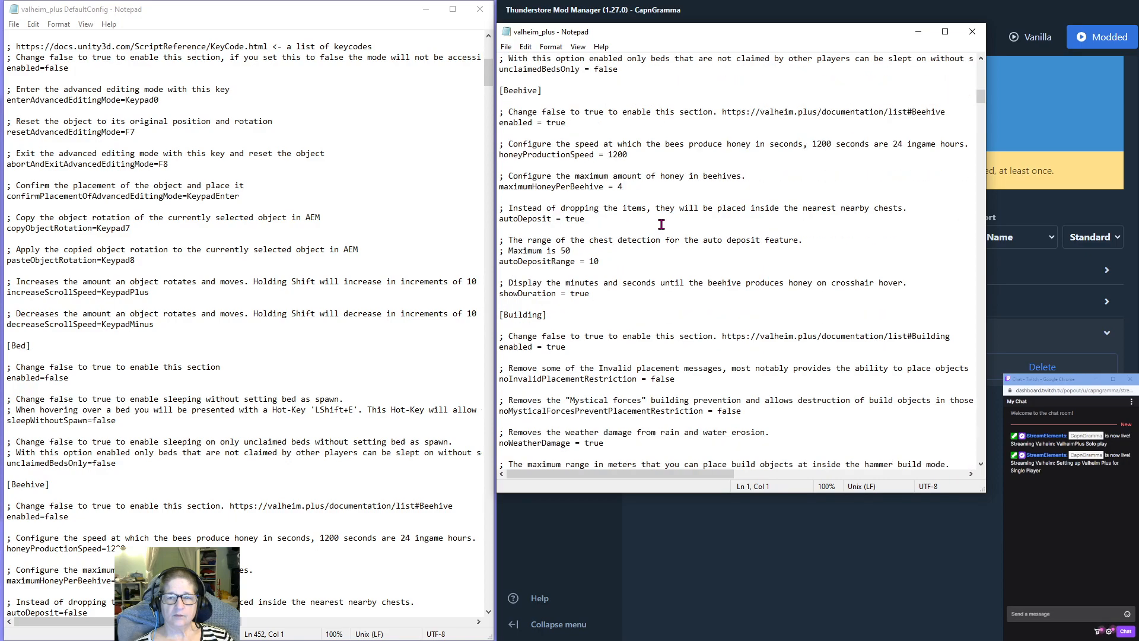
pyautogui.scroll(5, 661, 224)
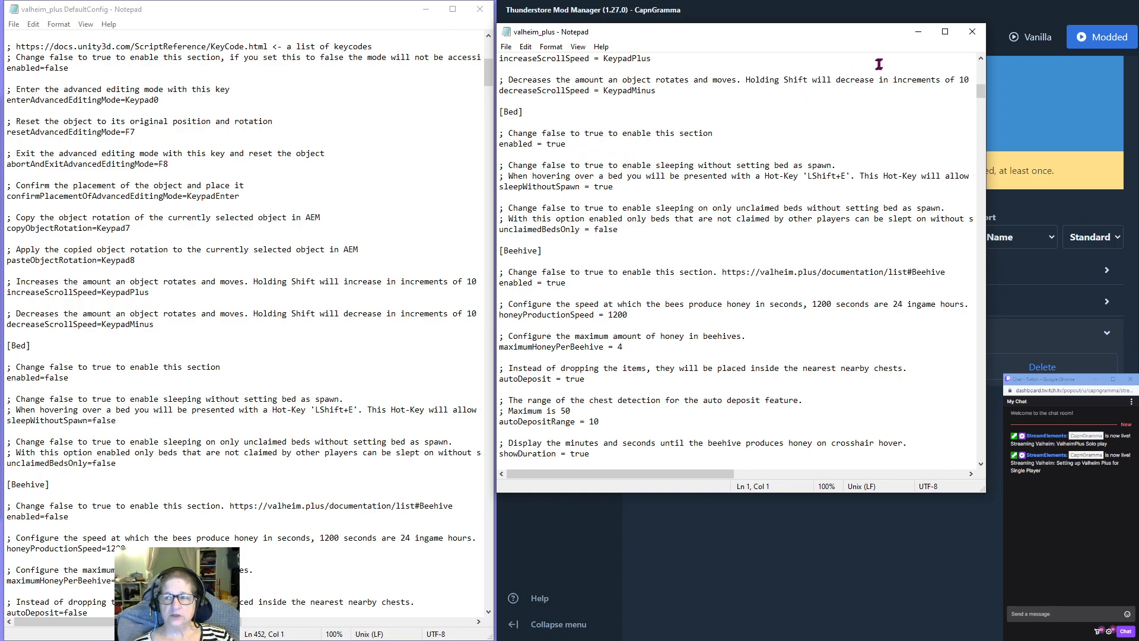
pyautogui.click(972, 33)
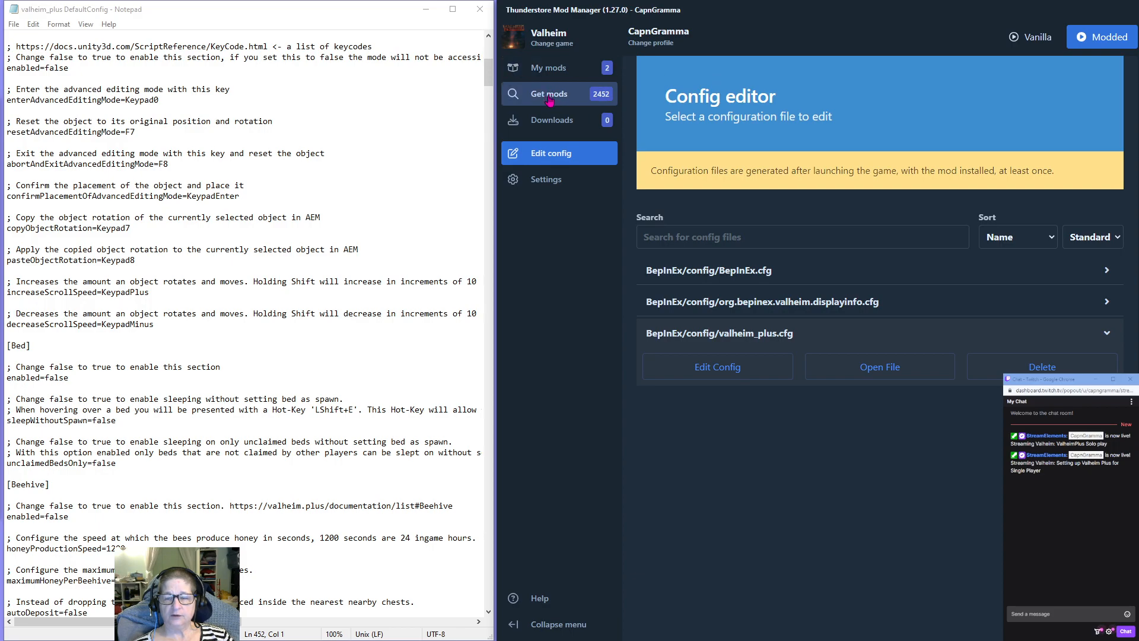
# Change the active mod profile to Friggit.
pyautogui.click(652, 43)
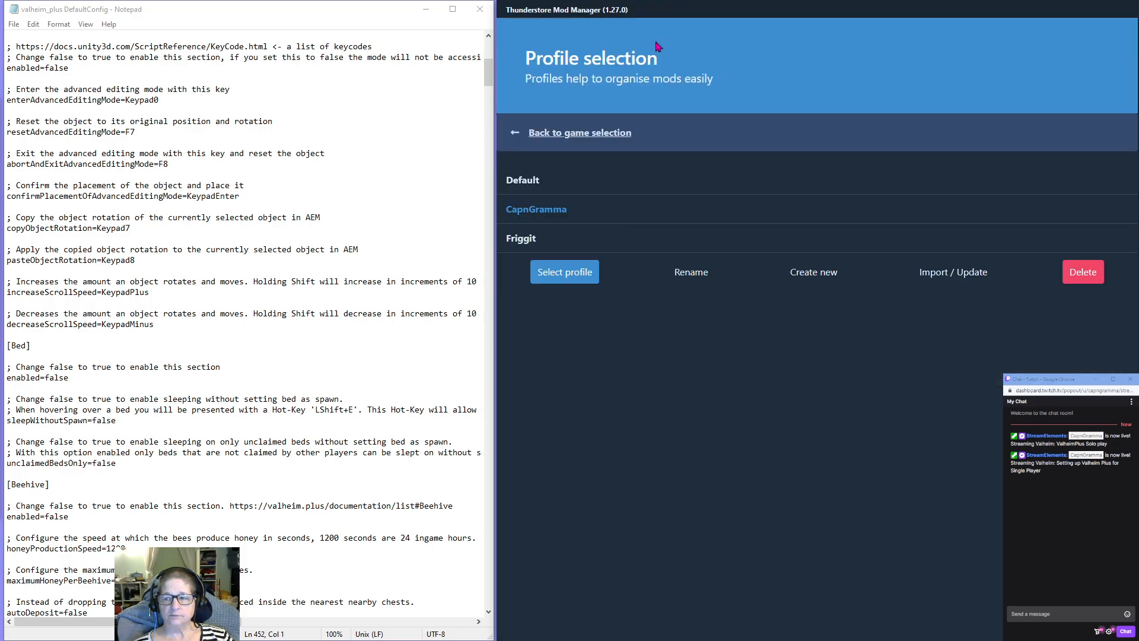
pyautogui.click(522, 241)
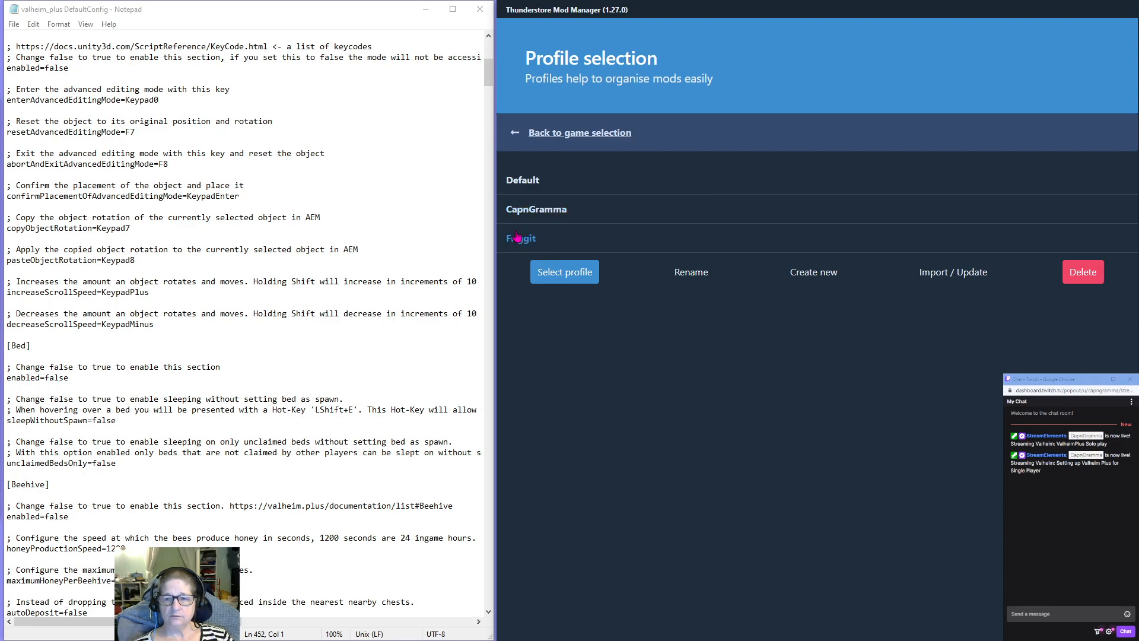
pyautogui.click(576, 277)
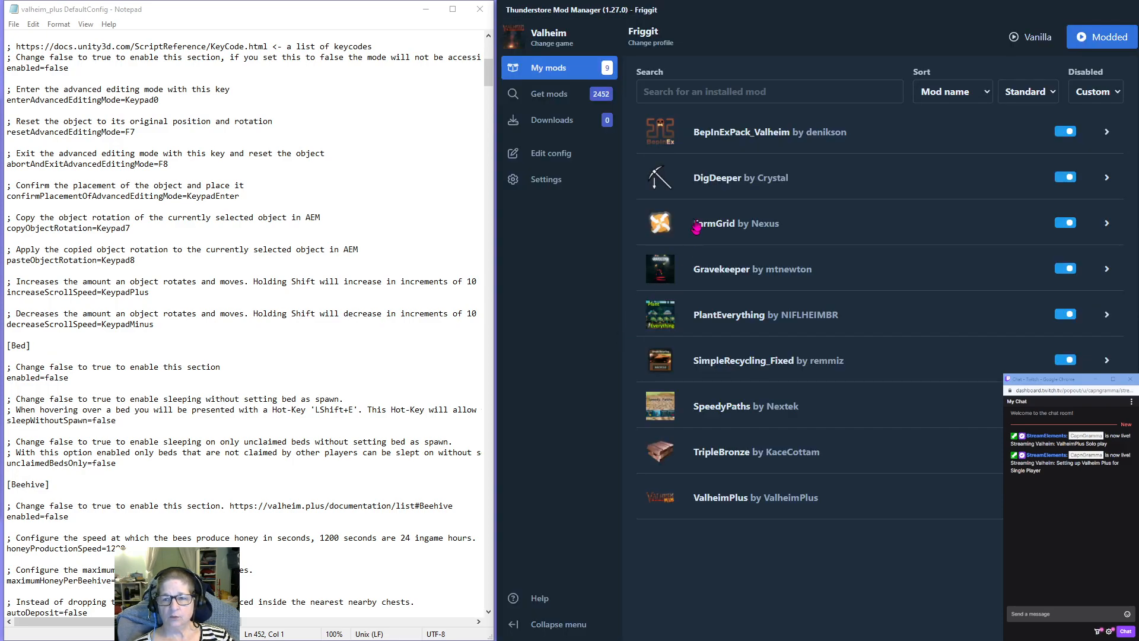
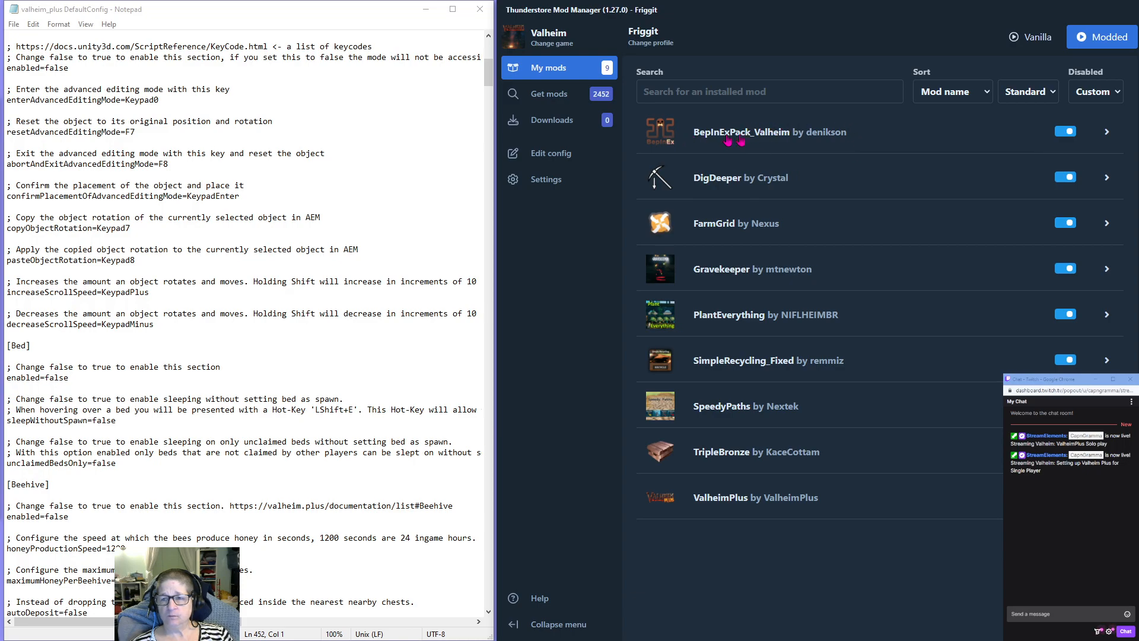
# Search the available online mods for "ore", then for "hitbox" instead.
pyautogui.click(564, 97)
pyautogui.click(673, 94)
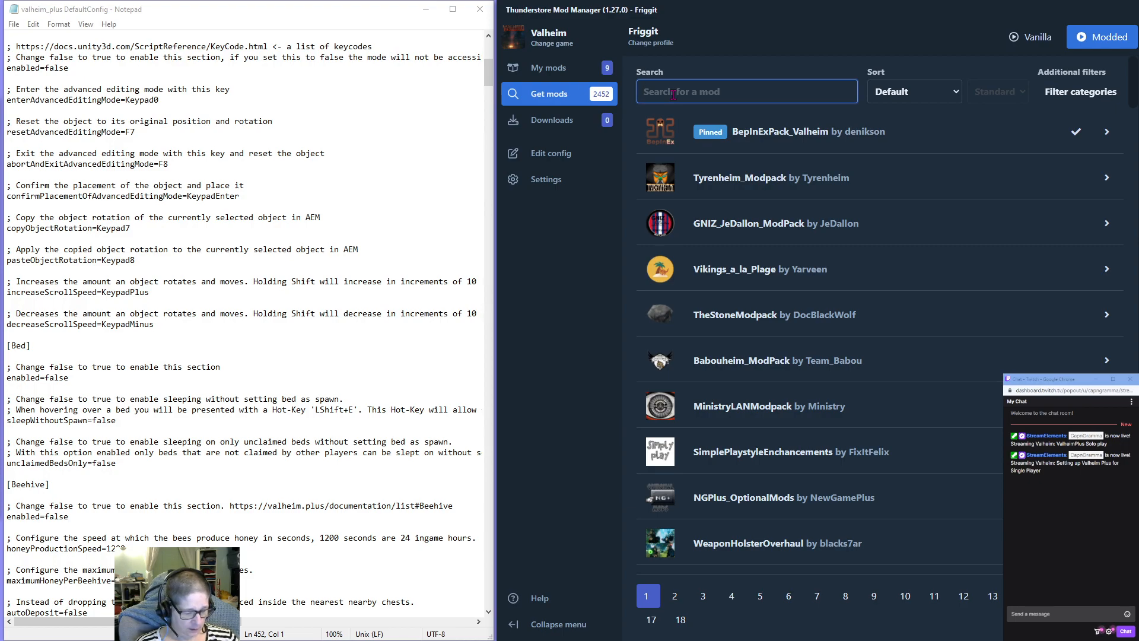
pyautogui.write('o')
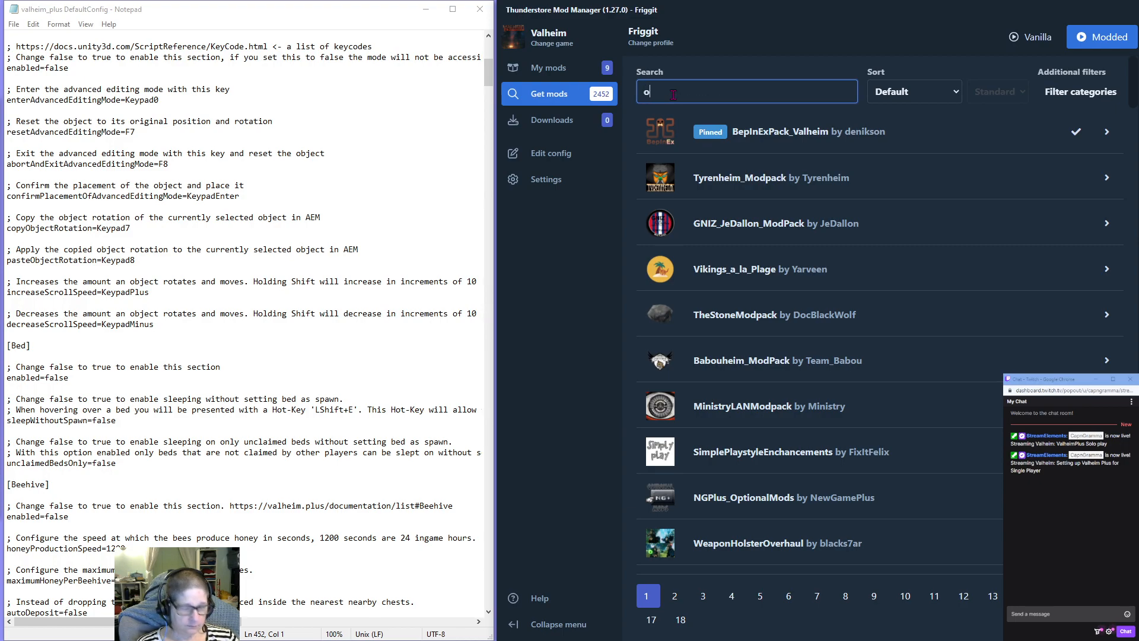
pyautogui.write('re')
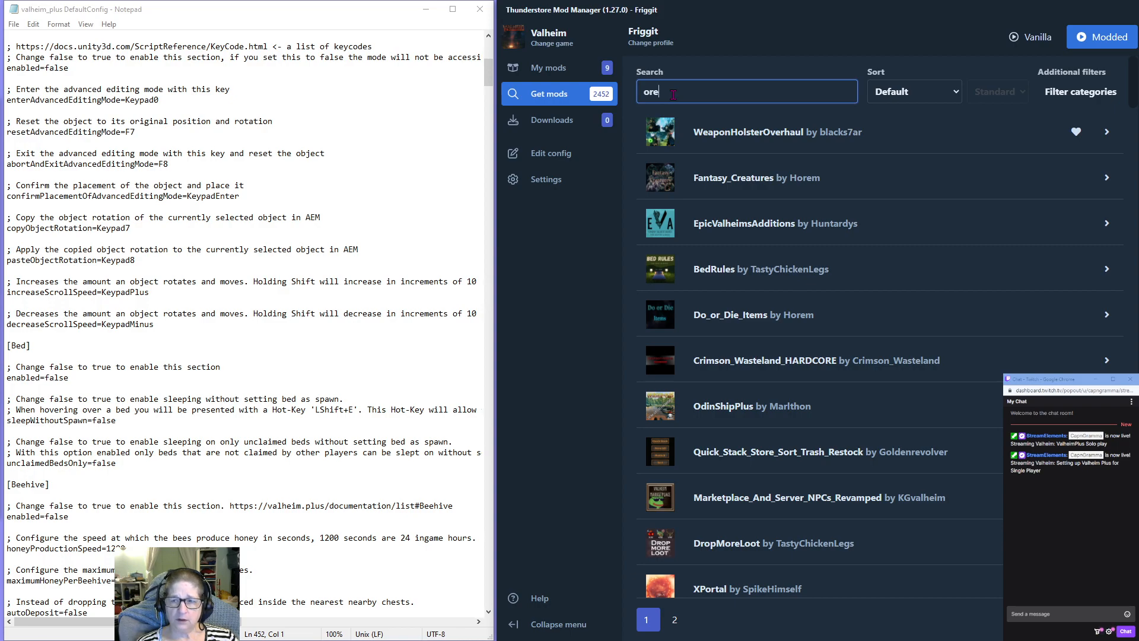
pyautogui.press('BackSpace')
pyautogui.press('BackSpace')
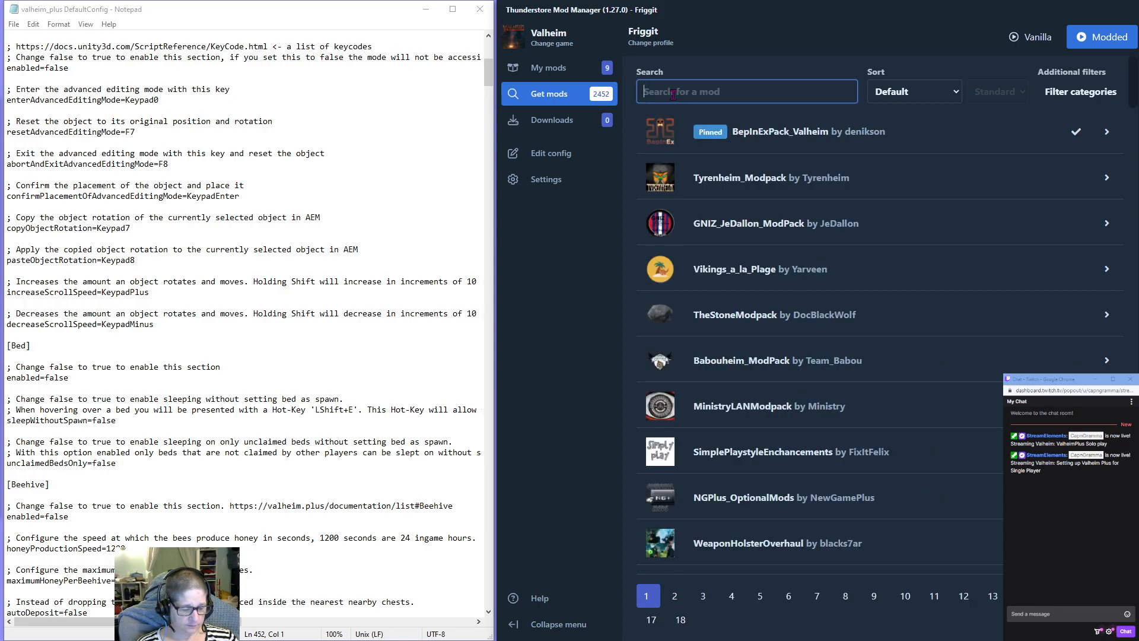
pyautogui.write('hitbox')
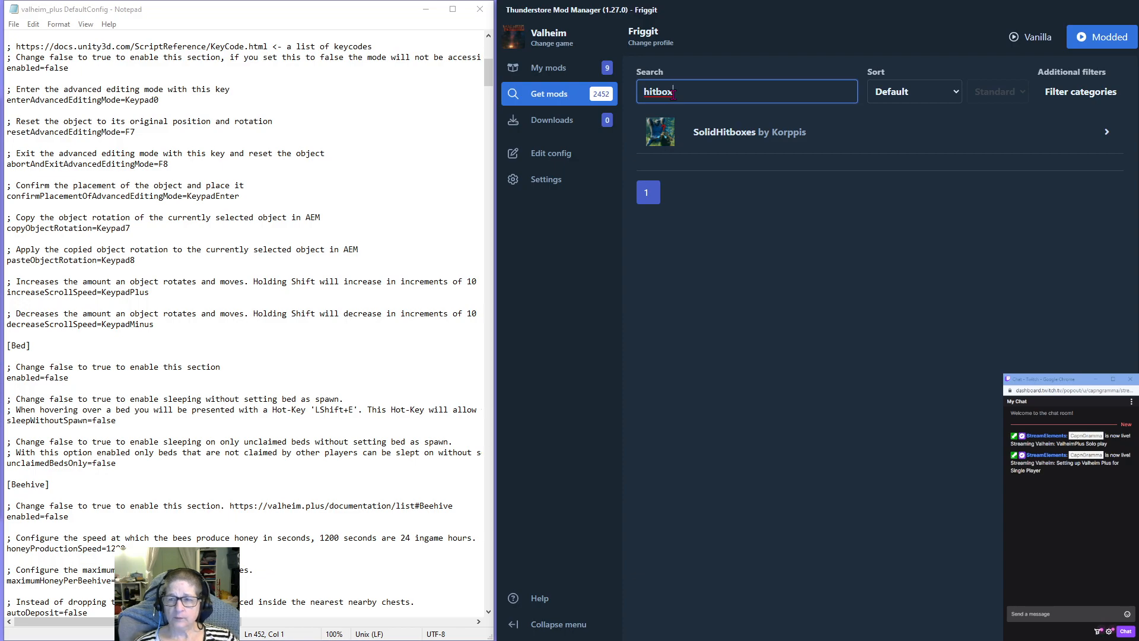
# Open the SolidHitboxes web page, read through its README, changelog and available versions, and return to the mod manager.
pyautogui.click(718, 133)
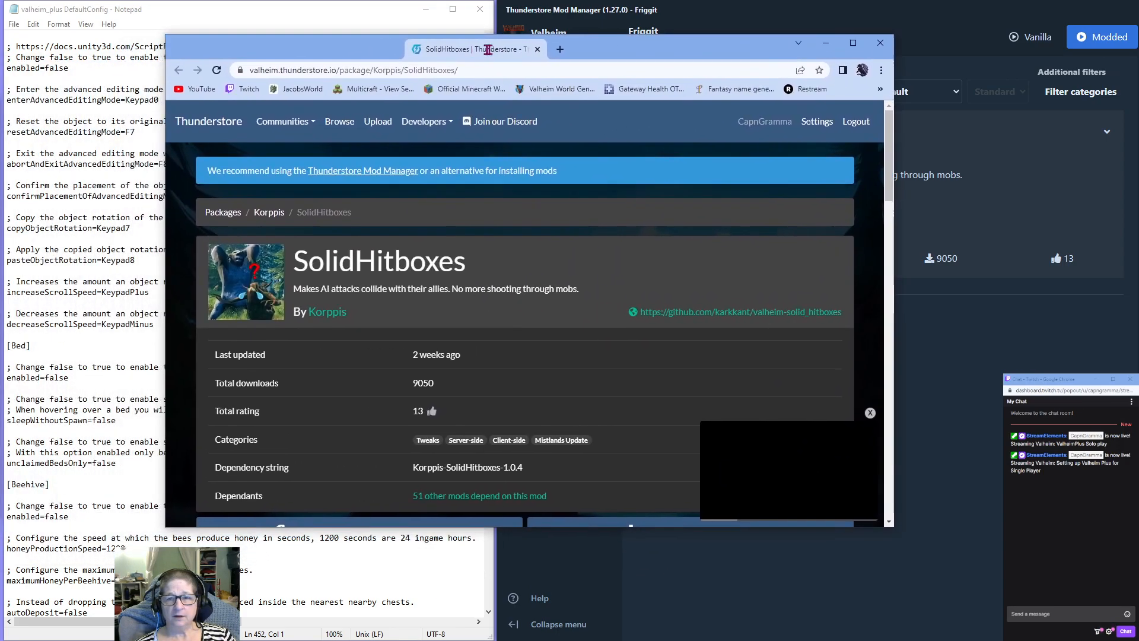
pyautogui.scroll(-8, 533, 332)
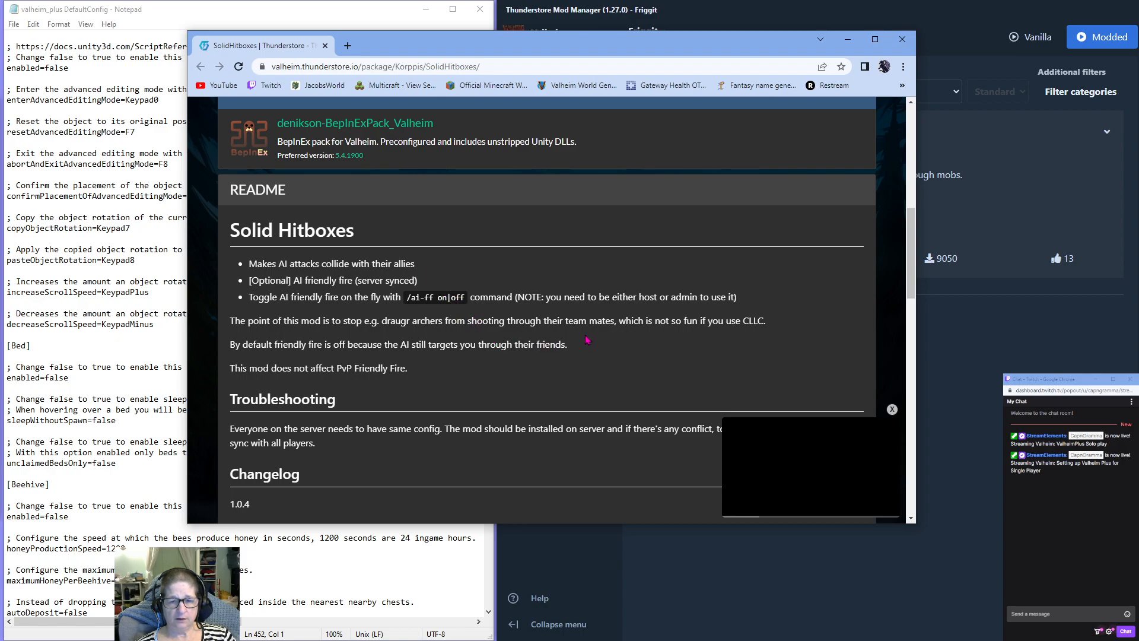
pyautogui.scroll(-4, 587, 339)
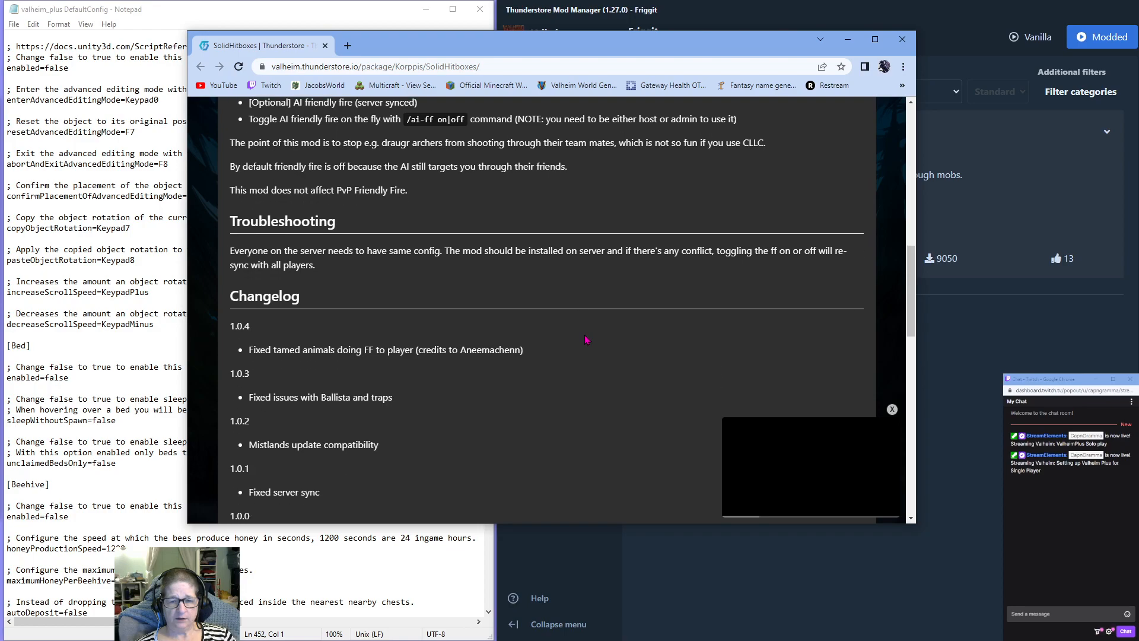
pyautogui.scroll(-4, 587, 340)
pyautogui.scroll(6, 587, 339)
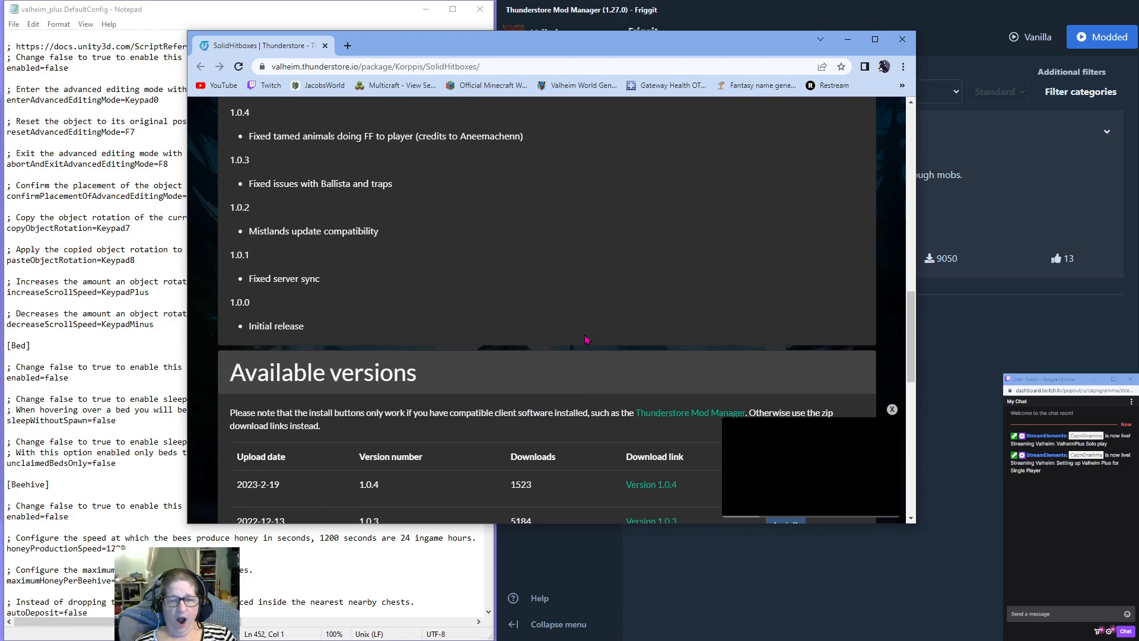
pyautogui.scroll(10, 587, 339)
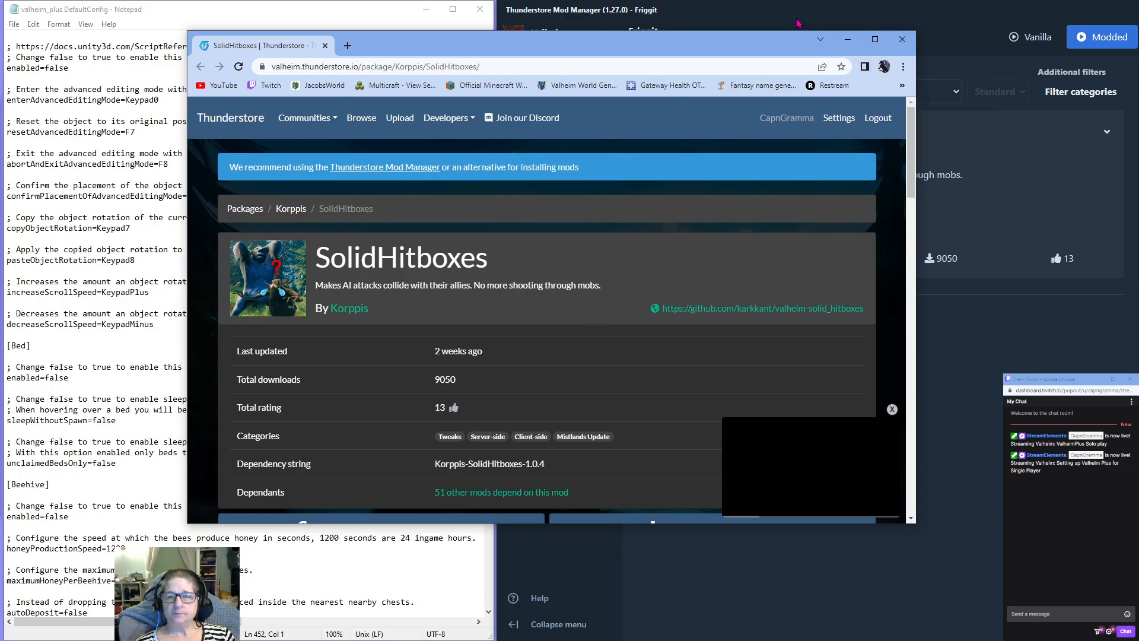
pyautogui.click(739, 14)
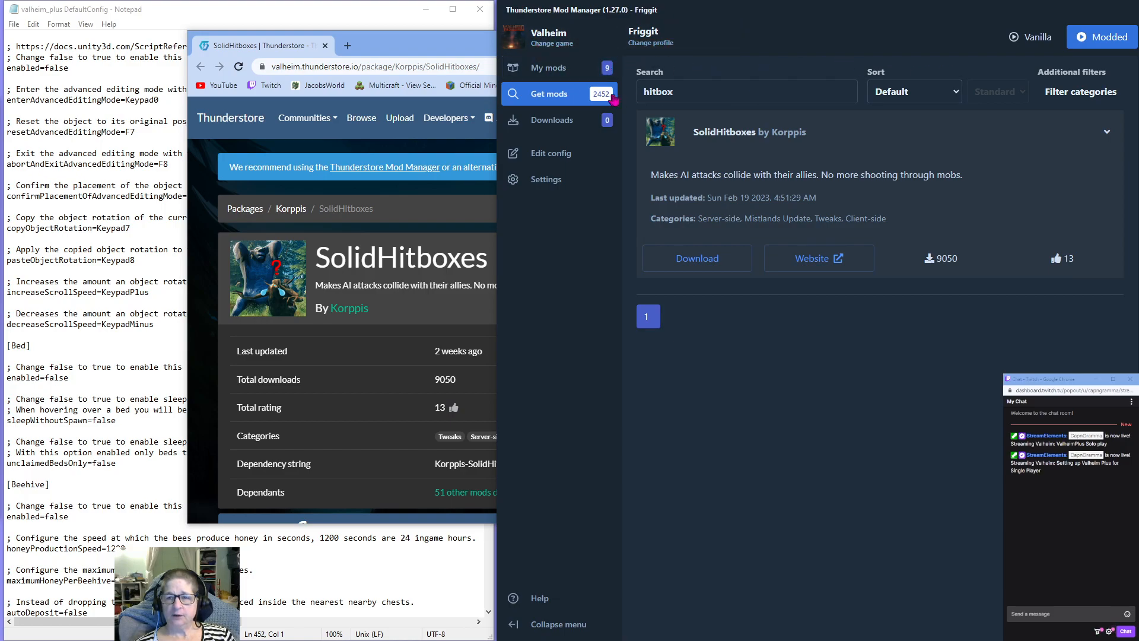
# Clear the mod search, search Google for "valheim ore hit box" in a new browser tab, and view the Ore Support page on Nexus Mods.
pyautogui.doubleClick(689, 93)
pyautogui.press('BackSpace')
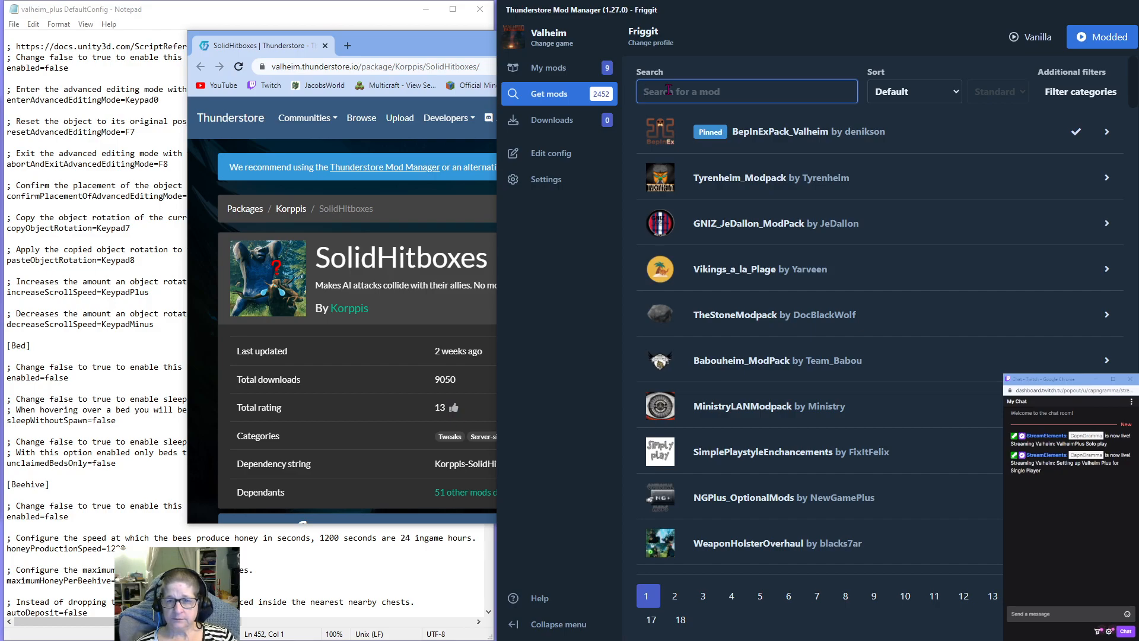
pyautogui.click(347, 47)
pyautogui.click(441, 285)
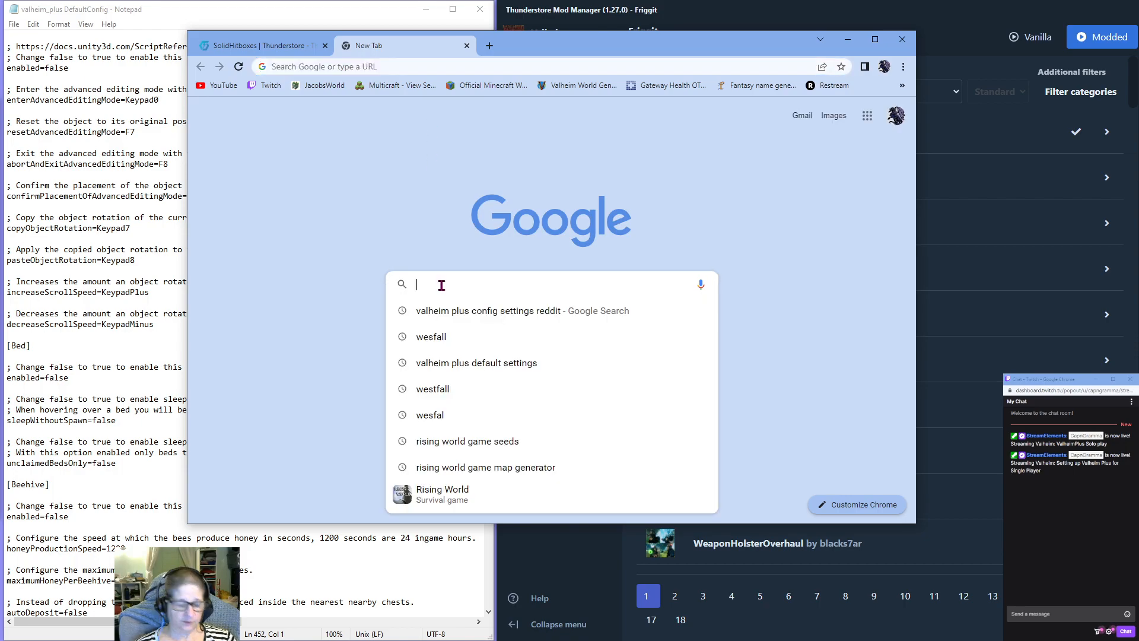
pyautogui.write('va')
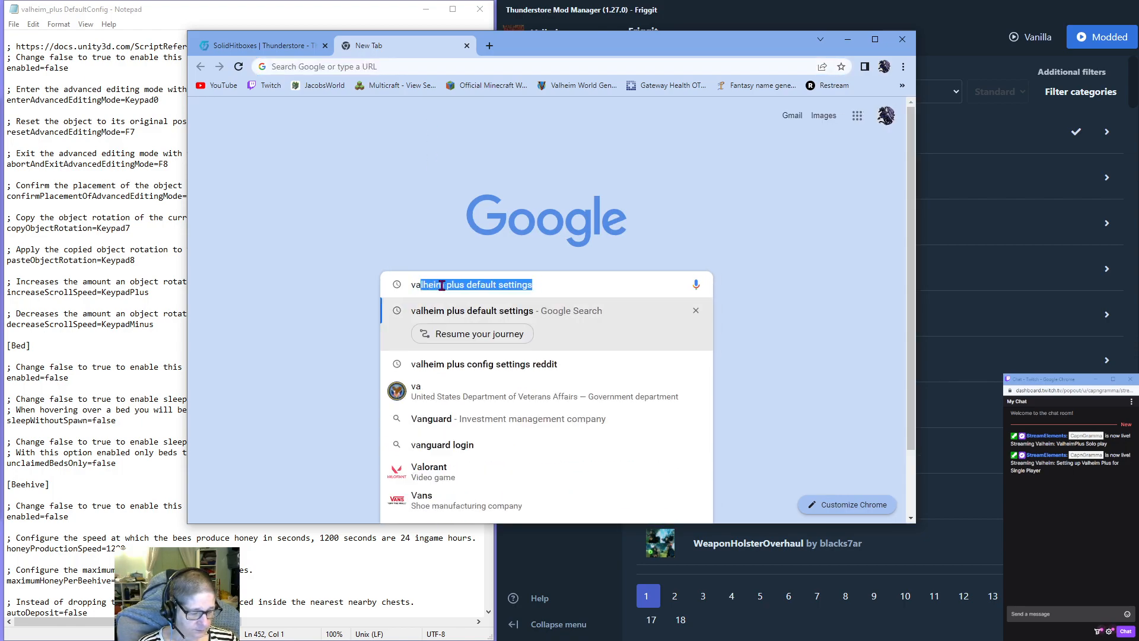
pyautogui.write('lheim ore hit')
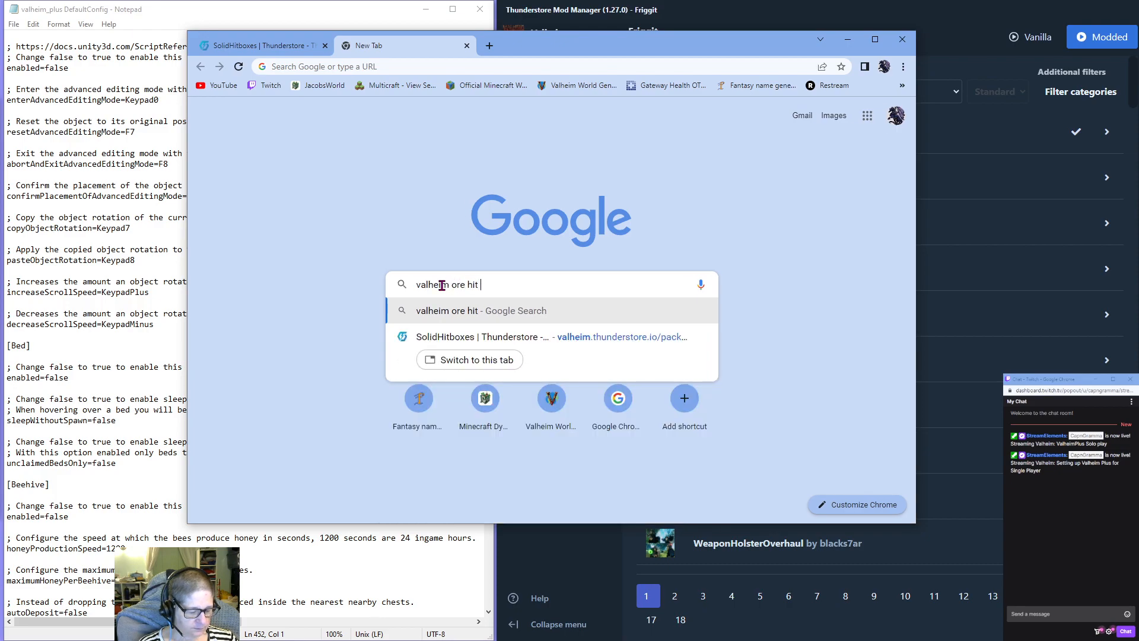
pyautogui.write(' box')
pyautogui.press('Return')
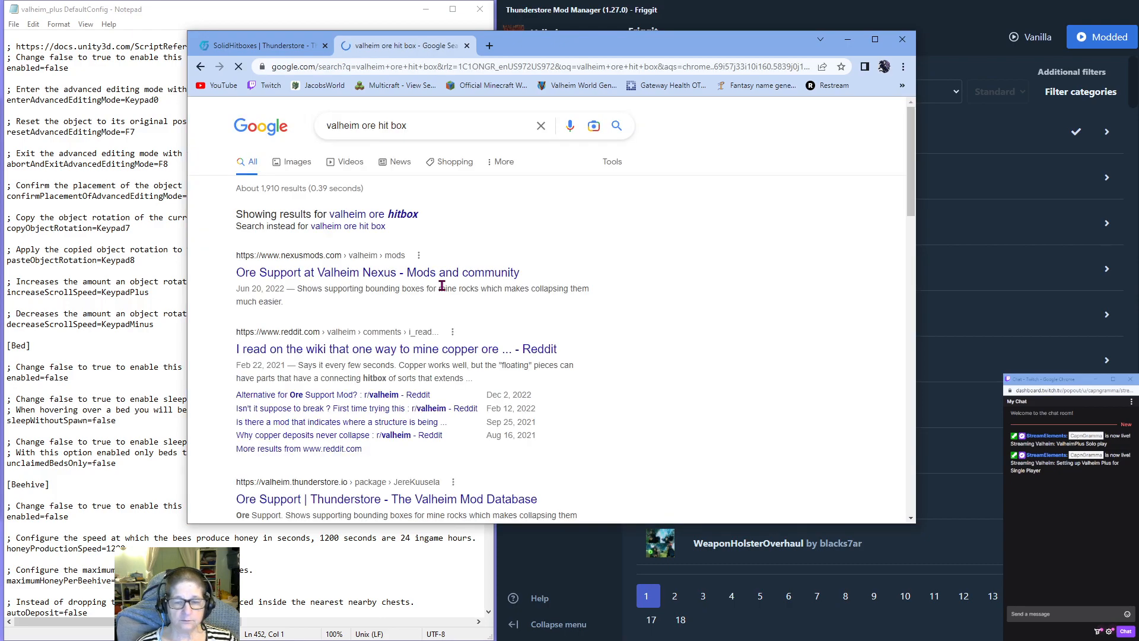
pyautogui.click(297, 277)
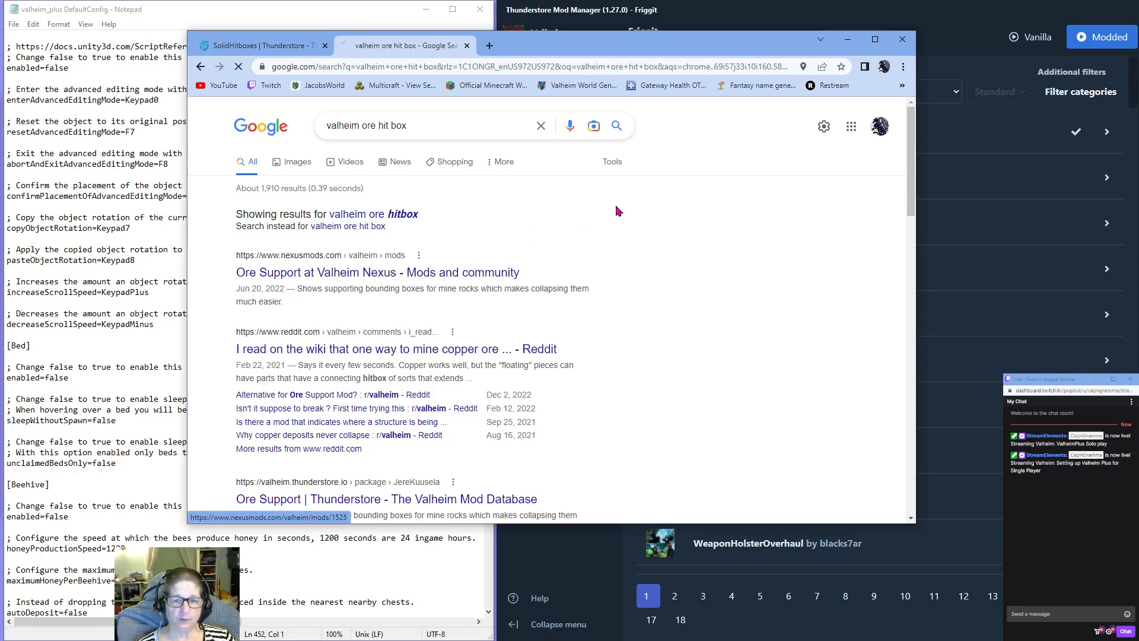
pyautogui.scroll(-4, 555, 248)
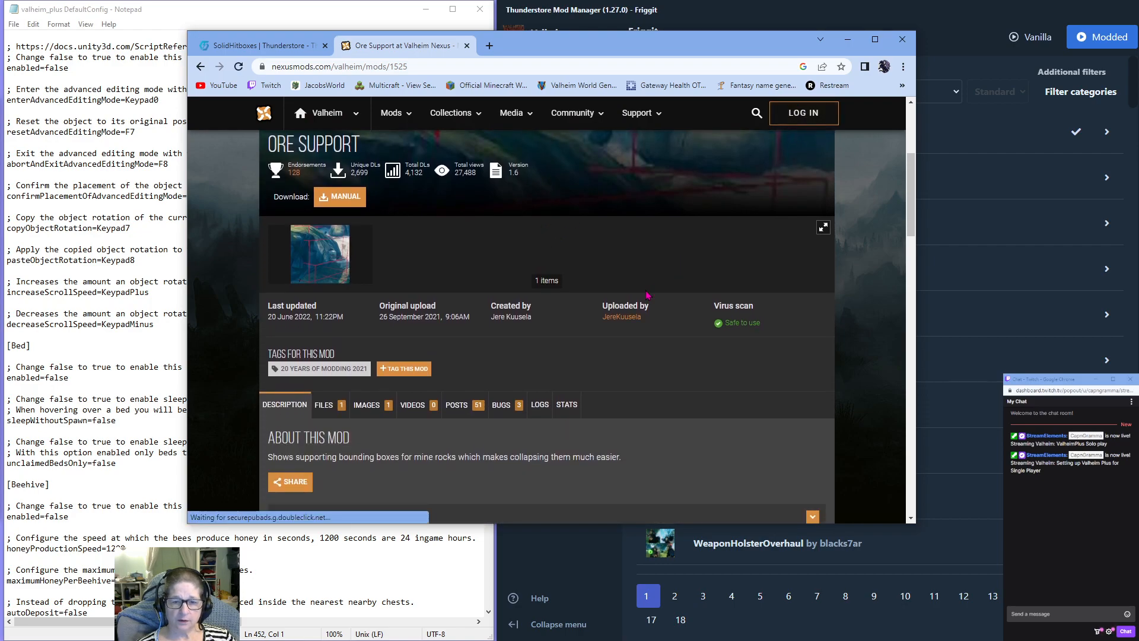
# Search the mod manager for "ore support", expand Ore_Support, and open its Thunderstore page in place of the Nexus Mods one.
pyautogui.click(938, 40)
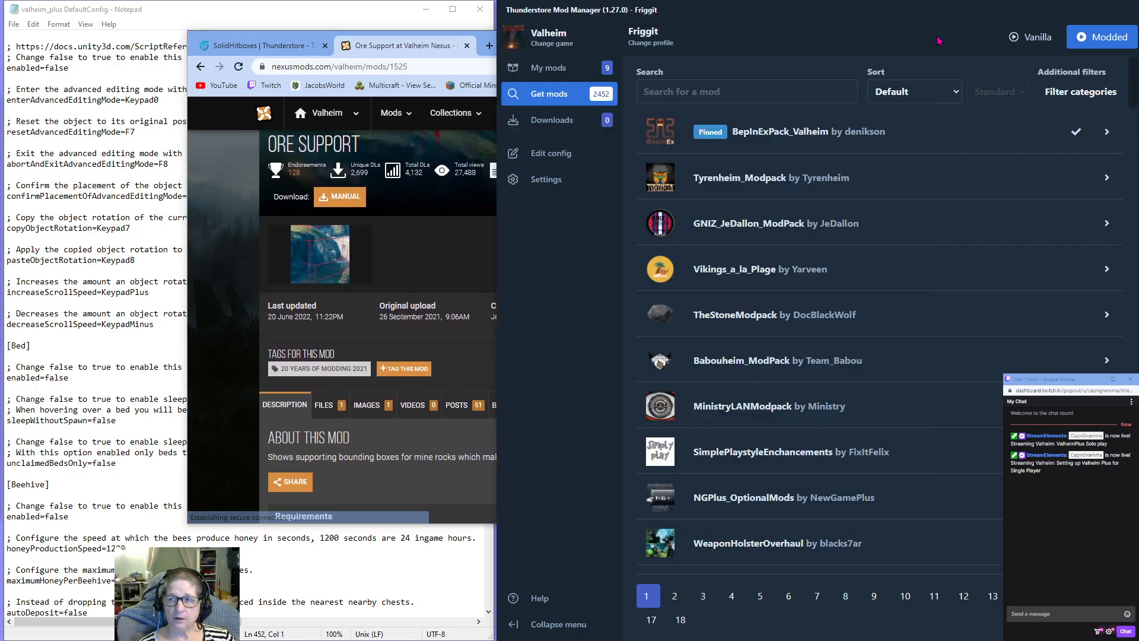
pyautogui.click(693, 90)
pyautogui.write('ore support')
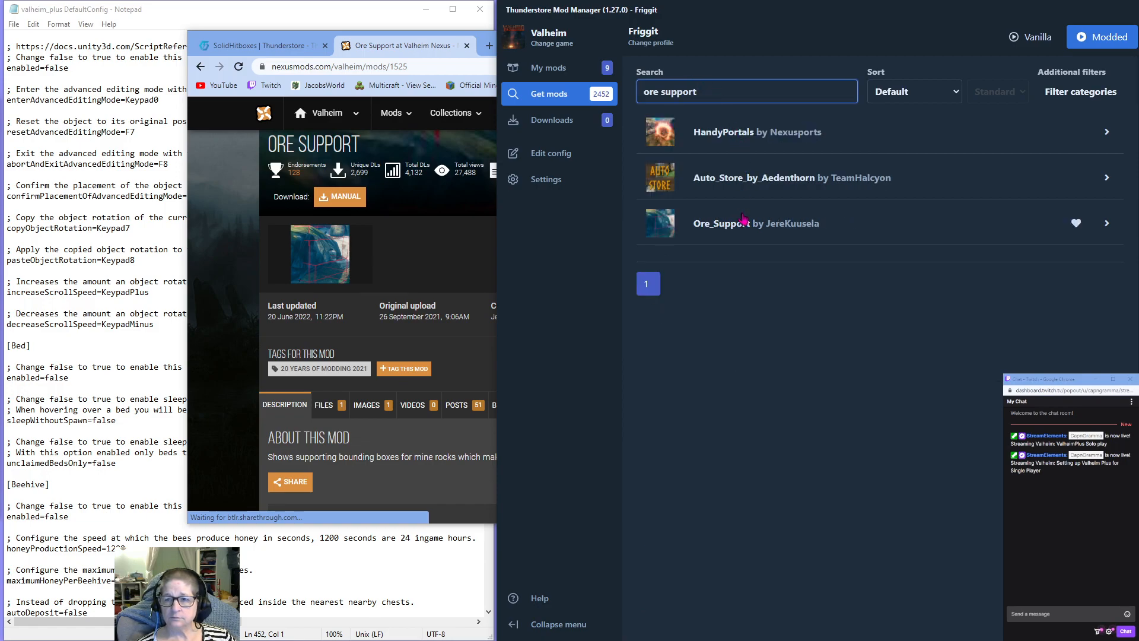
pyautogui.click(738, 224)
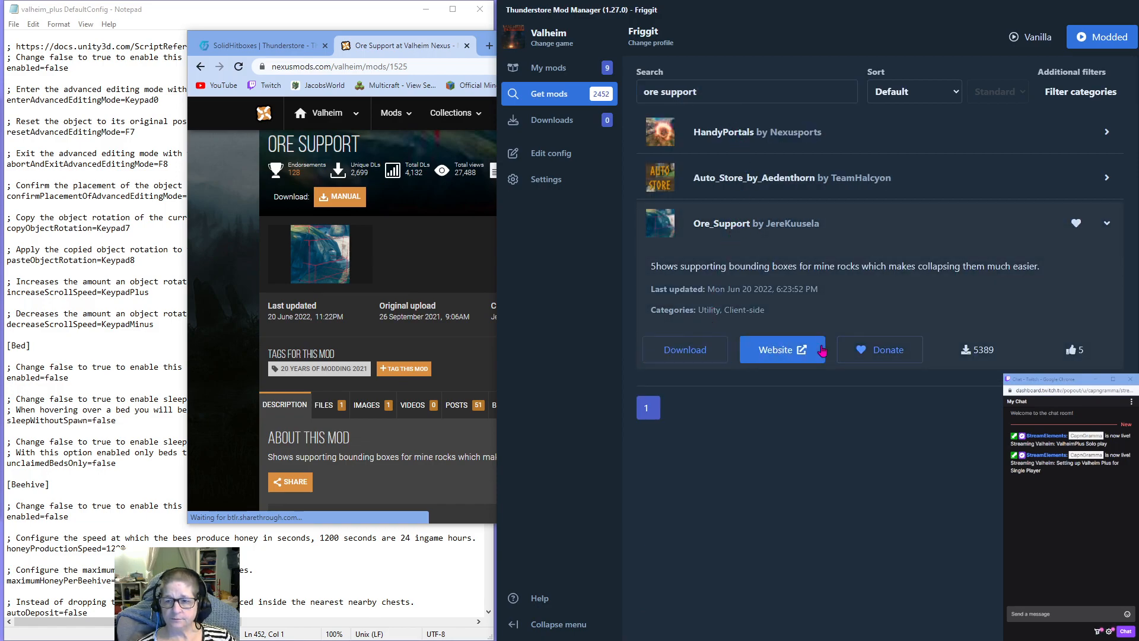
pyautogui.click(466, 46)
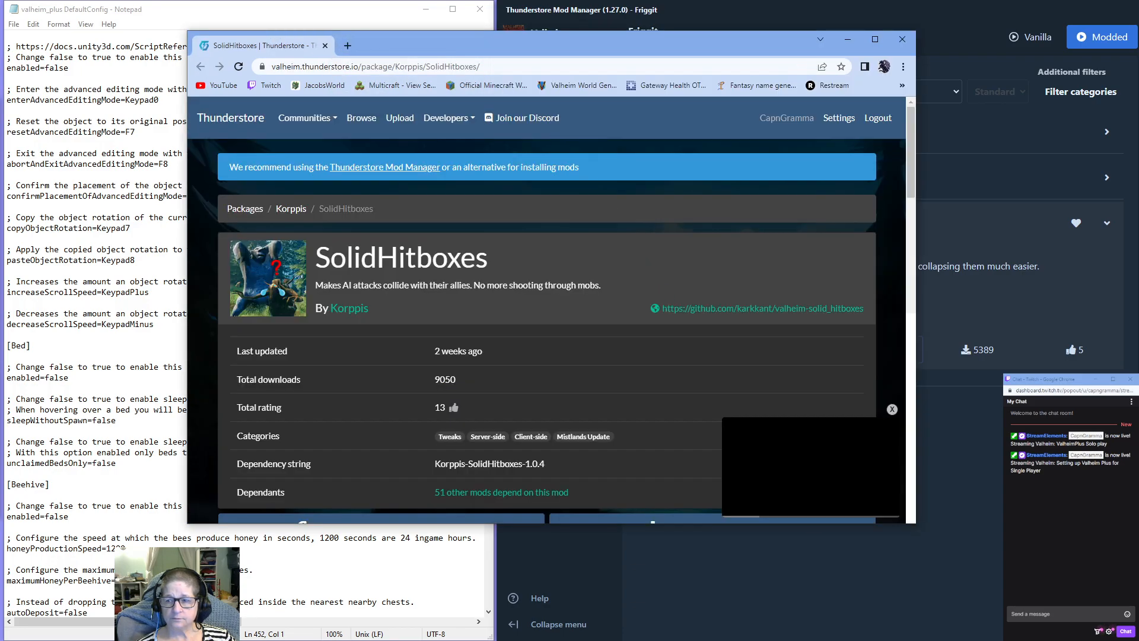
pyautogui.hotkey('alt', 'Tab')
pyautogui.click(762, 351)
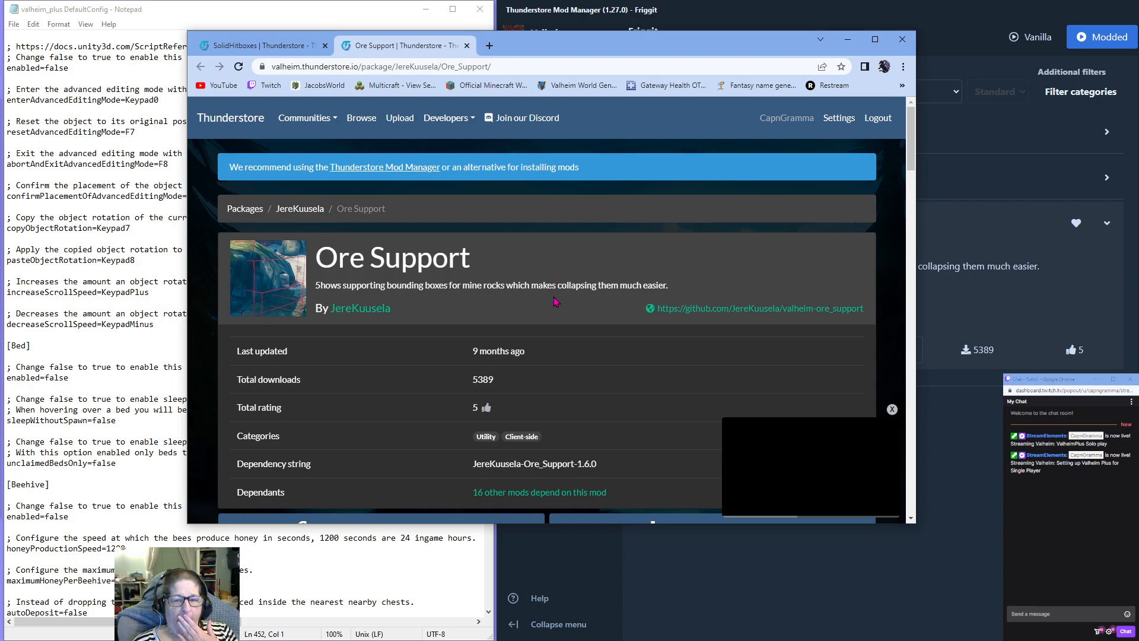
# Examine the Ore Support page's README, including the toggle command, box color meanings and configuration options.
pyautogui.scroll(-4, 554, 301)
pyautogui.scroll(-7, 555, 302)
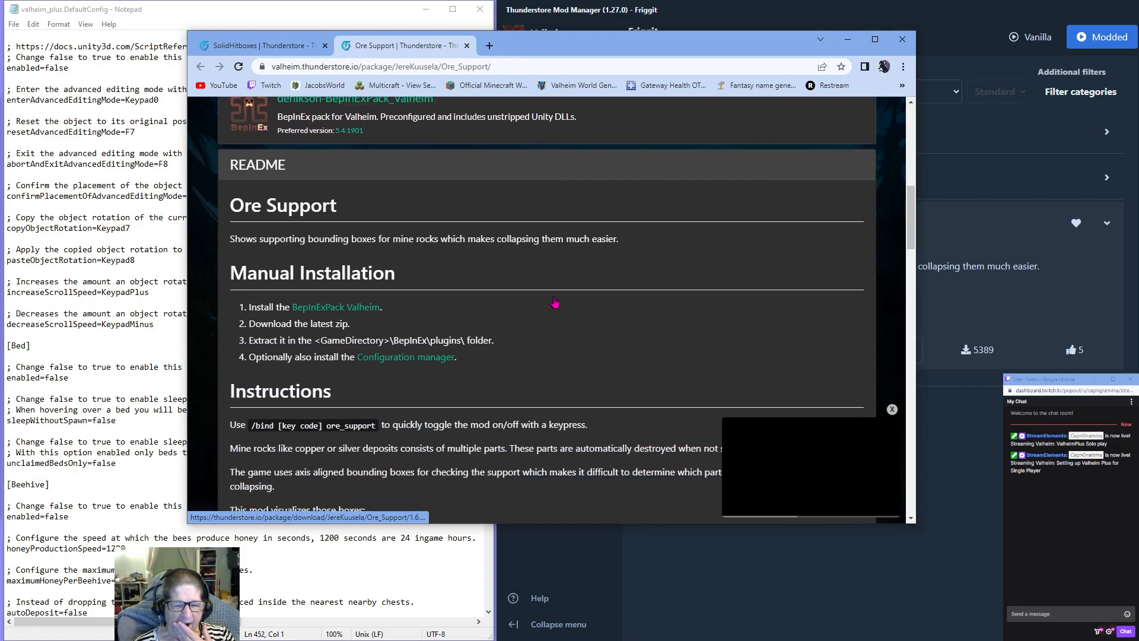
pyautogui.scroll(-2, 554, 302)
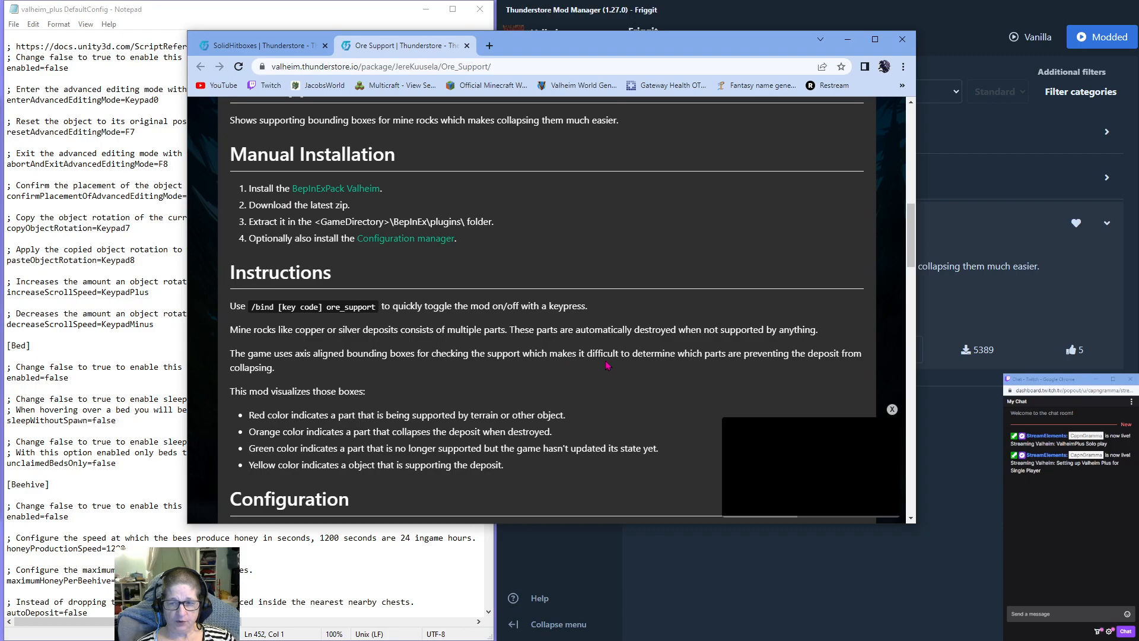
pyautogui.scroll(-2, 621, 367)
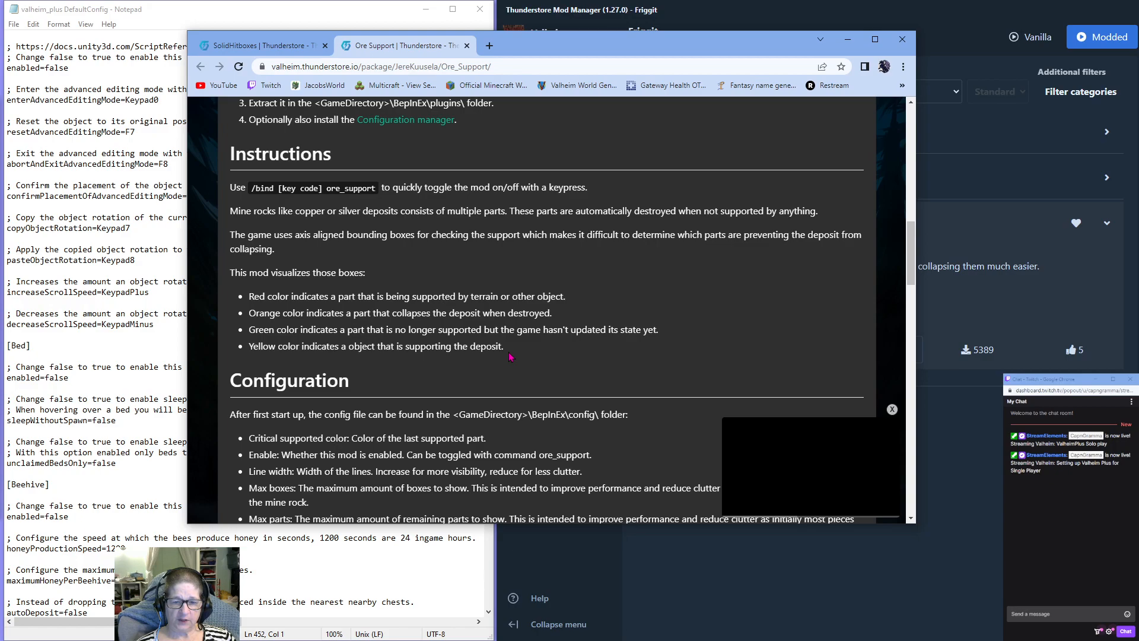
pyautogui.scroll(-2, 510, 357)
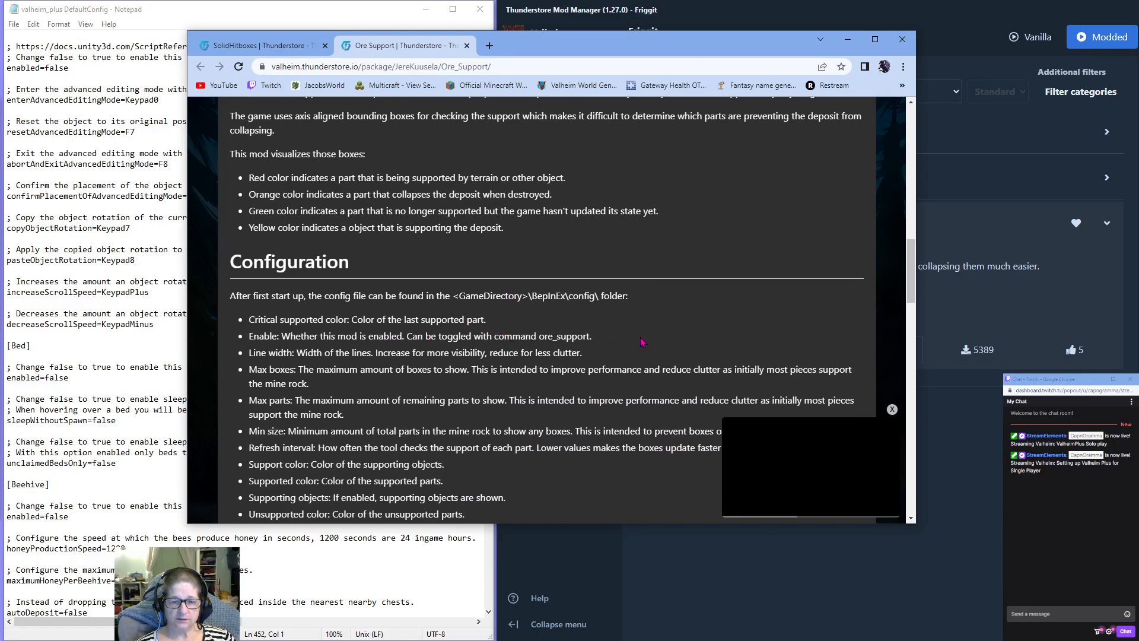
pyautogui.scroll(-6, 642, 341)
pyautogui.scroll(-3, 642, 341)
pyautogui.scroll(12, 641, 341)
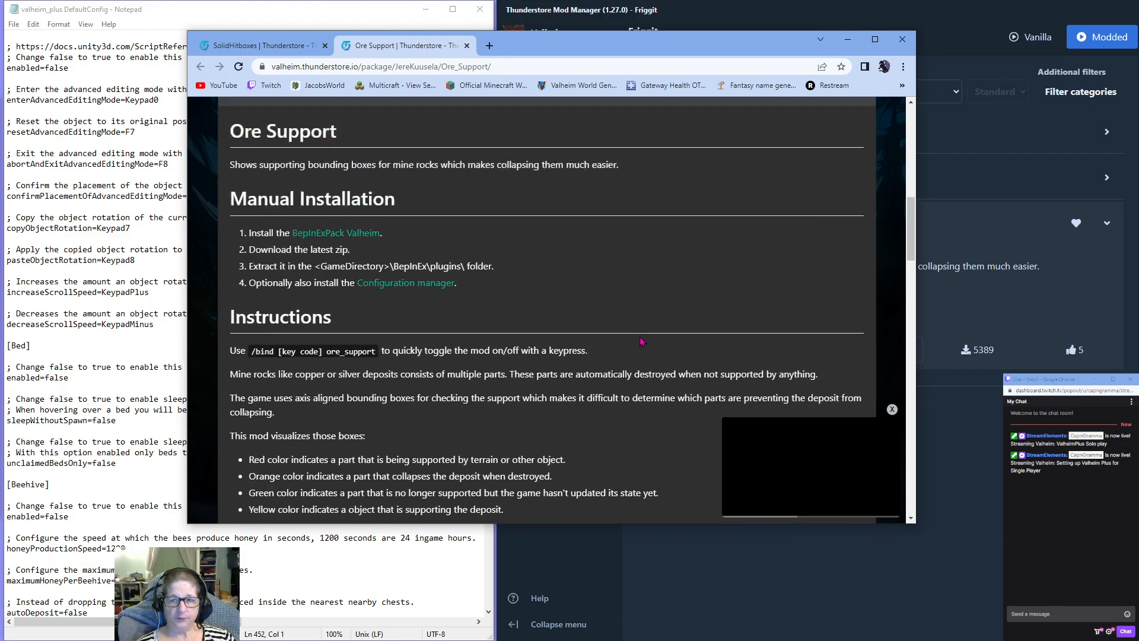
pyautogui.scroll(10, 641, 341)
pyautogui.scroll(-5, 444, 289)
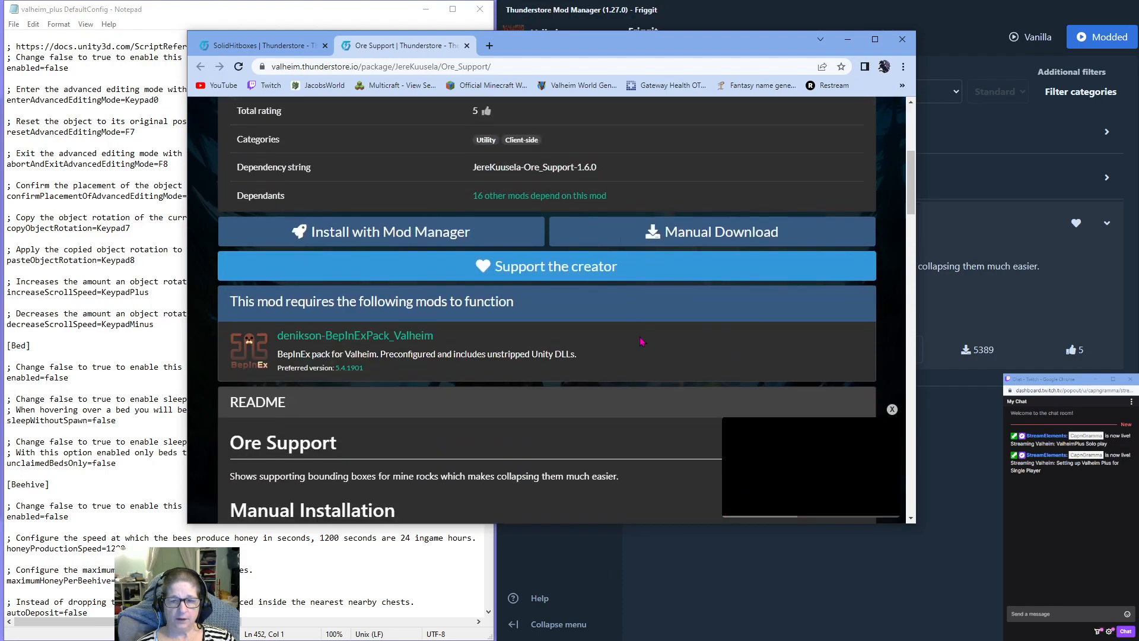
# Install the Ore_Support mod into the Friggit profile and close the browser window.
pyautogui.click(389, 235)
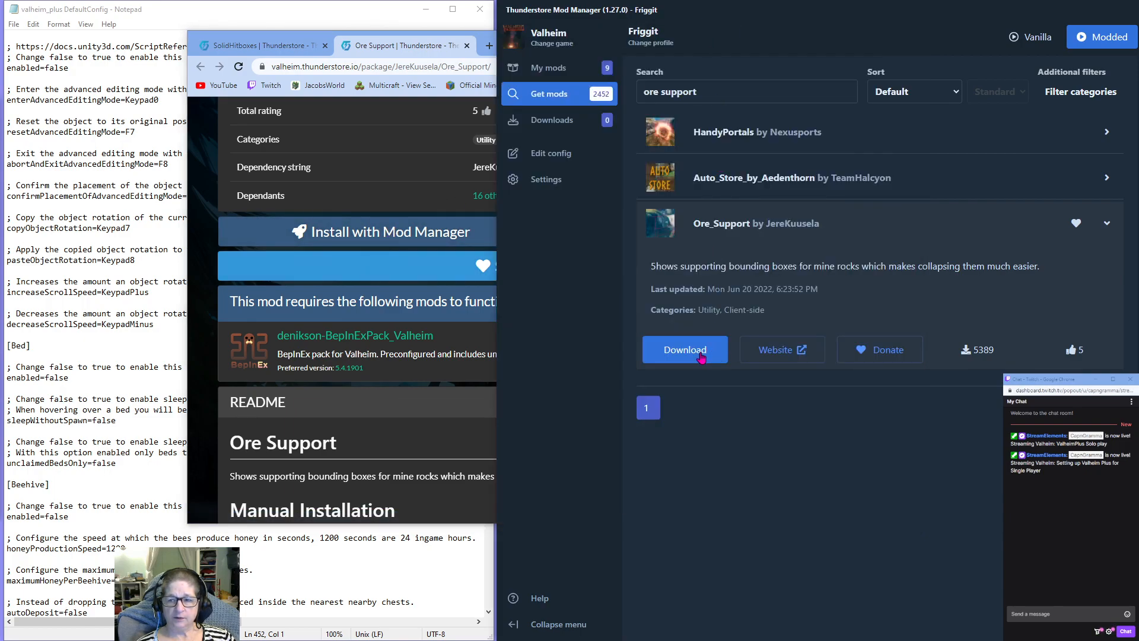
pyautogui.click(700, 356)
pyautogui.click(701, 392)
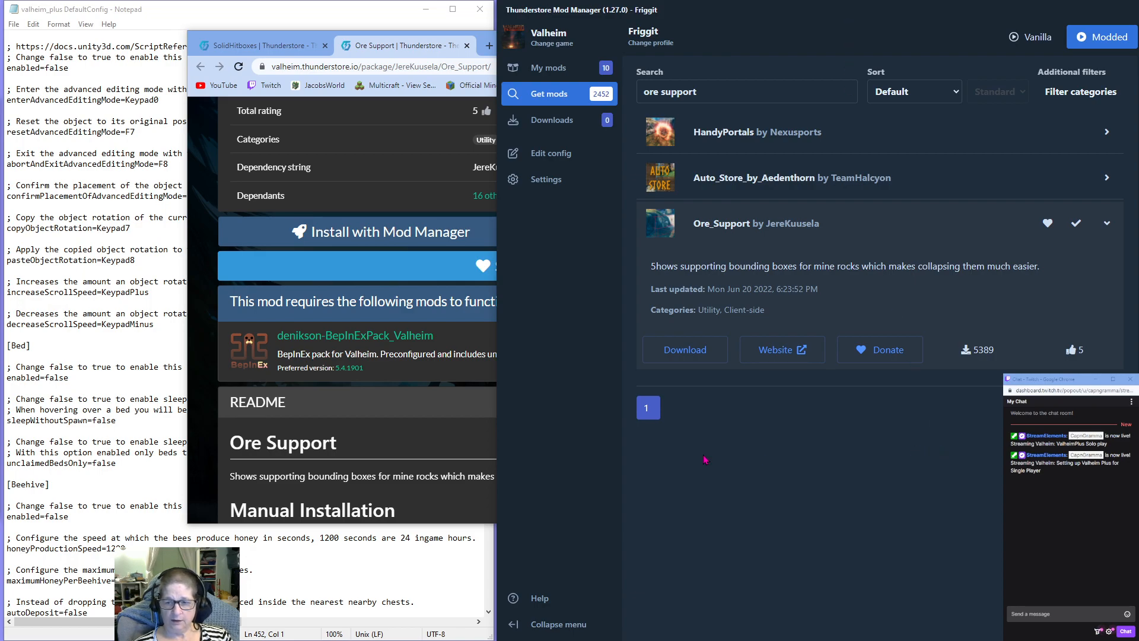
pyautogui.click(293, 37)
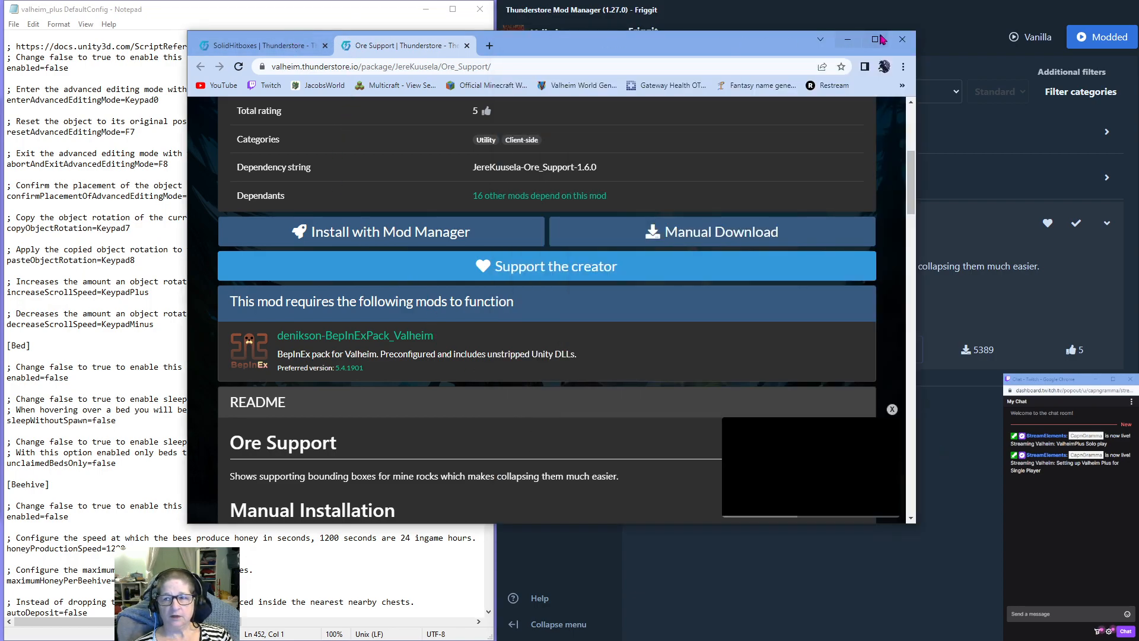
pyautogui.click(900, 40)
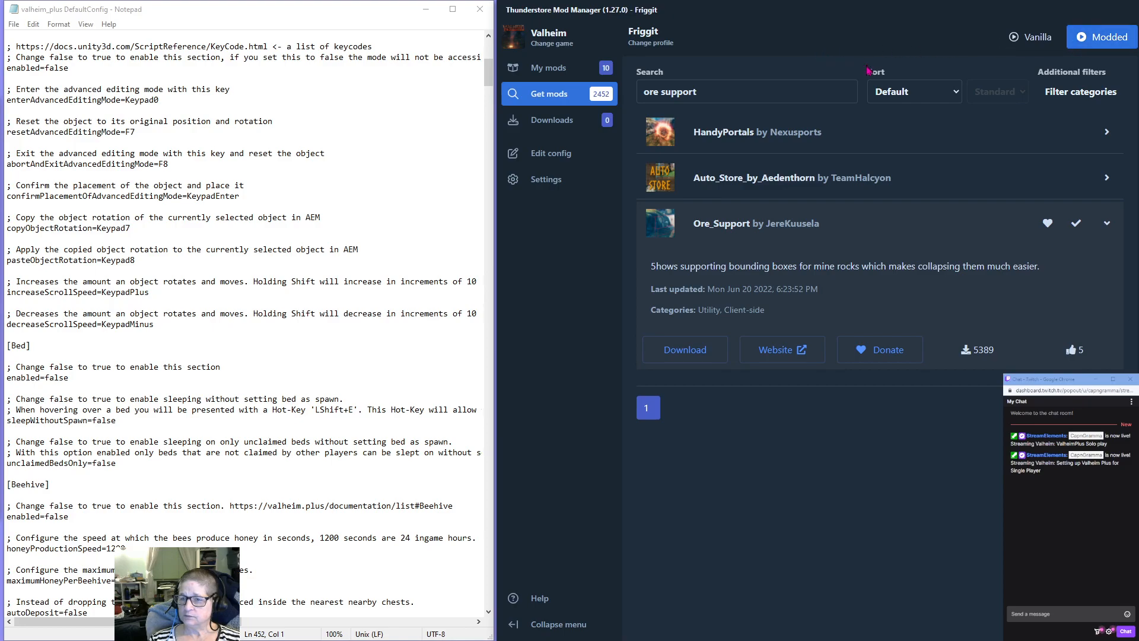
# Change the active mod profile to CapnGramma.
pyautogui.click(650, 43)
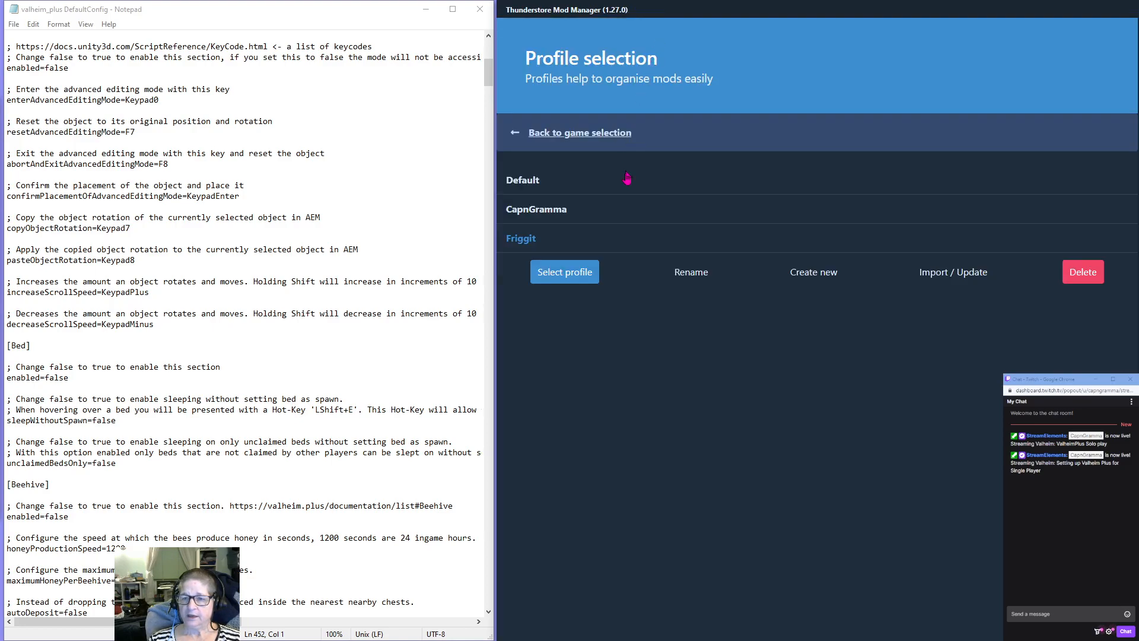
pyautogui.click(525, 215)
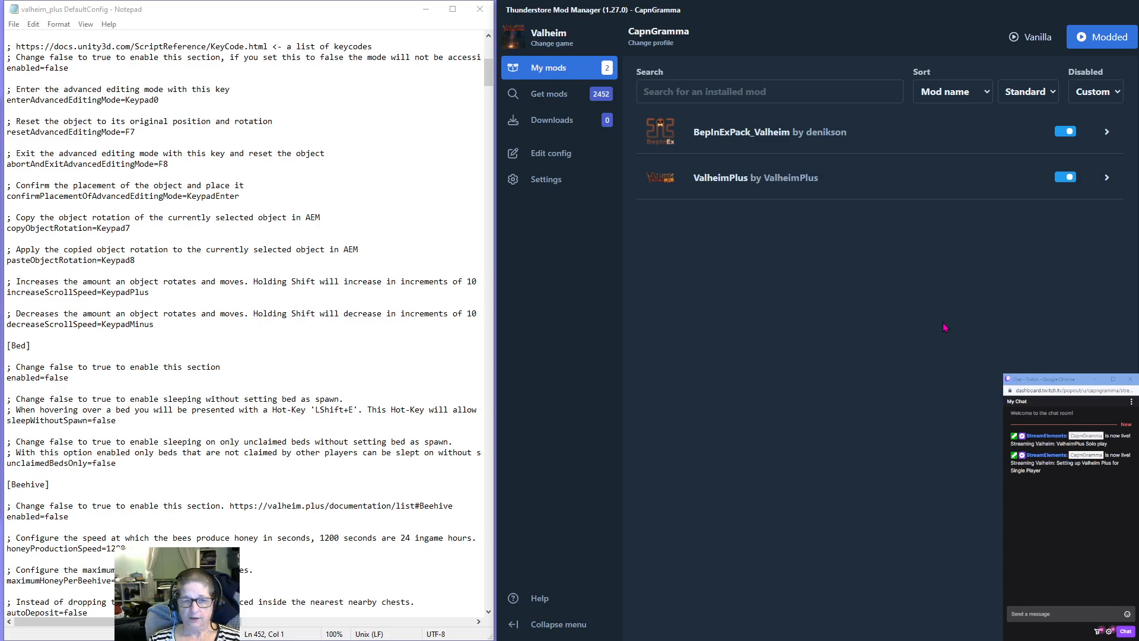
# Open the profile's BepInEx/config/valheim_plus.cfg in Notepad and check its storage folder through Save As, closing everything without saving.
pyautogui.click(549, 156)
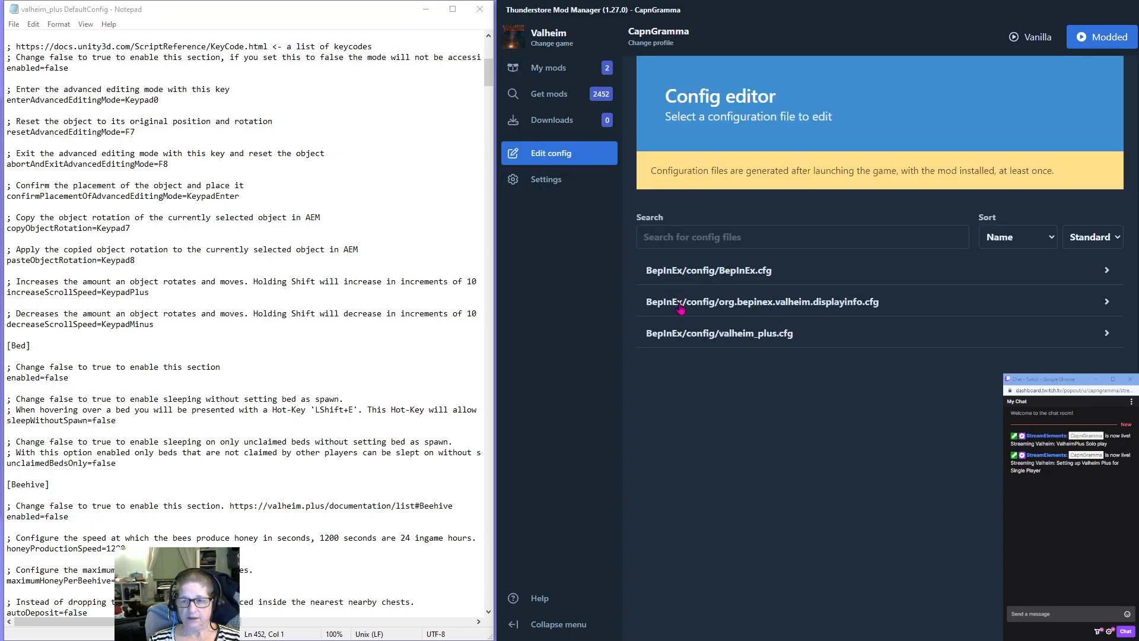
pyautogui.click(701, 335)
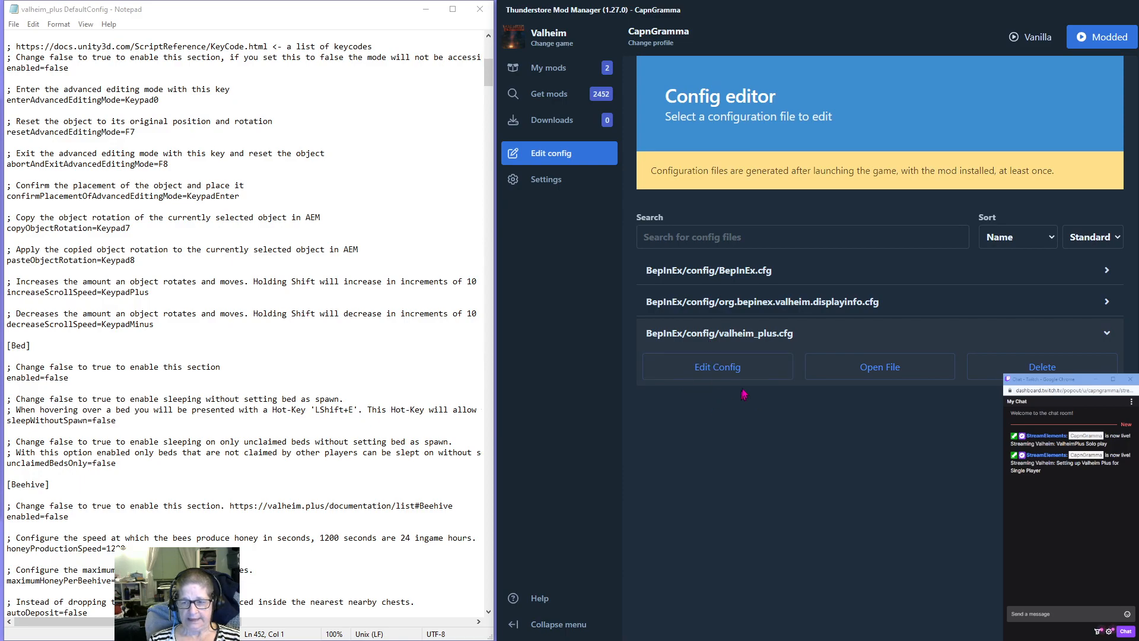
pyautogui.click(880, 368)
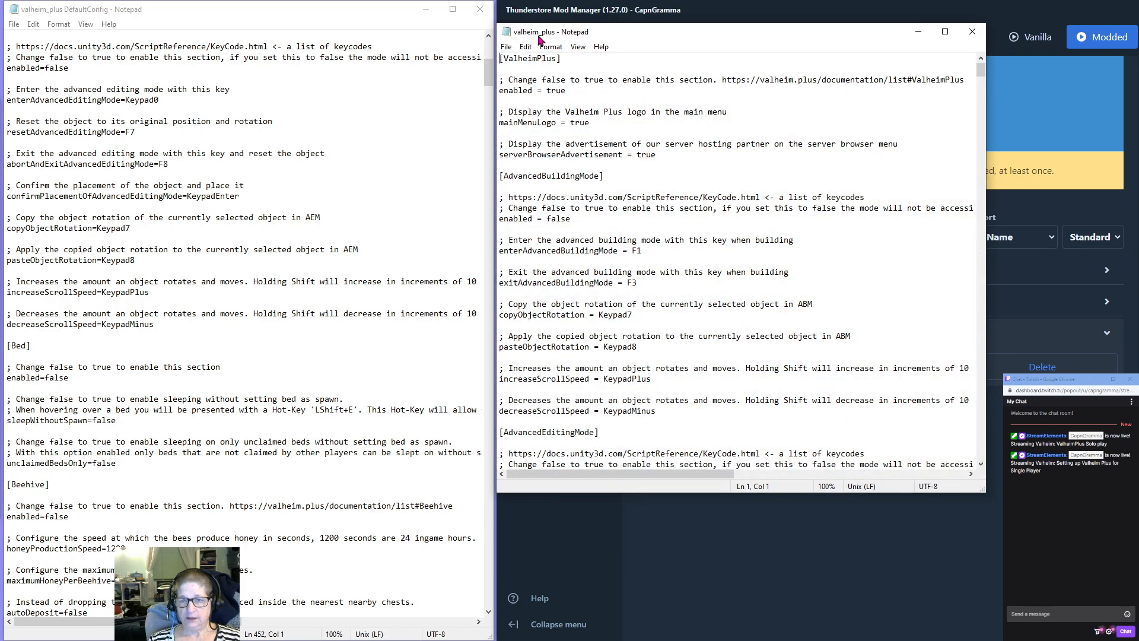
pyautogui.click(506, 46)
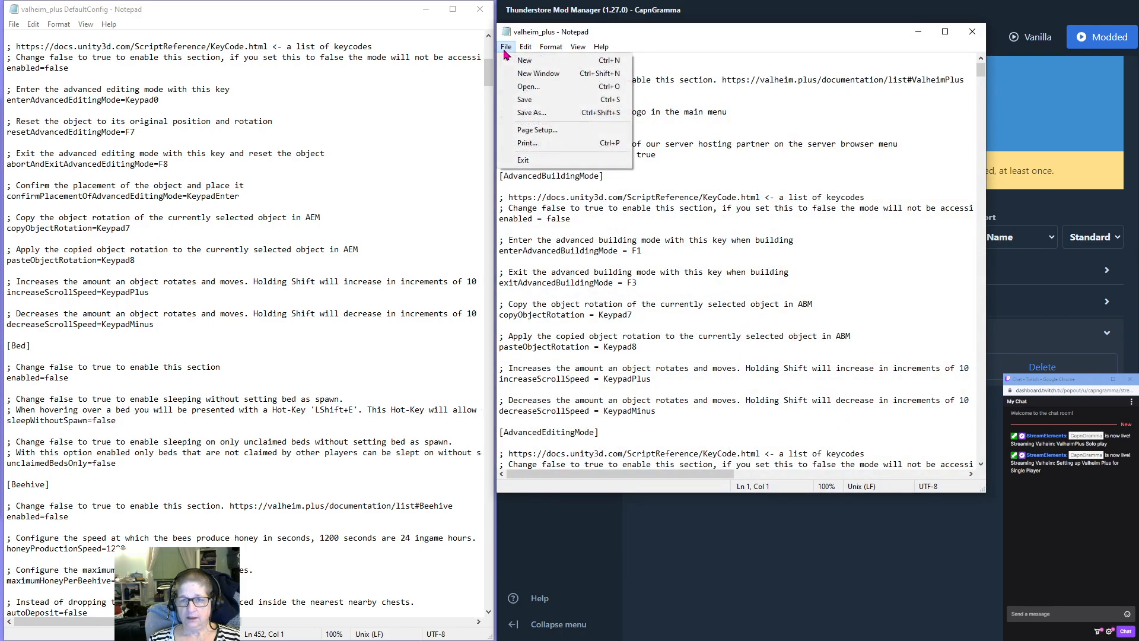
pyautogui.click(532, 112)
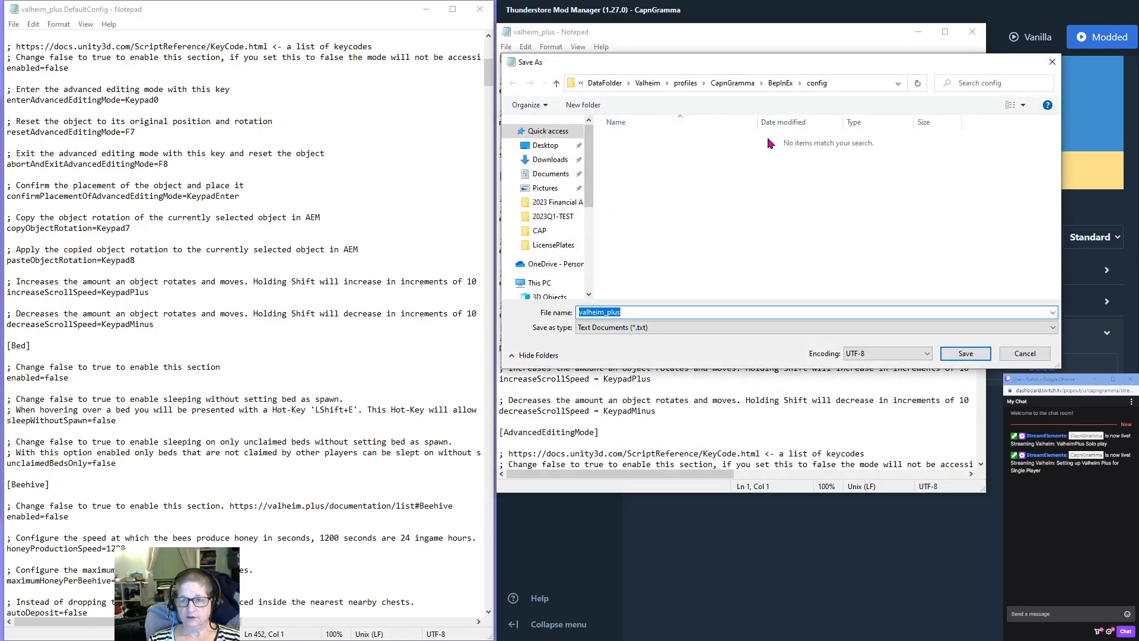
pyautogui.click(1053, 62)
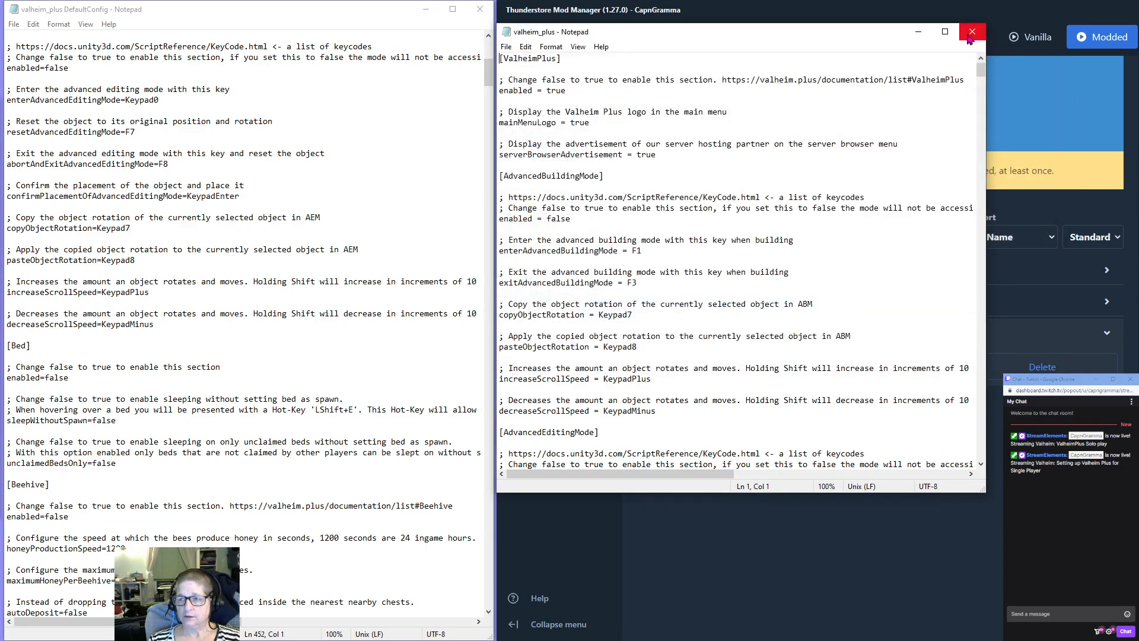
pyautogui.click(973, 31)
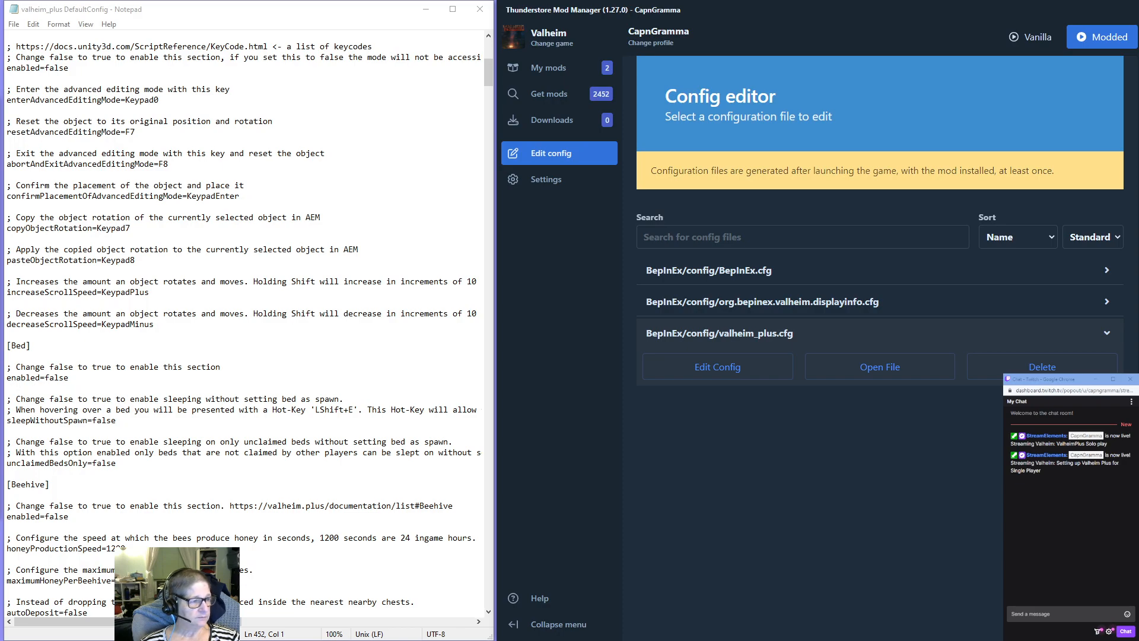
# Bring the ValheimKeybinds spreadsheet window into view, fit column D to its contents, and move the window away again.
pyautogui.moveTo(0, 88); pyautogui.dragTo(71, 62)
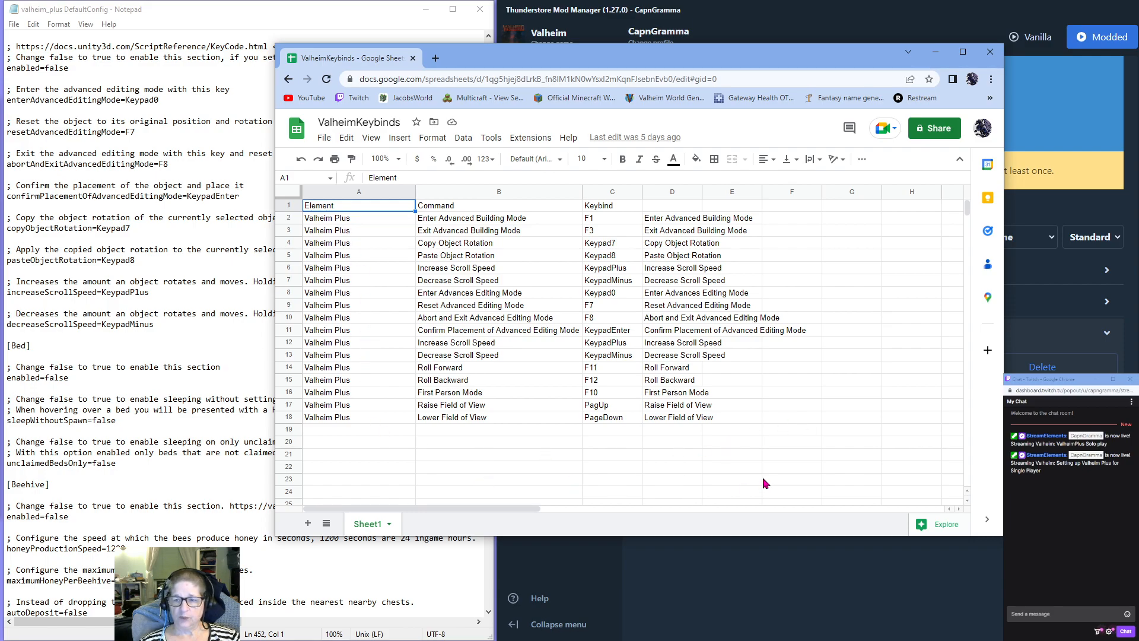
pyautogui.doubleClick(702, 191)
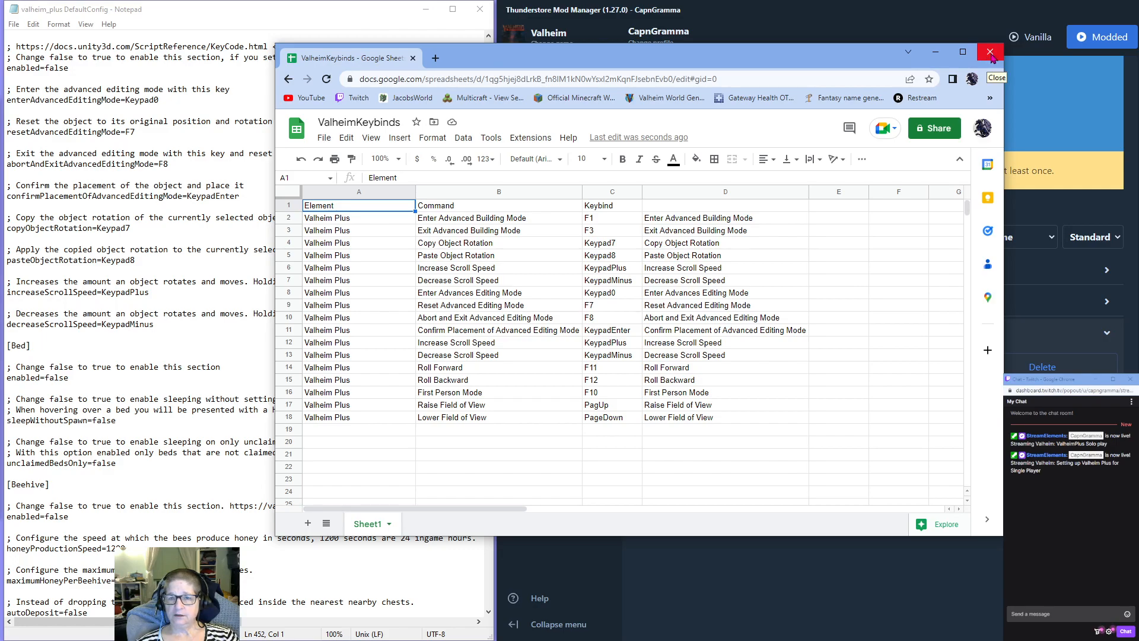
pyautogui.moveTo(791, 63); pyautogui.dragTo(0, 80)
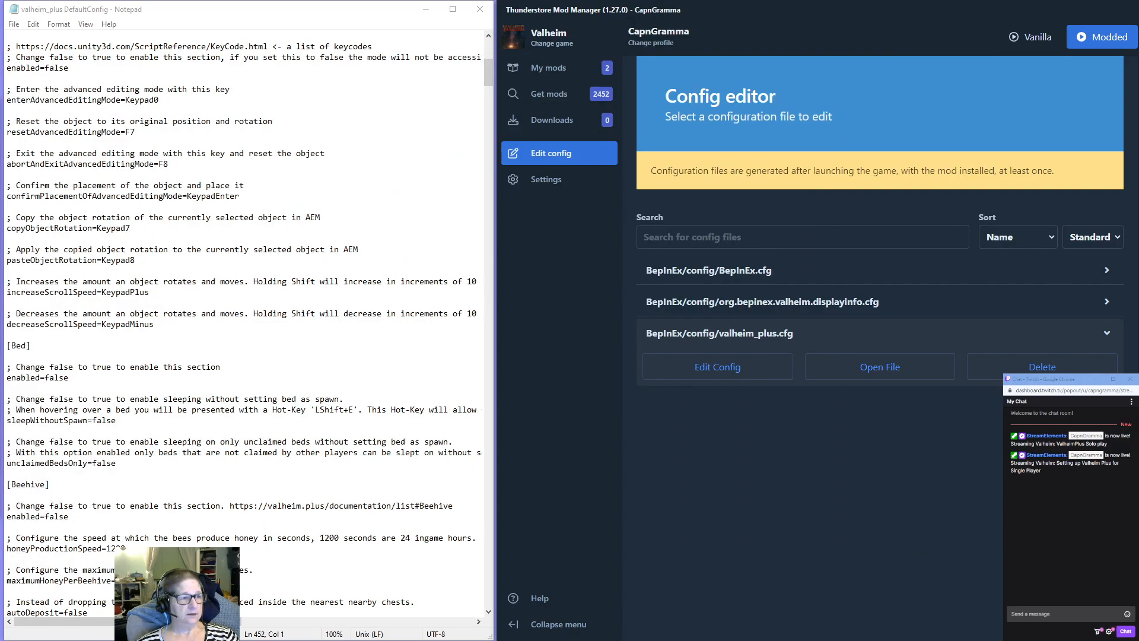